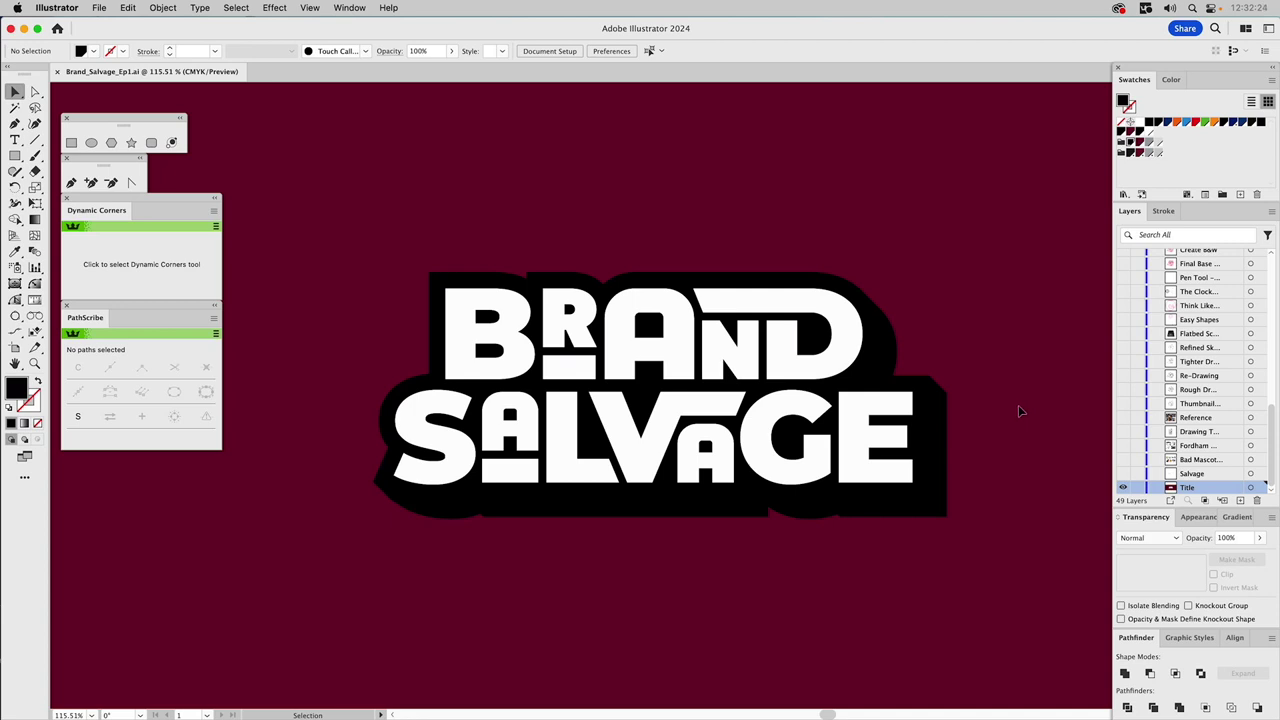
- Display the Salvage layer with the dictionary definition, and follow it with the Bad Mascot layer alone
{"action": "left_click", "coordinate": [1122, 473]}
{"action": "left_click", "coordinate": [1187, 475]}
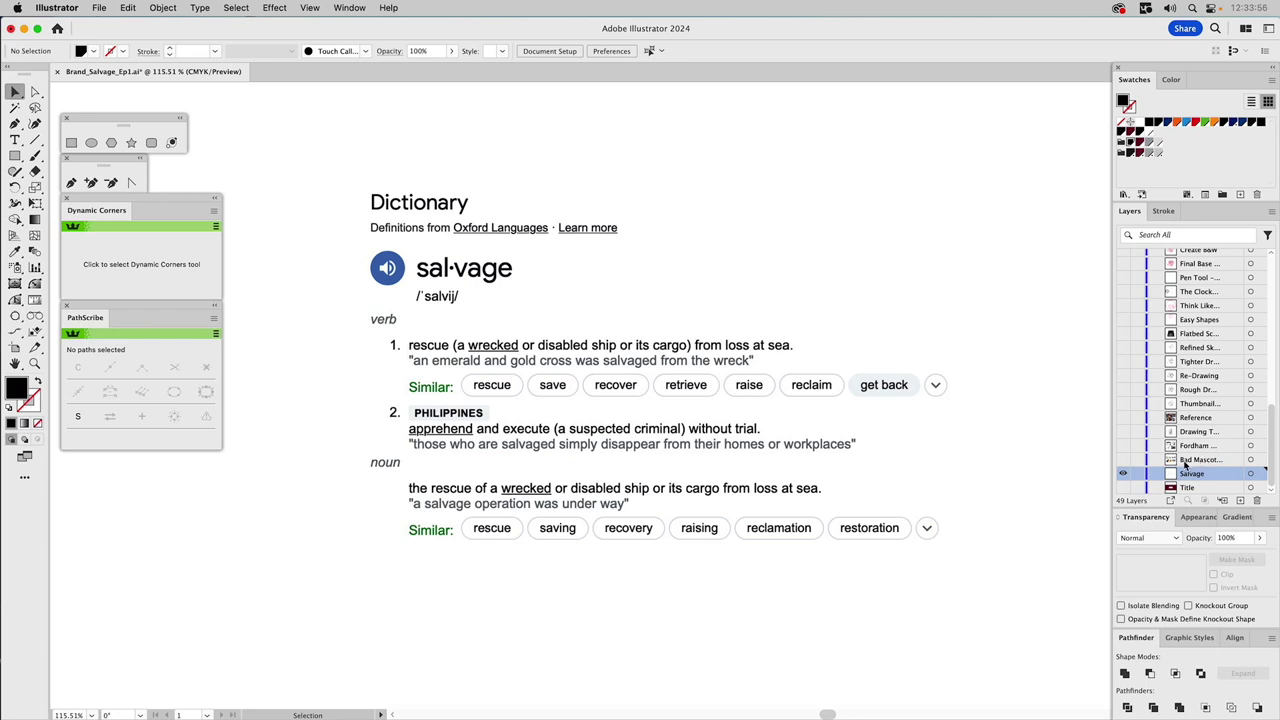
{"action": "left_click", "coordinate": [1124, 472]}
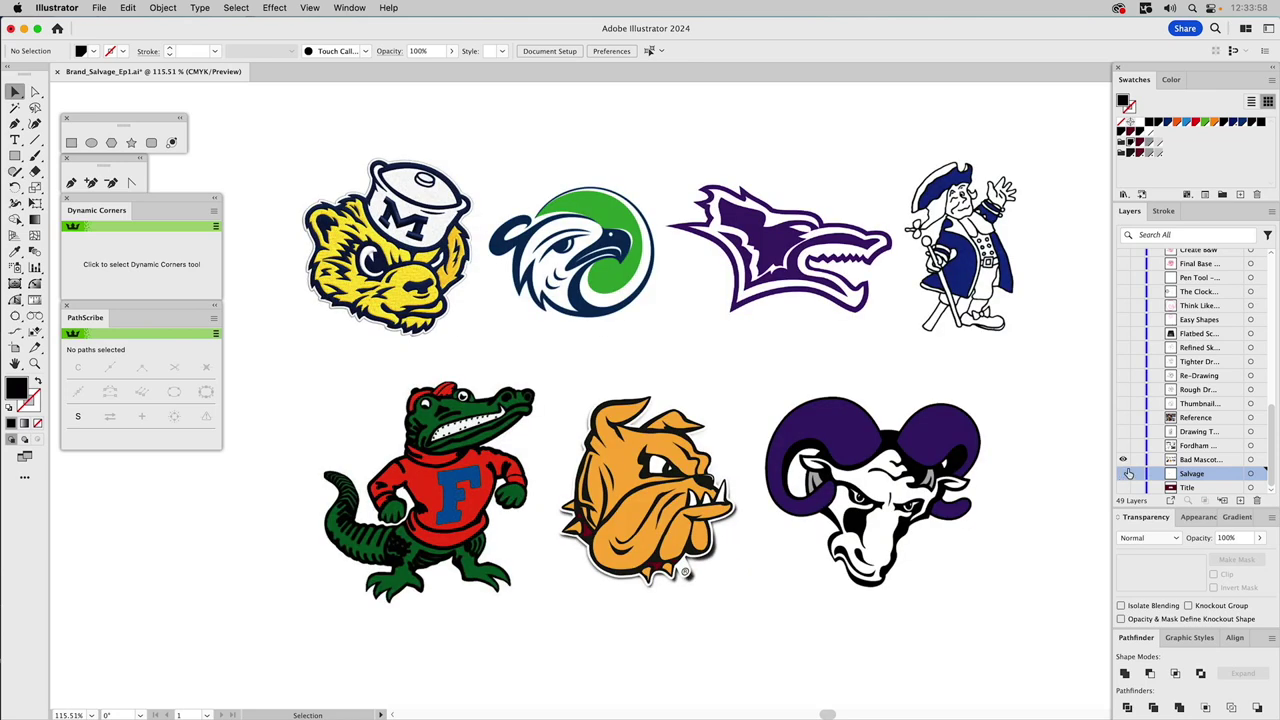
{"action": "left_click", "coordinate": [1197, 459]}
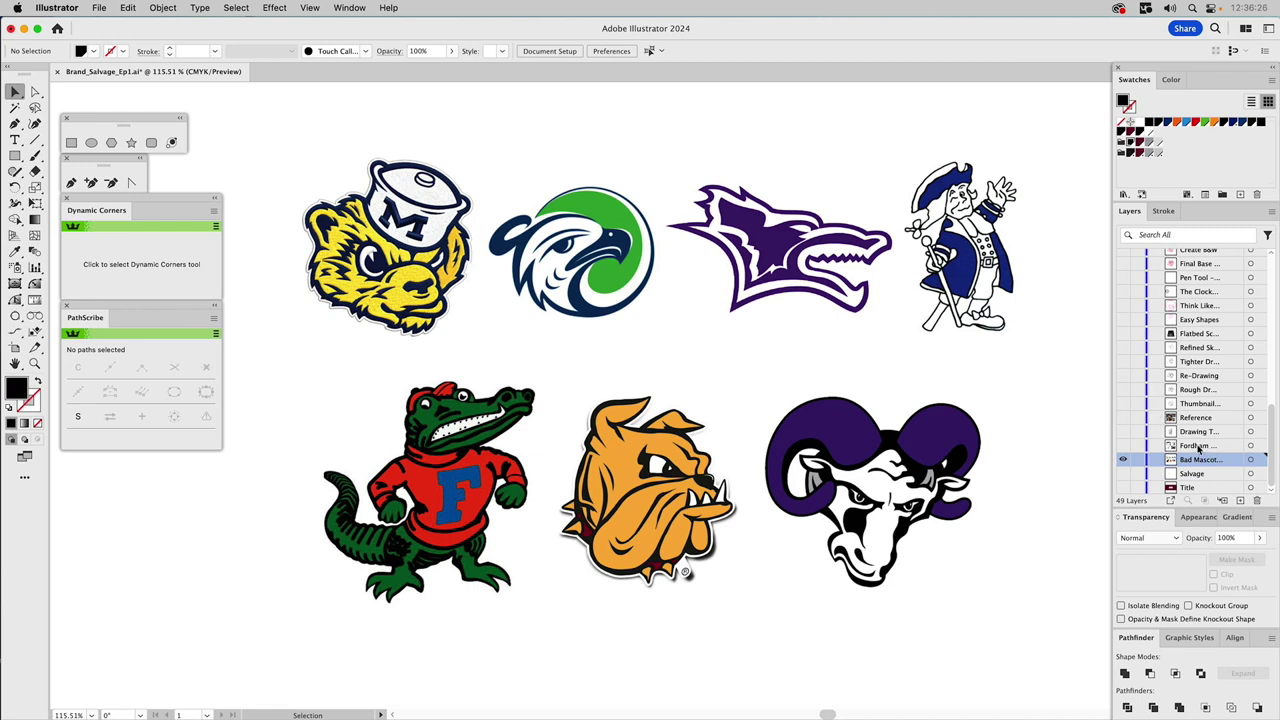
- Display the Fordham logo layer alone, and follow it with the layer of pencils and styluses alone
{"action": "left_click_drag", "start_coordinate": [1122, 445], "coordinate": [1122, 460]}
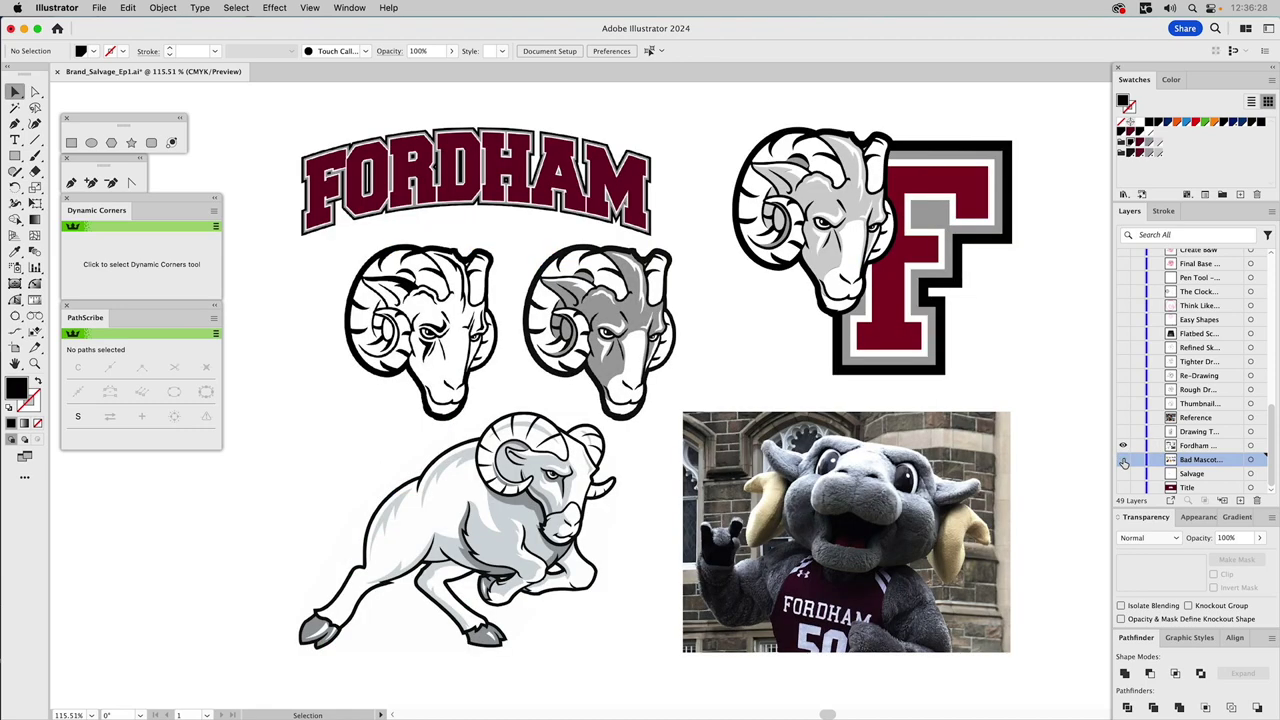
{"action": "left_click", "coordinate": [1208, 447]}
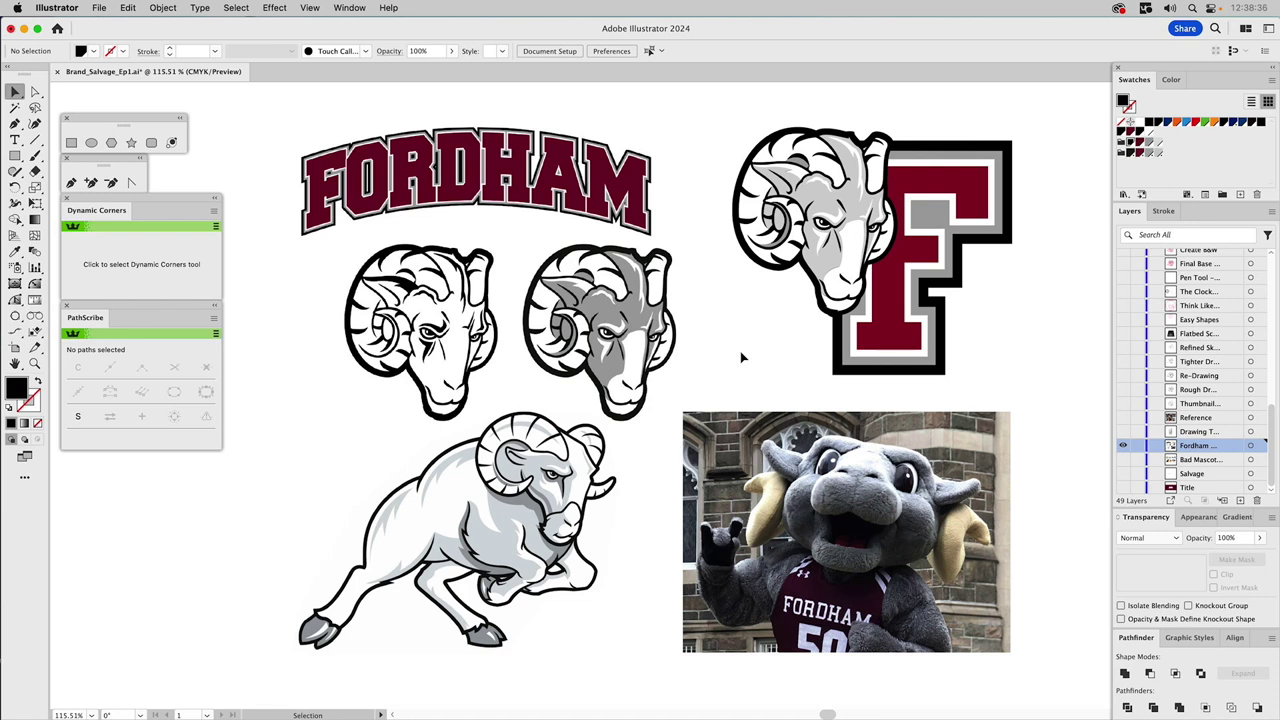
{"action": "left_click", "coordinate": [1123, 431]}
{"action": "left_click", "coordinate": [1123, 445]}
{"action": "left_click", "coordinate": [1188, 432]}
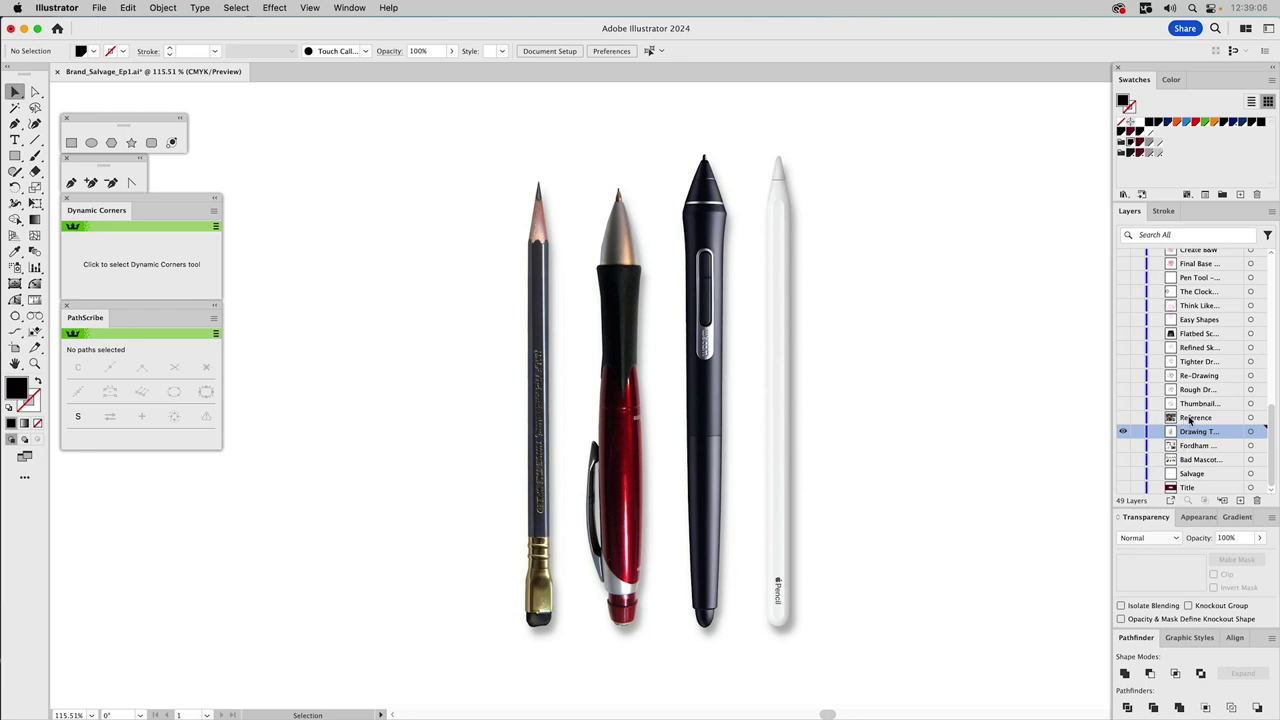
- Display the Reference layer of ram photos, and follow it with the Thumbnail sketch layer alone
{"action": "left_click", "coordinate": [1123, 419]}
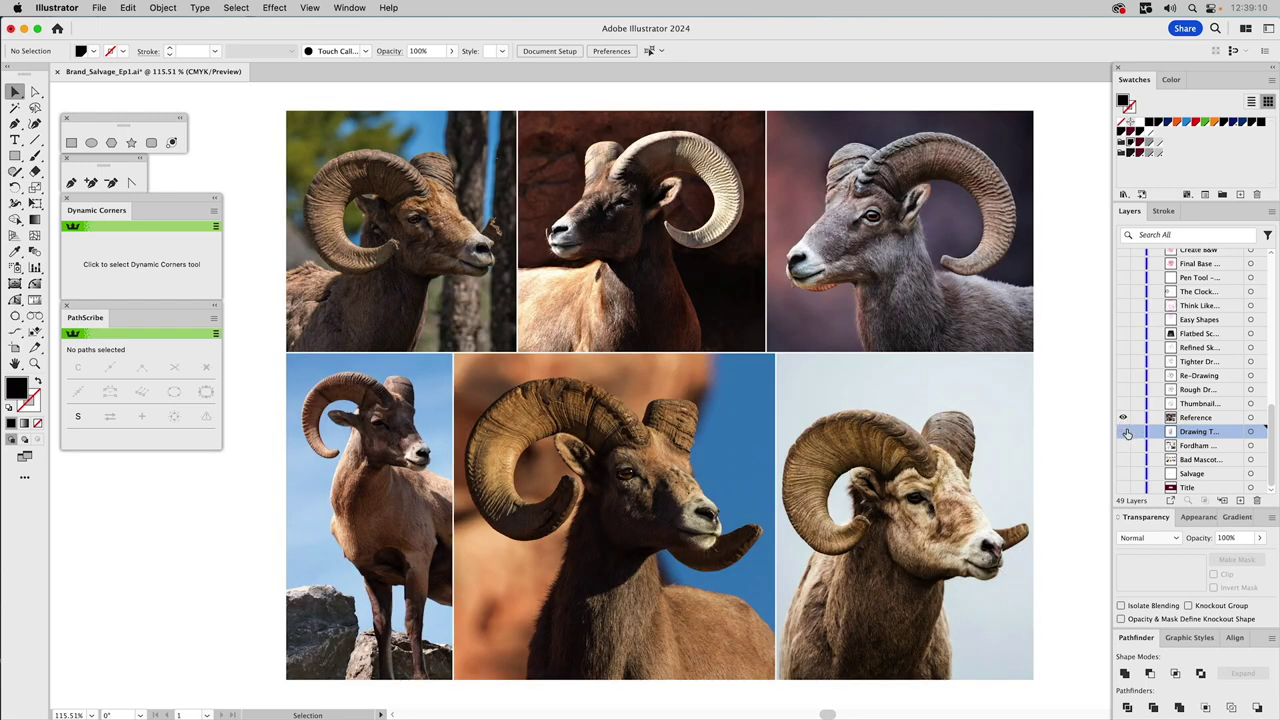
{"action": "left_click", "coordinate": [1192, 420]}
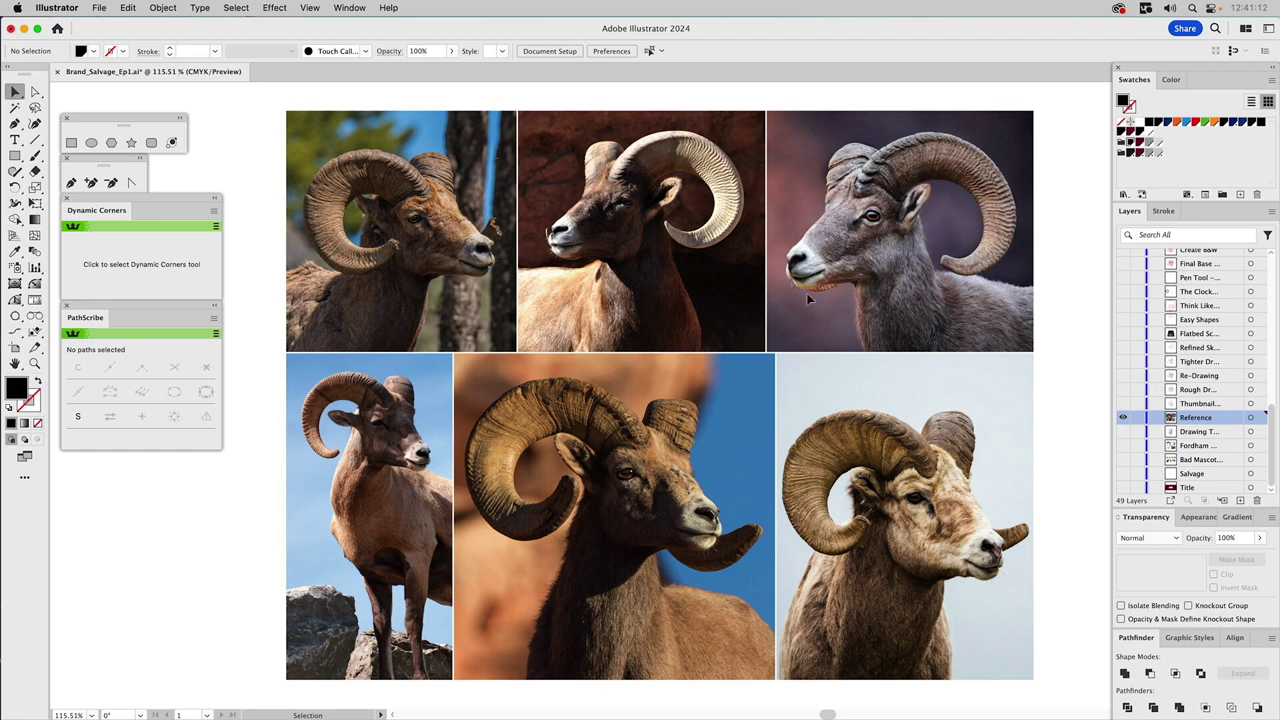
{"action": "left_click", "coordinate": [1122, 404]}
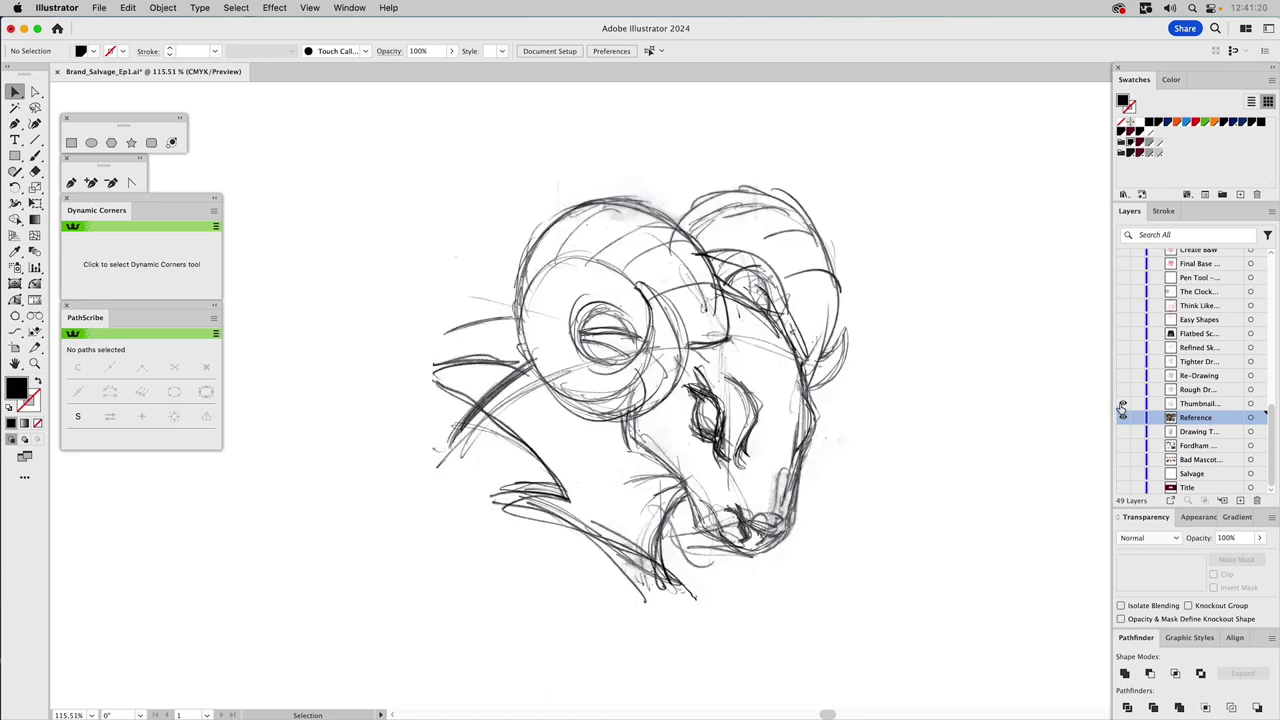
{"action": "left_click", "coordinate": [1192, 405]}
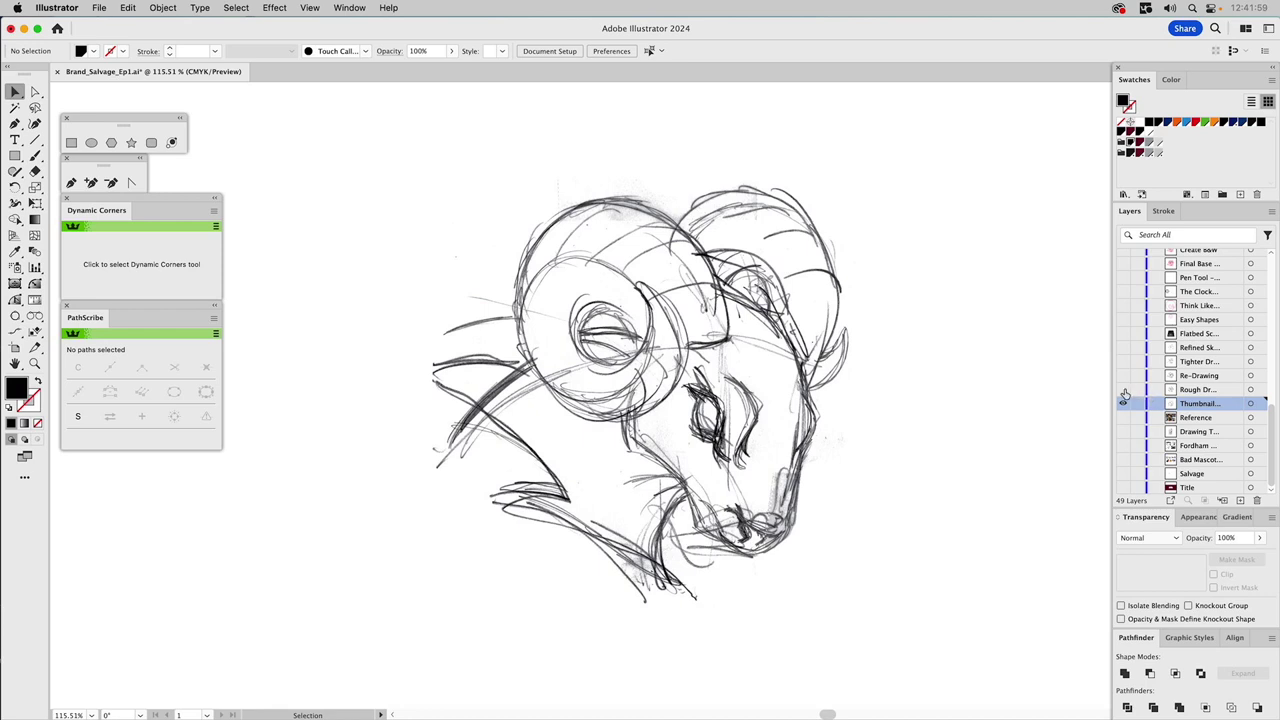
- Reveal the rough drawing, Re-Drawing and tighter drawing layers in turn to compare the ram sketch stages
{"action": "left_click", "coordinate": [1124, 391]}
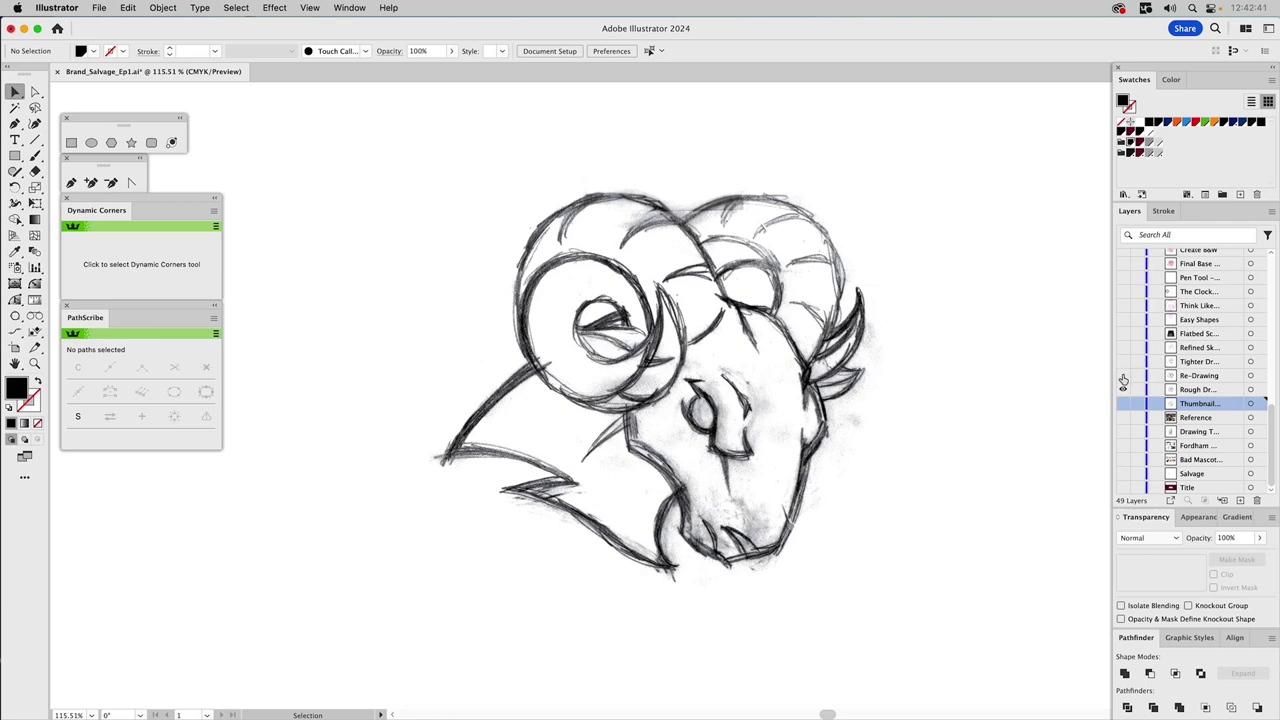
{"action": "left_click", "coordinate": [1123, 379]}
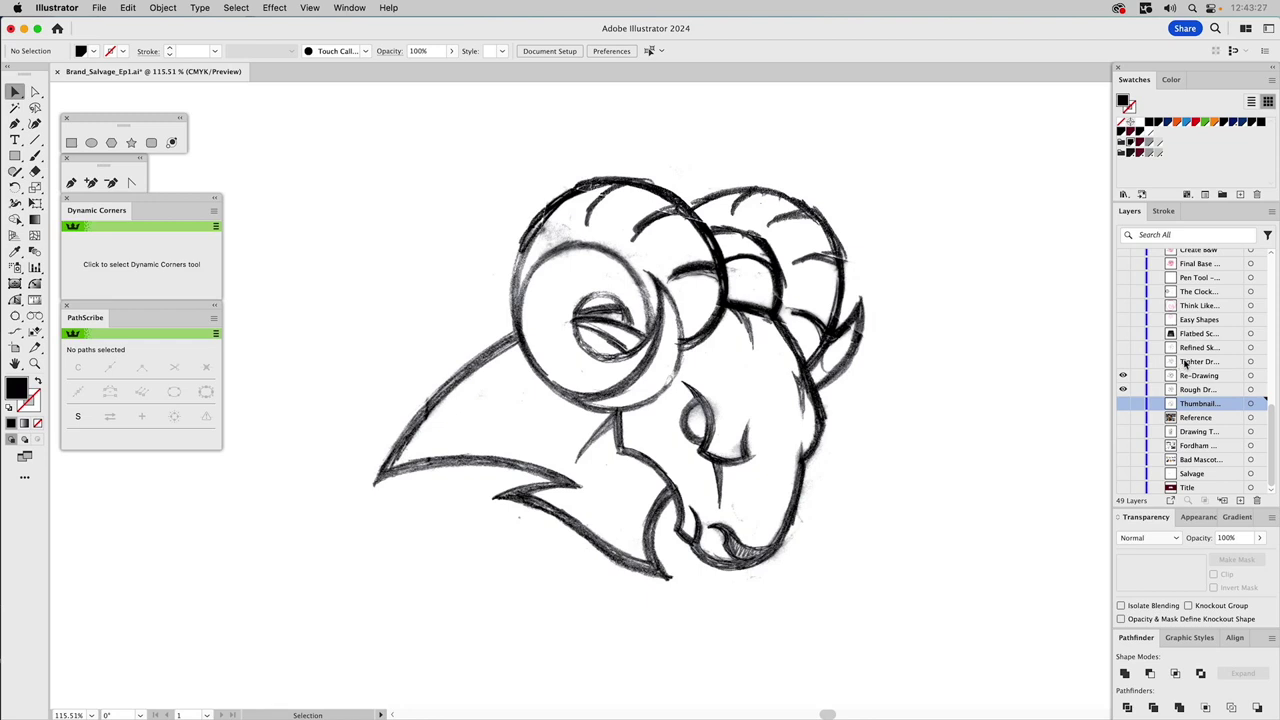
{"action": "left_click", "coordinate": [1123, 362]}
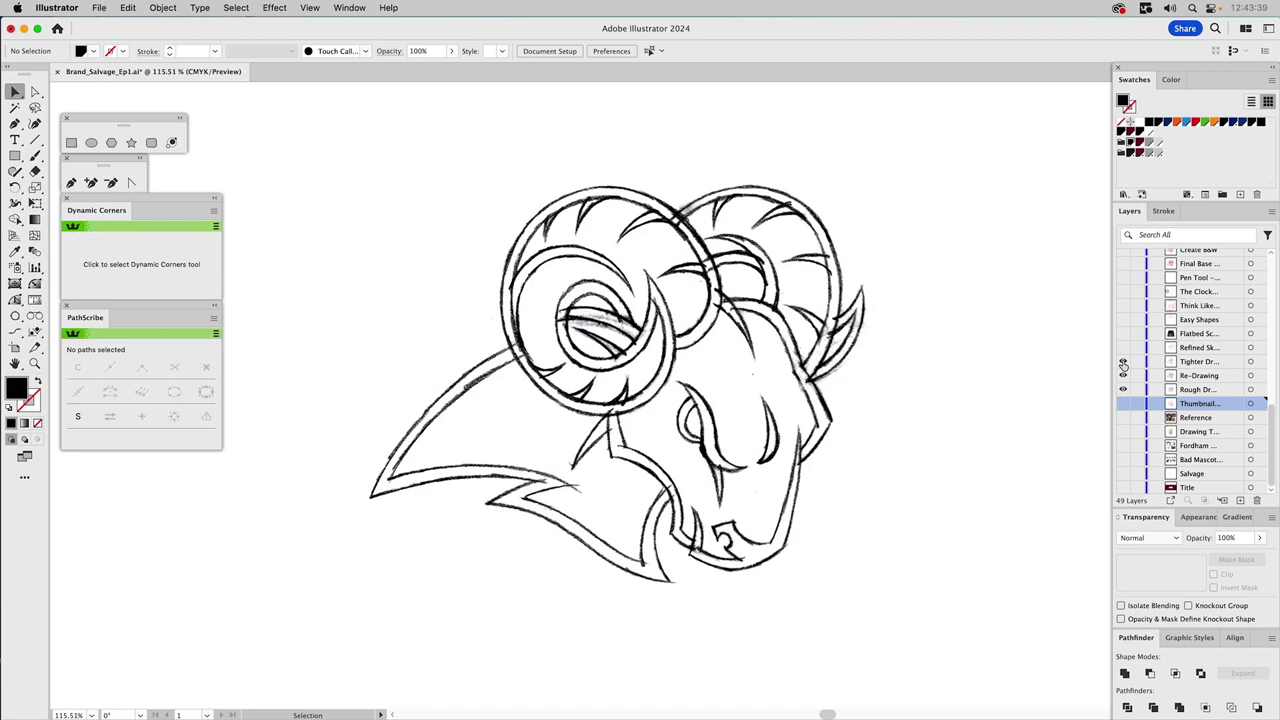
{"action": "left_click", "coordinate": [1123, 364]}
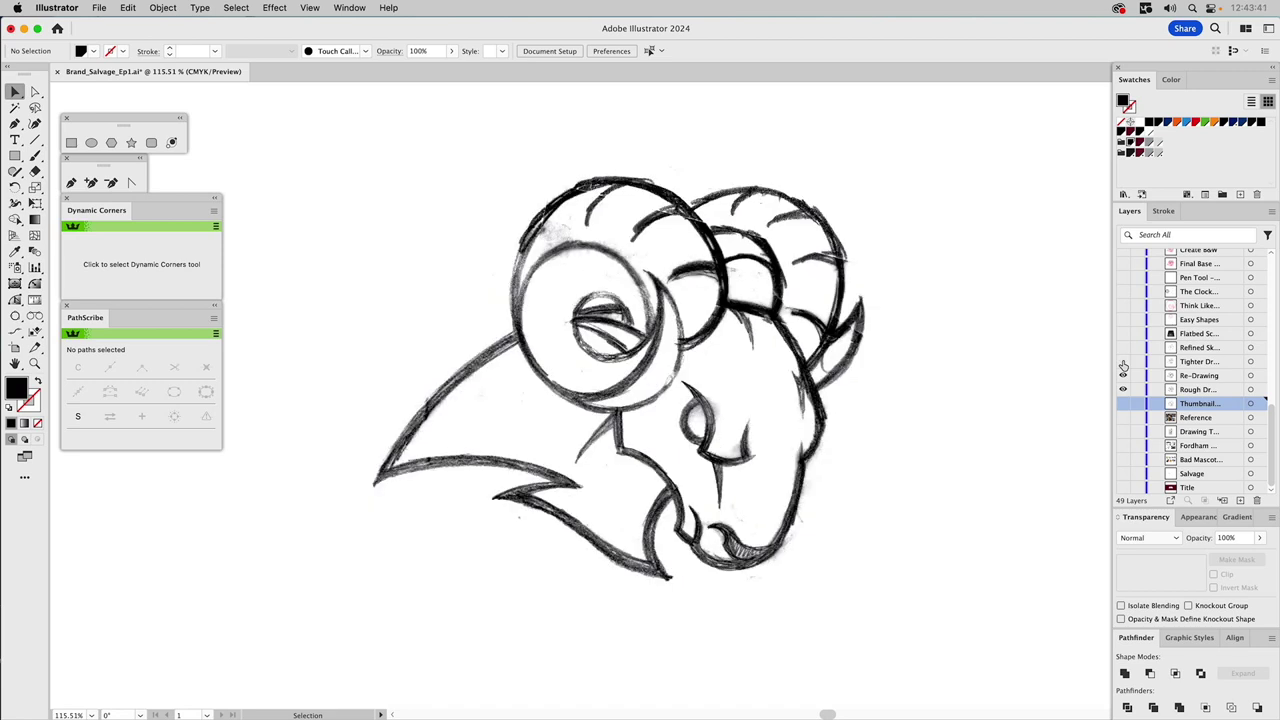
{"action": "left_click", "coordinate": [1123, 363]}
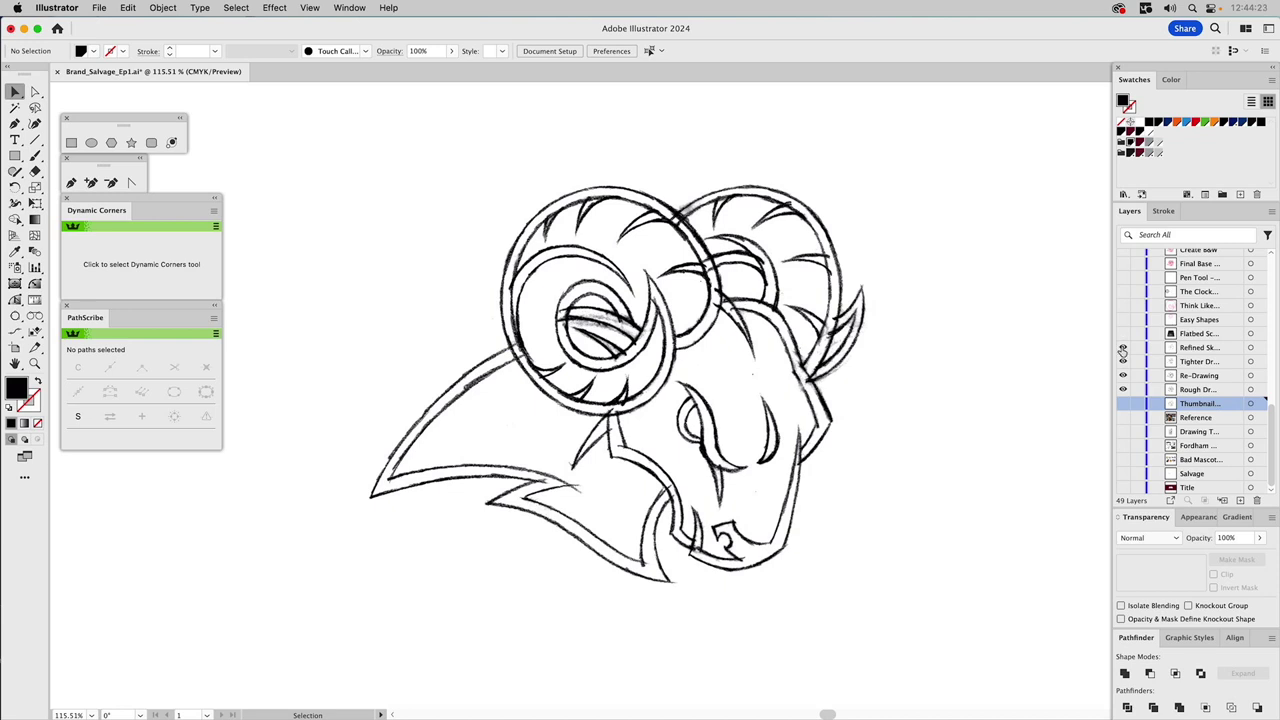
- Show the refined sketch layer, compare it with the tighter drawing, and hide the three earlier drawing layers beneath it
{"action": "left_click", "coordinate": [1122, 348]}
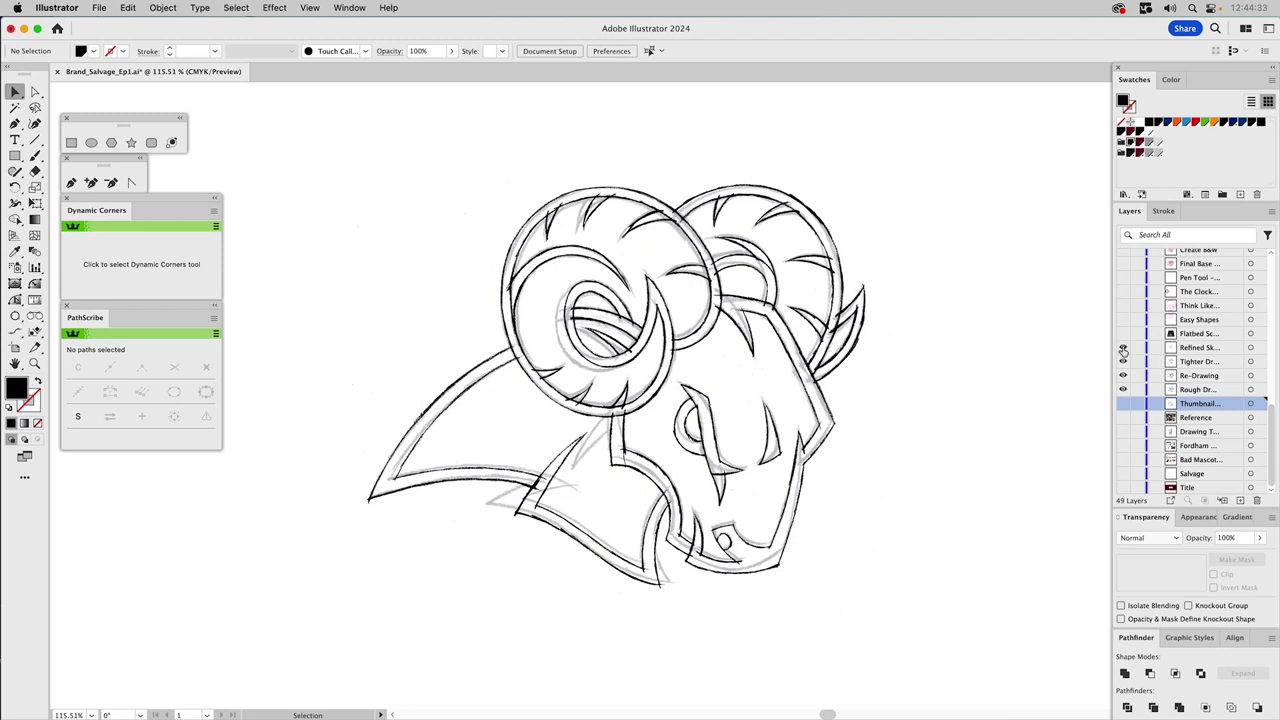
{"action": "left_click", "coordinate": [1123, 347]}
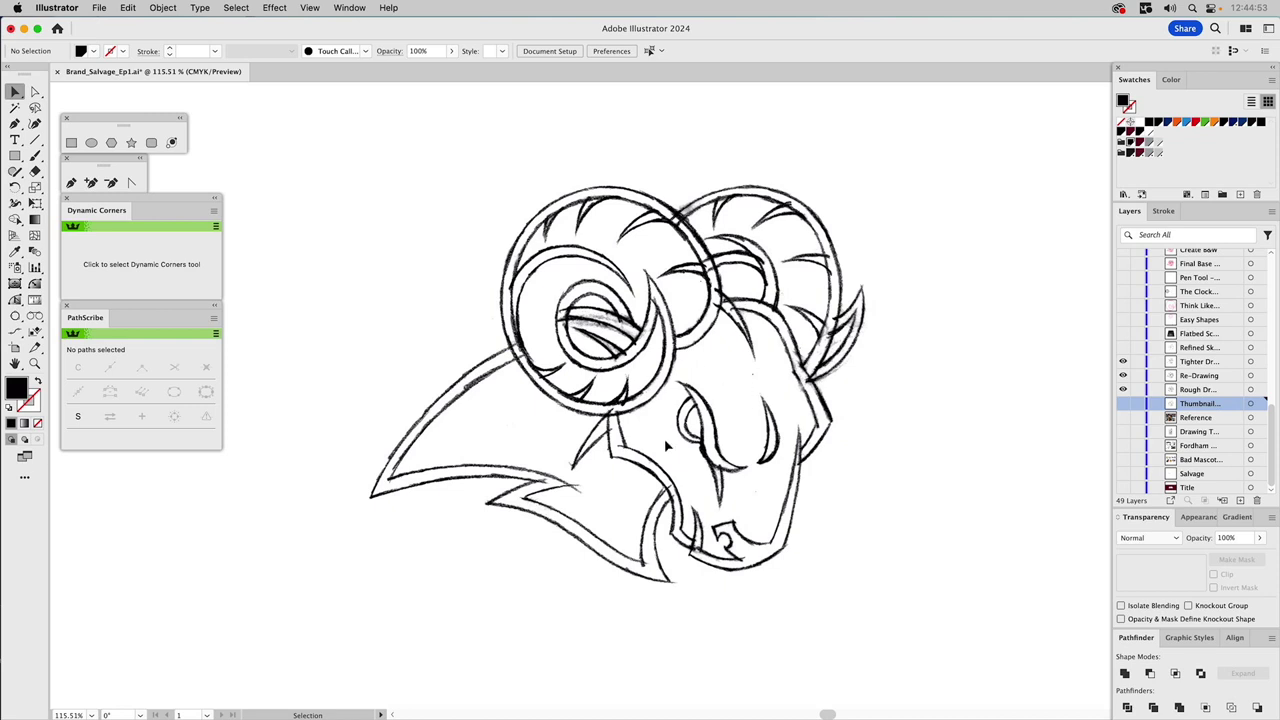
{"action": "left_click", "coordinate": [1123, 348]}
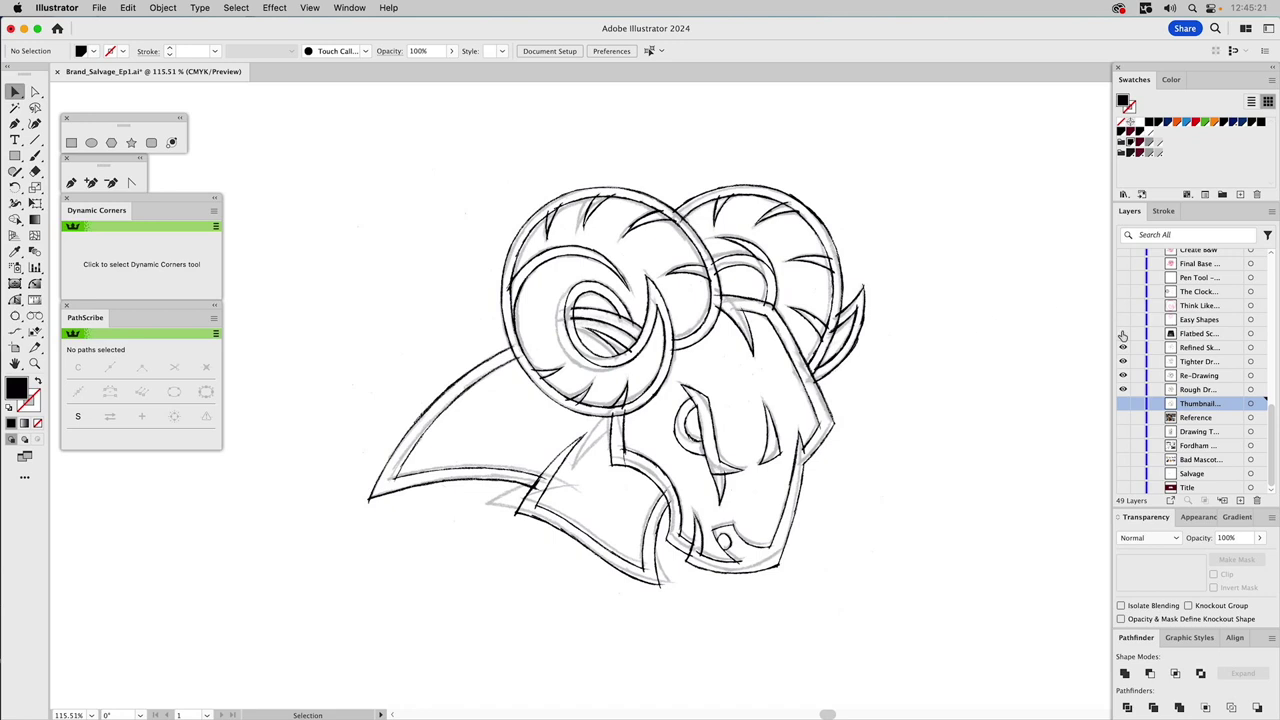
{"action": "left_click_drag", "start_coordinate": [1123, 362], "coordinate": [1123, 400]}
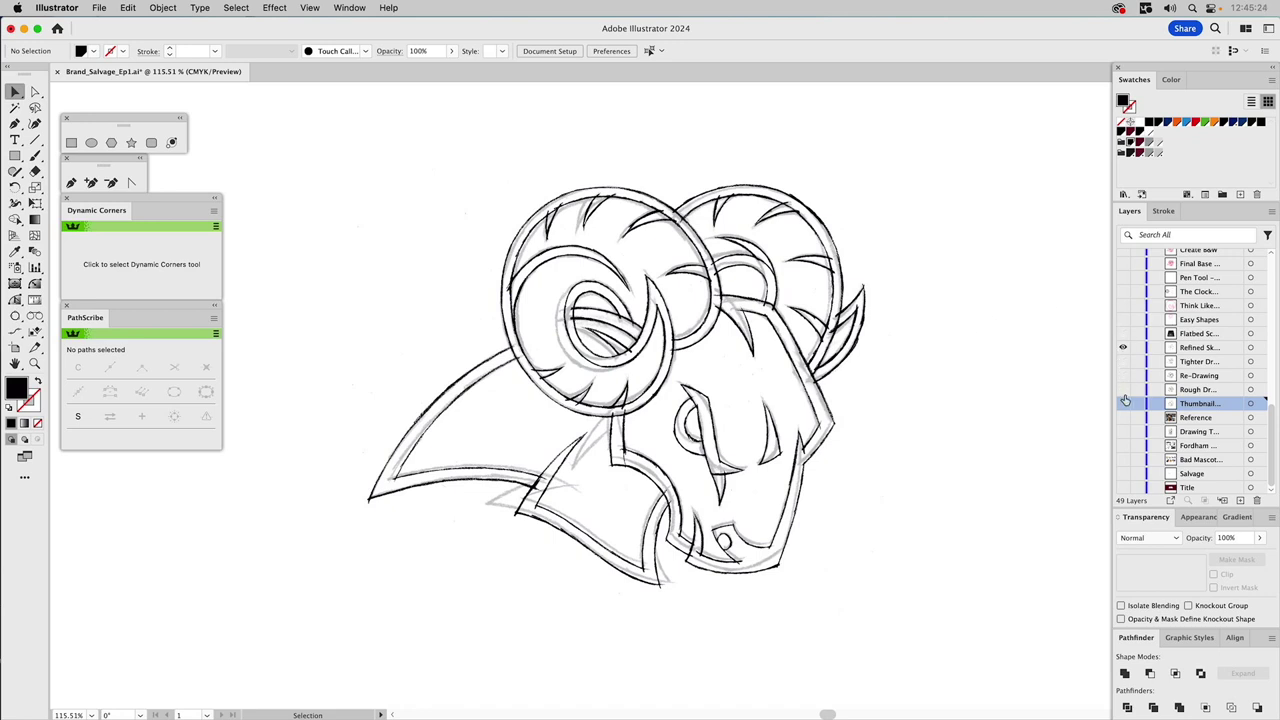
- Display the flatbed scanner layer briefly over the refined sketch and hide it again
{"action": "left_click", "coordinate": [795, 298]}
{"action": "left_click", "coordinate": [1123, 334]}
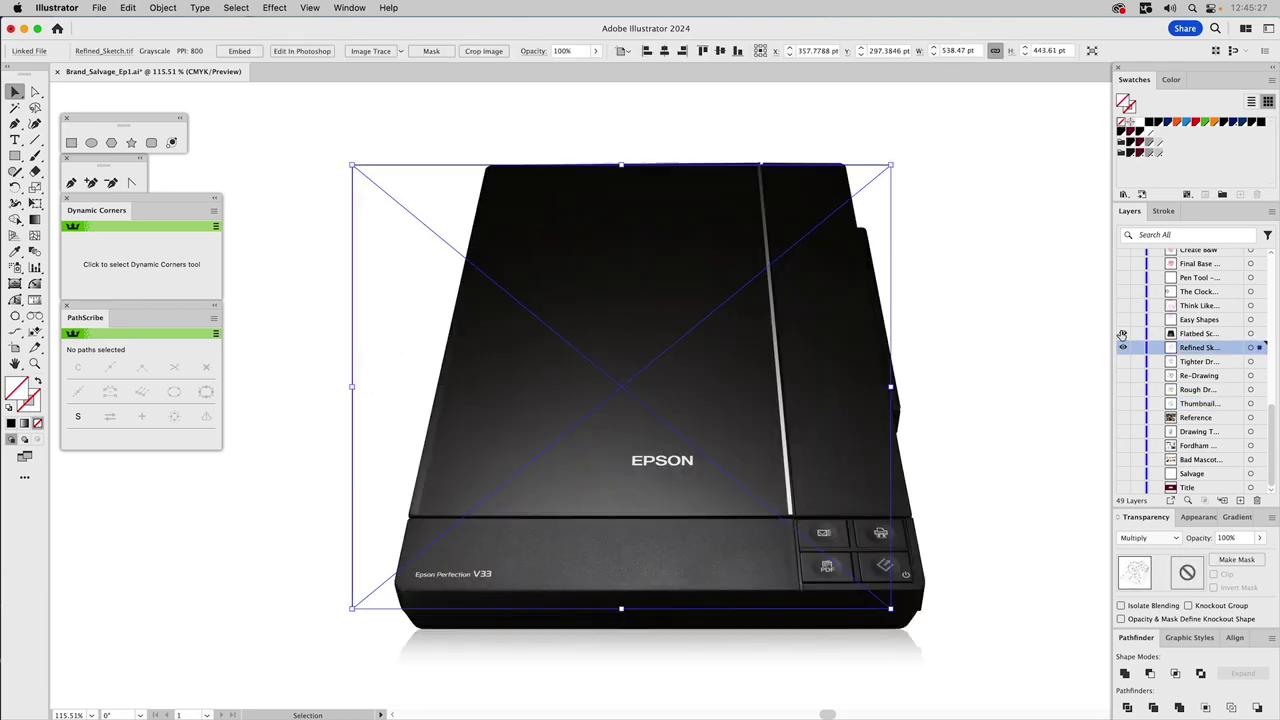
{"action": "left_click", "coordinate": [1043, 330]}
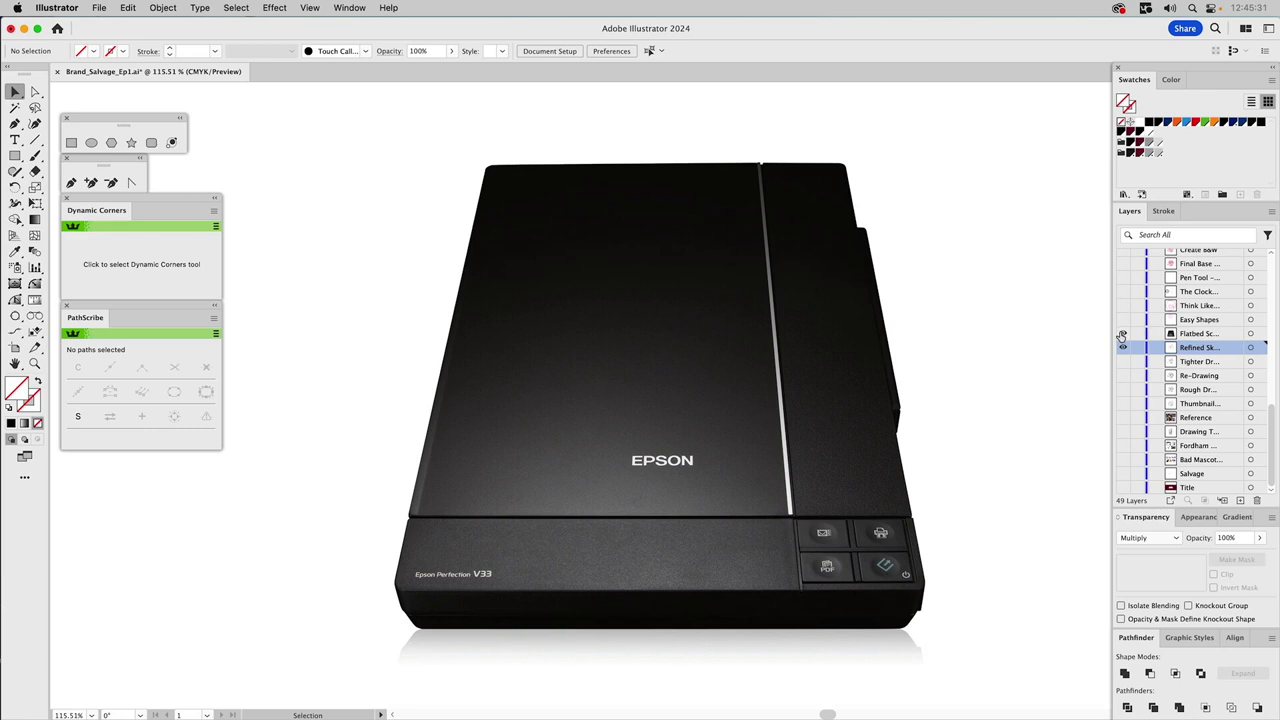
{"action": "left_click", "coordinate": [1123, 336]}
- Reduce the refined sketch image's opacity to 15% and lock its layer
{"action": "left_click", "coordinate": [855, 322]}
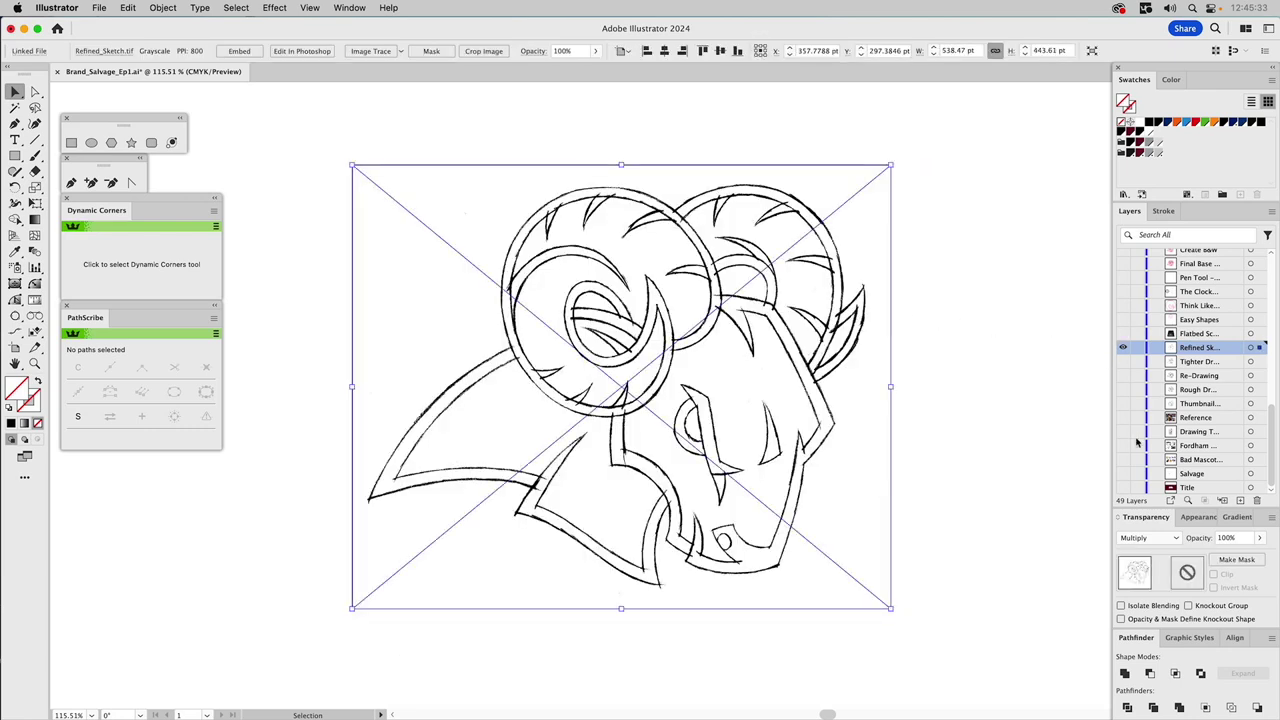
{"action": "left_click", "coordinate": [1227, 539]}
{"action": "type", "text": "20"}
{"action": "key", "text": "Return"}
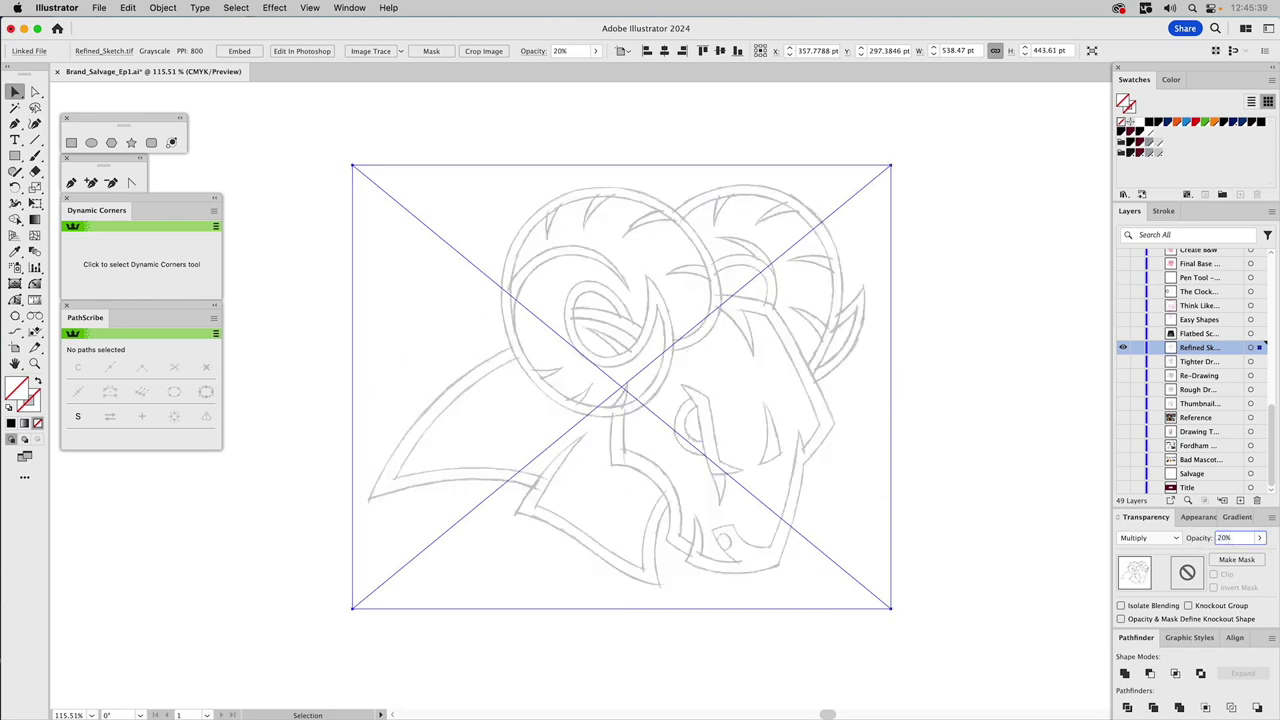
{"action": "left_click", "coordinate": [1224, 538]}
{"action": "type", "text": "15"}
{"action": "key", "text": "Return"}
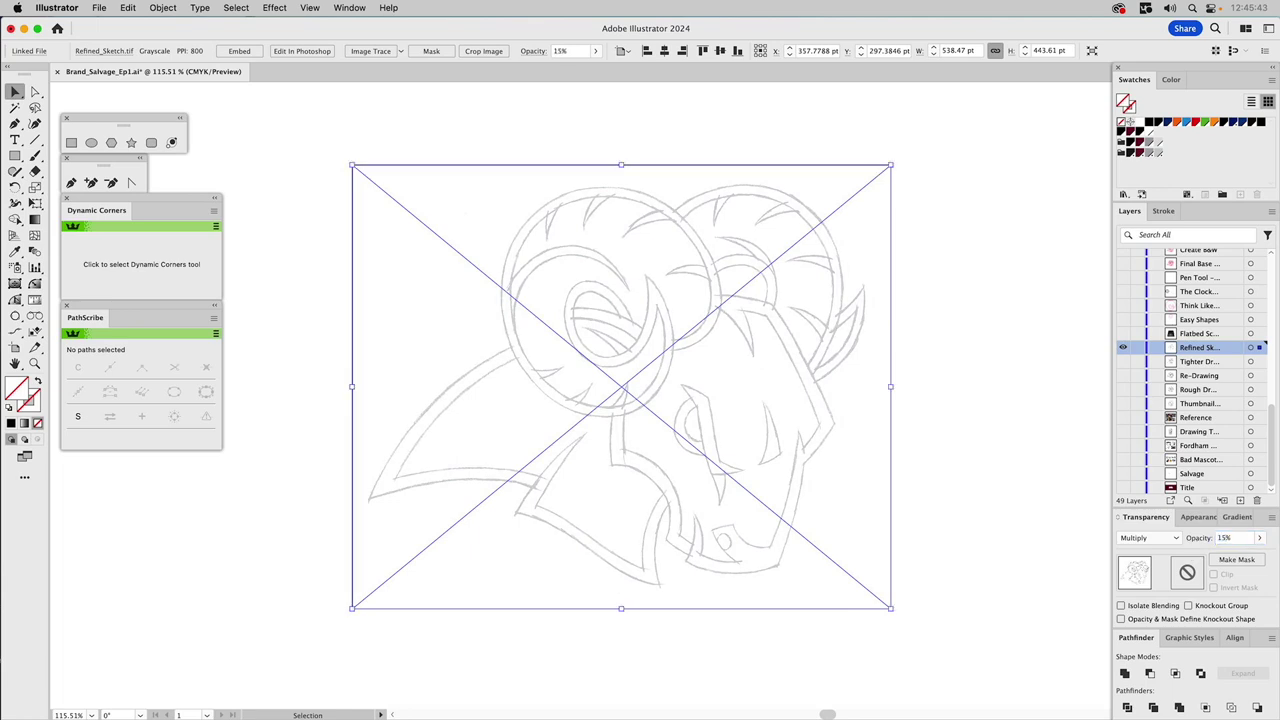
{"action": "left_click", "coordinate": [1137, 347]}
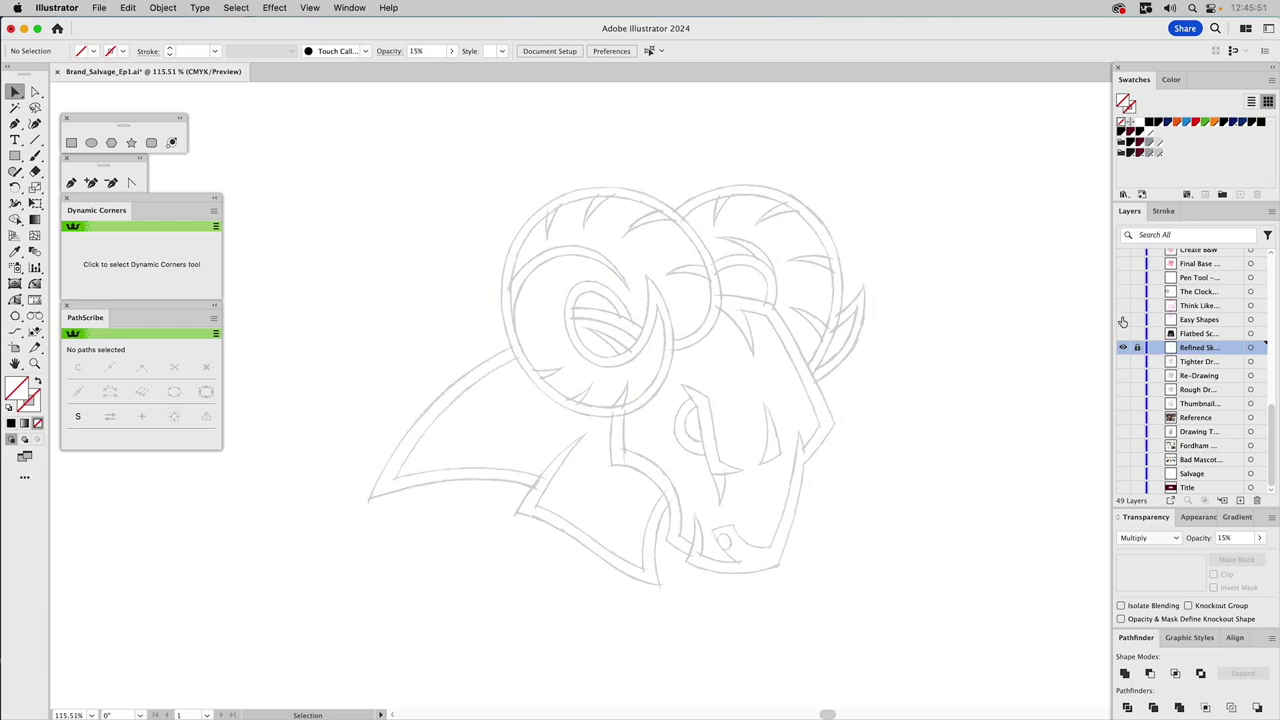
- Show the Easy Shapes layer and inspect the circle paths over the ram's eye and nostril
{"action": "left_click", "coordinate": [1122, 320]}
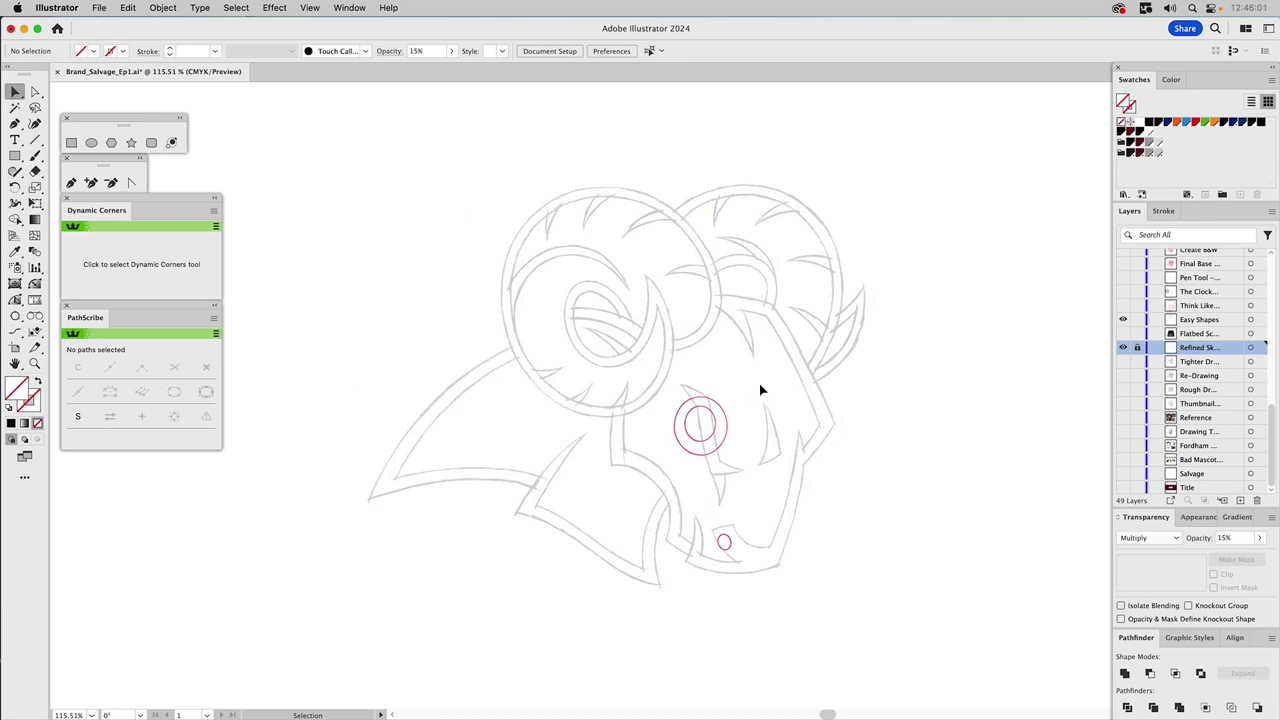
{"action": "left_click_drag", "start_coordinate": [752, 383], "coordinate": [670, 474]}
{"action": "left_click_drag", "start_coordinate": [758, 502], "coordinate": [703, 568]}
{"action": "left_click", "coordinate": [846, 414]}
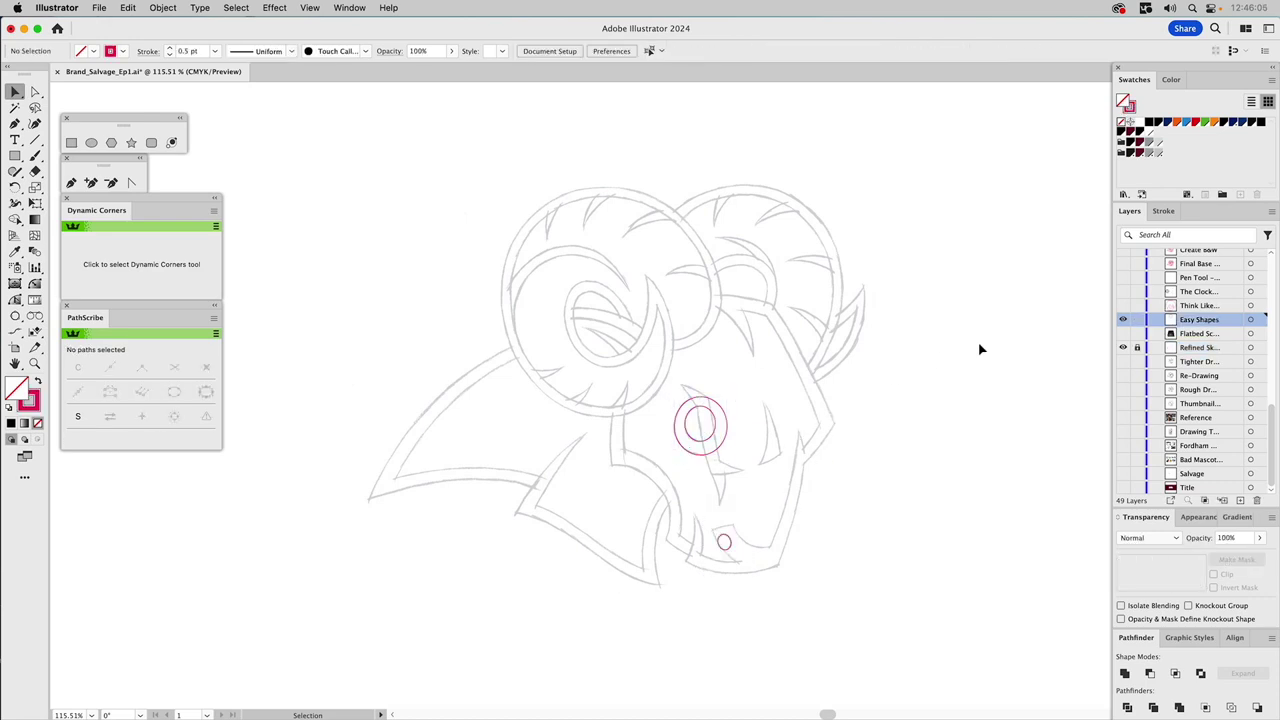
- Show the Think Like layer and select the whole horn path with Direct Selection so all its anchor points and handles display
{"action": "left_click", "coordinate": [1122, 306]}
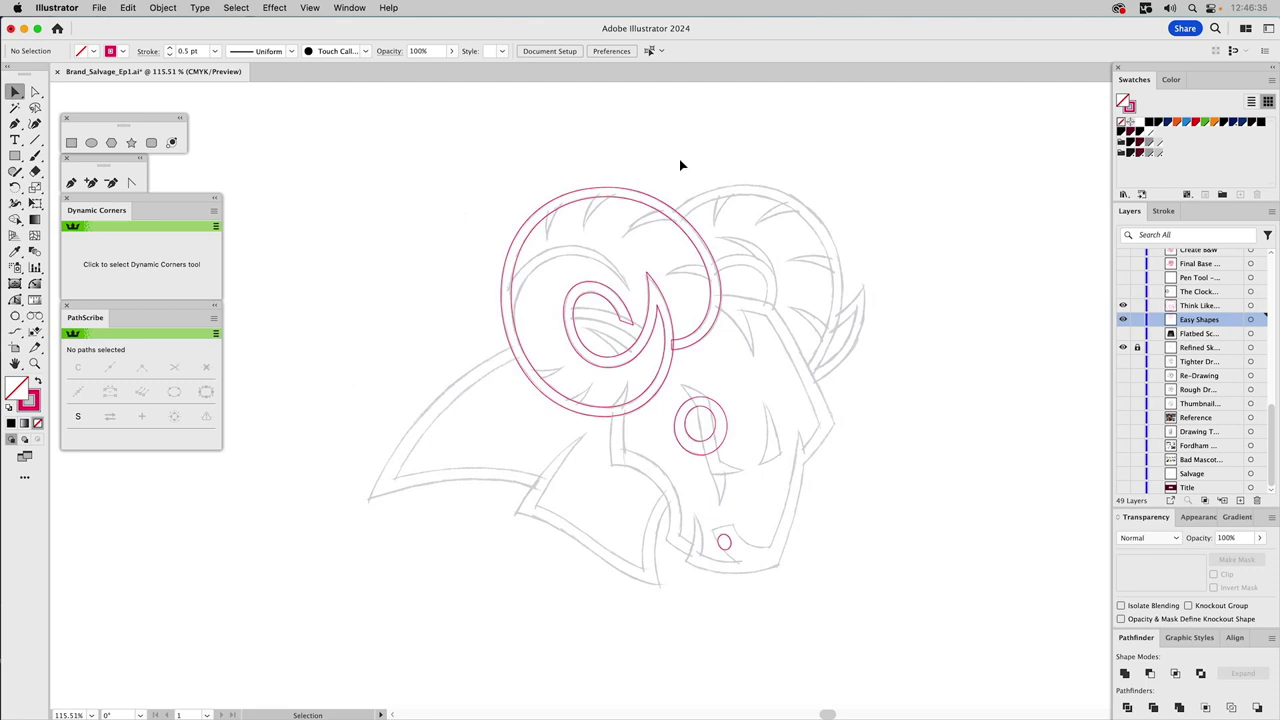
{"action": "key", "text": "a"}
{"action": "left_click_drag", "start_coordinate": [445, 157], "coordinate": [777, 451]}
{"action": "left_click", "coordinate": [786, 377]}
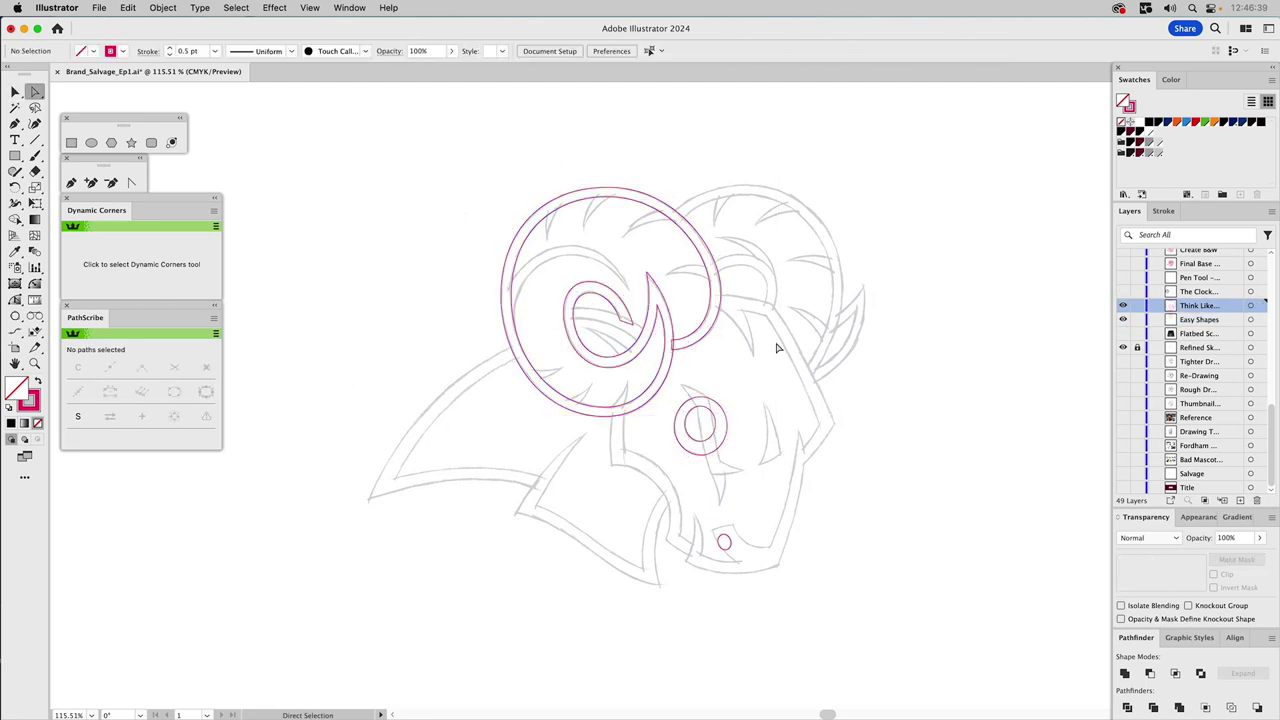
{"action": "left_click_drag", "start_coordinate": [456, 170], "coordinate": [811, 373]}
{"action": "left_click", "coordinate": [592, 433], "text": "shift"}
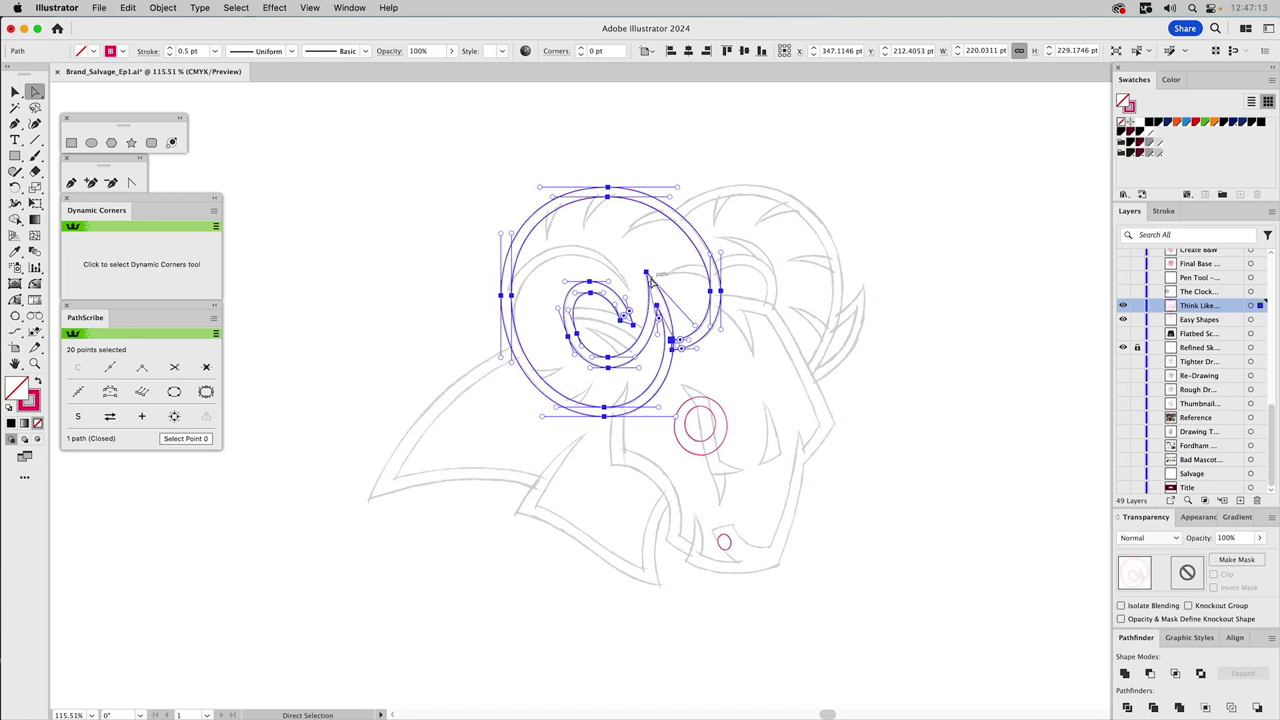
- Examine the paired anchor points and handles on the horn's inner curl and at its inner tip
{"action": "left_click_drag", "start_coordinate": [585, 328], "coordinate": [547, 355]}
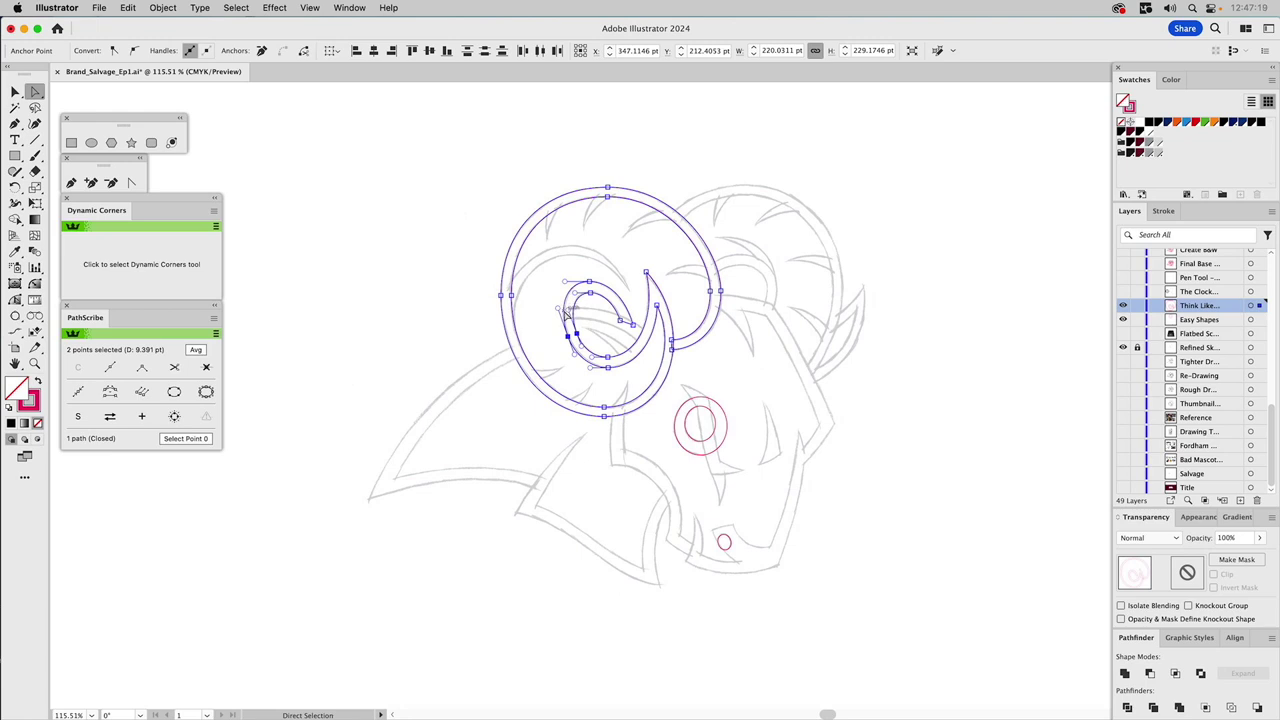
{"action": "left_click", "coordinate": [588, 325]}
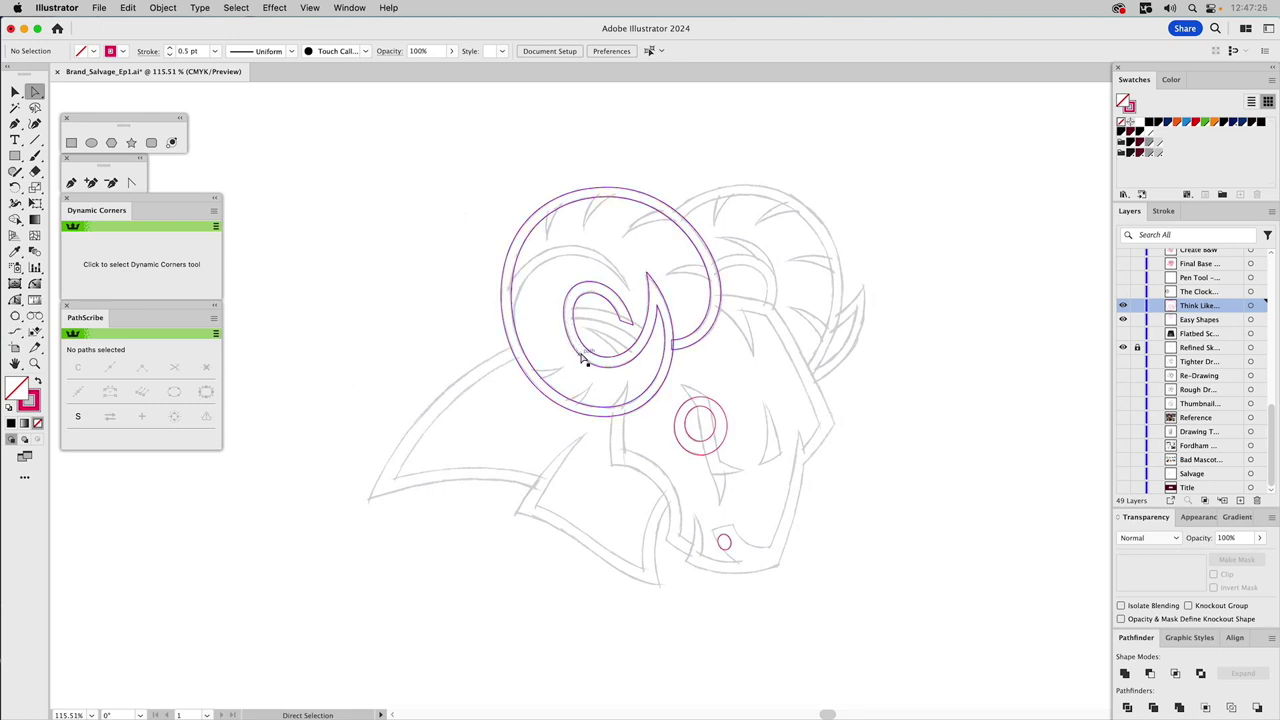
{"action": "left_click_drag", "start_coordinate": [586, 328], "coordinate": [545, 352]}
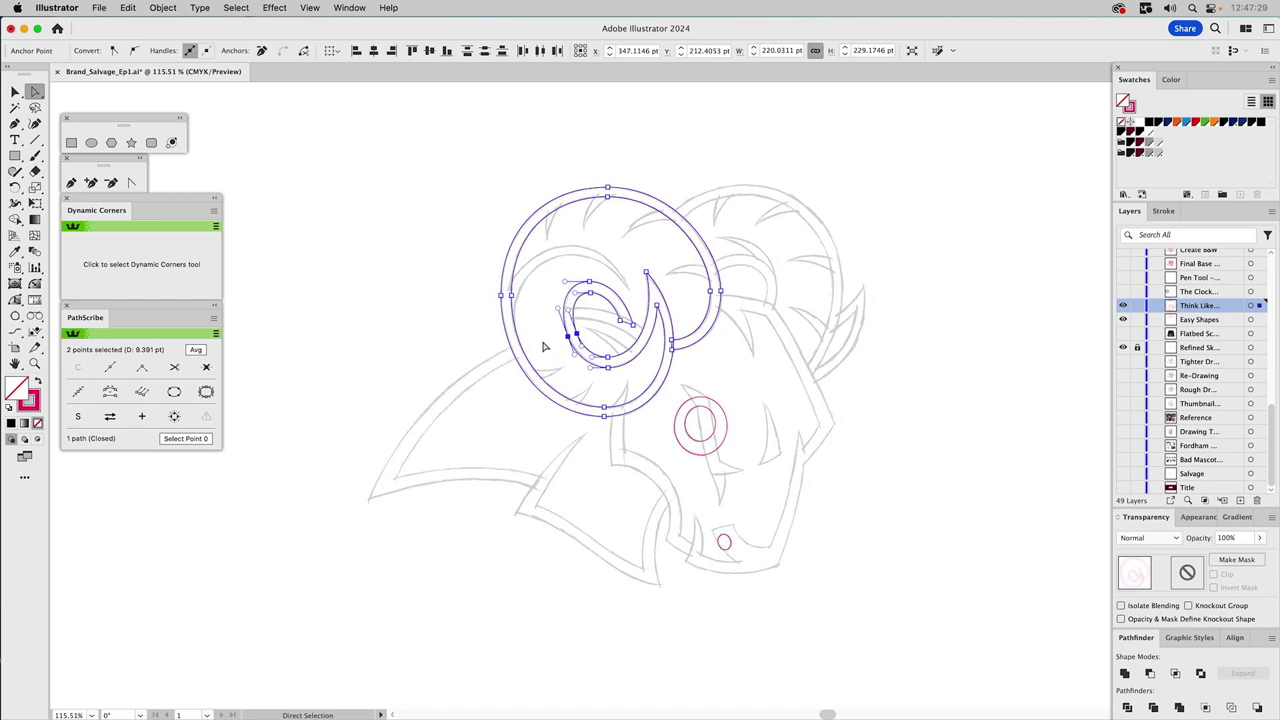
{"action": "left_click", "coordinate": [608, 319]}
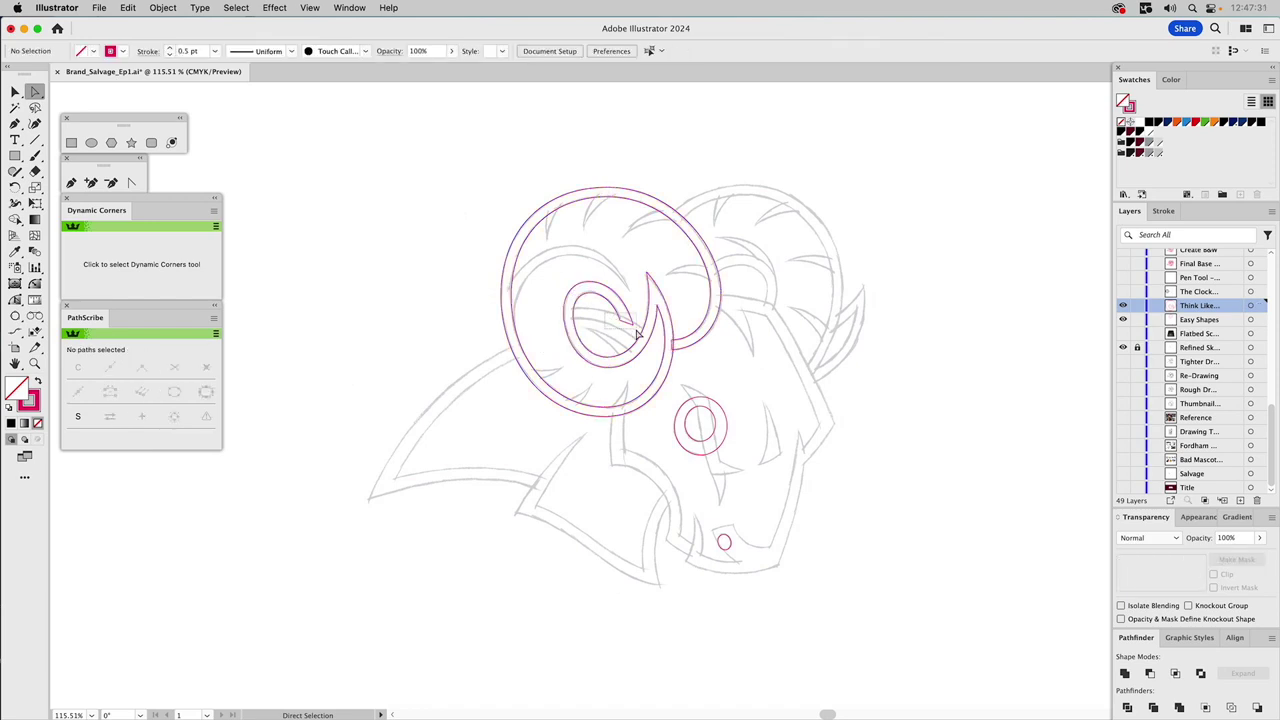
{"action": "left_click_drag", "start_coordinate": [644, 342], "coordinate": [608, 312]}
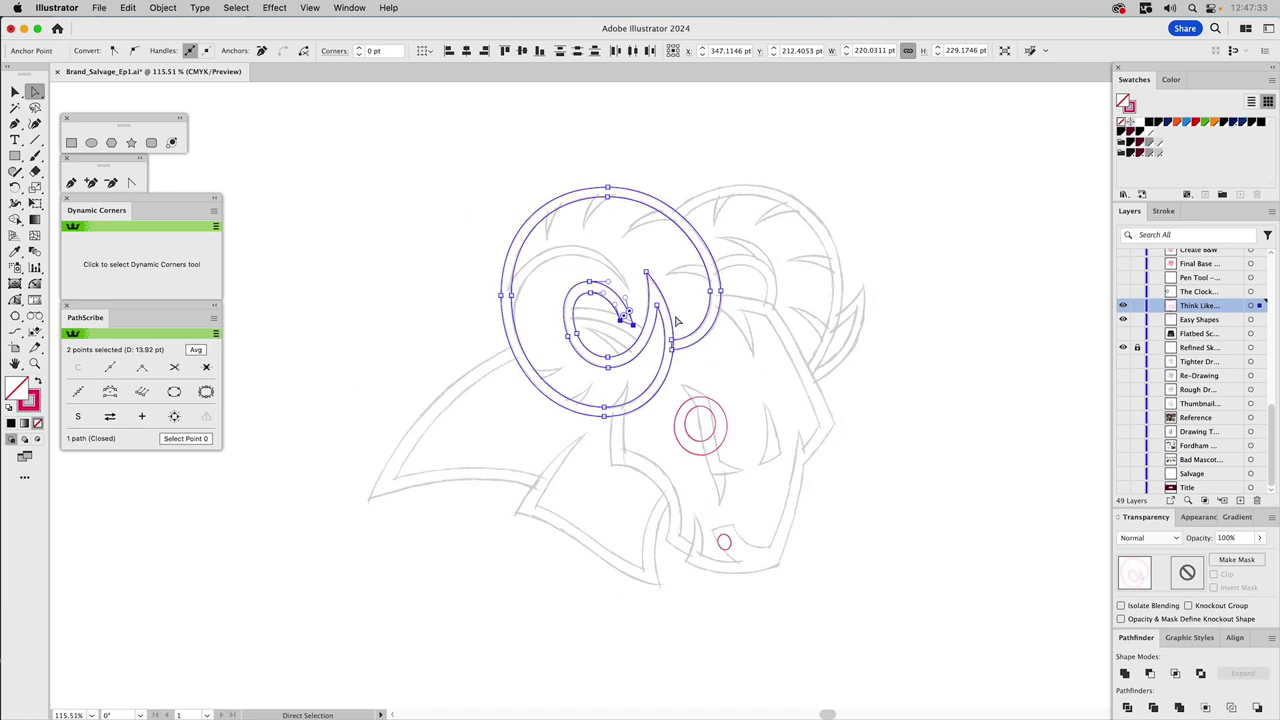
- Show the clock guide layer and inspect the paired anchor points at the top of the horn's outer curve
{"action": "left_click", "coordinate": [683, 316]}
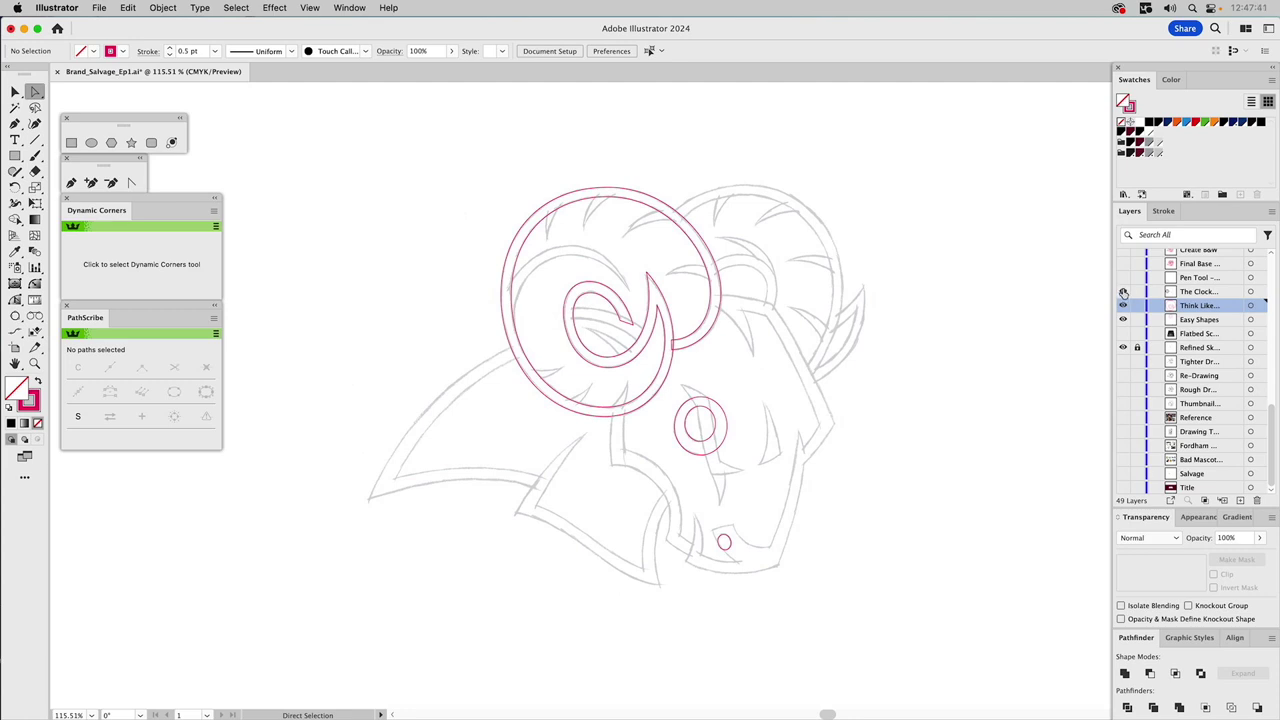
{"action": "left_click", "coordinate": [1123, 292]}
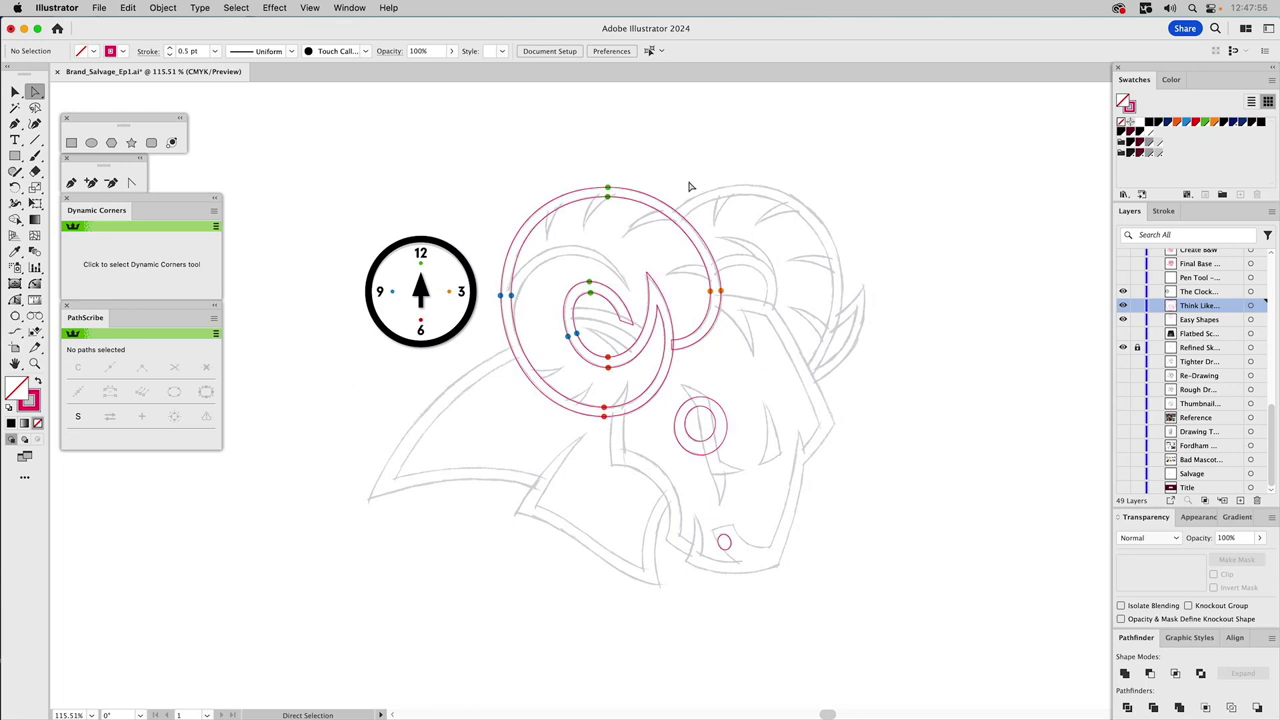
{"action": "left_click_drag", "start_coordinate": [640, 176], "coordinate": [598, 216]}
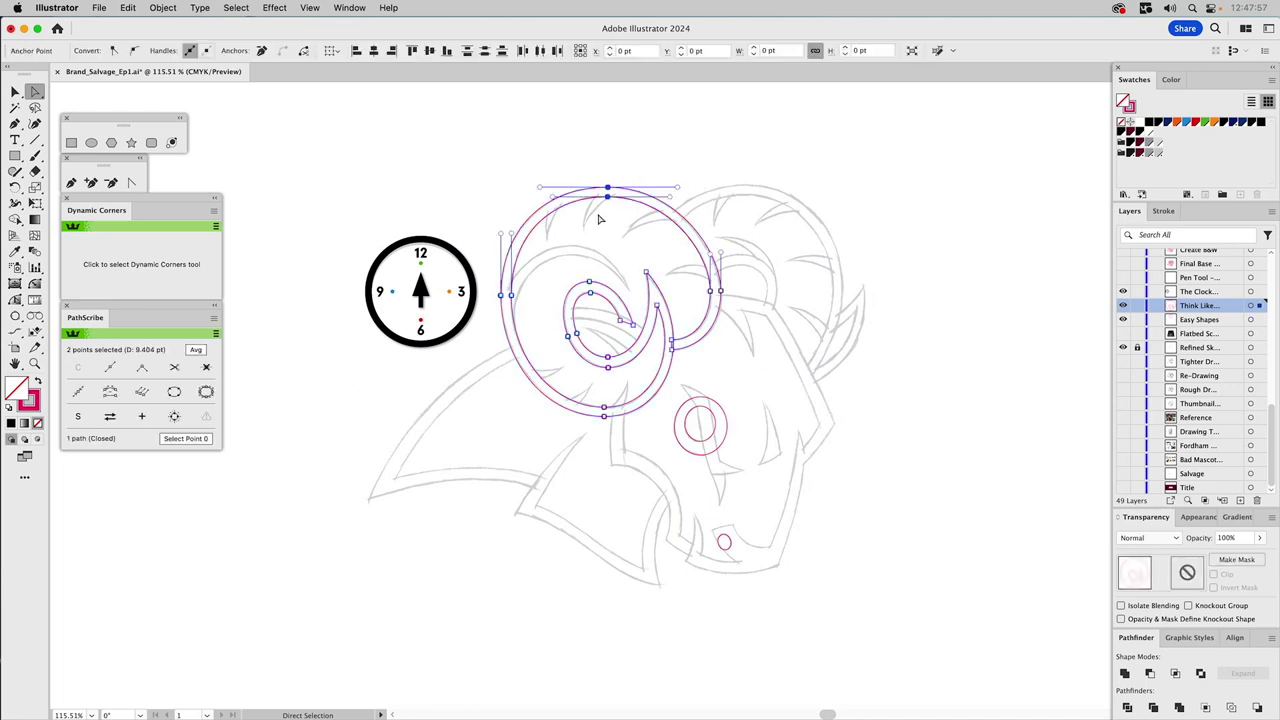
{"action": "left_click", "coordinate": [572, 265]}
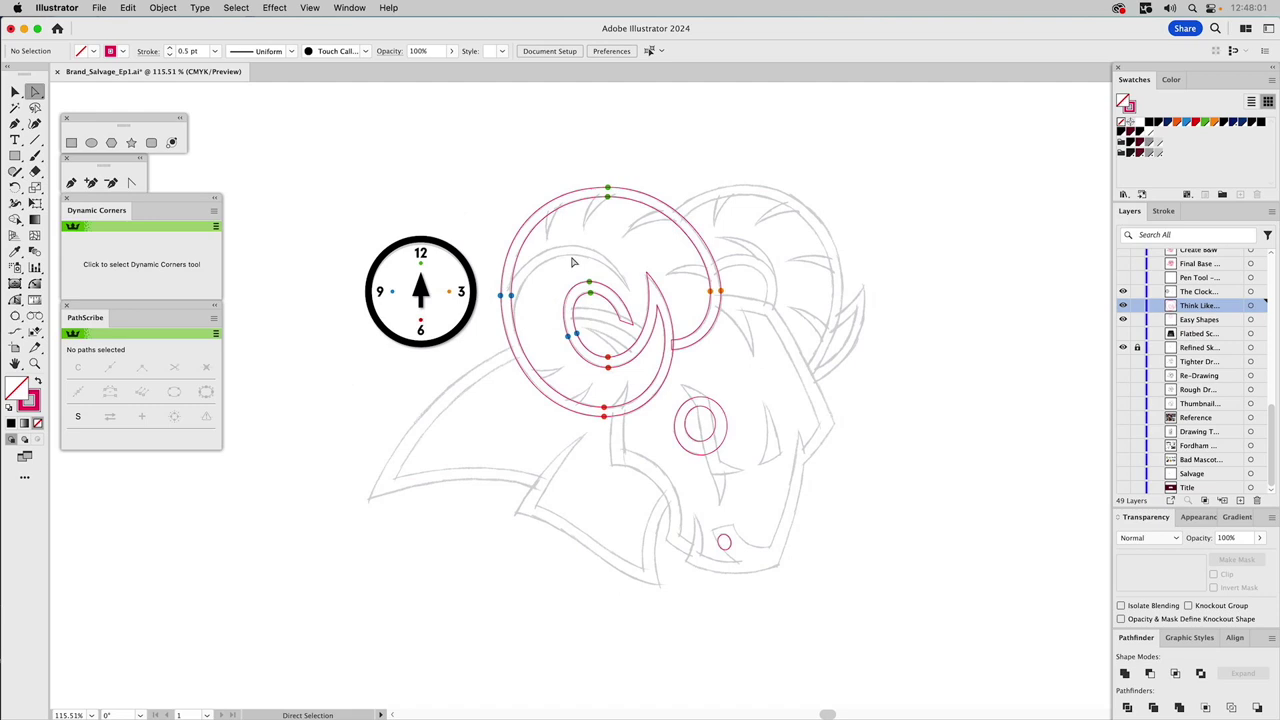
{"action": "key", "text": "v"}
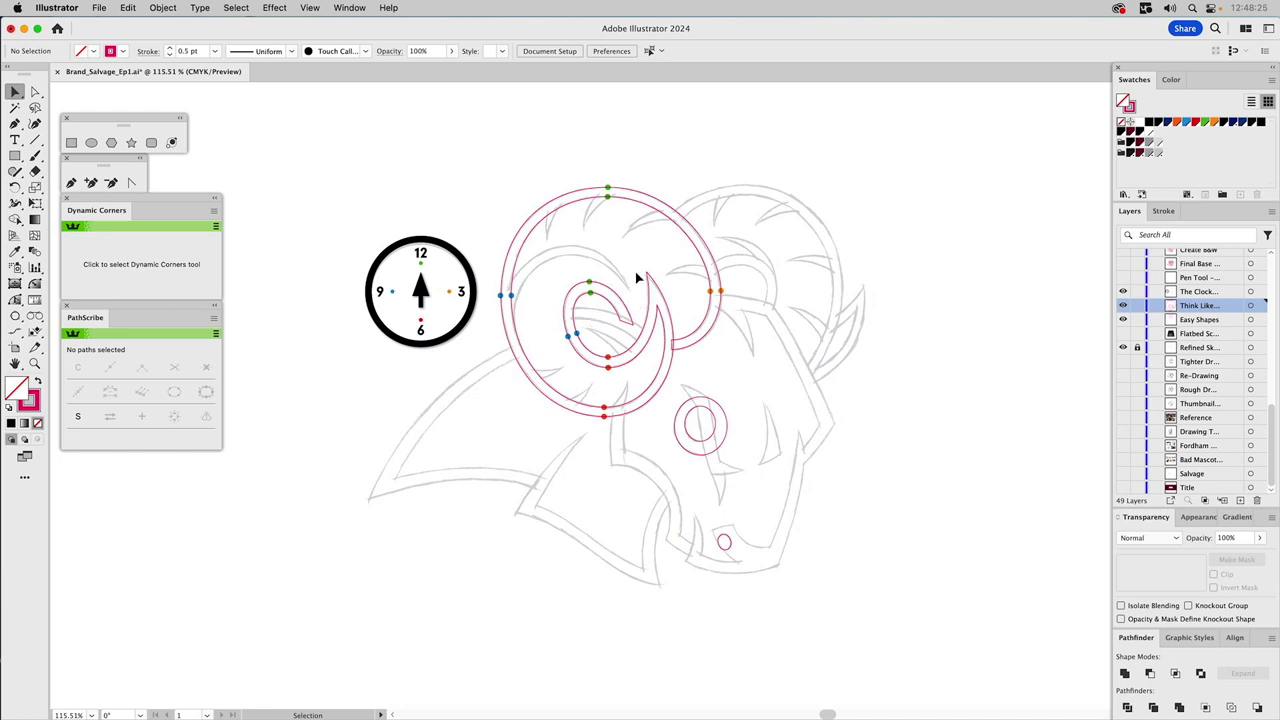
- Inspect the corner anchor points at the horn's pointed tip and at the inner end of its curl
{"action": "key", "text": "a"}
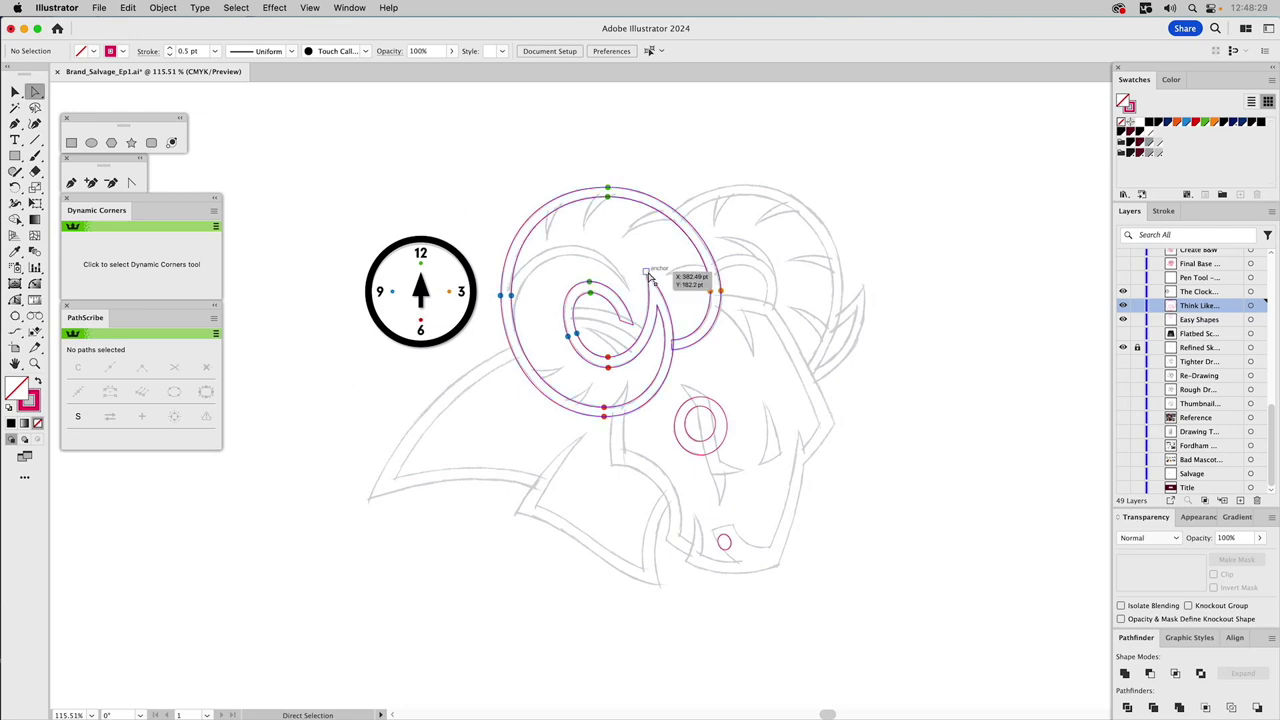
{"action": "left_click", "coordinate": [649, 276]}
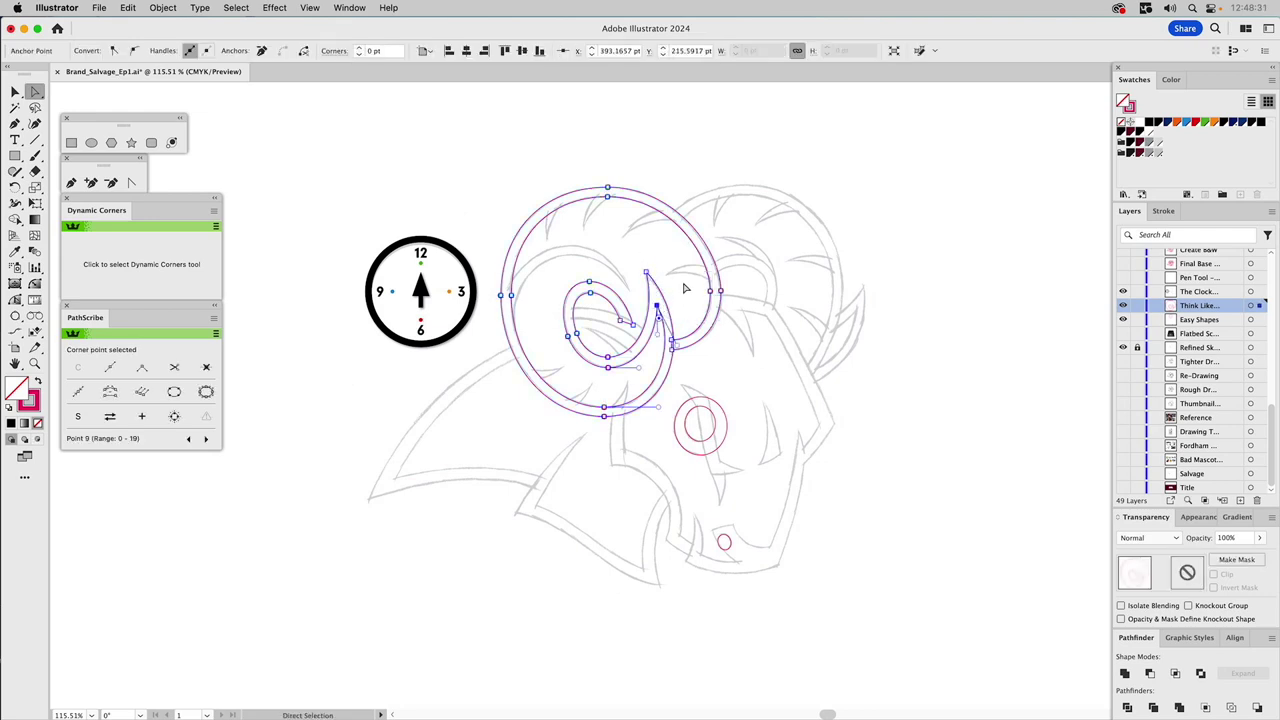
{"action": "left_click", "coordinate": [685, 289]}
{"action": "left_click", "coordinate": [624, 324]}
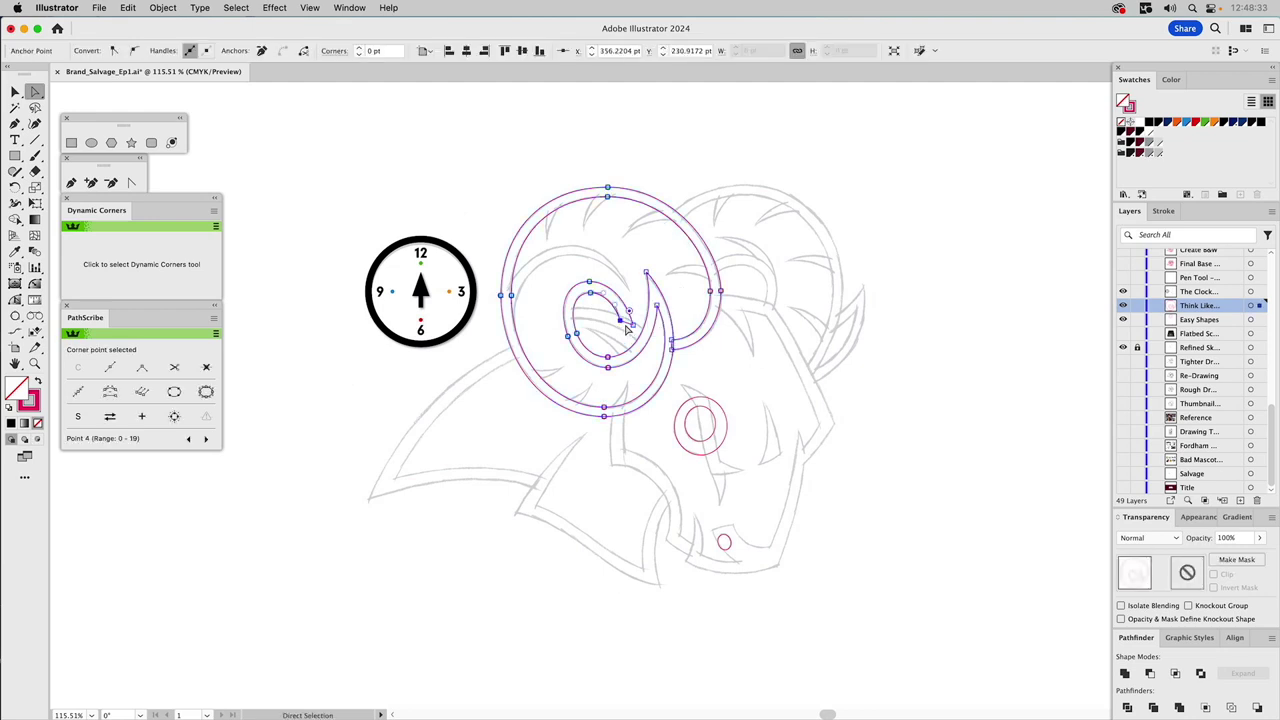
{"action": "left_click", "coordinate": [633, 325]}
{"action": "left_click", "coordinate": [639, 311]}
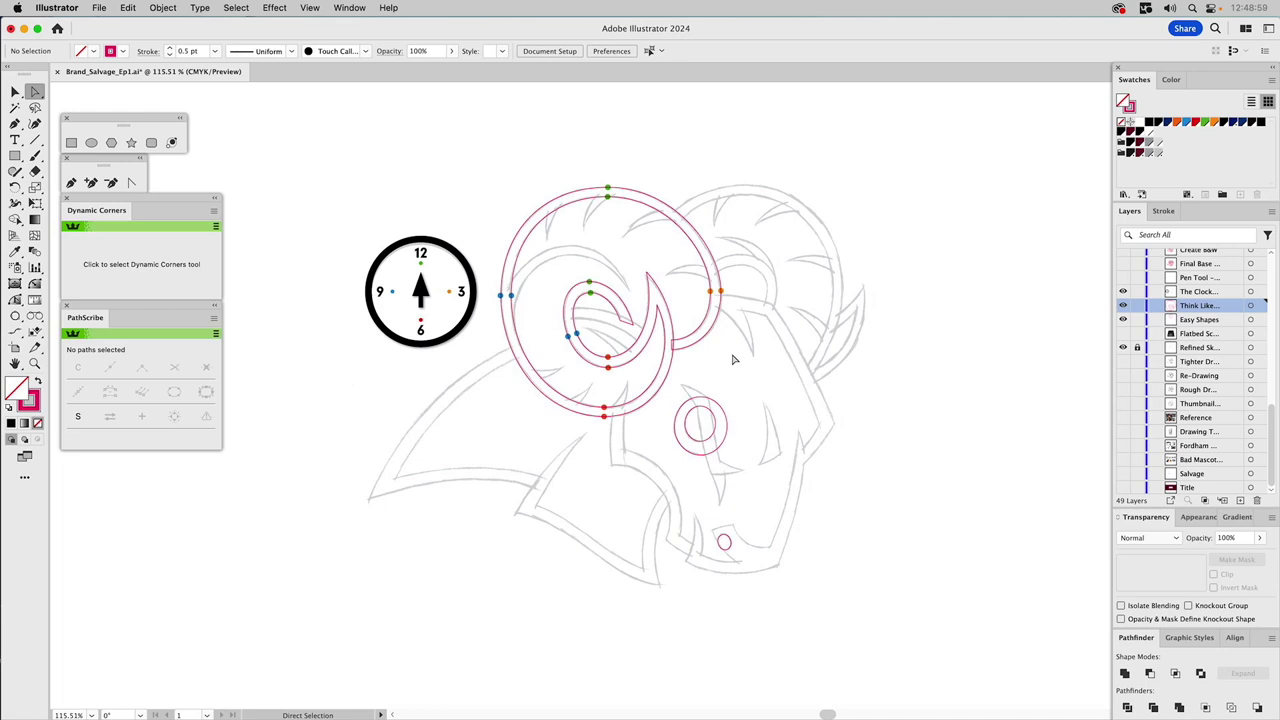
- Hide the clock guide layer, then show the Pen Tool layer and make it the active layer
{"action": "left_click", "coordinate": [1123, 291]}
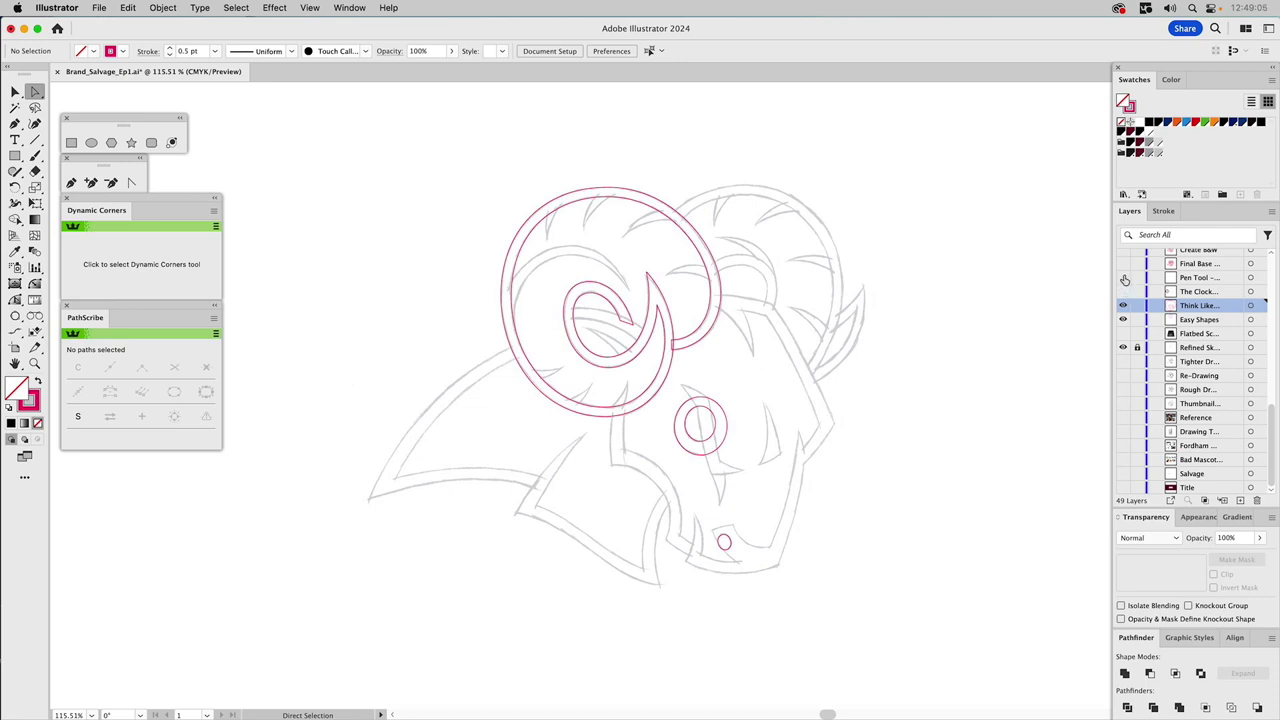
{"action": "left_click", "coordinate": [1206, 279]}
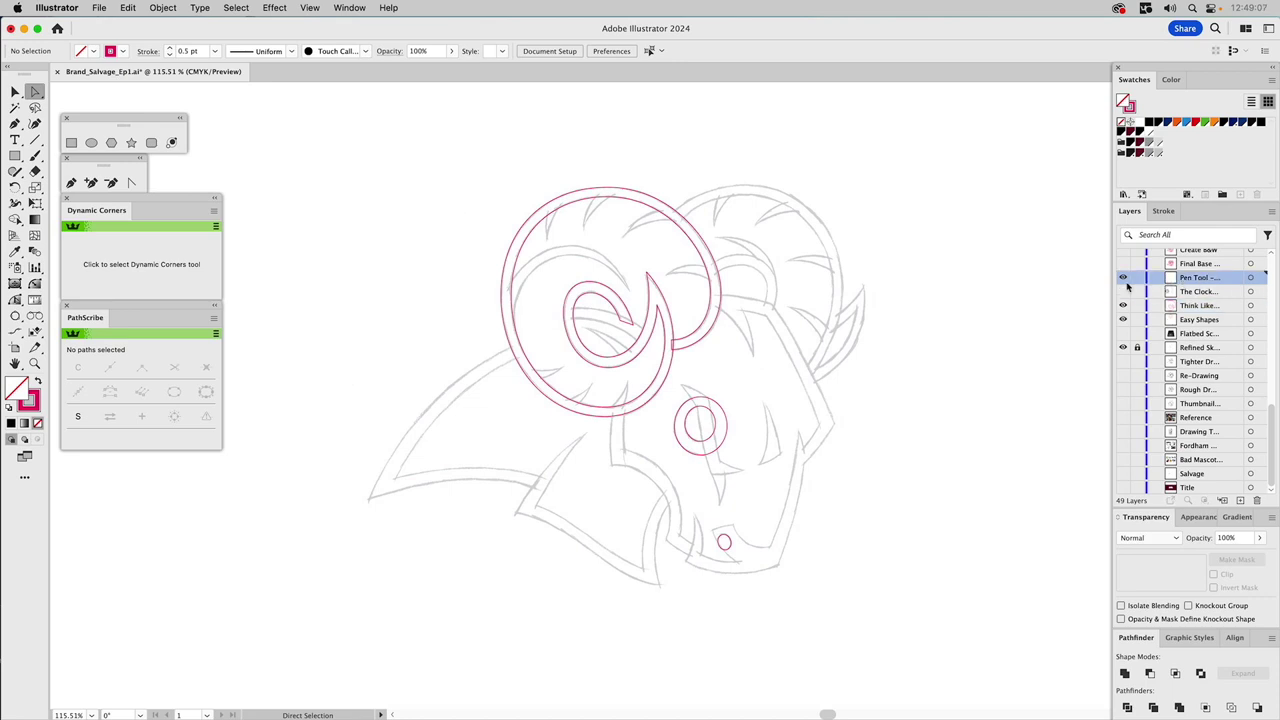
{"action": "key", "text": "z"}
{"action": "left_click_drag", "start_coordinate": [345, 307], "coordinate": [883, 643]}
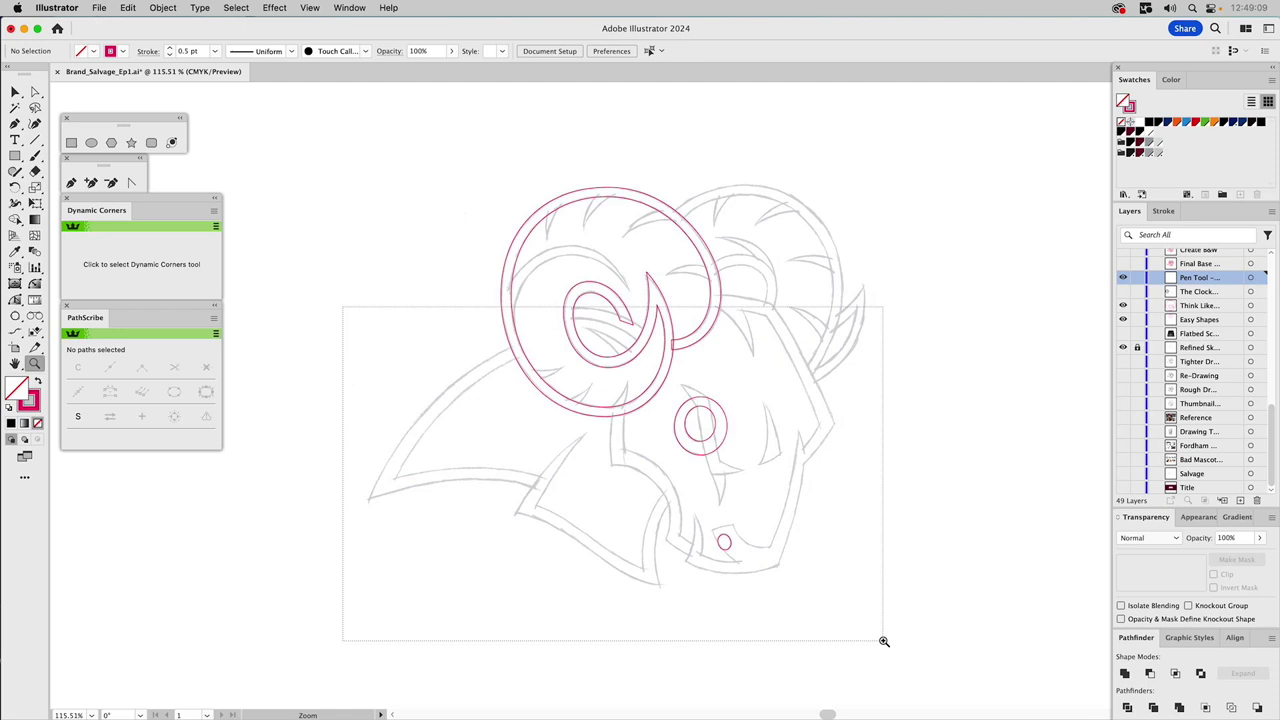
{"action": "left_click_drag", "start_coordinate": [766, 537], "coordinate": [670, 514]}
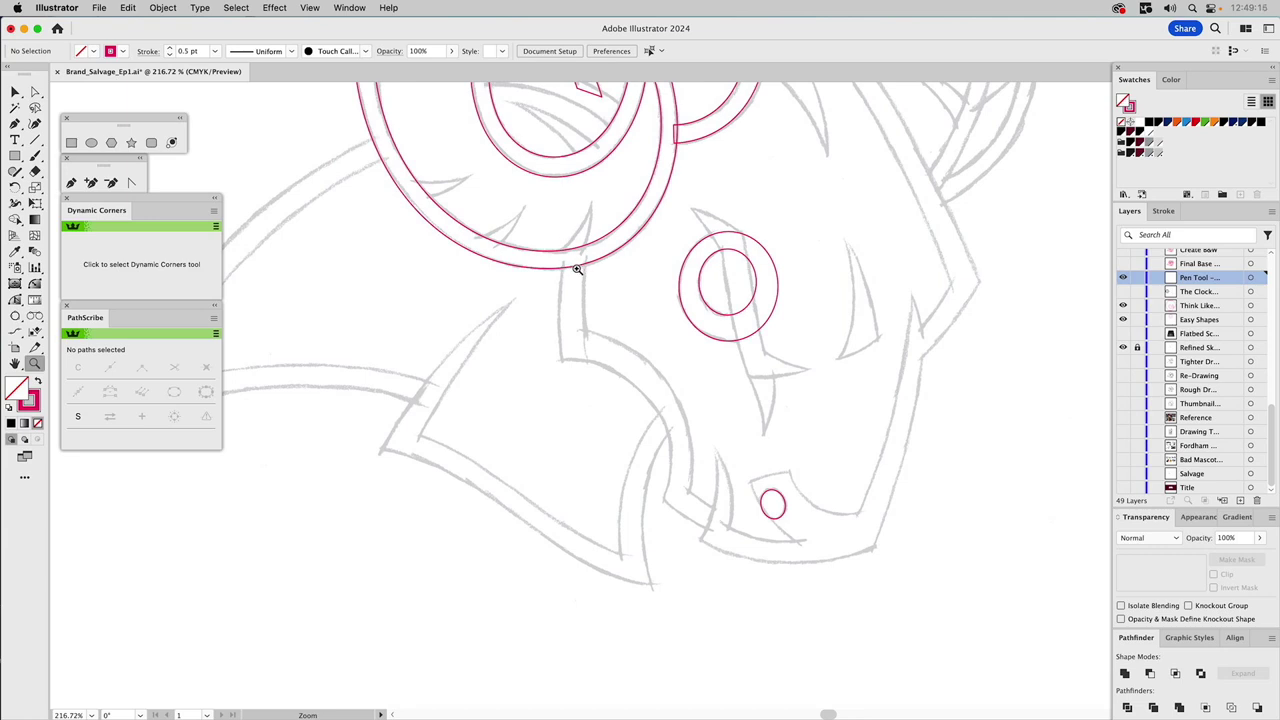
- Draw a closed, straight-sided outline with eight anchor points around the sketched jaw line below the horn using the Pen tool
{"action": "key", "text": "v"}
{"action": "left_click", "coordinate": [71, 184]}
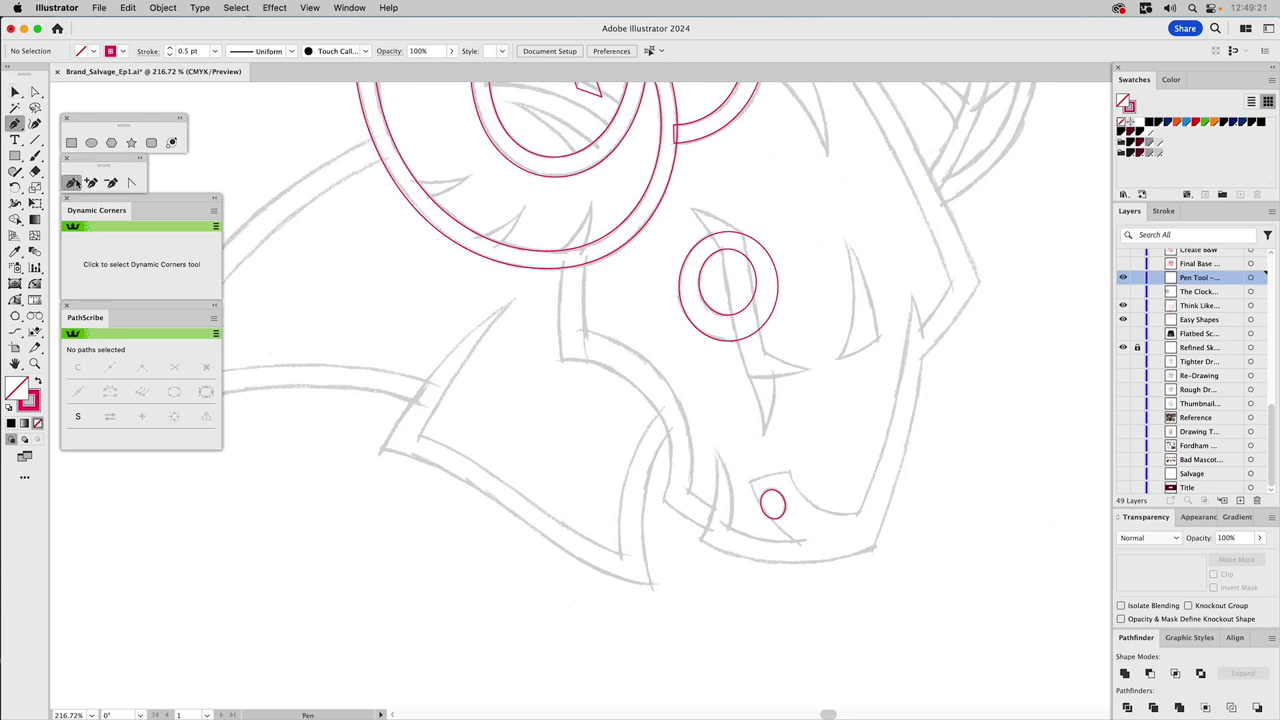
{"action": "left_click", "coordinate": [562, 262]}
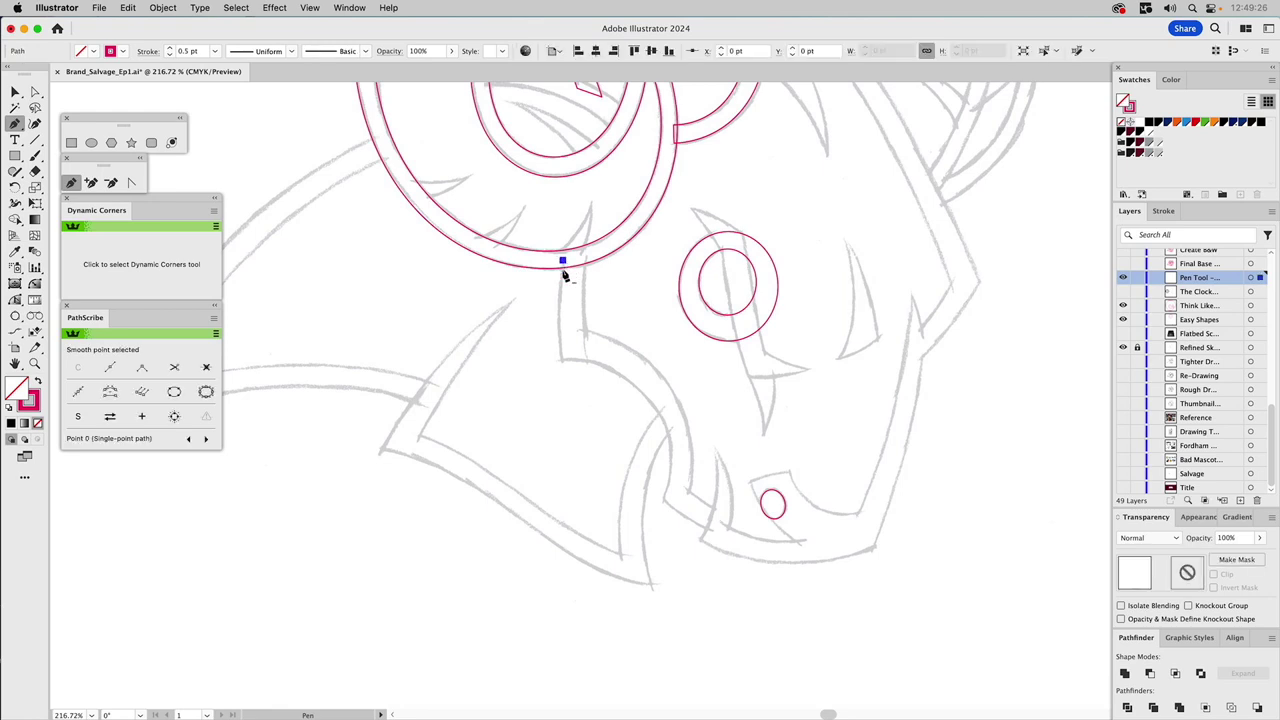
{"action": "left_click", "coordinate": [561, 361]}
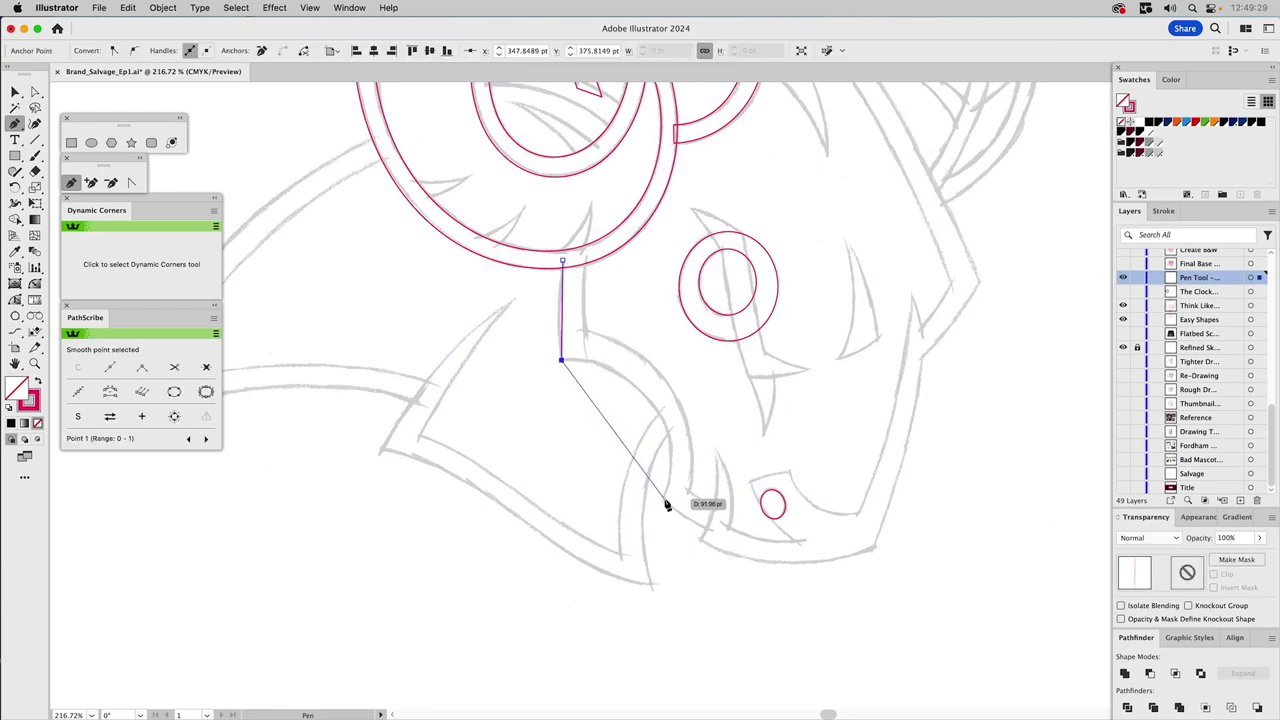
{"action": "left_click", "coordinate": [663, 500]}
{"action": "left_click", "coordinate": [710, 530]}
{"action": "left_click", "coordinate": [717, 510]}
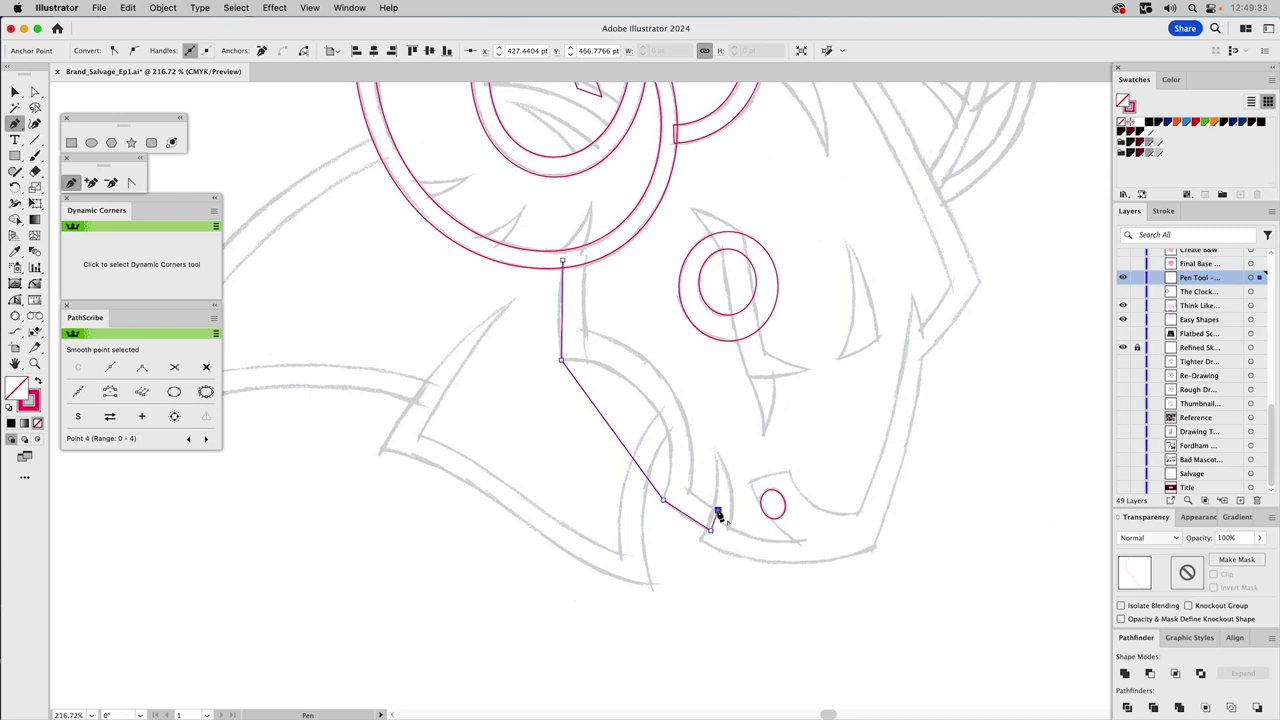
{"action": "left_click", "coordinate": [688, 492]}
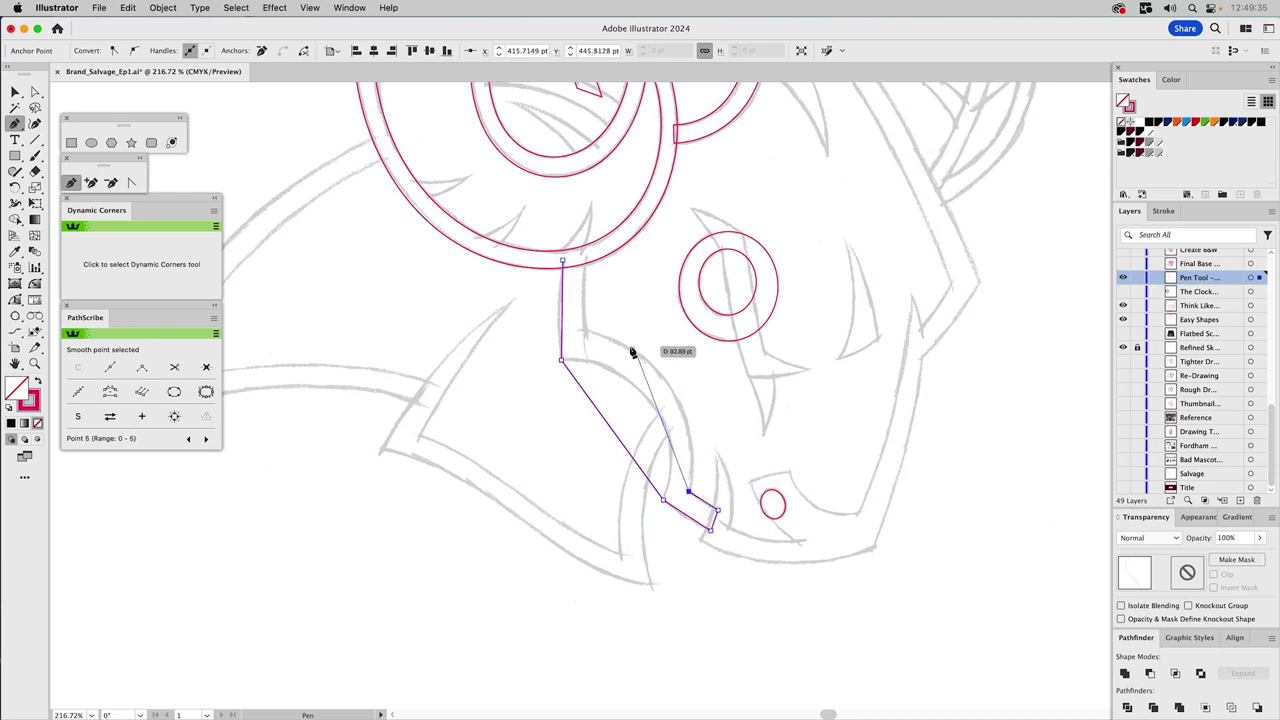
{"action": "left_click", "coordinate": [585, 330]}
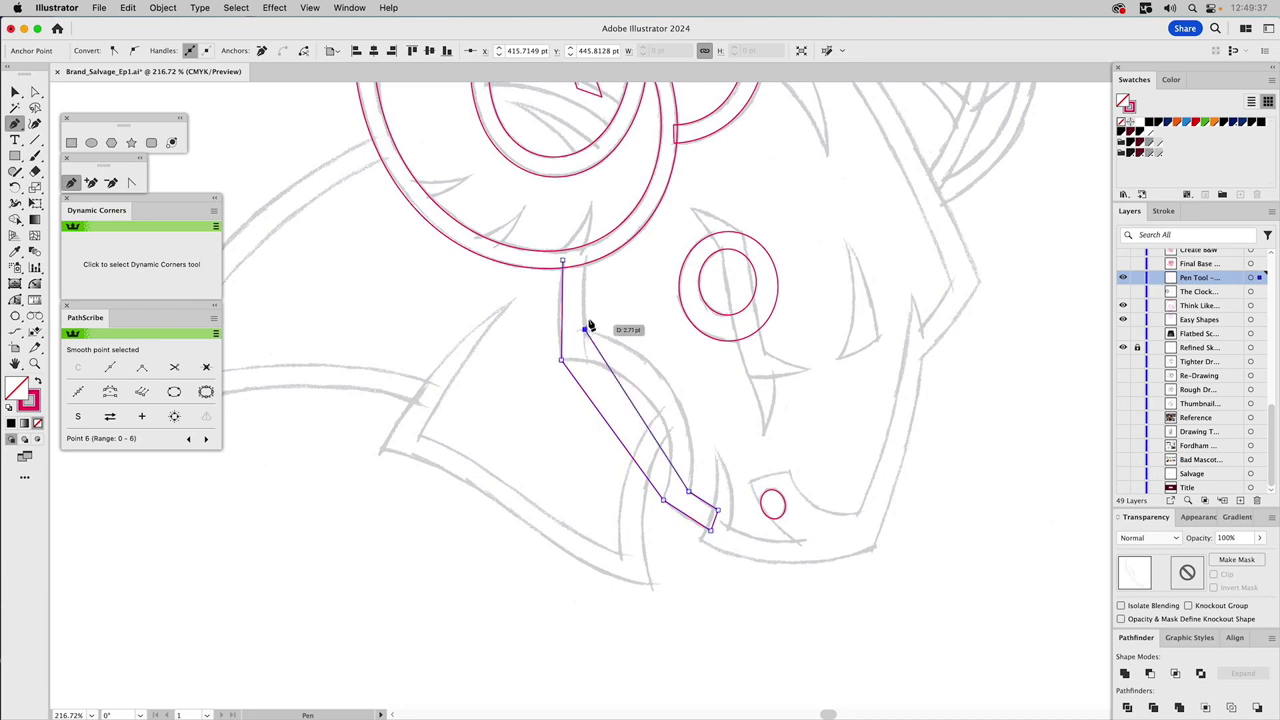
{"action": "left_click", "coordinate": [585, 258]}
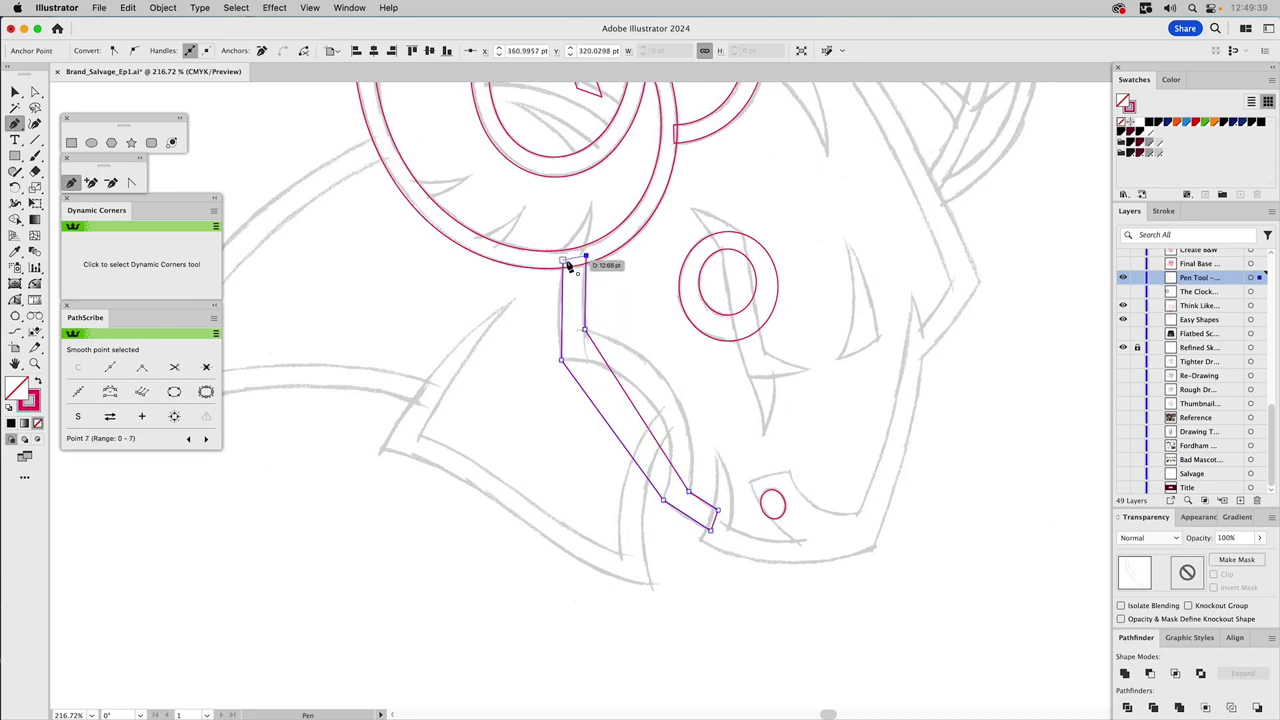
{"action": "left_click", "coordinate": [563, 262]}
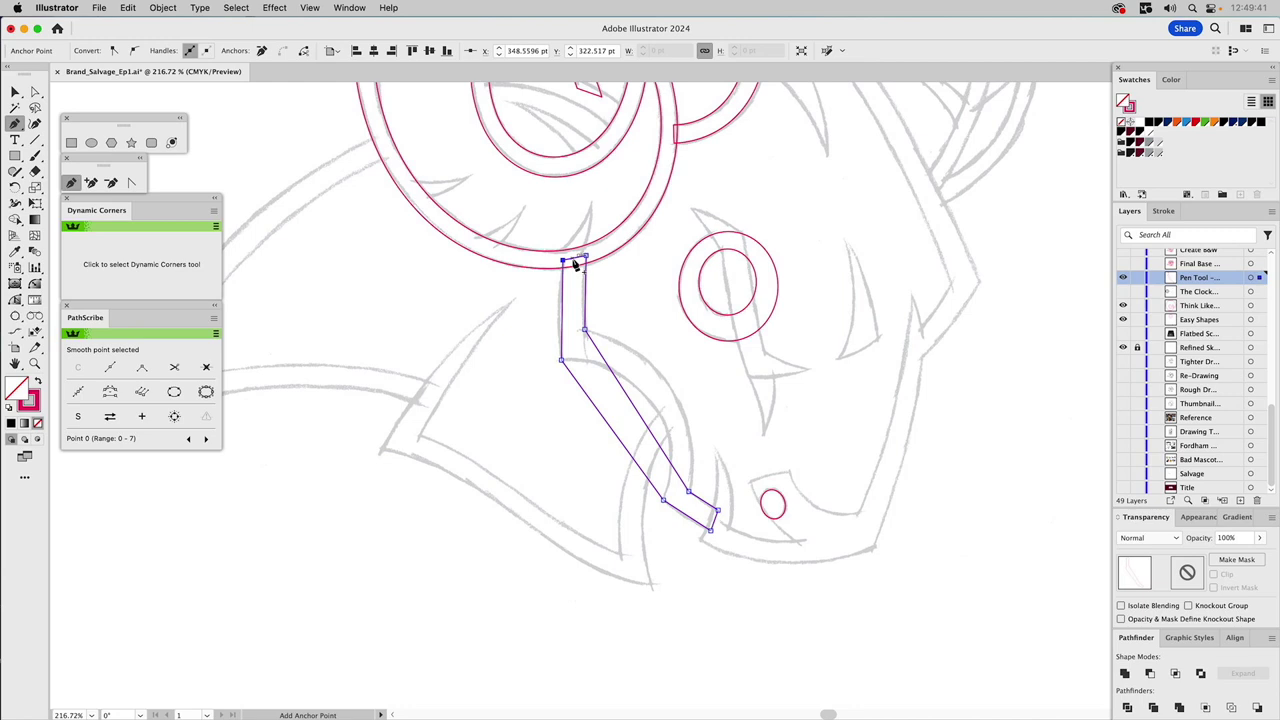
- Bend the outline's two upright sides and two long jaw segments with the Anchor Point tool so they follow the sketch
{"action": "left_click", "coordinate": [133, 183]}
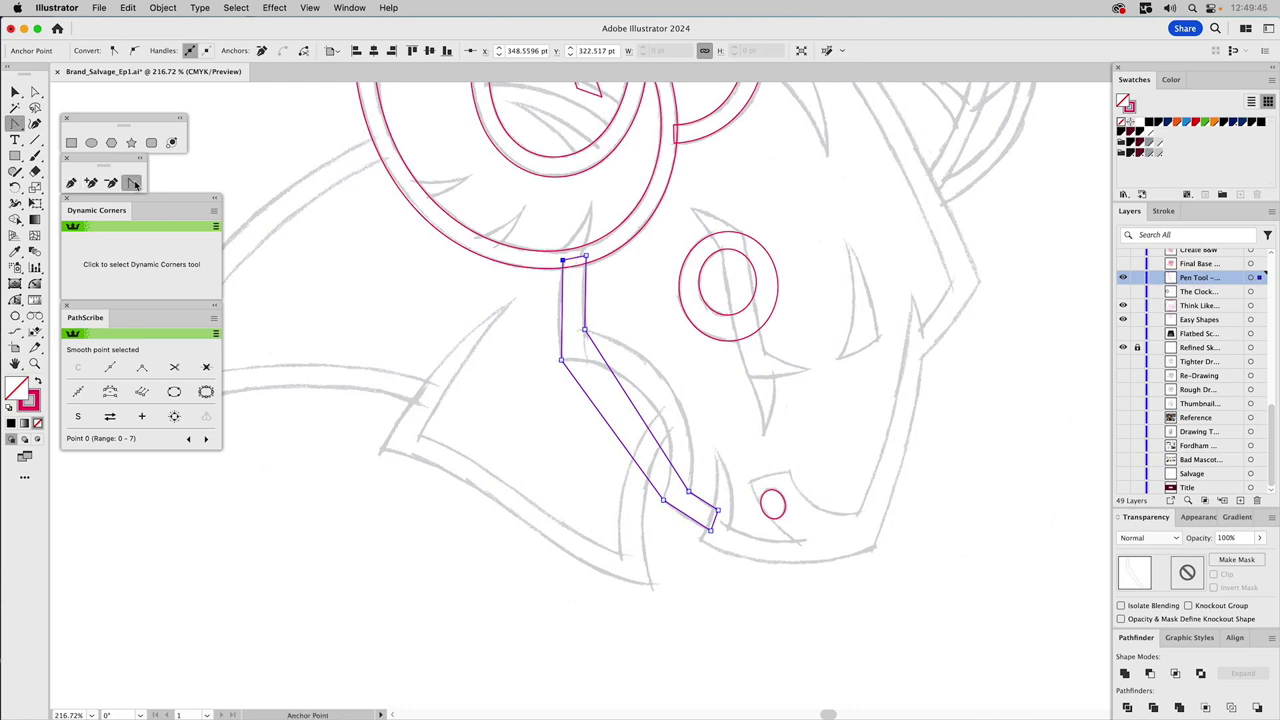
{"action": "left_click_drag", "start_coordinate": [567, 312], "coordinate": [584, 291]}
{"action": "left_click_drag", "start_coordinate": [622, 390], "coordinate": [650, 373]}
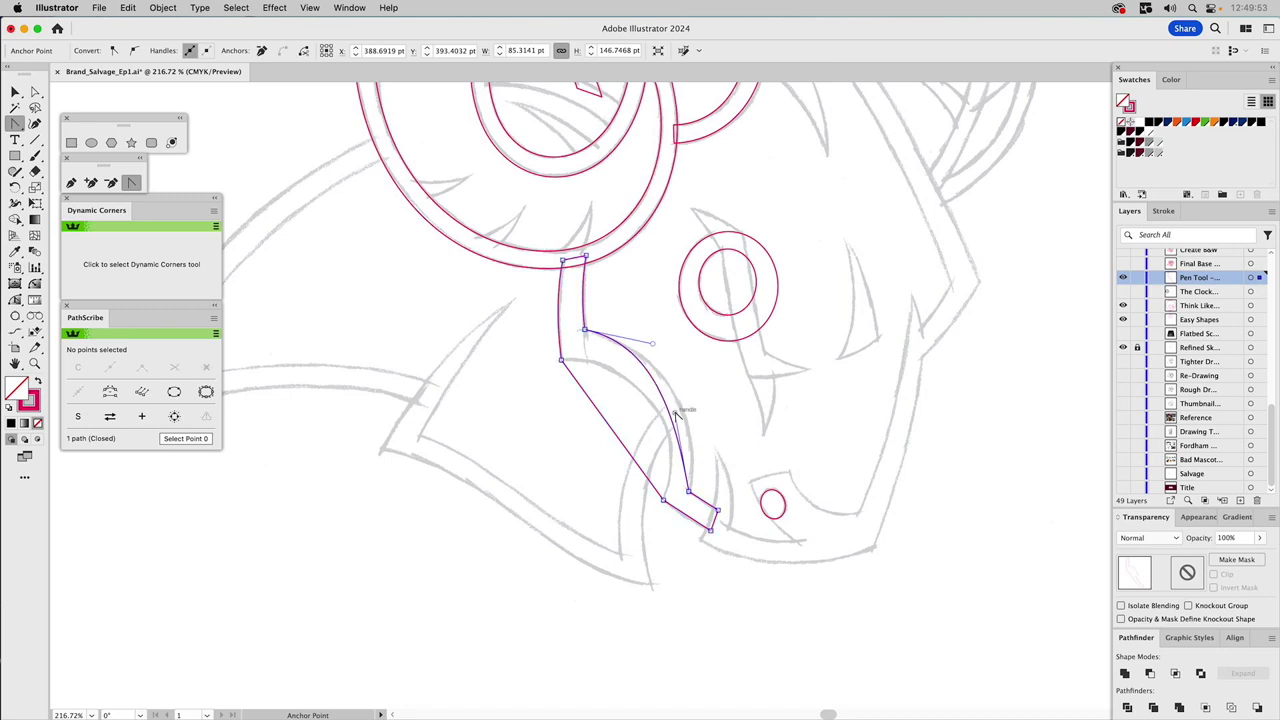
{"action": "left_click_drag", "start_coordinate": [677, 420], "coordinate": [703, 411]}
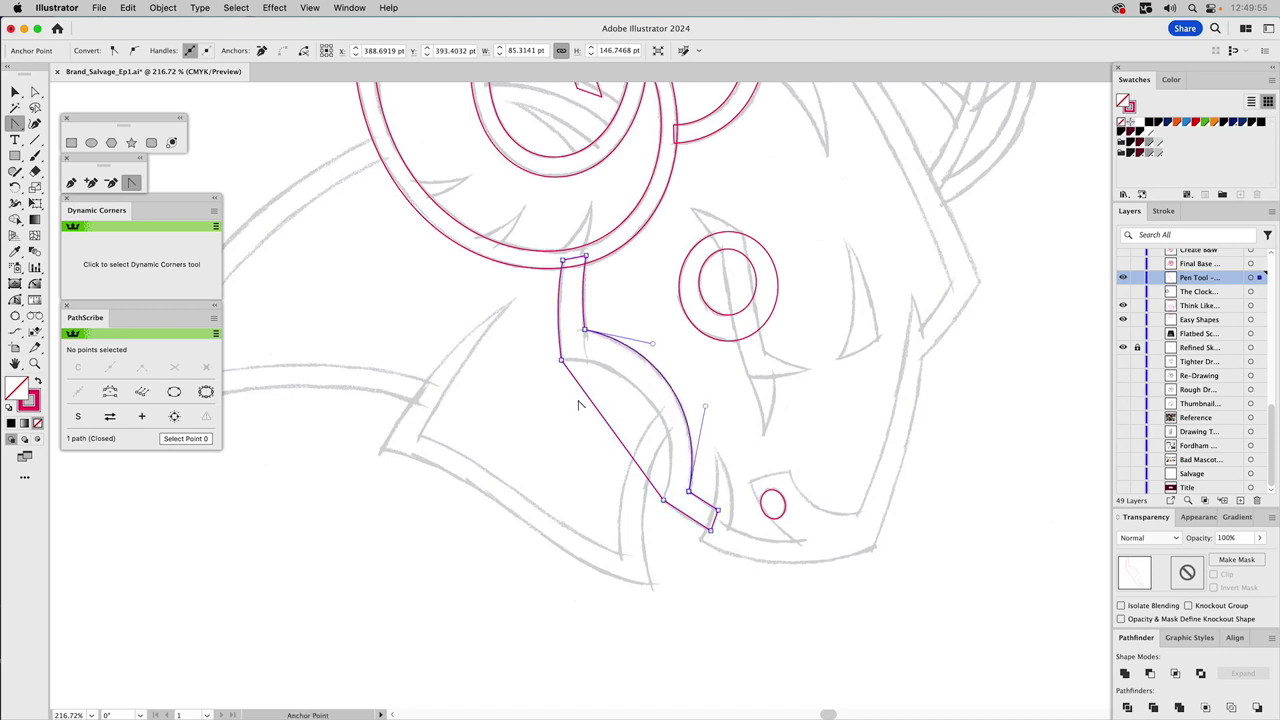
{"action": "left_click_drag", "start_coordinate": [586, 400], "coordinate": [623, 386]}
{"action": "left_click_drag", "start_coordinate": [655, 432], "coordinate": [686, 431]}
{"action": "left_click_drag", "start_coordinate": [647, 362], "coordinate": [634, 358]}
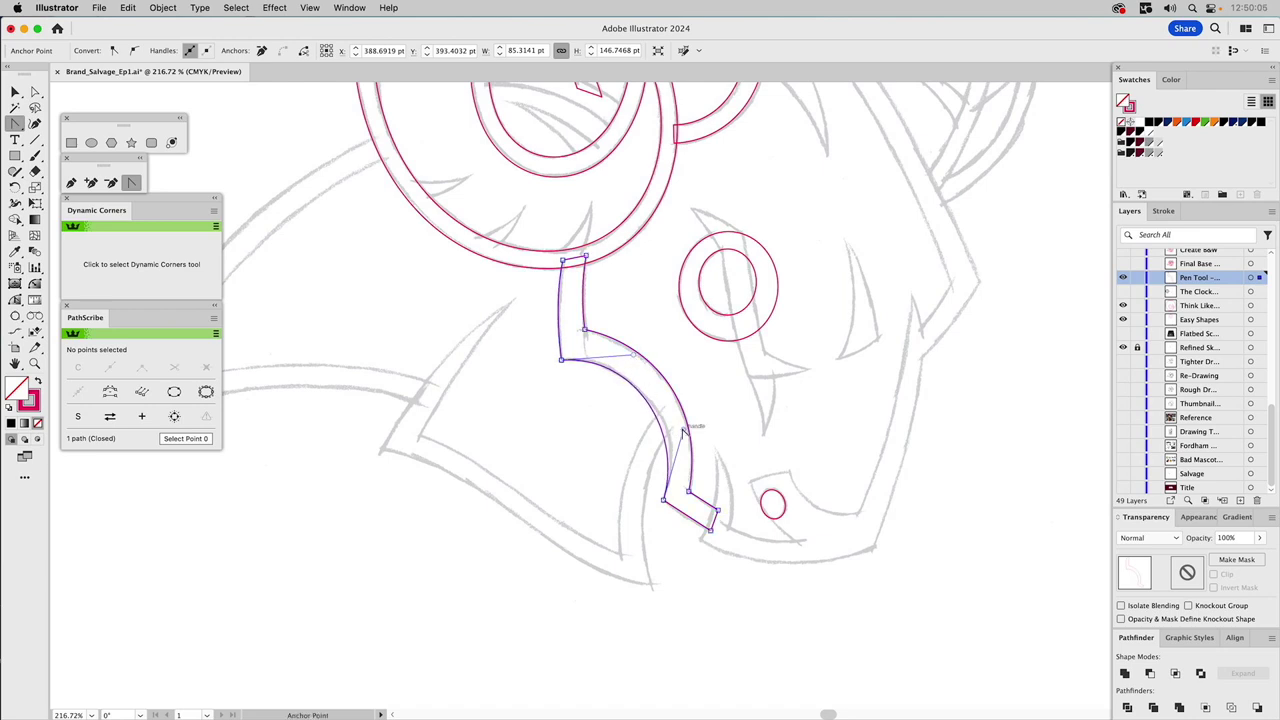
{"action": "left_click_drag", "start_coordinate": [684, 432], "coordinate": [691, 432]}
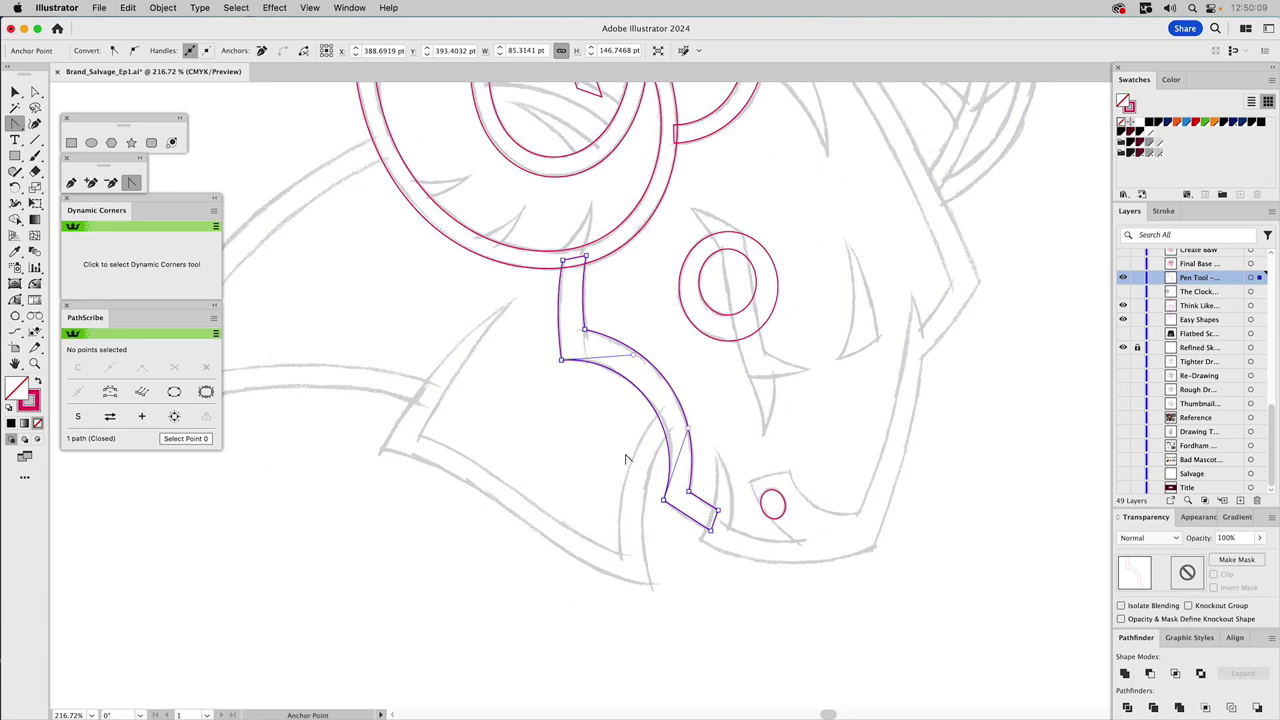
- Bend the two short parallel segments at the lower end of the jaw outline to match the sketch, and deselect the path
{"action": "key", "text": "z"}
{"action": "left_click_drag", "start_coordinate": [617, 432], "coordinate": [794, 578]}
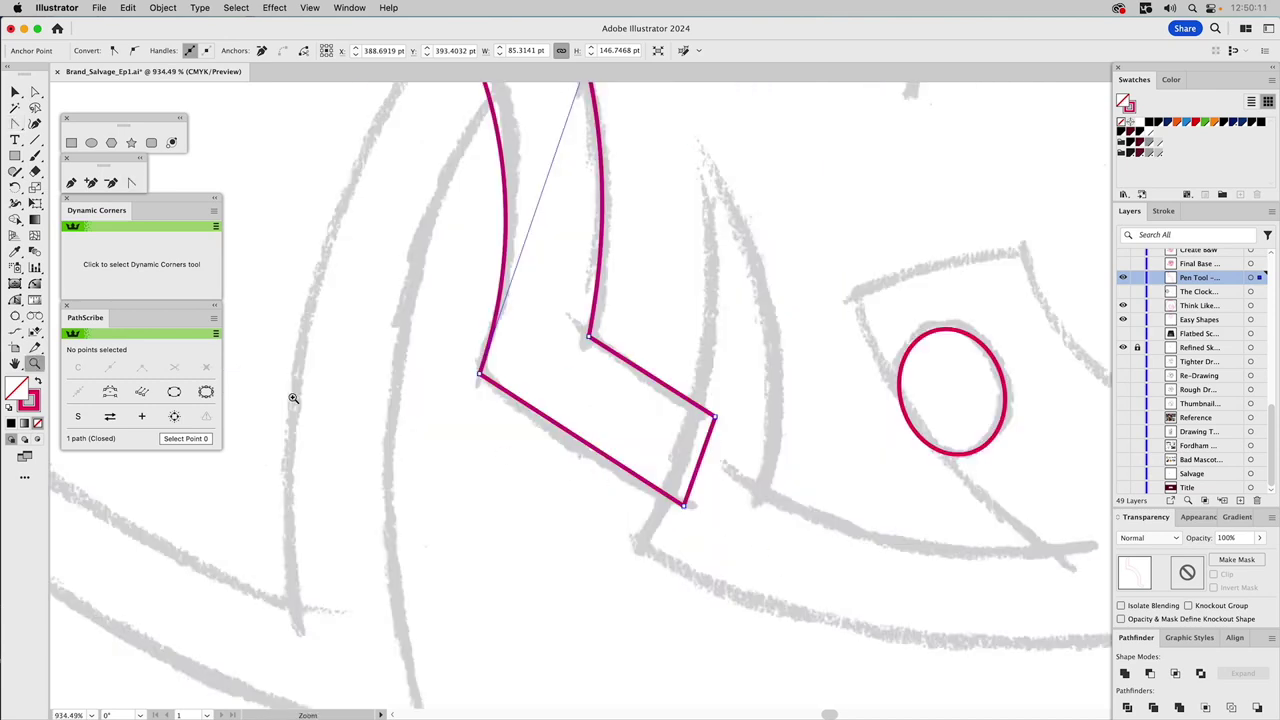
{"action": "left_click", "coordinate": [131, 183]}
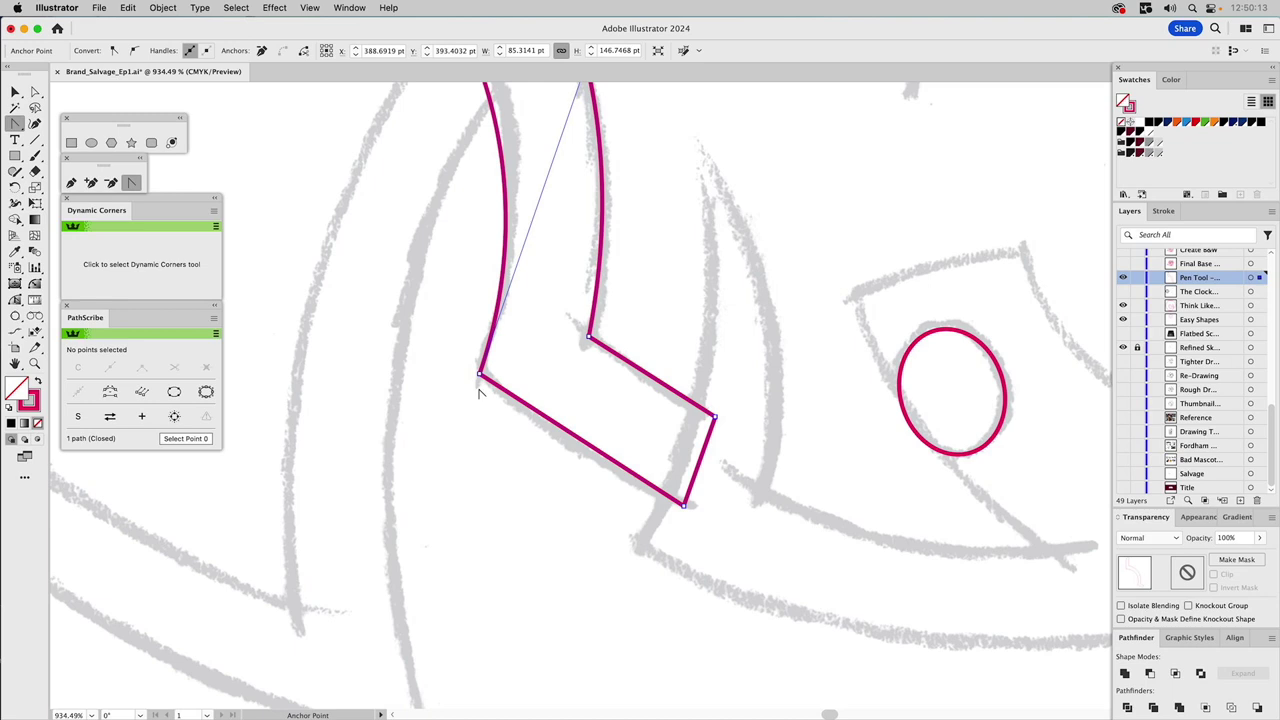
{"action": "left_click_drag", "start_coordinate": [578, 441], "coordinate": [575, 450]}
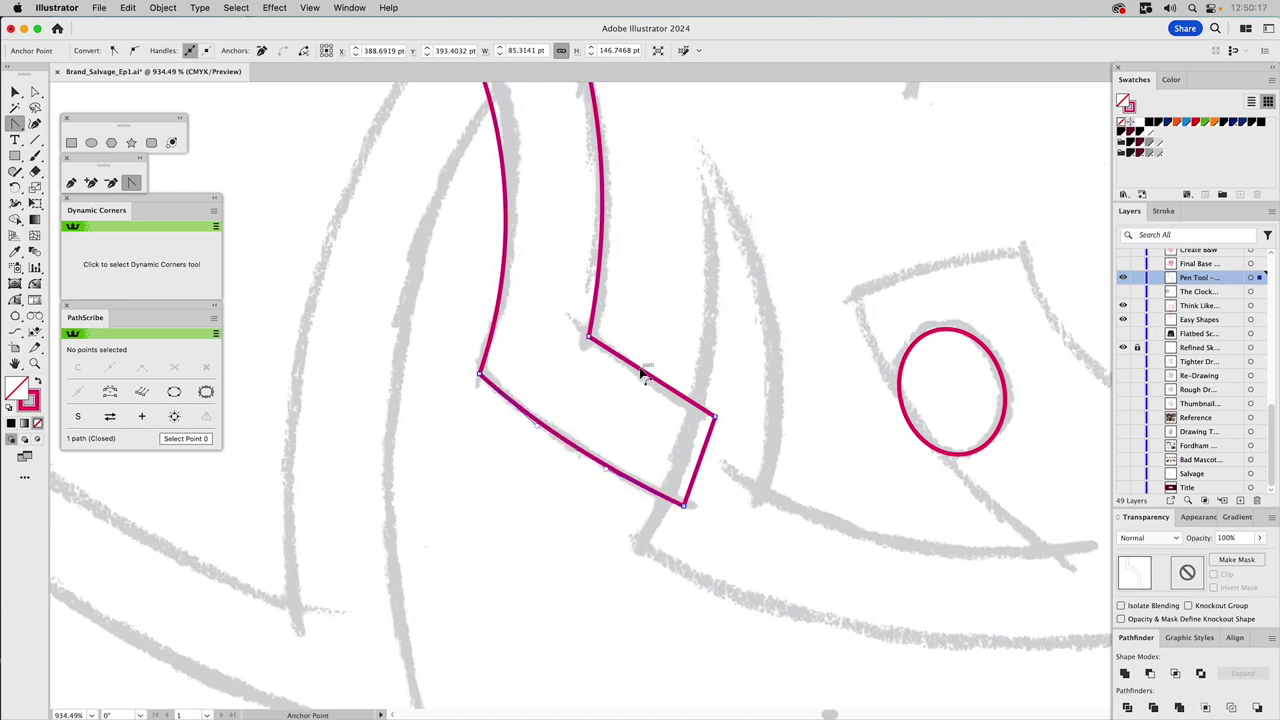
{"action": "left_click_drag", "start_coordinate": [643, 373], "coordinate": [648, 342]}
{"action": "key", "text": "super+shift+a"}
- Delete the finished jaw outline drawn with the Pen tool, leaving the sketch and the horn, eye and nostril paths
{"action": "key", "text": "z"}
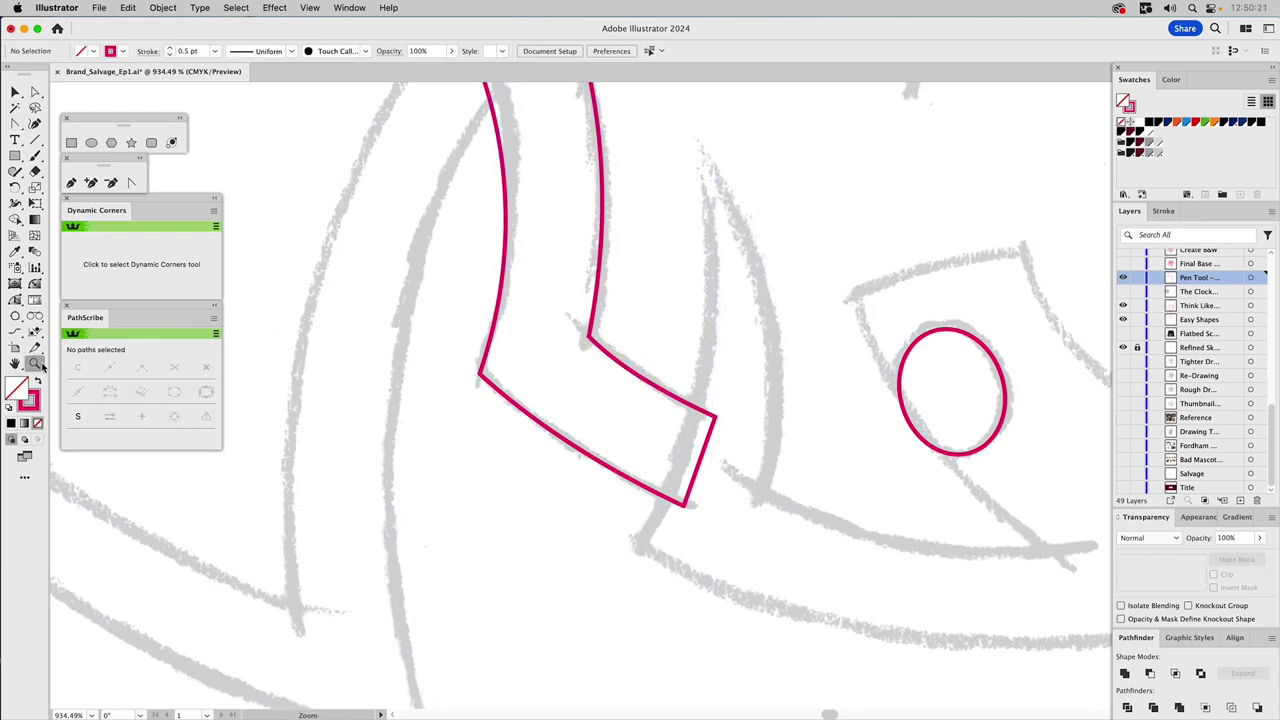
{"action": "left_click", "coordinate": [660, 263], "text": "alt"}
{"action": "left_click", "coordinate": [658, 265], "text": "alt"}
{"action": "left_click", "coordinate": [600, 305], "text": "alt"}
{"action": "left_click", "coordinate": [615, 350], "text": "alt"}
{"action": "left_click_drag", "start_coordinate": [674, 423], "coordinate": [620, 280]}
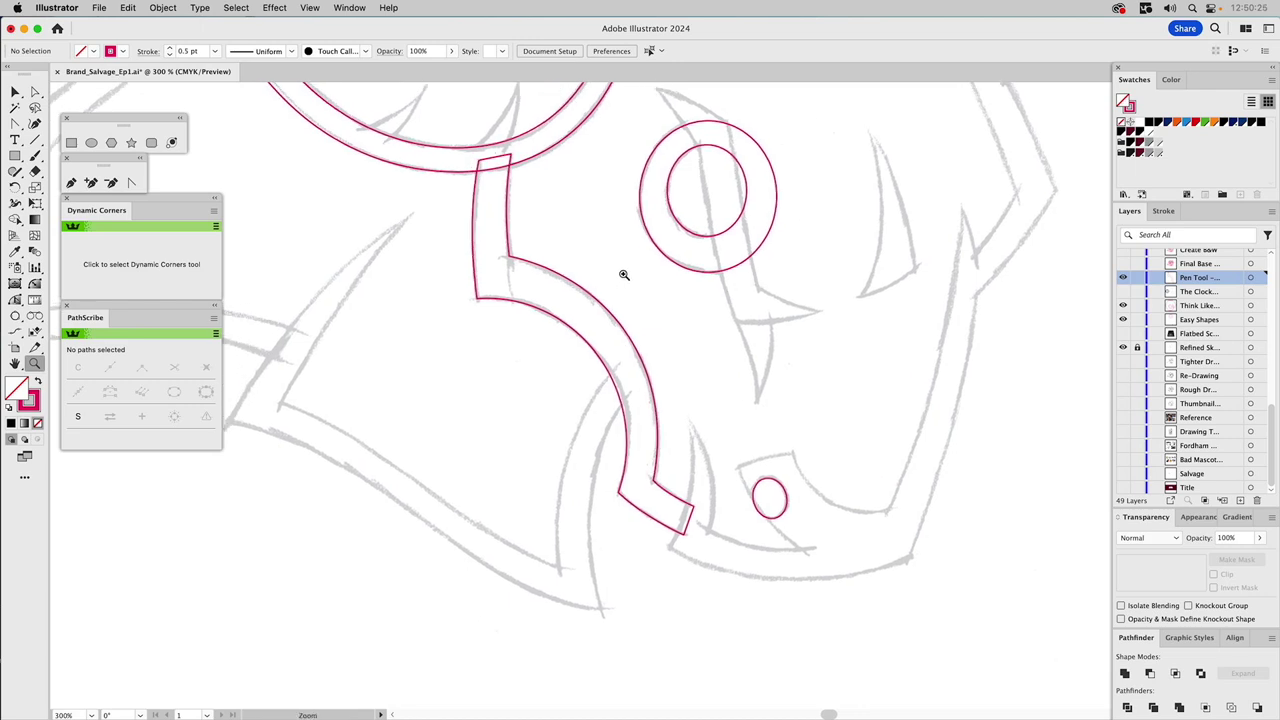
{"action": "key", "text": "v"}
{"action": "left_click_drag", "start_coordinate": [618, 281], "coordinate": [547, 359]}
{"action": "key", "text": "Delete"}
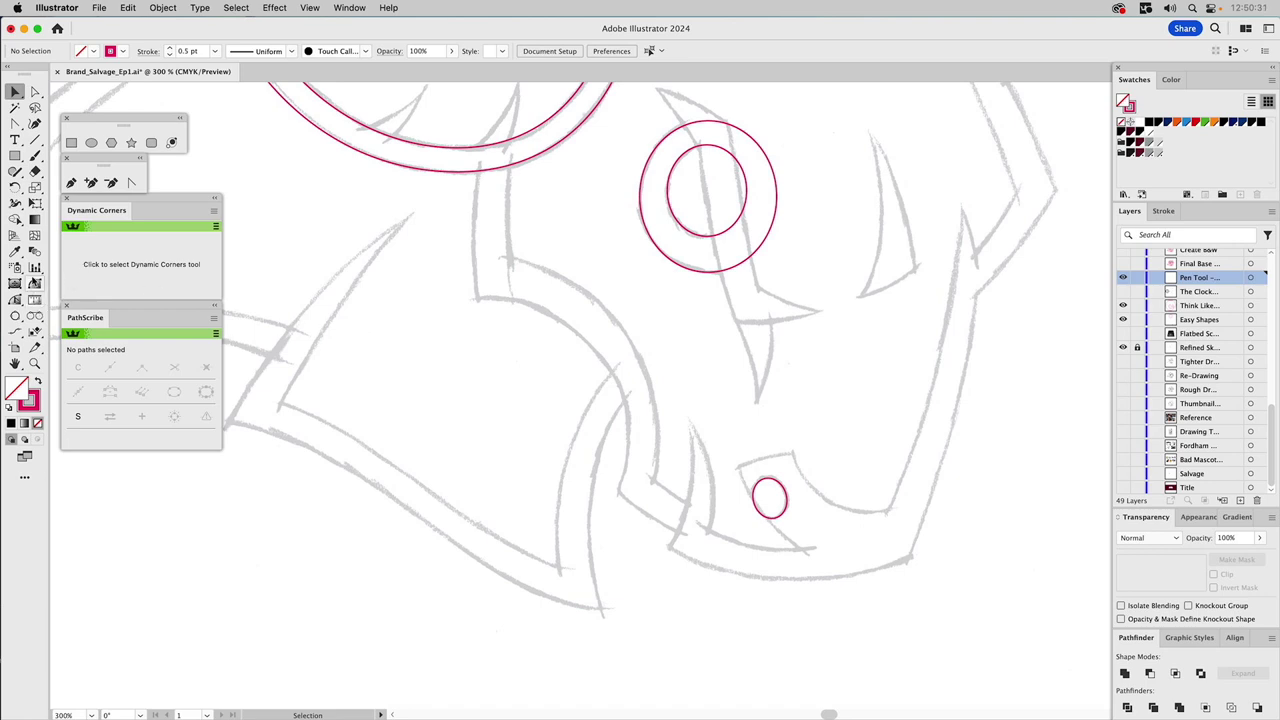
- Draw an arc about 54 pt tall with the Arc by Points Tool along the jaw's rear edge, from the horn down to the corner
{"action": "left_click_drag", "start_coordinate": [15, 316], "coordinate": [55, 364]}
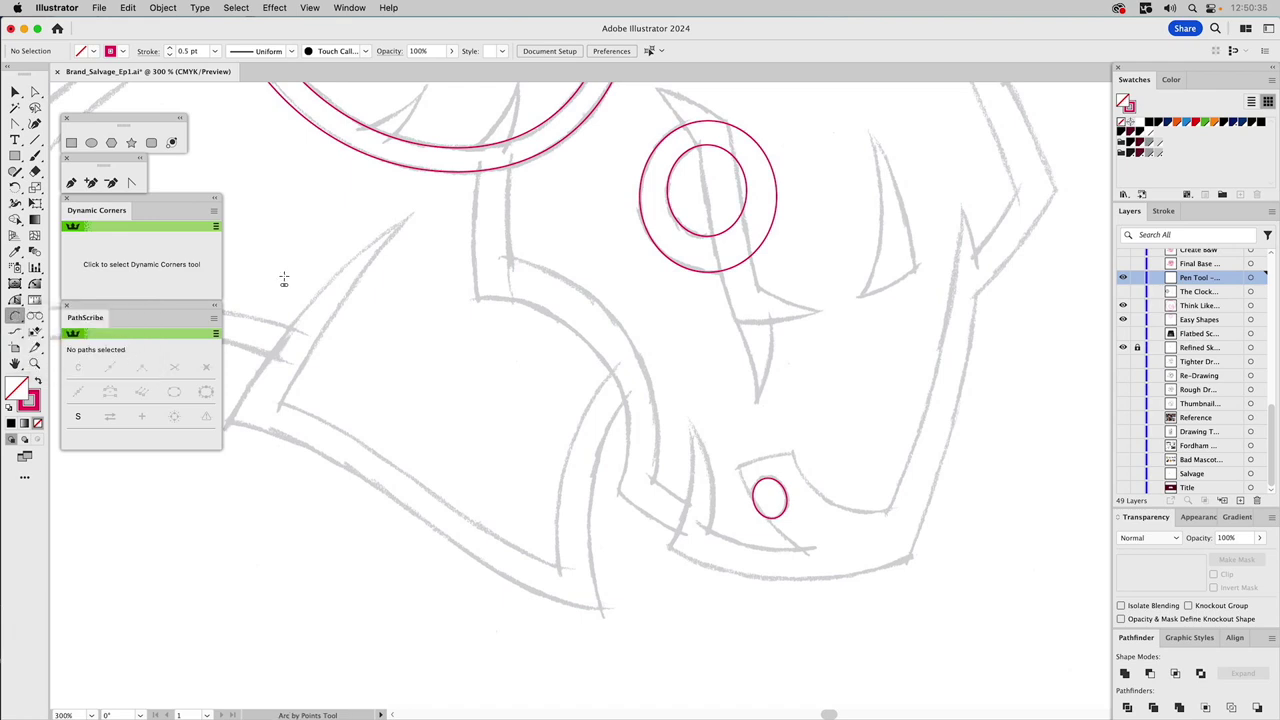
{"action": "left_click", "coordinate": [479, 161]}
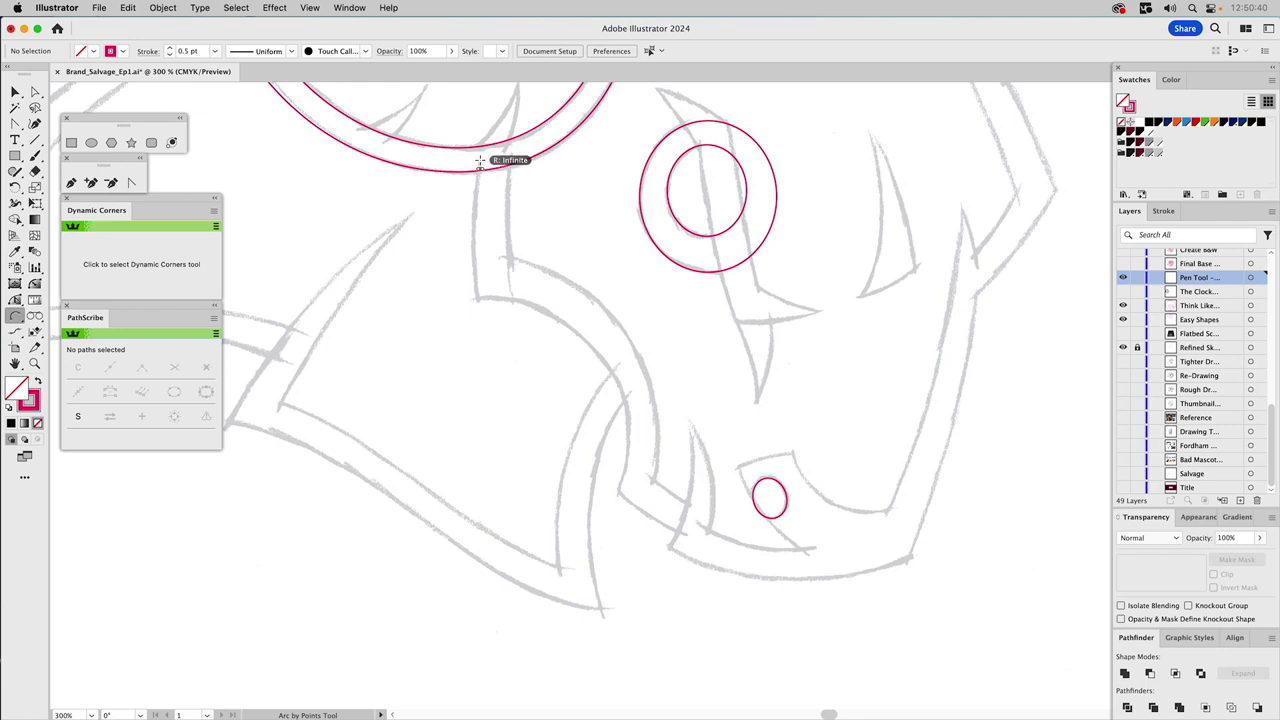
{"action": "left_click", "coordinate": [477, 300]}
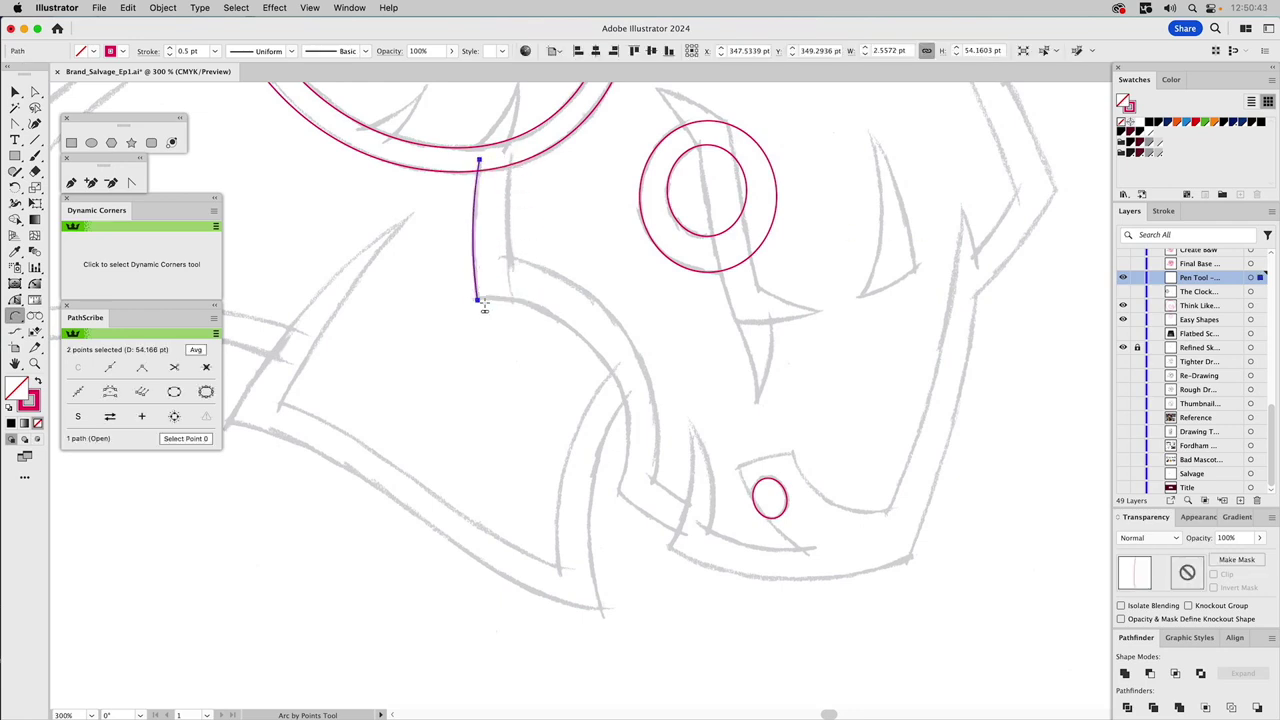
- Continue the jaw's rear-edge path with a large arc down to the lower corner and a short arc along the lower end, then deselect it
{"action": "left_click", "coordinate": [619, 495]}
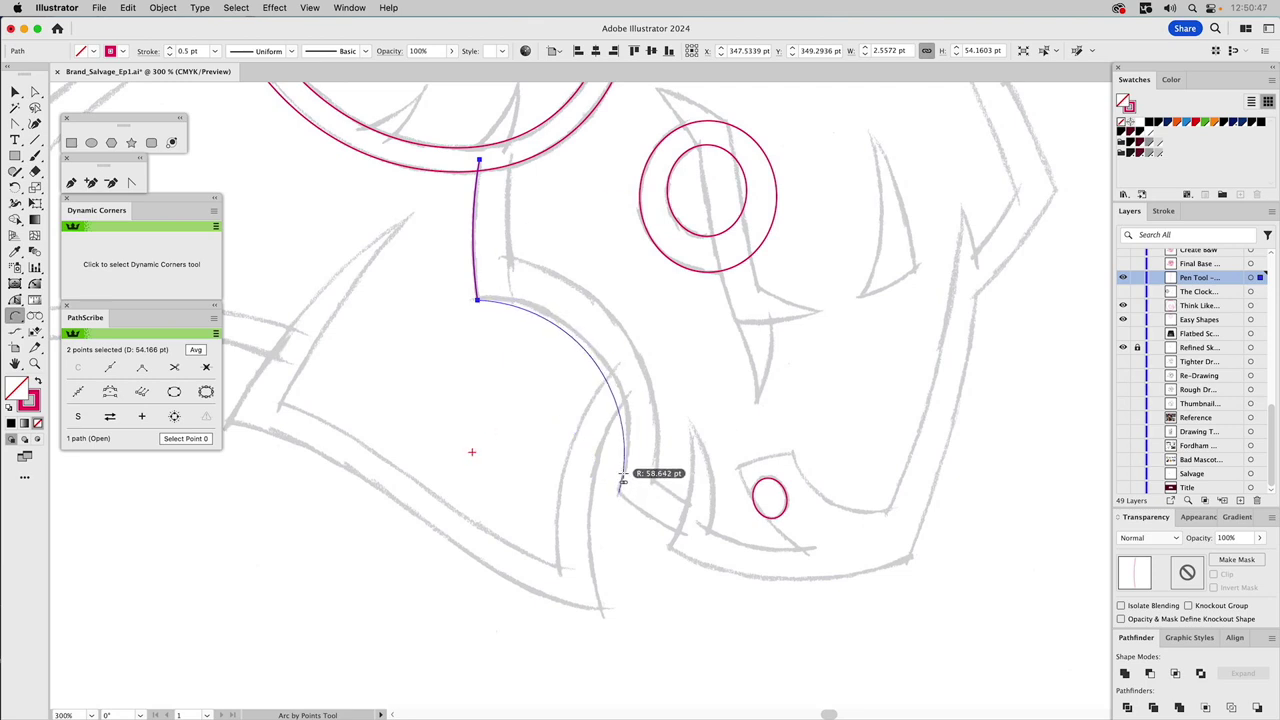
{"action": "left_click", "coordinate": [627, 466]}
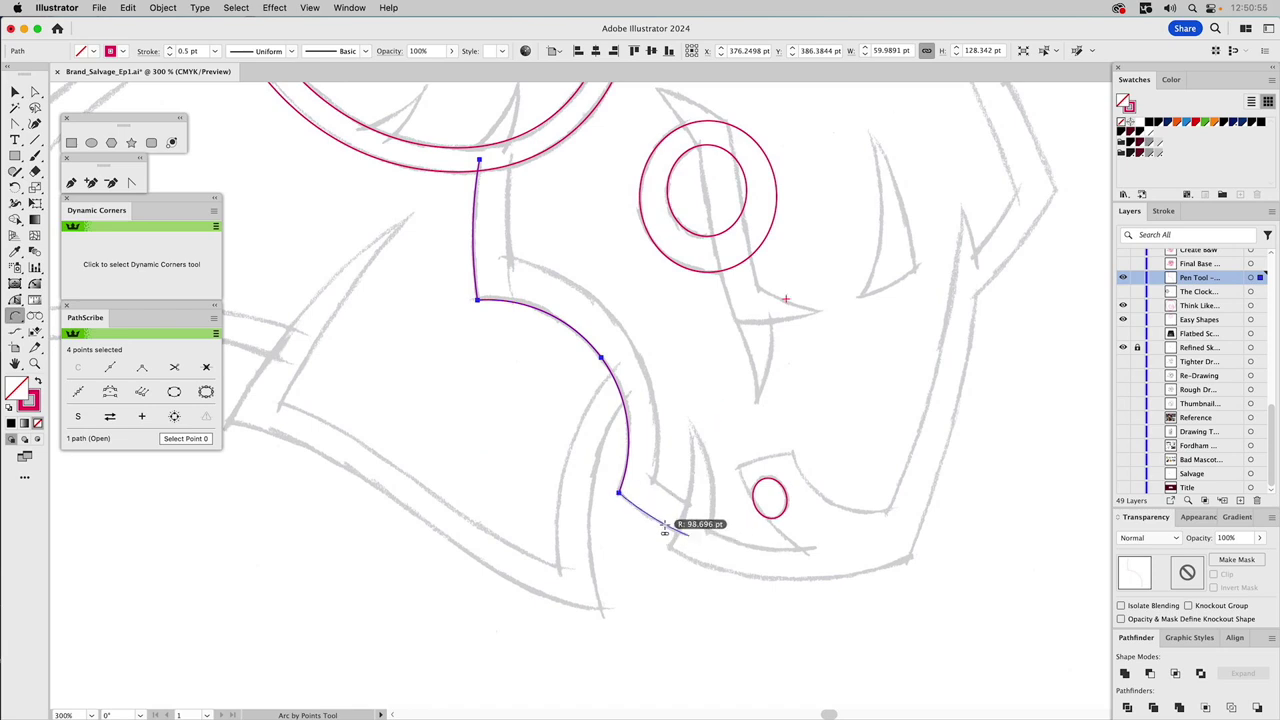
{"action": "left_click", "coordinate": [684, 533]}
{"action": "key", "text": "v"}
{"action": "left_click", "coordinate": [617, 289]}
{"action": "key", "text": "super"}
- Draw the jaw's parallel outer edge with Arc by Points: an arc about 41 pt tall, a large curve and a short lower arc
{"action": "left_click", "coordinate": [512, 153]}
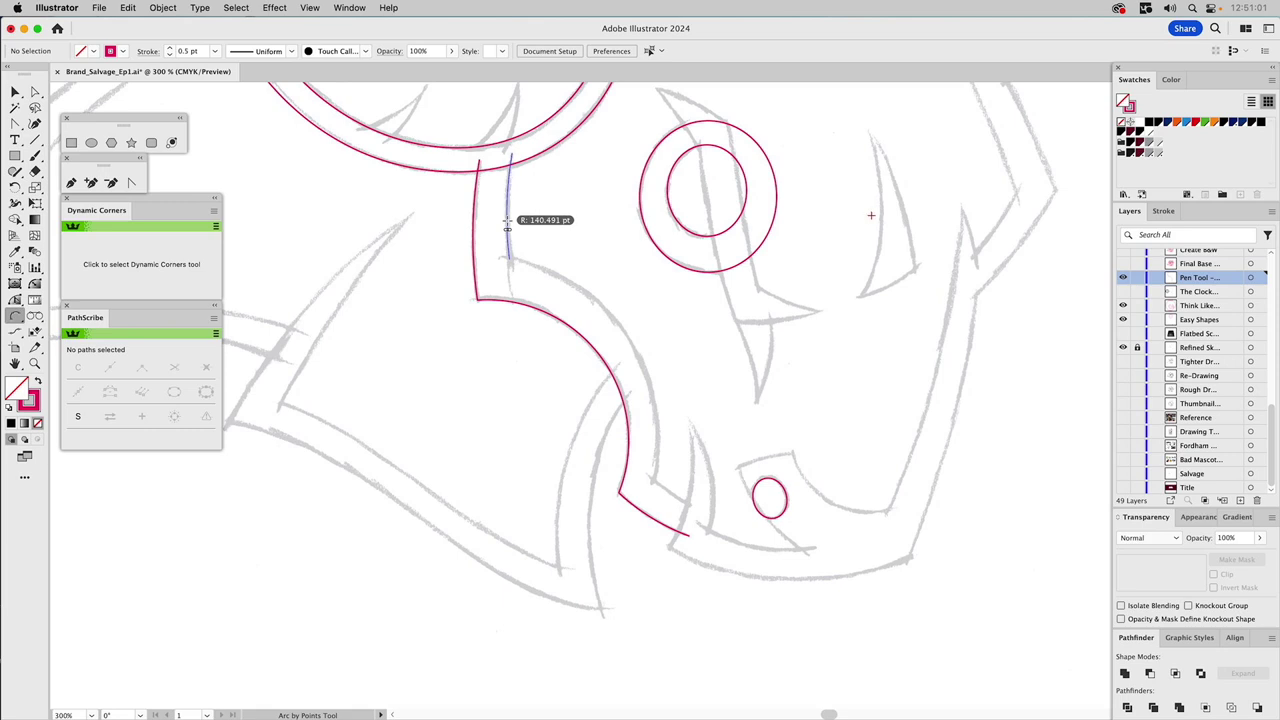
{"action": "left_click", "coordinate": [509, 259]}
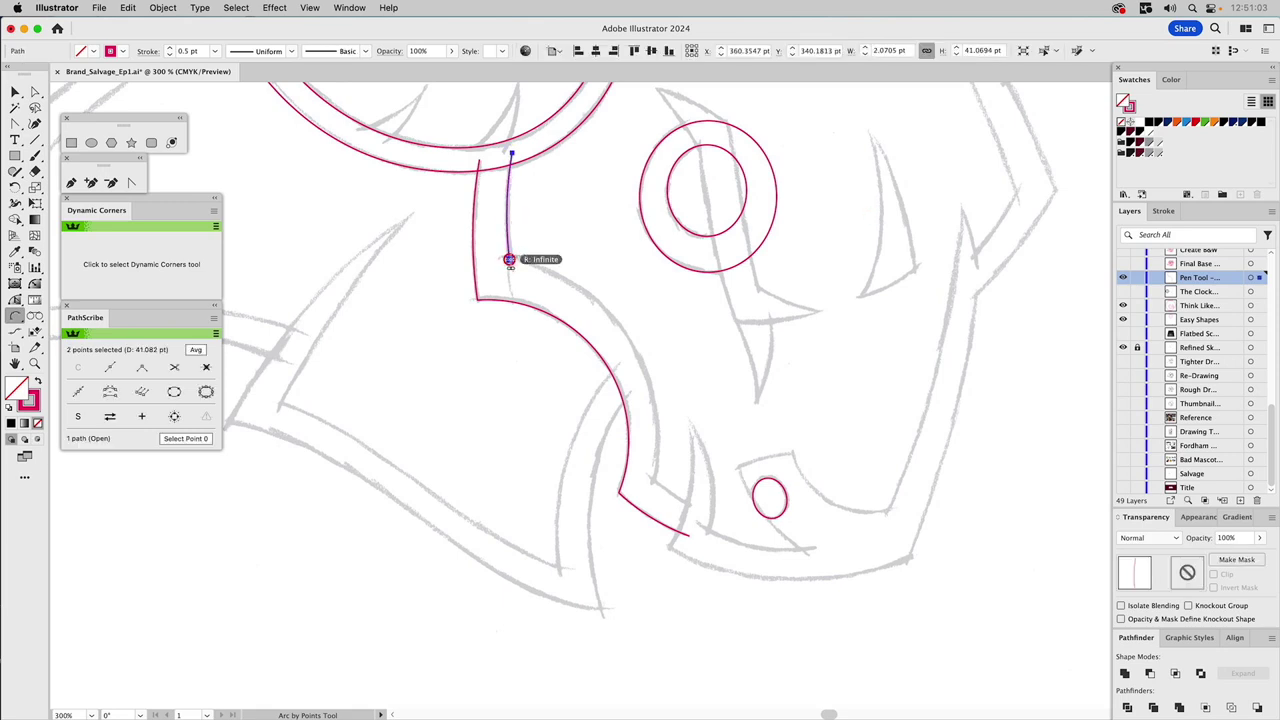
{"action": "left_click", "coordinate": [654, 480]}
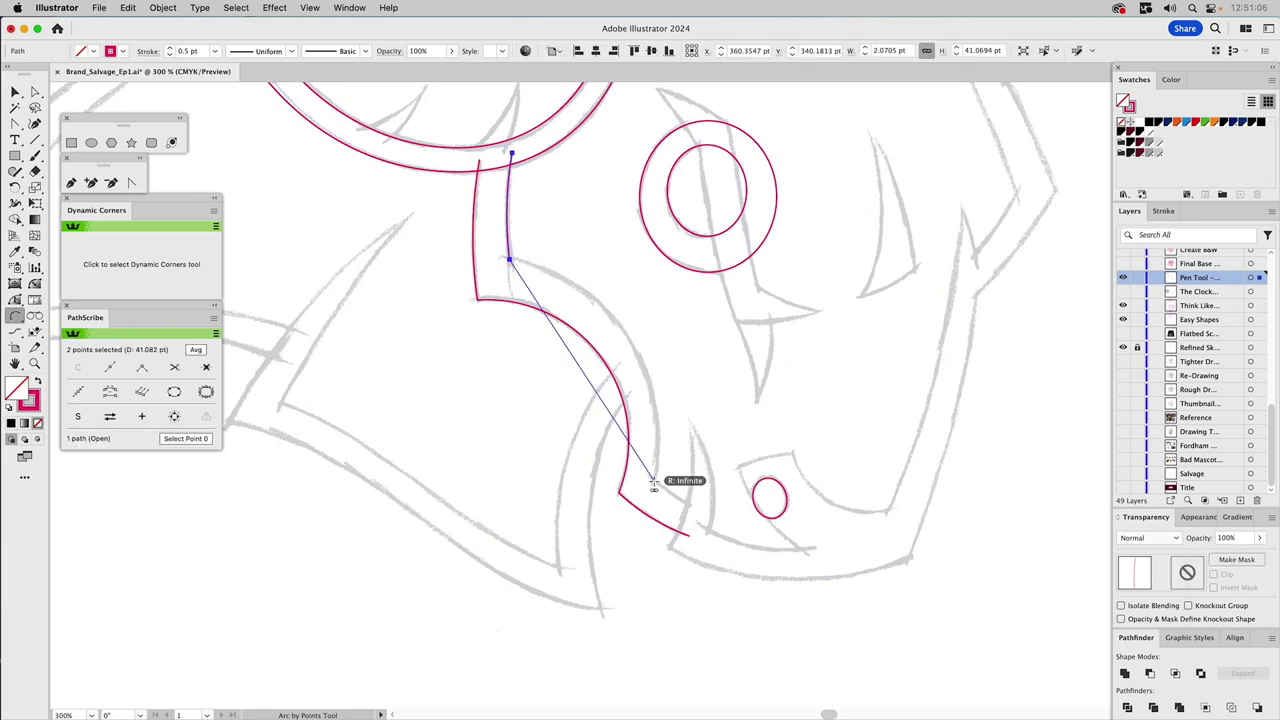
{"action": "left_click", "coordinate": [658, 430]}
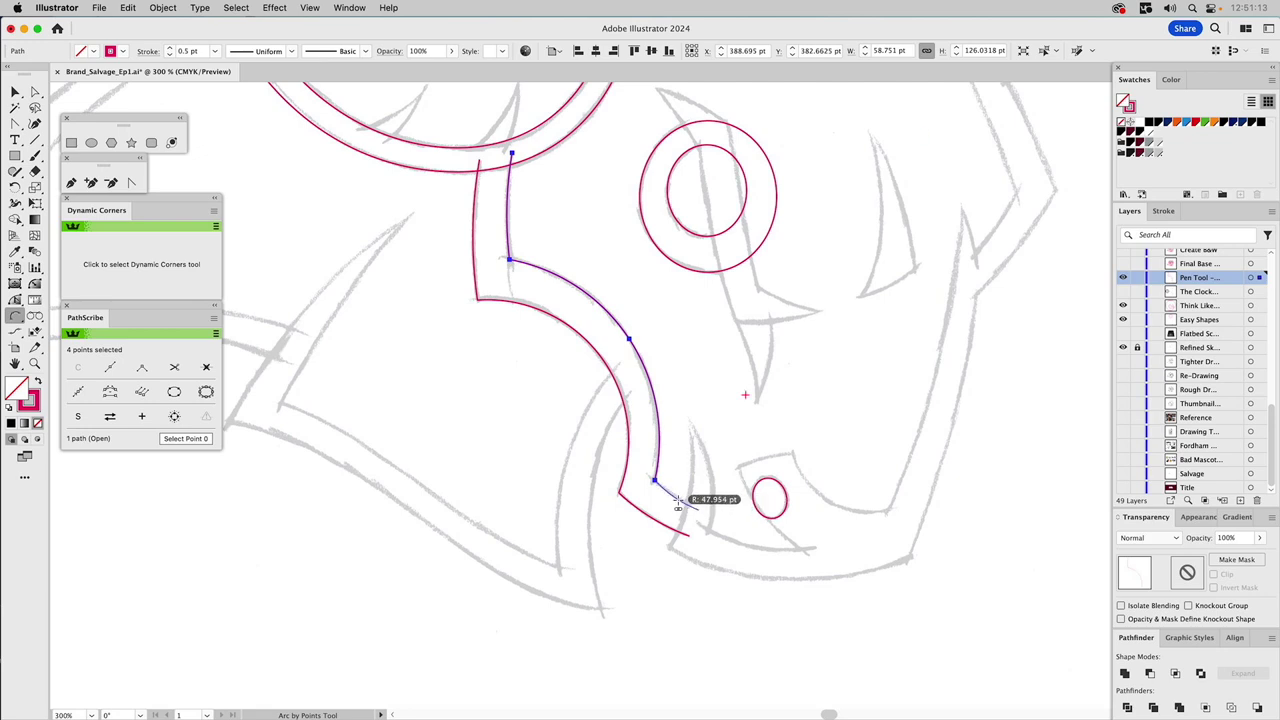
{"action": "left_click", "coordinate": [686, 508]}
- Join the two jaw paths with straight Pen tool segments at both ends to close the outline, and deselect it
{"action": "key", "text": "p"}
{"action": "left_click_drag", "start_coordinate": [697, 510], "coordinate": [689, 535]}
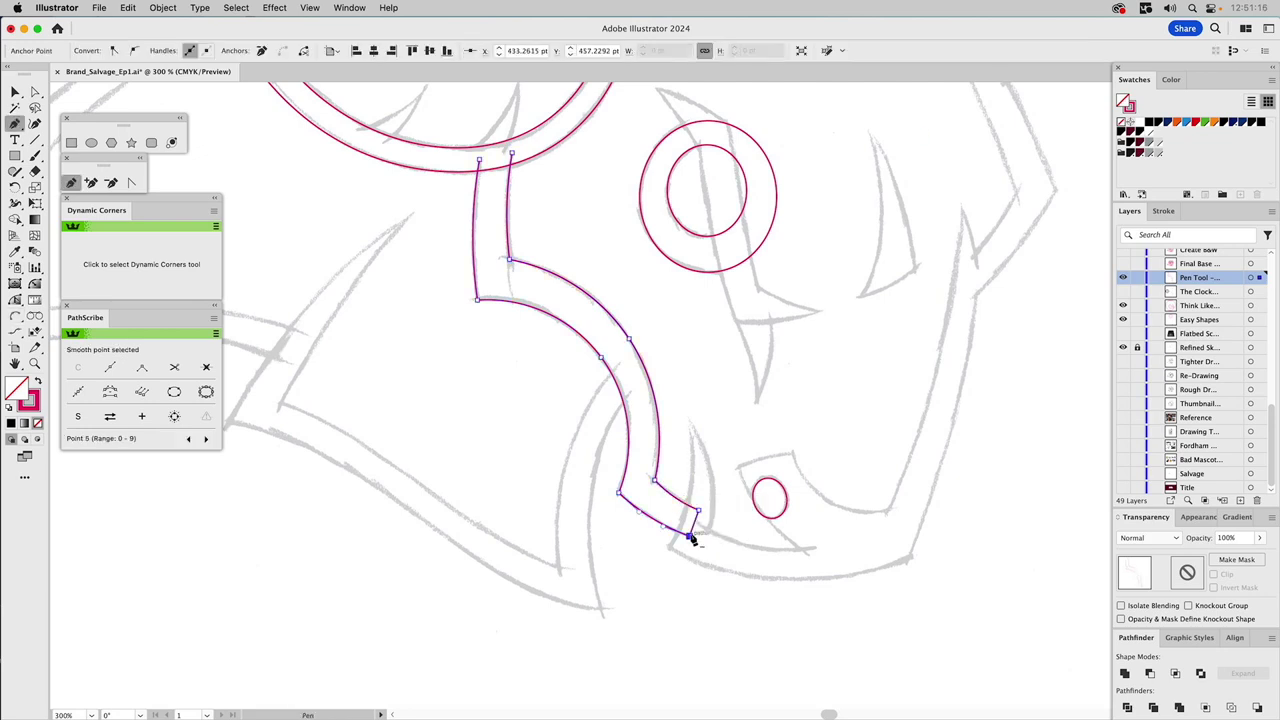
{"action": "left_click", "coordinate": [480, 160]}
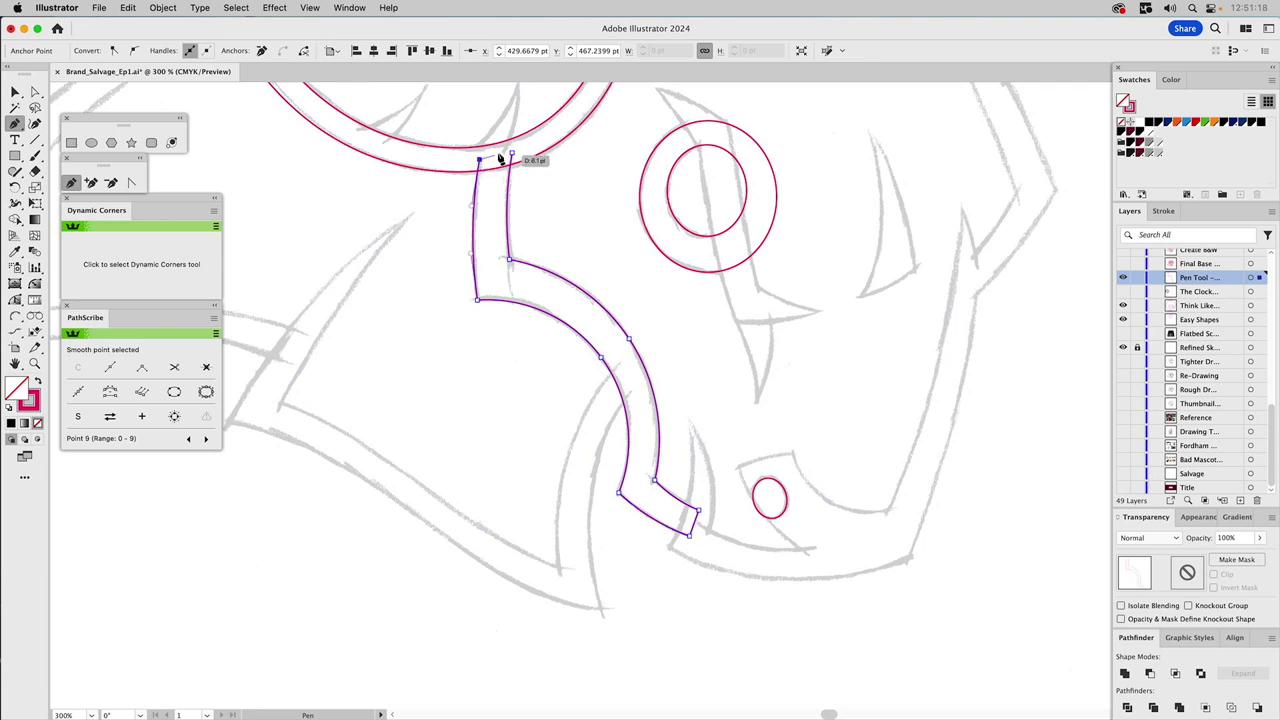
{"action": "left_click", "coordinate": [556, 218], "text": "super"}
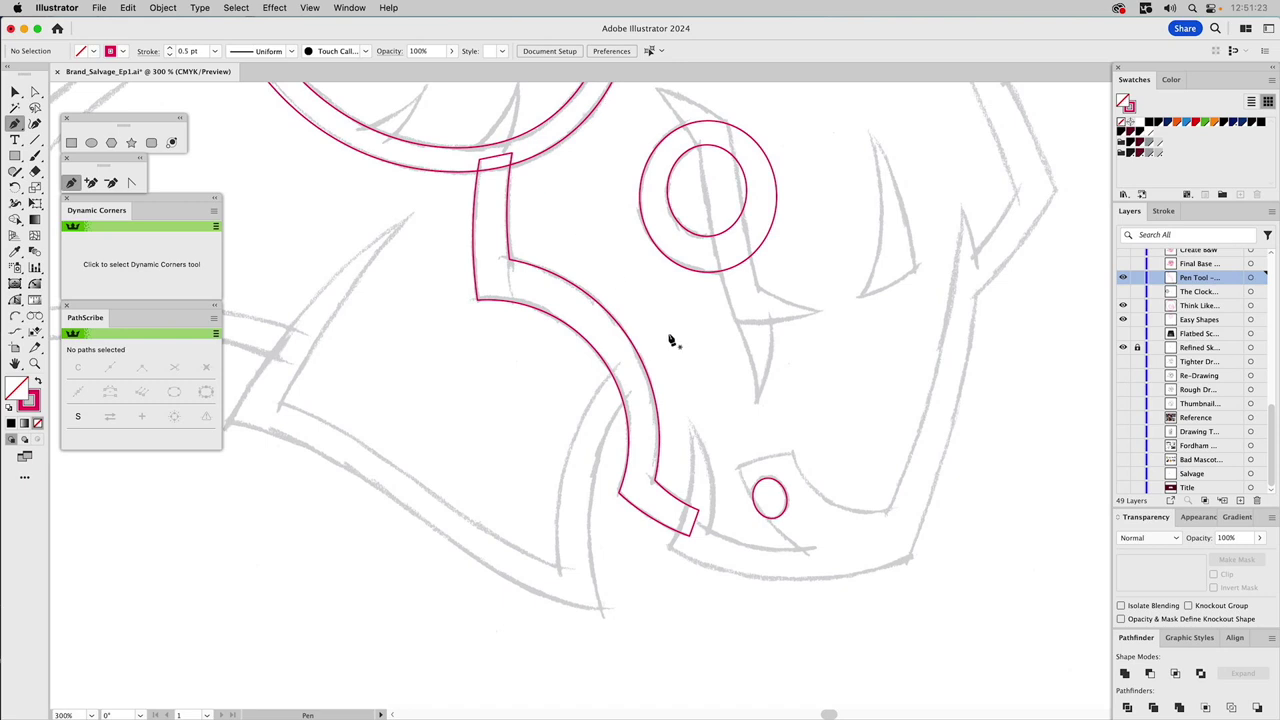
- Select the middle anchor points on the jaw outline's two large curves to inspect their handles, then clear the selection
{"action": "key", "text": "a"}
{"action": "left_click_drag", "start_coordinate": [650, 322], "coordinate": [589, 369]}
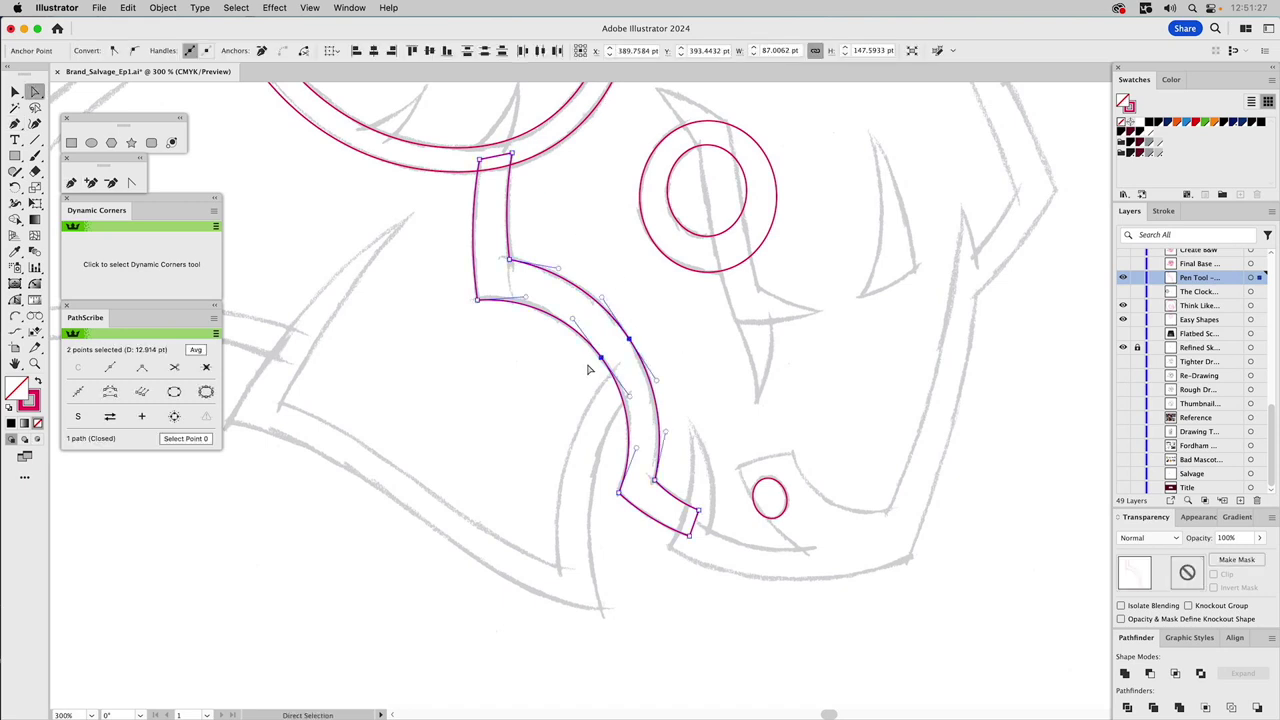
{"action": "left_click", "coordinate": [616, 273]}
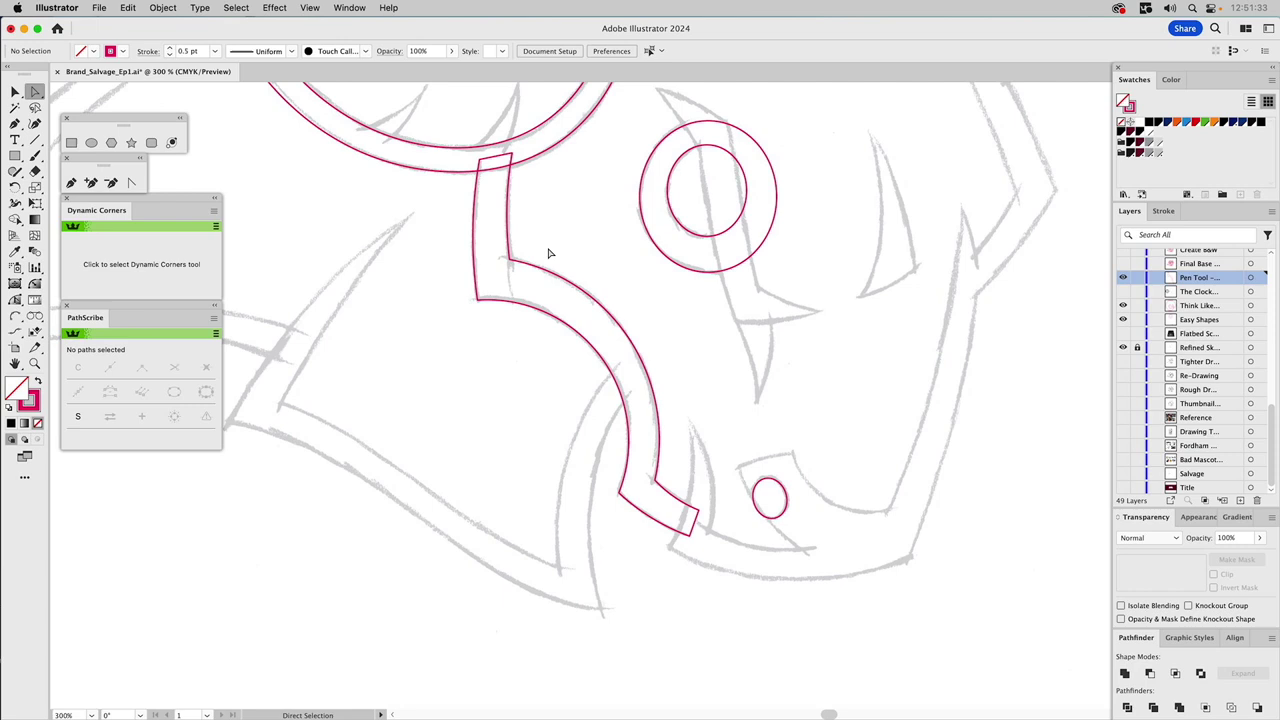
- Draw a closed straight-sided outline with the Pen tool around the sketched band from the pointed tip behind the jaw to the jaw curve
{"action": "left_click_drag", "start_coordinate": [449, 303], "coordinate": [517, 297]}
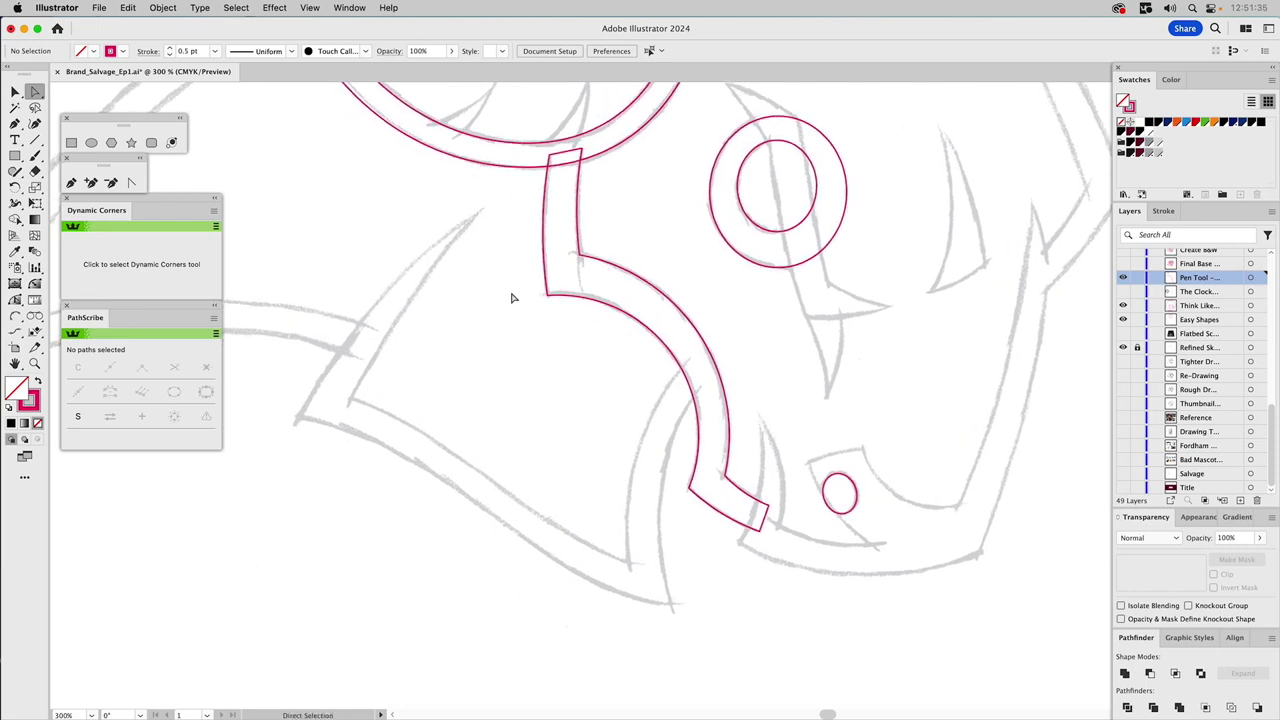
{"action": "left_click", "coordinate": [71, 182]}
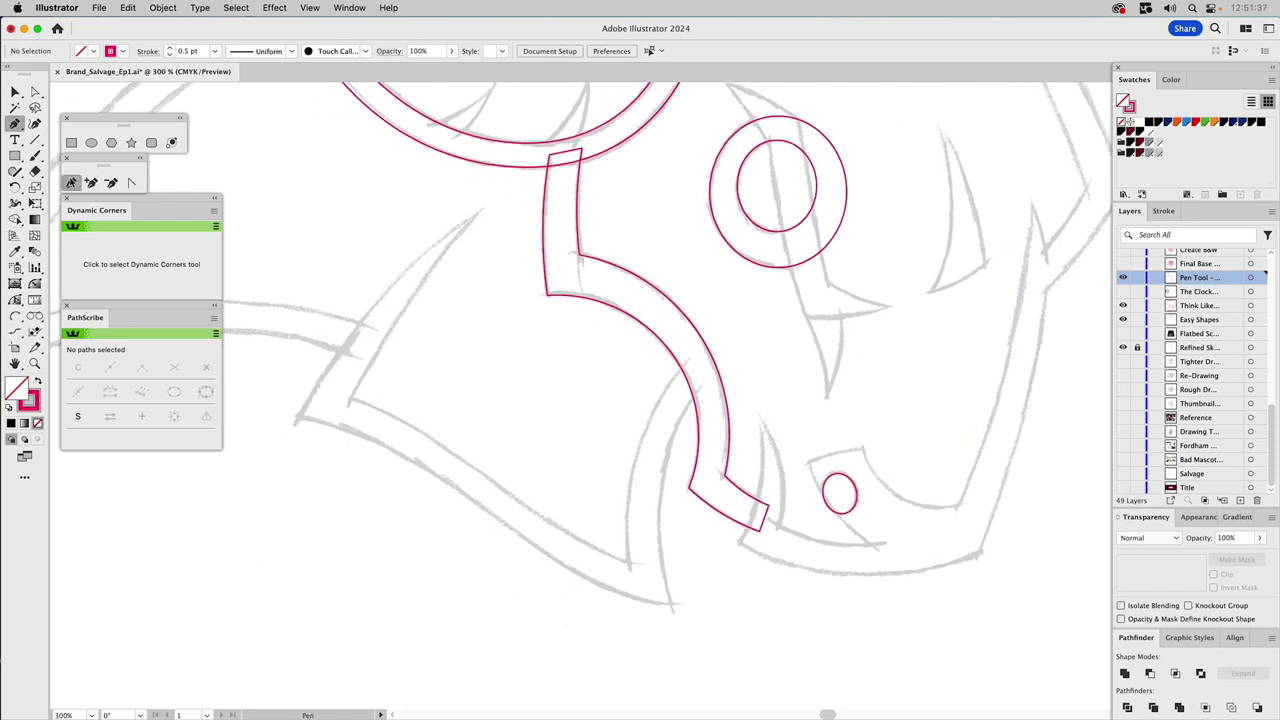
{"action": "left_click", "coordinate": [483, 208]}
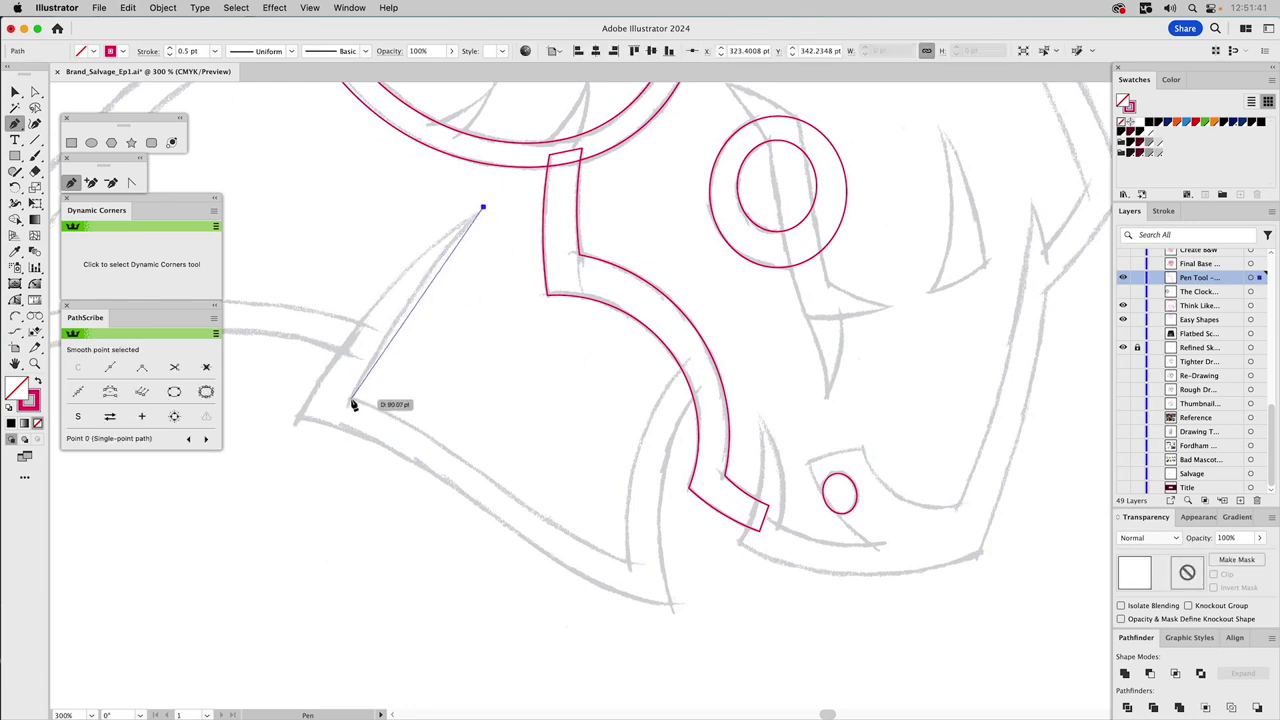
{"action": "left_click", "coordinate": [351, 401]}
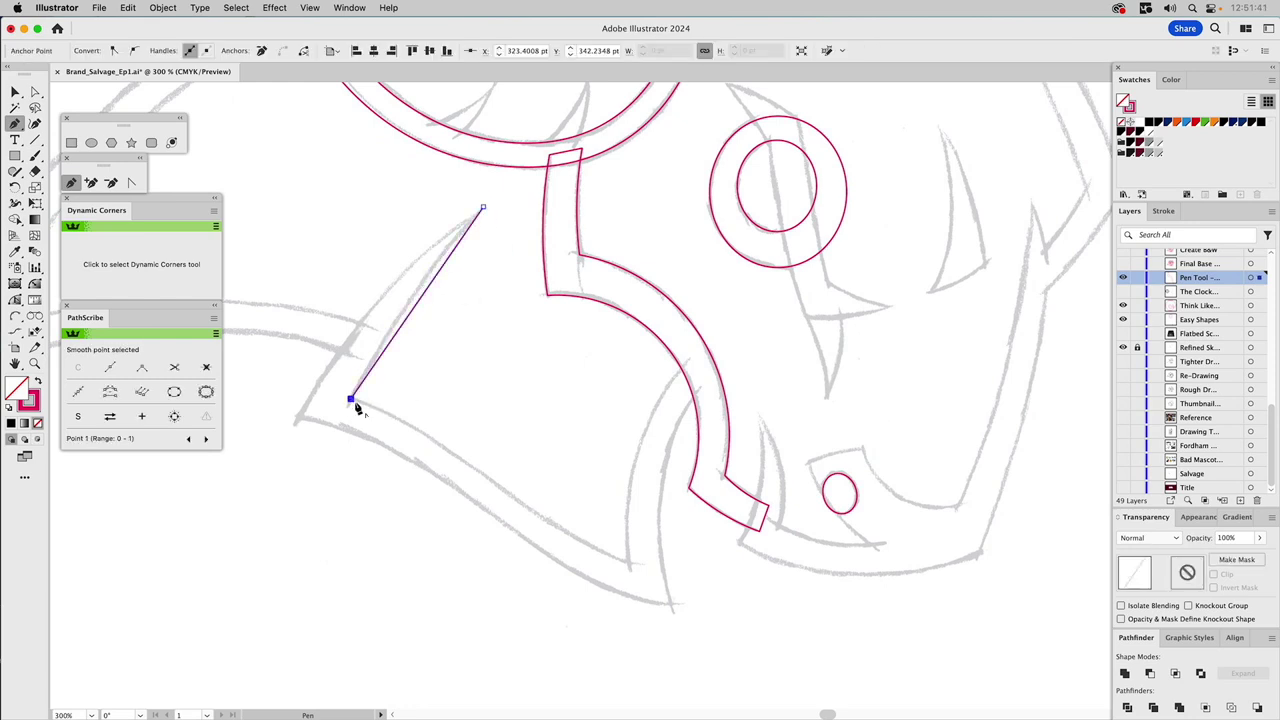
{"action": "left_click", "coordinate": [628, 563]}
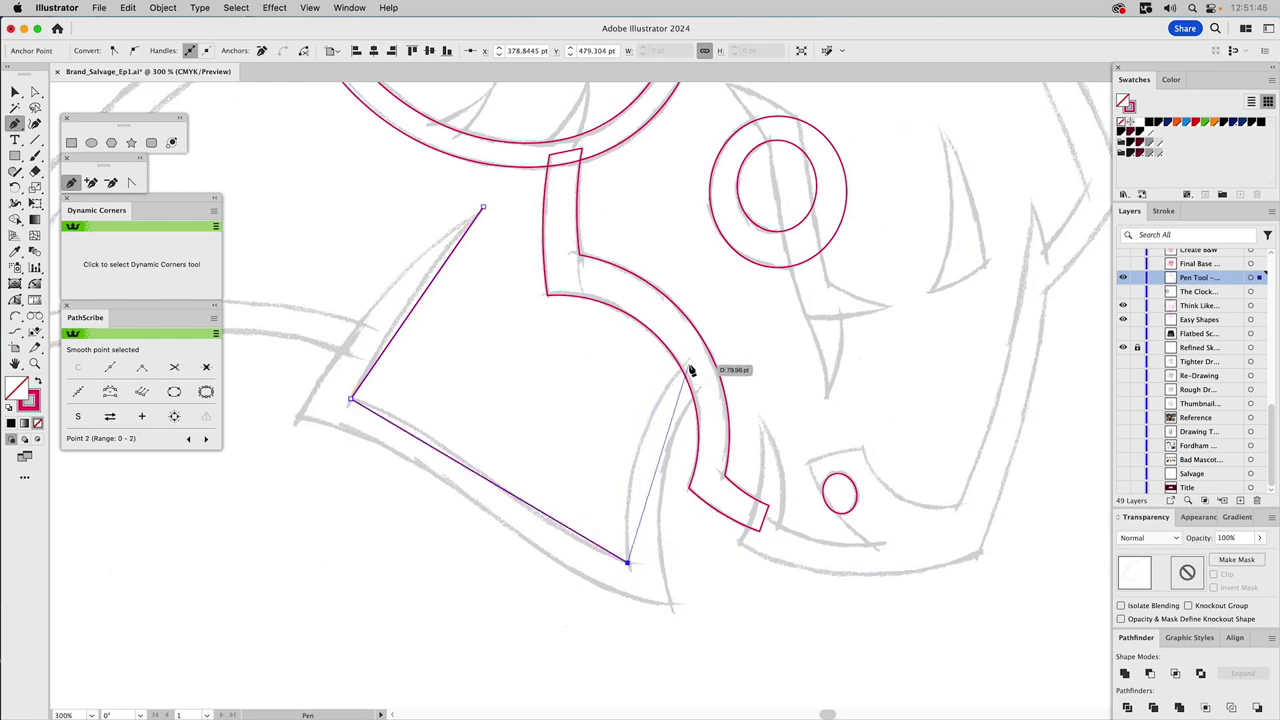
{"action": "left_click_drag", "start_coordinate": [686, 366], "coordinate": [697, 390]}
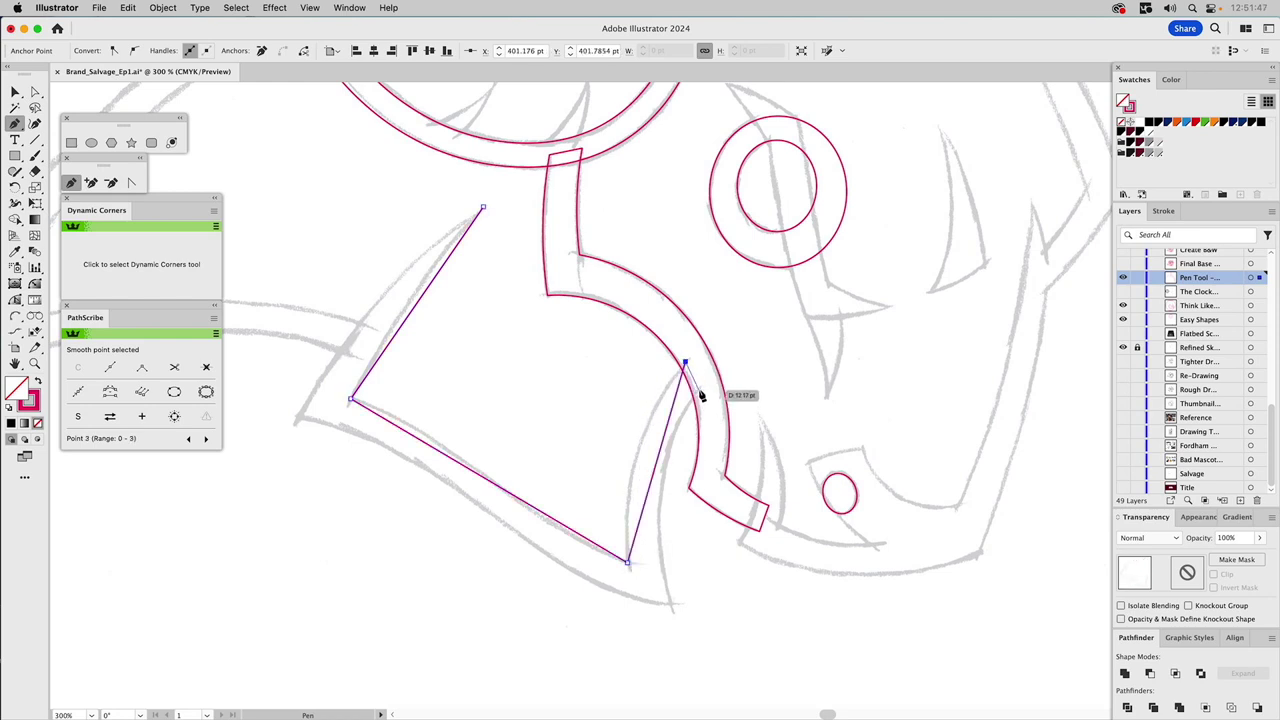
{"action": "left_click", "coordinate": [671, 605]}
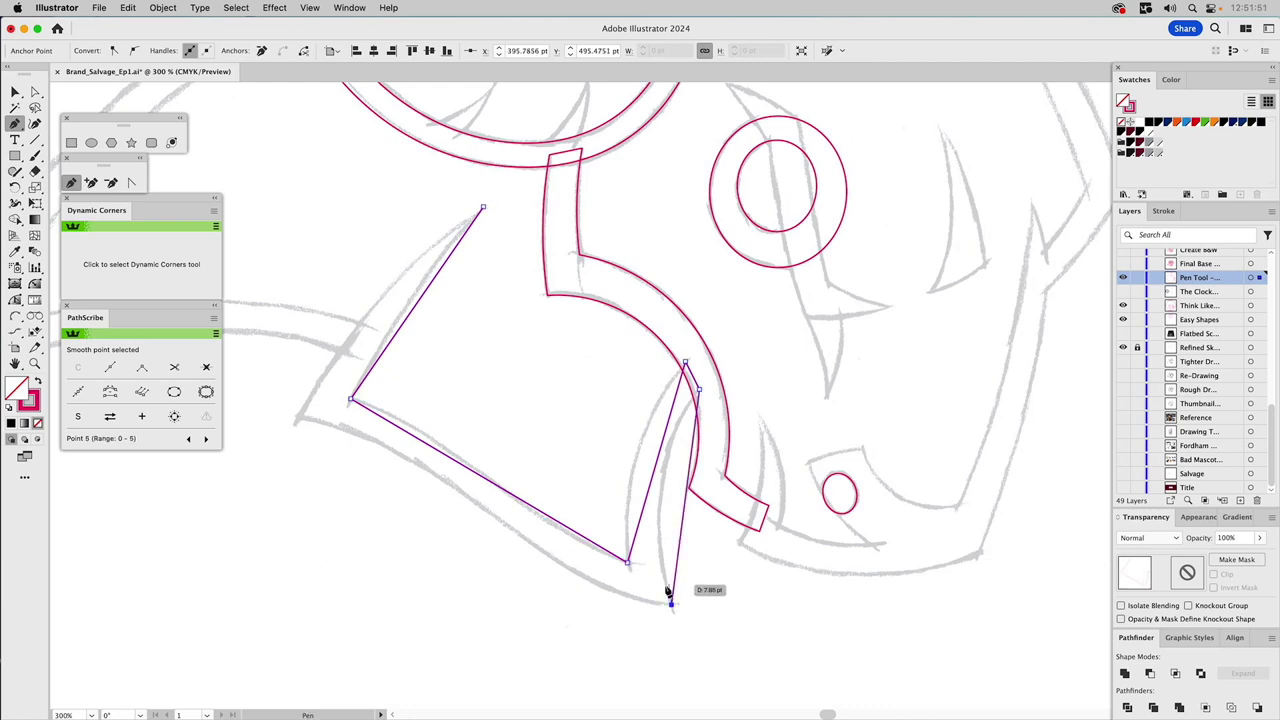
{"action": "left_click", "coordinate": [297, 418]}
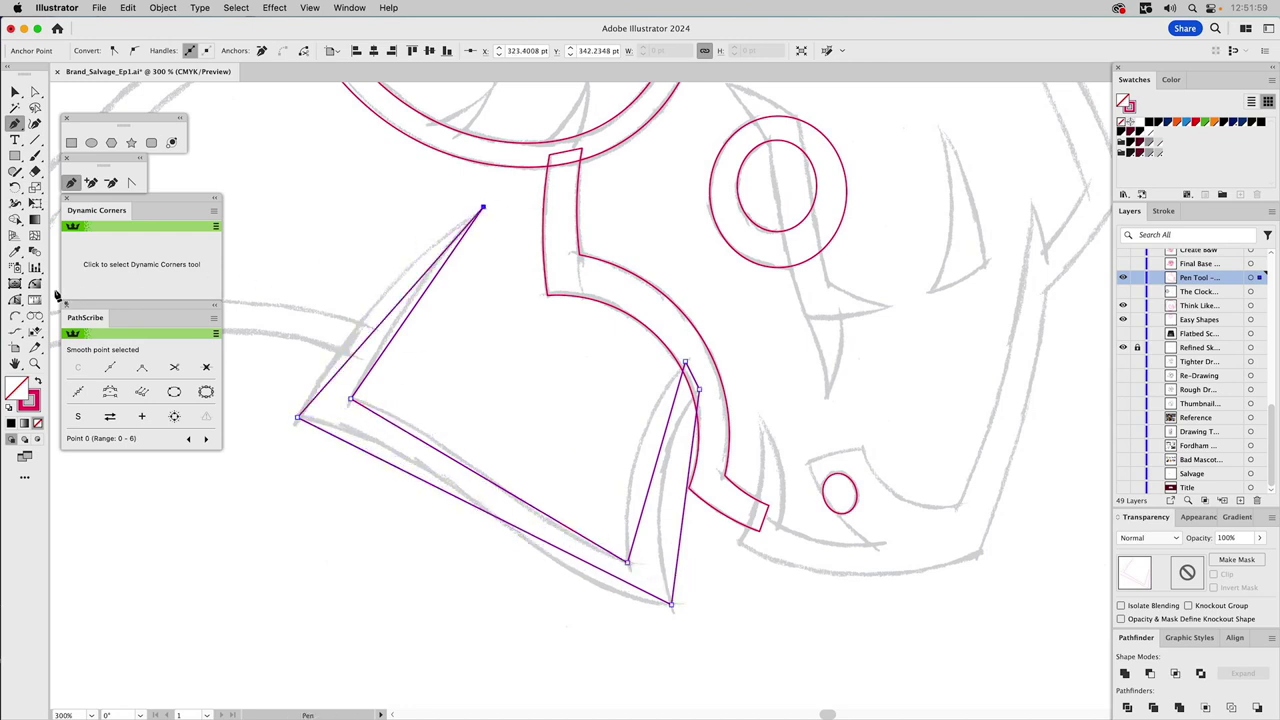
- Bend the spike's two sides and the band's long inner edge with the Anchor Point tool to follow the sketch
{"action": "left_click", "coordinate": [130, 183]}
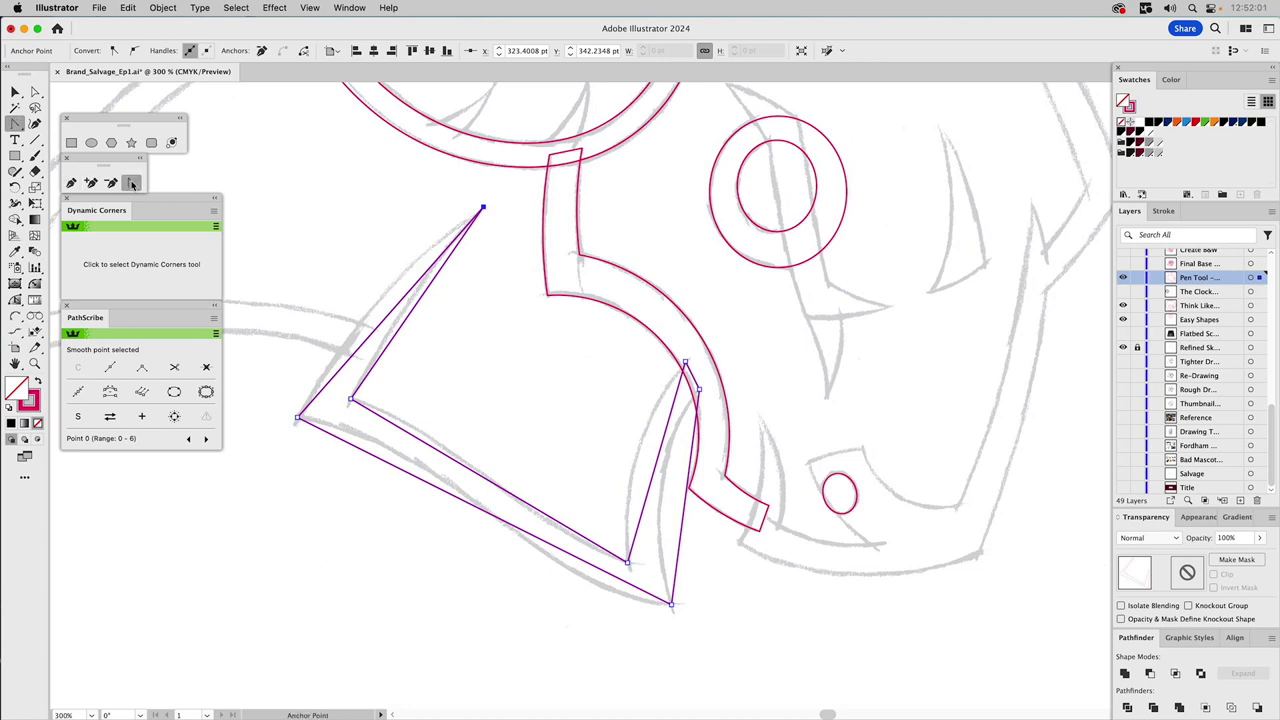
{"action": "mouse_move", "coordinate": [392, 319]}
{"action": "left_mouse_down"}
{"action": "mouse_move", "coordinate": [382, 308]}
{"action": "mouse_move", "coordinate": [410, 310]}
{"action": "left_mouse_up"}
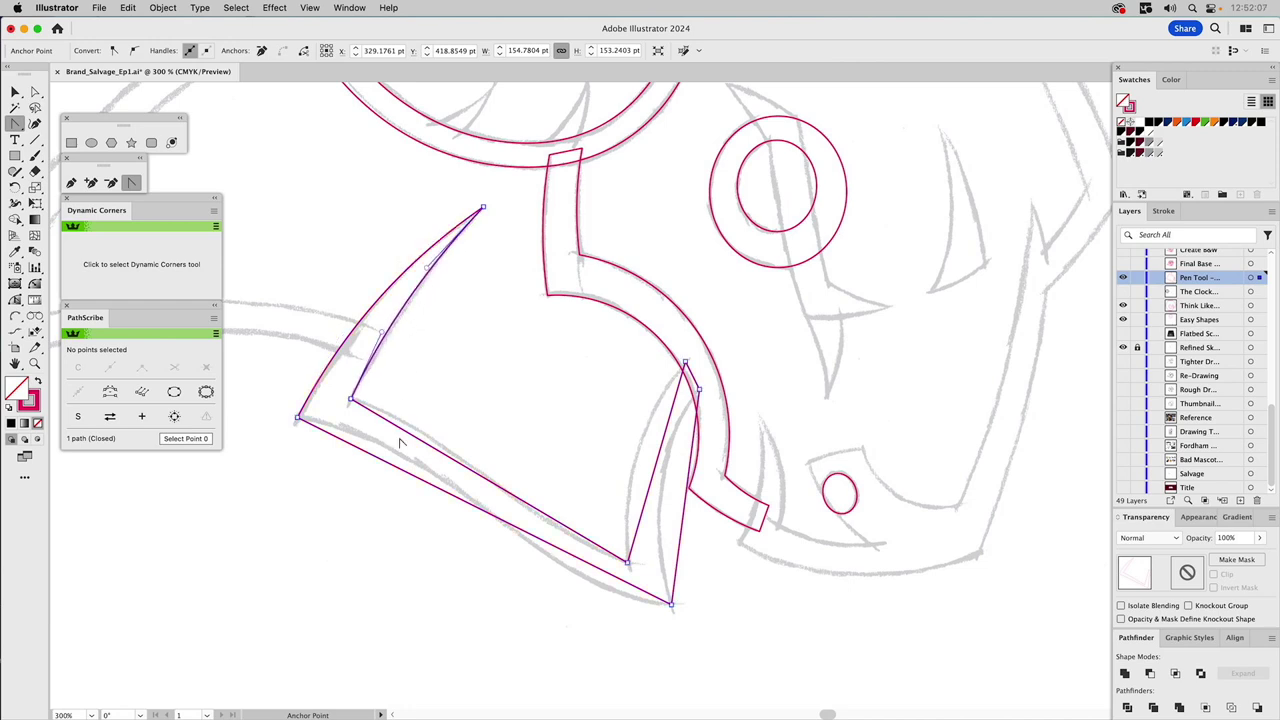
{"action": "left_click_drag", "start_coordinate": [409, 437], "coordinate": [439, 438]}
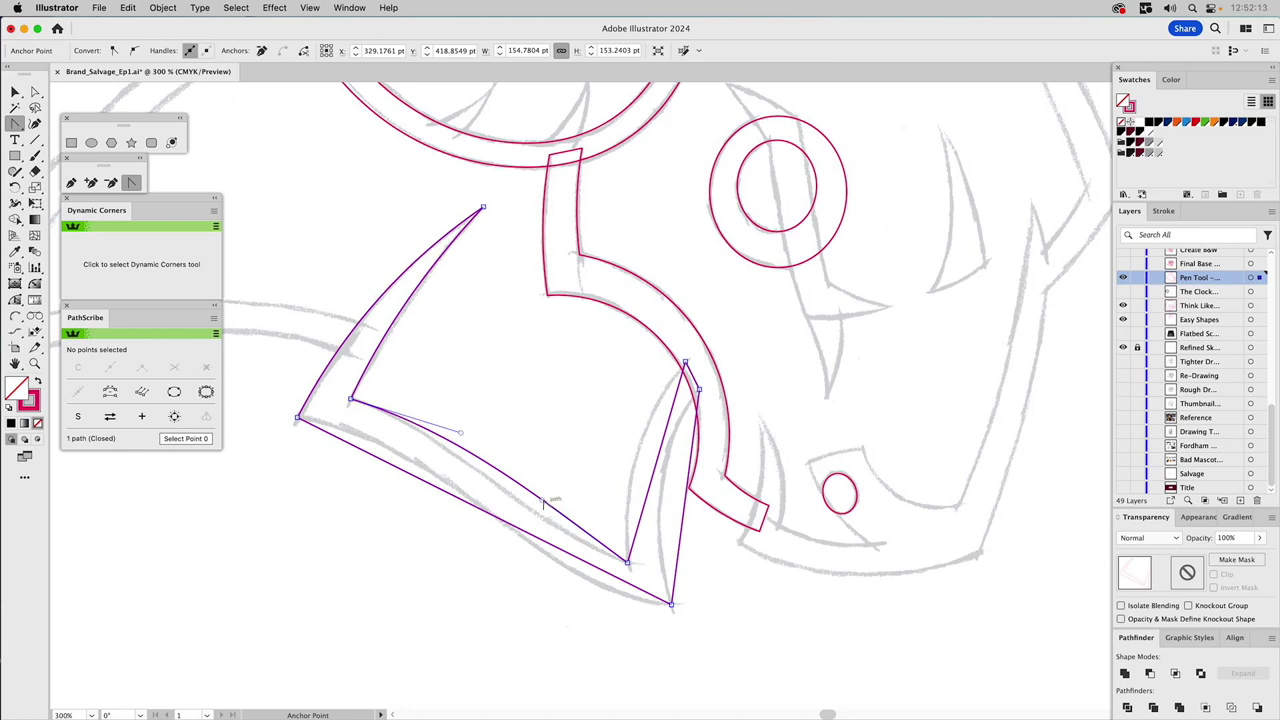
{"action": "left_click_drag", "start_coordinate": [543, 508], "coordinate": [512, 521]}
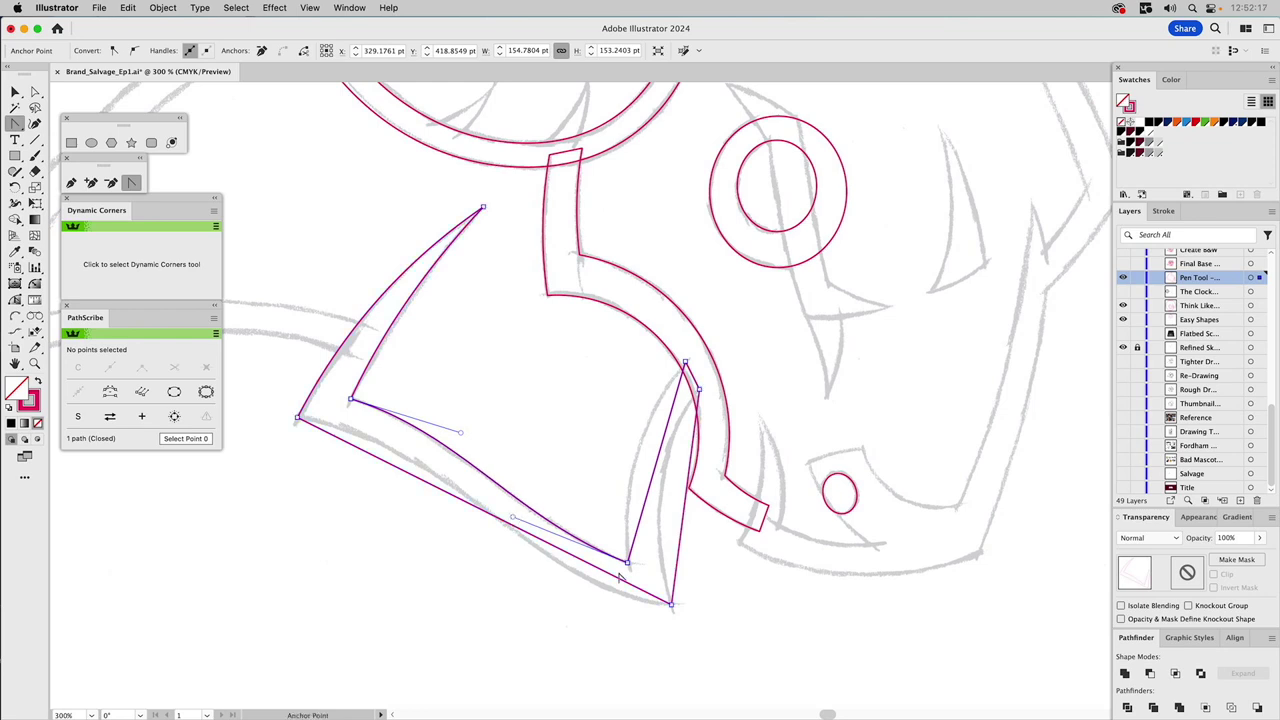
- Bend the band's long outer edge and the two upright sides near the jaw to match the sketch, and deselect the path
{"action": "left_click_drag", "start_coordinate": [622, 586], "coordinate": [609, 600]}
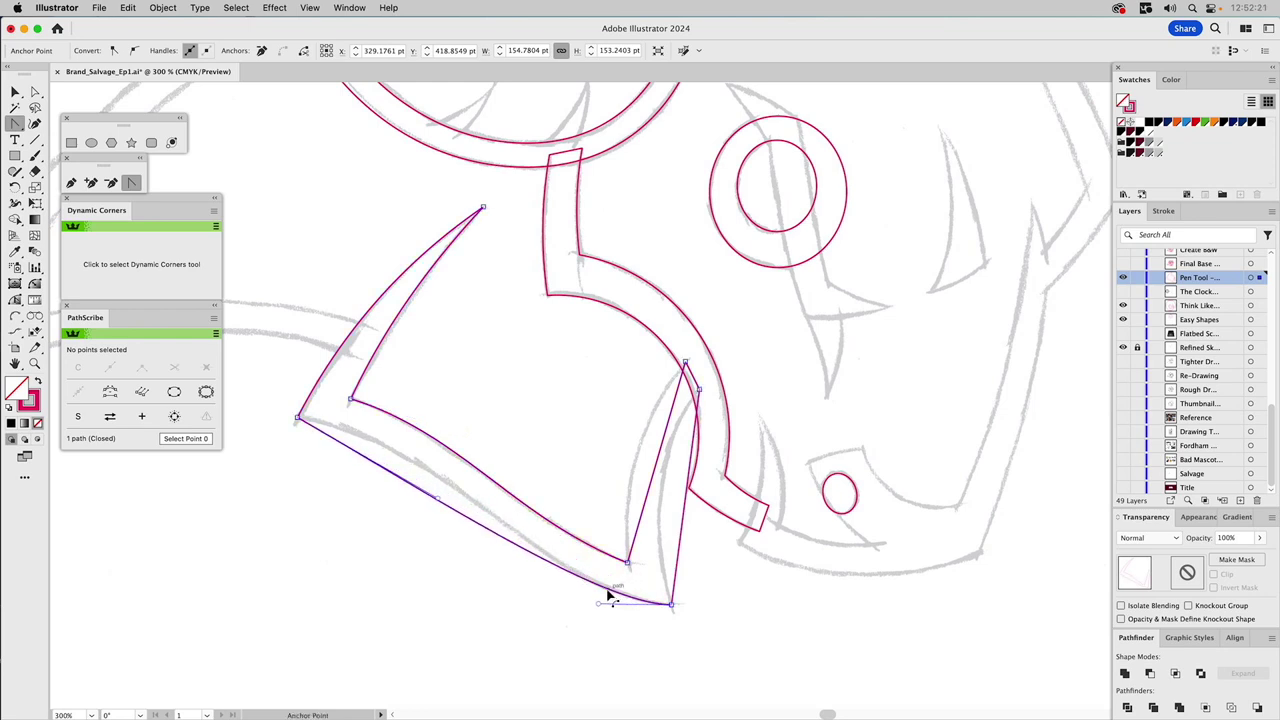
{"action": "left_click_drag", "start_coordinate": [443, 490], "coordinate": [416, 430]}
{"action": "left_click_drag", "start_coordinate": [599, 606], "coordinate": [560, 601]}
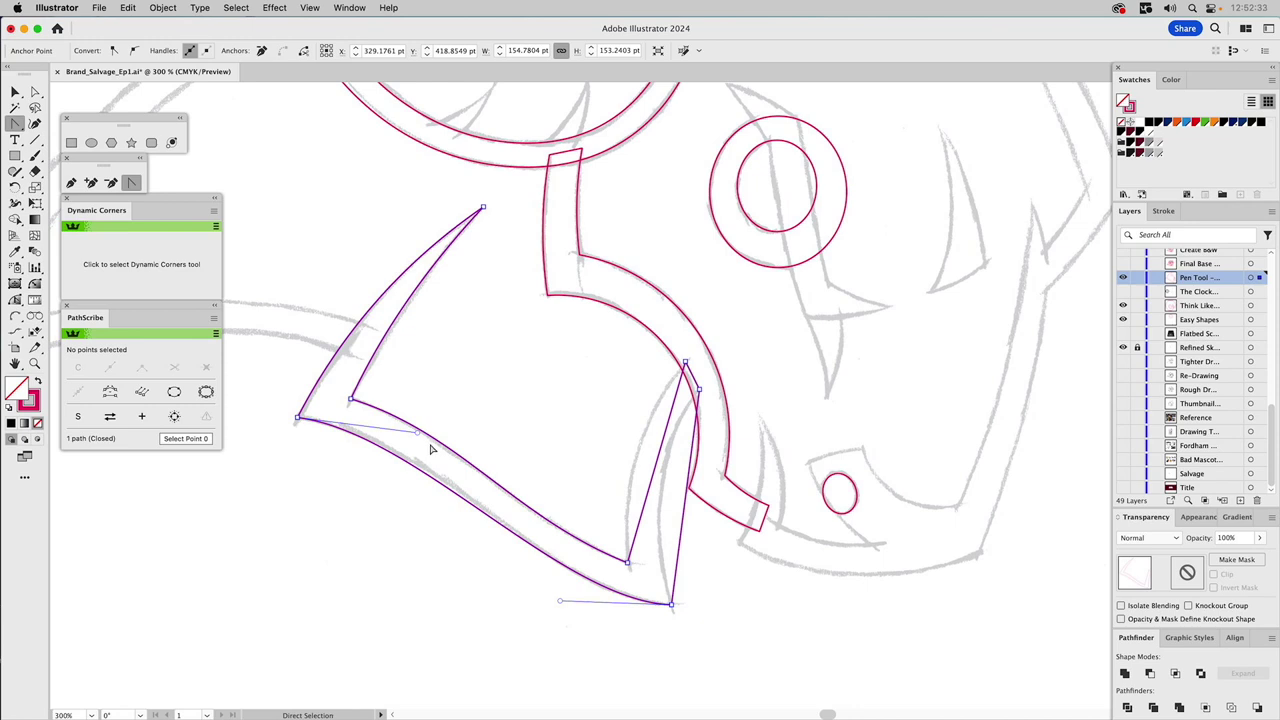
{"action": "left_click_drag", "start_coordinate": [418, 433], "coordinate": [431, 438]}
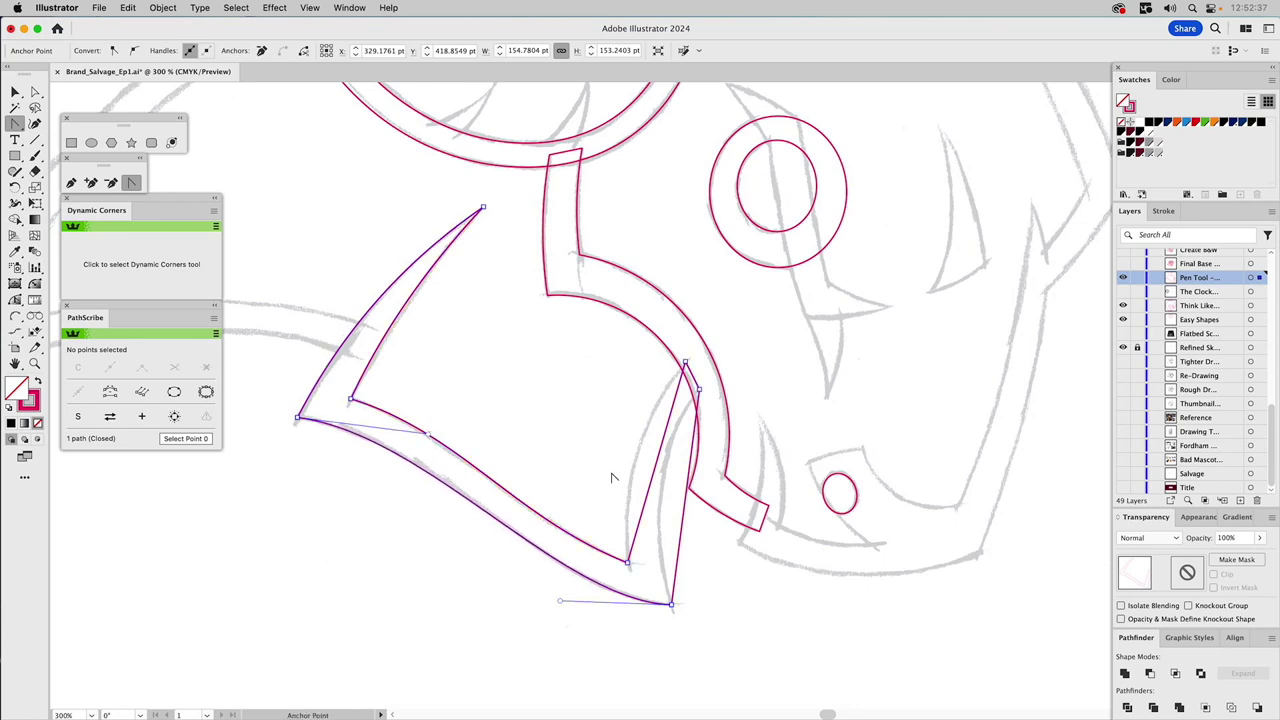
{"action": "mouse_move", "coordinate": [657, 462]}
{"action": "left_mouse_down"}
{"action": "mouse_move", "coordinate": [635, 457]}
{"action": "mouse_move", "coordinate": [666, 463]}
{"action": "mouse_move", "coordinate": [667, 478]}
{"action": "left_mouse_up"}
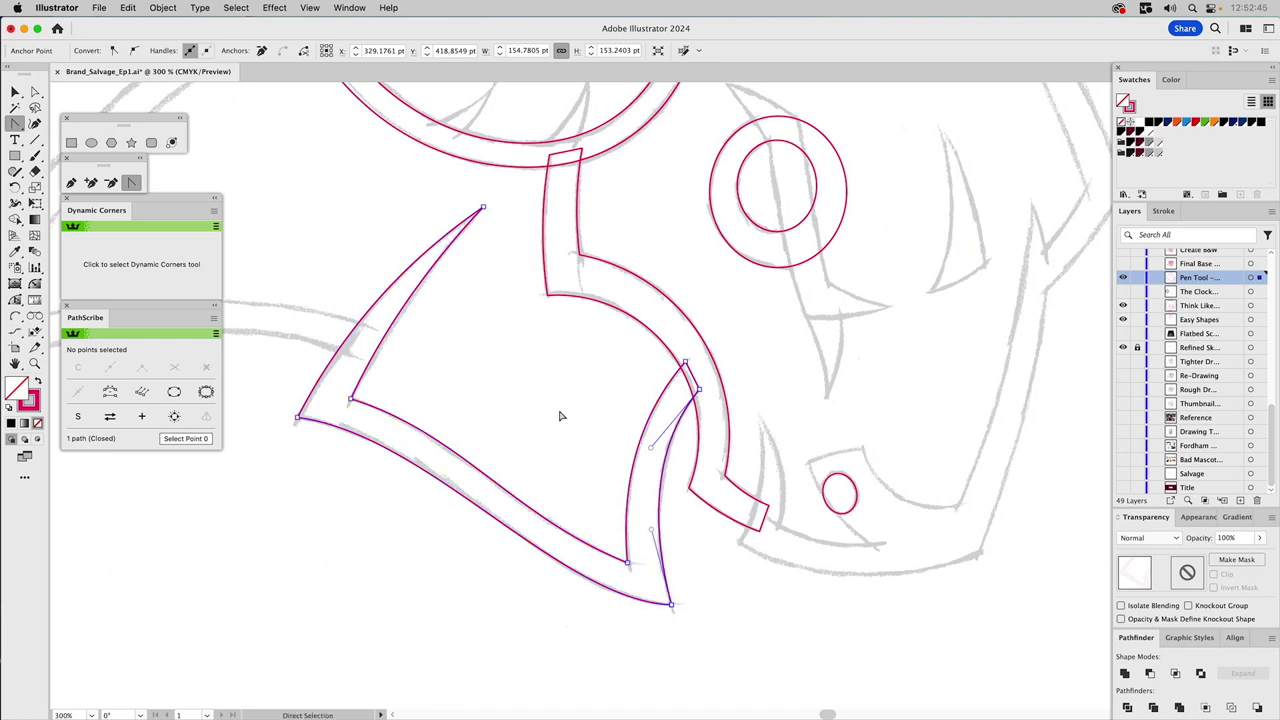
{"action": "key", "text": "super+shift+a"}
- Fit the whole ram drawing in view, hide the Pen Tool layer and show the Final Base layer
{"action": "left_click_drag", "start_coordinate": [526, 349], "coordinate": [590, 375]}
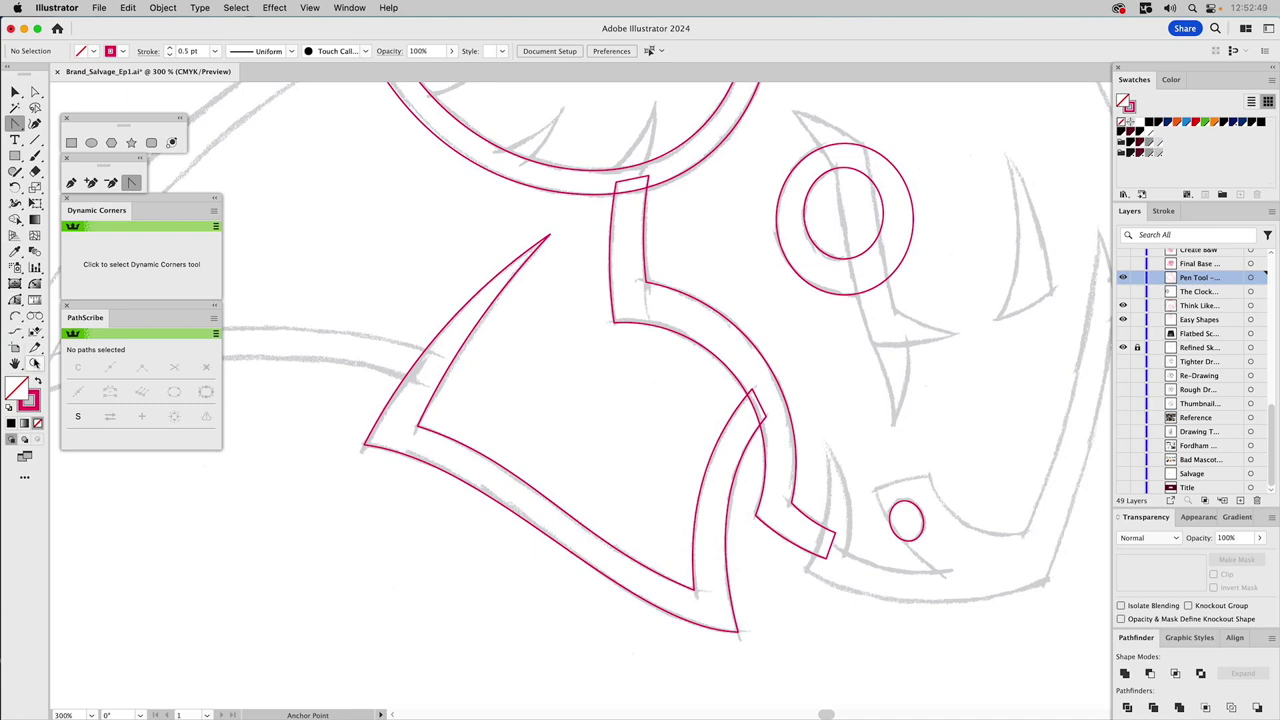
{"action": "left_click", "coordinate": [34, 363]}
{"action": "left_click", "coordinate": [583, 325], "text": "alt"}
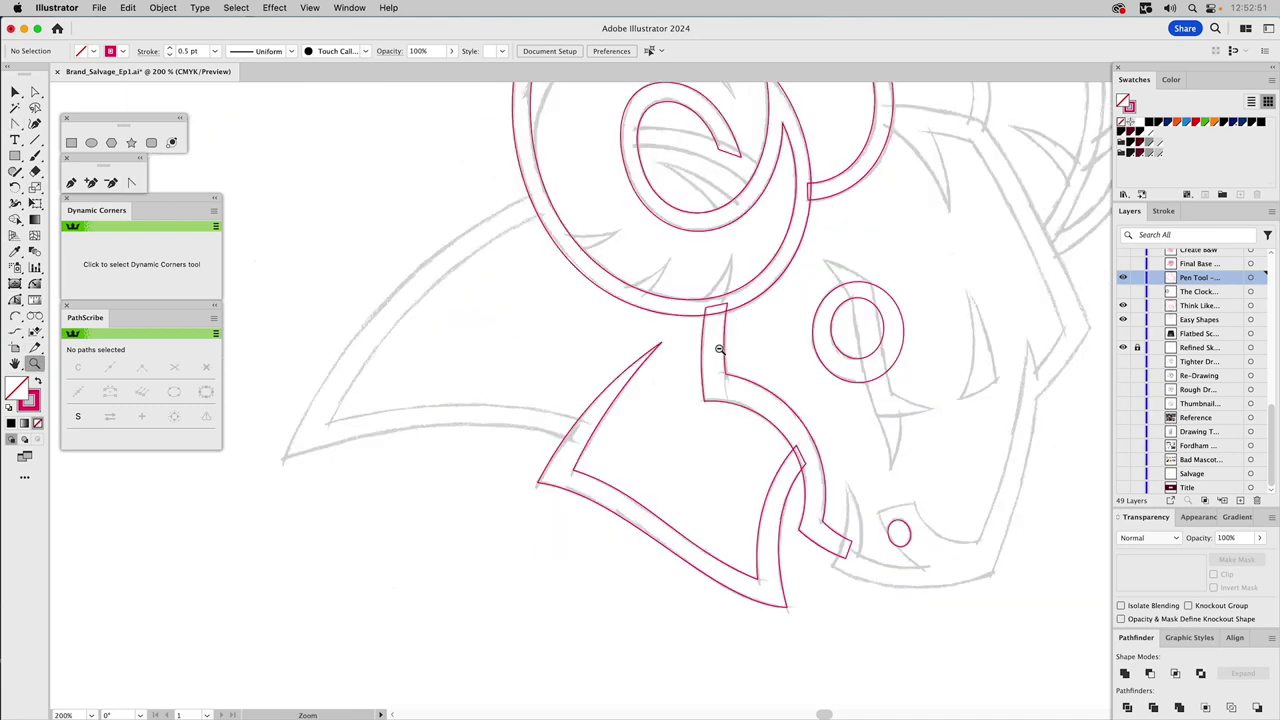
{"action": "left_click_drag", "start_coordinate": [808, 283], "coordinate": [685, 291]}
{"action": "key", "text": "super+0"}
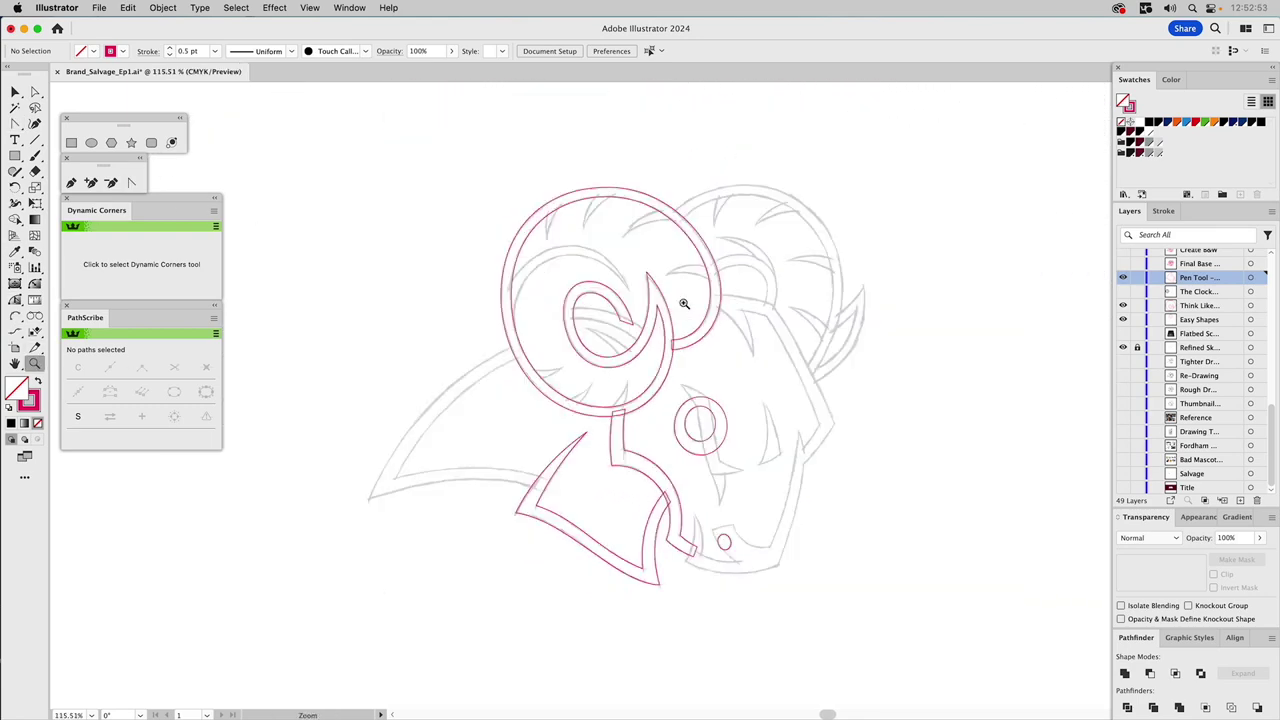
{"action": "left_click", "coordinate": [1123, 277]}
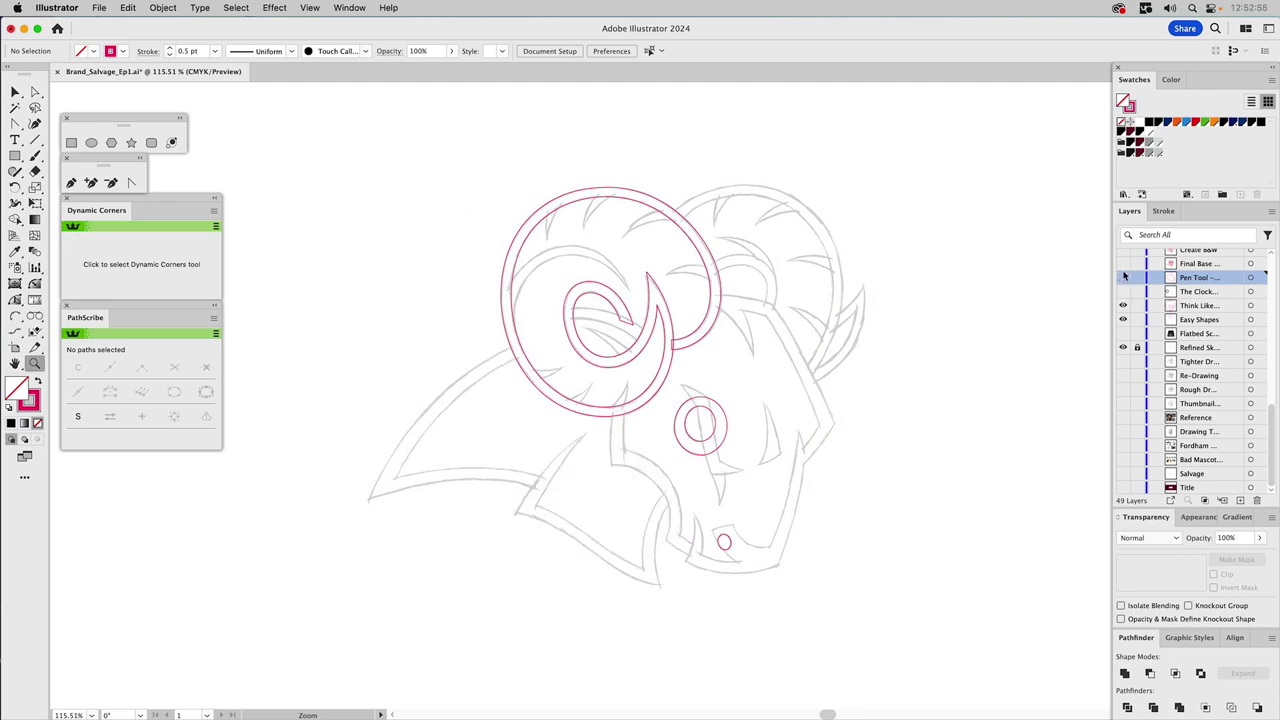
{"action": "left_click", "coordinate": [1123, 263]}
- Hide the refined sketch, Easy Shapes and Think Like layers, leaving only the Final Base paths displayed
{"action": "left_click_drag", "start_coordinate": [934, 263], "coordinate": [928, 280]}
{"action": "scroll", "coordinate": [1213, 283], "scroll_direction": "up", "scroll_amount": 2}
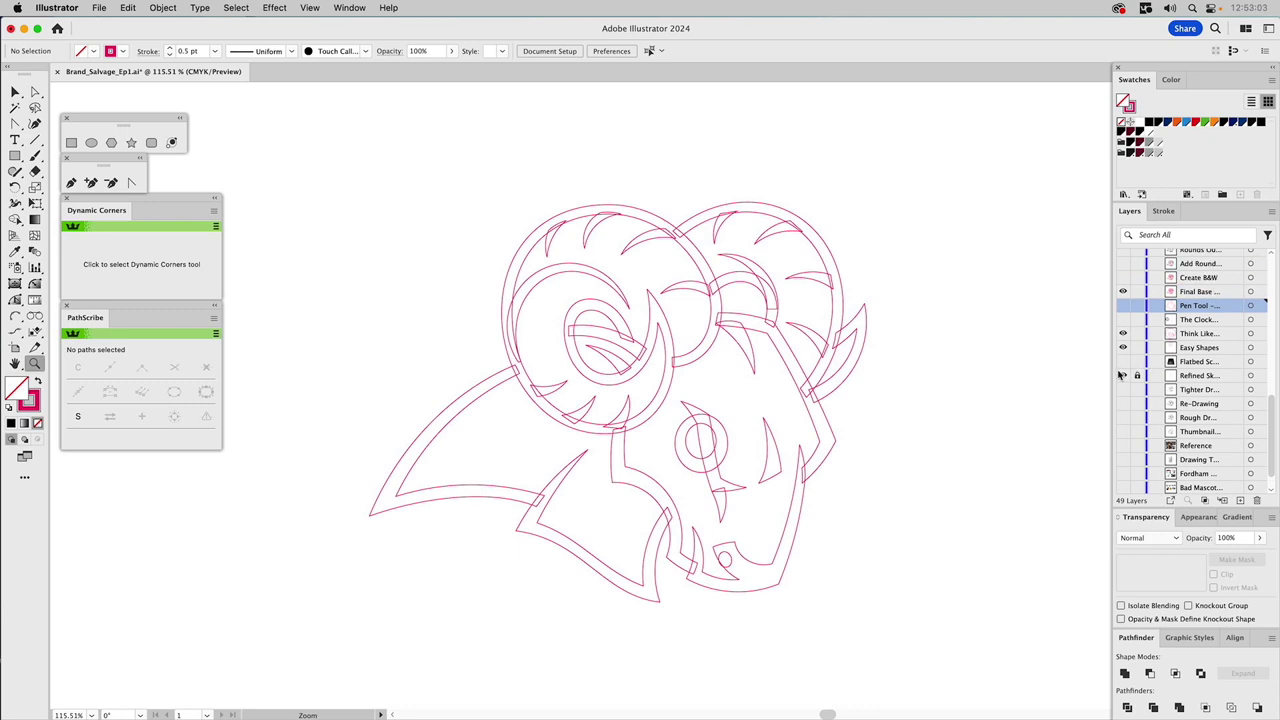
{"action": "left_click_drag", "start_coordinate": [1123, 377], "coordinate": [1122, 288]}
{"action": "left_click", "coordinate": [1123, 287]}
- Hide the Final Base layer and show the Create B&W layer, with the Selection tool active
{"action": "key", "text": "v"}
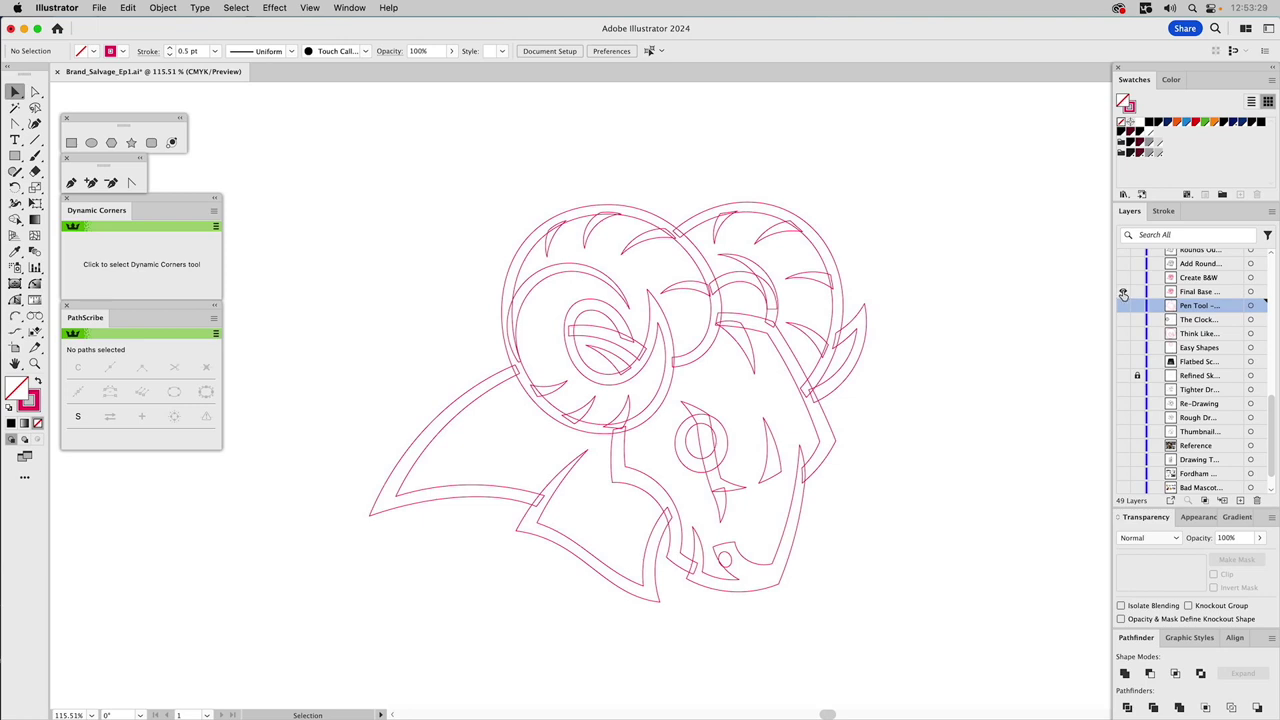
{"action": "left_click", "coordinate": [1123, 294]}
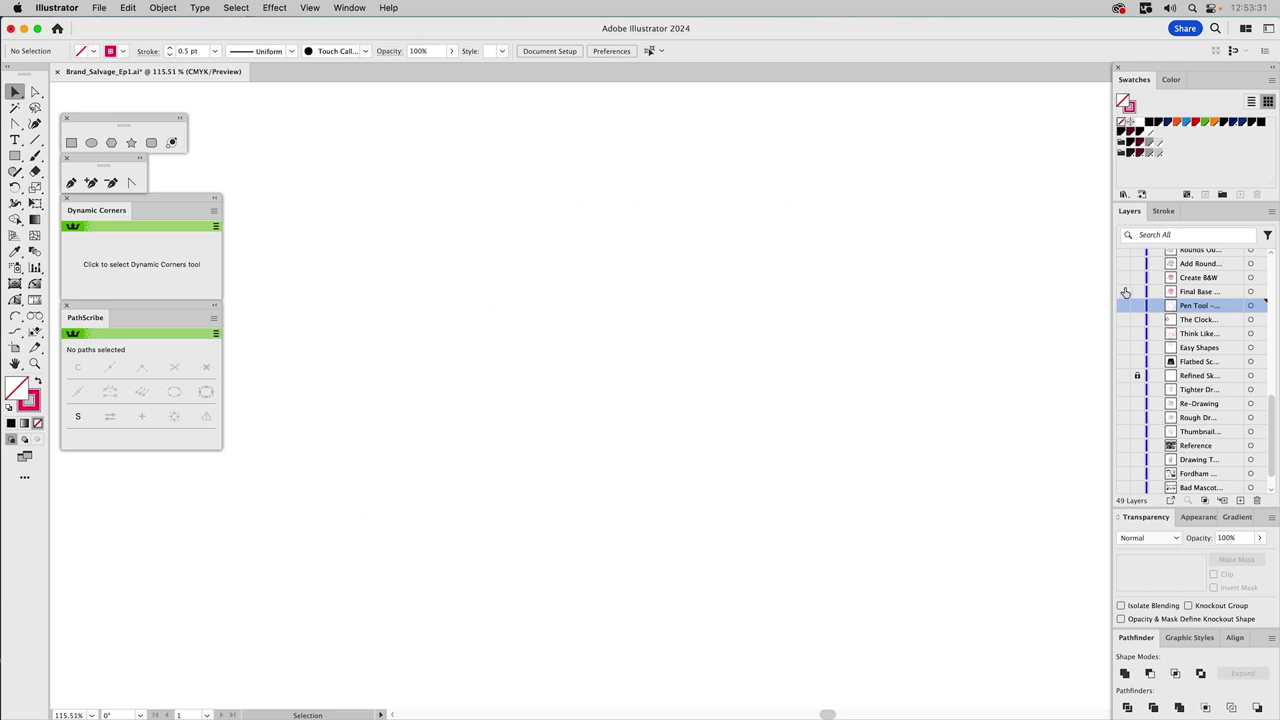
{"action": "left_click", "coordinate": [1122, 279]}
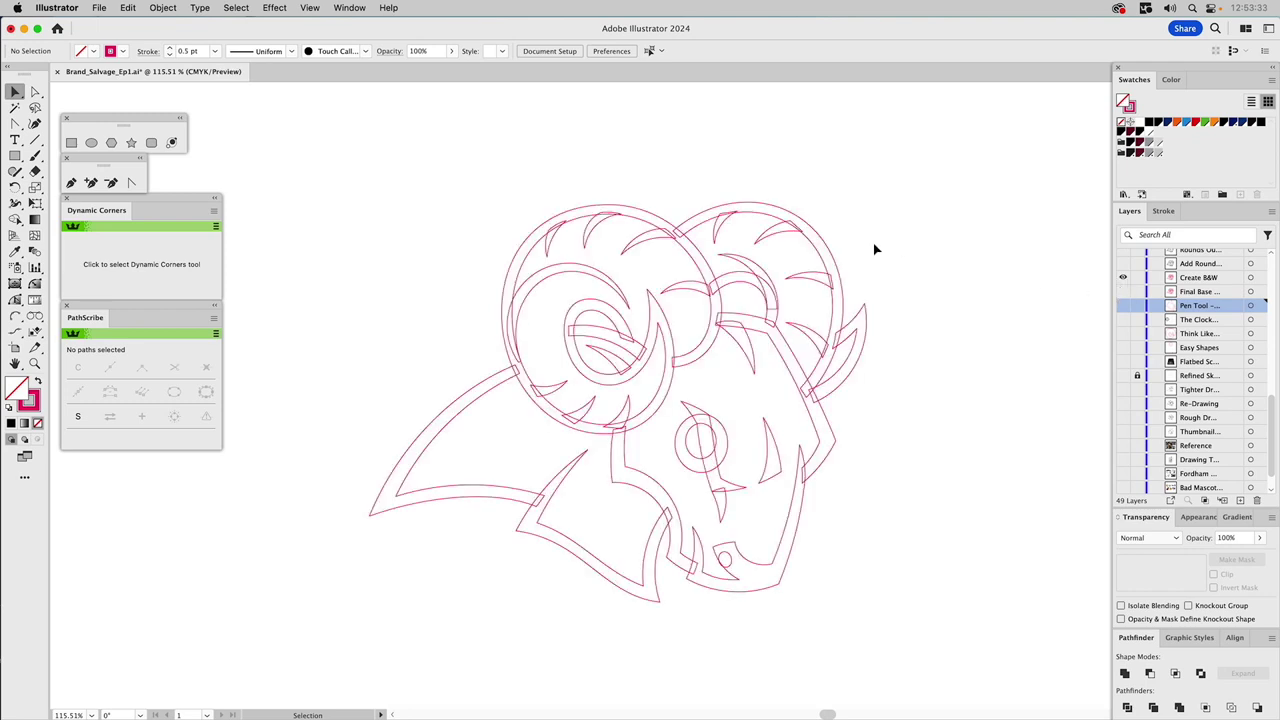
- Select both ellipses of the eye and subtract the inner one from the outer one to form a ring
{"action": "left_click", "coordinate": [691, 436]}
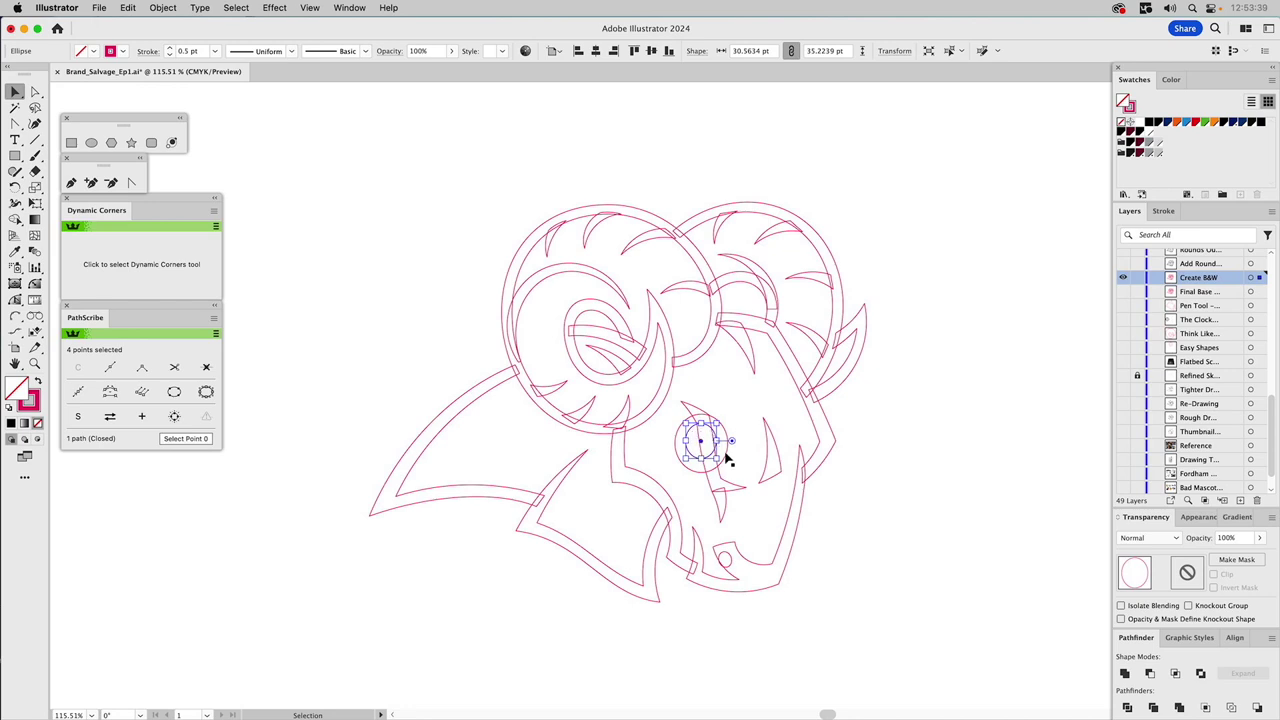
{"action": "key", "text": "shift"}
{"action": "left_click", "coordinate": [728, 456], "text": "shift"}
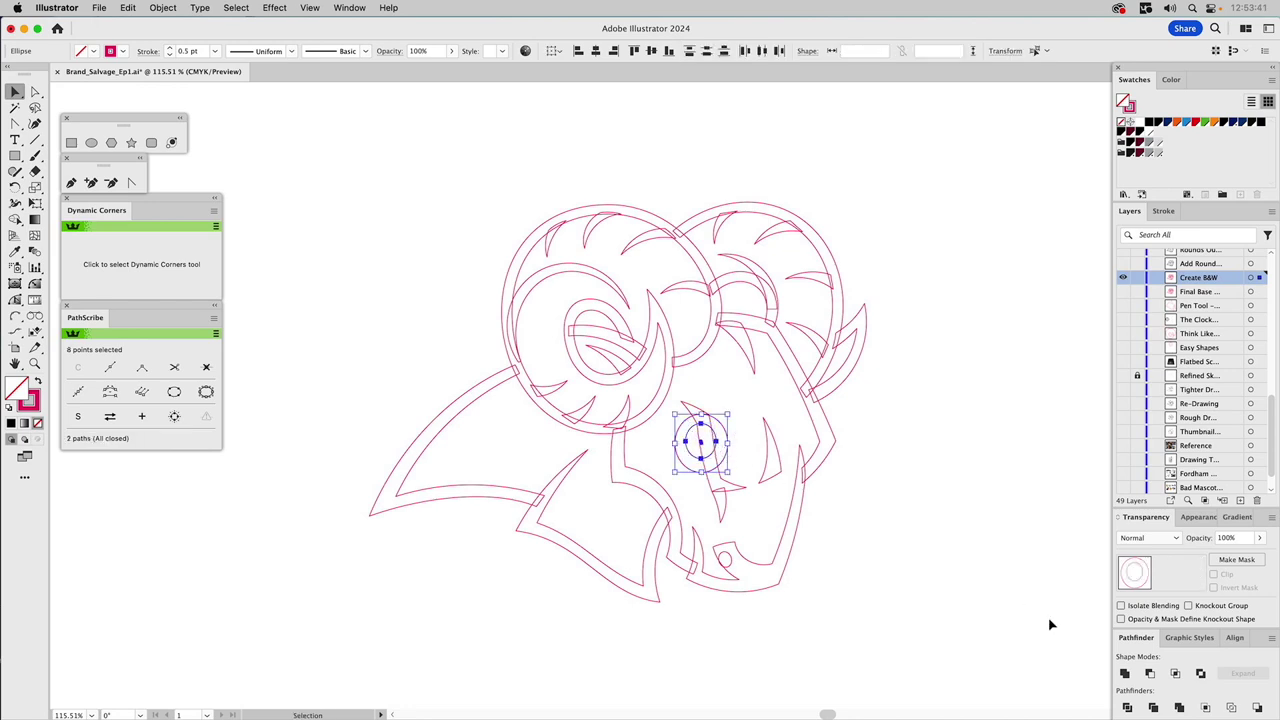
{"action": "left_click", "coordinate": [1148, 675]}
- Draw a closed four-point Pen path over the eye ring's forward side and subtract it, leaving an open crescent
{"action": "left_click", "coordinate": [71, 182]}
{"action": "left_click", "coordinate": [697, 396]}
{"action": "left_click", "coordinate": [715, 482]}
{"action": "left_click", "coordinate": [759, 443]}
{"action": "left_click", "coordinate": [741, 398]}
{"action": "left_click", "coordinate": [697, 396]}
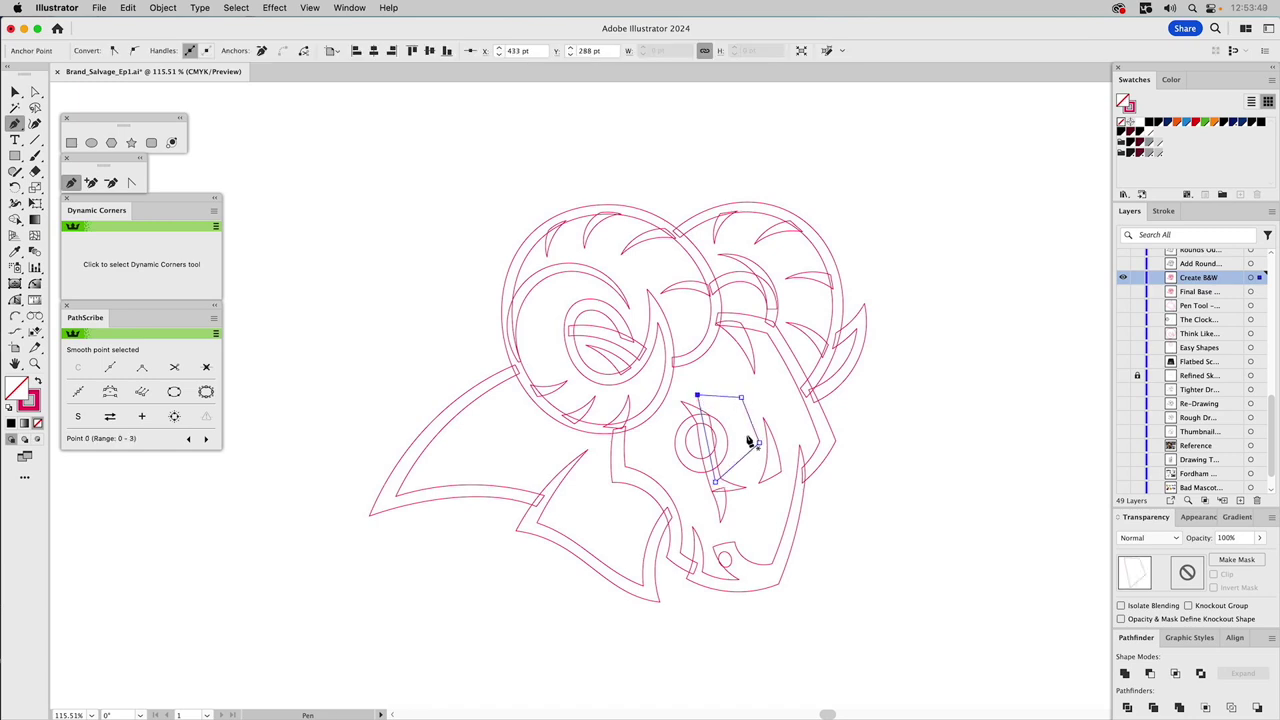
{"action": "key", "text": "v"}
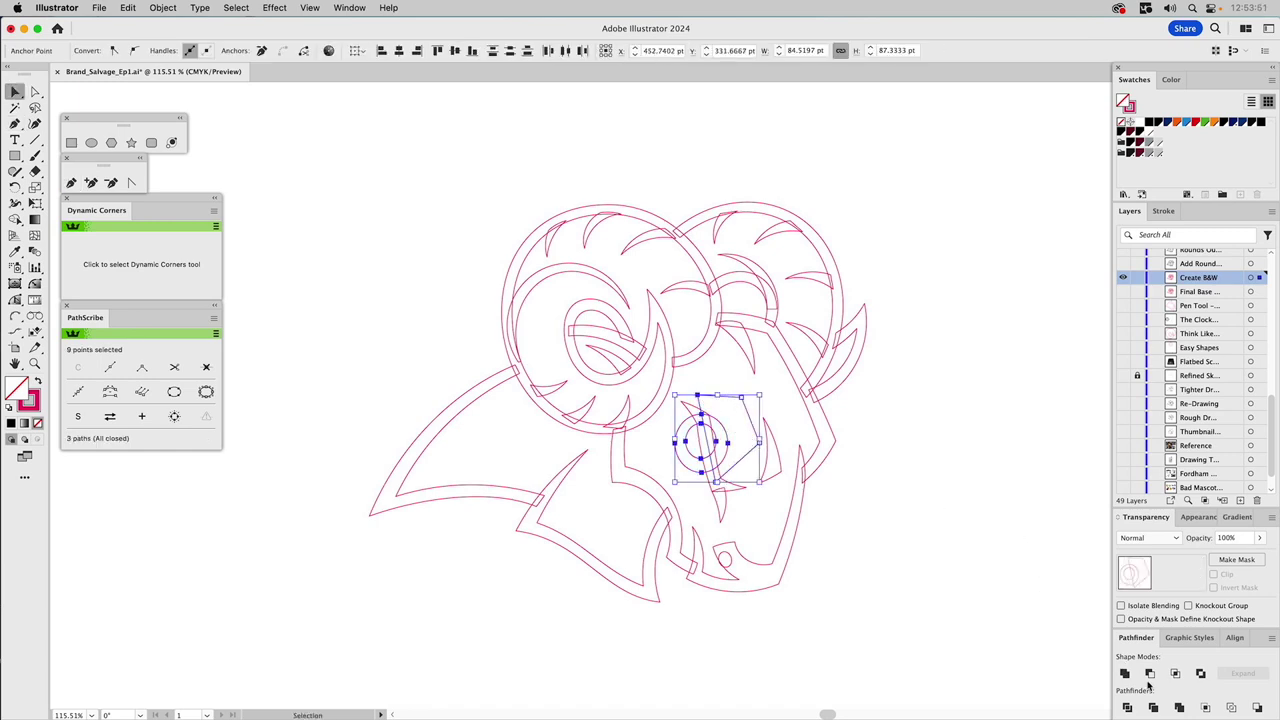
{"action": "key", "text": "super+z"}
{"action": "left_click", "coordinate": [990, 514]}
- Select the eye shapes, the cheek accent and the forehead spike and unite them with Pathfinder
{"action": "left_click_drag", "start_coordinate": [790, 420], "coordinate": [699, 504]}
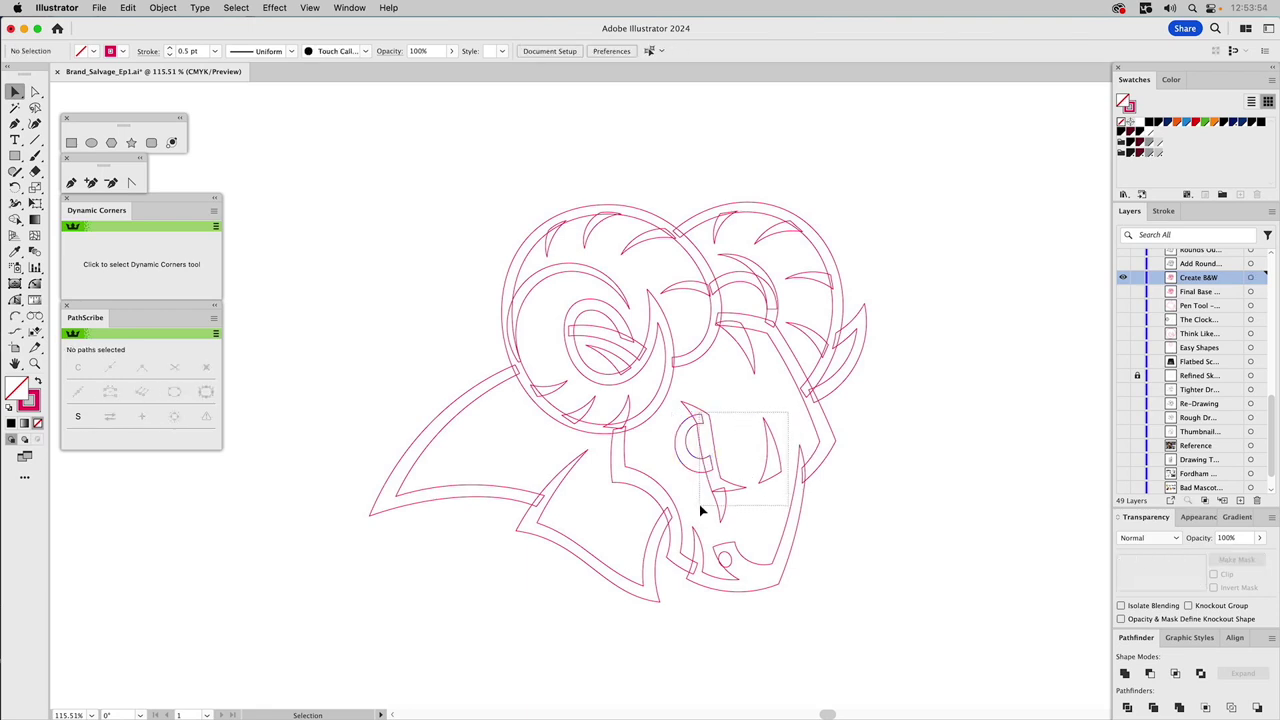
{"action": "left_click", "coordinate": [749, 362], "text": "shift"}
{"action": "left_click", "coordinate": [1124, 673]}
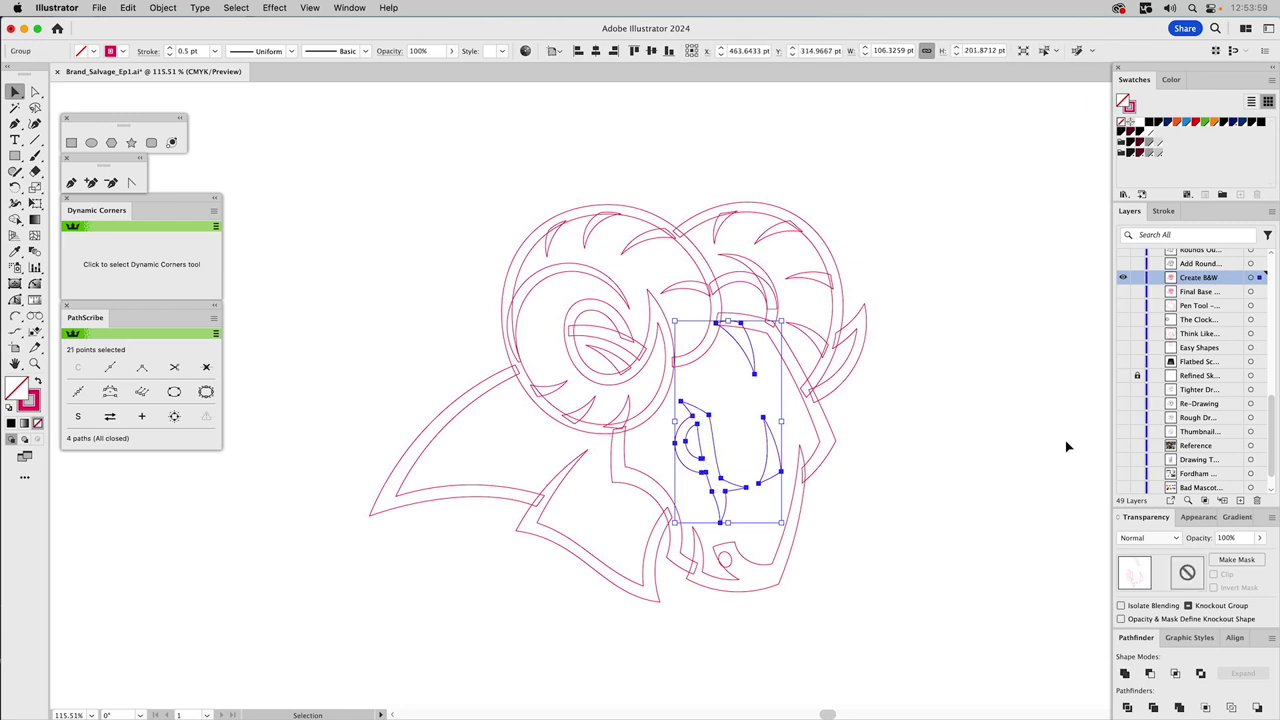
- Ungroup the united face details and make them a single compound path
{"action": "left_click", "coordinate": [1192, 517]}
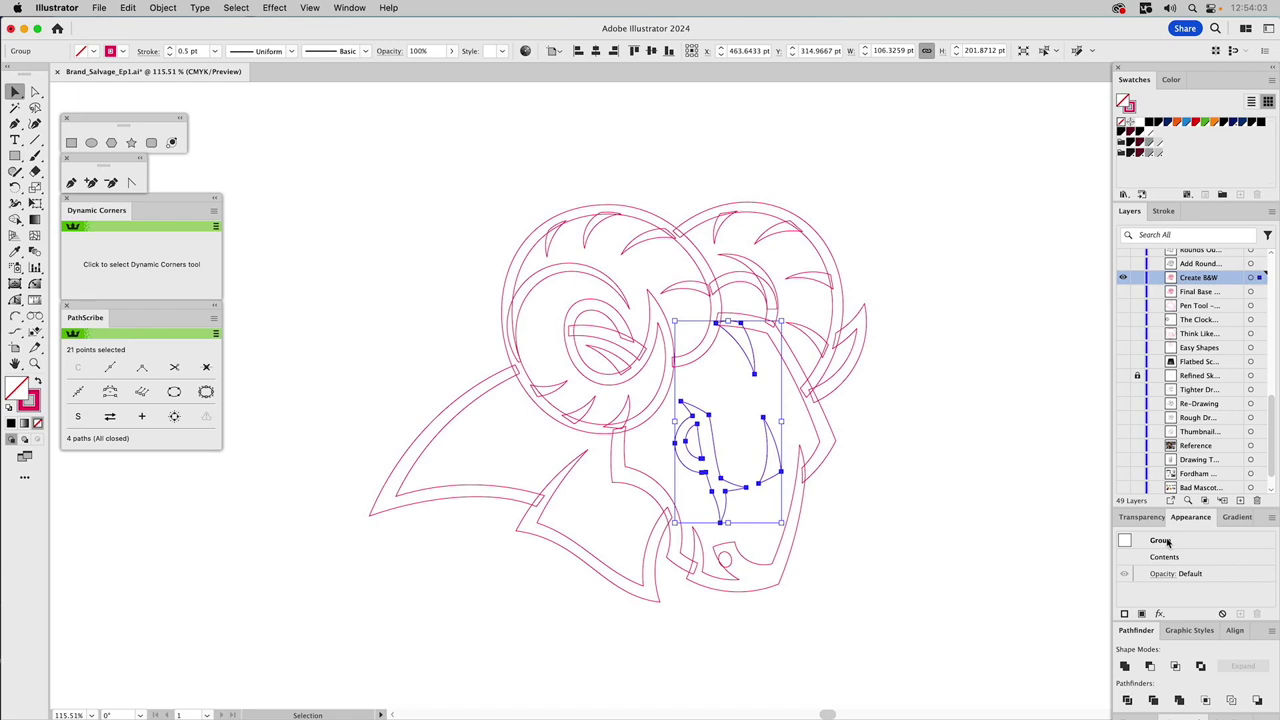
{"action": "key", "text": "shift+super+g"}
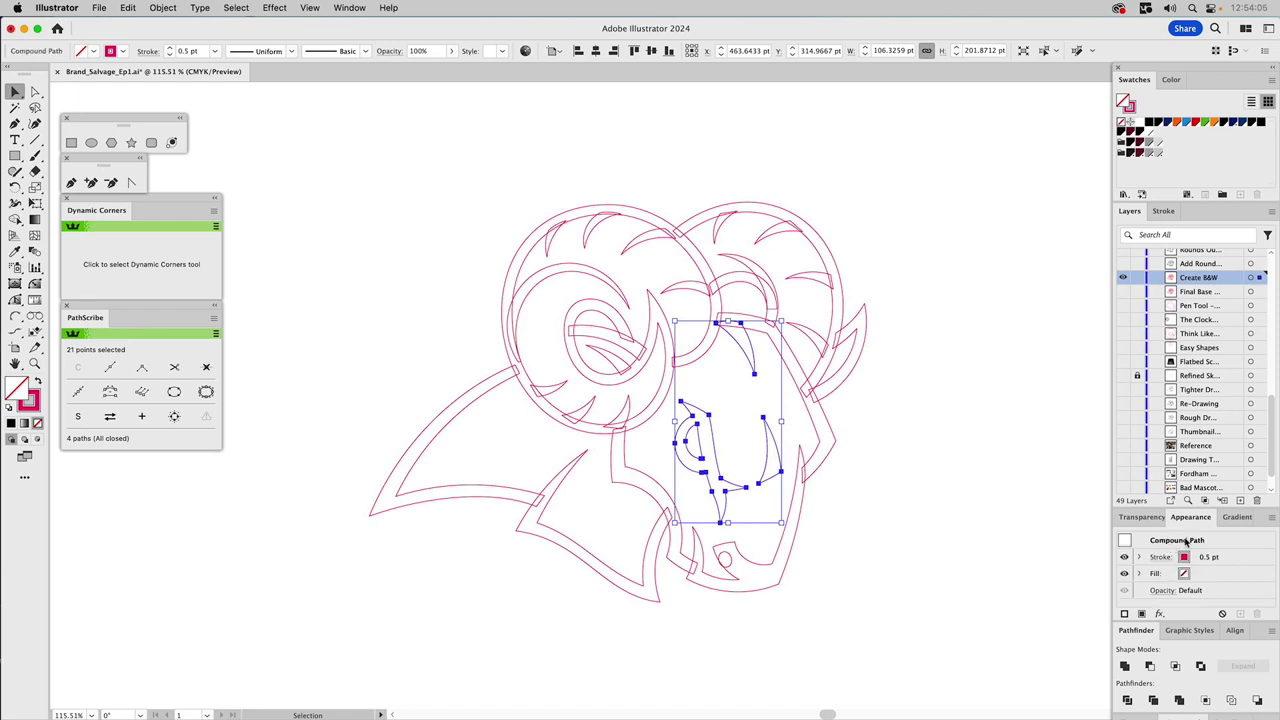
{"action": "left_click", "coordinate": [163, 8]}
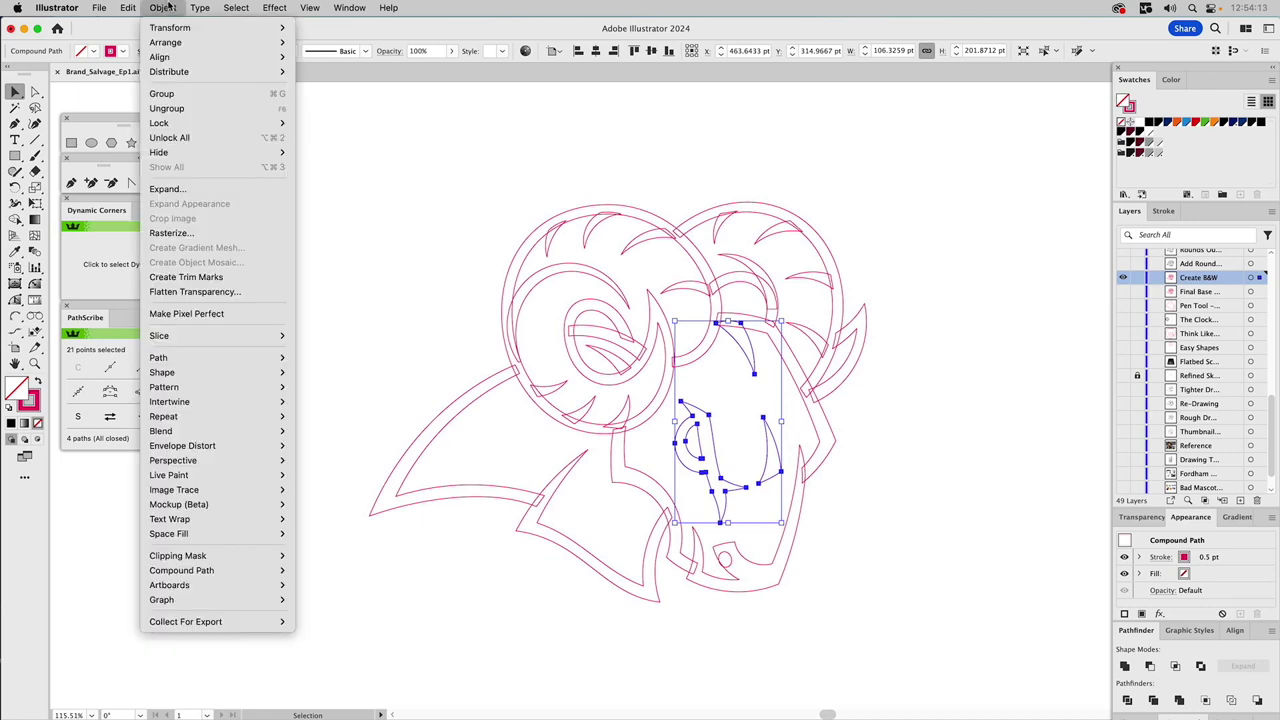
{"action": "mouse_move", "coordinate": [234, 571]}
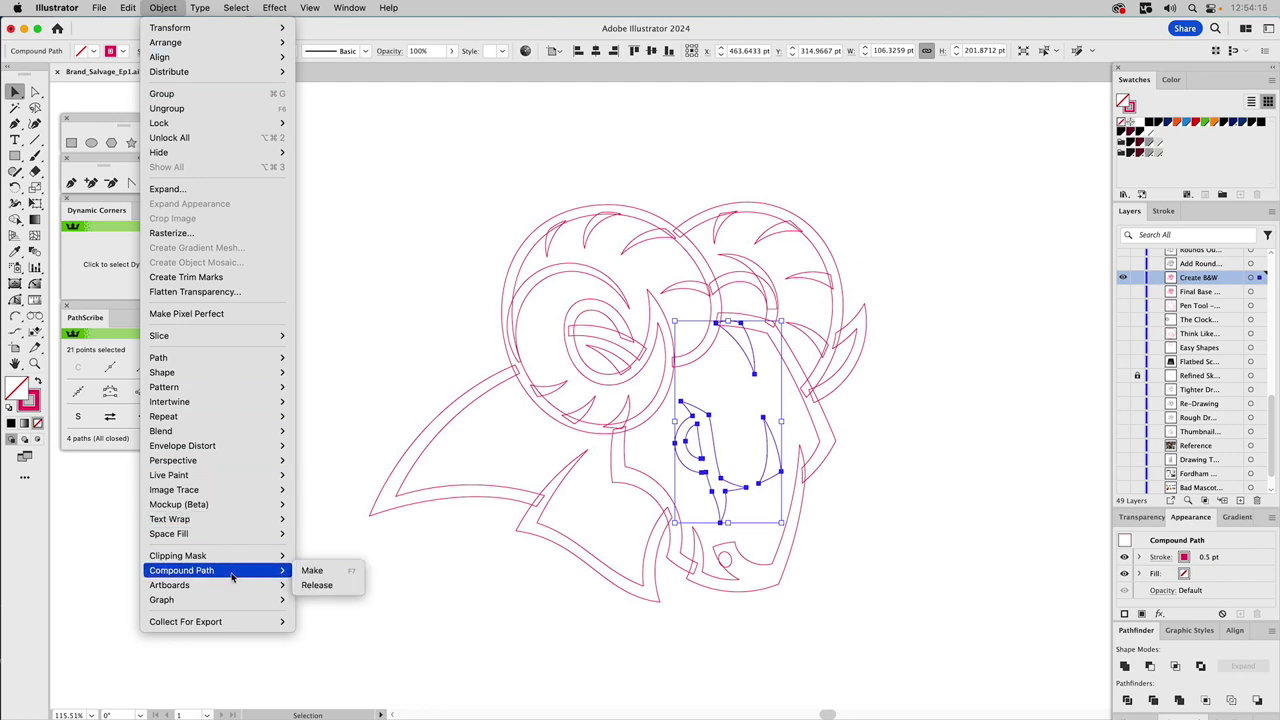
{"action": "left_click", "coordinate": [352, 573]}
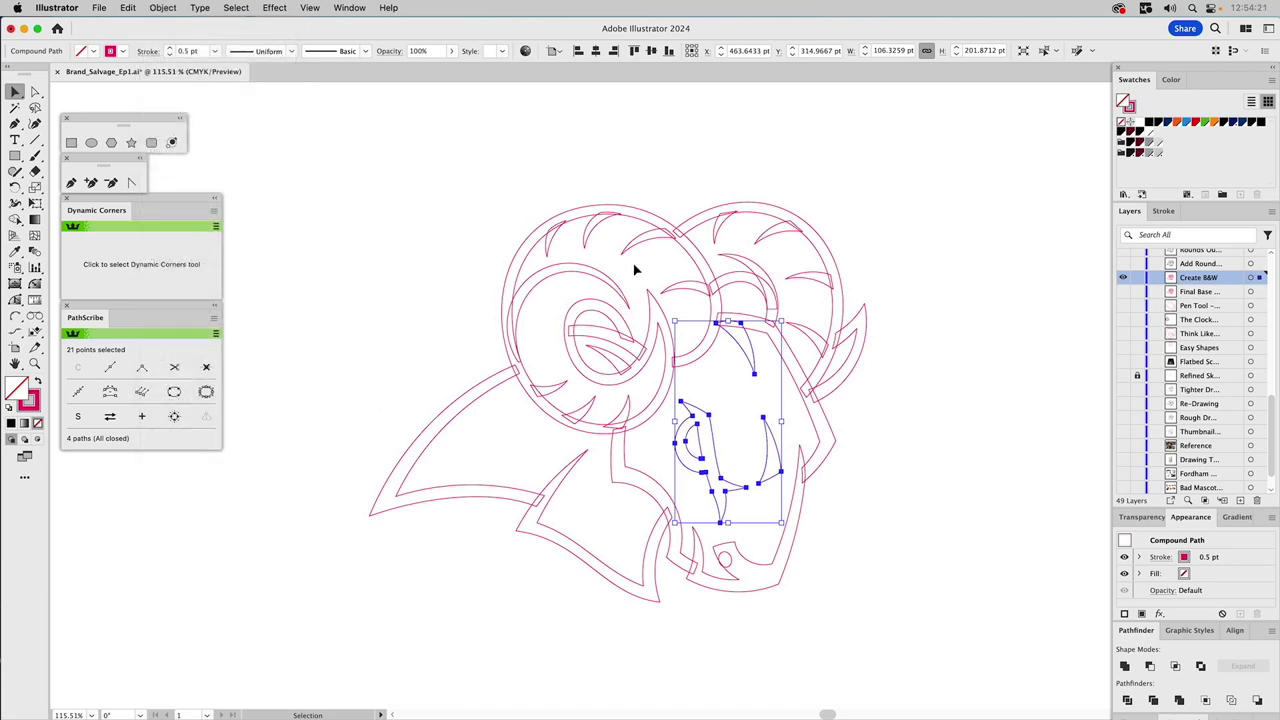
{"action": "left_click", "coordinate": [637, 271]}
- Select the rear horn's outline, inner curl and ridge shapes and unite them
{"action": "left_click_drag", "start_coordinate": [835, 176], "coordinate": [734, 293]}
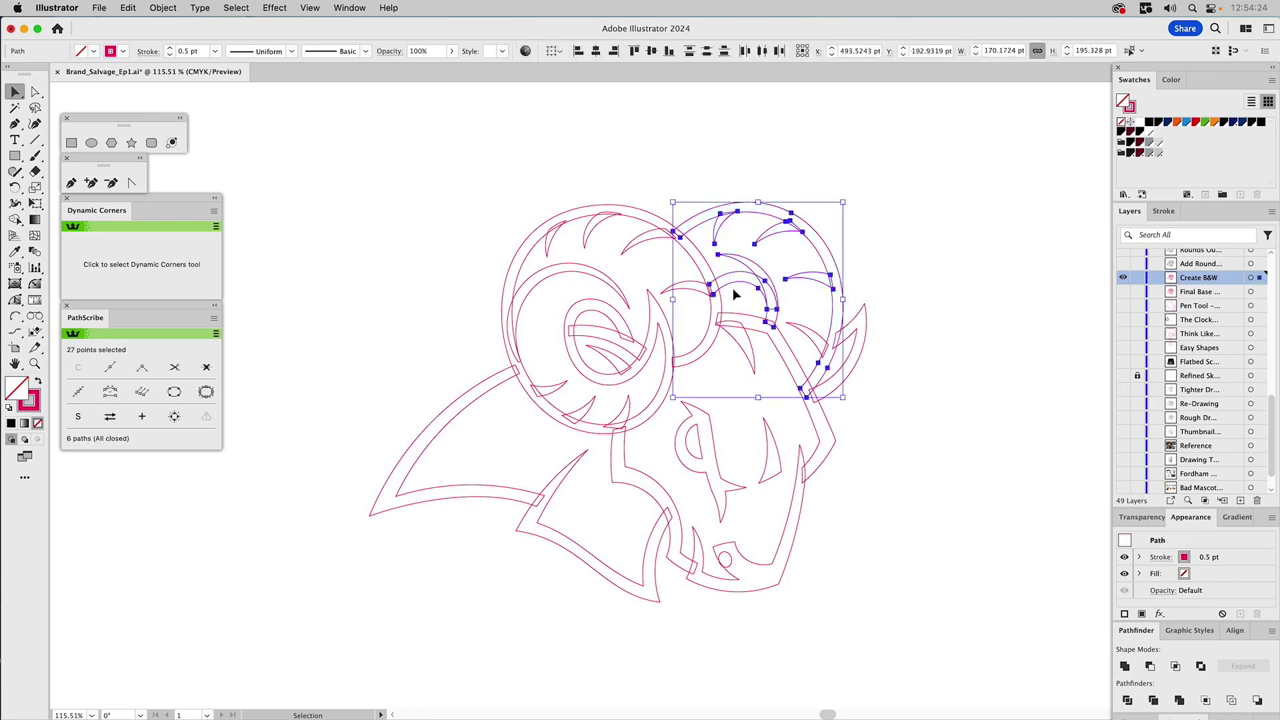
{"action": "left_click", "coordinate": [803, 333], "text": "shift"}
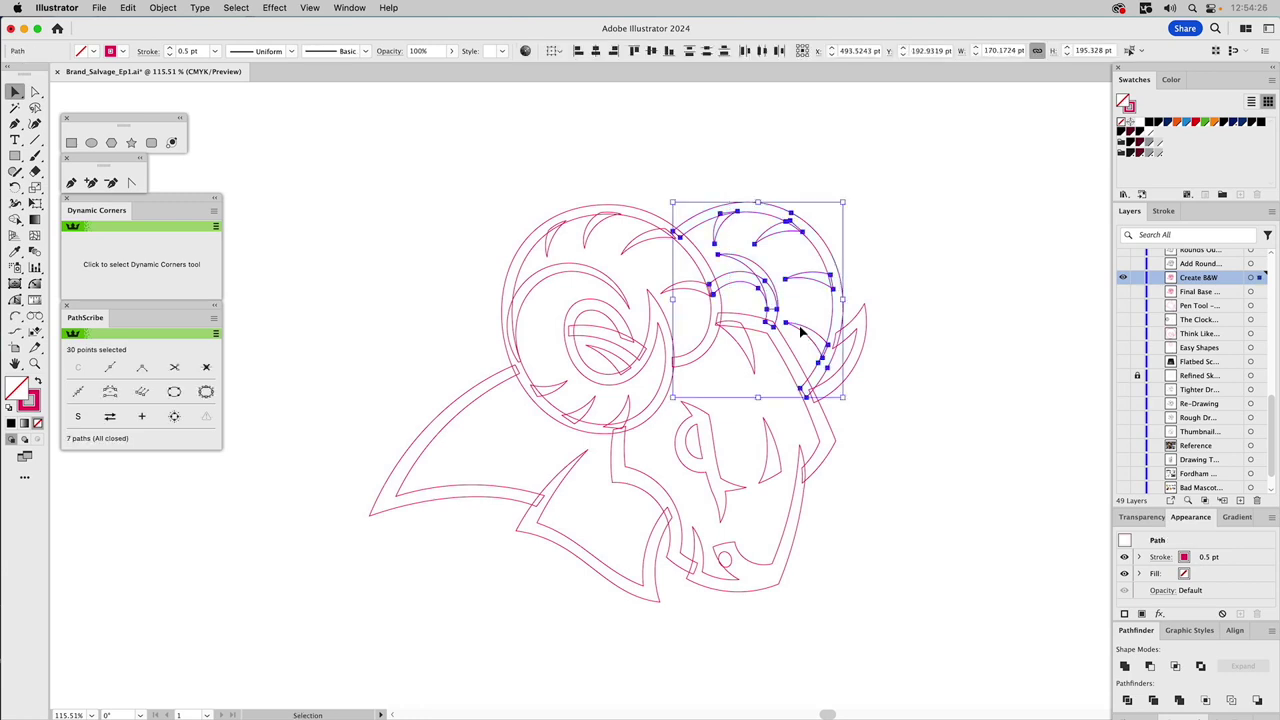
{"action": "left_click", "coordinate": [1124, 666]}
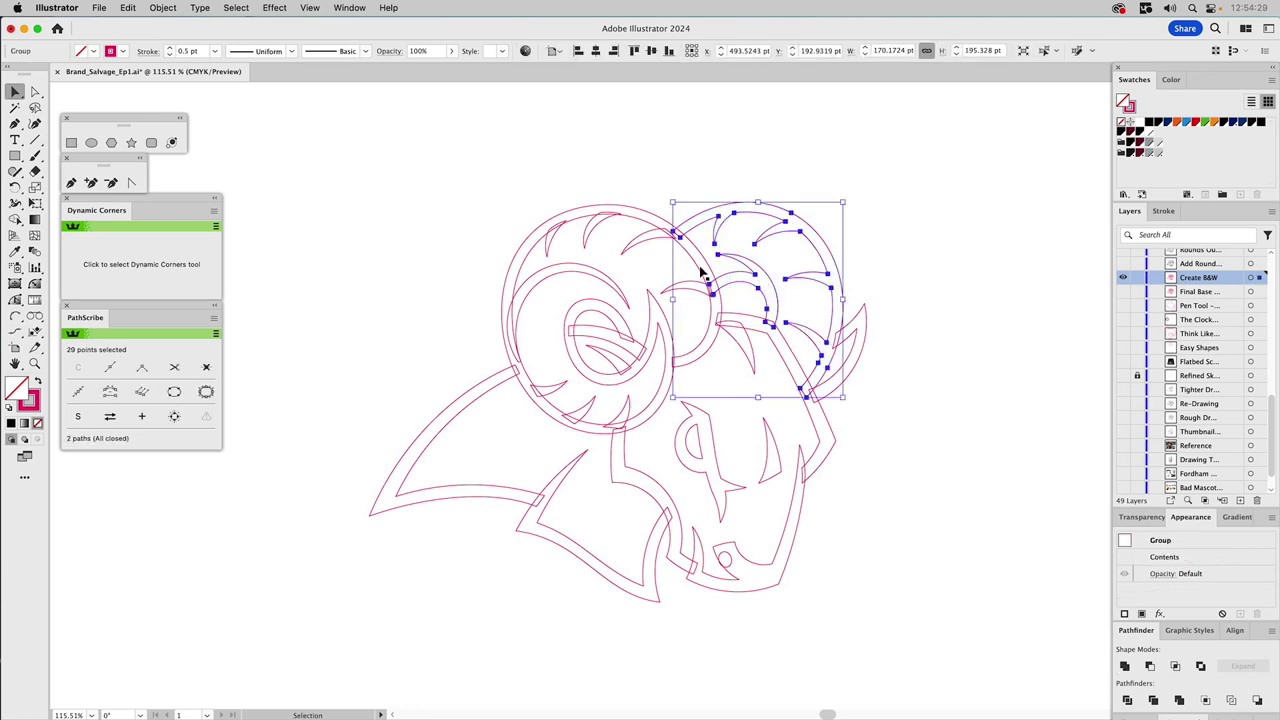
- Select all front horn shapes together with the united rear horn and unite them into one horn shape
{"action": "left_click_drag", "start_coordinate": [655, 184], "coordinate": [490, 324]}
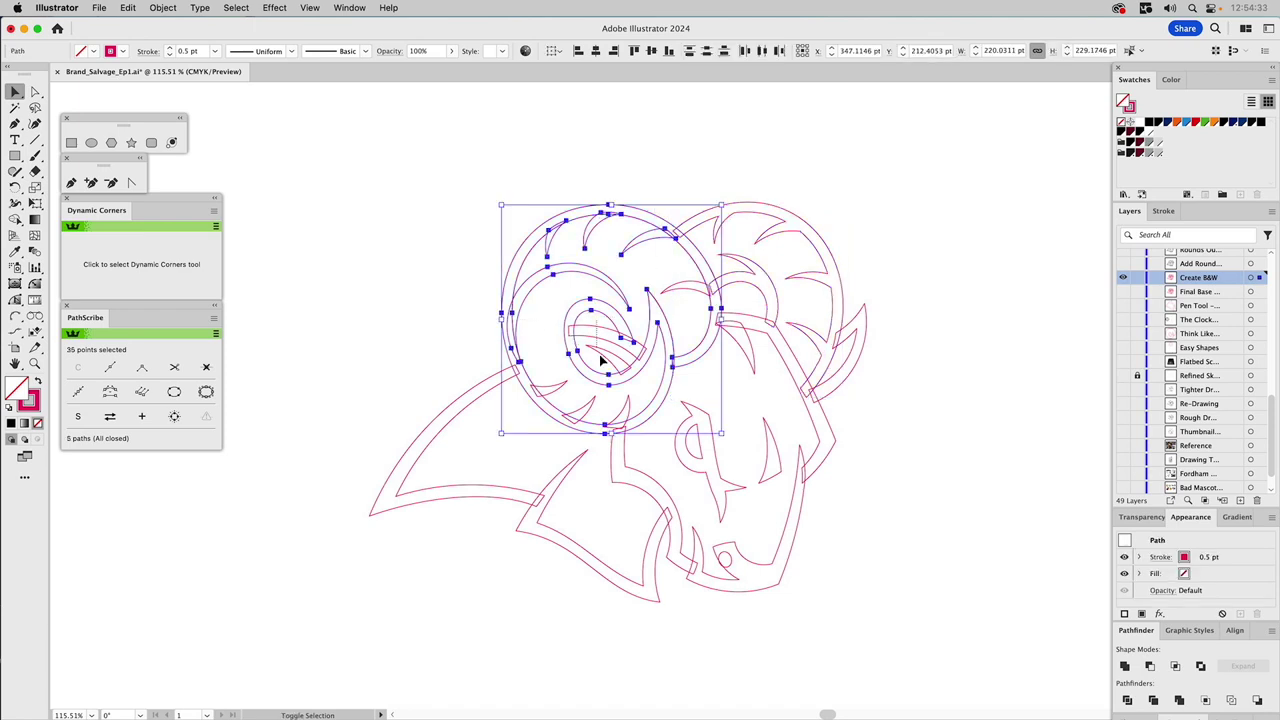
{"action": "left_click_drag", "start_coordinate": [558, 372], "coordinate": [632, 411]}
{"action": "left_click_drag", "start_coordinate": [686, 281], "coordinate": [685, 306]}
{"action": "left_click", "coordinate": [779, 250], "text": "shift"}
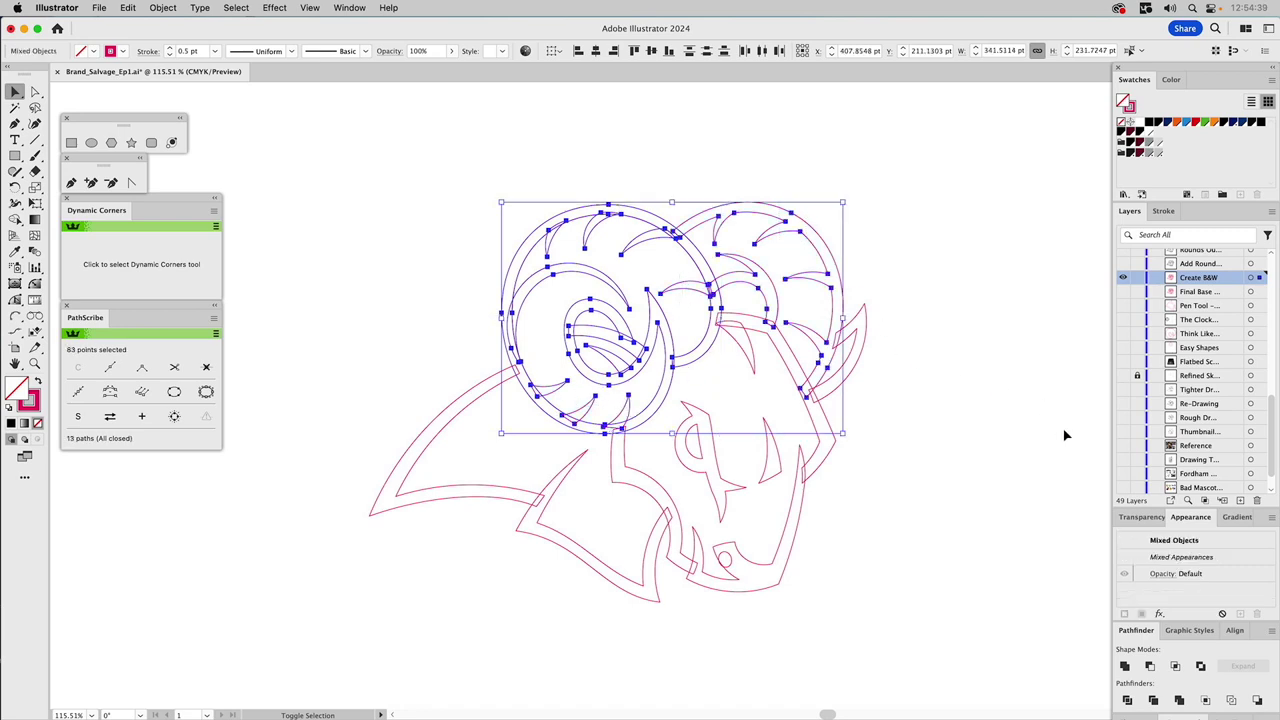
{"action": "left_click", "coordinate": [1125, 667]}
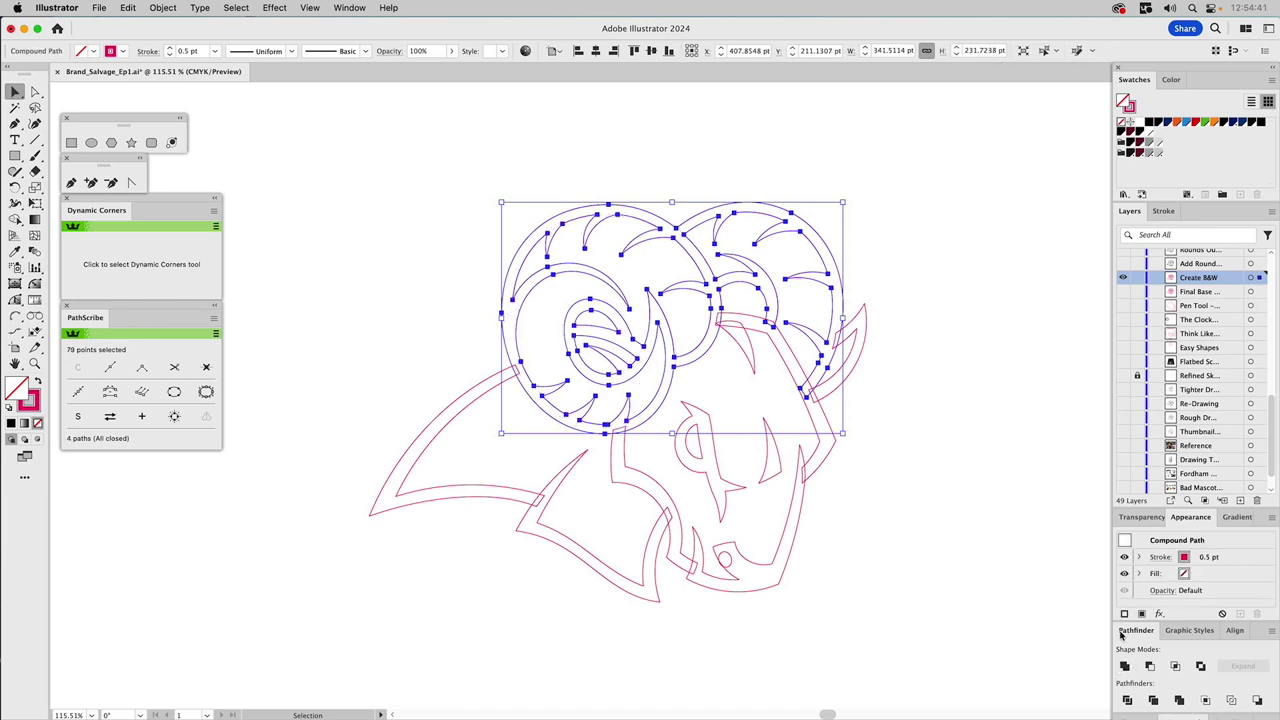
{"action": "left_click", "coordinate": [988, 267]}
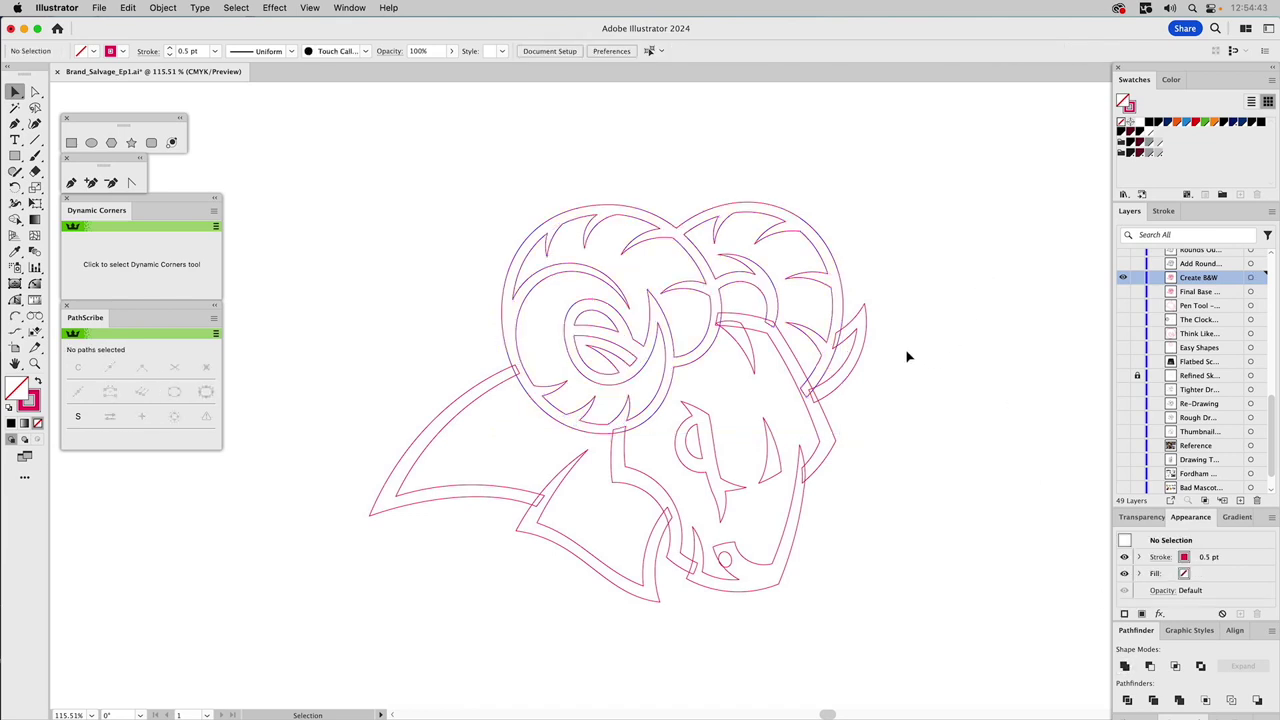
- Subtract the small nostril ellipse from the muzzle shape
{"action": "left_click", "coordinate": [728, 558]}
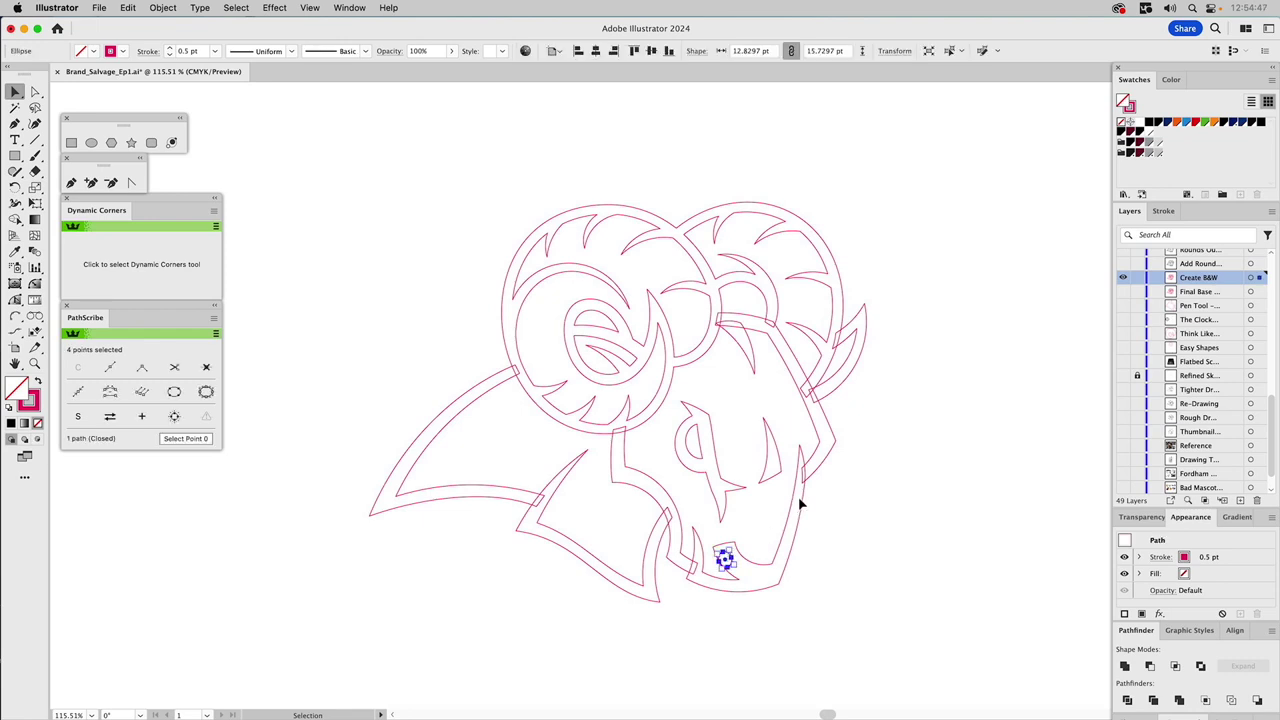
{"action": "left_click", "coordinate": [727, 578], "text": "shift"}
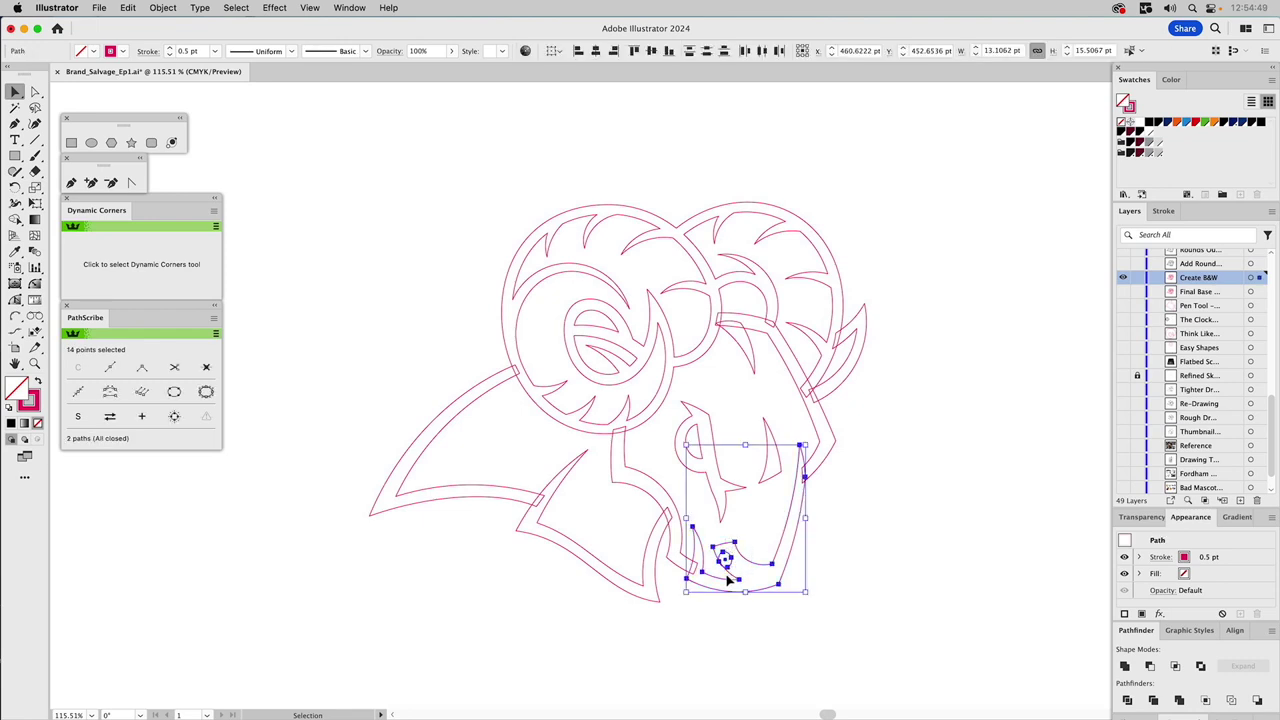
{"action": "left_click", "coordinate": [1036, 646]}
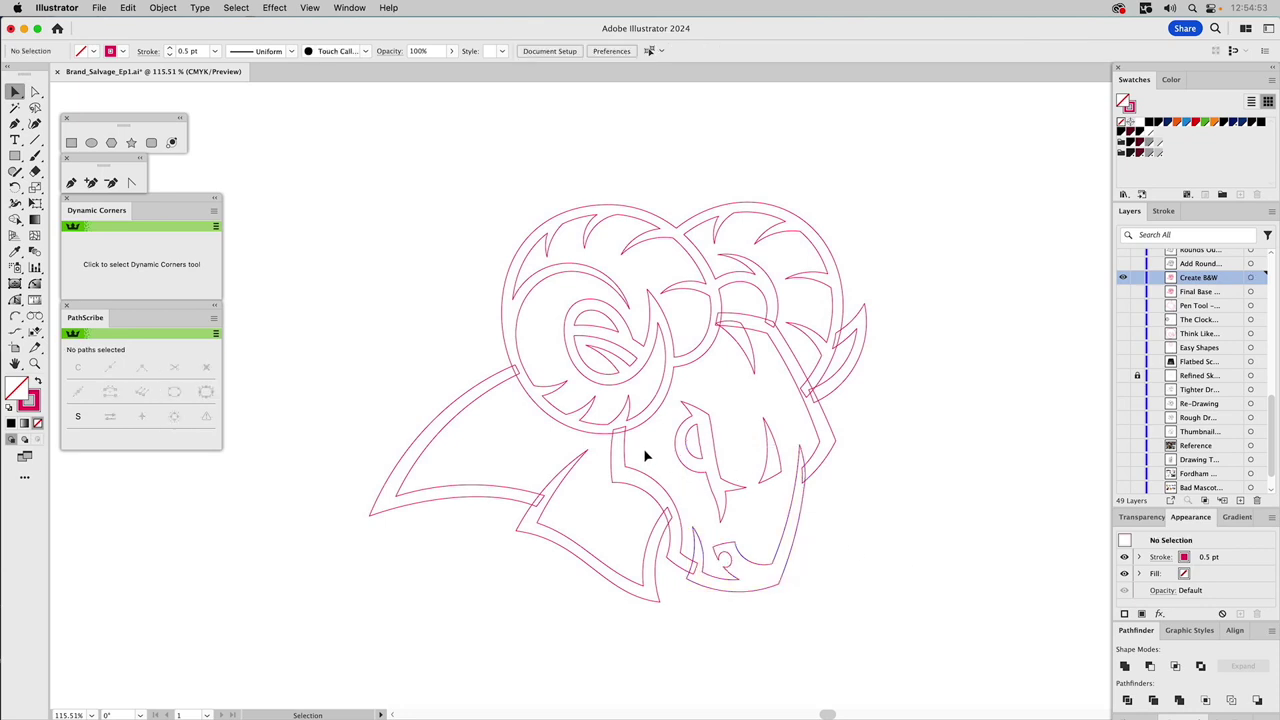
- Select every path of the ram, including the horns and ear, and unite them all
{"action": "left_click_drag", "start_coordinate": [493, 466], "coordinate": [900, 630]}
{"action": "left_click", "coordinate": [833, 335], "text": "shift"}
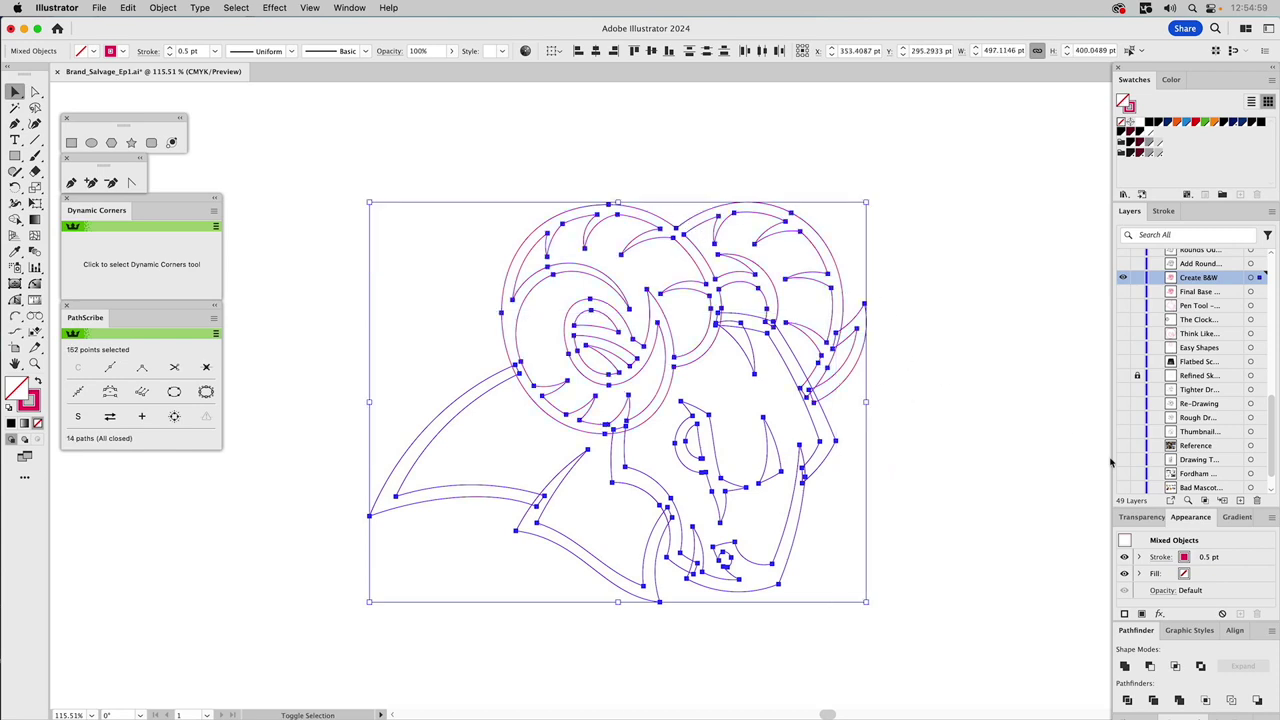
{"action": "left_click", "coordinate": [1124, 665]}
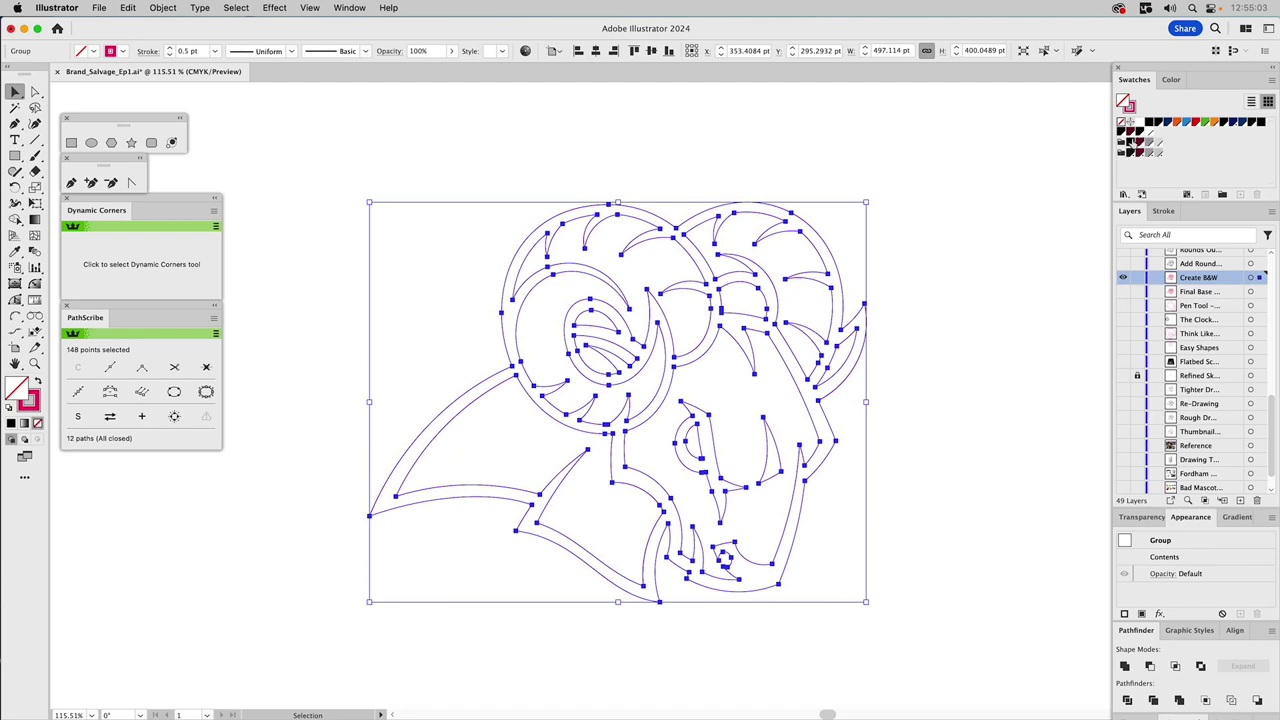
- Give the united ram linework a black fill and no stroke
{"action": "left_click", "coordinate": [1134, 145]}
{"action": "left_click", "coordinate": [1121, 123]}
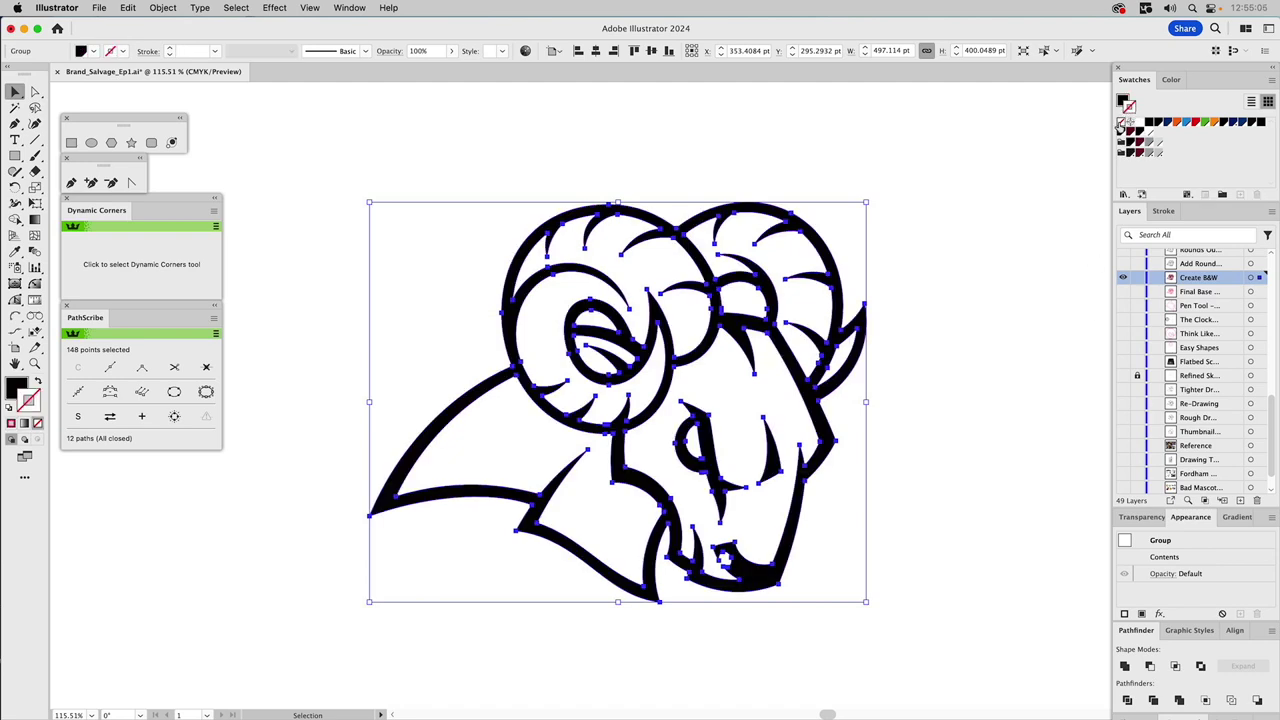
{"action": "left_click", "coordinate": [945, 224]}
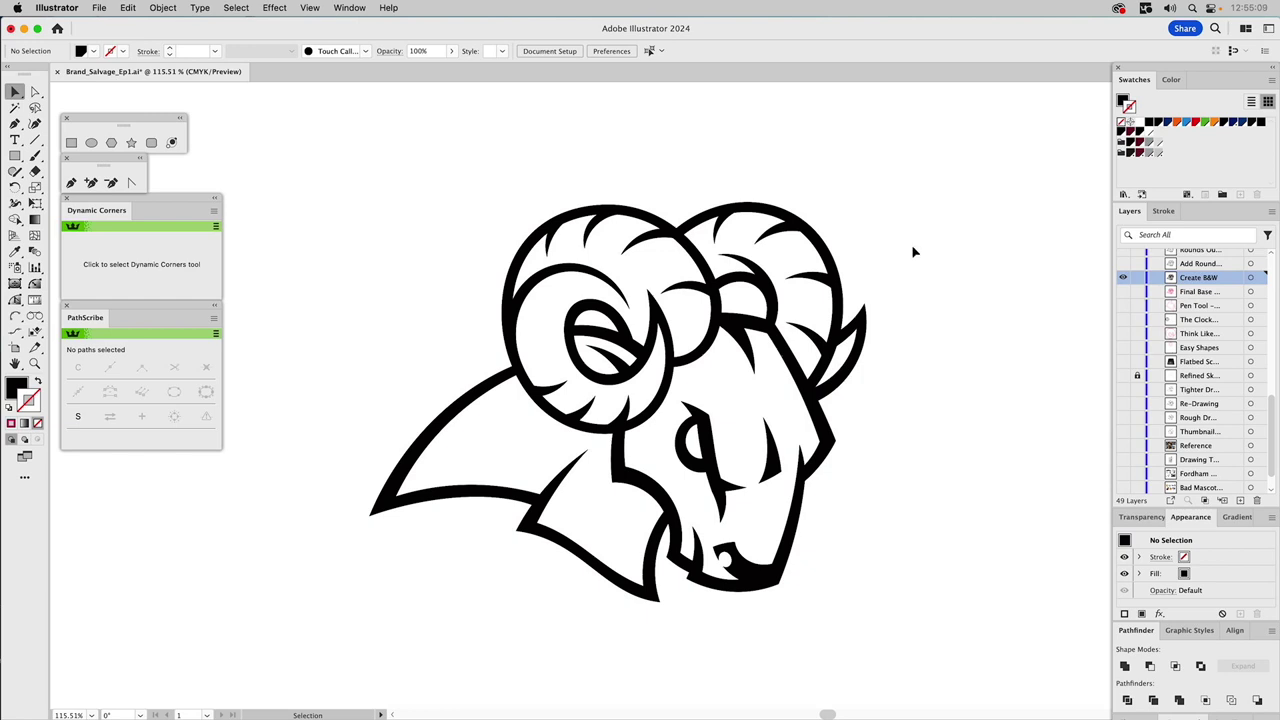
- Select the black ram artwork and release its compound path
{"action": "left_click", "coordinate": [757, 208]}
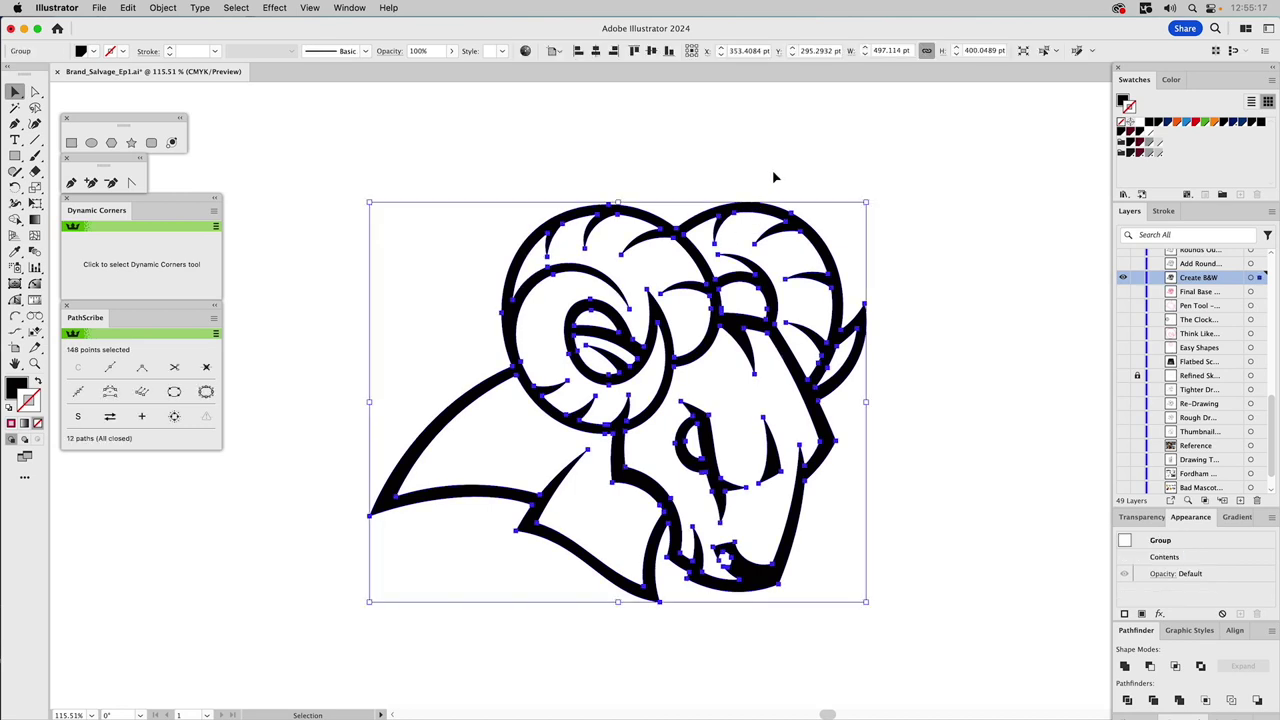
{"action": "left_click", "coordinate": [773, 177]}
{"action": "left_click", "coordinate": [752, 207]}
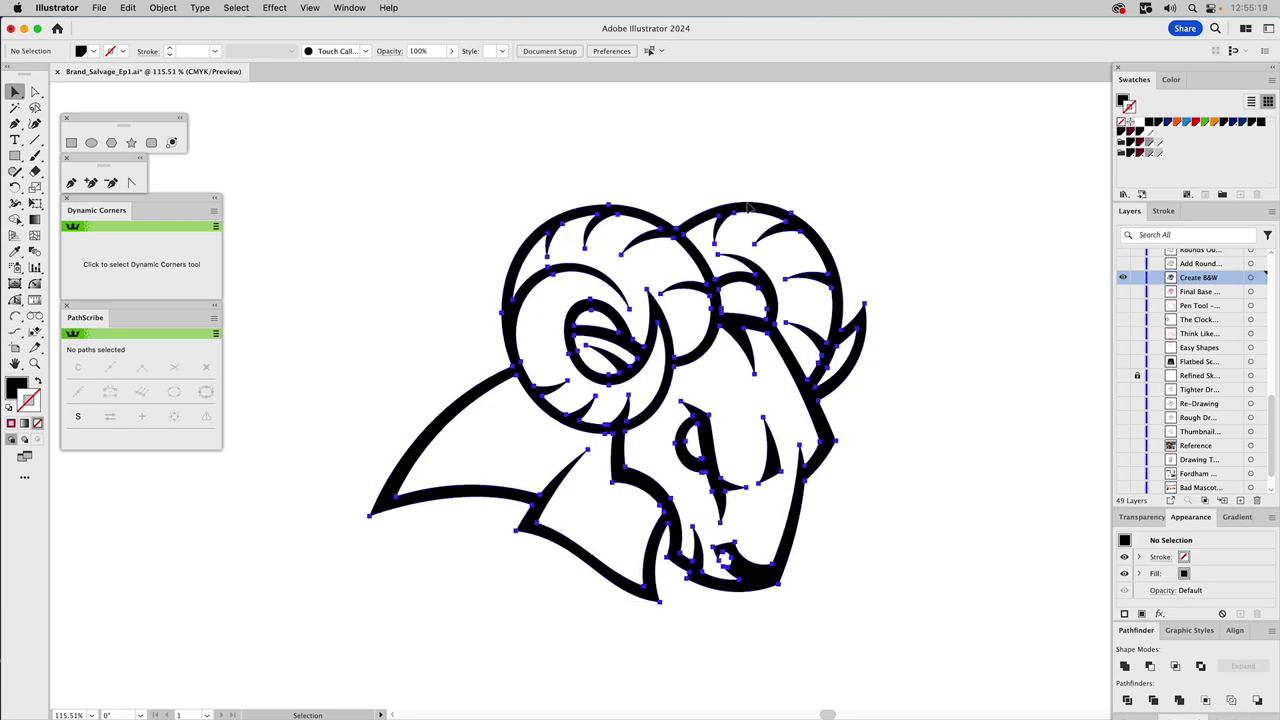
{"action": "left_click", "coordinate": [165, 7]}
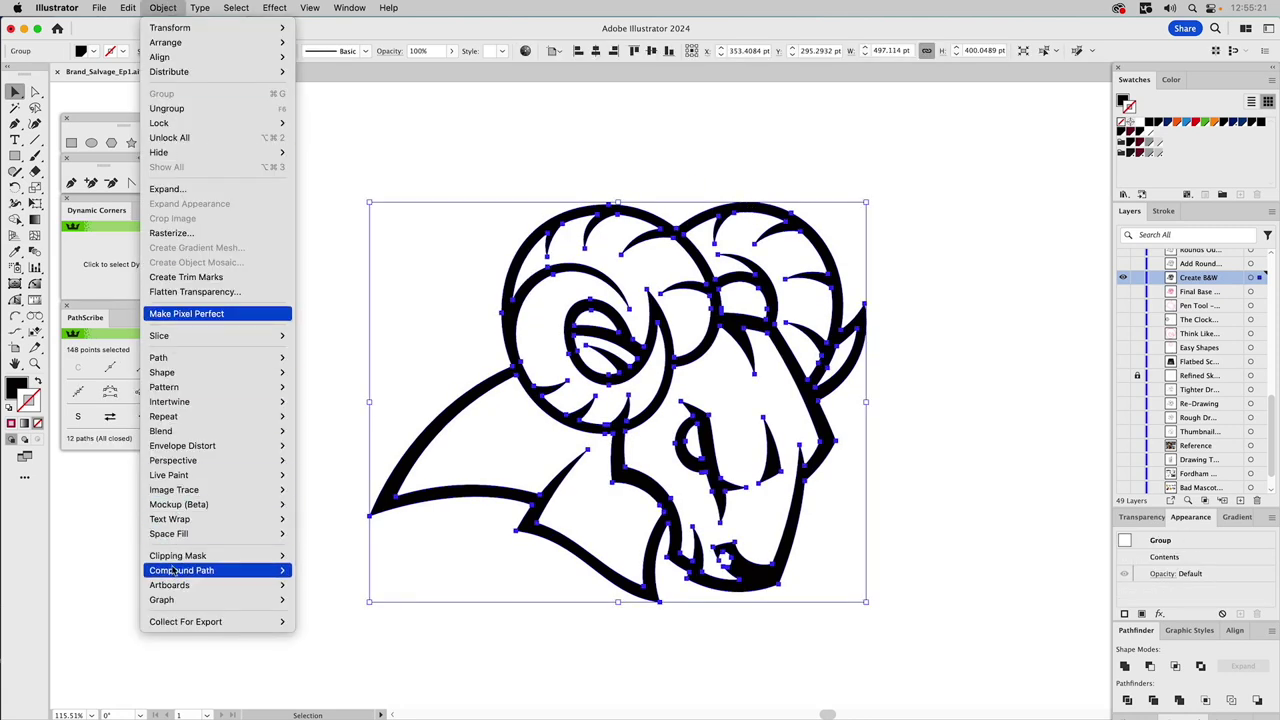
{"action": "mouse_move", "coordinate": [196, 575]}
{"action": "left_click", "coordinate": [336, 587]}
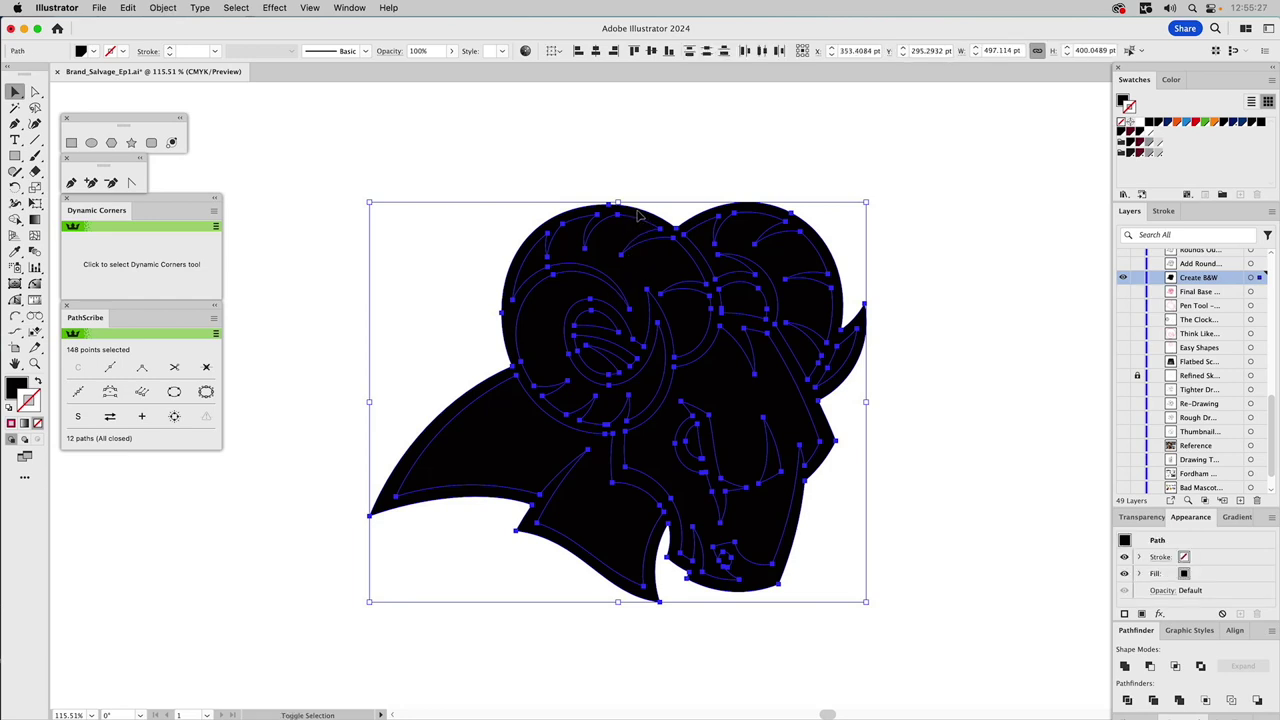
- Exclude the outer silhouette from the selection and fill all the inner shapes with white
{"action": "left_click", "coordinate": [638, 213], "text": "shift"}
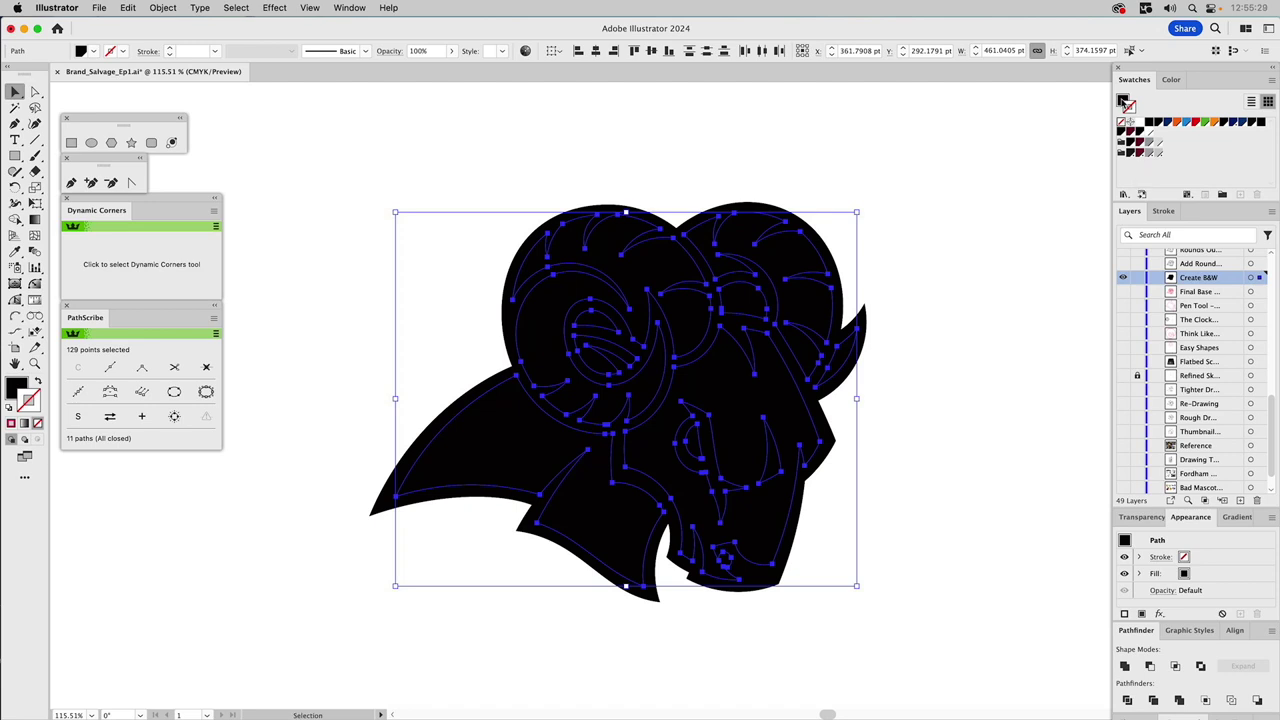
{"action": "left_click", "coordinate": [1122, 101]}
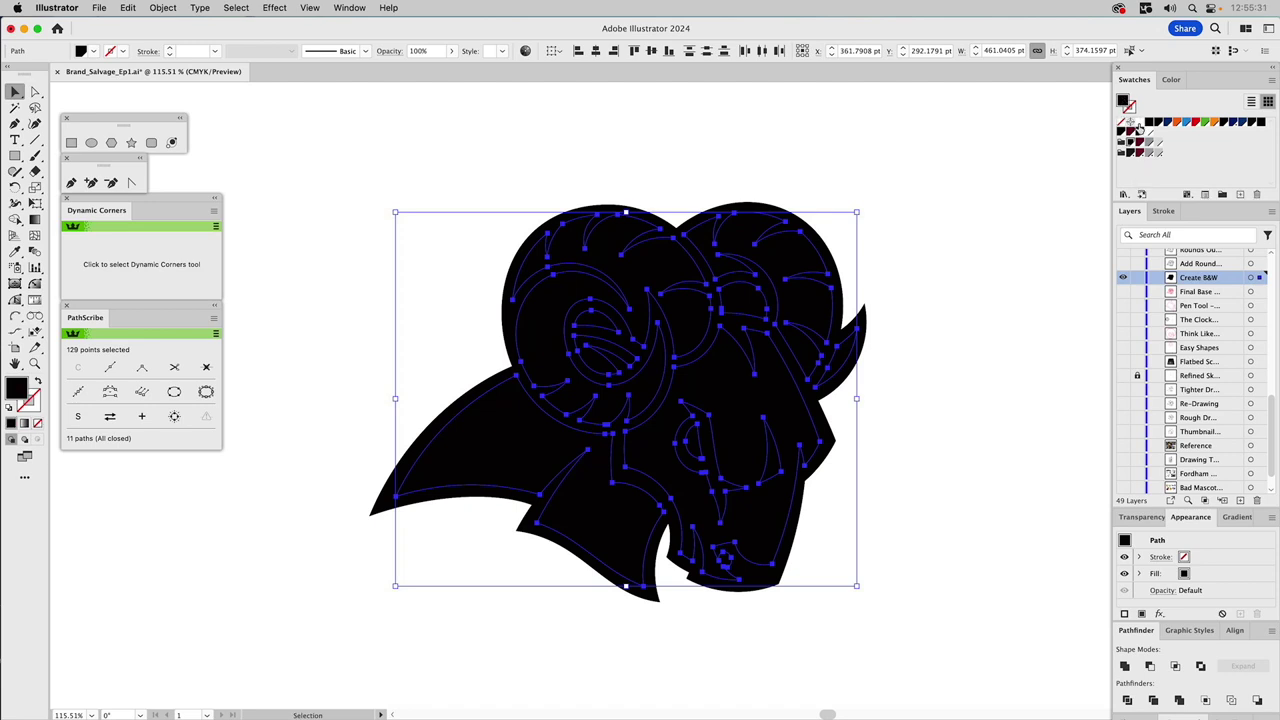
{"action": "left_click", "coordinate": [1138, 126]}
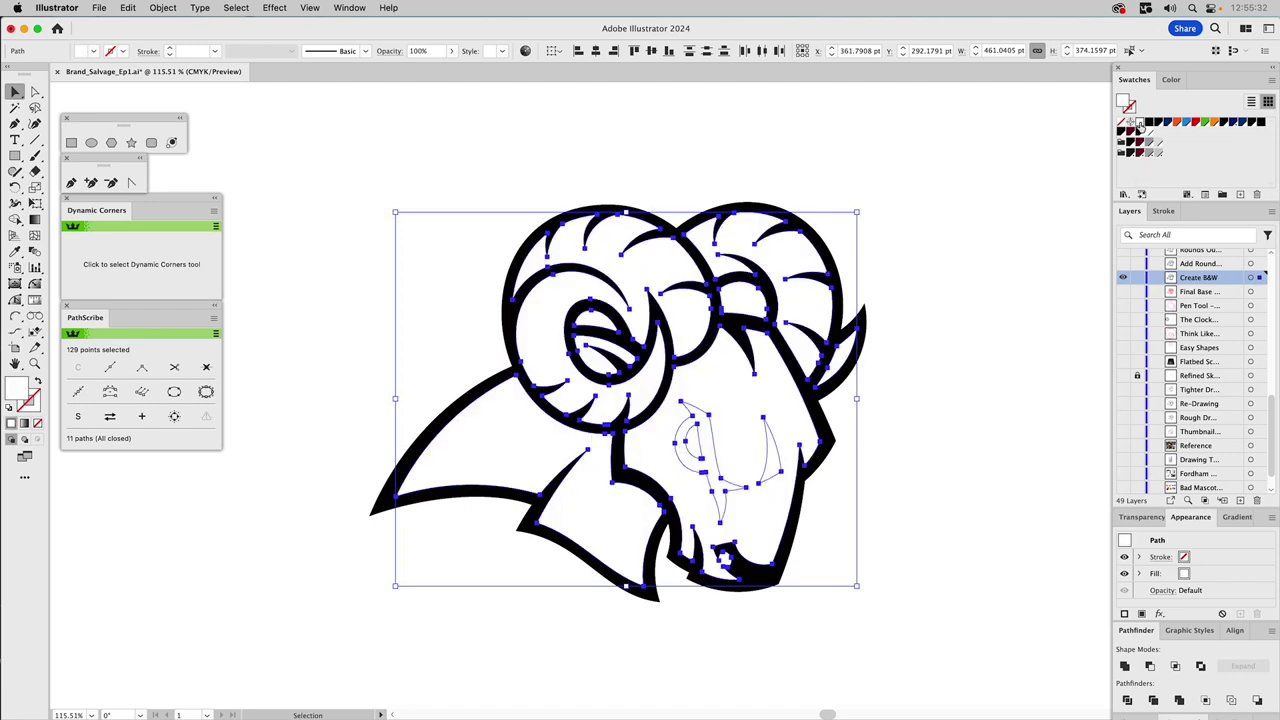
{"action": "left_click", "coordinate": [981, 267]}
- Combine the white shapes inside the front horn's spiral and the rear horn's curl into one compound path
{"action": "left_click", "coordinate": [603, 322]}
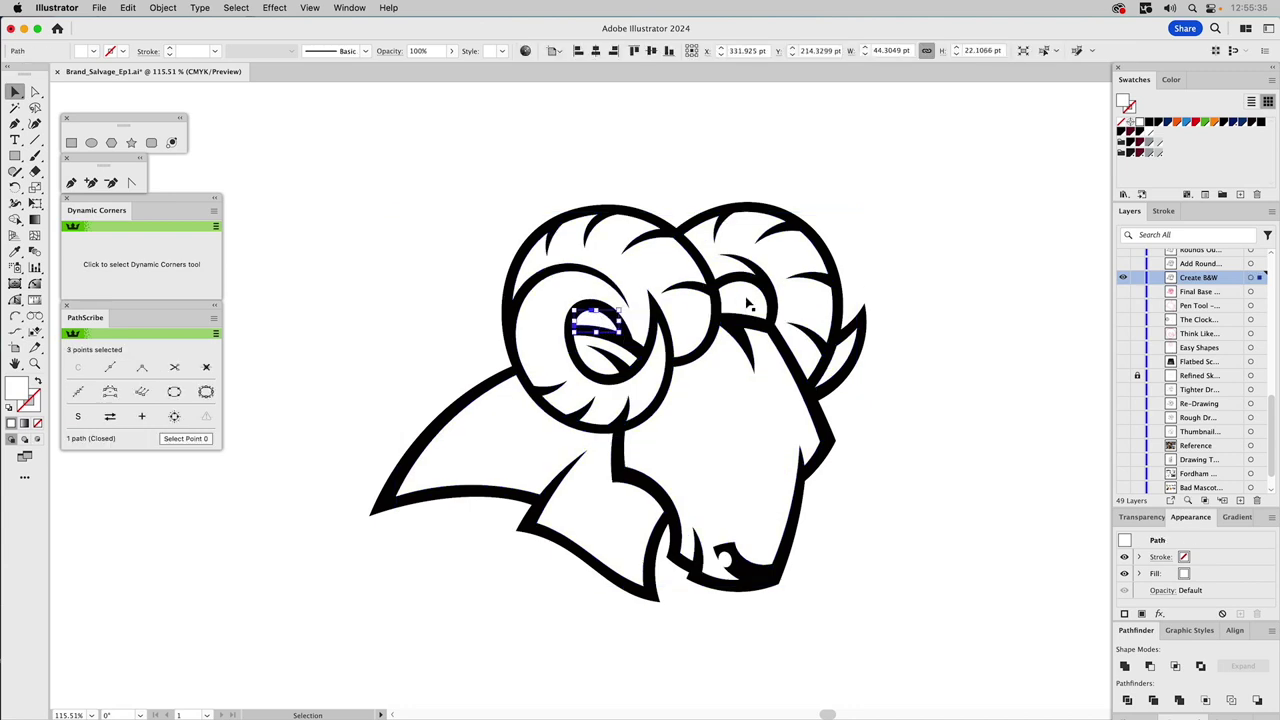
{"action": "left_click", "coordinate": [740, 303], "text": "shift"}
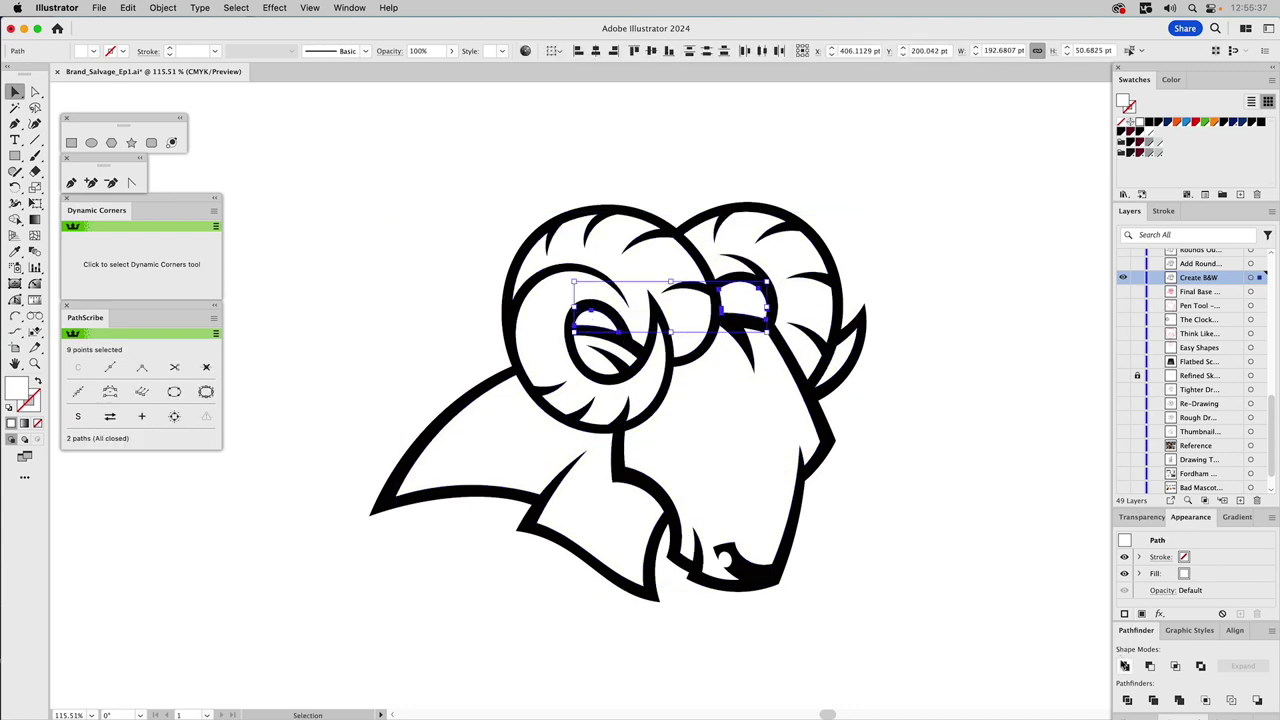
{"action": "key", "text": "super+g"}
{"action": "left_click", "coordinate": [1124, 664]}
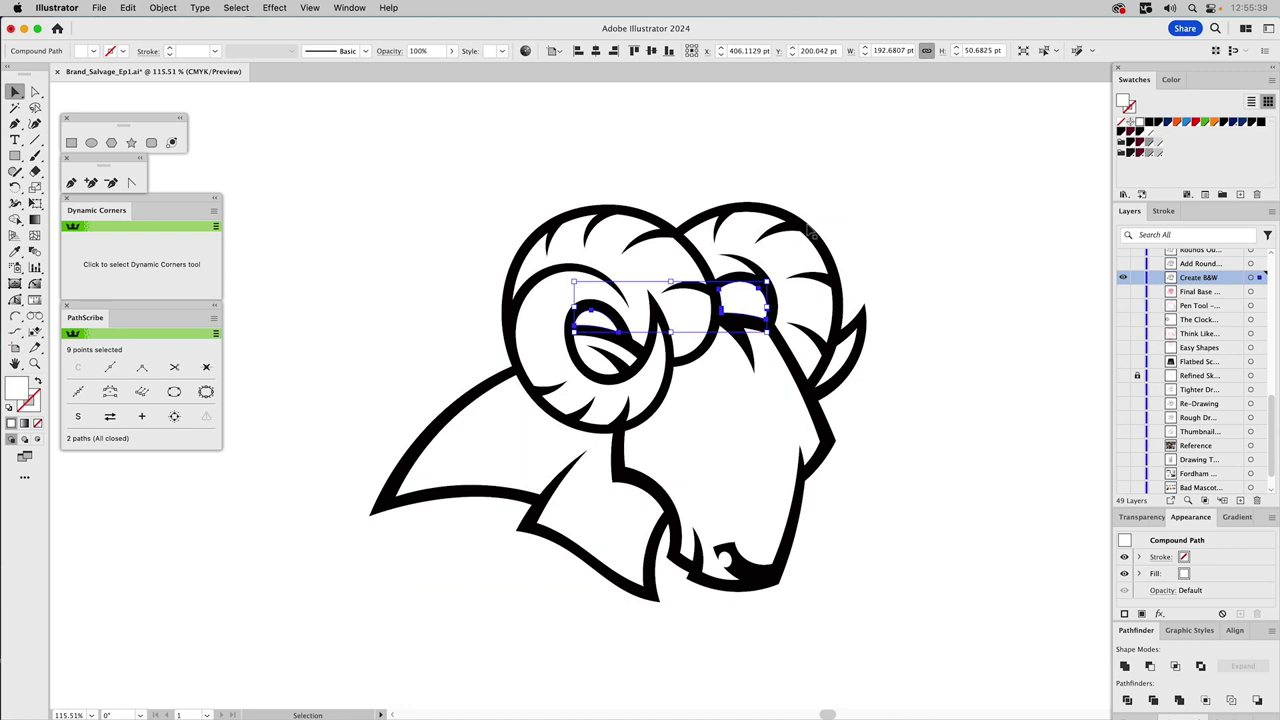
- Cut the compound path inside the horn curls out of the black ram silhouette with Minus Front
{"action": "left_click", "coordinate": [812, 230], "text": "shift"}
{"action": "left_click", "coordinate": [1149, 665]}
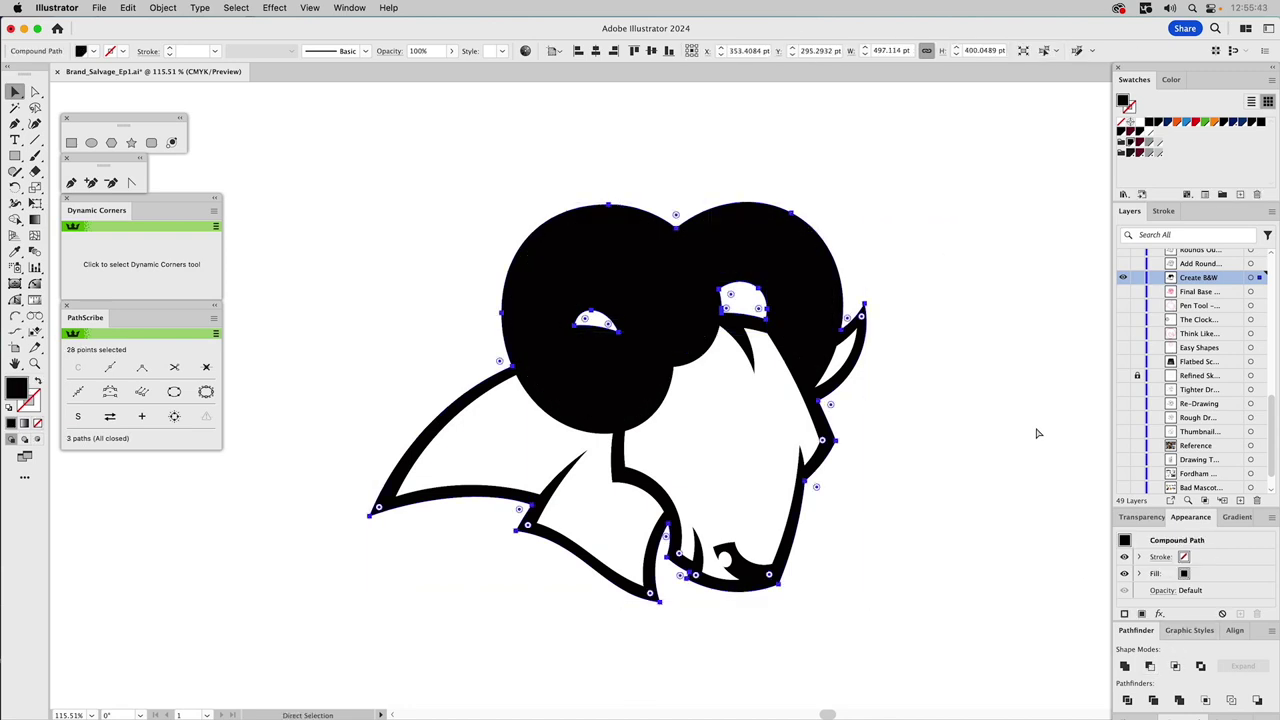
- Delete the black silhouette to examine the white shapes that remain, and undo the deletion
{"action": "key", "text": "Delete"}
{"action": "left_click_drag", "start_coordinate": [389, 190], "coordinate": [983, 654]}
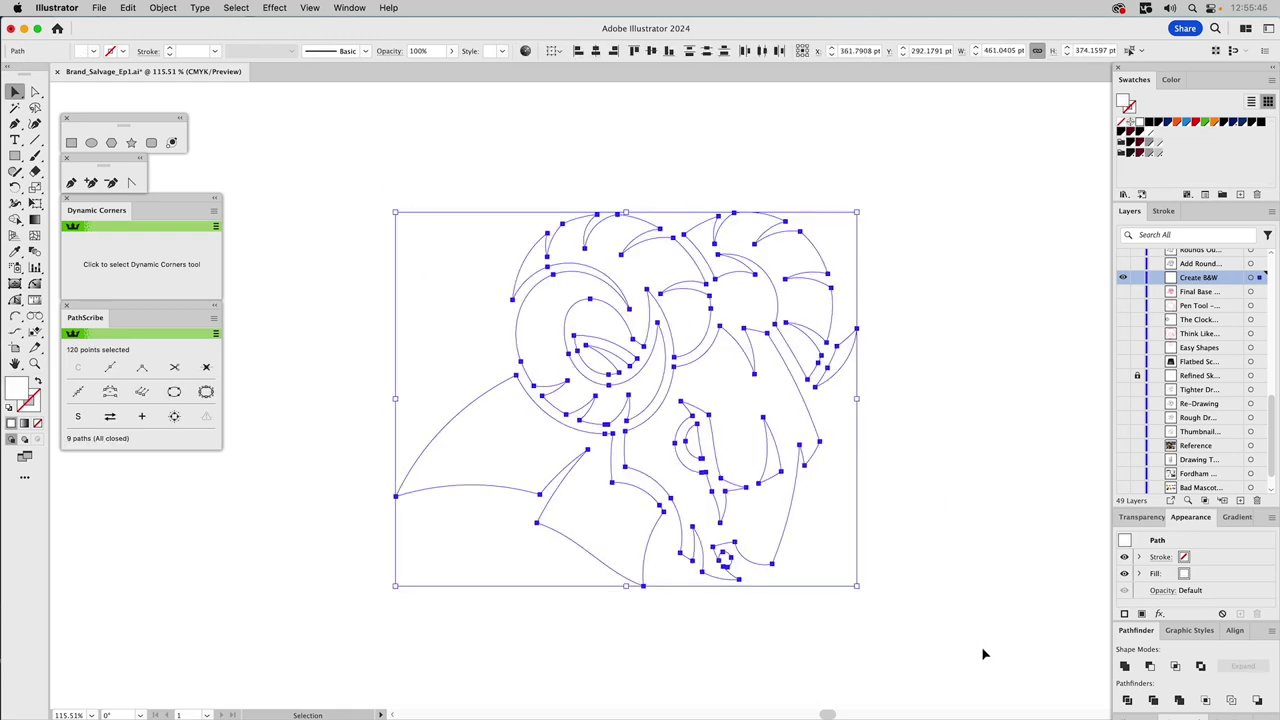
{"action": "key", "text": "super+z"}
{"action": "left_click", "coordinate": [983, 450]}
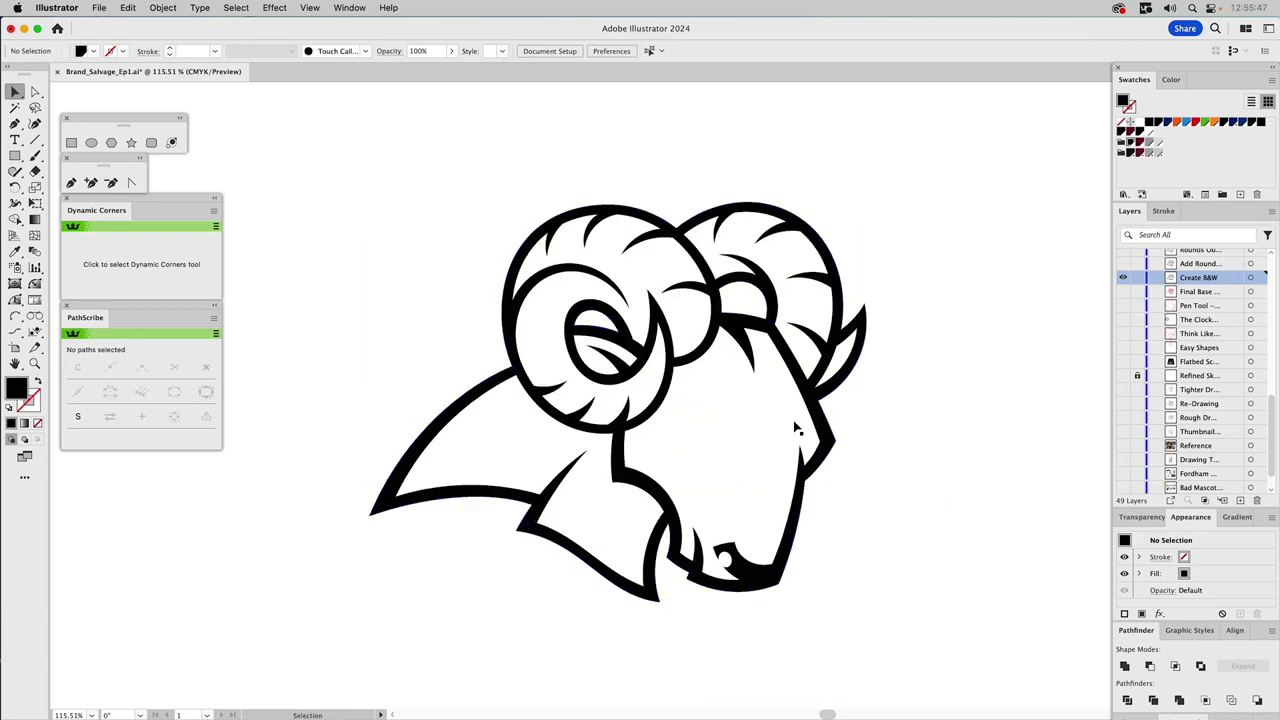
- Unite the ram's eye shape and the facial accent shape beside it, and fill the result with orange
{"action": "left_click", "coordinate": [713, 421]}
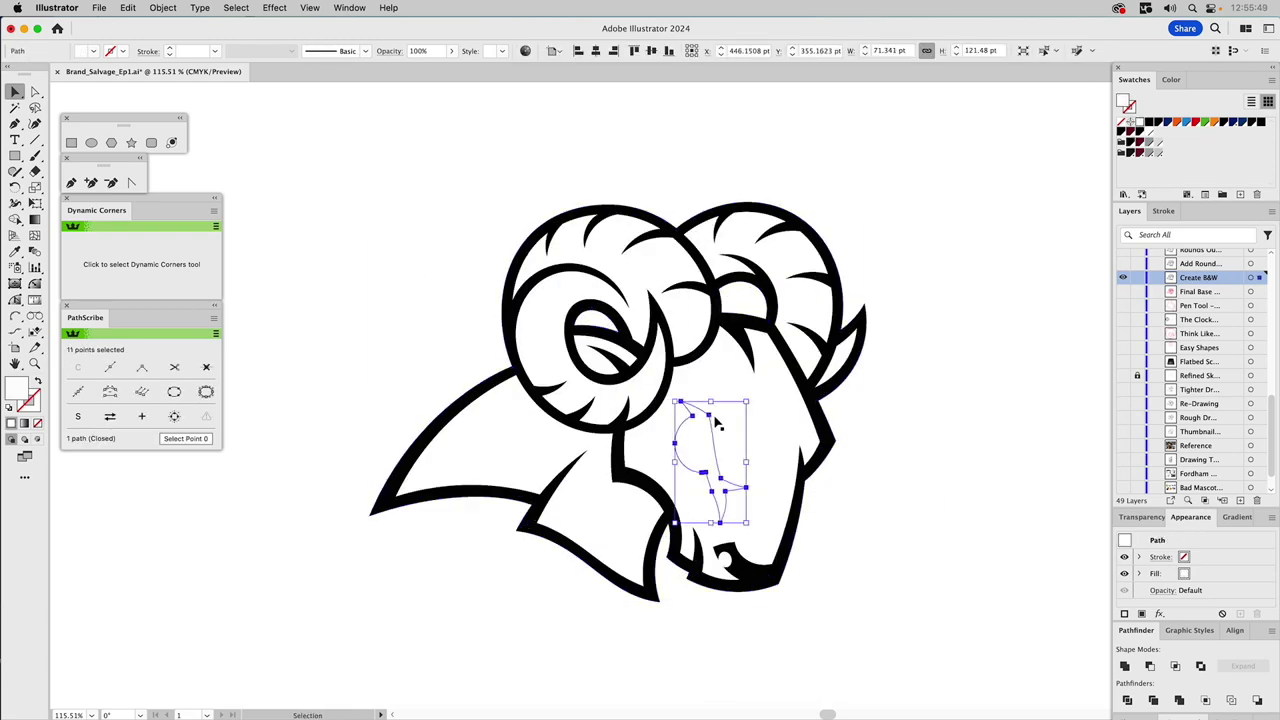
{"action": "left_click", "coordinate": [779, 478], "text": "shift"}
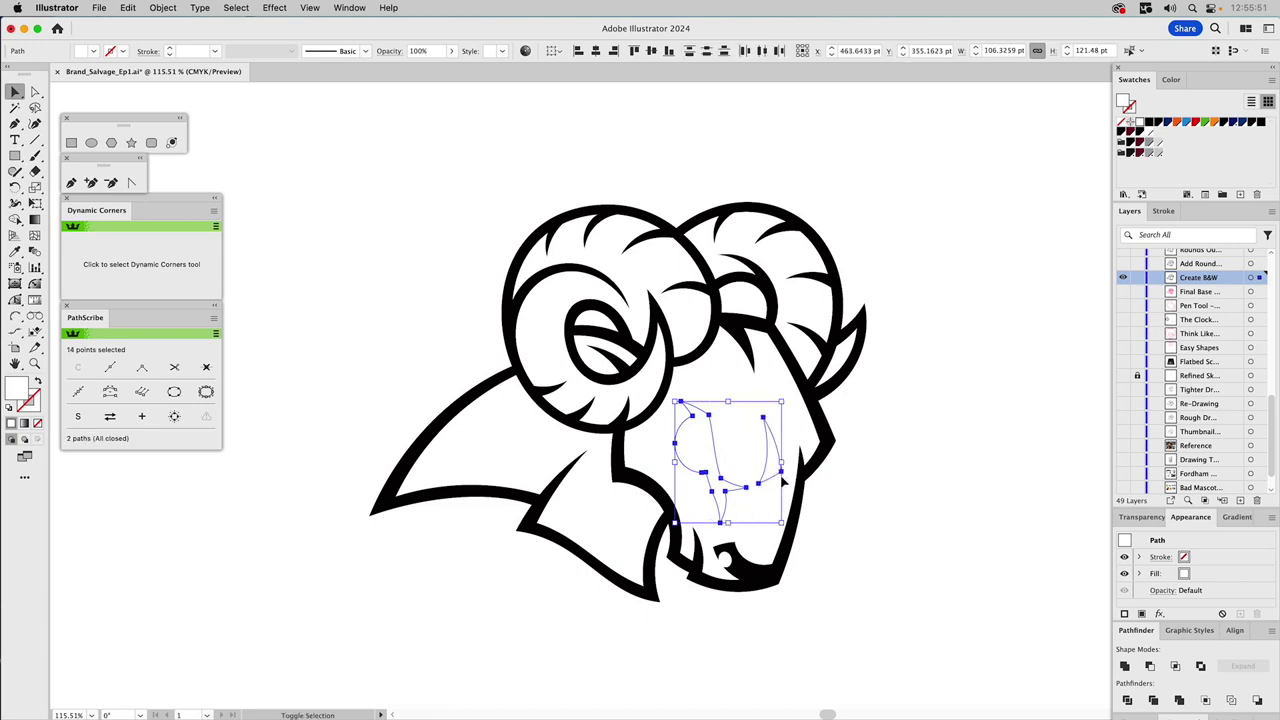
{"action": "left_click", "coordinate": [1125, 666]}
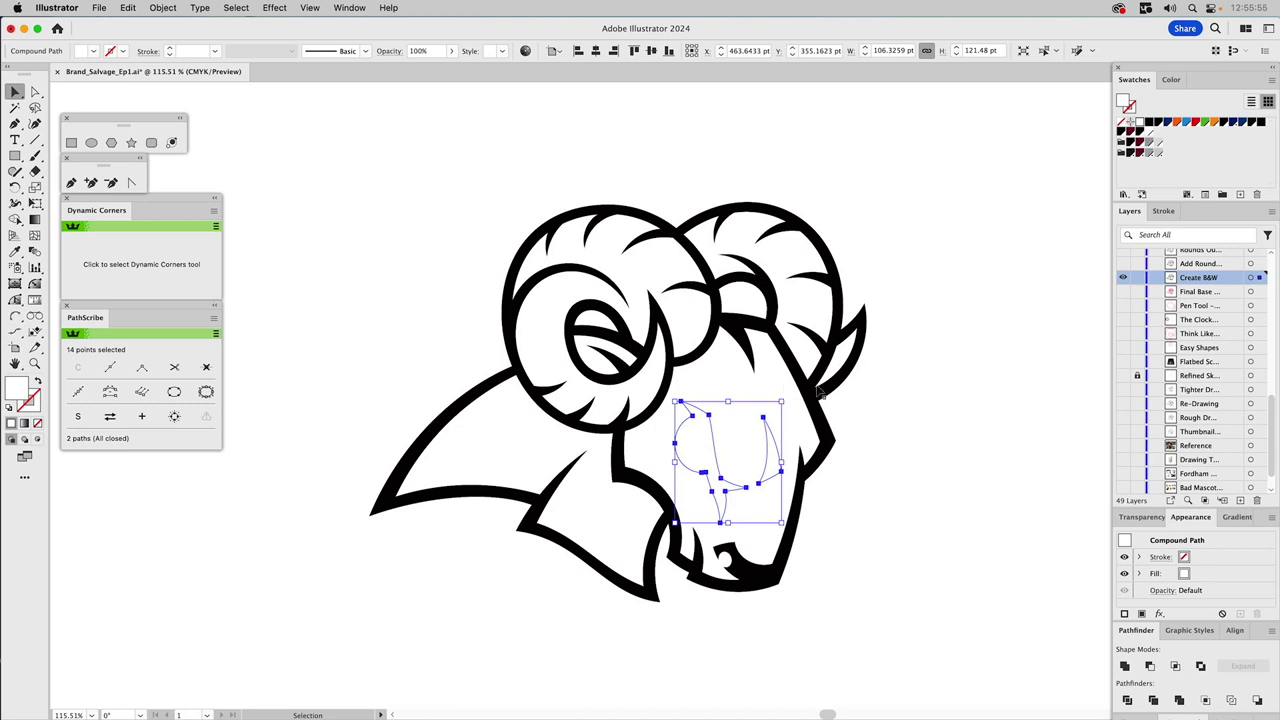
{"action": "left_click", "coordinate": [1177, 122]}
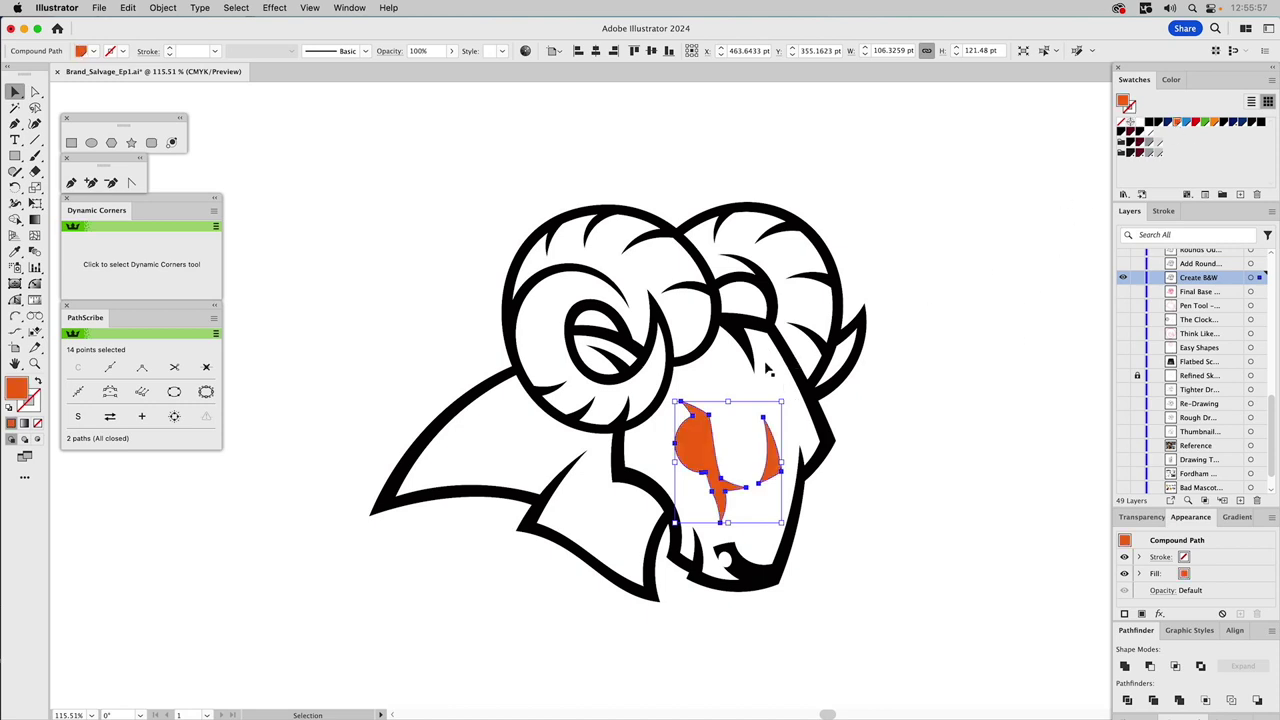
- Cut the orange eye and accent shapes out of the white face shape with Minus Front
{"action": "left_click", "coordinate": [771, 369], "text": "shift"}
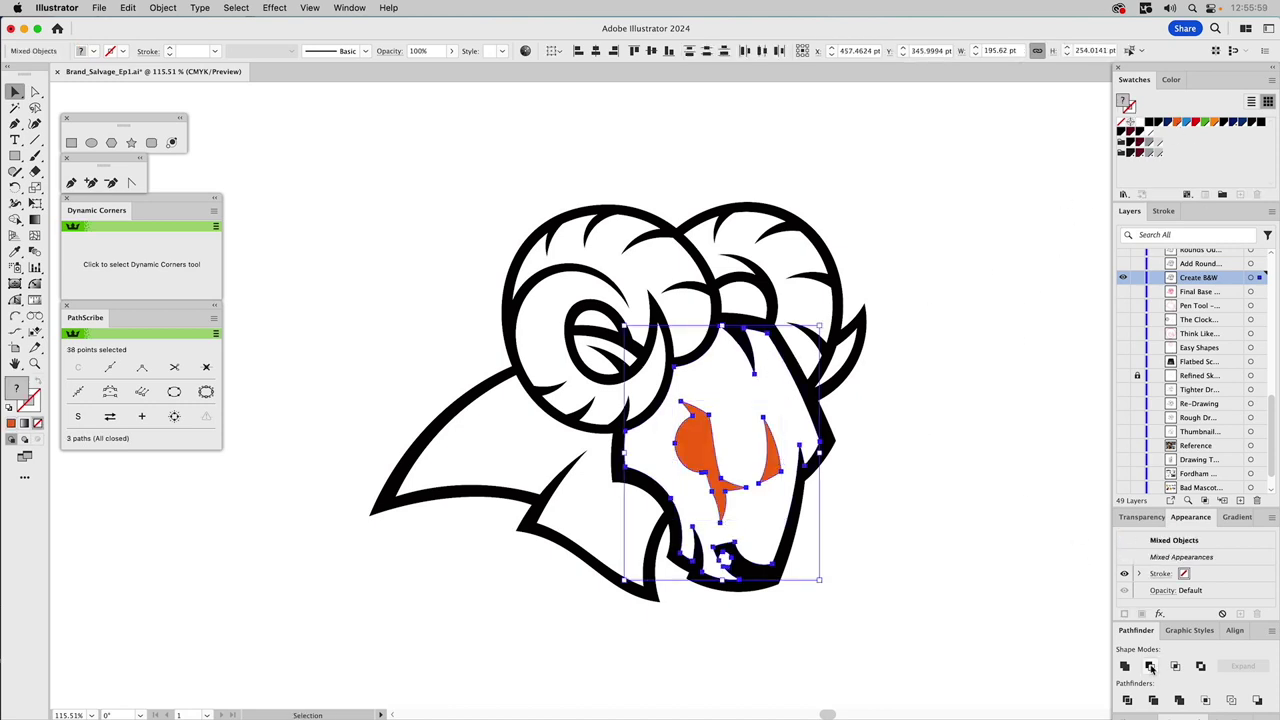
{"action": "left_click", "coordinate": [1149, 667]}
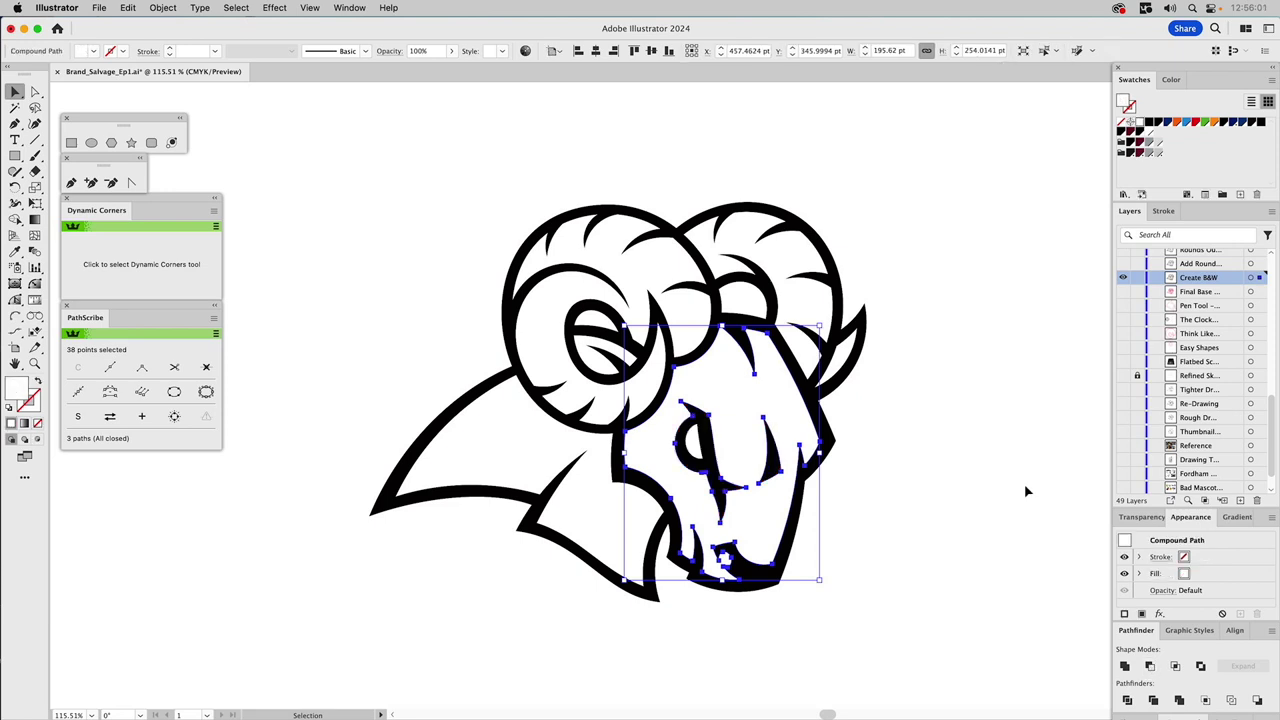
{"action": "left_click", "coordinate": [966, 446]}
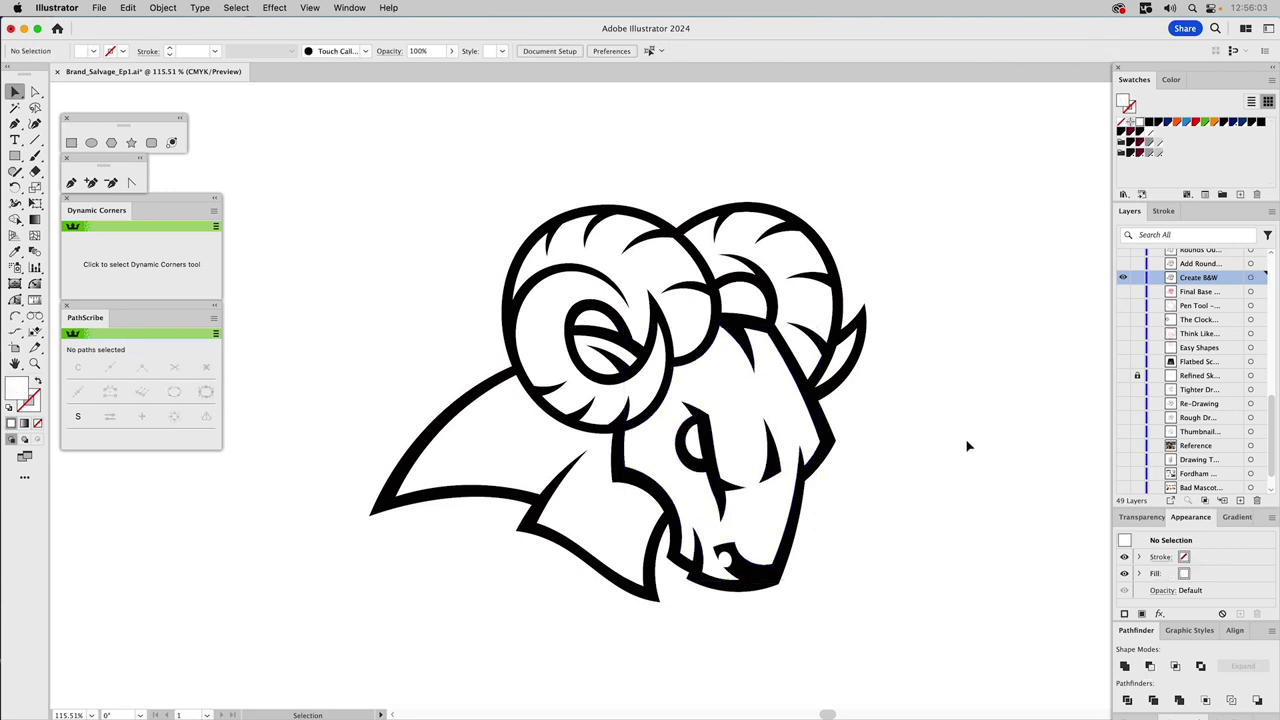
- Move the black silhouette away from the white shapes to check the holes cut into it, and undo the move
{"action": "left_click_drag", "start_coordinate": [866, 320], "coordinate": [965, 289]}
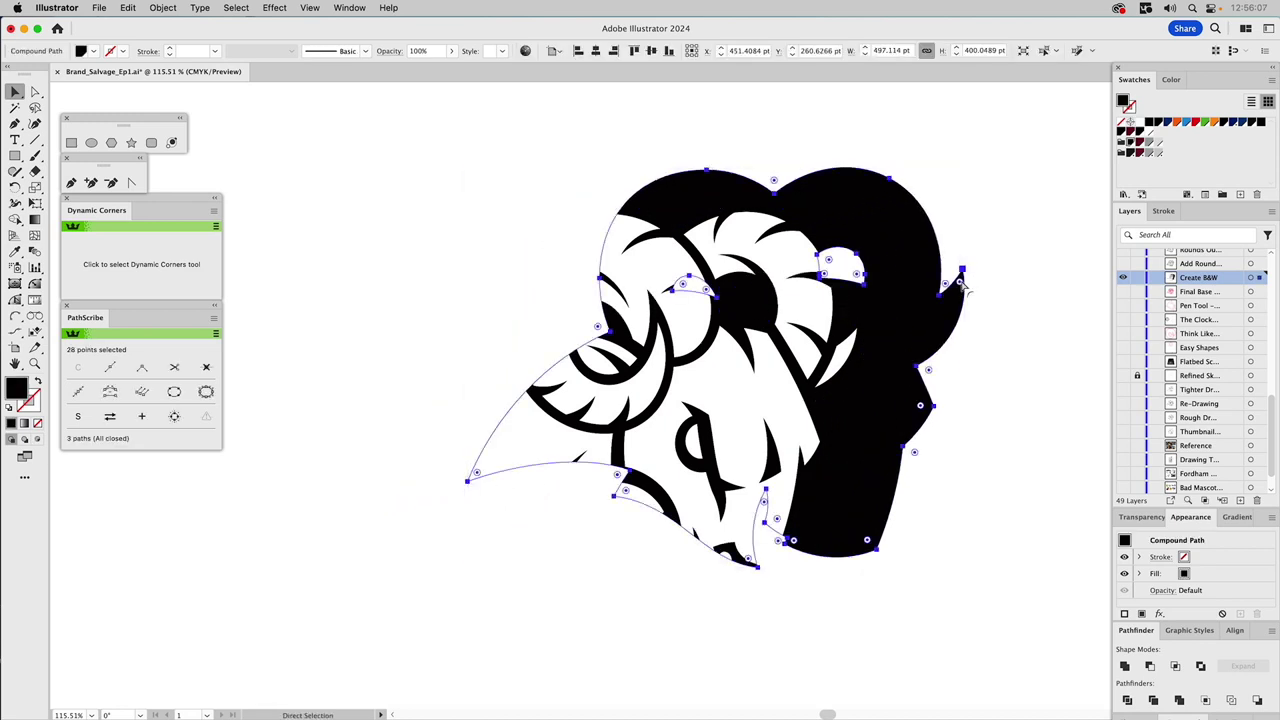
{"action": "key", "text": "super+z"}
{"action": "left_click", "coordinate": [1032, 322]}
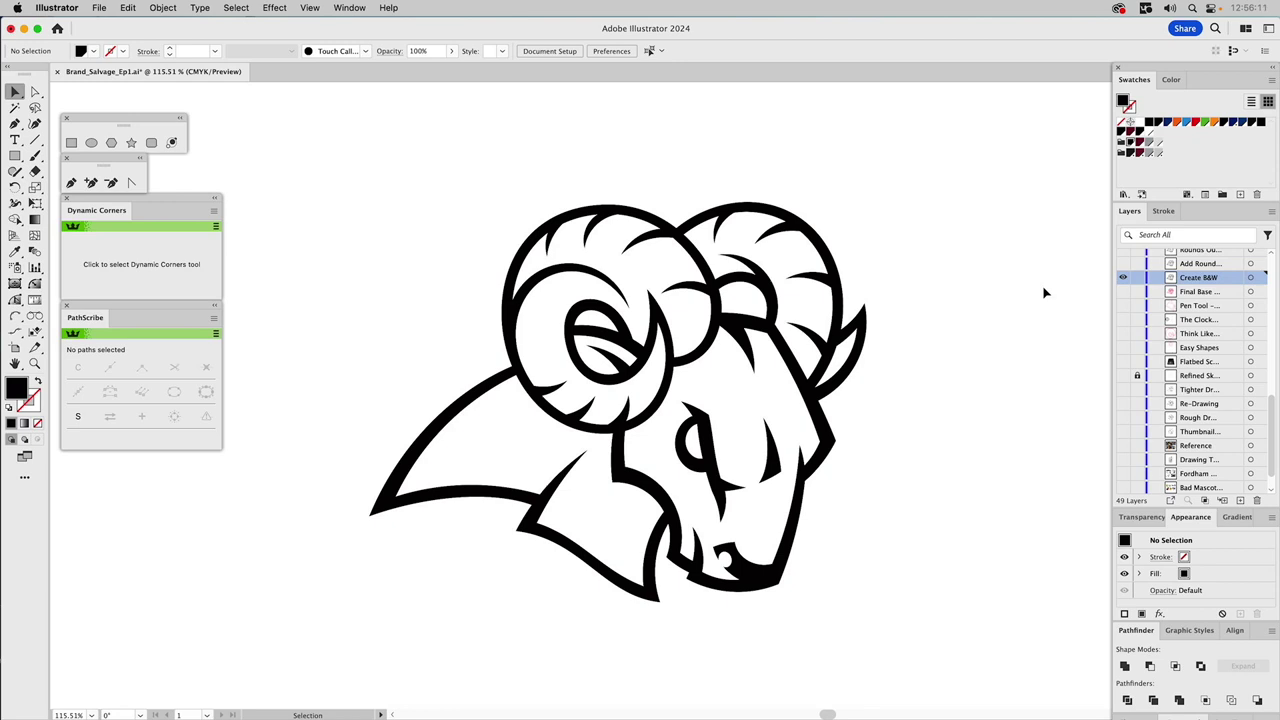
- Show the Add Round layer instead of Create B&W and make it the active layer for editing anchor points
{"action": "scroll", "coordinate": [1217, 264], "scroll_direction": "up", "scroll_amount": 3}
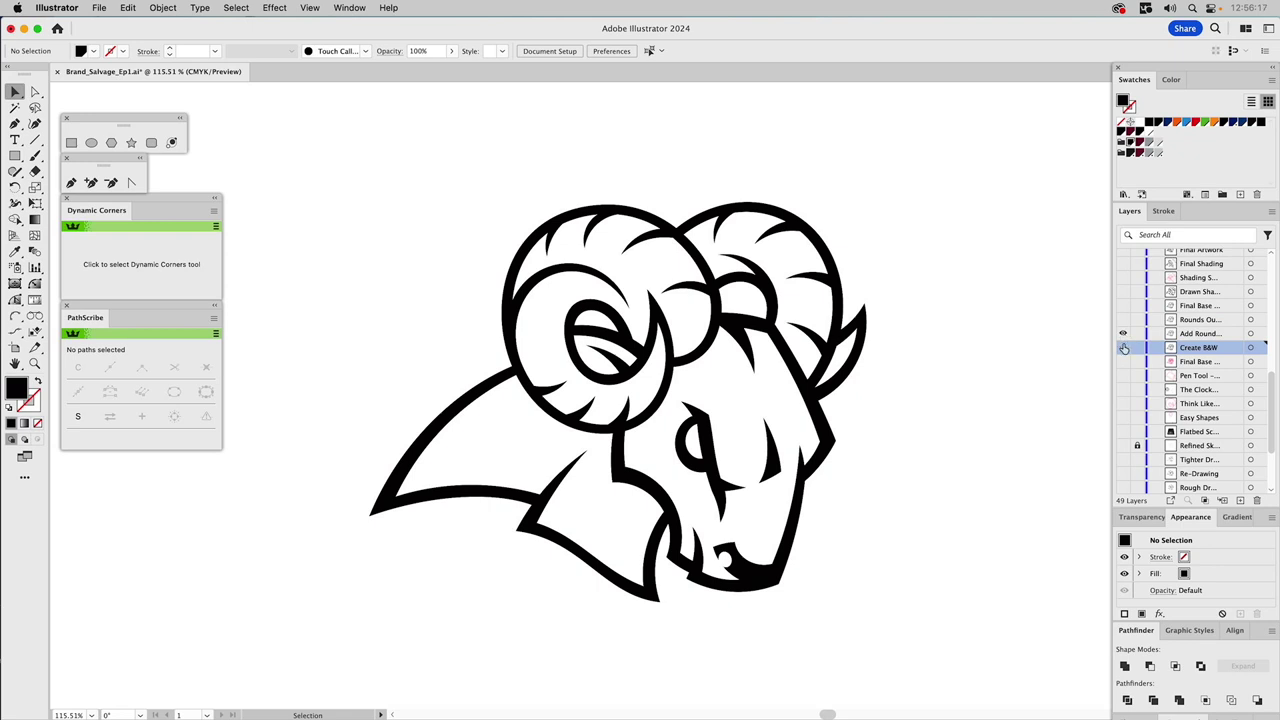
{"action": "left_click", "coordinate": [1193, 335]}
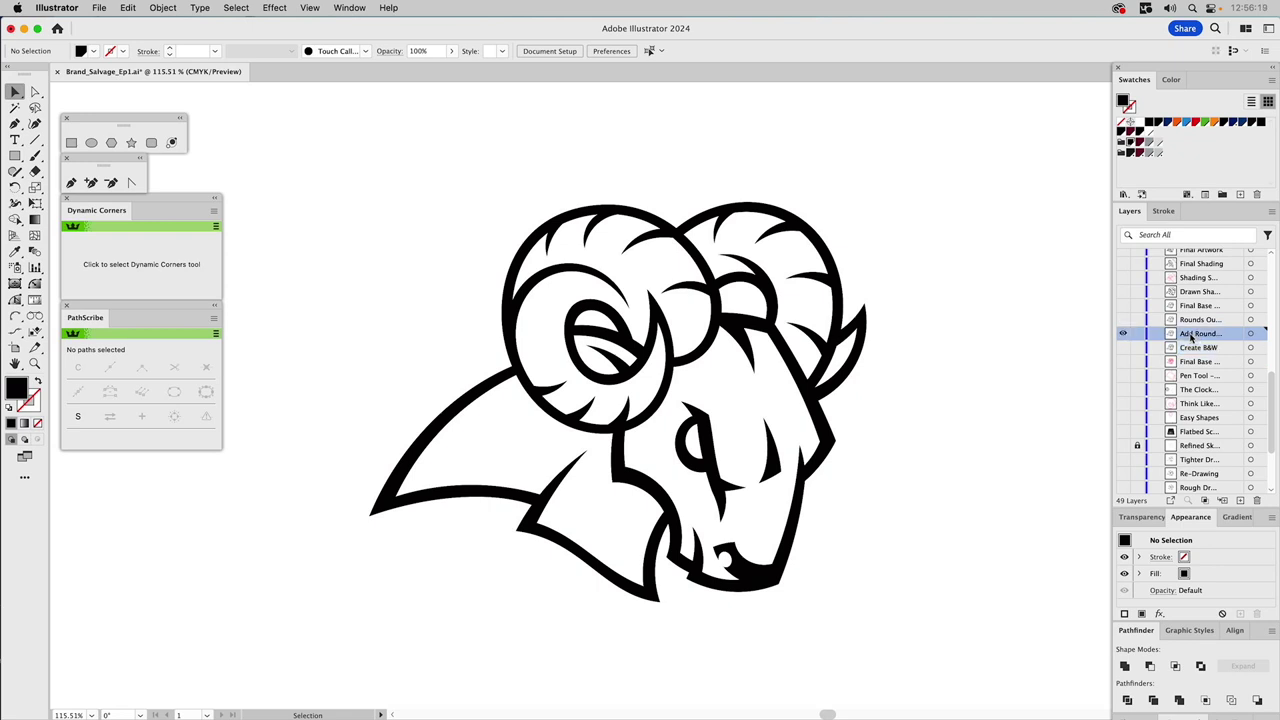
{"action": "left_click", "coordinate": [35, 364]}
{"action": "left_click_drag", "start_coordinate": [449, 381], "coordinate": [795, 650]}
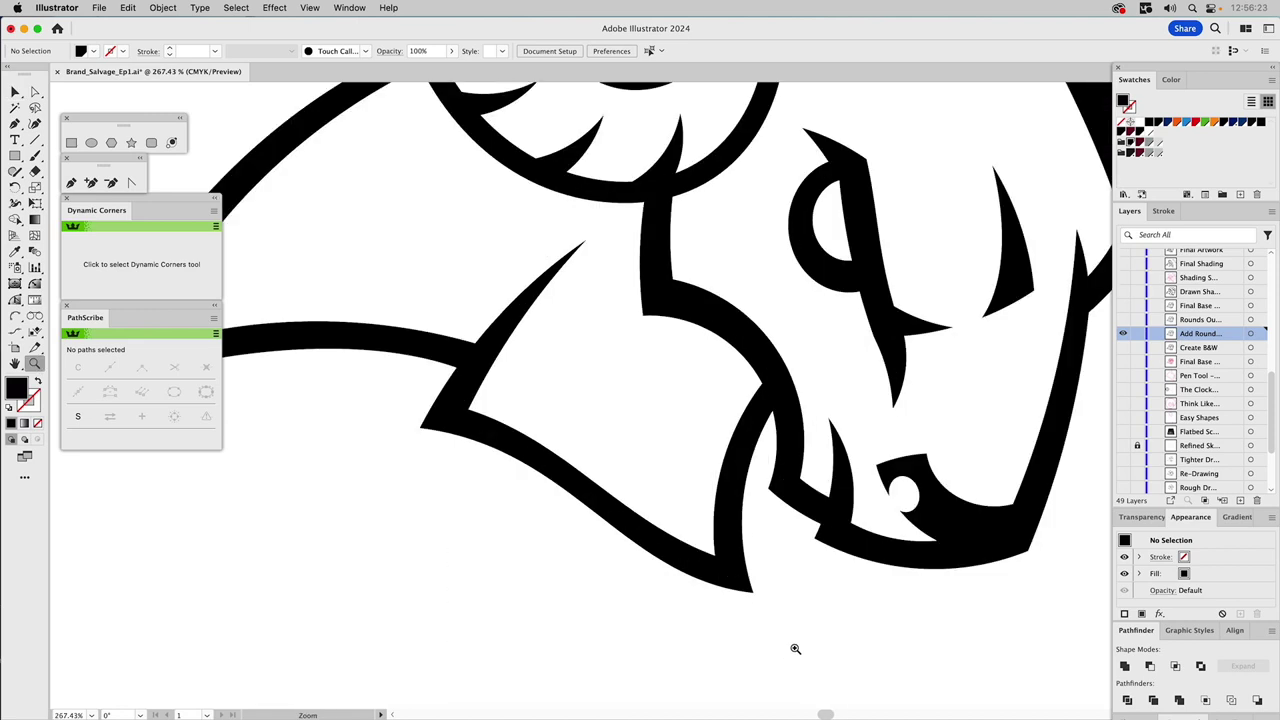
{"action": "key", "text": "a"}
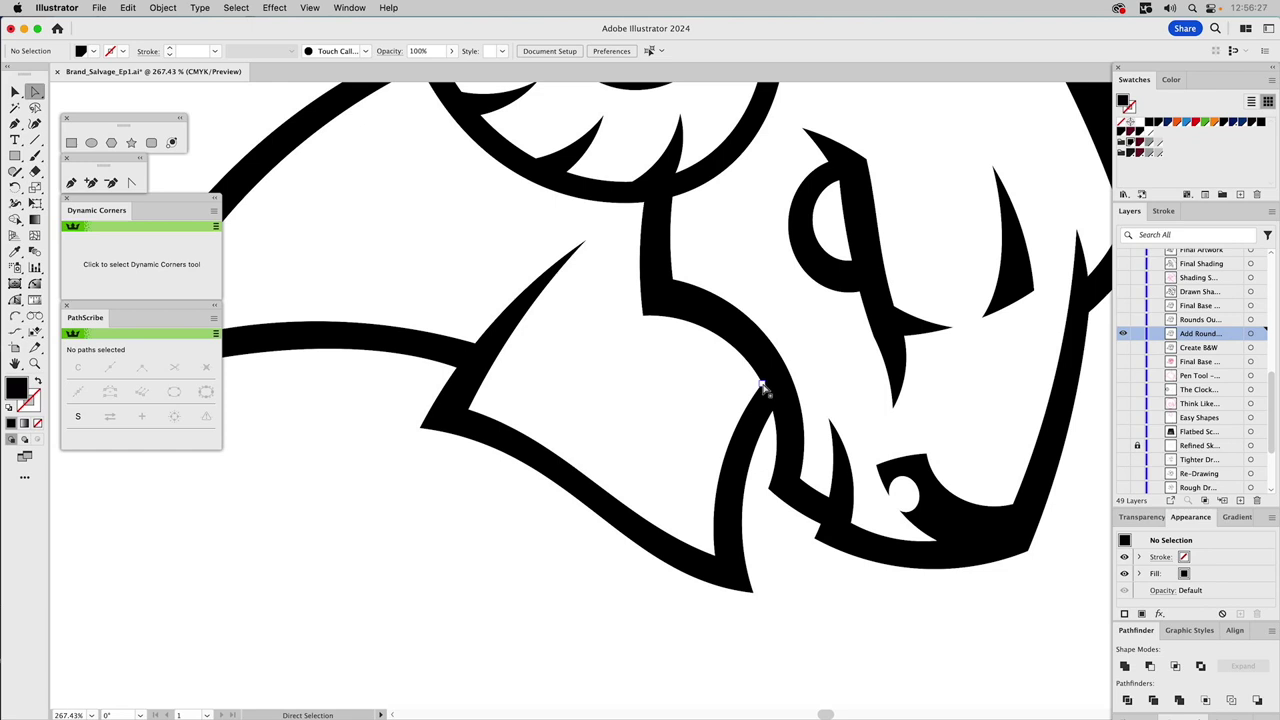
- Try to round the white neck shape's corner beside the jaw to a radius of about 10.8 pt
{"action": "left_click", "coordinate": [762, 386]}
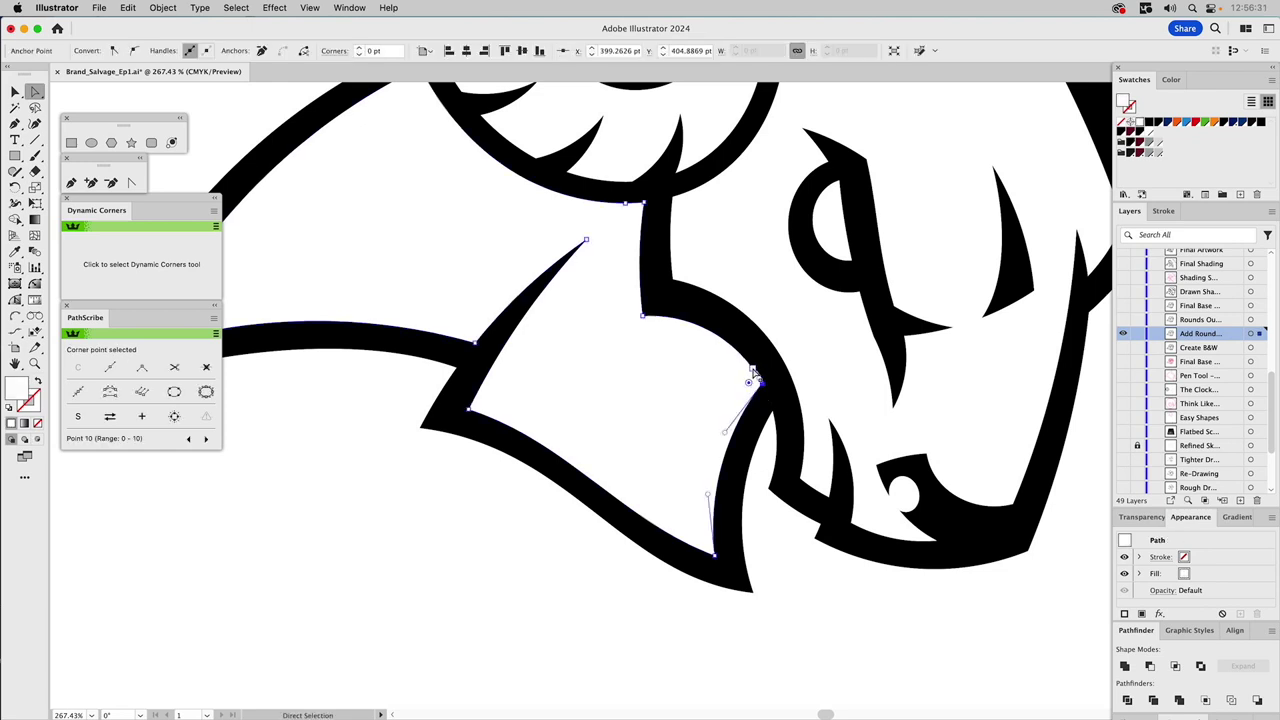
{"action": "left_click", "coordinate": [754, 371]}
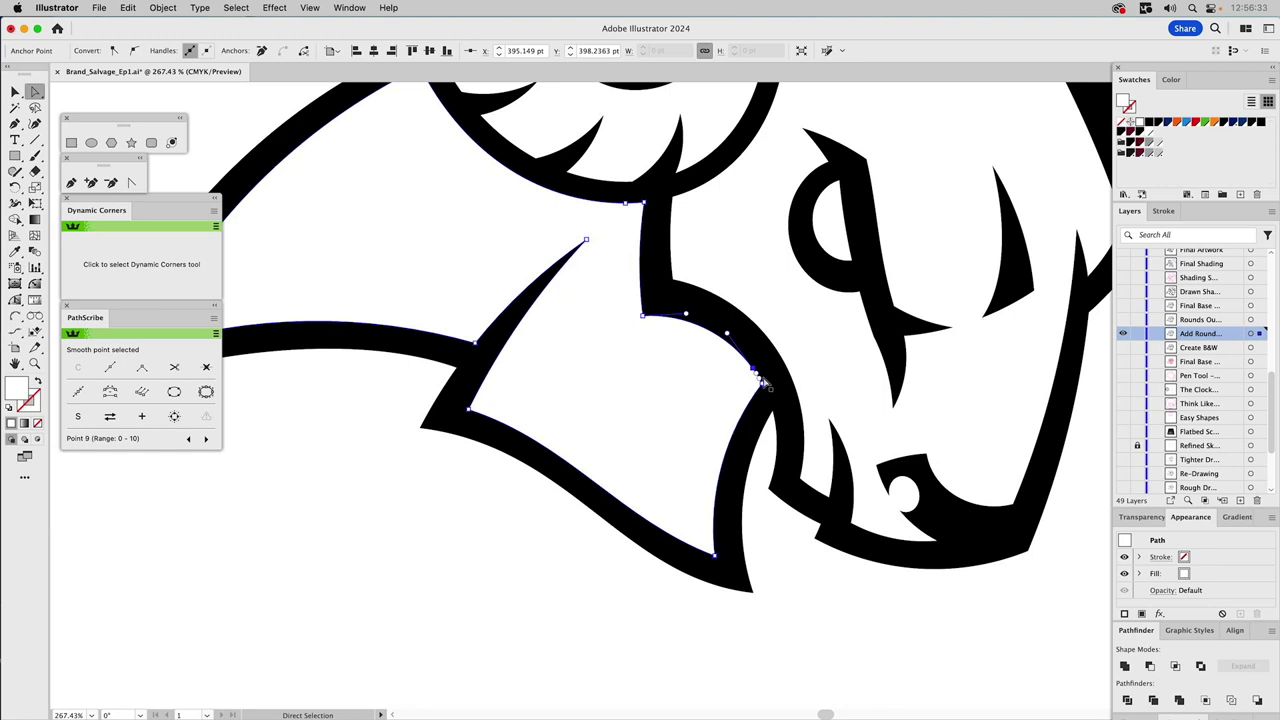
{"action": "left_click", "coordinate": [757, 386]}
{"action": "left_click_drag", "start_coordinate": [742, 388], "coordinate": [732, 388]}
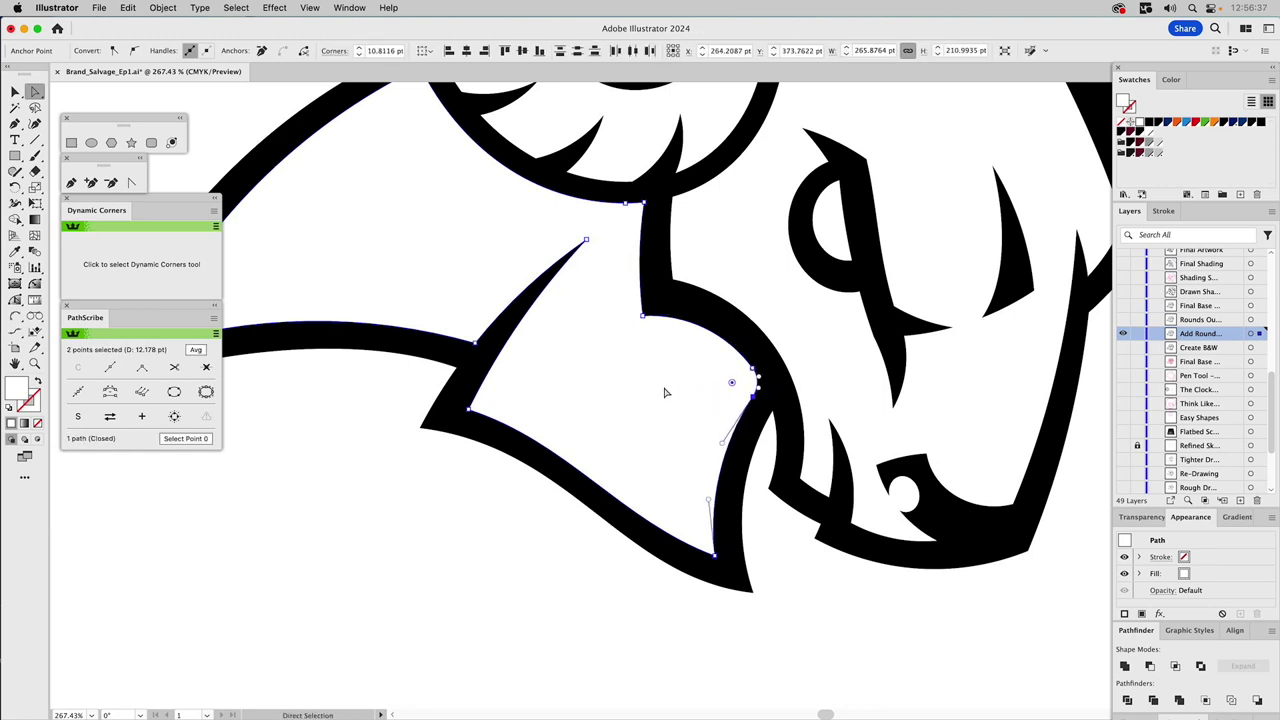
{"action": "left_click", "coordinate": [821, 593]}
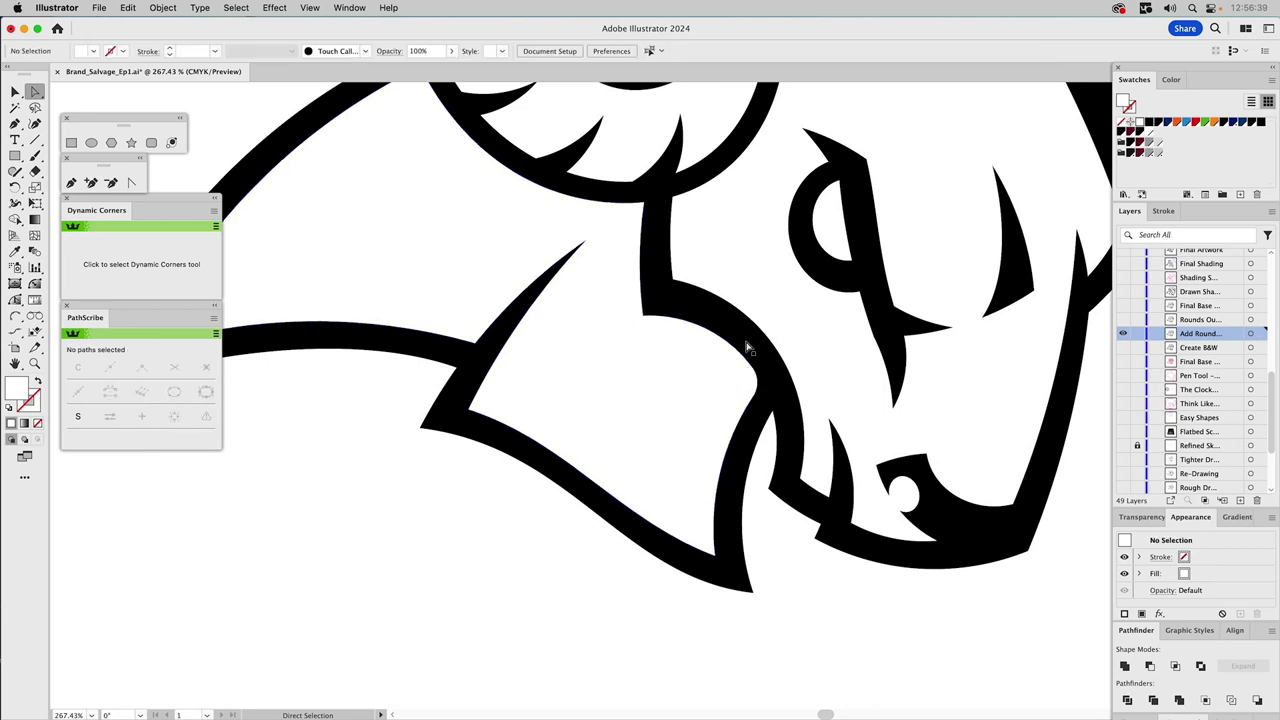
{"action": "left_click", "coordinate": [772, 410]}
{"action": "left_click", "coordinate": [785, 563]}
- Try removing the smooth anchor point just above the neck shape's jaw-side corner with PathScribe
{"action": "left_click", "coordinate": [755, 372]}
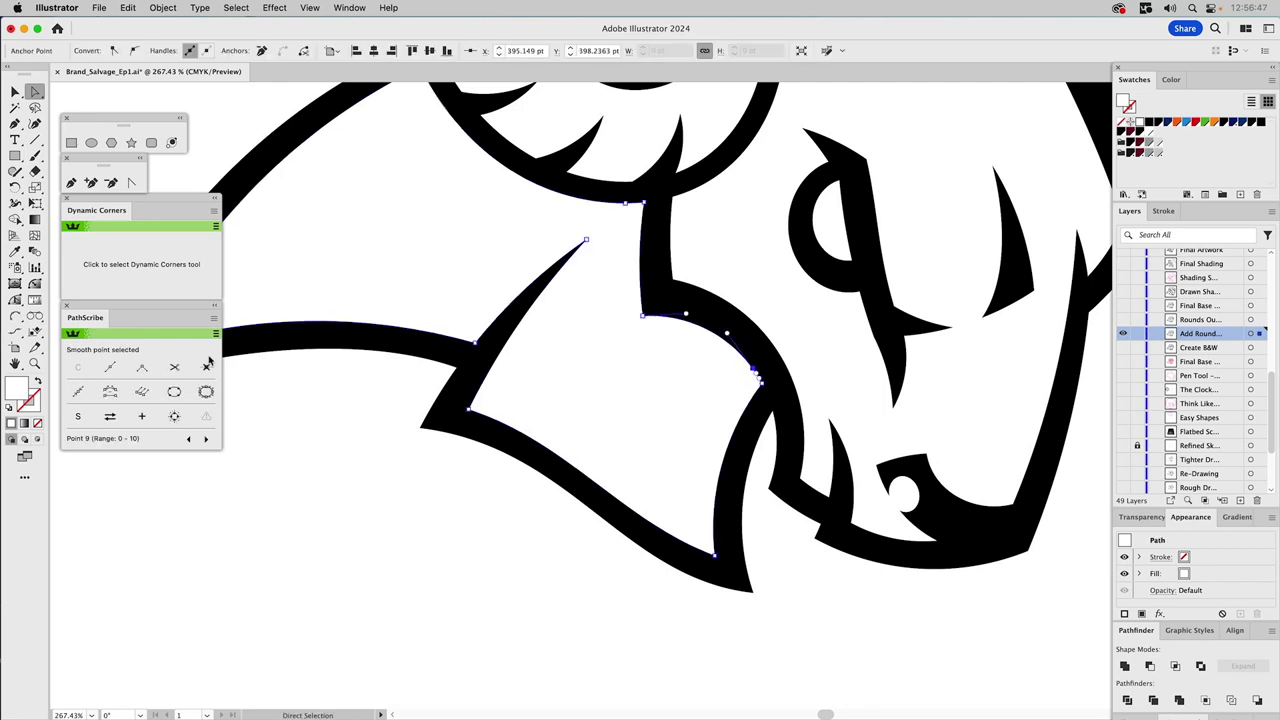
{"action": "left_click", "coordinate": [207, 368]}
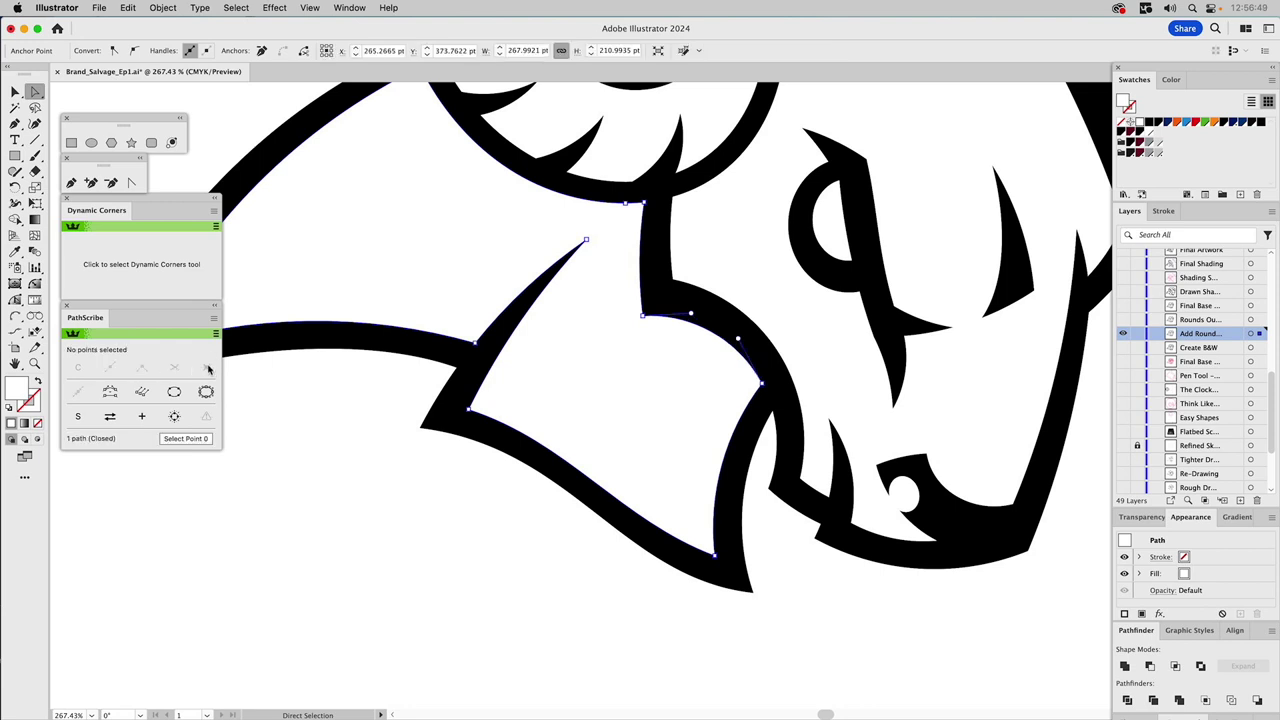
{"action": "left_click", "coordinate": [406, 528]}
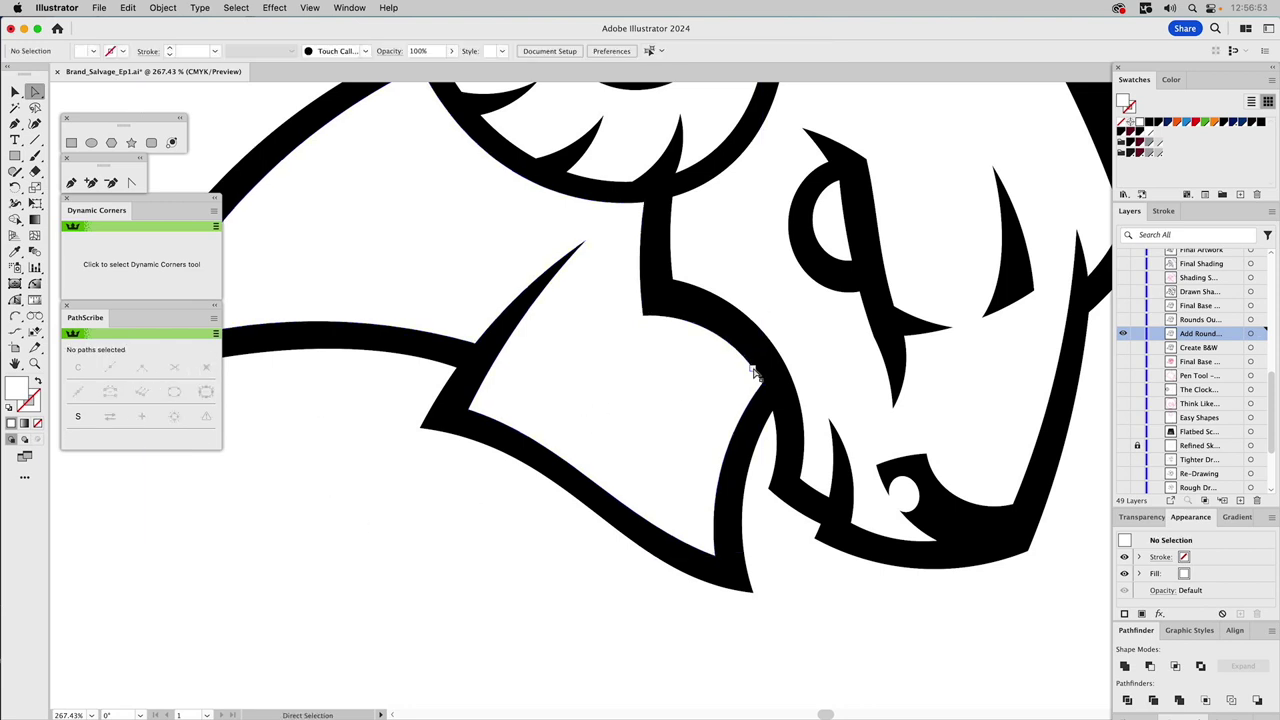
- Try Illustrator's standard removal of the selected smooth anchor beside the neck corner twice, undoing each removal
{"action": "left_click", "coordinate": [755, 372]}
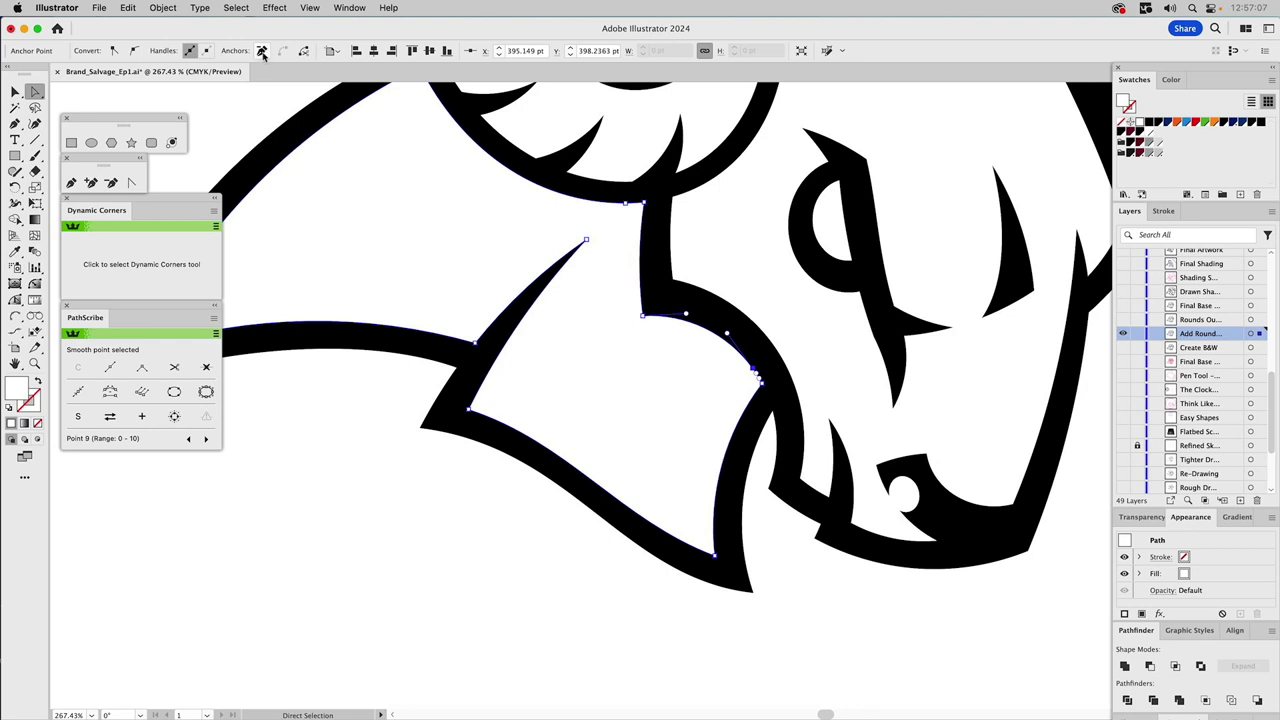
{"action": "left_click", "coordinate": [262, 51]}
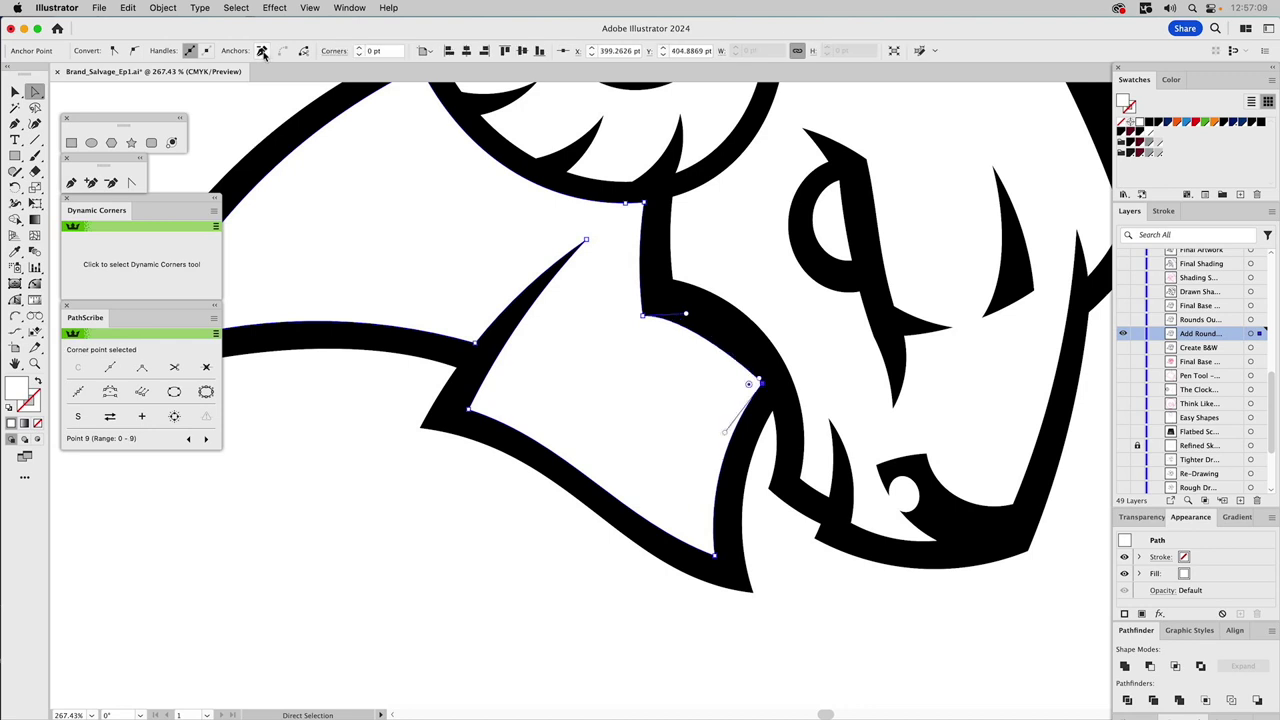
{"action": "key", "text": "super+z"}
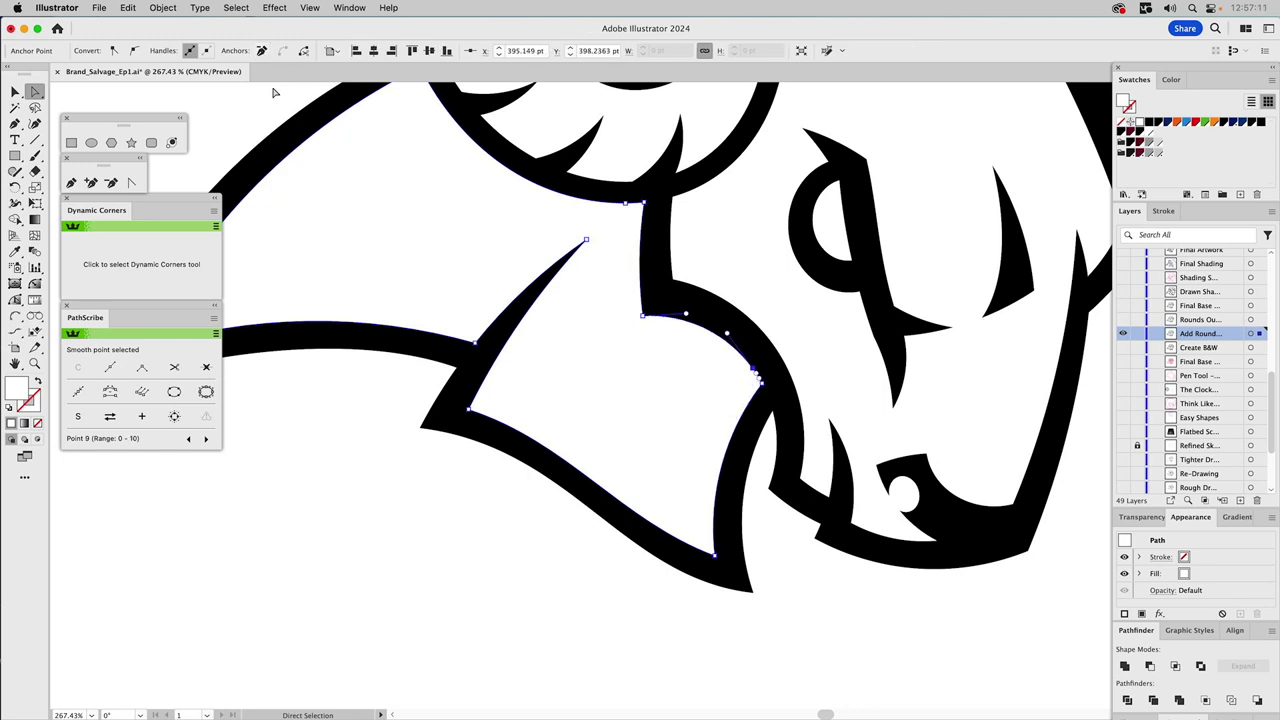
{"action": "left_click", "coordinate": [262, 51]}
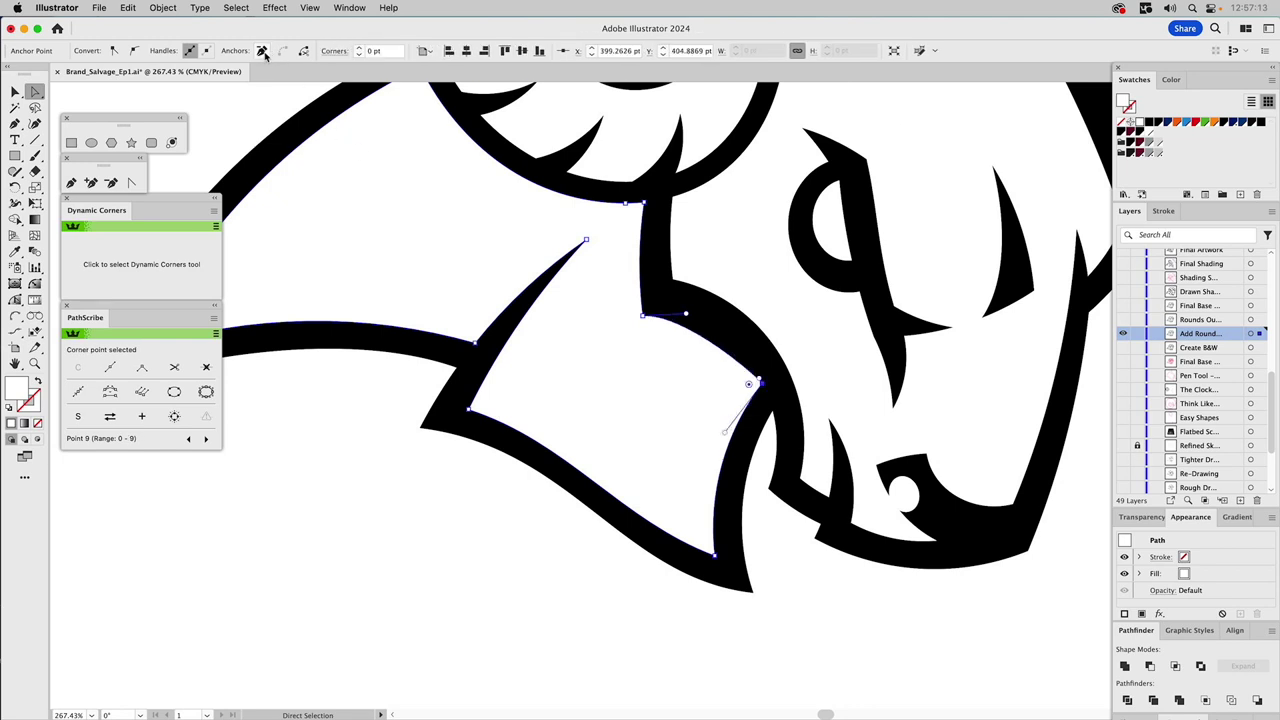
{"action": "key", "text": "super+z"}
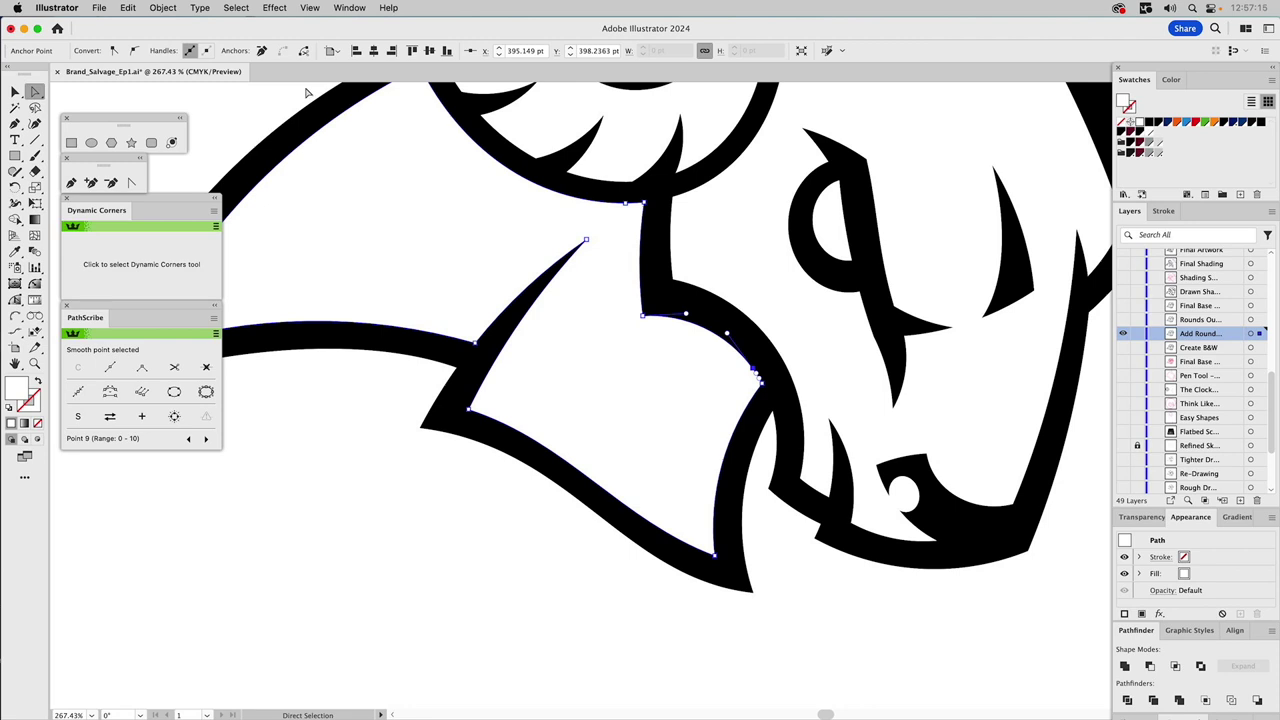
{"action": "left_click", "coordinate": [279, 485]}
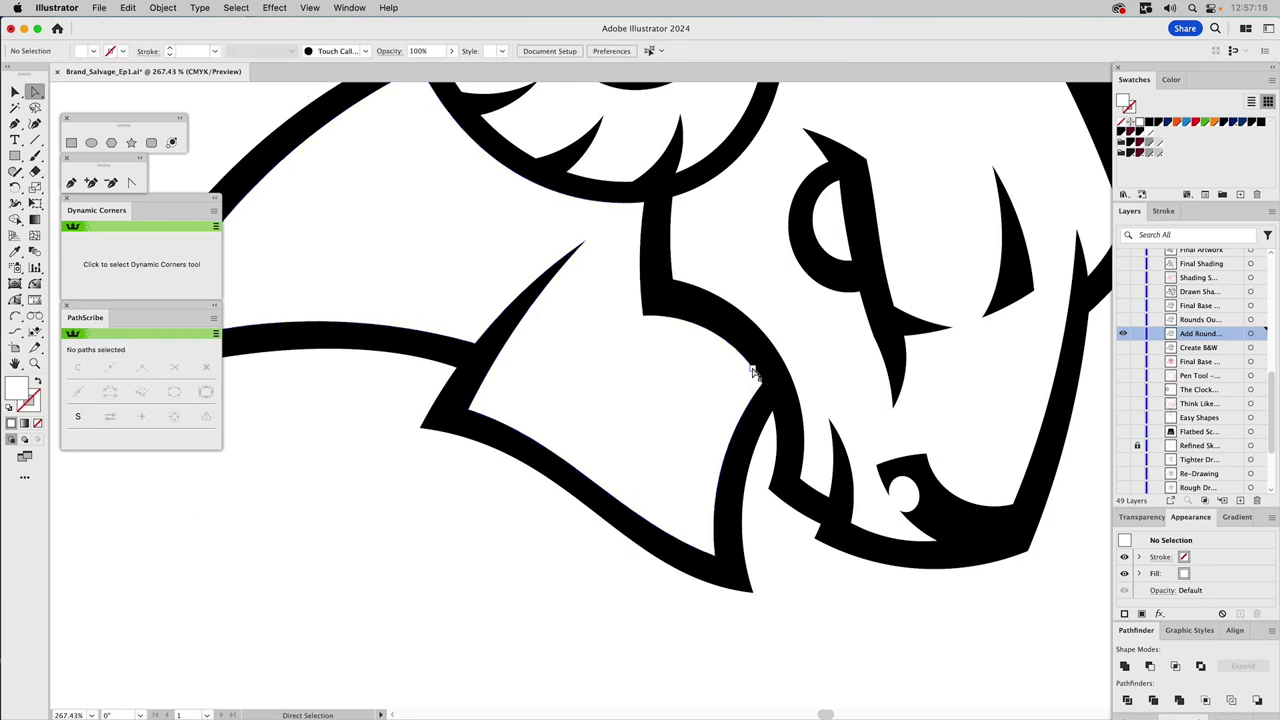
- Delete the smooth anchor point just above the neck shape's jaw-side corner with the Delete Anchor Point tool, preserving the curve
{"action": "left_click", "coordinate": [755, 372]}
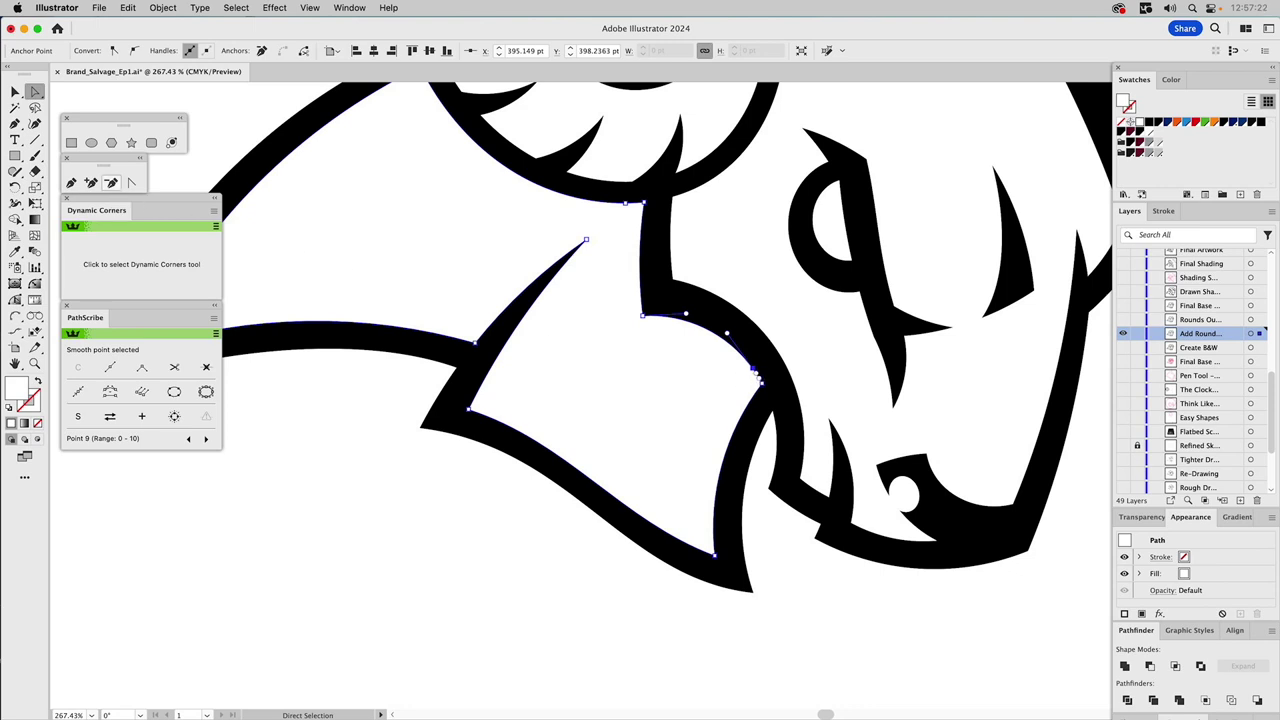
{"action": "left_click", "coordinate": [113, 188]}
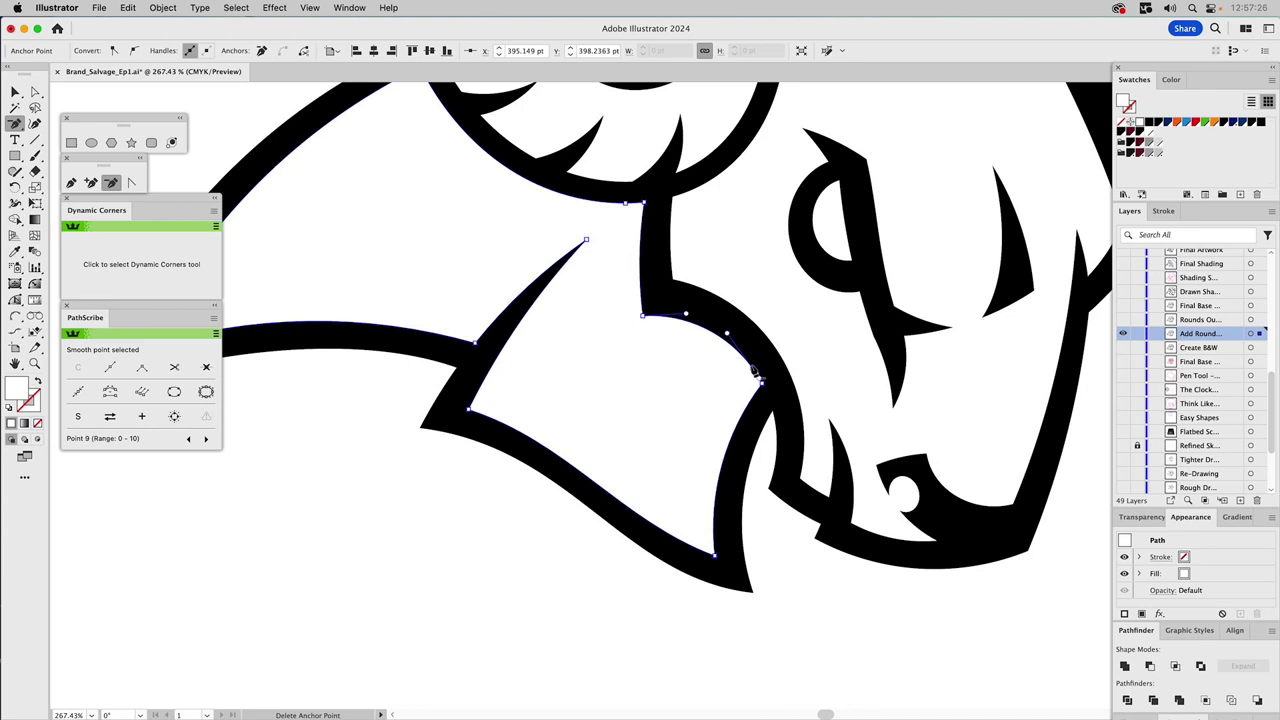
{"action": "left_click", "coordinate": [755, 372]}
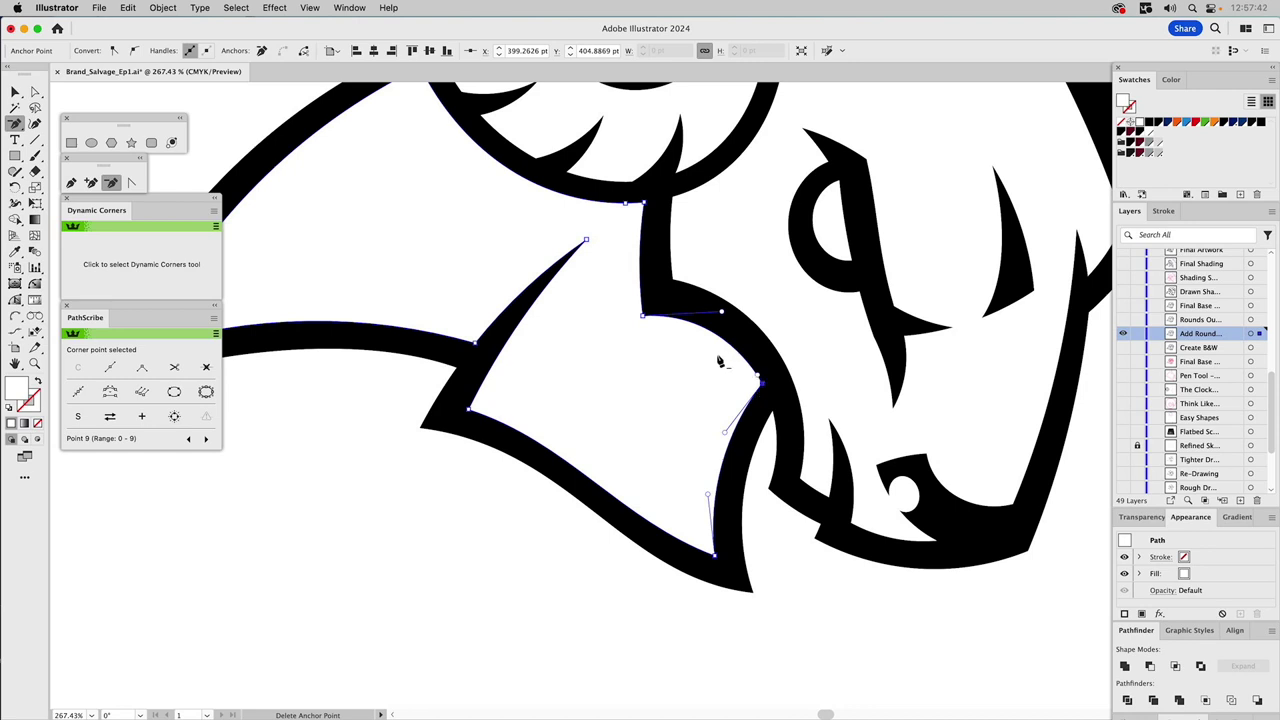
{"action": "left_click", "coordinate": [726, 364]}
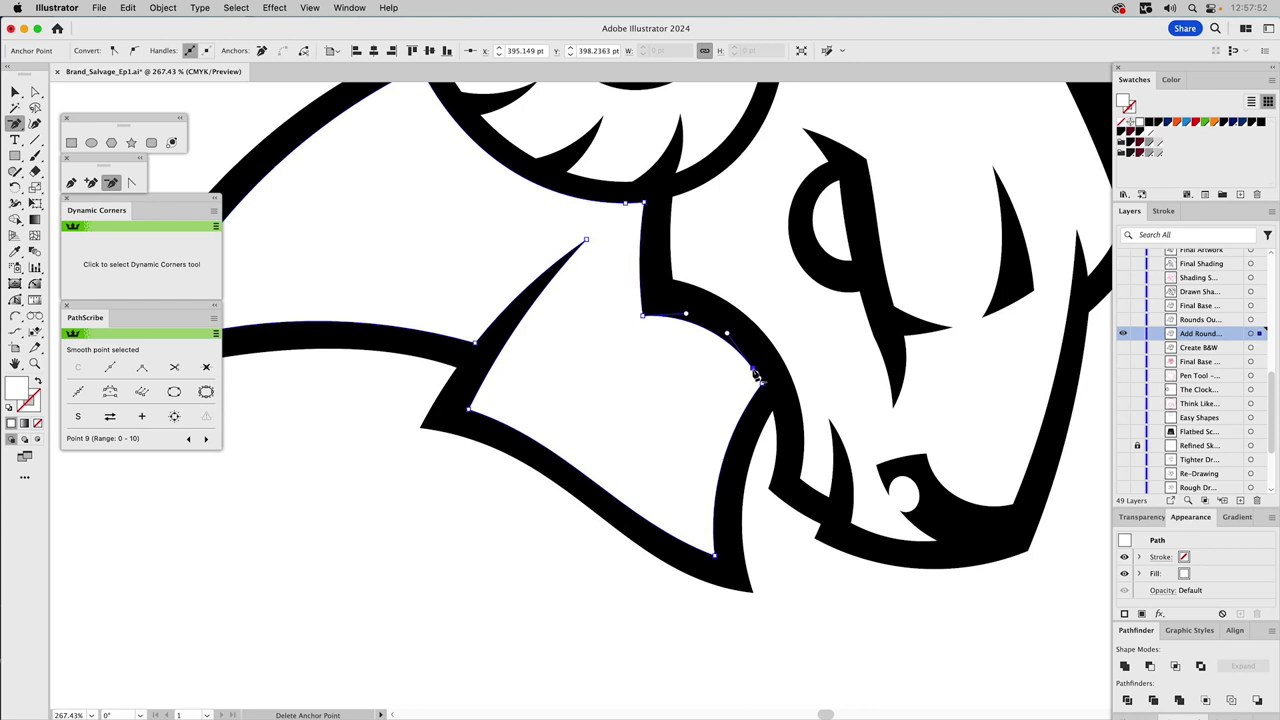
{"action": "left_click", "coordinate": [755, 373]}
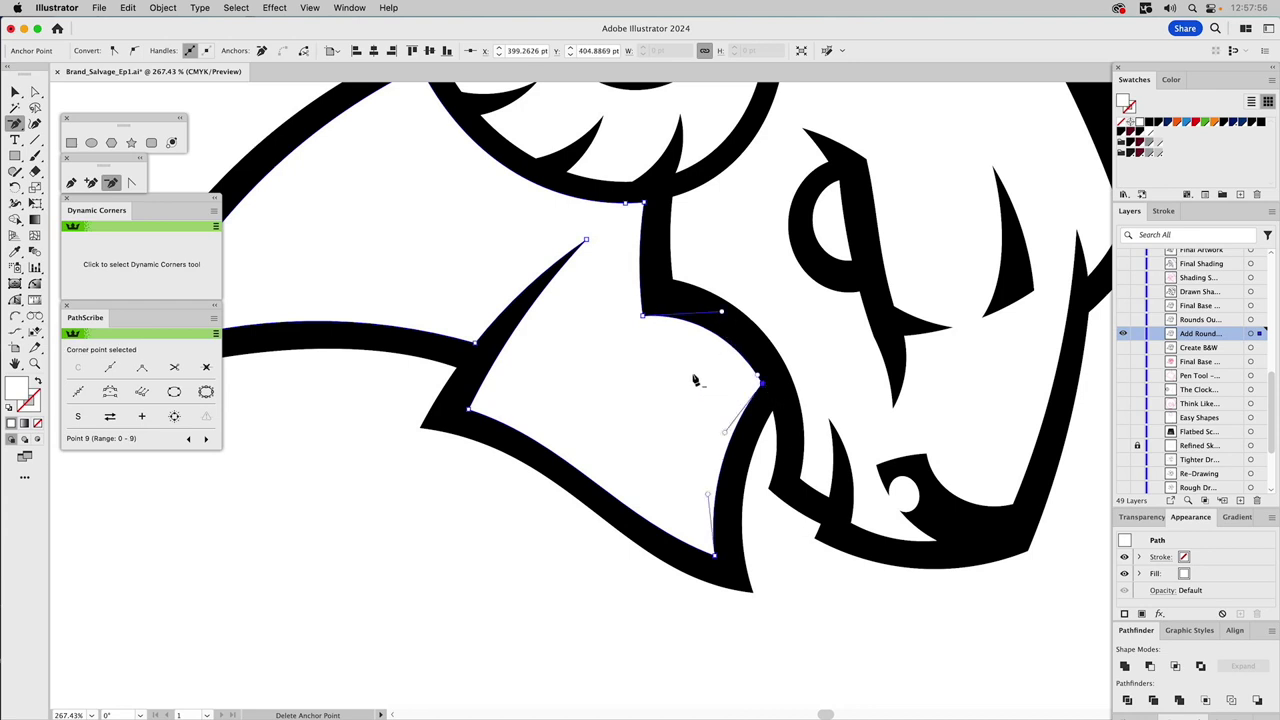
{"action": "key", "text": "a"}
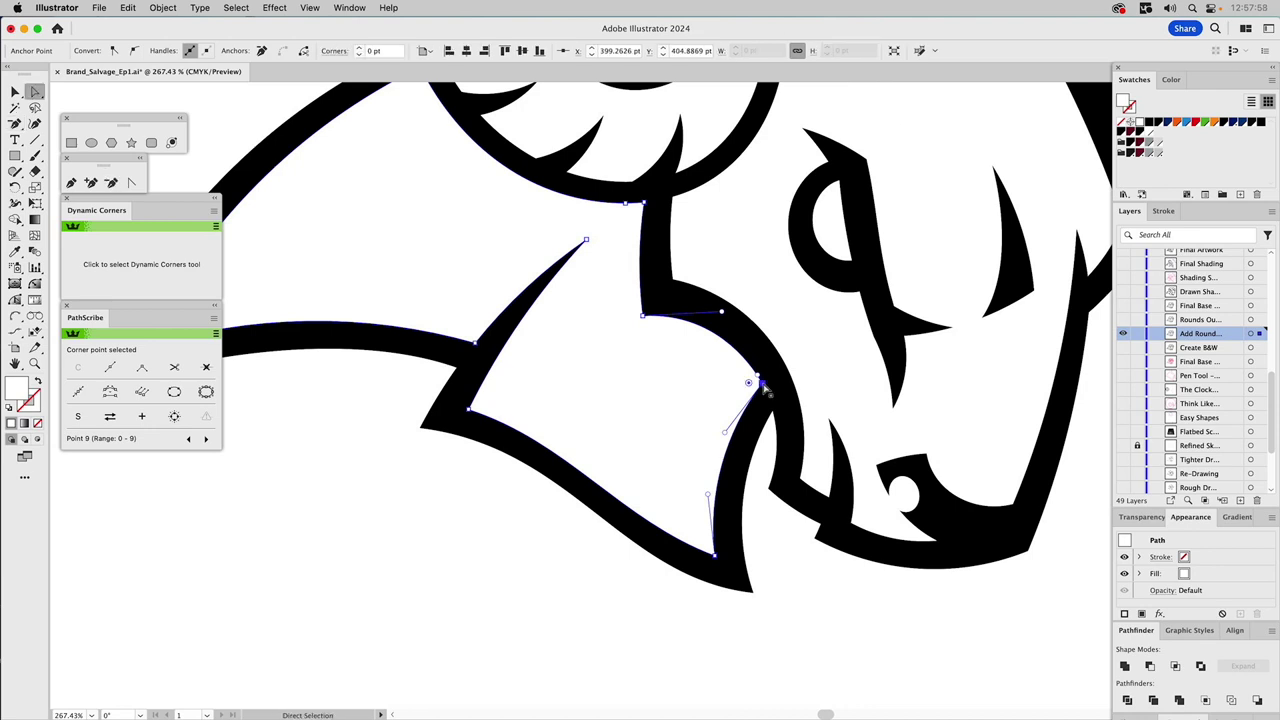
- Round the white neck shape's jaw-side corner to about 18.2 pt and its corner at the base of the neck spike to about 12.3 pt
{"action": "left_click_drag", "start_coordinate": [749, 383], "coordinate": [713, 404]}
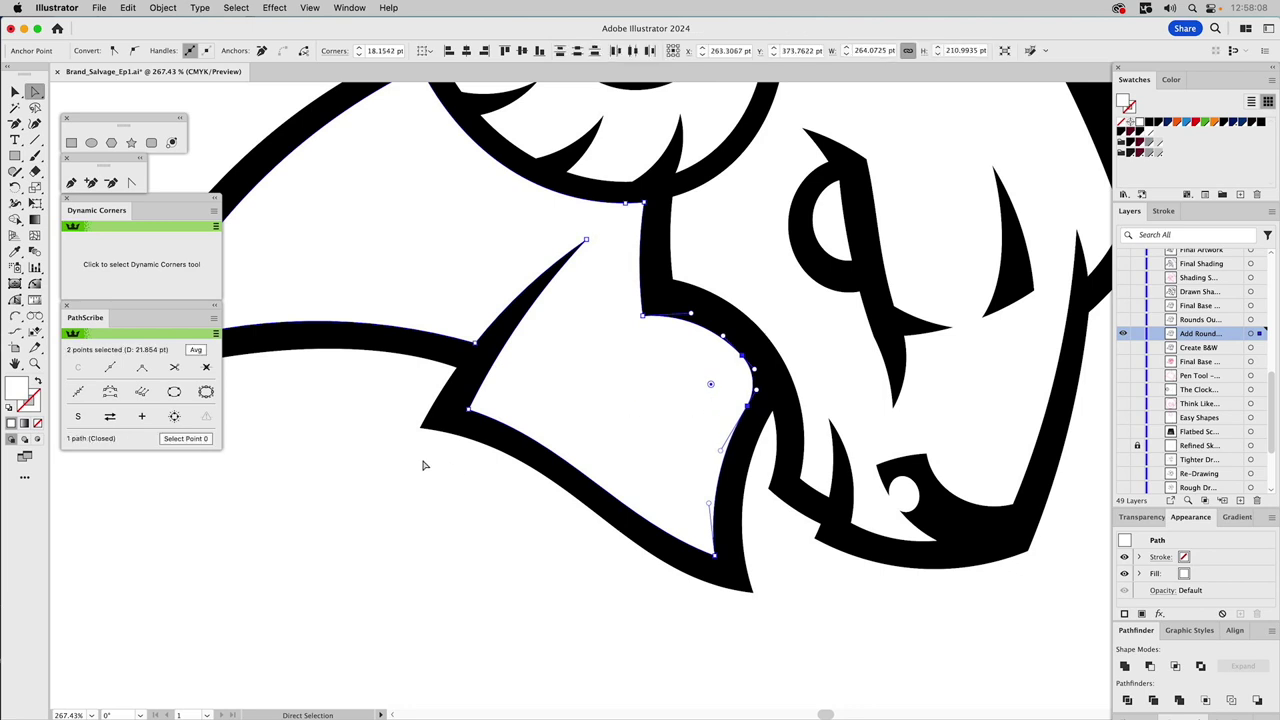
{"action": "left_click", "coordinate": [402, 470]}
{"action": "key", "text": "space"}
{"action": "left_click_drag", "start_coordinate": [505, 309], "coordinate": [623, 400]}
{"action": "left_click", "coordinate": [595, 437]}
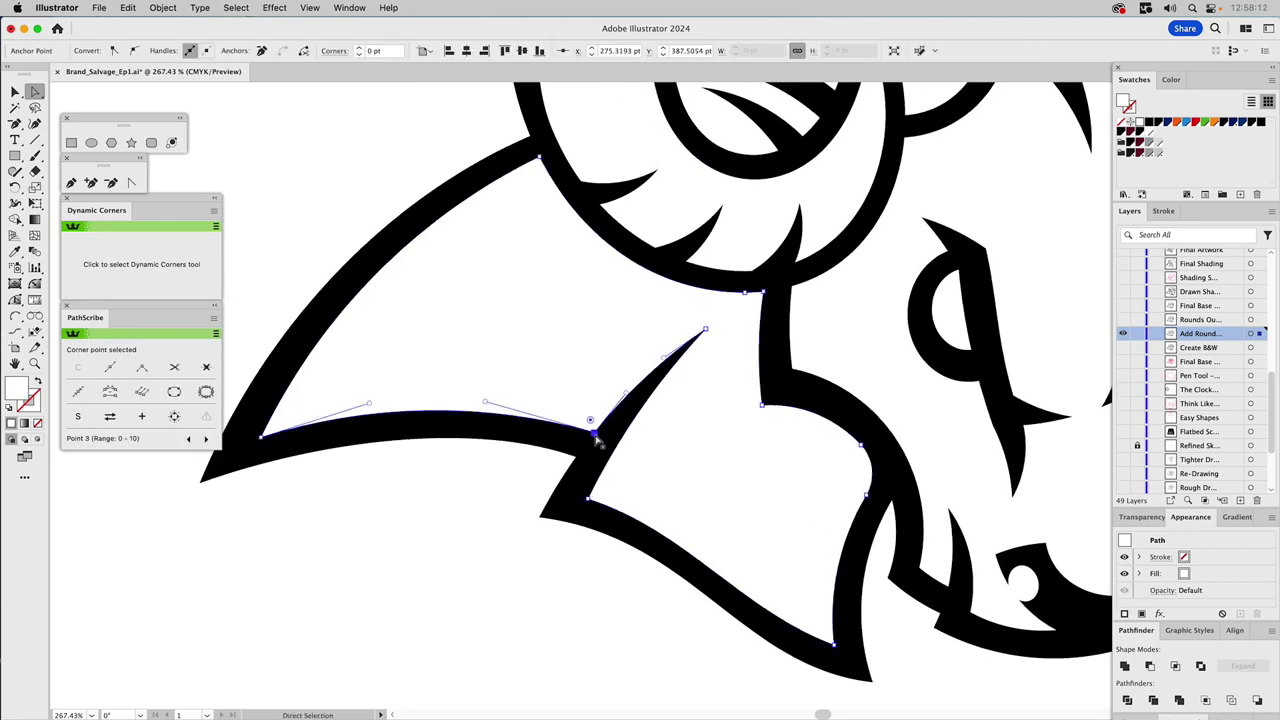
{"action": "left_click_drag", "start_coordinate": [596, 428], "coordinate": [588, 402]}
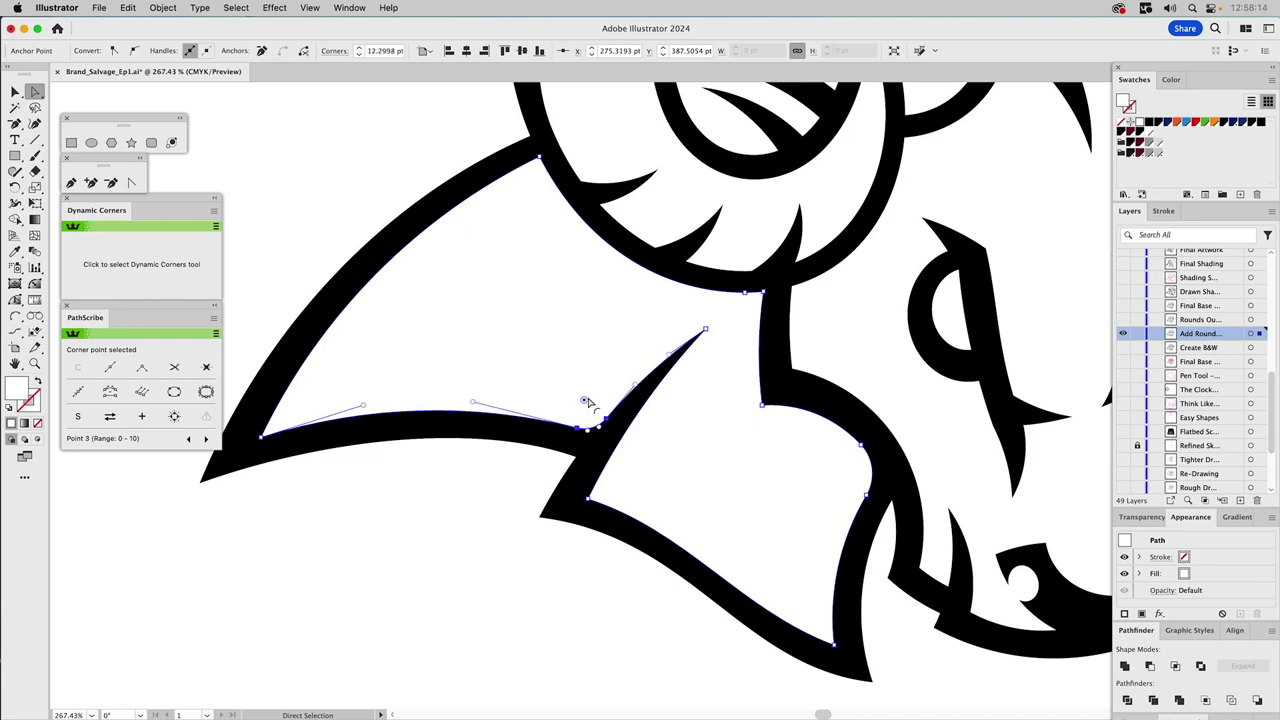
{"action": "left_click", "coordinate": [423, 531]}
- On the far horn's white shape, round the outer-edge corner of the middle ridge to about 18.3 pt and the upper ridge's to about 24 pt
{"action": "key", "text": "space"}
{"action": "left_click_drag", "start_coordinate": [920, 257], "coordinate": [515, 519]}
{"action": "left_click_drag", "start_coordinate": [607, 277], "coordinate": [625, 322]}
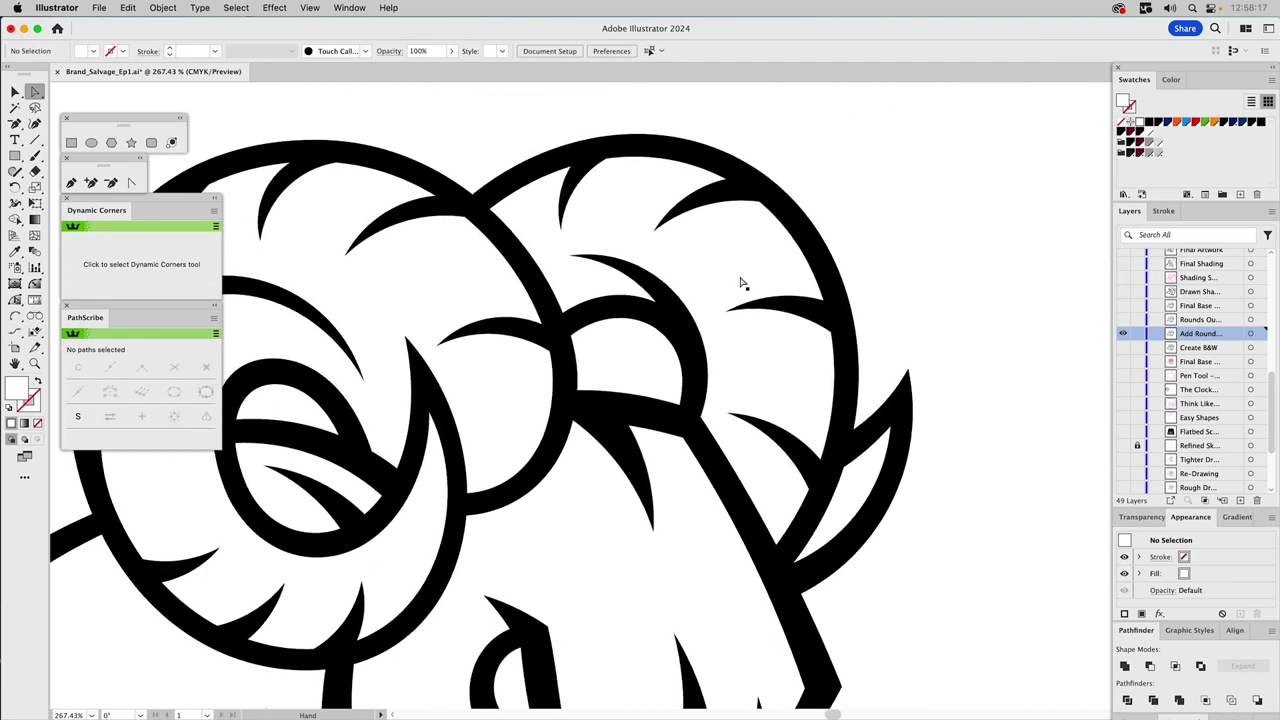
{"action": "left_click", "coordinate": [805, 322]}
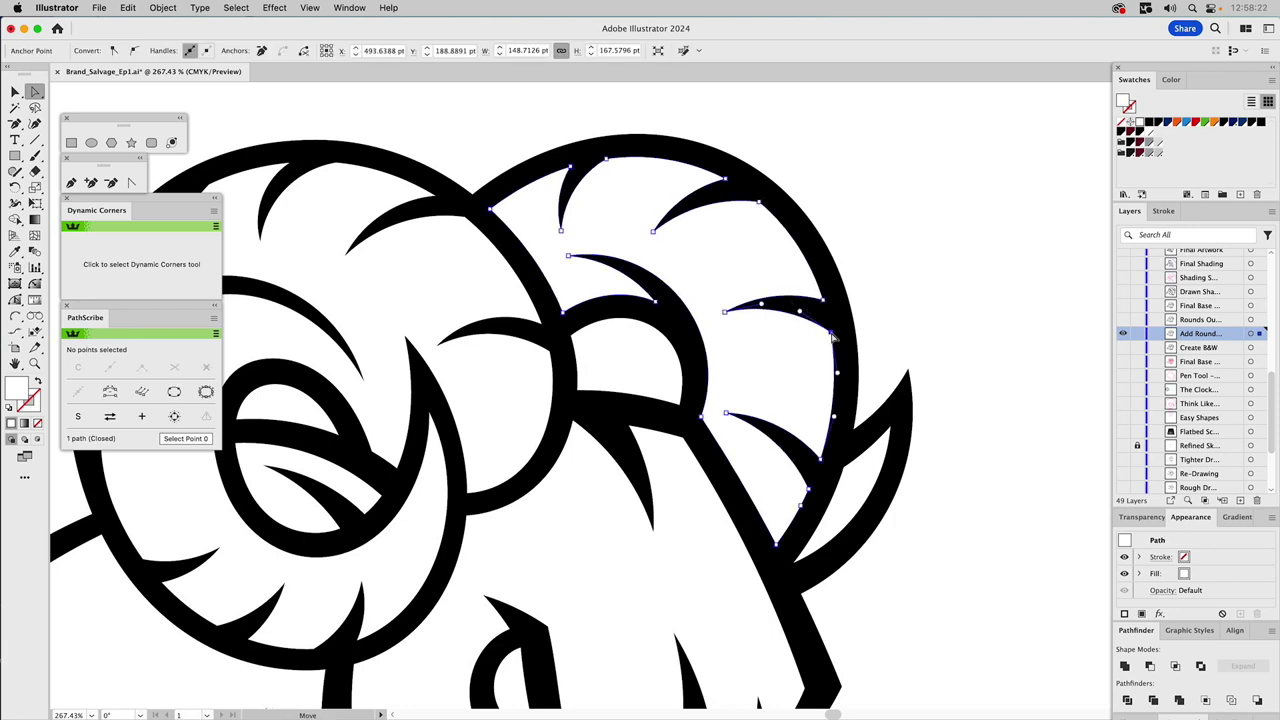
{"action": "left_click", "coordinate": [831, 335]}
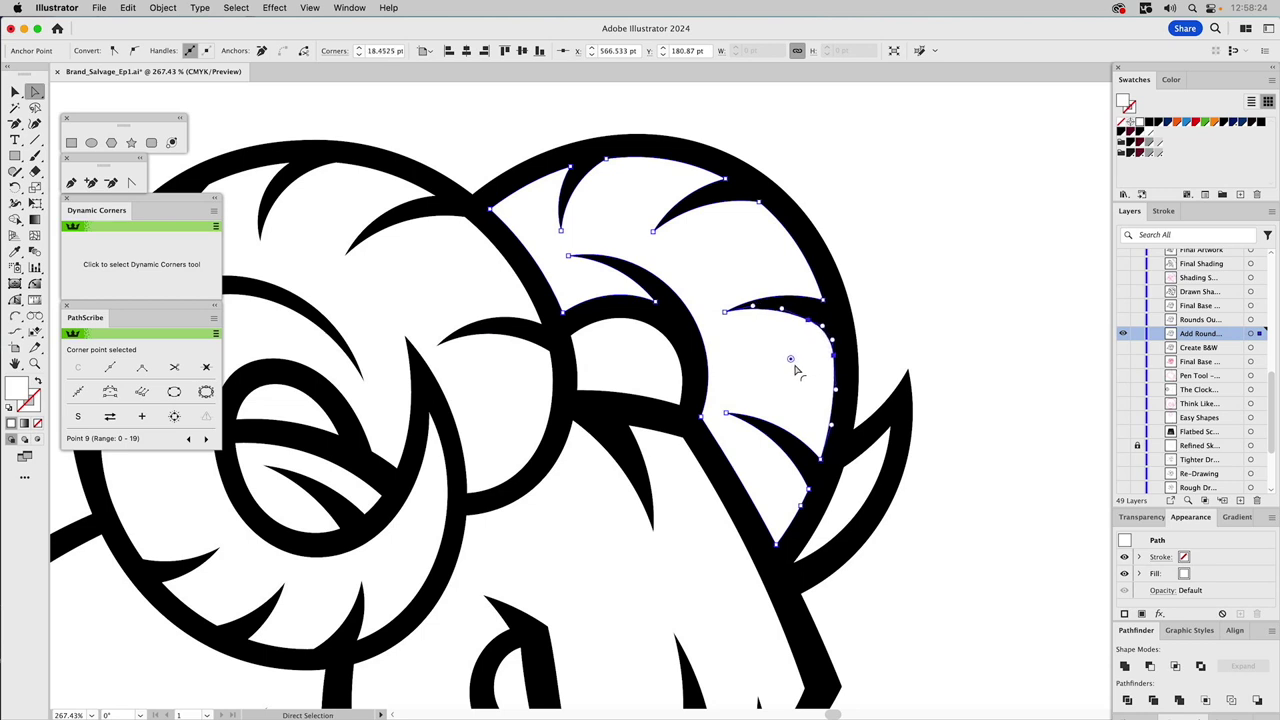
{"action": "left_click", "coordinate": [791, 362], "text": "shift"}
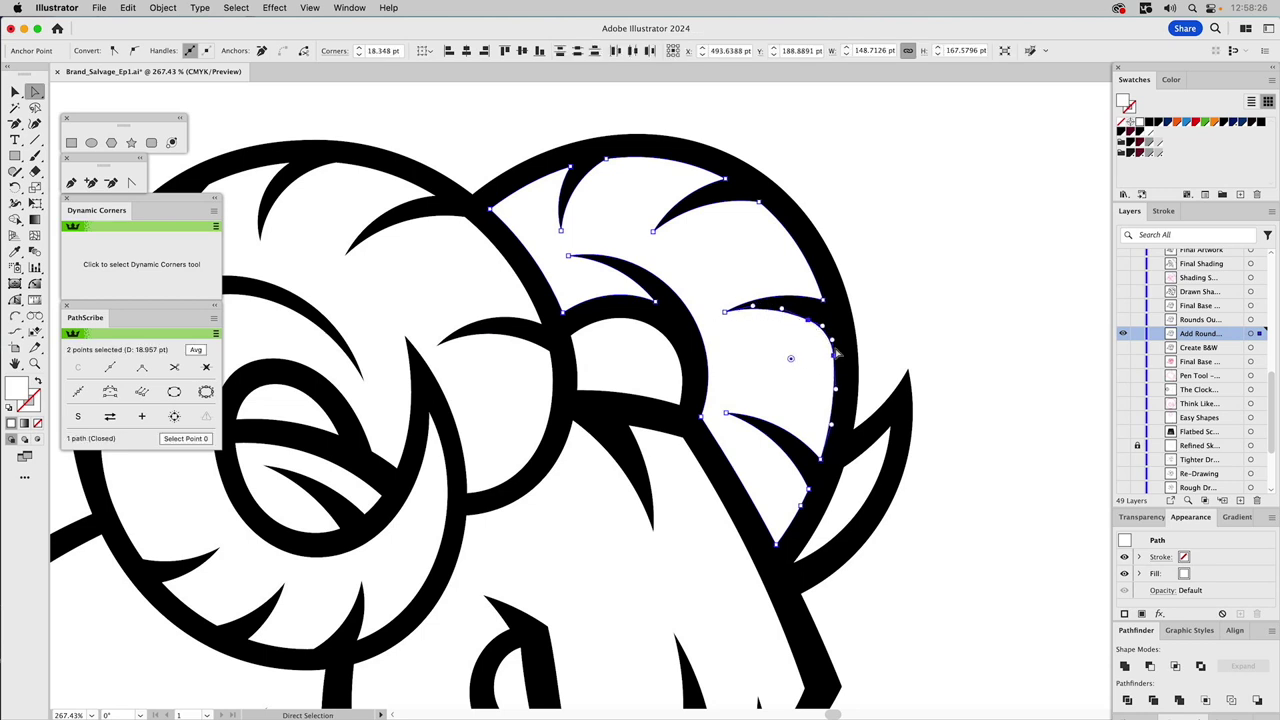
{"action": "left_click", "coordinate": [760, 204]}
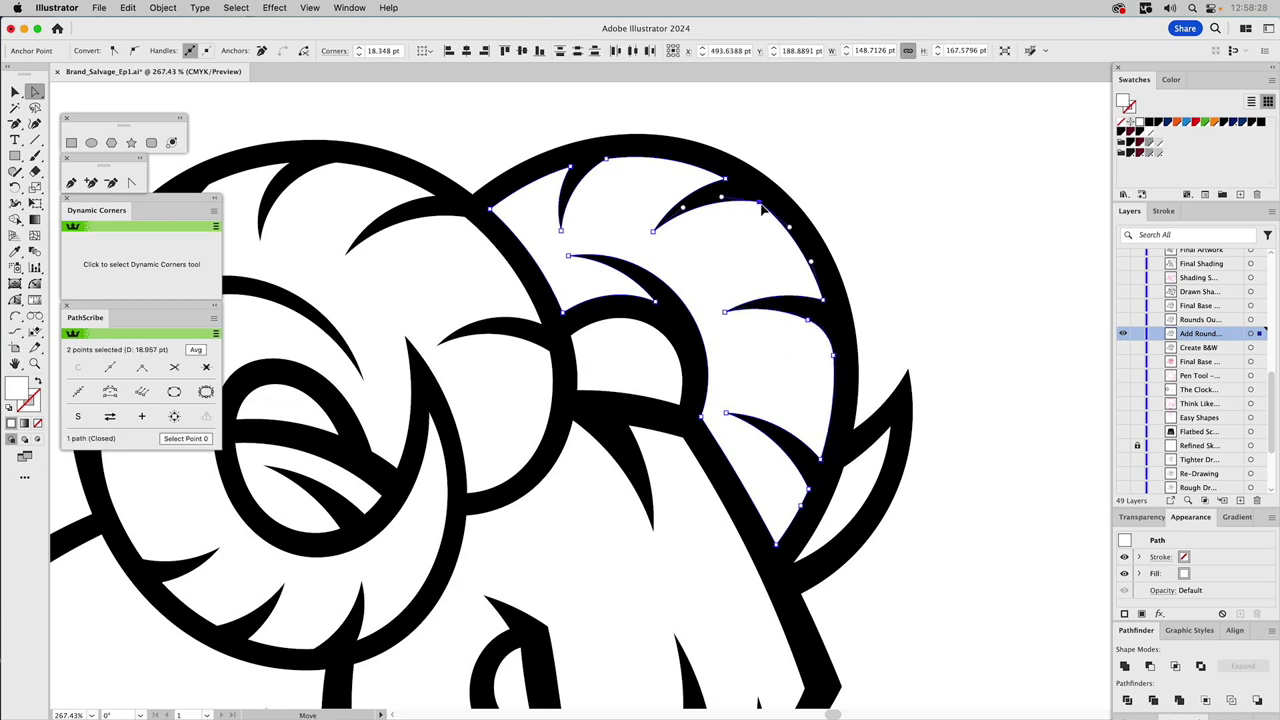
{"action": "left_click", "coordinate": [741, 247], "text": "shift"}
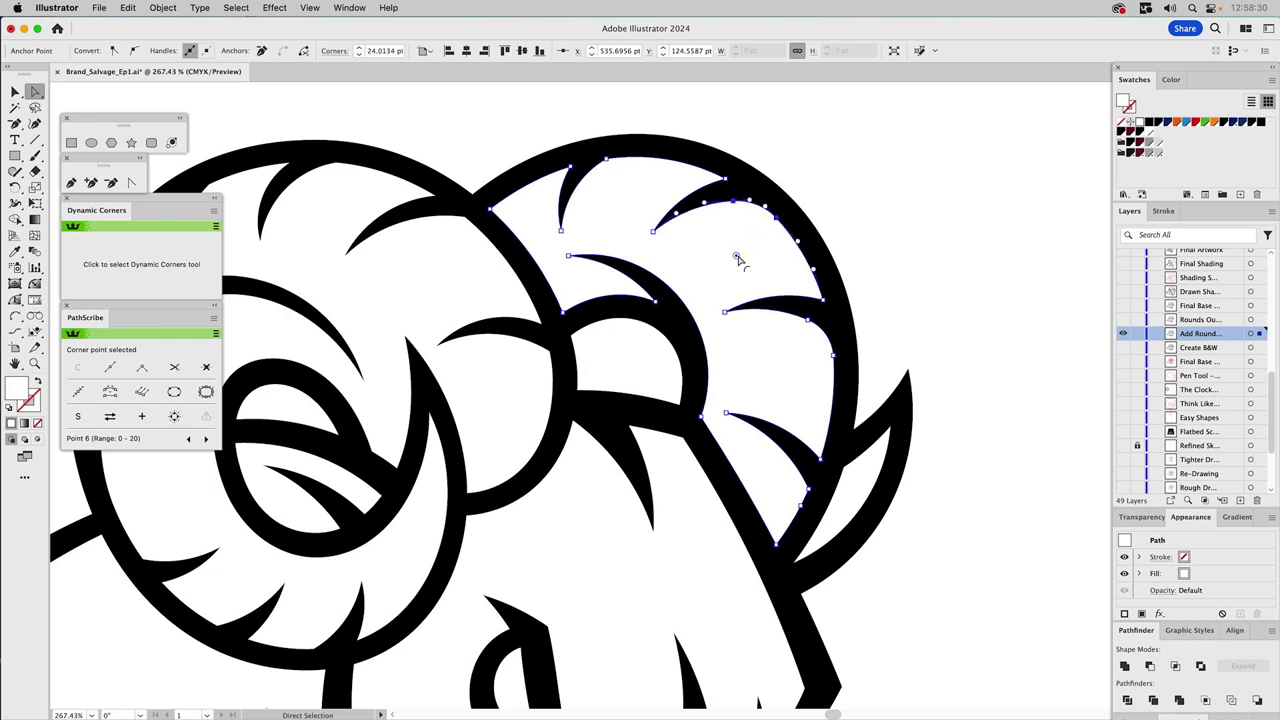
- Round the far horn's topmost ridge corner to about 24.4 pt and its lowest ridge corner to about 14.9 pt
{"action": "left_click", "coordinate": [607, 159]}
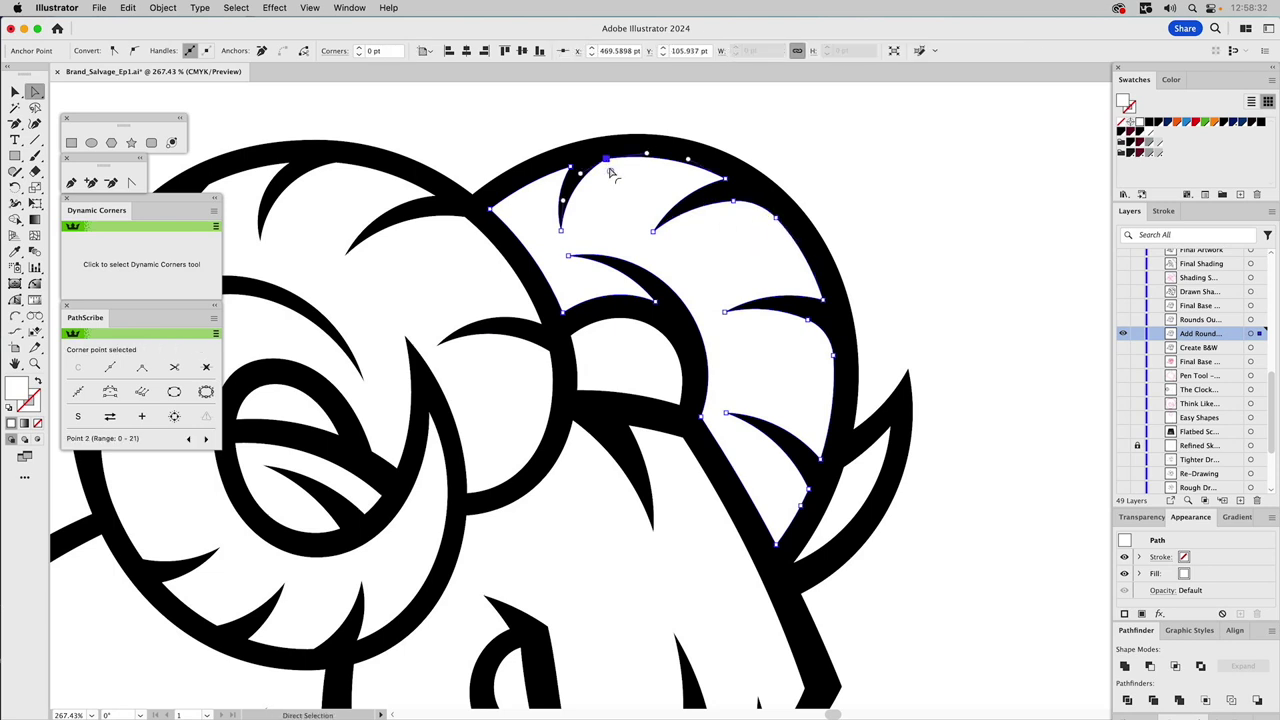
{"action": "left_click_drag", "start_coordinate": [611, 172], "coordinate": [626, 222]}
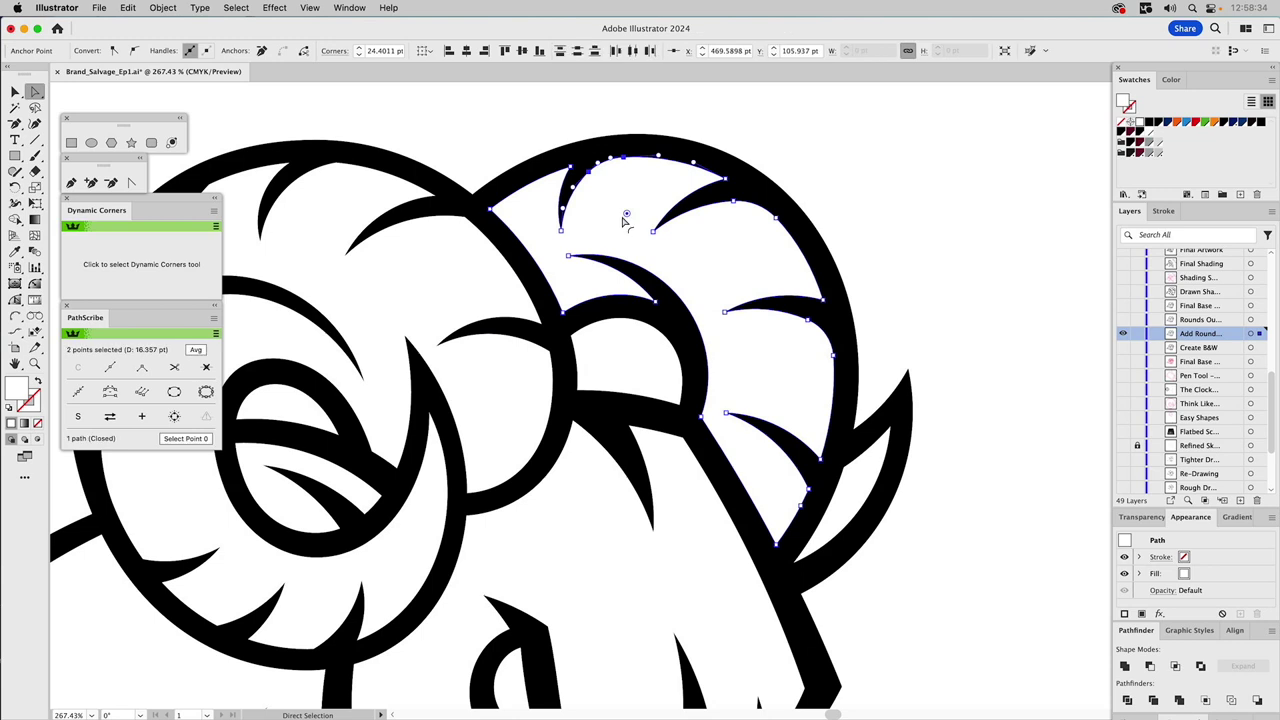
{"action": "left_click", "coordinate": [807, 490]}
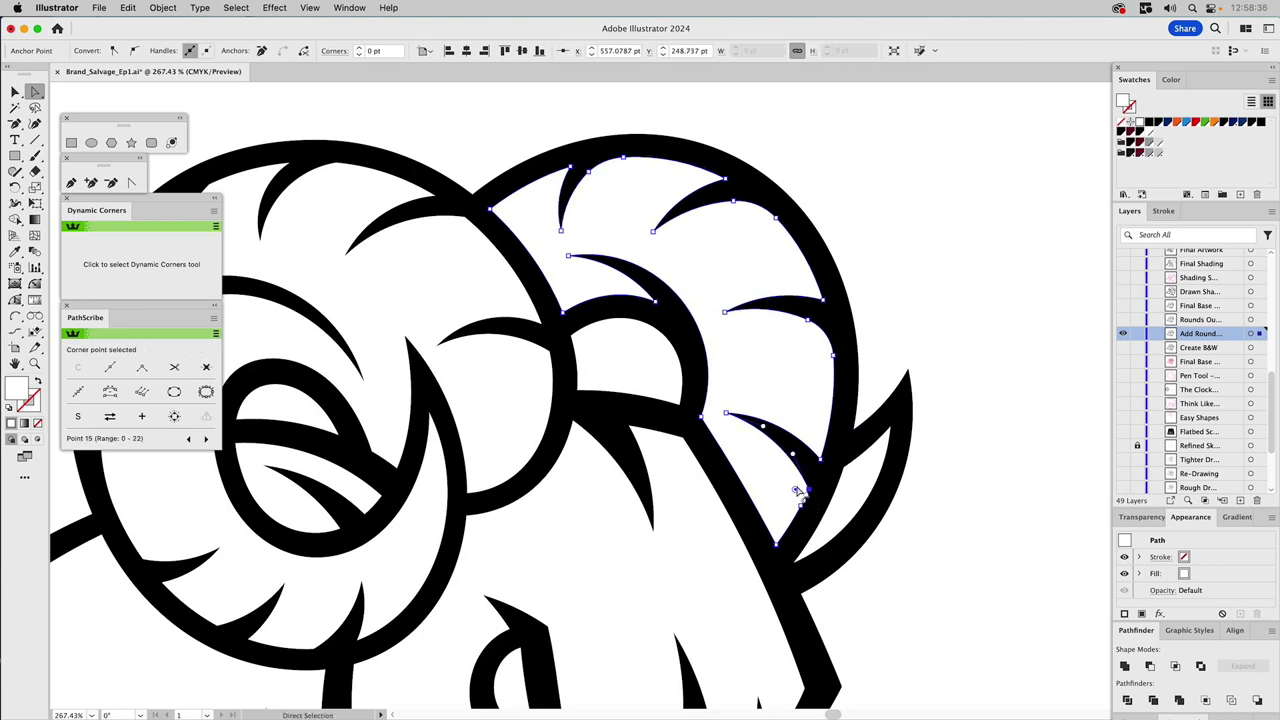
{"action": "left_click_drag", "start_coordinate": [795, 492], "coordinate": [731, 500]}
{"action": "left_click", "coordinate": [981, 278]}
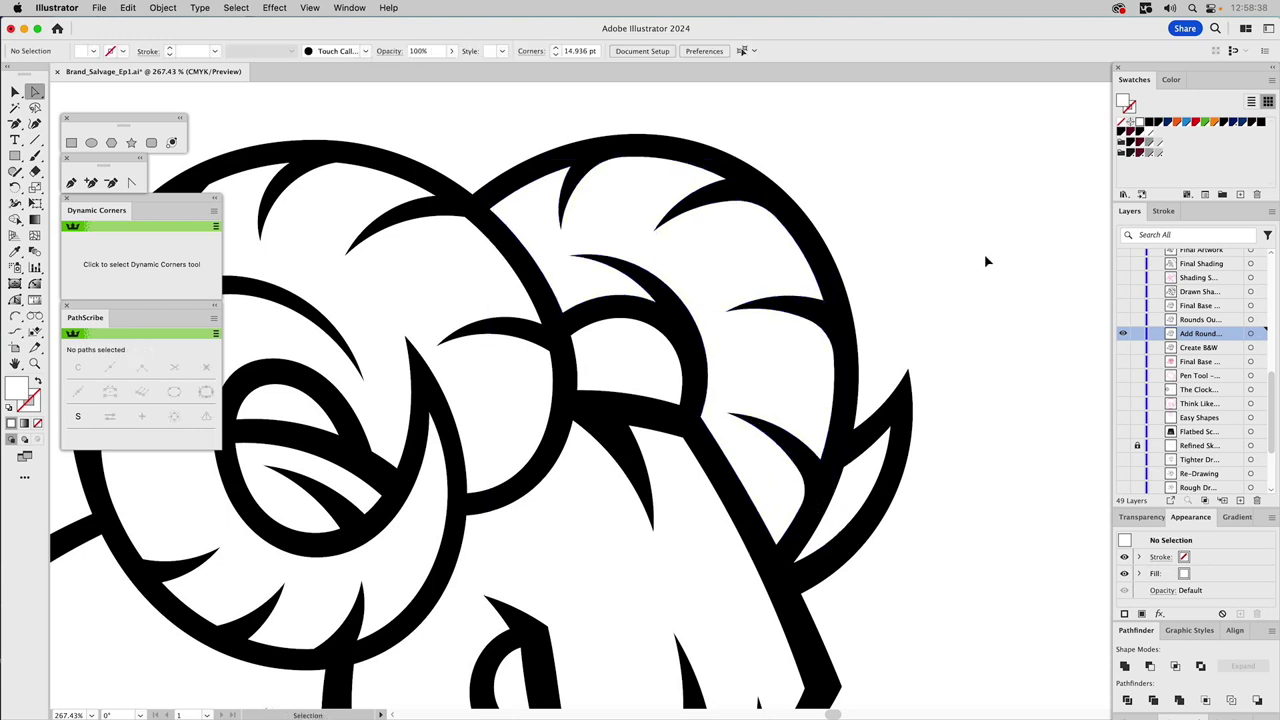
- Slightly round the sharp tip of the black forehead spike below the far horn to about 0.2 pt
{"action": "scroll", "coordinate": [903, 291], "scroll_direction": "down", "scroll_amount": 10}
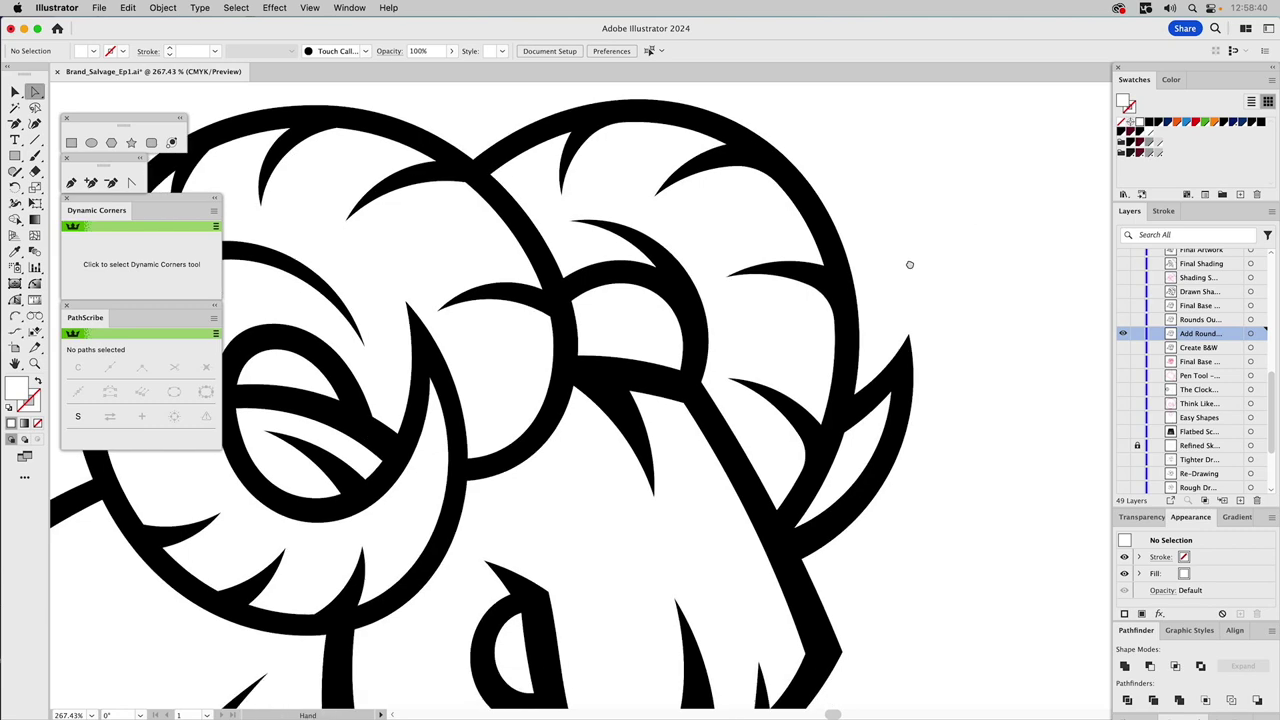
{"action": "scroll", "coordinate": [634, 220], "scroll_direction": "up", "scroll_amount": 5}
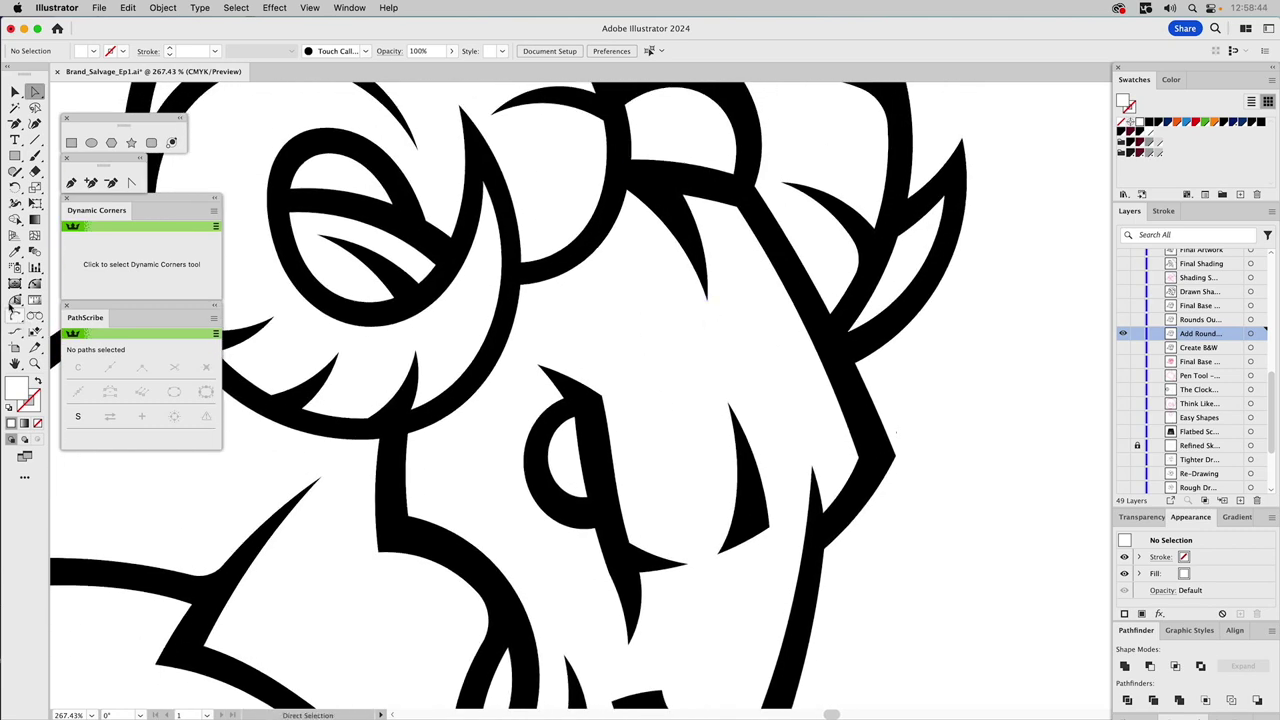
{"action": "left_click", "coordinate": [35, 363]}
{"action": "left_click_drag", "start_coordinate": [606, 206], "coordinate": [786, 363]}
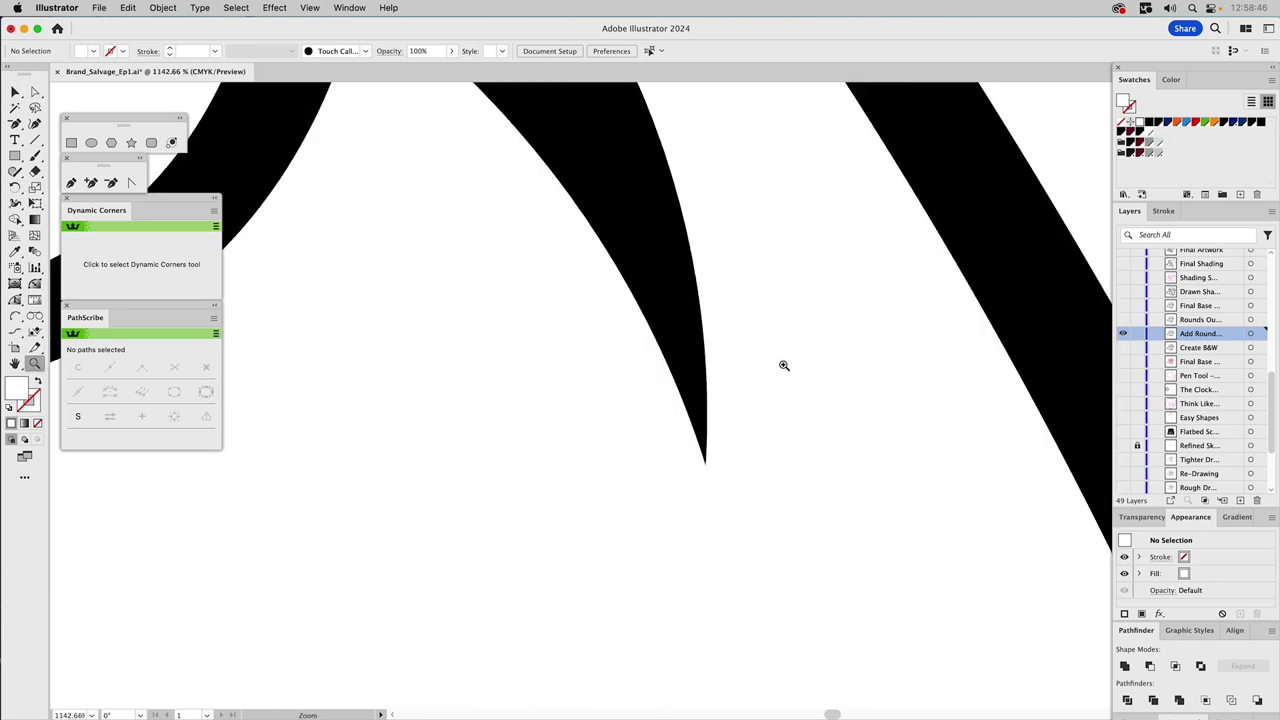
{"action": "key", "text": "a"}
{"action": "left_click", "coordinate": [706, 466]}
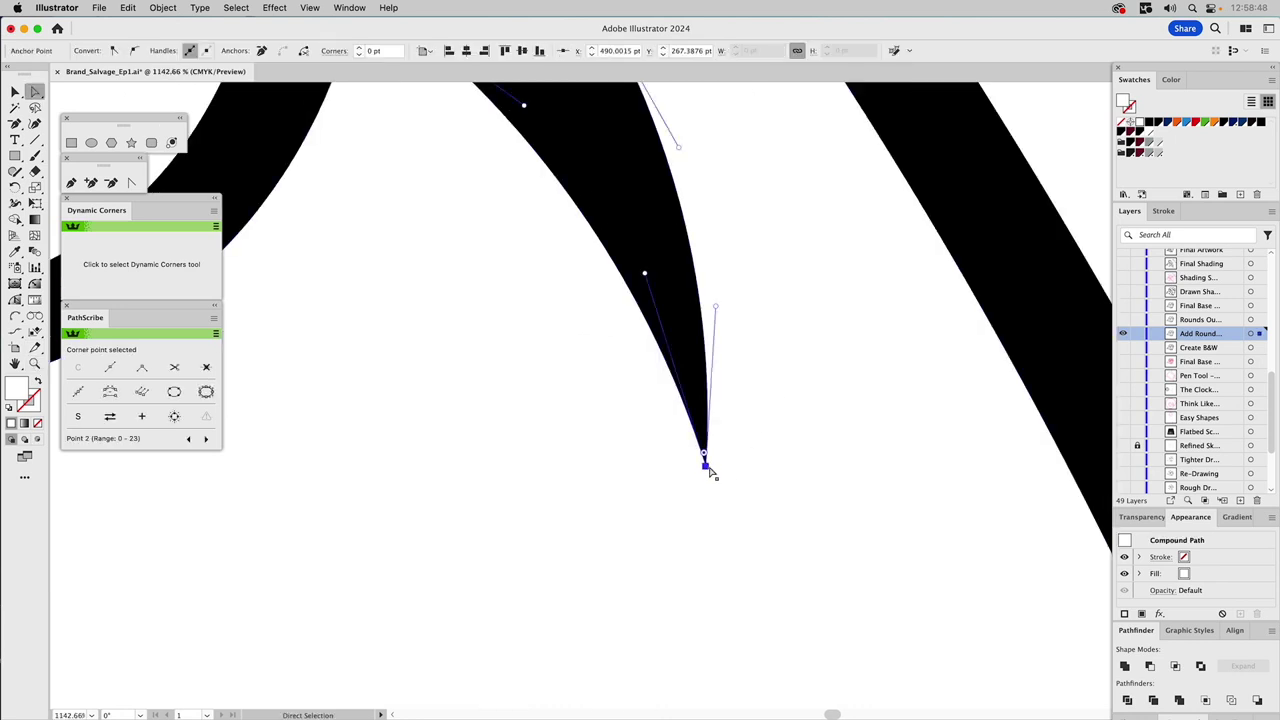
{"action": "left_click_drag", "start_coordinate": [706, 463], "coordinate": [717, 454]}
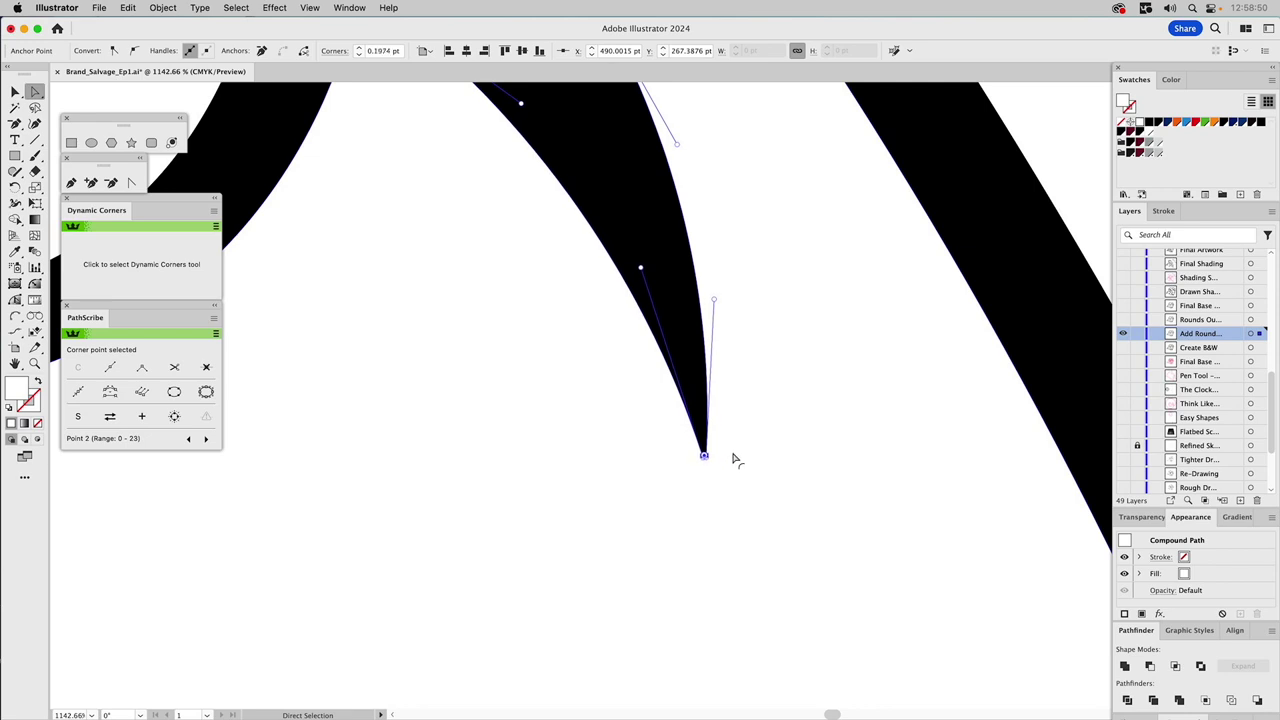
{"action": "left_click", "coordinate": [1034, 139]}
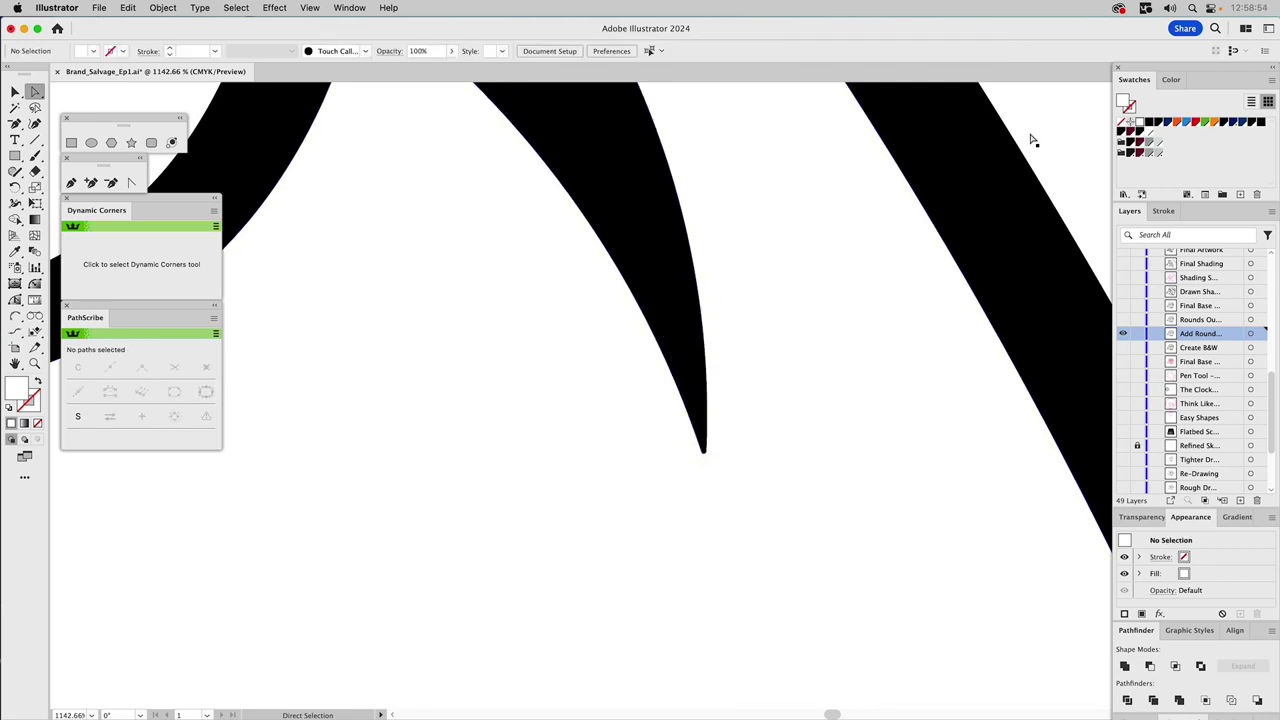
- Fit the whole ram in view and show the "Rounds Ou…" layer instead of "Add Round…"
{"action": "key", "text": "super+0"}
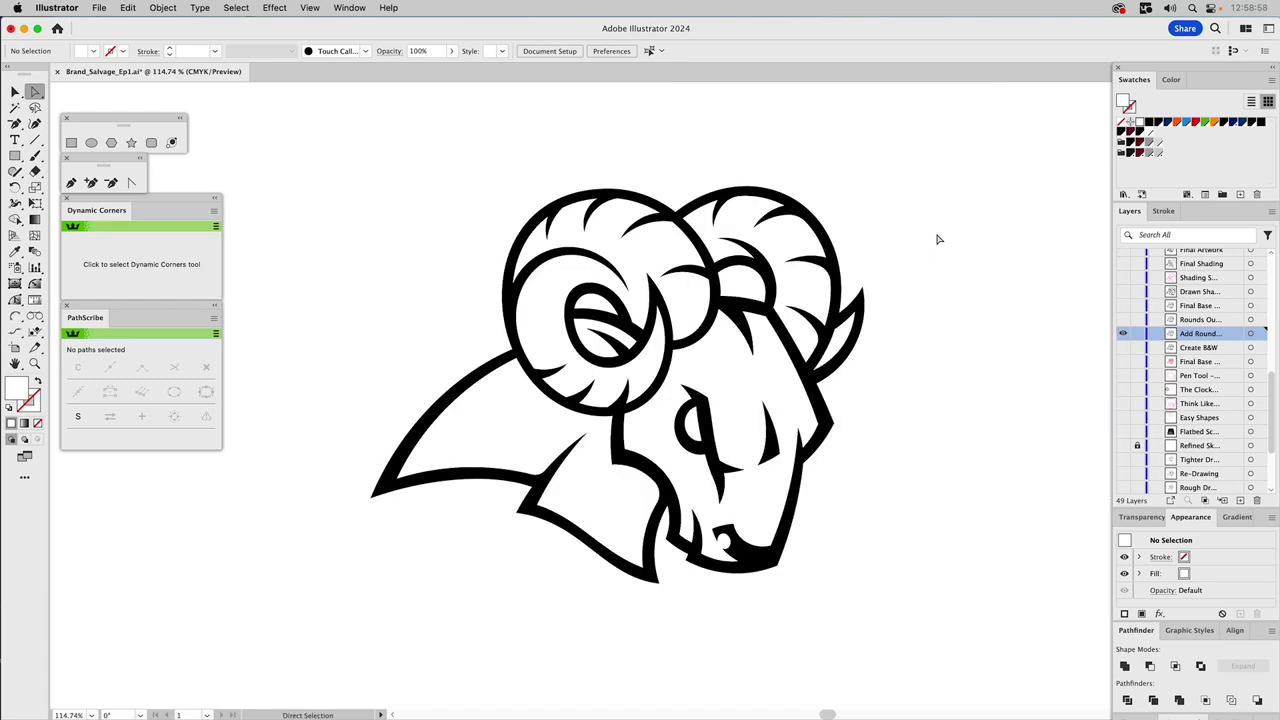
{"action": "key", "text": "v"}
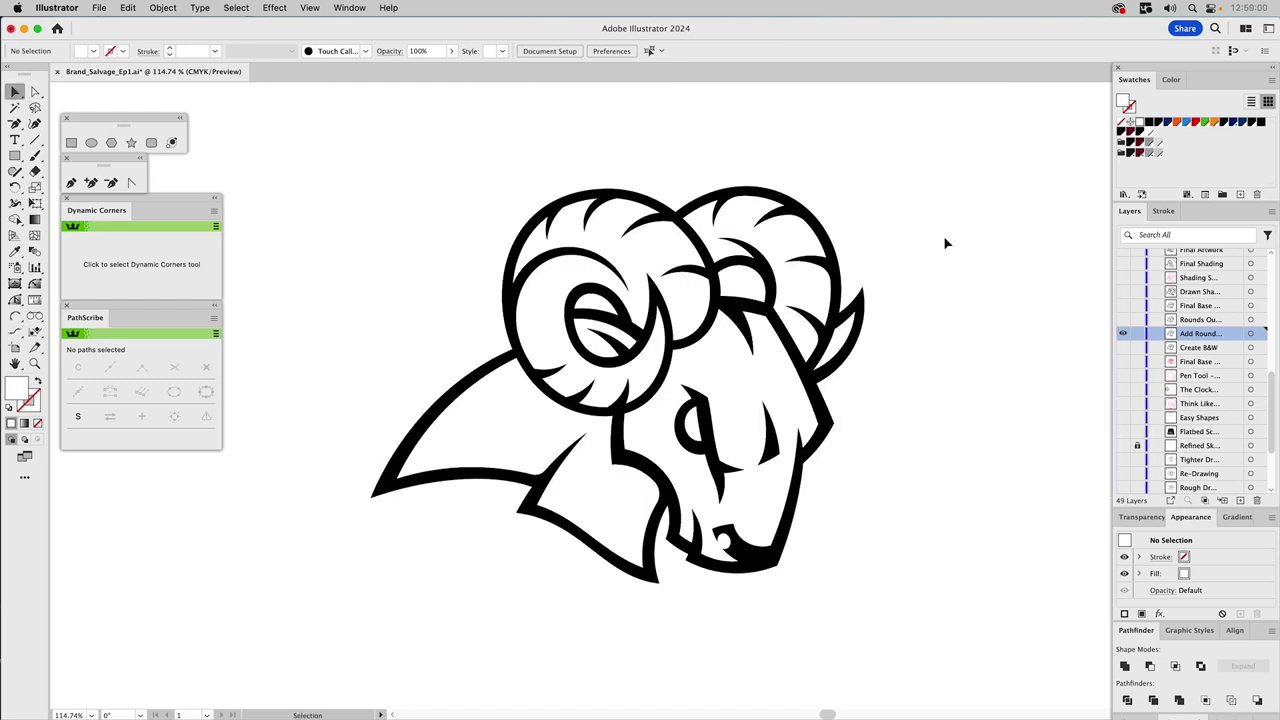
{"action": "left_click", "coordinate": [1123, 319]}
{"action": "left_click", "coordinate": [1123, 320]}
{"action": "left_click", "coordinate": [1123, 320]}
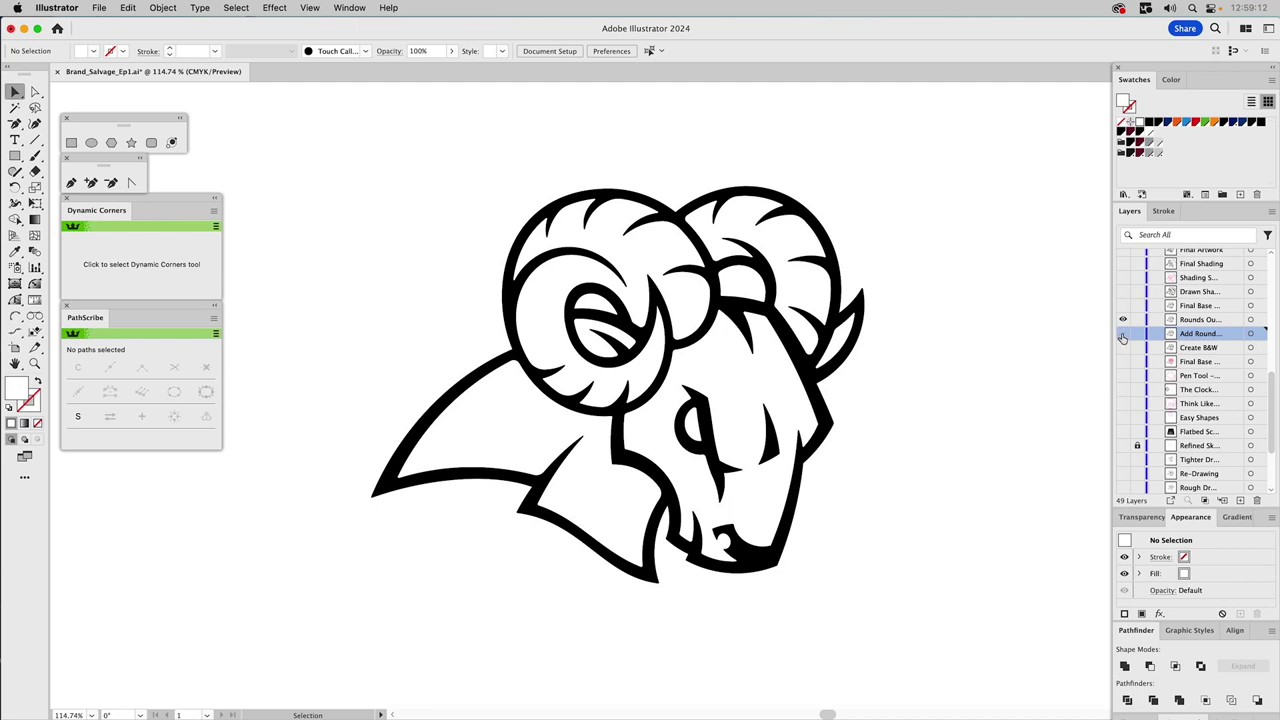
- Give the ram's black base silhouette a black stroke with a weight of 3 pt
{"action": "left_click", "coordinate": [816, 394]}
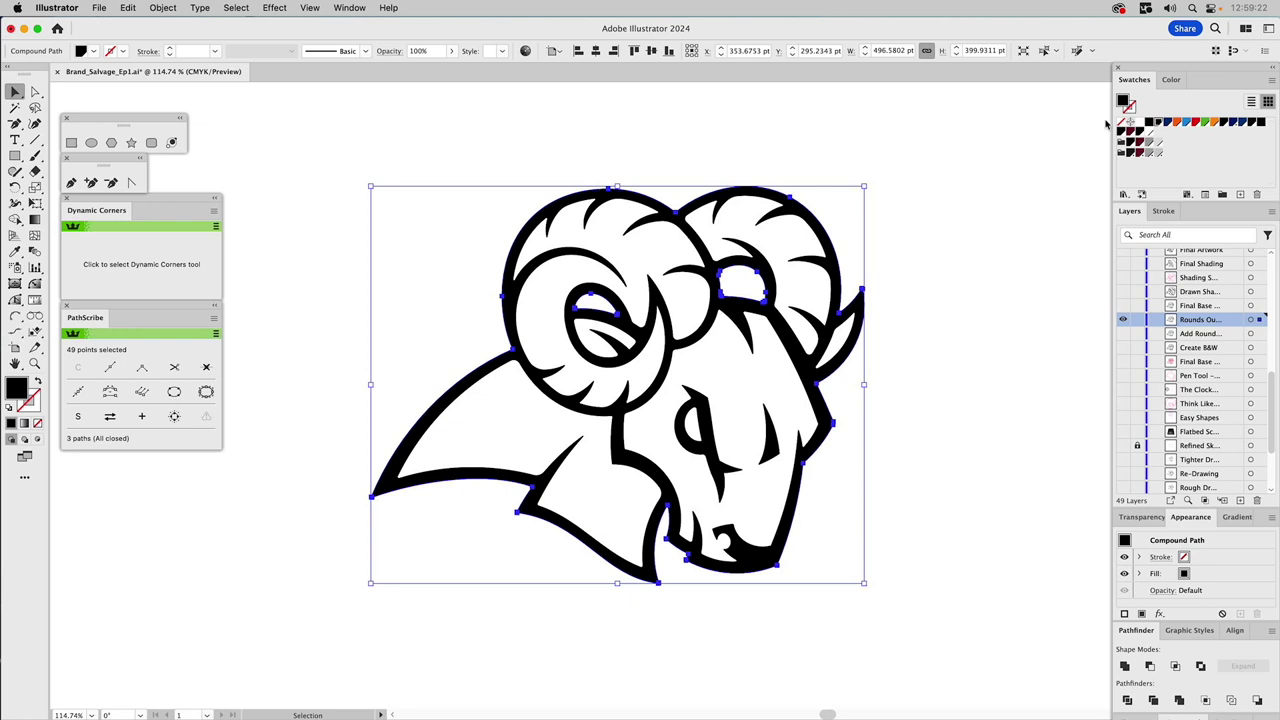
{"action": "left_click_drag", "start_coordinate": [1159, 121], "coordinate": [1136, 107]}
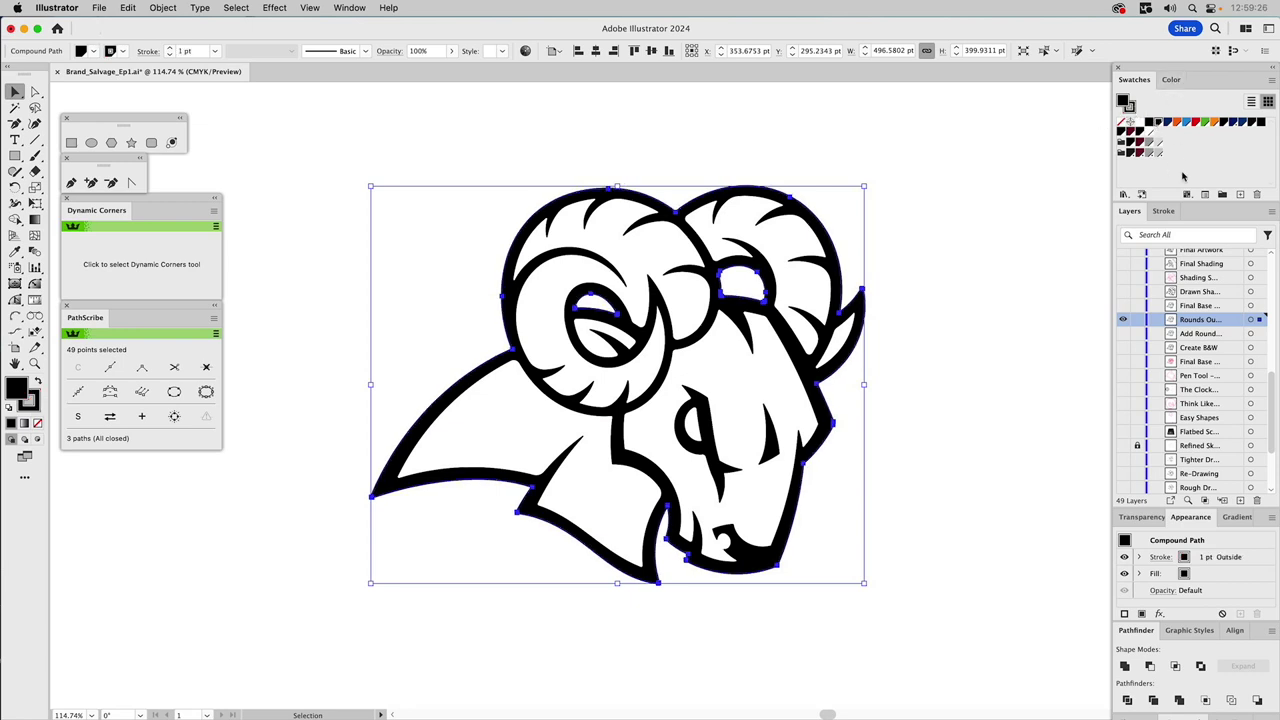
{"action": "left_click", "coordinate": [1165, 211]}
{"action": "left_click", "coordinate": [1166, 228]}
{"action": "left_click", "coordinate": [1166, 228]}
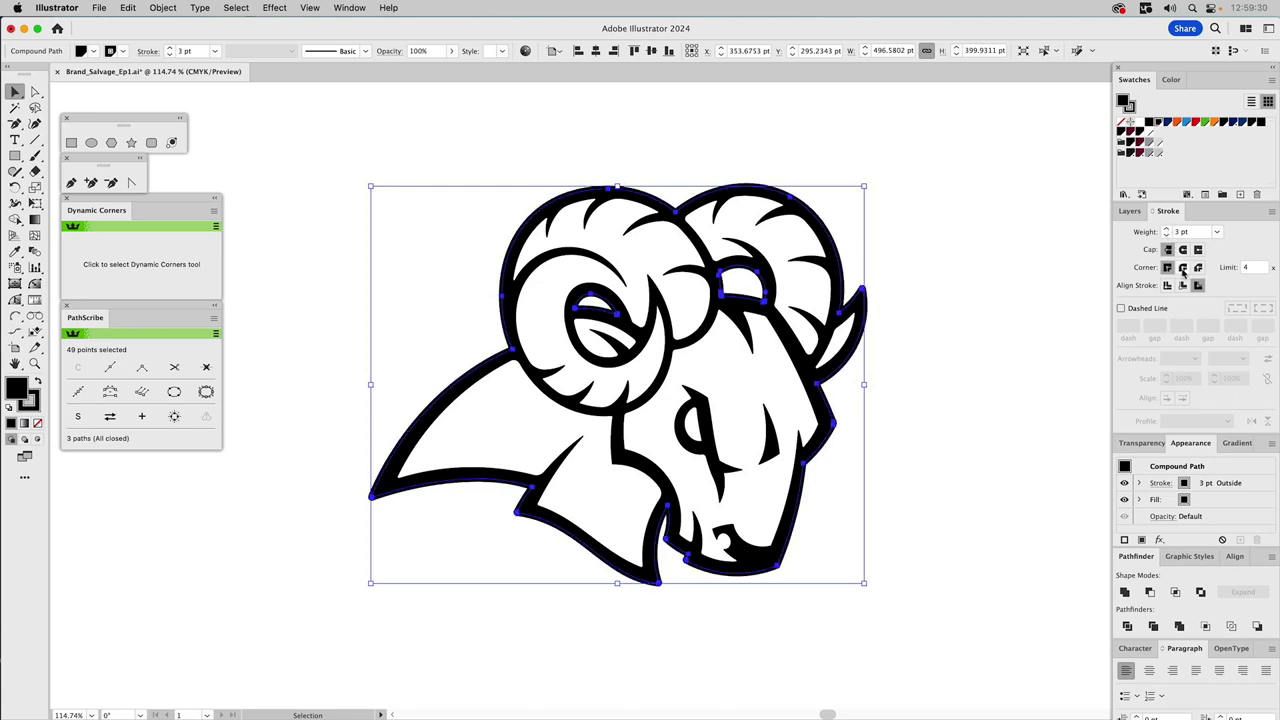
- Set the silhouette's stroke to a round join, compare centre alignment, and keep the stroke aligned to the outside
{"action": "left_click", "coordinate": [1183, 271]}
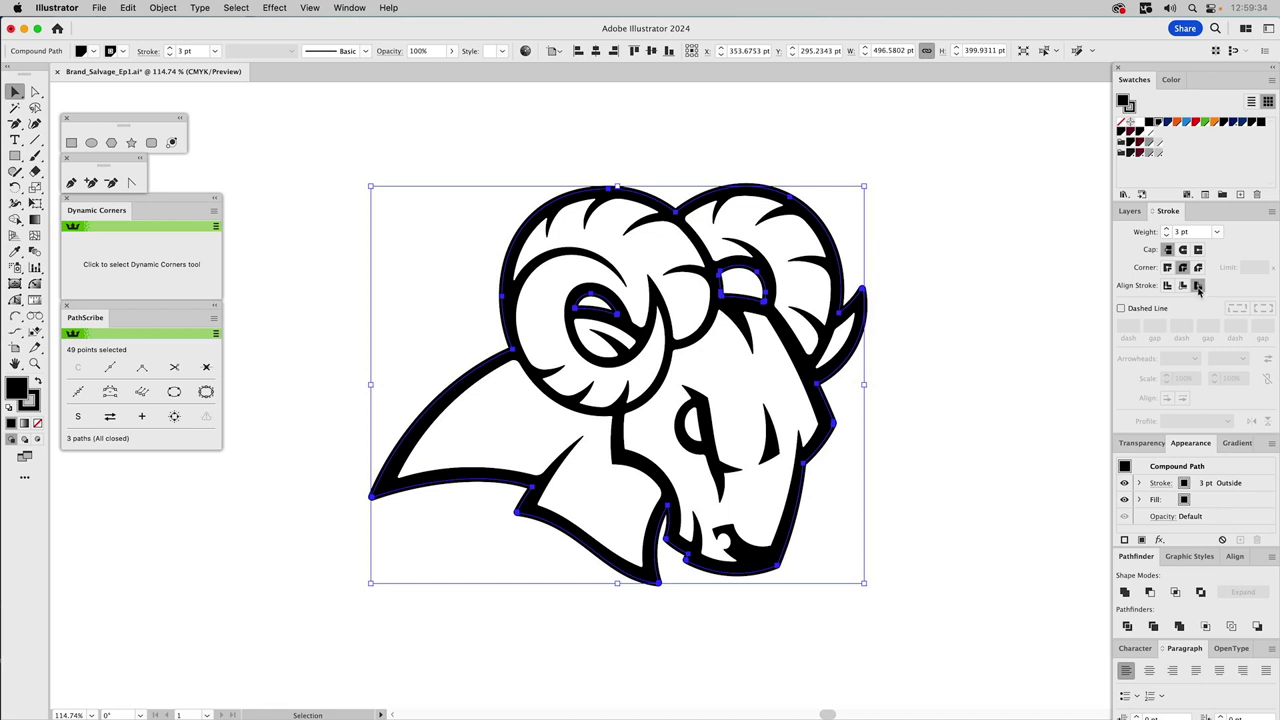
{"action": "left_click", "coordinate": [1166, 286]}
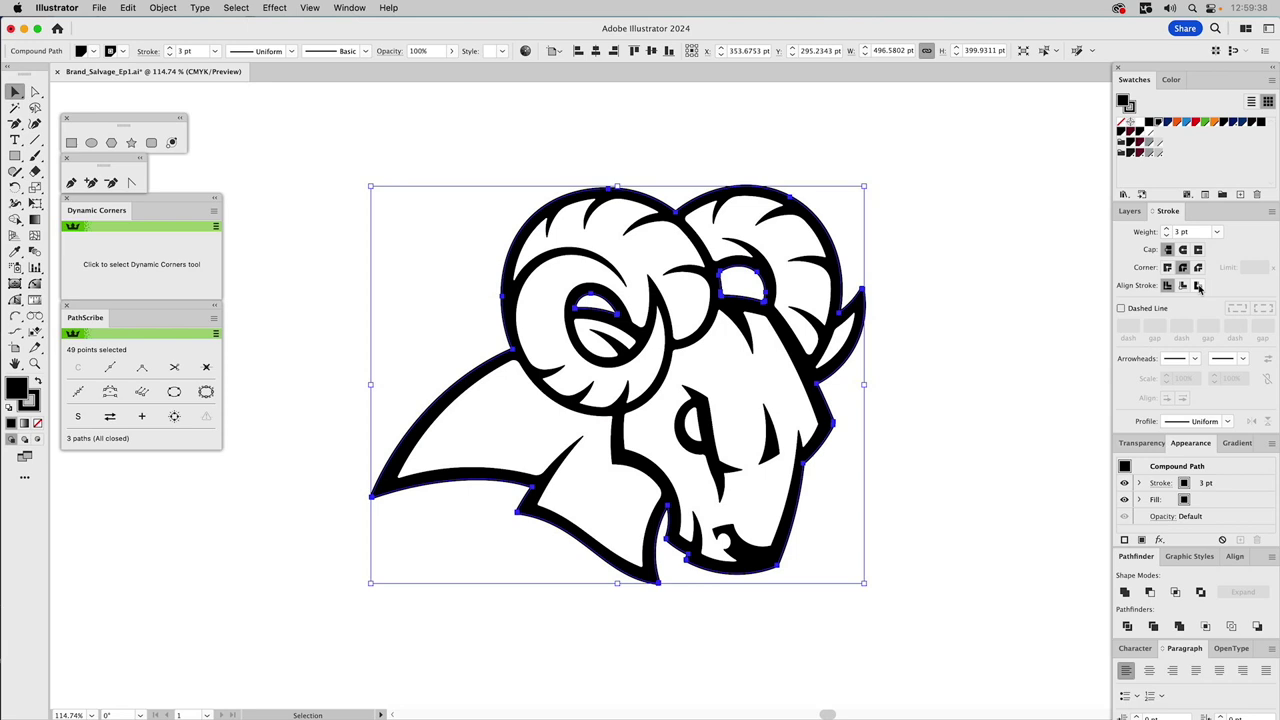
{"action": "left_click", "coordinate": [1198, 286]}
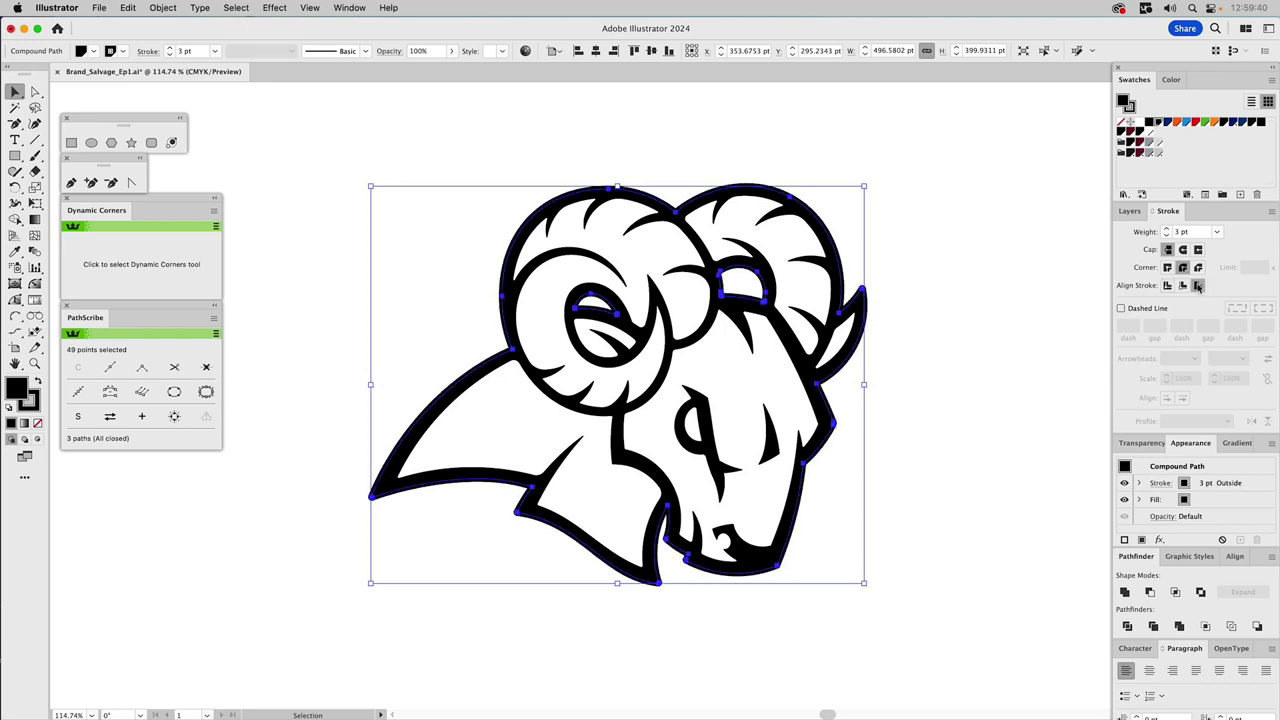
{"action": "left_click", "coordinate": [1012, 293]}
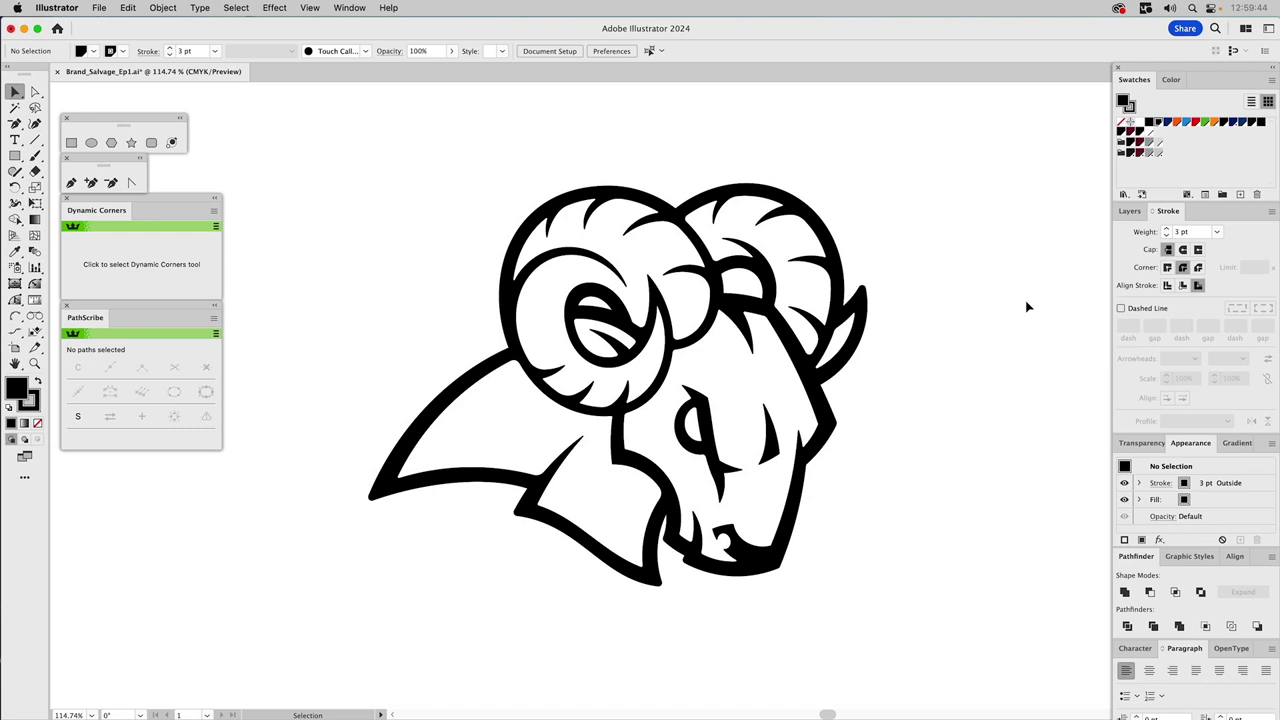
- Show the "Final Base …" layer in place of "Rounds Ou…" and turn on the "Drawn Sha…" layer above it
{"action": "left_click", "coordinate": [1129, 211]}
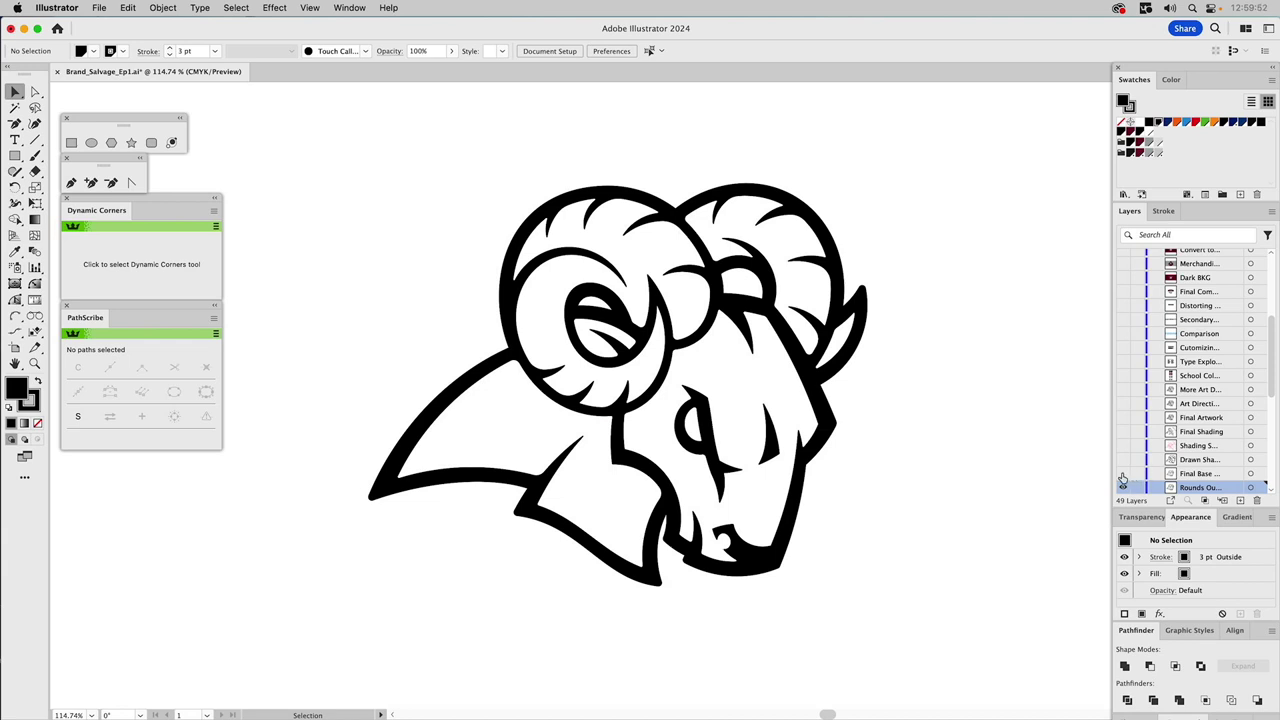
{"action": "left_click", "coordinate": [1122, 474]}
{"action": "left_click", "coordinate": [1122, 487]}
{"action": "left_click", "coordinate": [1188, 477]}
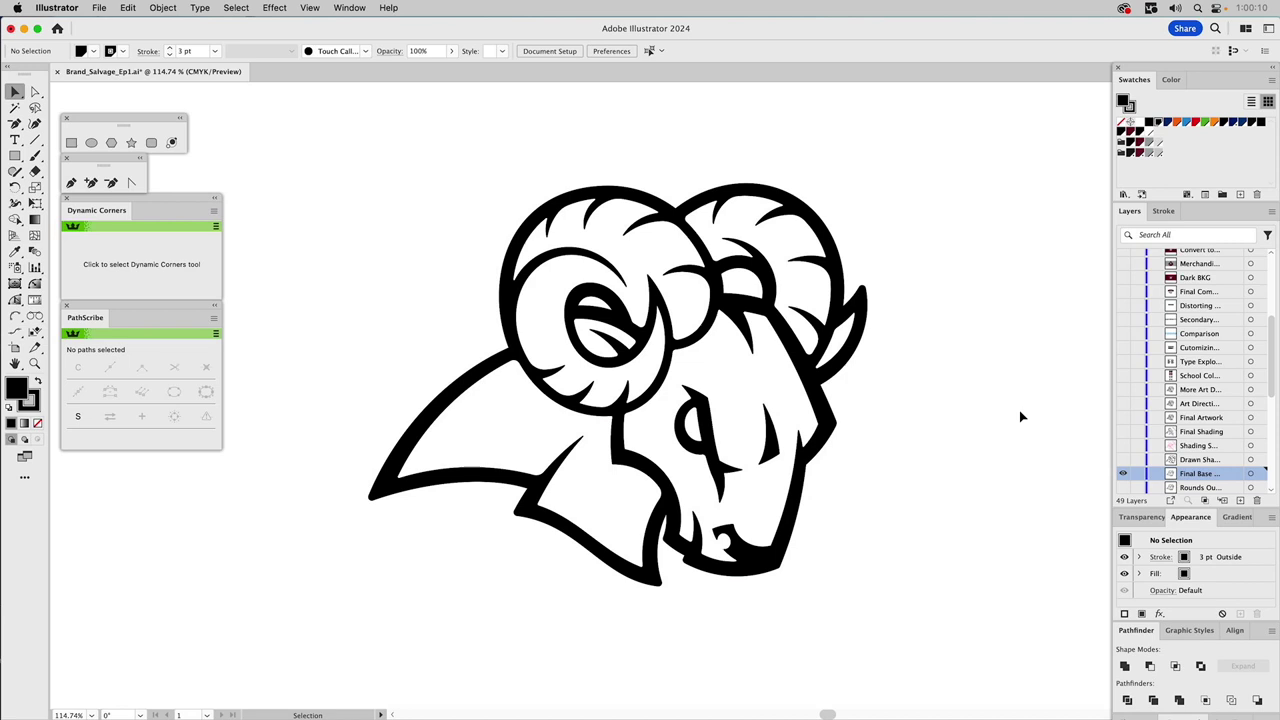
{"action": "left_click", "coordinate": [1123, 460]}
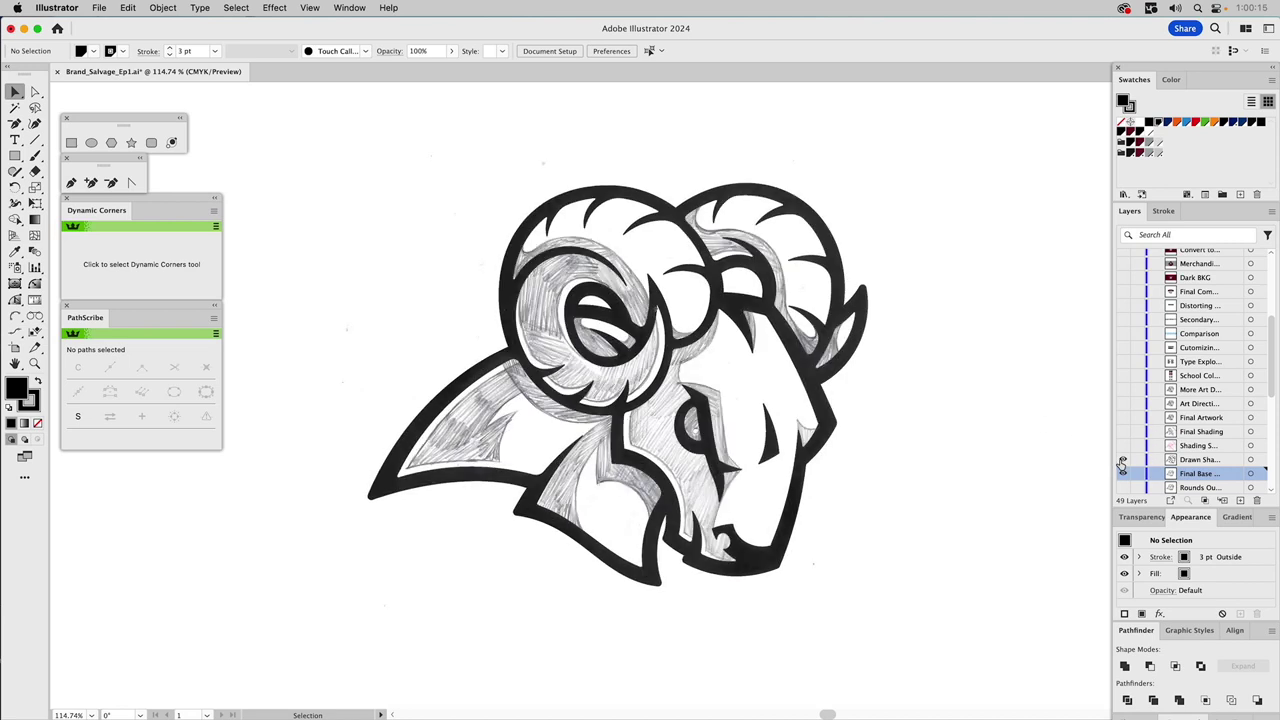
- Set the drawn shading sketch to Multiply blending at 40% opacity and lock its layer
{"action": "left_click", "coordinate": [800, 405]}
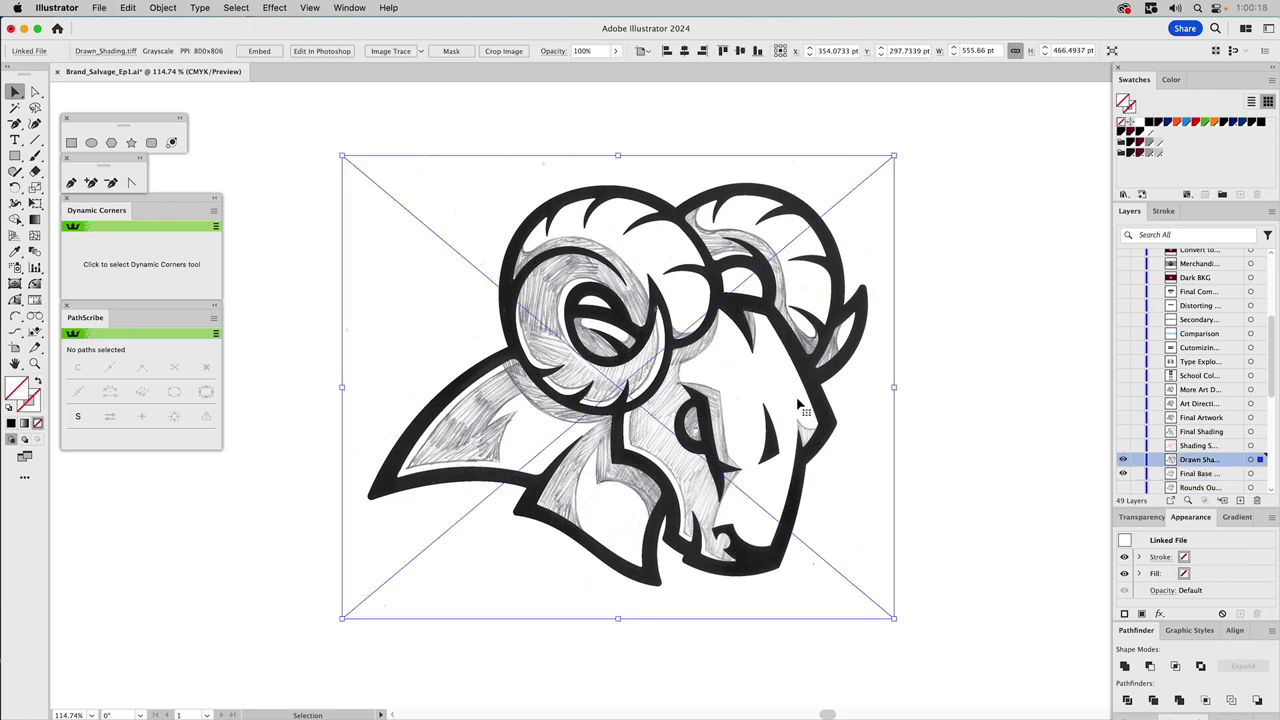
{"action": "left_click", "coordinate": [1141, 517]}
{"action": "left_click", "coordinate": [1137, 538]}
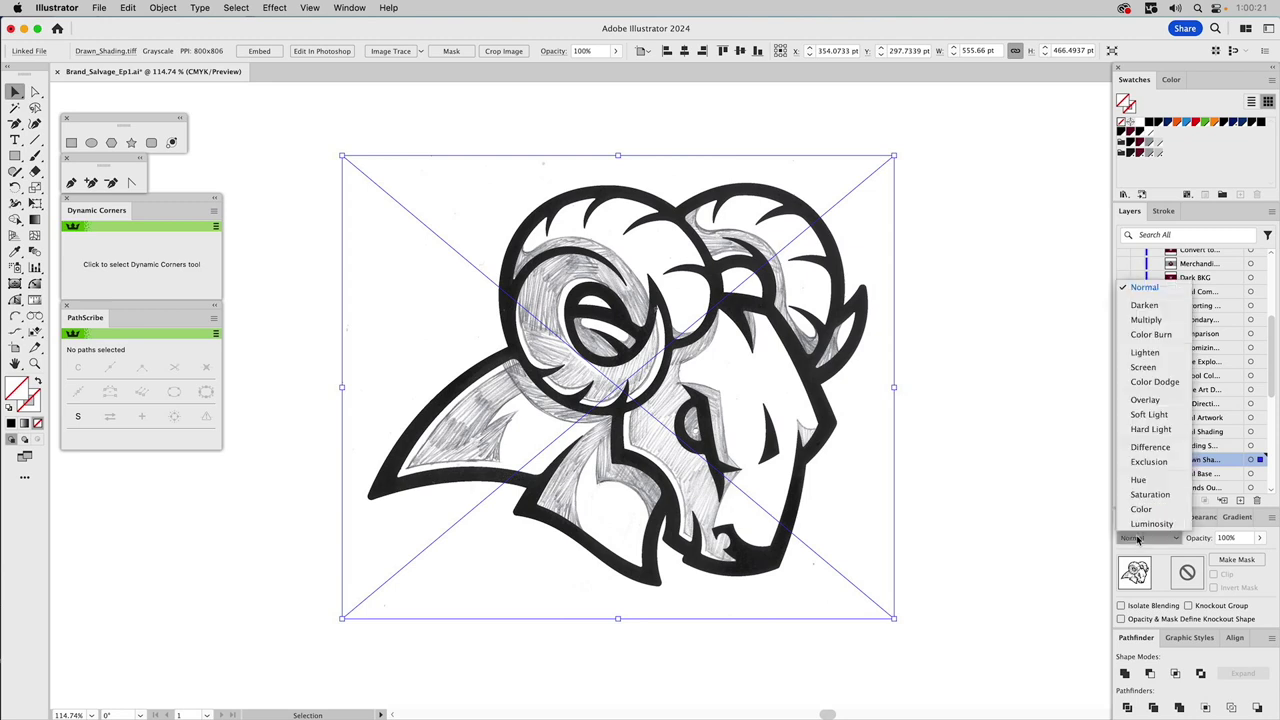
{"action": "left_click", "coordinate": [1146, 319]}
{"action": "left_click", "coordinate": [1226, 538]}
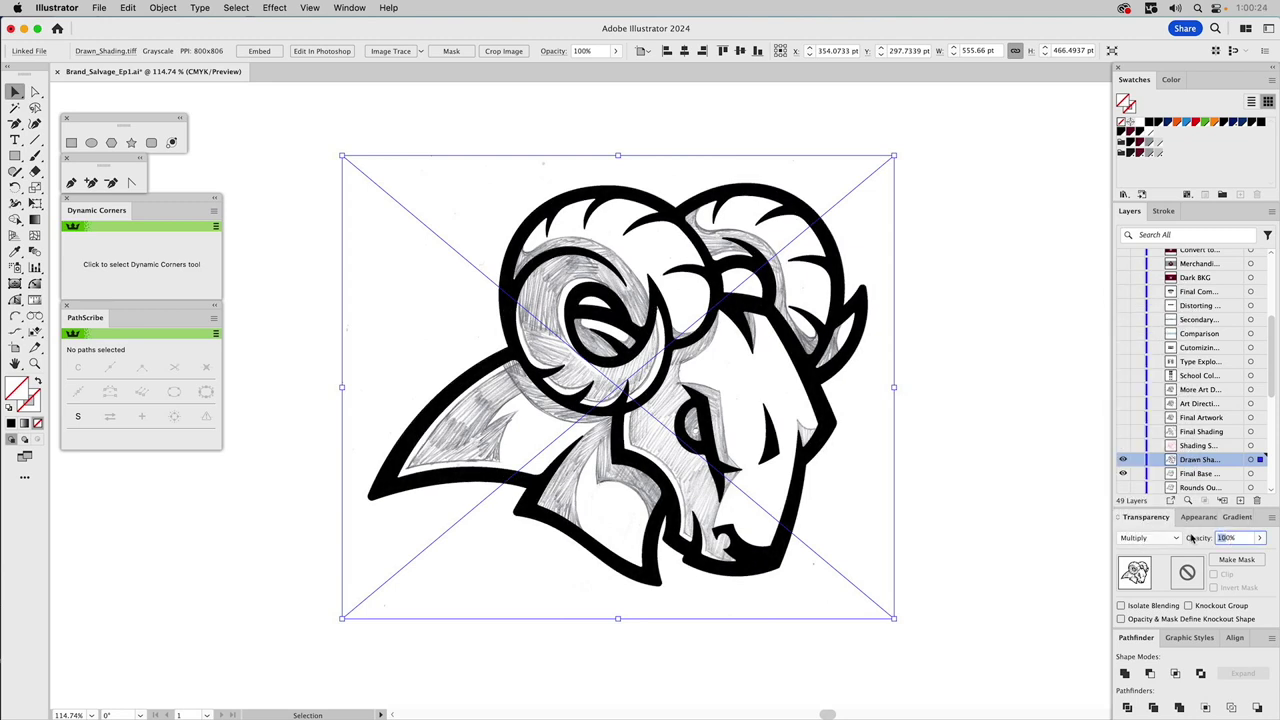
{"action": "type", "text": "40"}
{"action": "key", "text": "Return"}
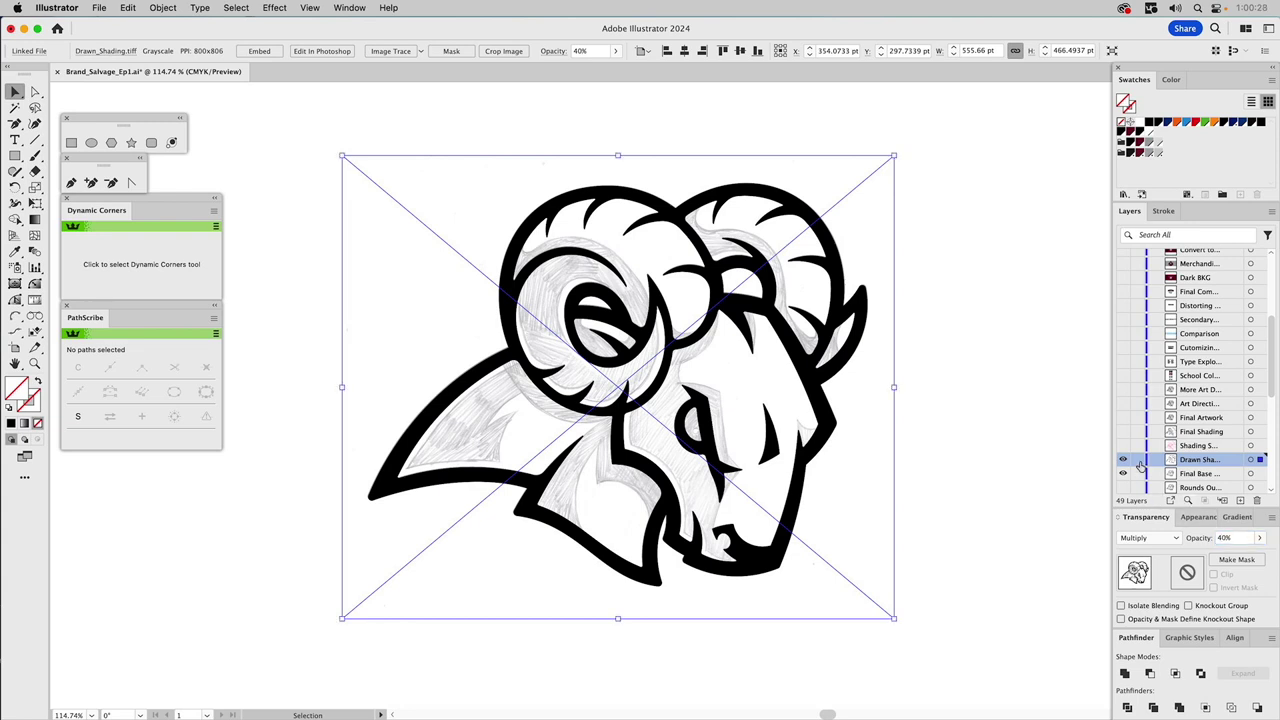
{"action": "left_click", "coordinate": [1137, 460]}
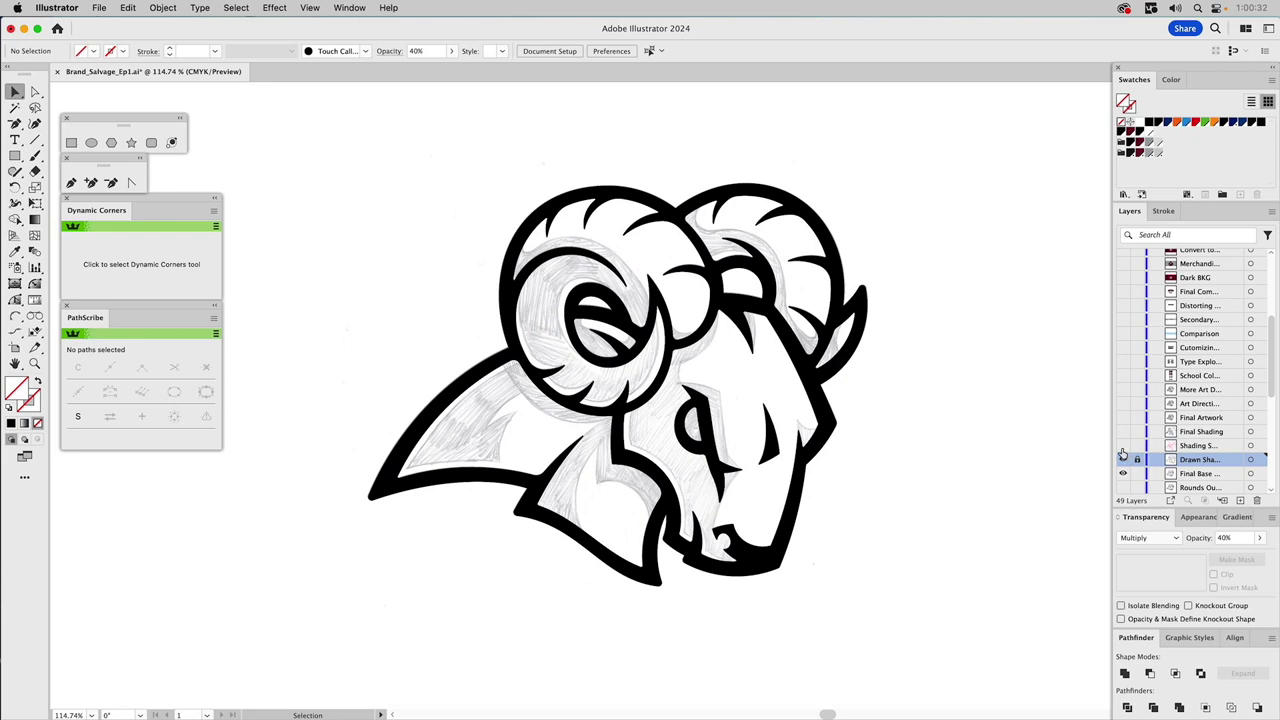
- Show the "Shading S…" outlines, hide them with the "Drawn Sha…" sketch, and turn on the "Final Shading" layer
{"action": "left_click", "coordinate": [1123, 446]}
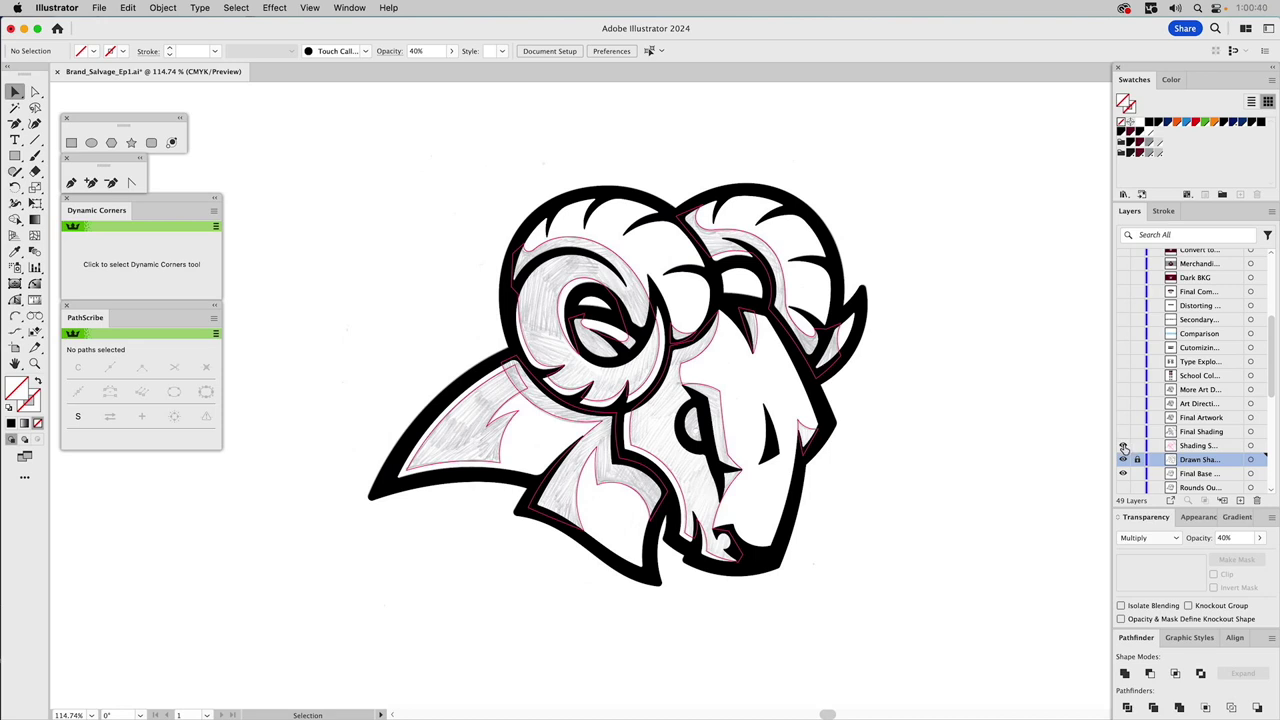
{"action": "left_click_drag", "start_coordinate": [1123, 461], "coordinate": [1123, 445]}
{"action": "left_click", "coordinate": [1123, 431]}
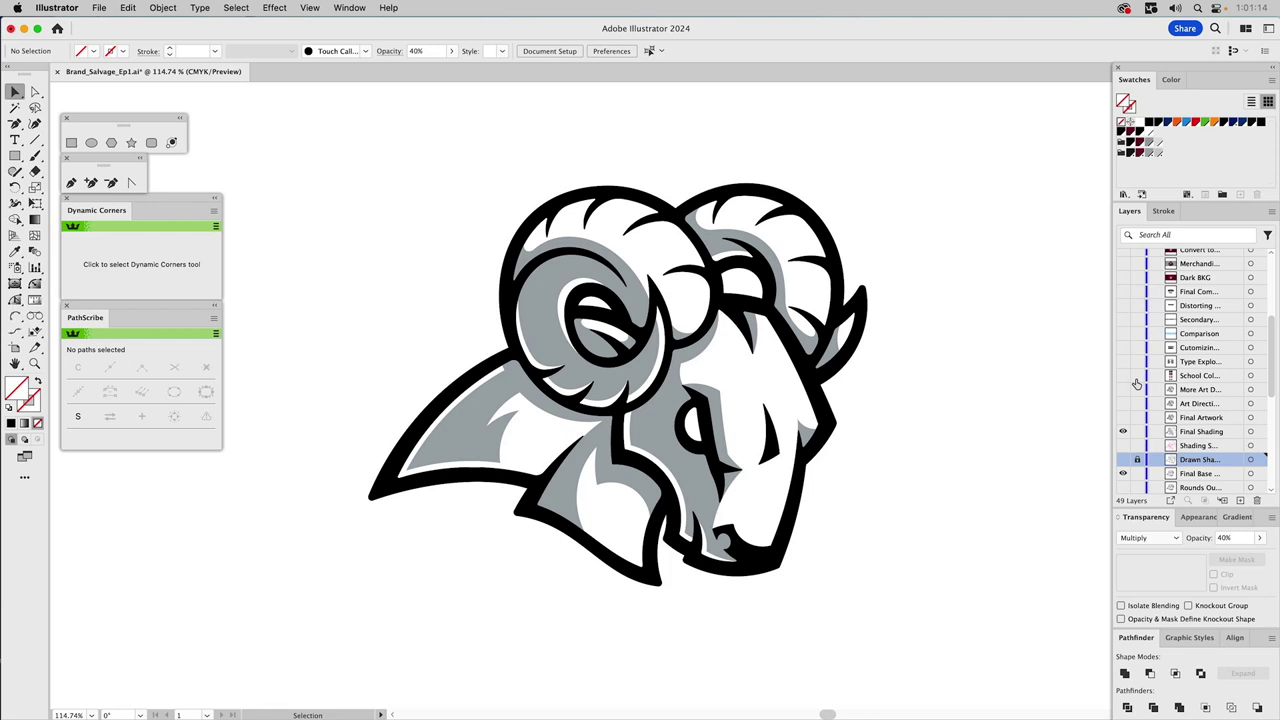
- Show the "School Col…" Pantone swatches and display the "Final Artwork" layer in place of "Final Shading"
{"action": "left_click", "coordinate": [1123, 376]}
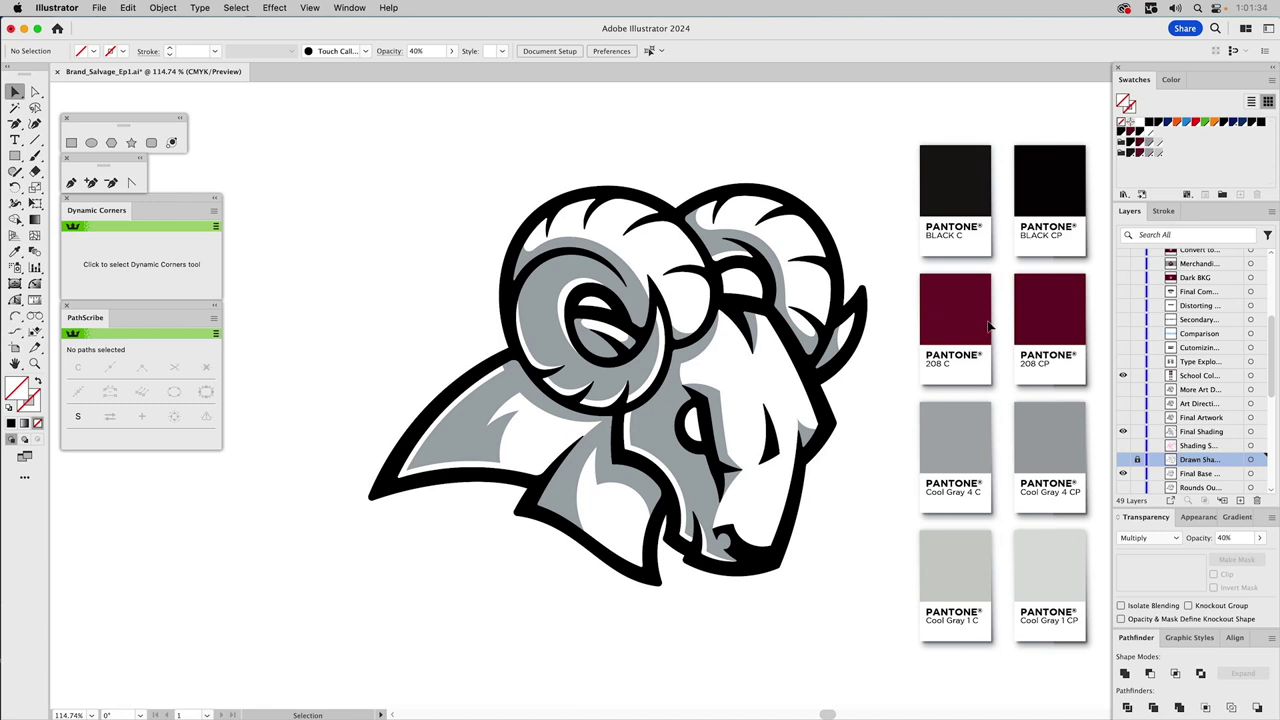
{"action": "left_click", "coordinate": [1123, 420]}
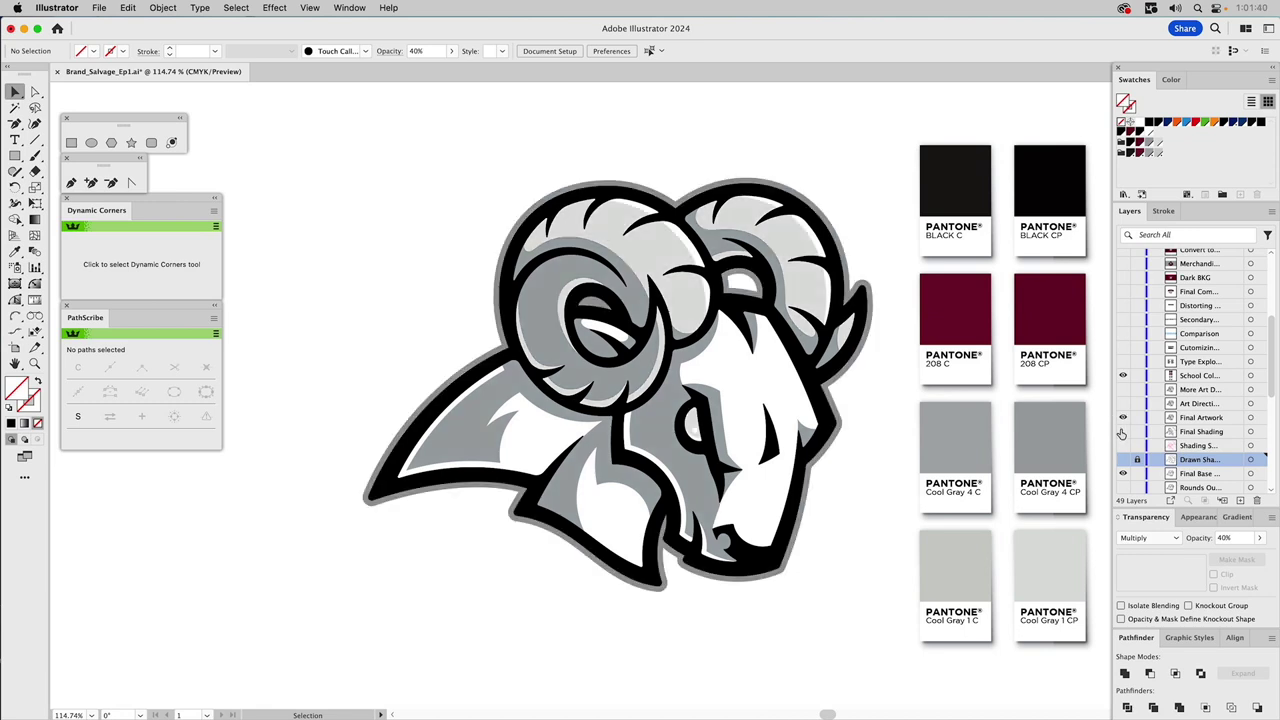
- Examine the ram's light gray horn shapes and mid-gray shading shapes against the Pantone swatches
{"action": "key", "text": "a"}
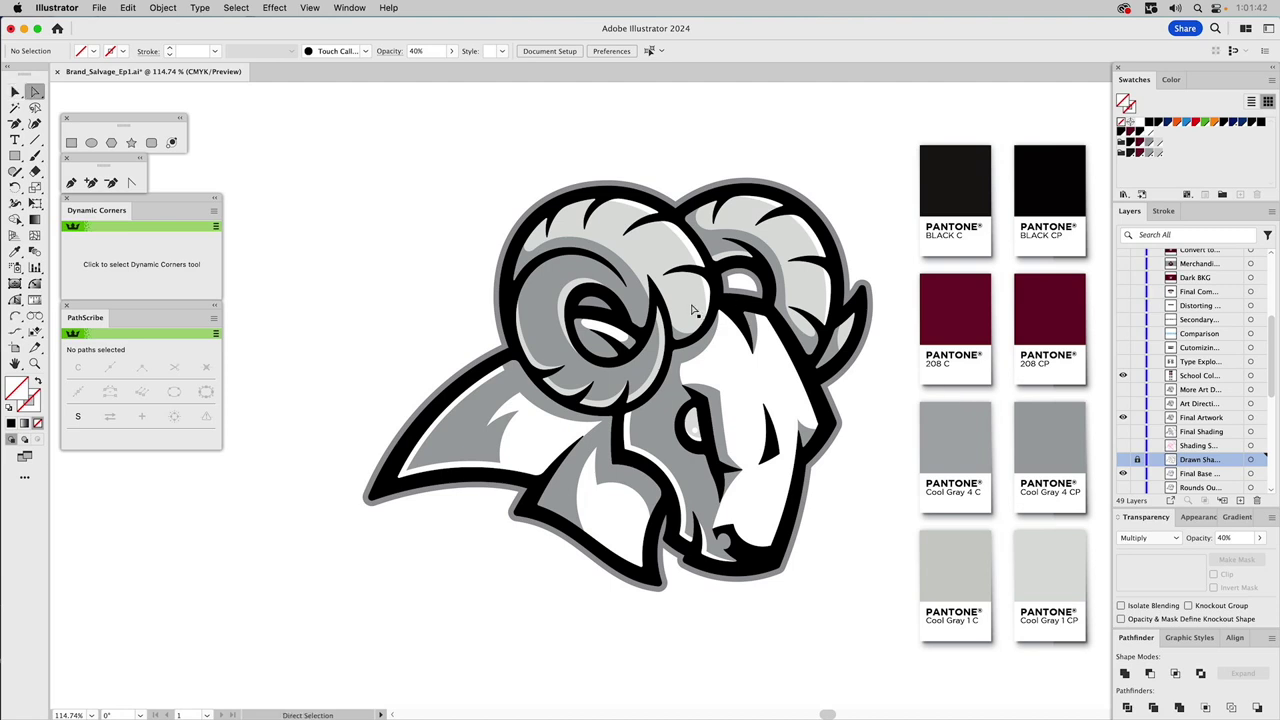
{"action": "left_click", "coordinate": [691, 311]}
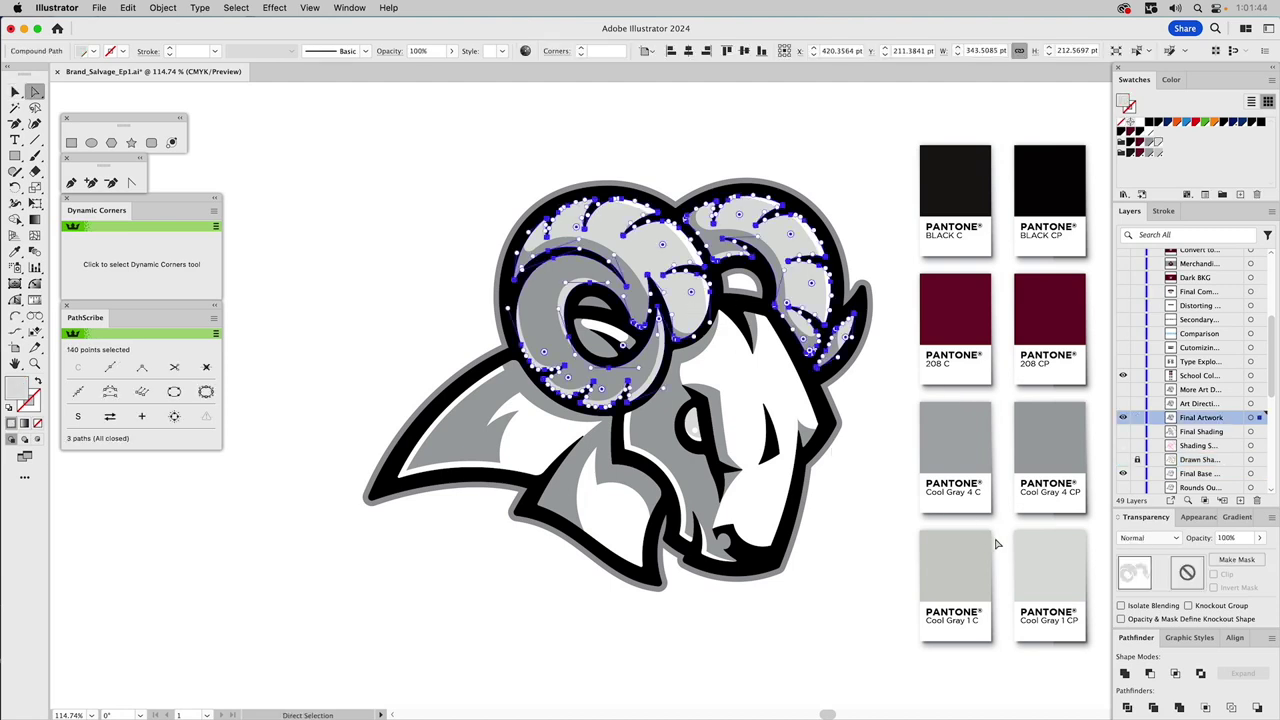
{"action": "left_click", "coordinate": [670, 424]}
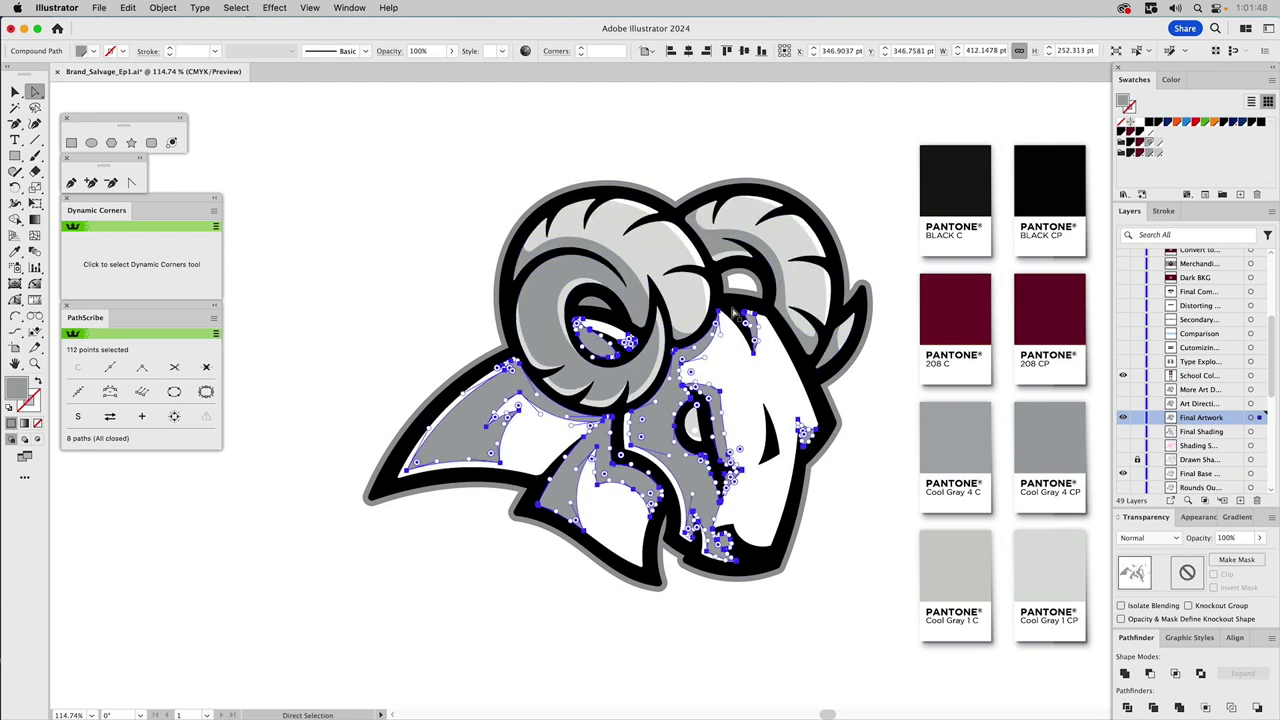
{"action": "left_click", "coordinate": [800, 145]}
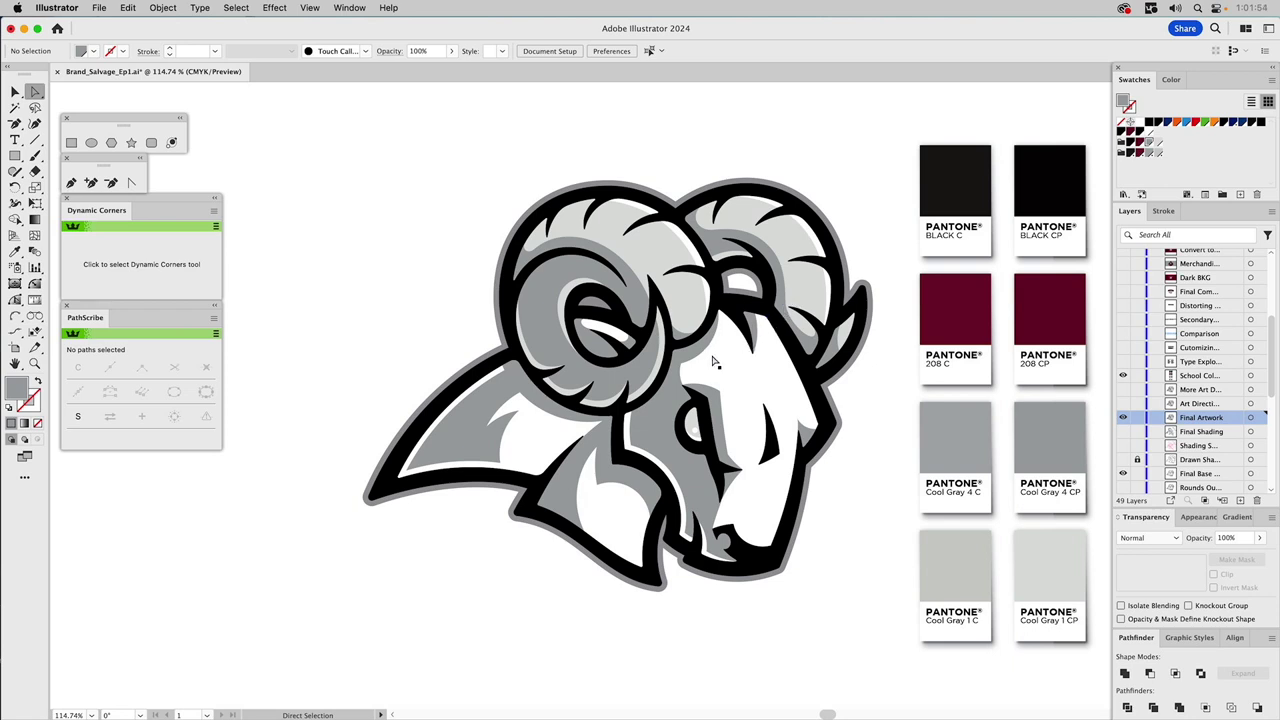
- Try the dark maroon swatch as the fill of the ram's eye and undo the change
{"action": "left_click", "coordinate": [698, 424]}
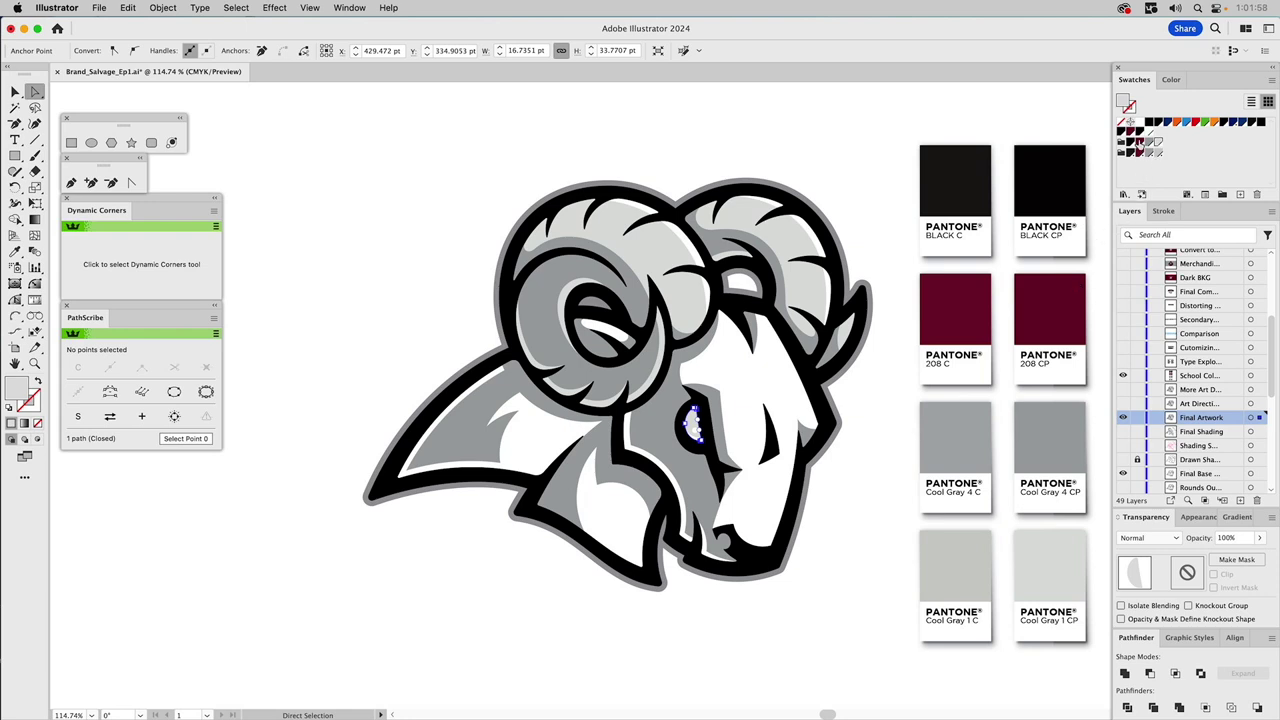
{"action": "left_click", "coordinate": [1139, 144]}
{"action": "left_click", "coordinate": [878, 154]}
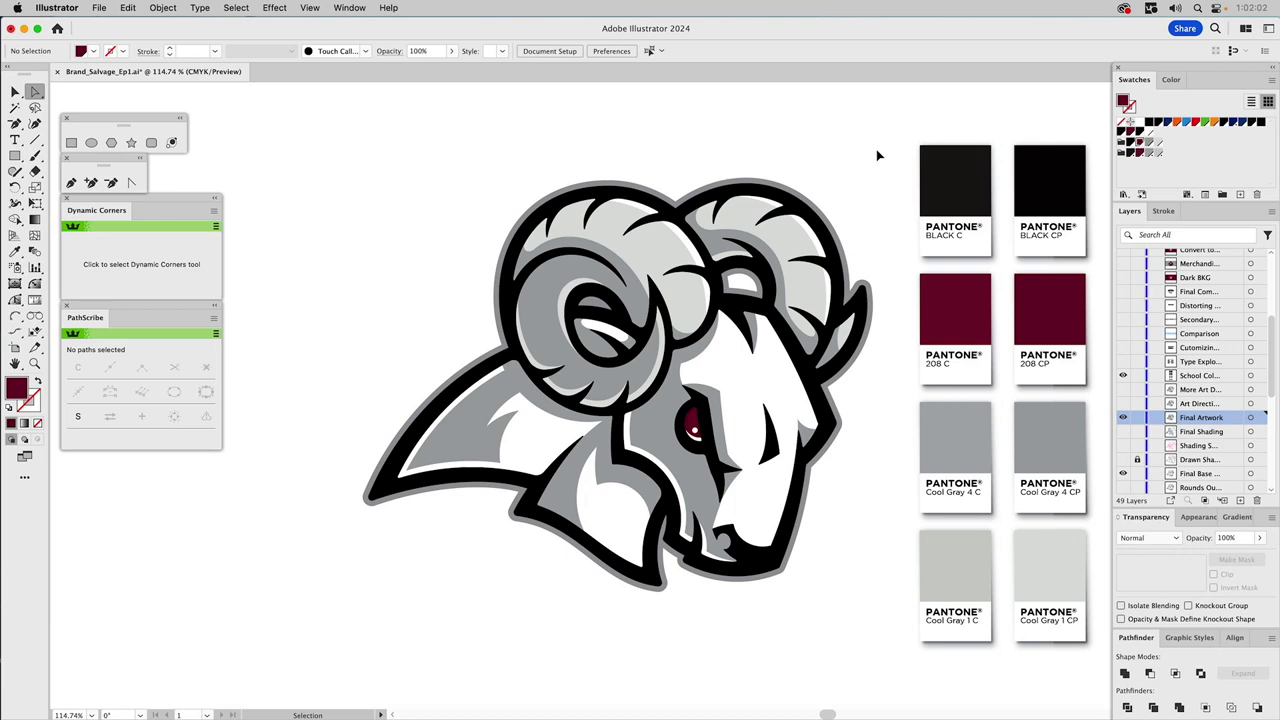
{"action": "key", "text": "super+z"}
{"action": "key", "text": "super+z"}
{"action": "key", "text": "super+z"}
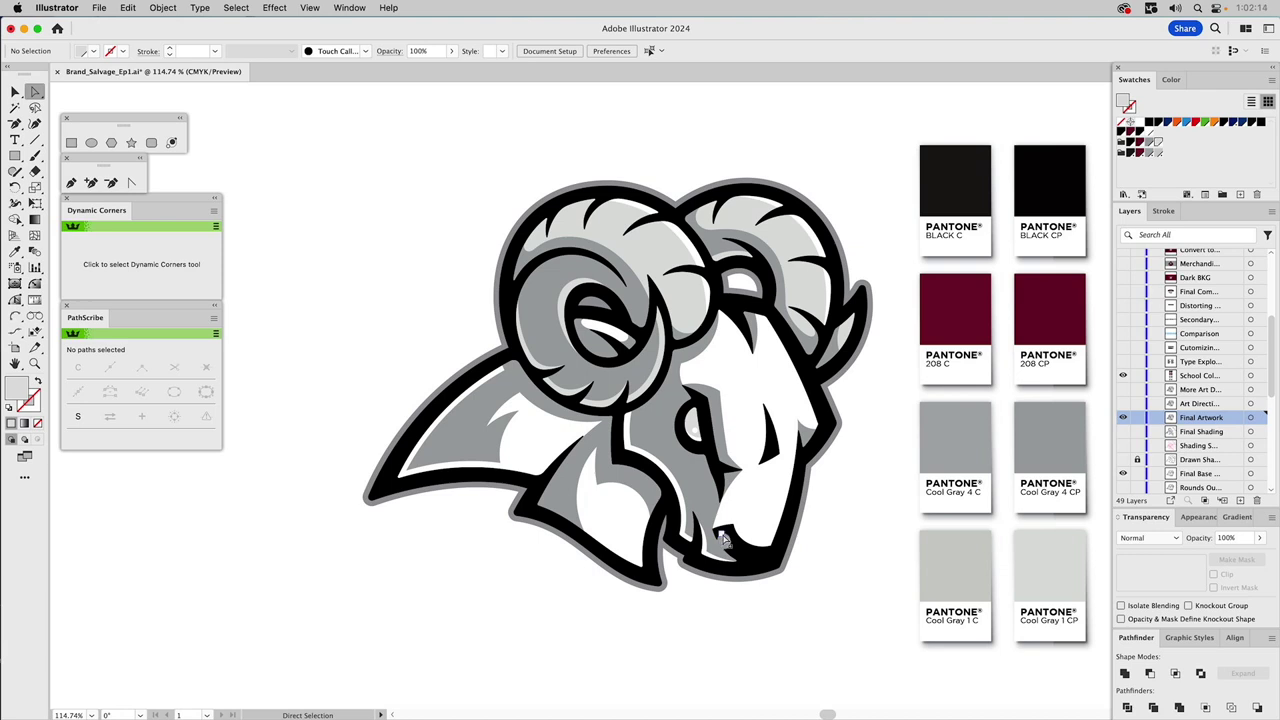
- Compare the "Art Directi…" layer with the "Final Artwork" version of the ram by toggling its visibility
{"action": "left_click", "coordinate": [1123, 404]}
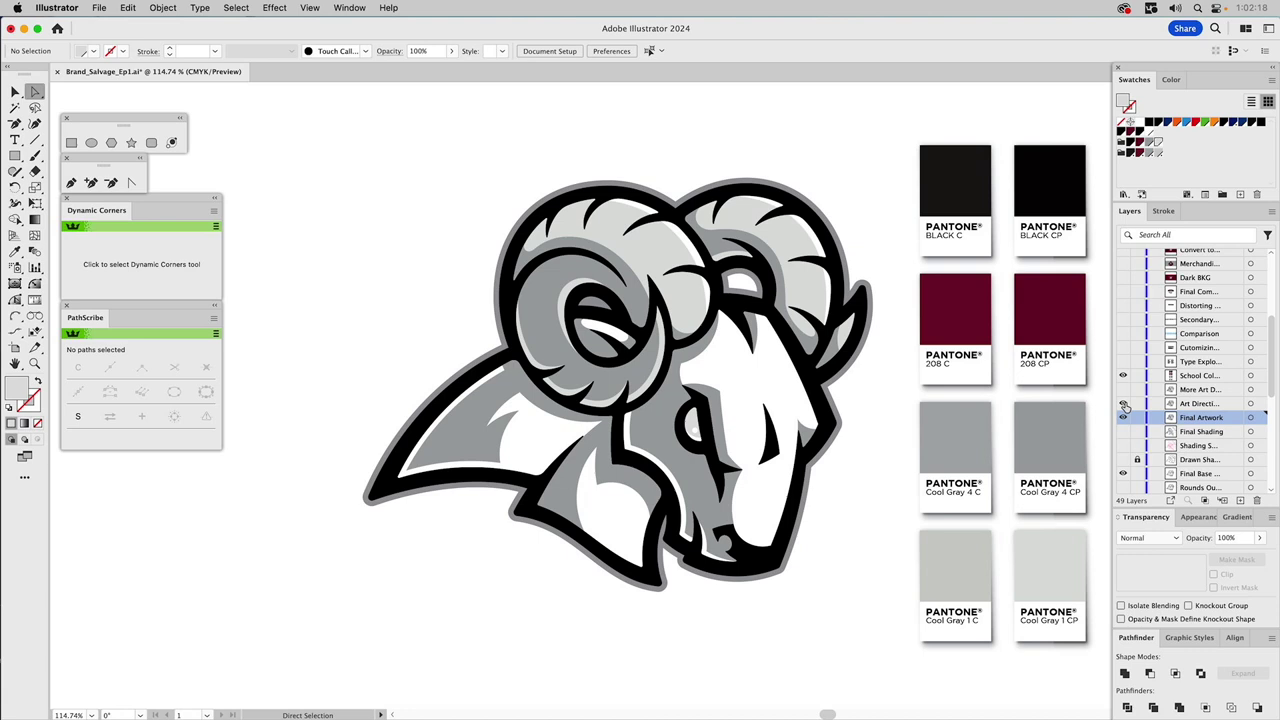
{"action": "left_click", "coordinate": [1124, 405]}
{"action": "left_click", "coordinate": [1124, 405]}
{"action": "left_click", "coordinate": [1124, 406]}
{"action": "left_click", "coordinate": [1124, 406]}
- Compare and show the "More Art D…" layer's version of the ram, and hide the "School Col…" layer
{"action": "left_click", "coordinate": [1123, 390]}
{"action": "left_click", "coordinate": [1123, 390]}
{"action": "left_click", "coordinate": [1123, 390]}
{"action": "left_click", "coordinate": [1123, 376]}
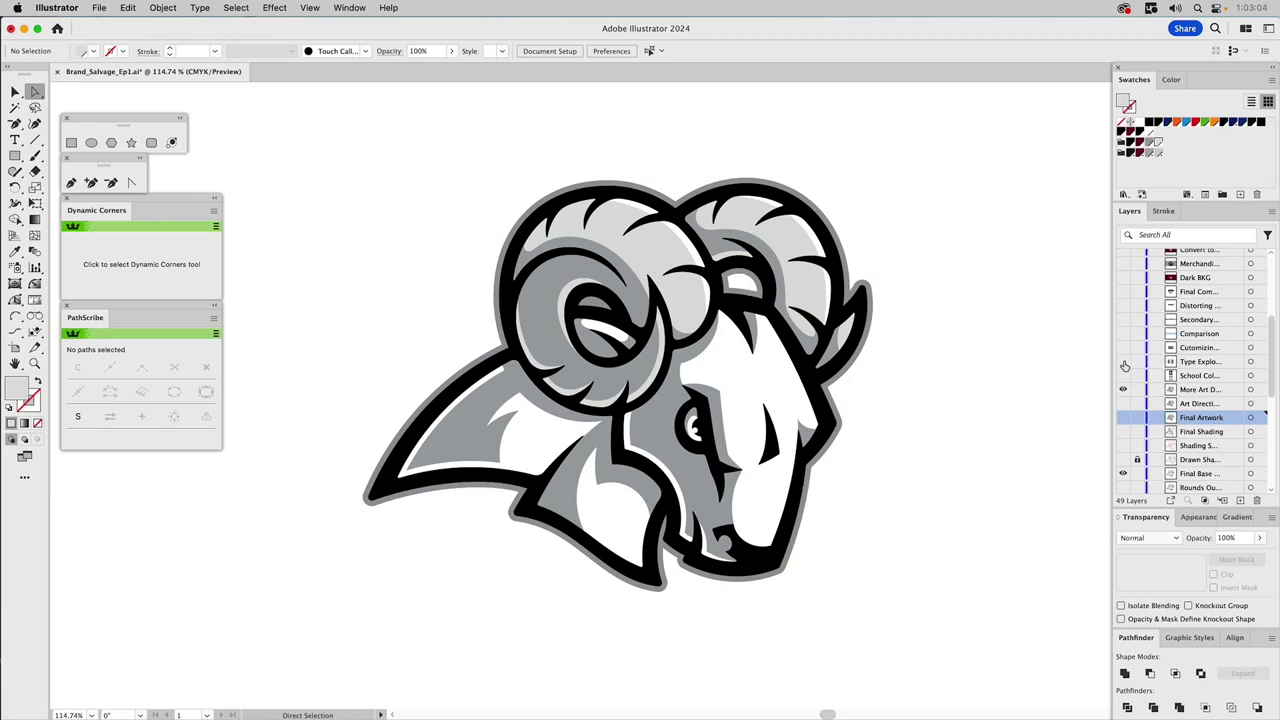
- Review the typefaces on the "Type Explo…" layer and display only the "Cutomizin…" layer in its place
{"action": "left_click", "coordinate": [1123, 362], "text": "alt"}
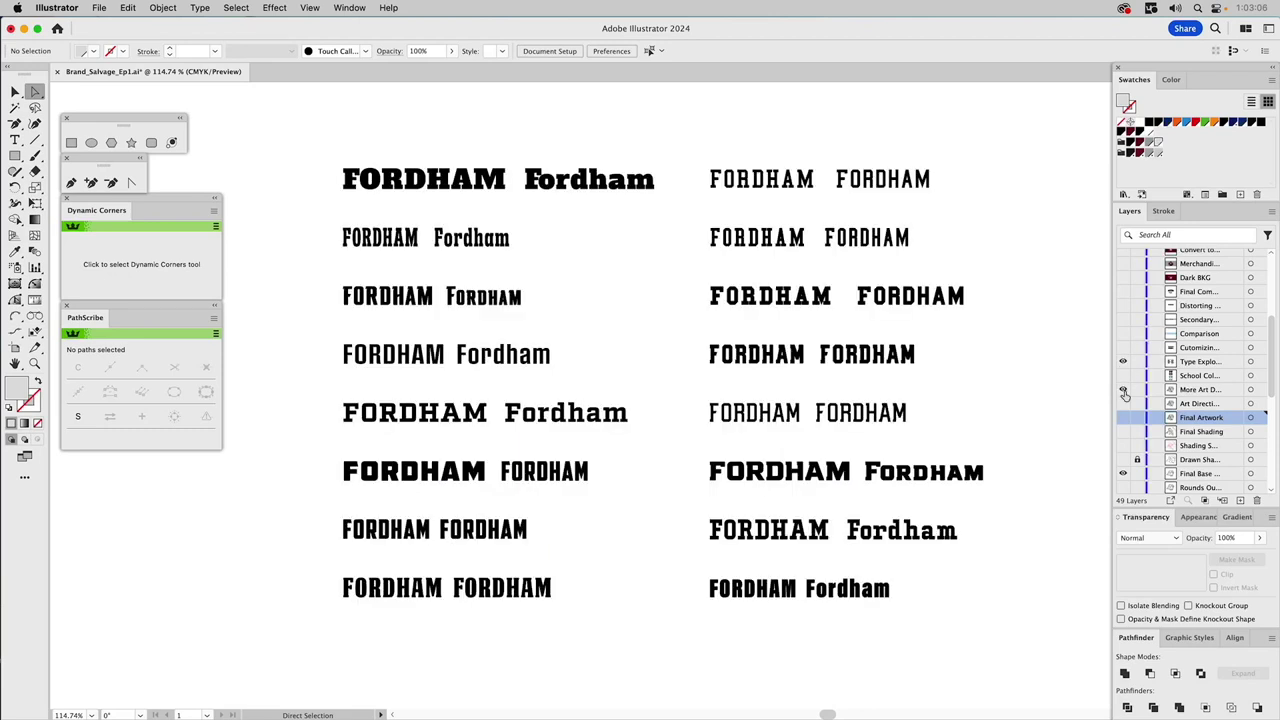
{"action": "left_click", "coordinate": [1200, 364]}
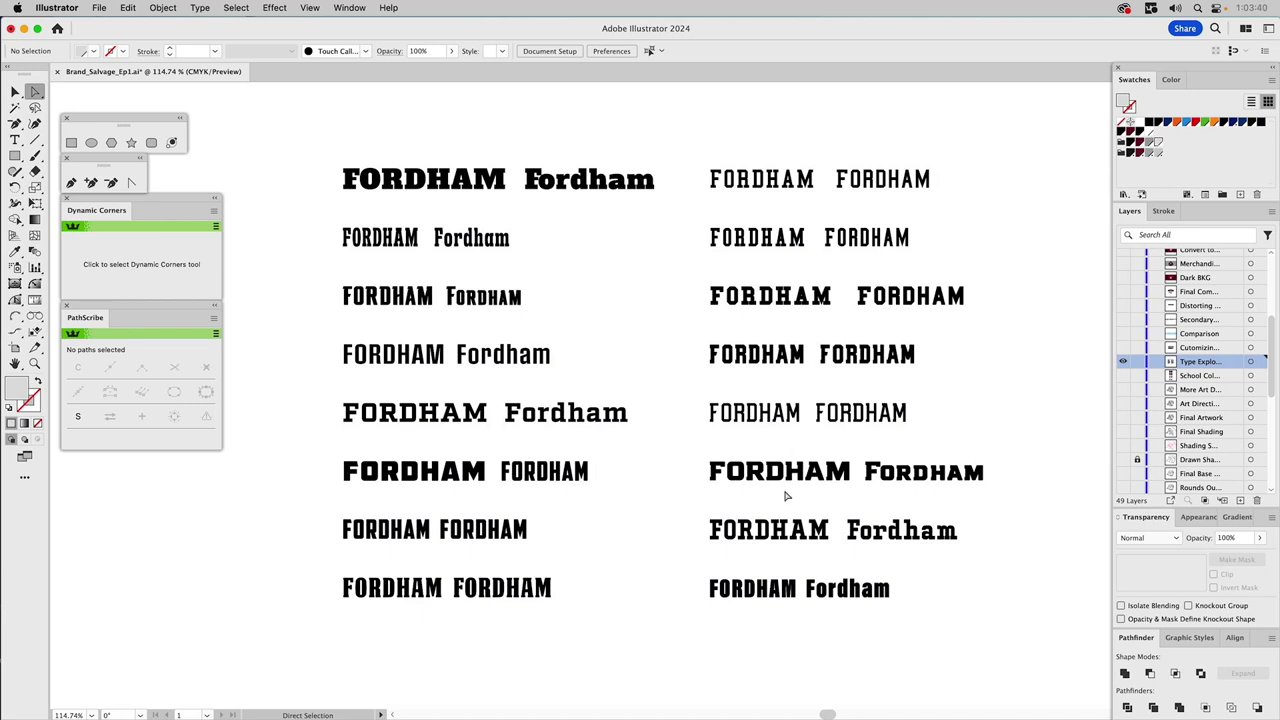
{"action": "left_click", "coordinate": [1123, 347], "text": "alt"}
{"action": "left_click", "coordinate": [1186, 347]}
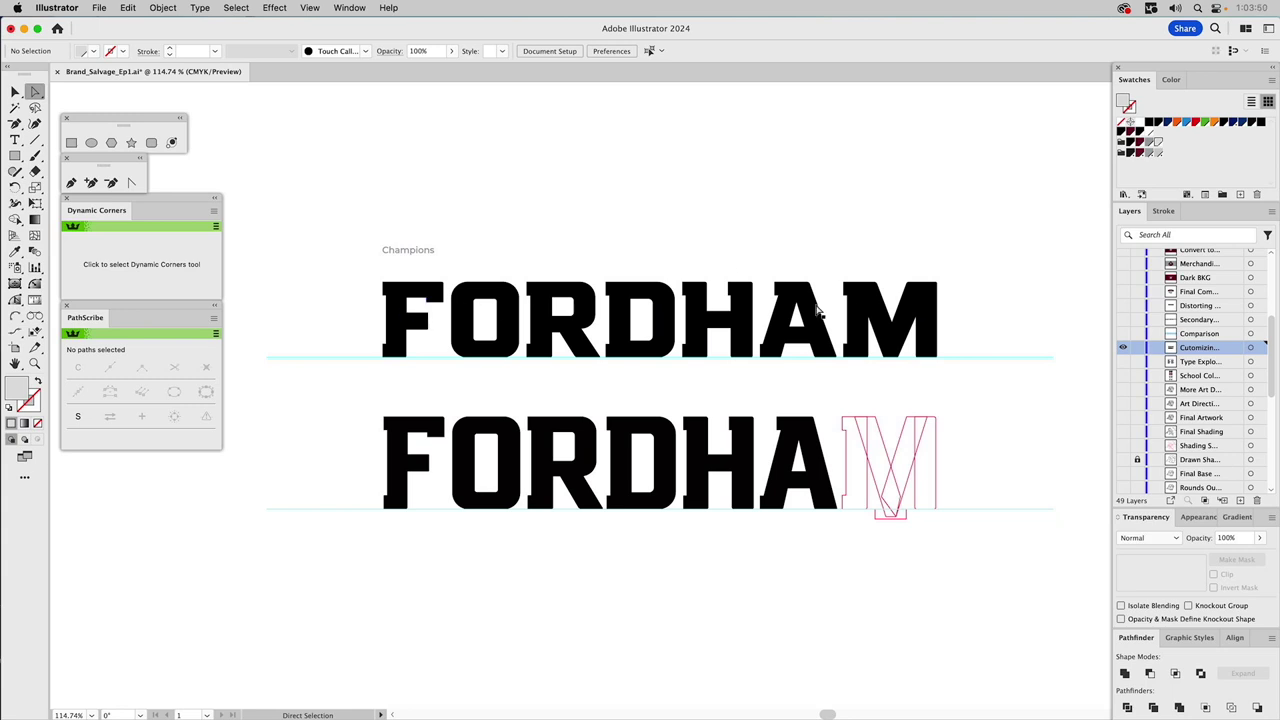
- Unite the overlapping outline pieces of the M in the lower FORDHAM wordmark into a single shape
{"action": "key", "text": "v"}
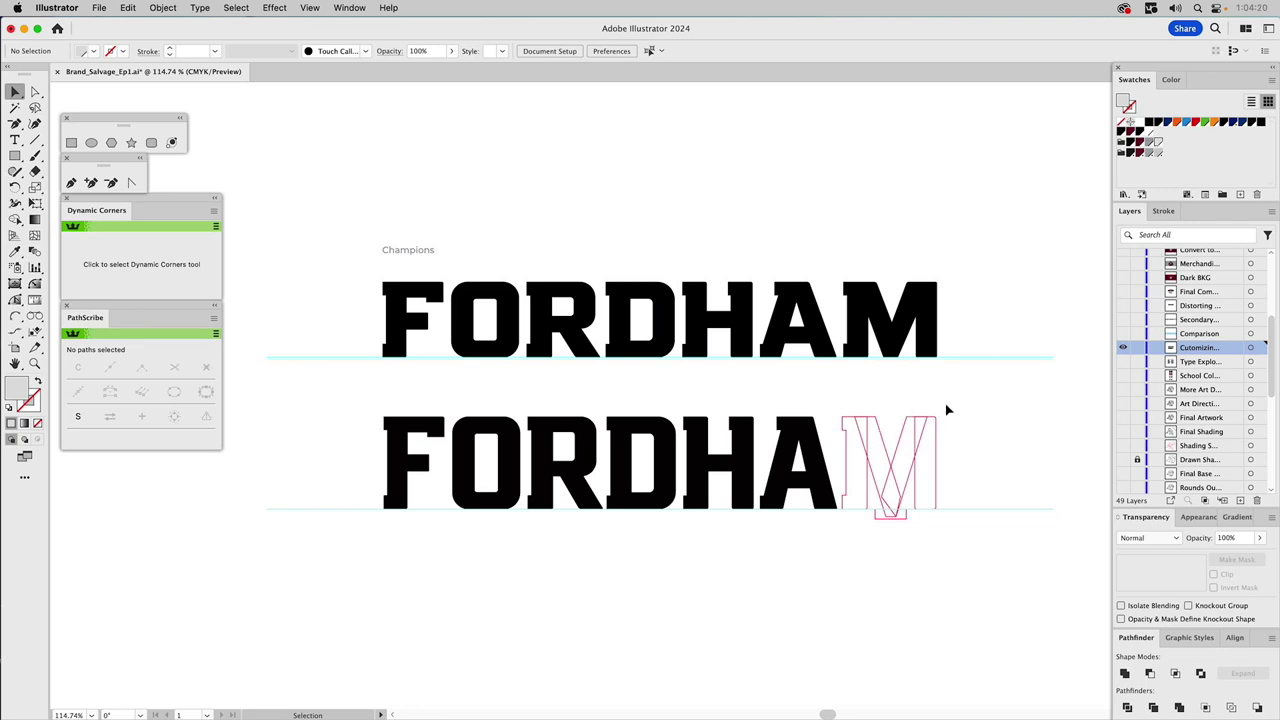
{"action": "left_click_drag", "start_coordinate": [920, 437], "coordinate": [846, 474]}
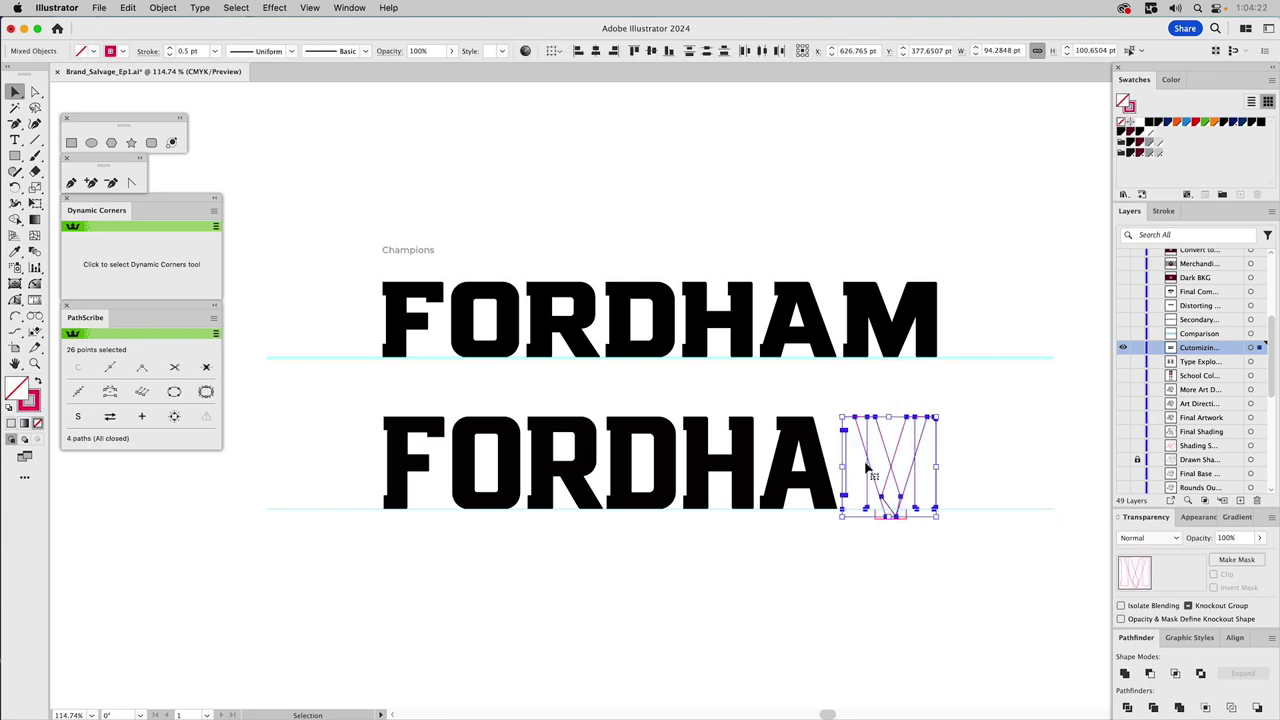
{"action": "left_click", "coordinate": [1125, 674]}
{"action": "left_click", "coordinate": [955, 553]}
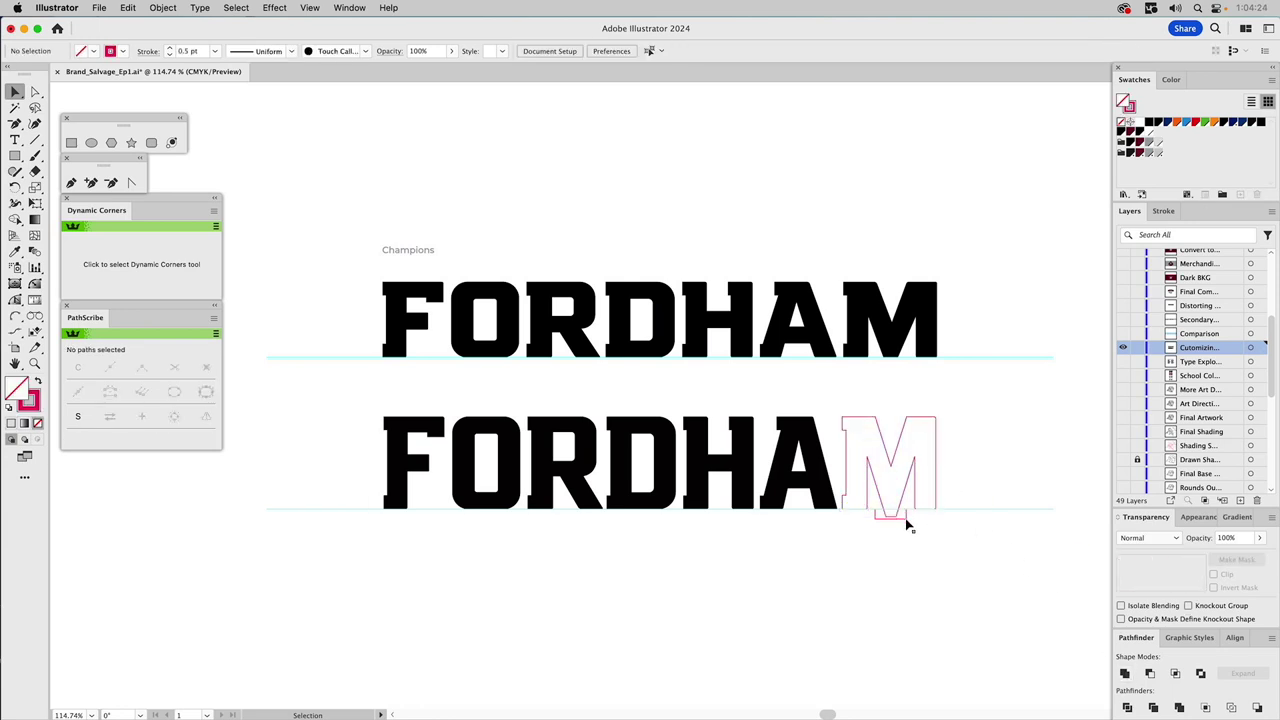
- Subtract the small rectangle below the baseline from the M to trim its pointed centre flat
{"action": "left_click", "coordinate": [906, 520]}
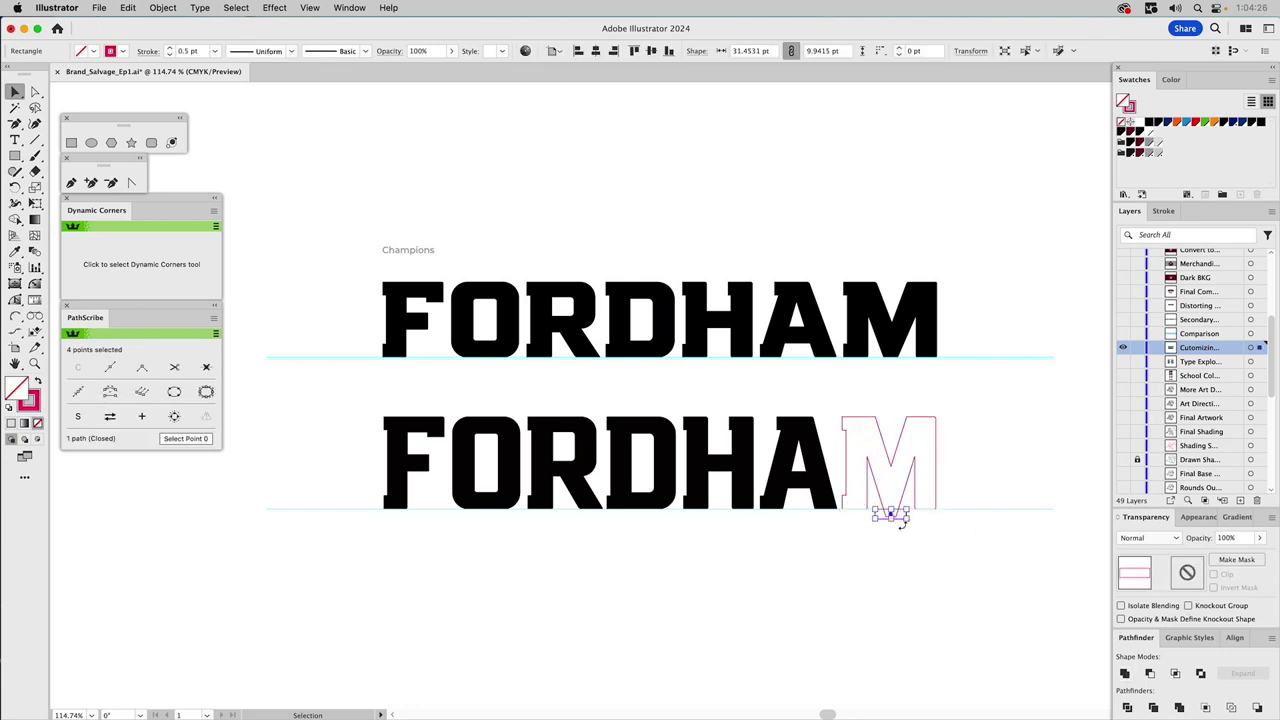
{"action": "left_click", "coordinate": [928, 463], "text": "shift"}
{"action": "left_click", "coordinate": [1150, 673]}
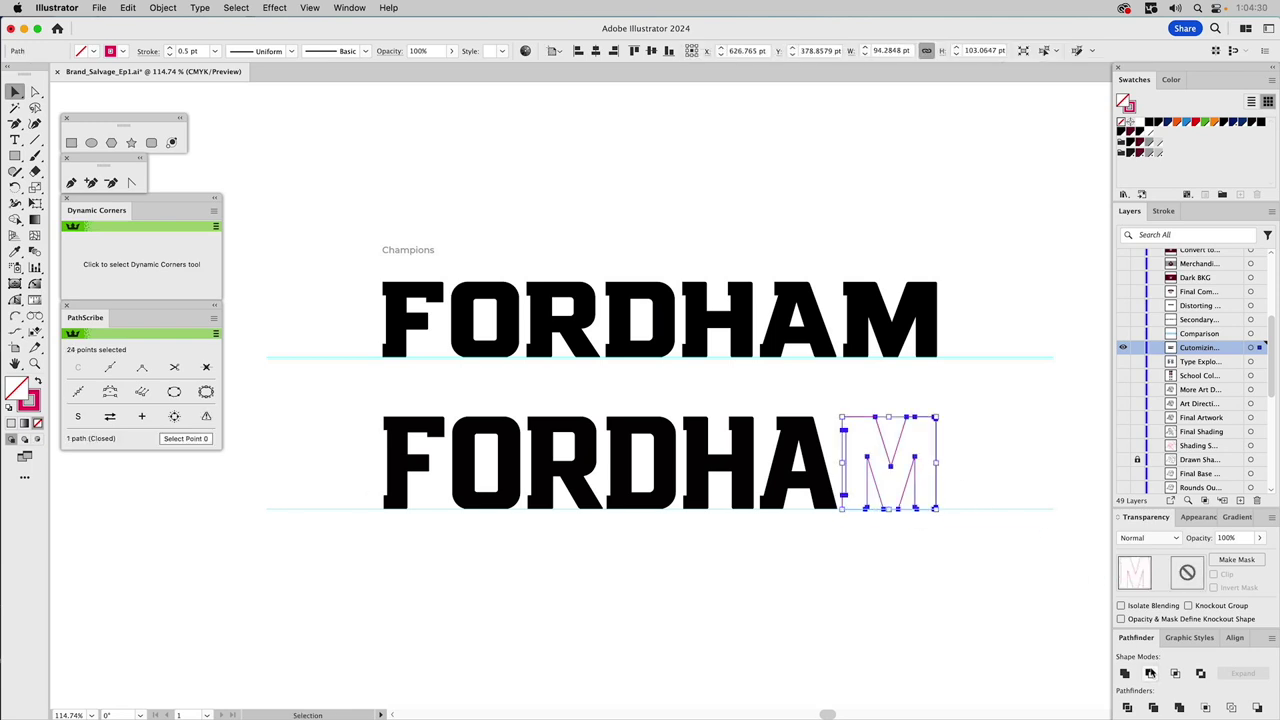
{"action": "left_click", "coordinate": [982, 440]}
- Give the outlined M the solid black fill sampled from the neighbouring A
{"action": "left_click", "coordinate": [35, 364]}
{"action": "left_click_drag", "start_coordinate": [735, 390], "coordinate": [1010, 572]}
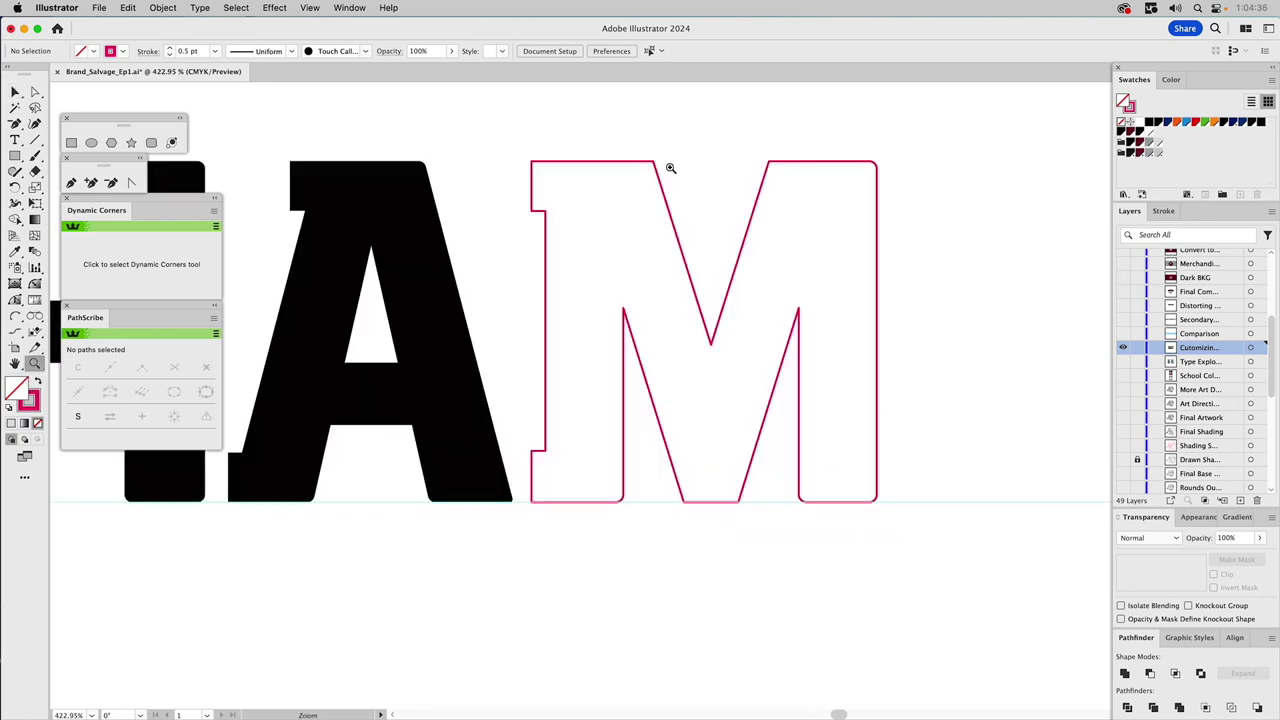
{"action": "key", "text": "v"}
{"action": "left_click_drag", "start_coordinate": [669, 159], "coordinate": [633, 187]}
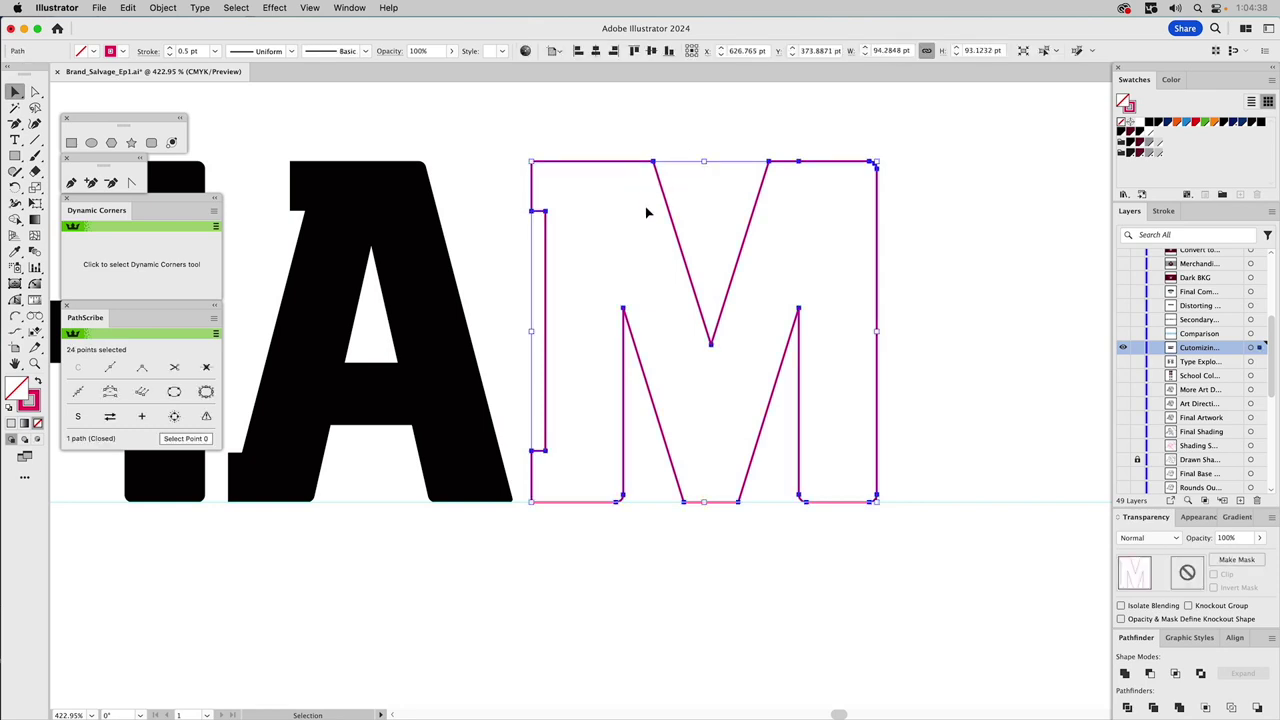
{"action": "key", "text": "i"}
{"action": "left_click", "coordinate": [410, 200]}
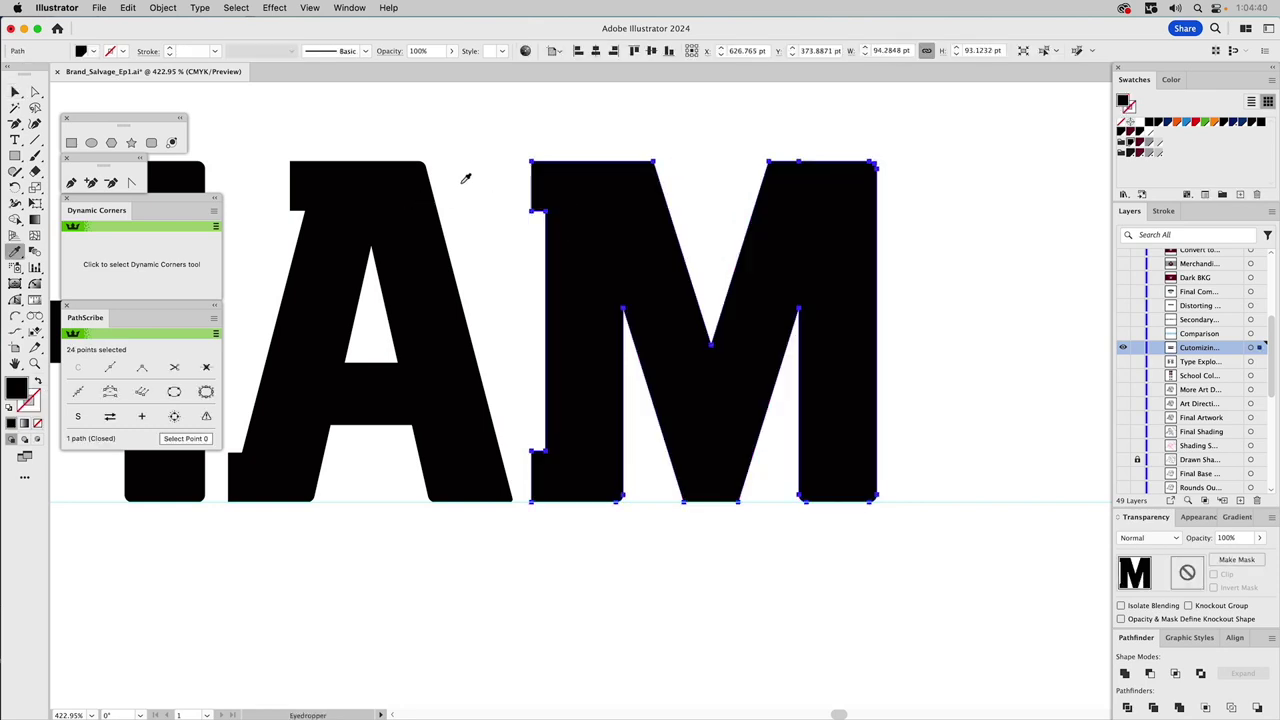
- Remove the surplus anchor points along the top edge of the M's right stem
{"action": "left_click", "coordinate": [35, 284]}
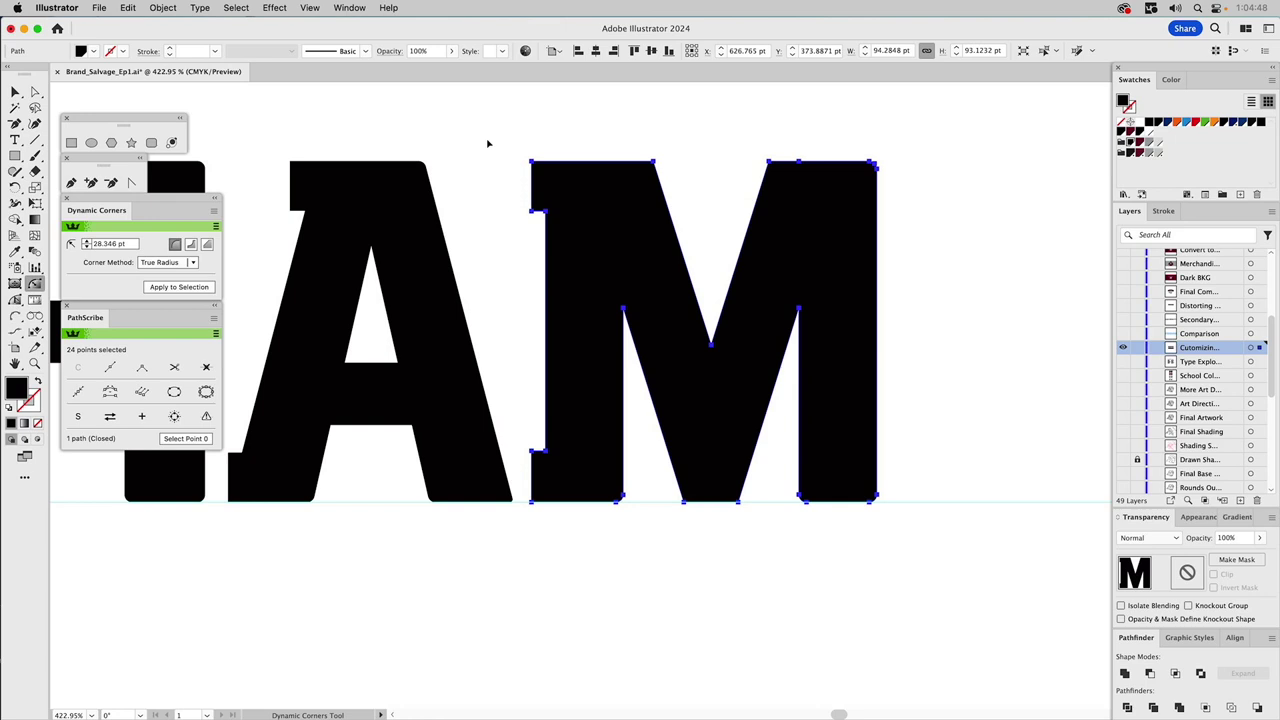
{"action": "key", "text": "a"}
{"action": "left_click", "coordinate": [814, 149]}
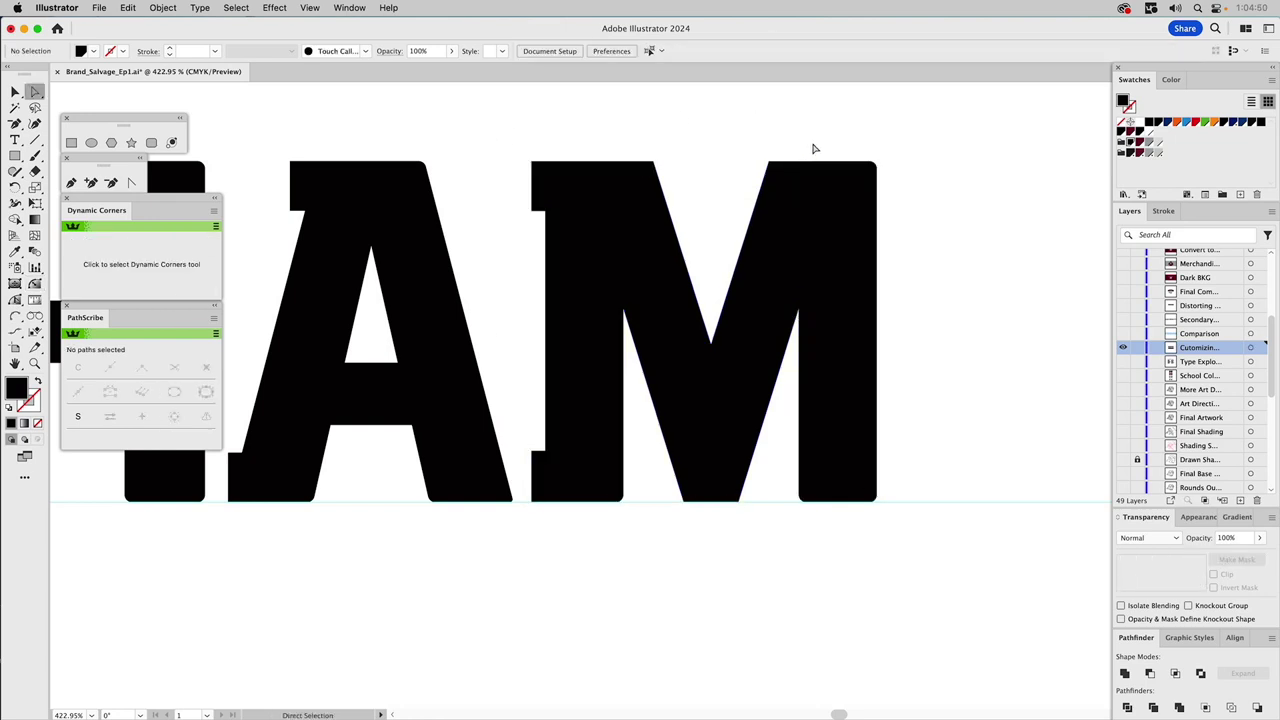
{"action": "left_click", "coordinate": [793, 158]}
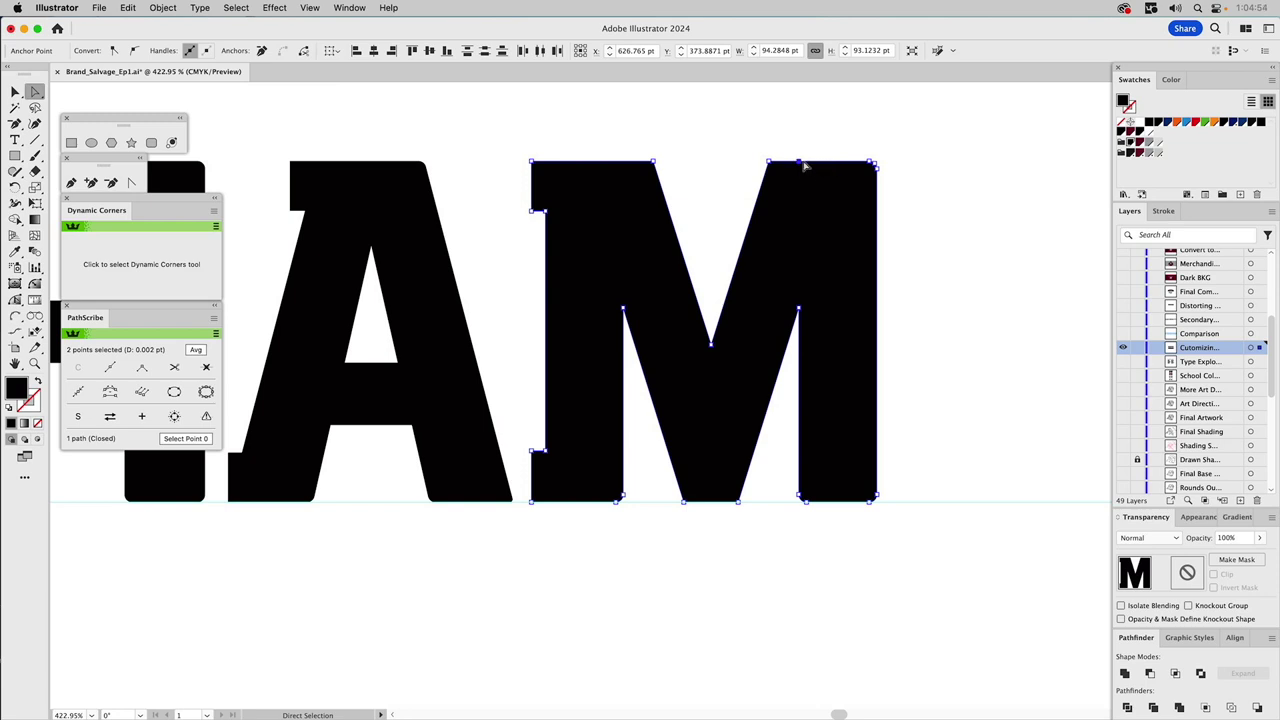
{"action": "left_click", "coordinate": [262, 52]}
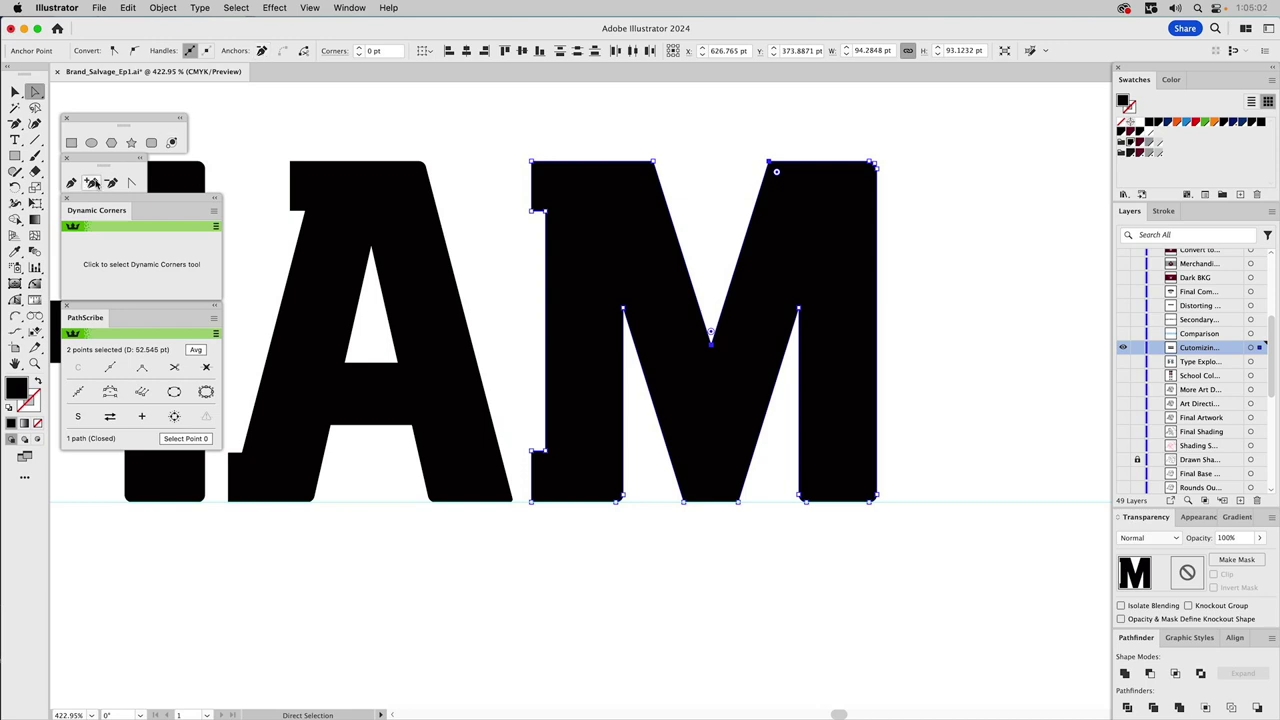
- Round the M's two inner top corners with Dynamic Corners at 2.059 pt, sampling the radius from the A's top corner
{"action": "left_click", "coordinate": [709, 150]}
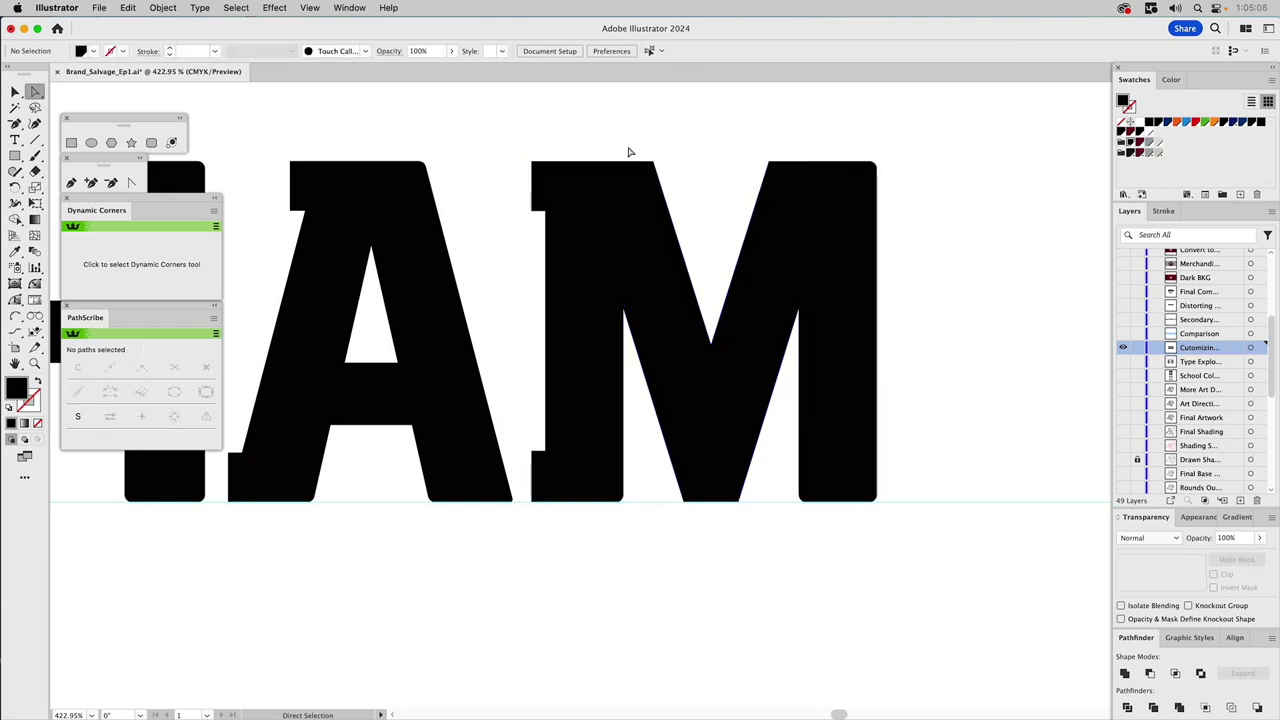
{"action": "left_click", "coordinate": [35, 285]}
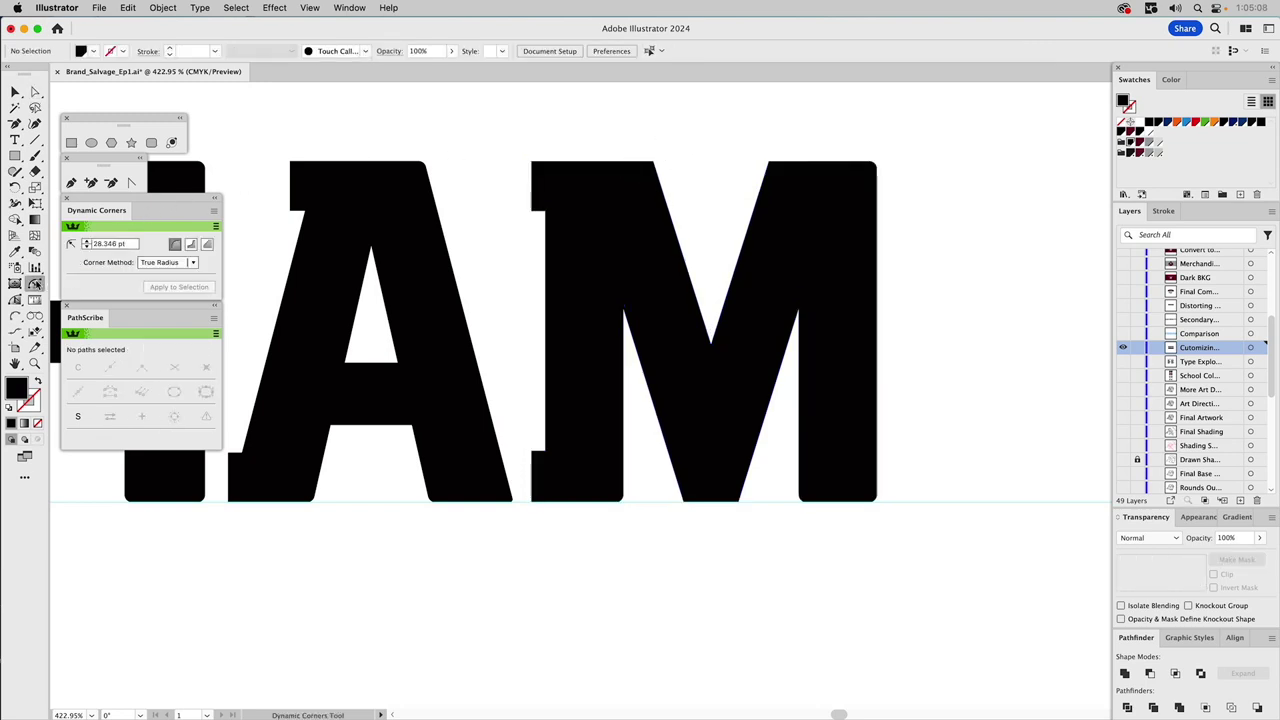
{"action": "left_click", "coordinate": [420, 166]}
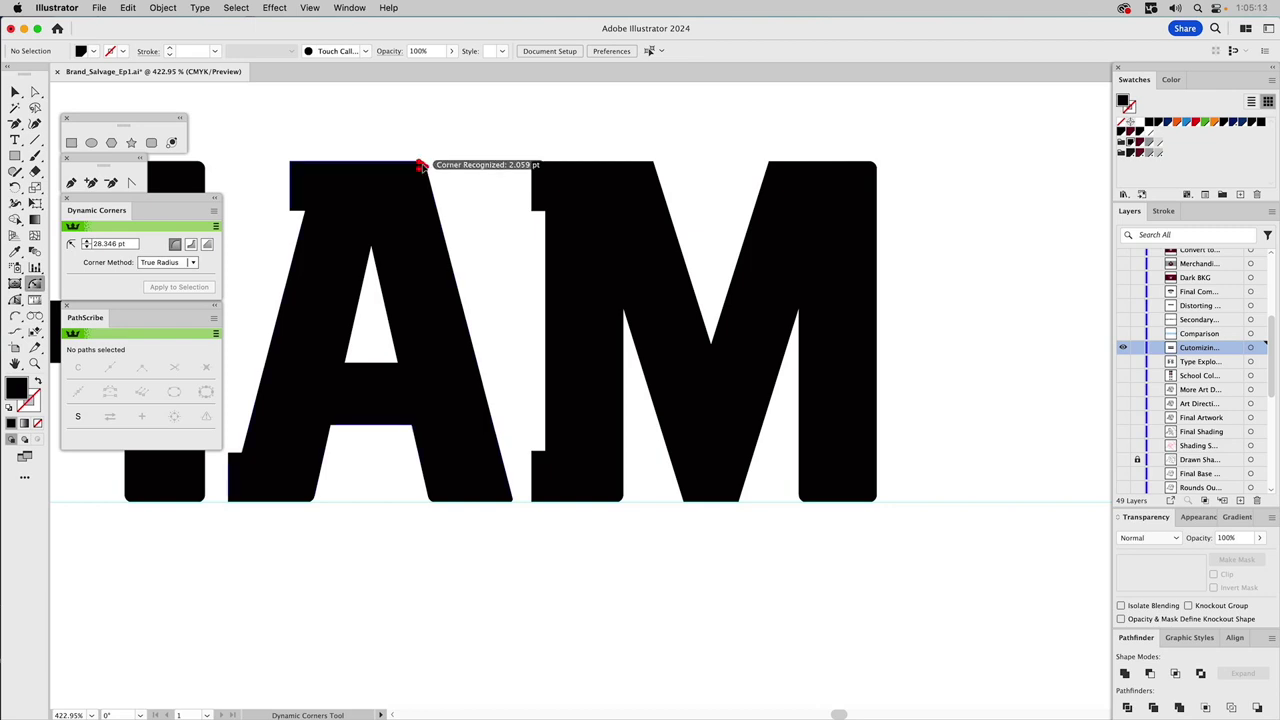
{"action": "left_click", "coordinate": [650, 167]}
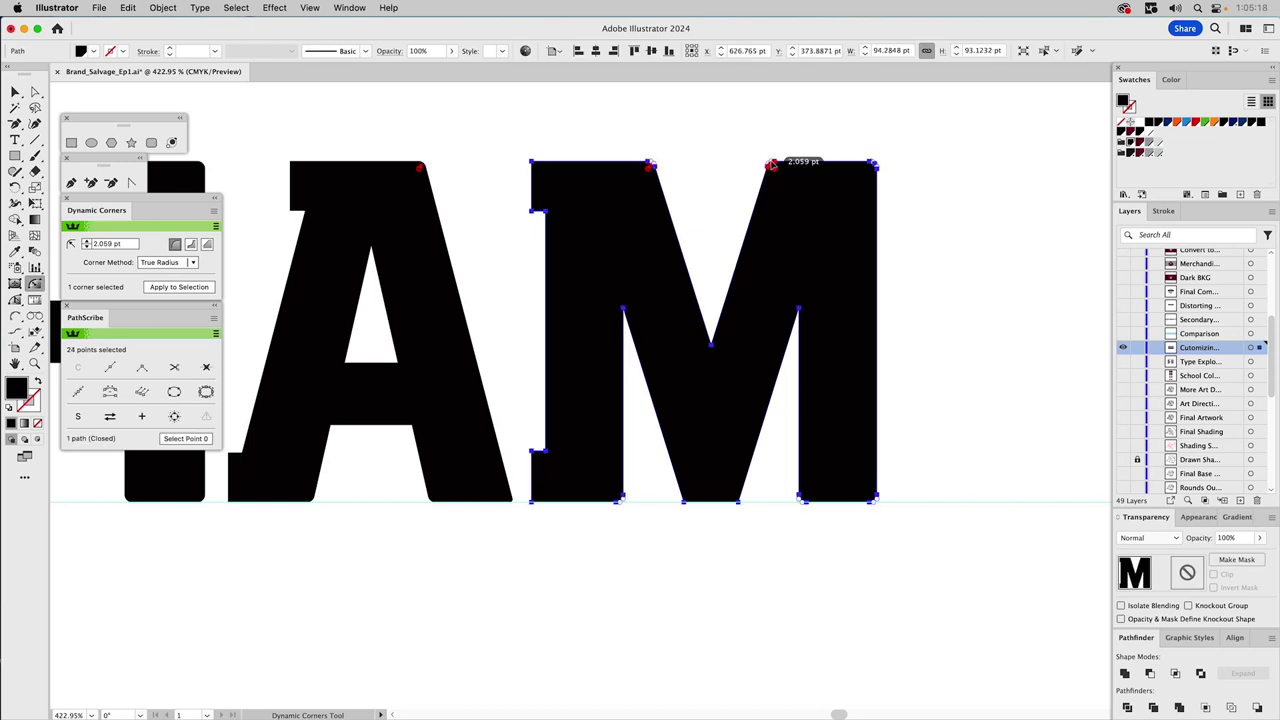
- Round both corners at the base of the M's center V to 2.059 pt, sampling the radius from the A's foot
{"action": "mouse_move", "coordinate": [433, 498]}
{"action": "left_click", "coordinate": [684, 502]}
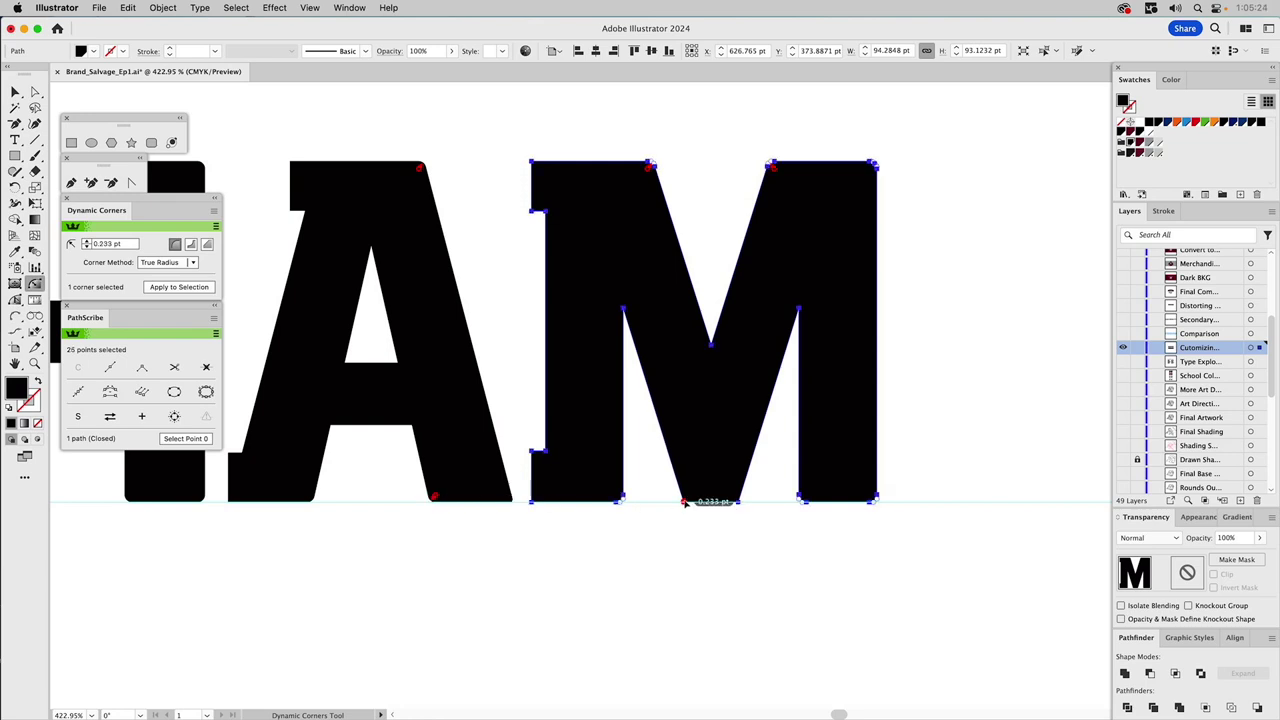
{"action": "left_click_drag", "start_coordinate": [686, 503], "coordinate": [695, 490]}
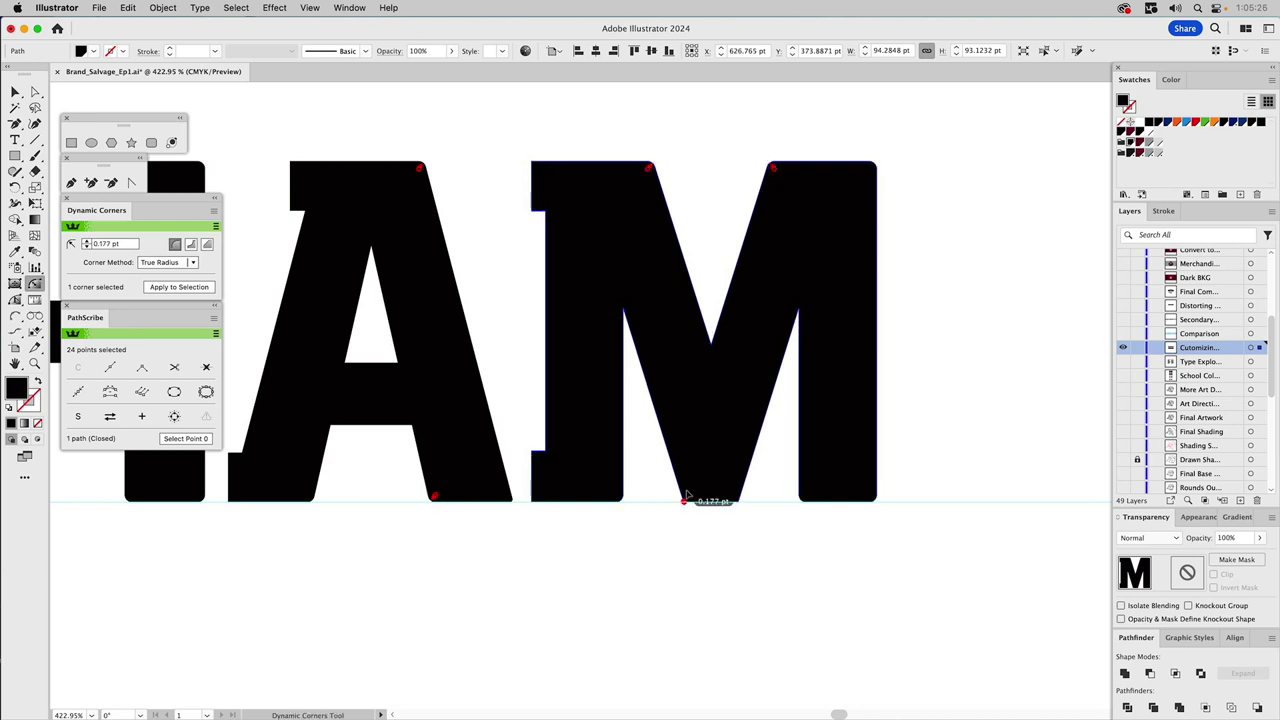
{"action": "left_click", "coordinate": [740, 505]}
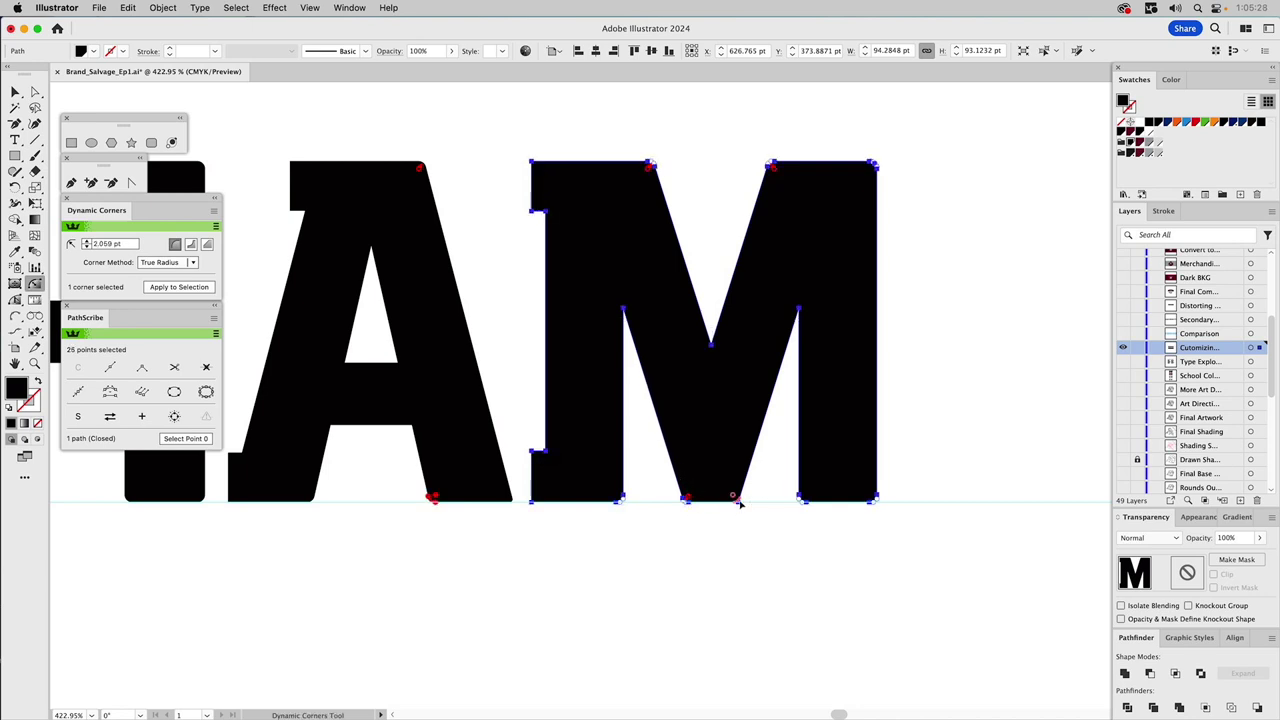
{"action": "left_click", "coordinate": [735, 544]}
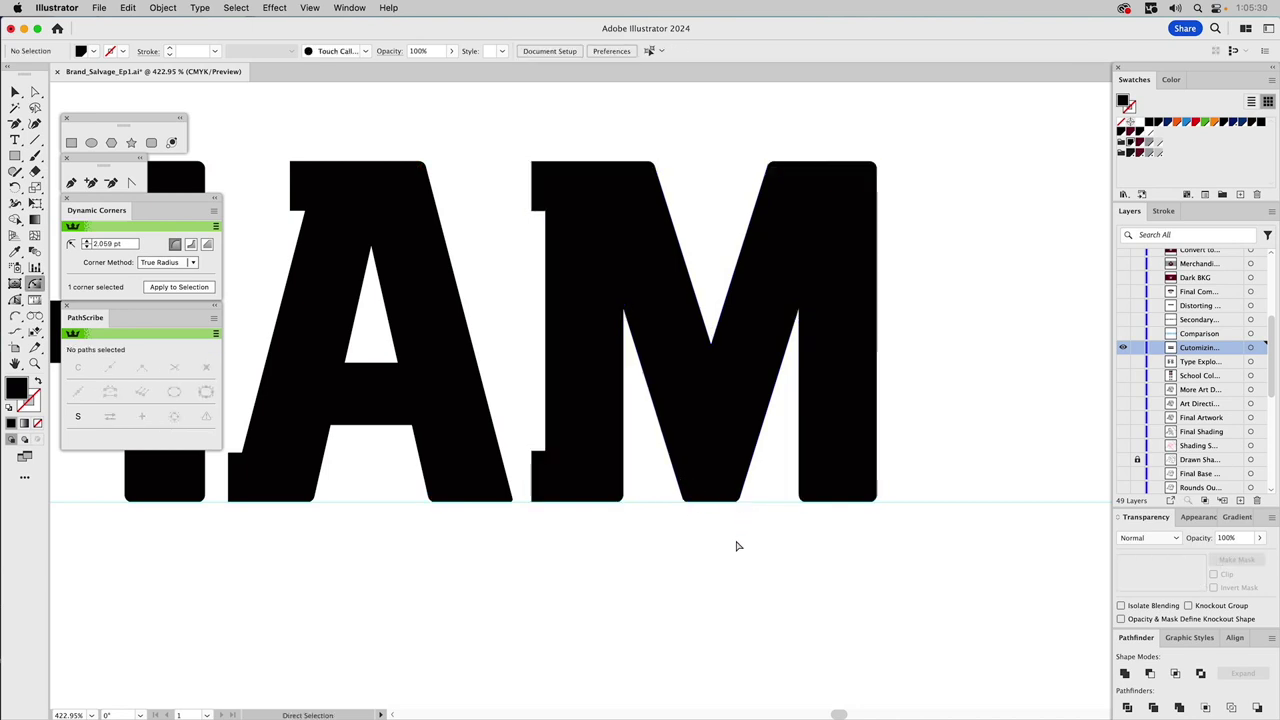
{"action": "key", "text": "v"}
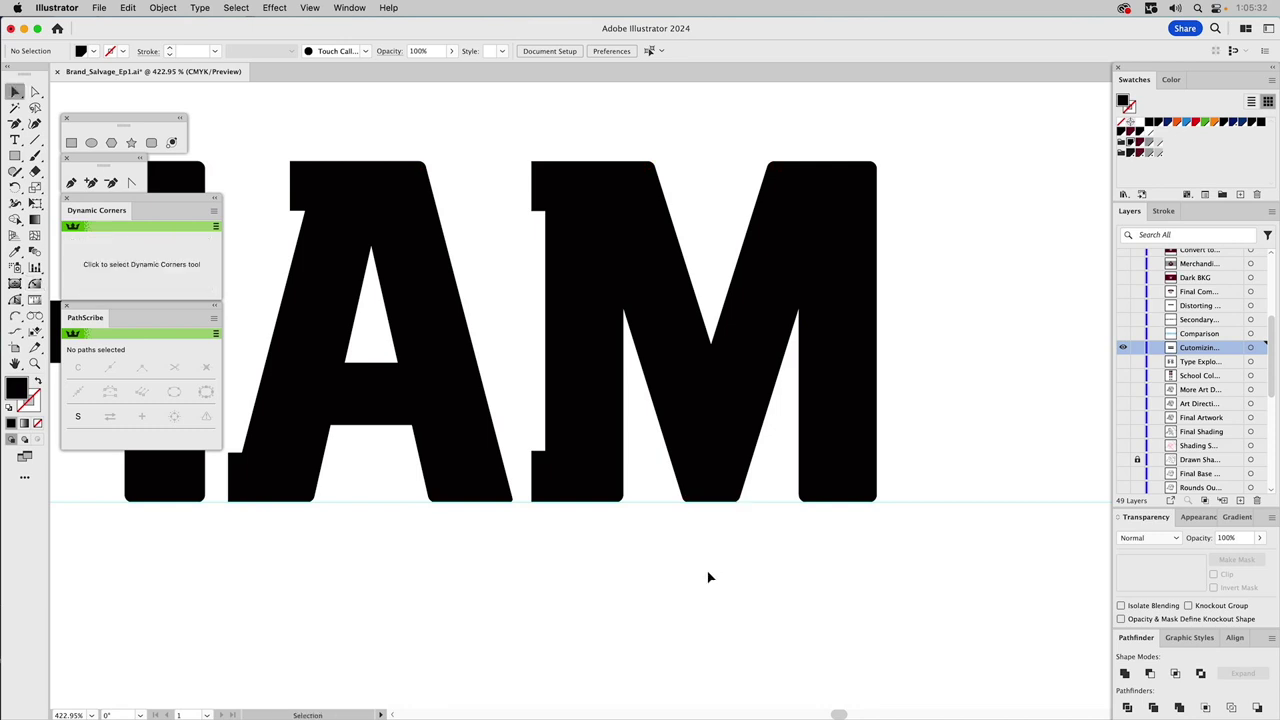
- Review the full FORDHAM wordmark against the Comparison layer's overlay and the Secondary layer's UNIVERSITY type
{"action": "key", "text": "super+0"}
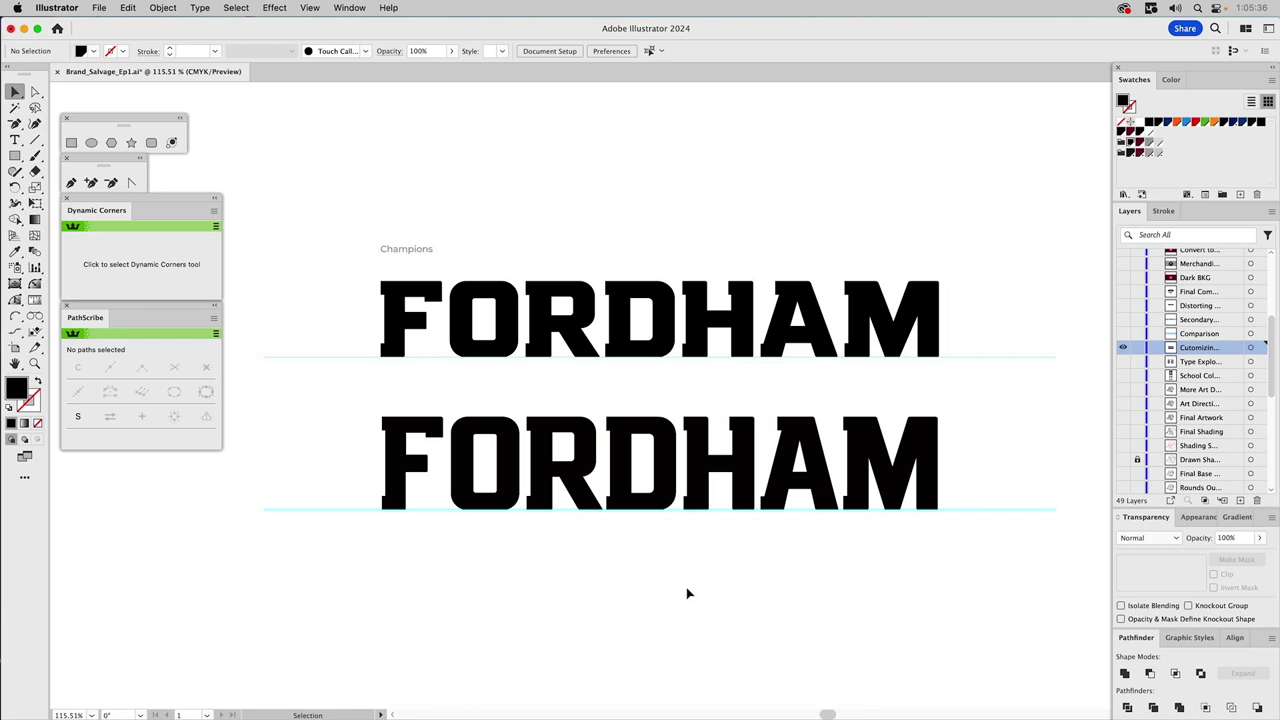
{"action": "left_click", "coordinate": [1123, 335]}
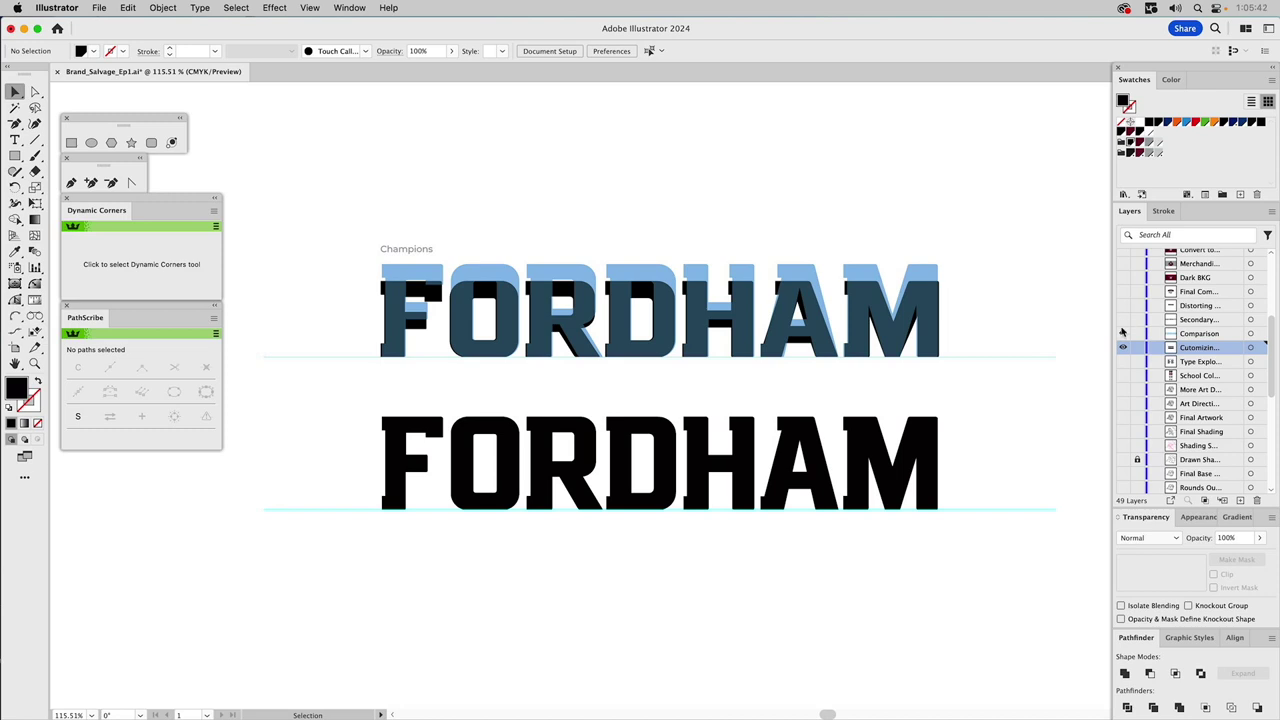
{"action": "left_click", "coordinate": [1123, 335]}
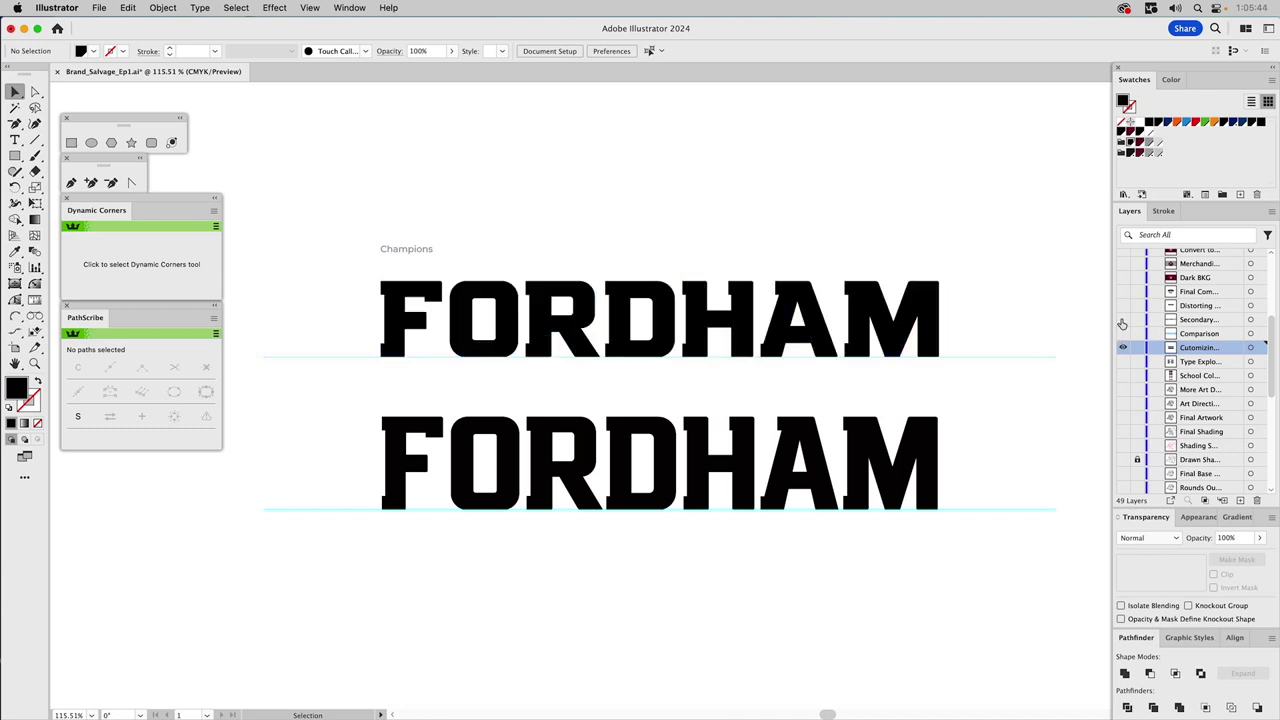
{"action": "left_click", "coordinate": [1122, 320]}
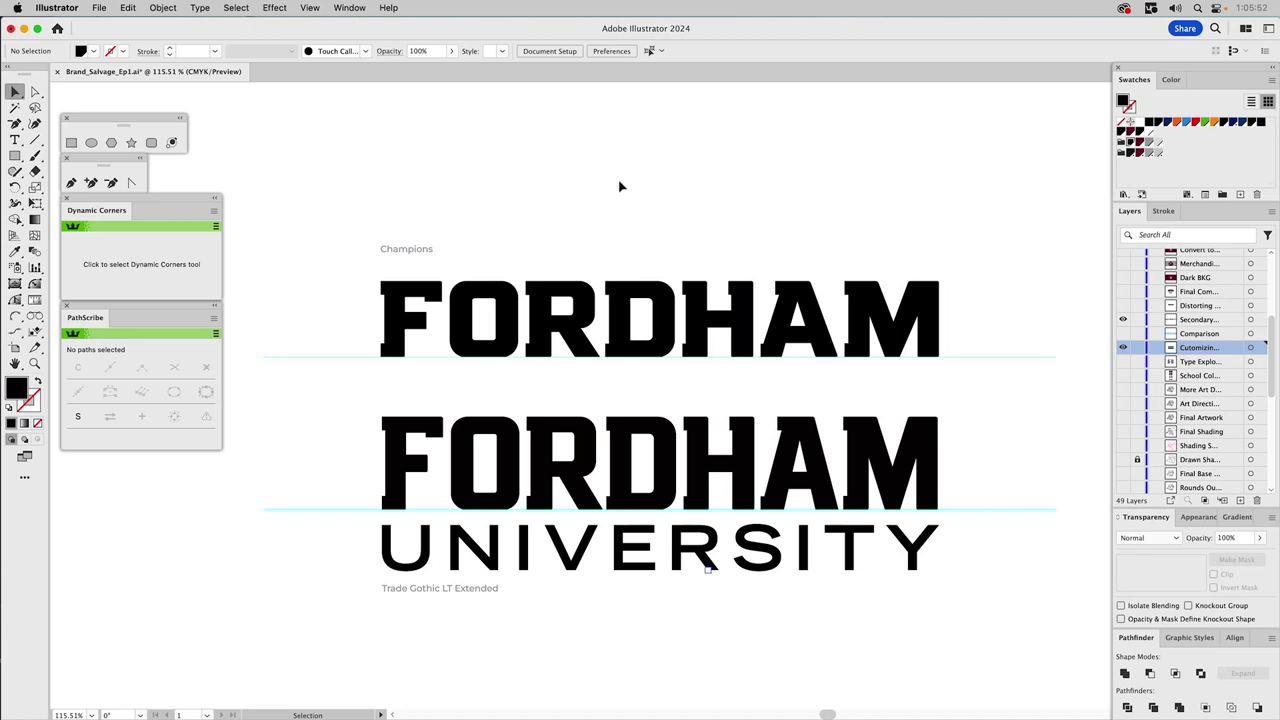
{"action": "left_click_drag", "start_coordinate": [314, 184], "coordinate": [996, 638]}
{"action": "left_click", "coordinate": [1024, 313]}
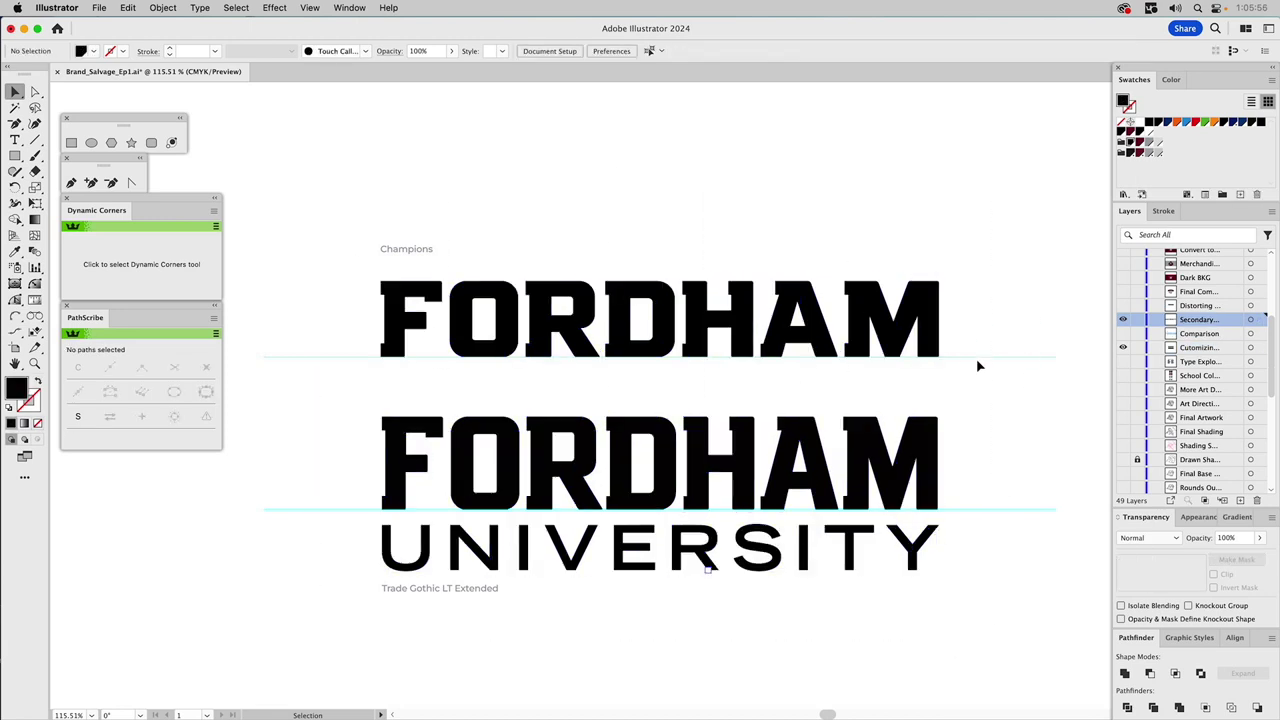
- Hide the Secondary and customizing layers and show the Distorting layer as the active one
{"action": "left_click", "coordinate": [1122, 319]}
{"action": "left_click", "coordinate": [1122, 347]}
{"action": "left_click", "coordinate": [1190, 308]}
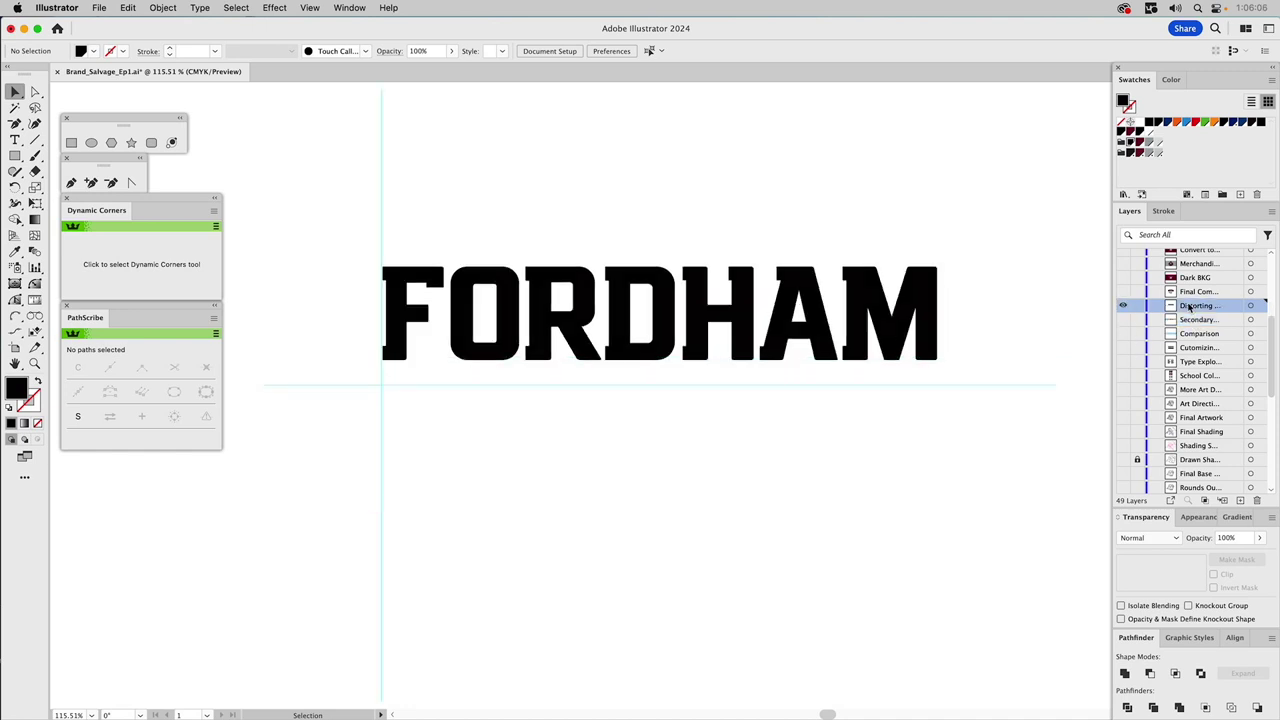
- Apply the orange swatch to both the fill and stroke of the FORDHAM lettering
{"action": "left_click", "coordinate": [492, 286]}
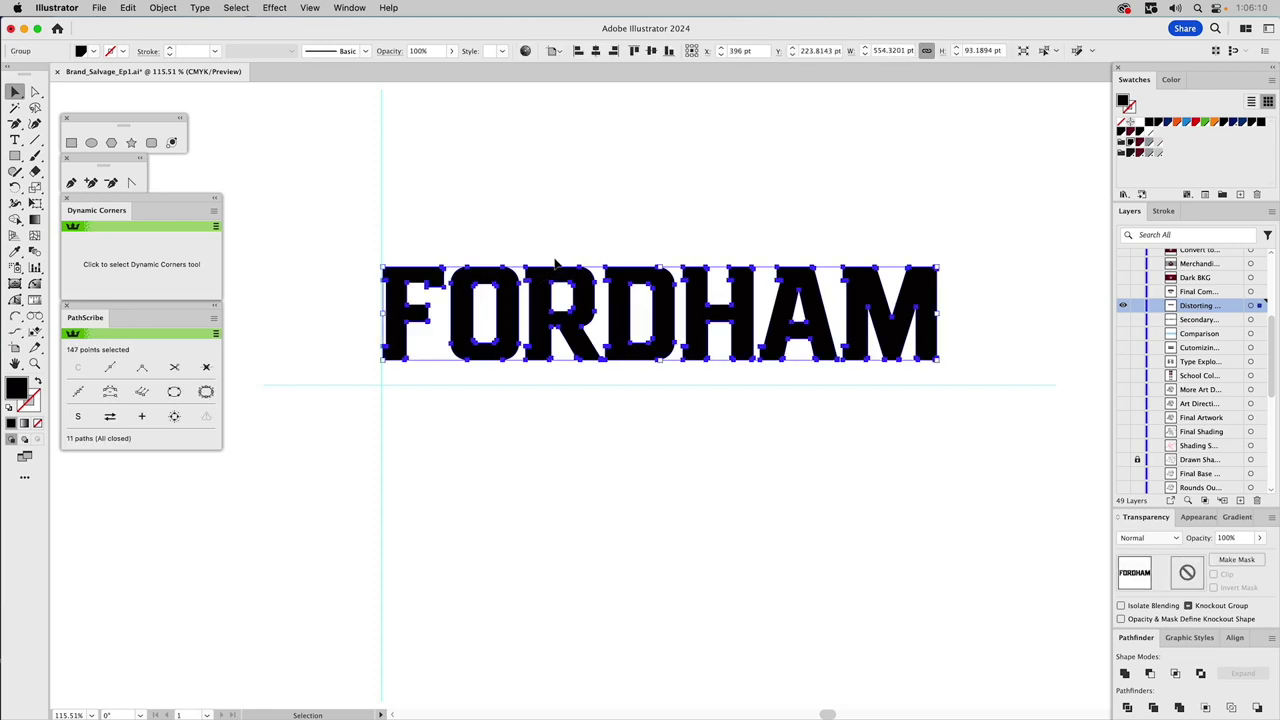
{"action": "left_click", "coordinate": [1215, 122]}
{"action": "left_click_drag", "start_coordinate": [1215, 122], "coordinate": [1134, 112]}
- Set the orange lettering's stroke weight to 7 pt with round join corners
{"action": "left_click", "coordinate": [1164, 211]}
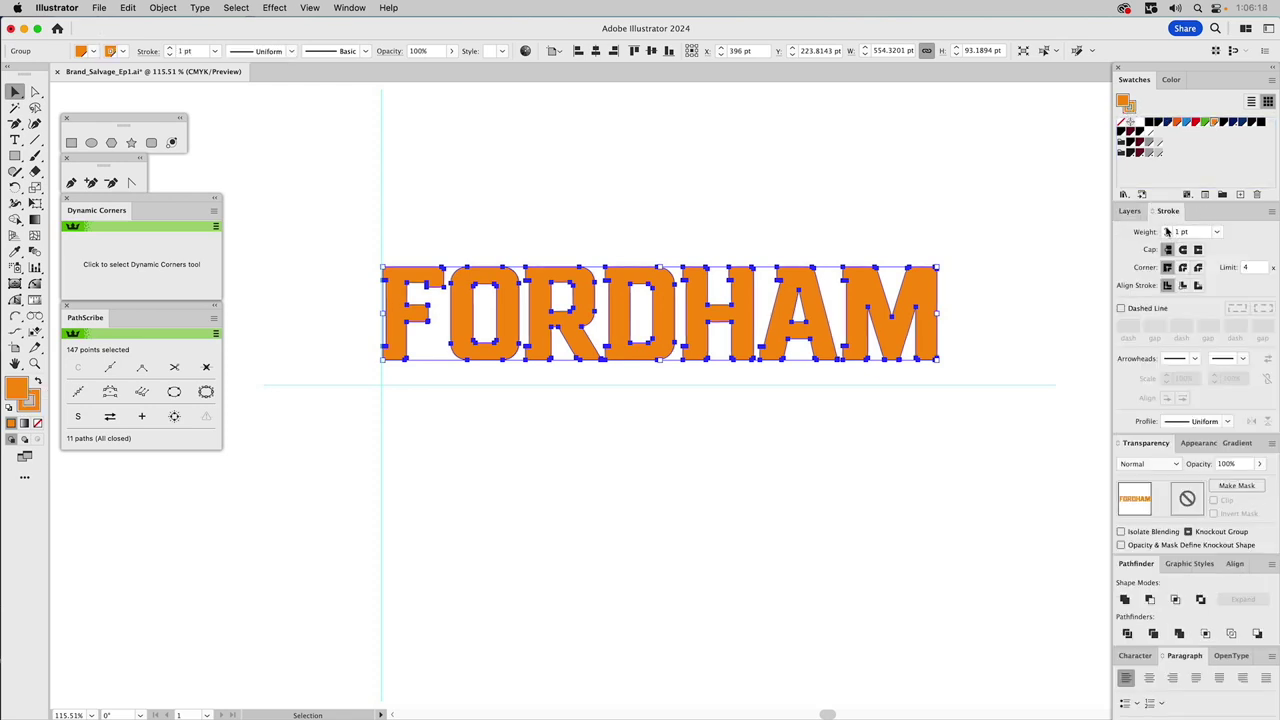
{"action": "left_click", "coordinate": [1167, 229]}
{"action": "left_click", "coordinate": [1167, 229]}
{"action": "left_click", "coordinate": [1167, 229]}
{"action": "left_click", "coordinate": [1167, 229]}
{"action": "left_click", "coordinate": [1167, 229]}
{"action": "left_click", "coordinate": [1167, 229]}
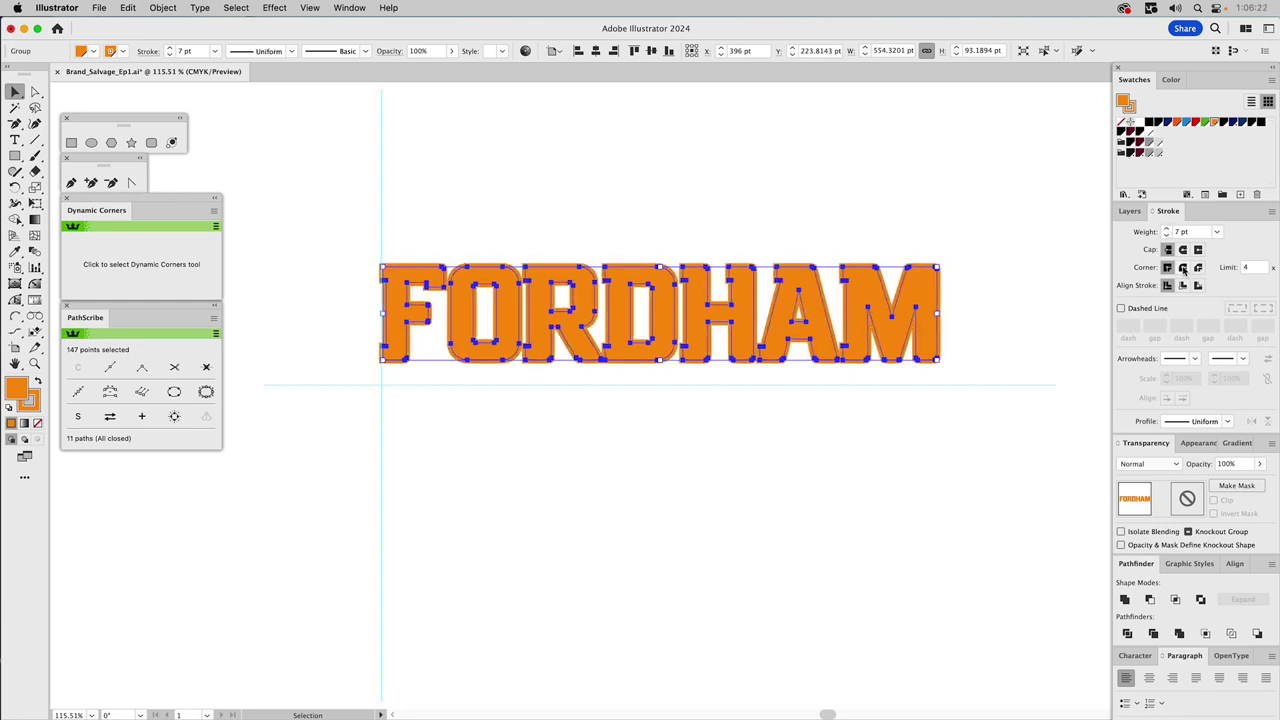
{"action": "left_click", "coordinate": [1184, 268]}
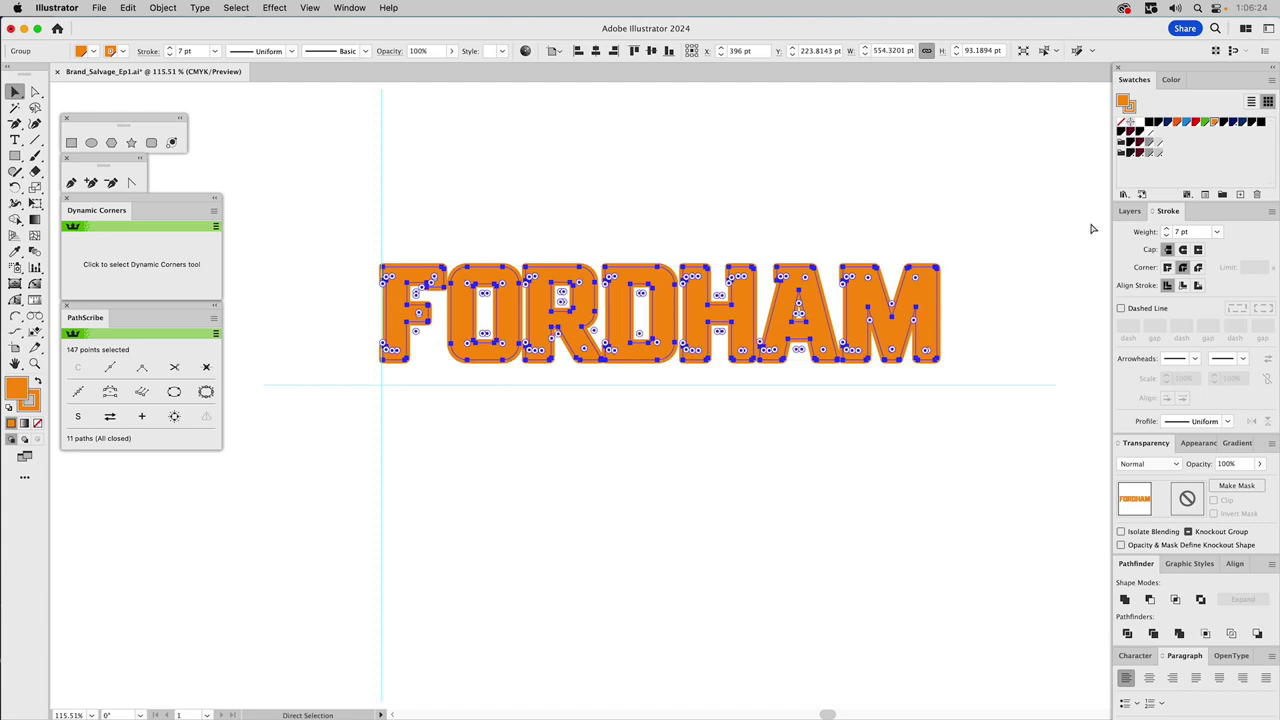
- Paste a copy of the original black FORDHAM lettering in front of the orange outlined version
{"action": "left_click", "coordinate": [1079, 236]}
{"action": "left_click", "coordinate": [930, 289]}
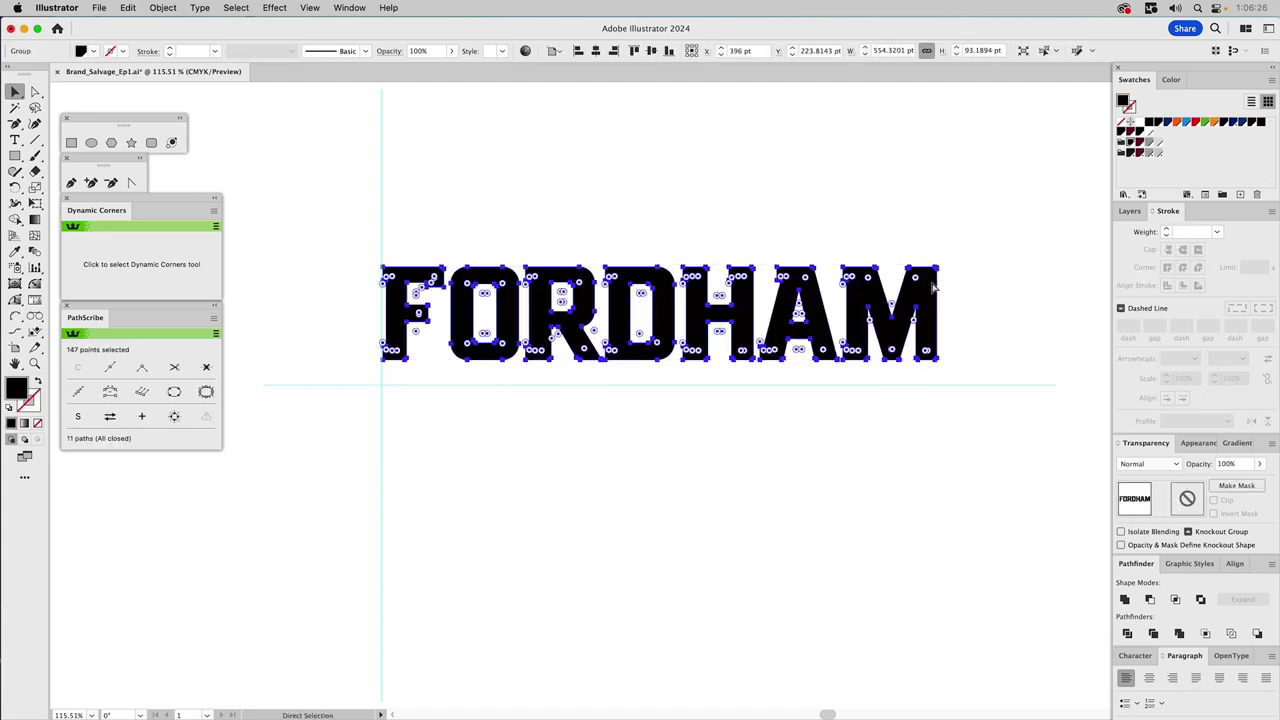
{"action": "left_click", "coordinate": [970, 258]}
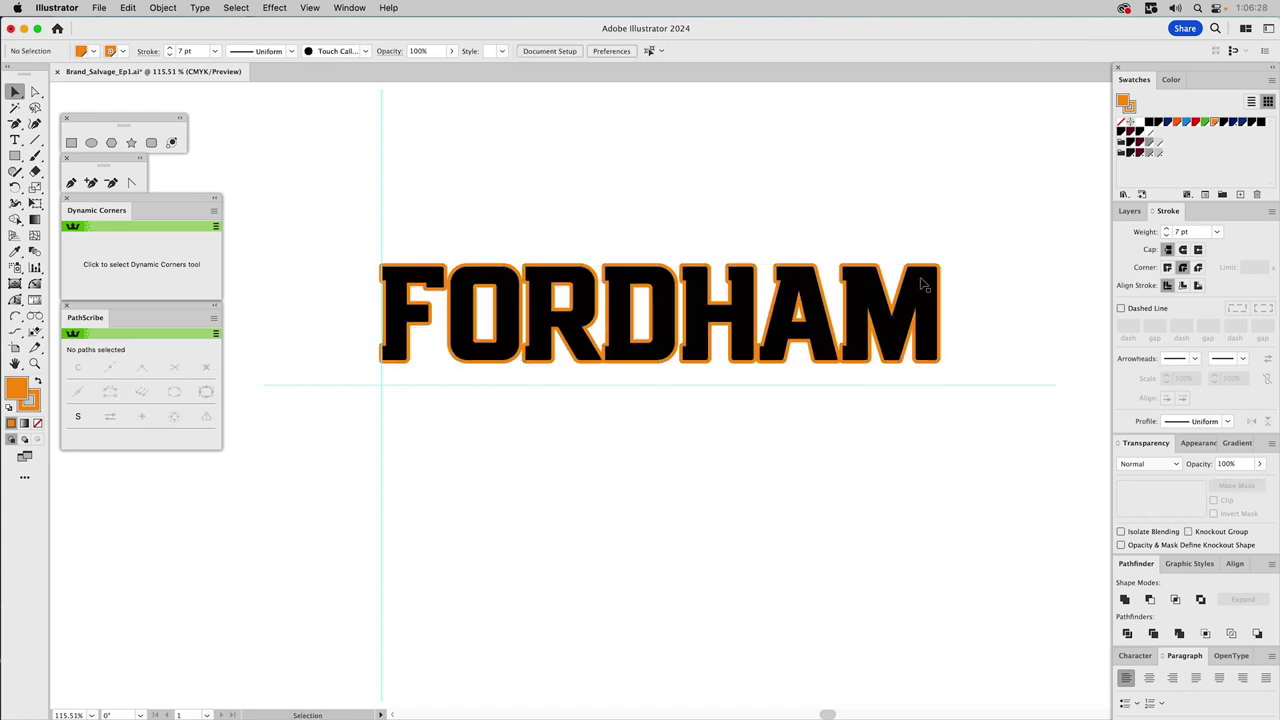
- Give the front FORDHAM copy a black 22 pt stroke with miter join corners
{"action": "left_click", "coordinate": [922, 281]}
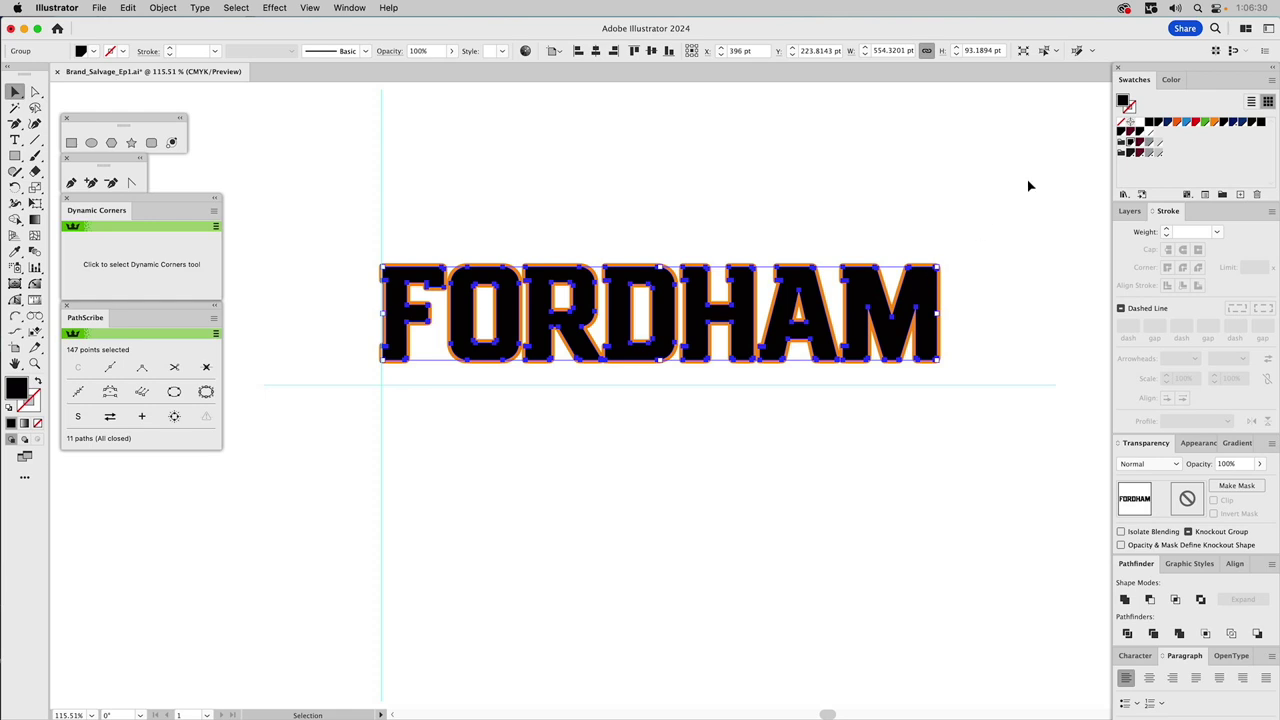
{"action": "left_click", "coordinate": [1136, 110]}
{"action": "left_click", "coordinate": [1150, 121]}
{"action": "left_click", "coordinate": [1182, 233]}
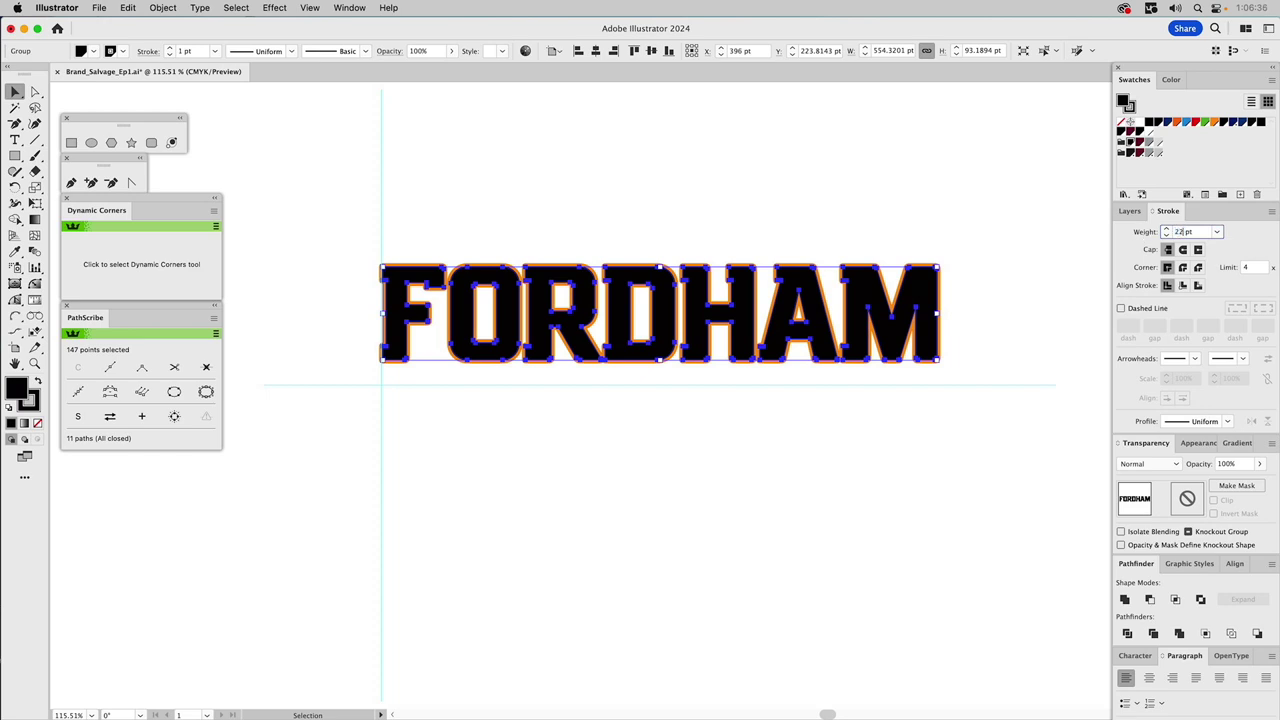
{"action": "type", "text": "22"}
{"action": "key", "text": "Return"}
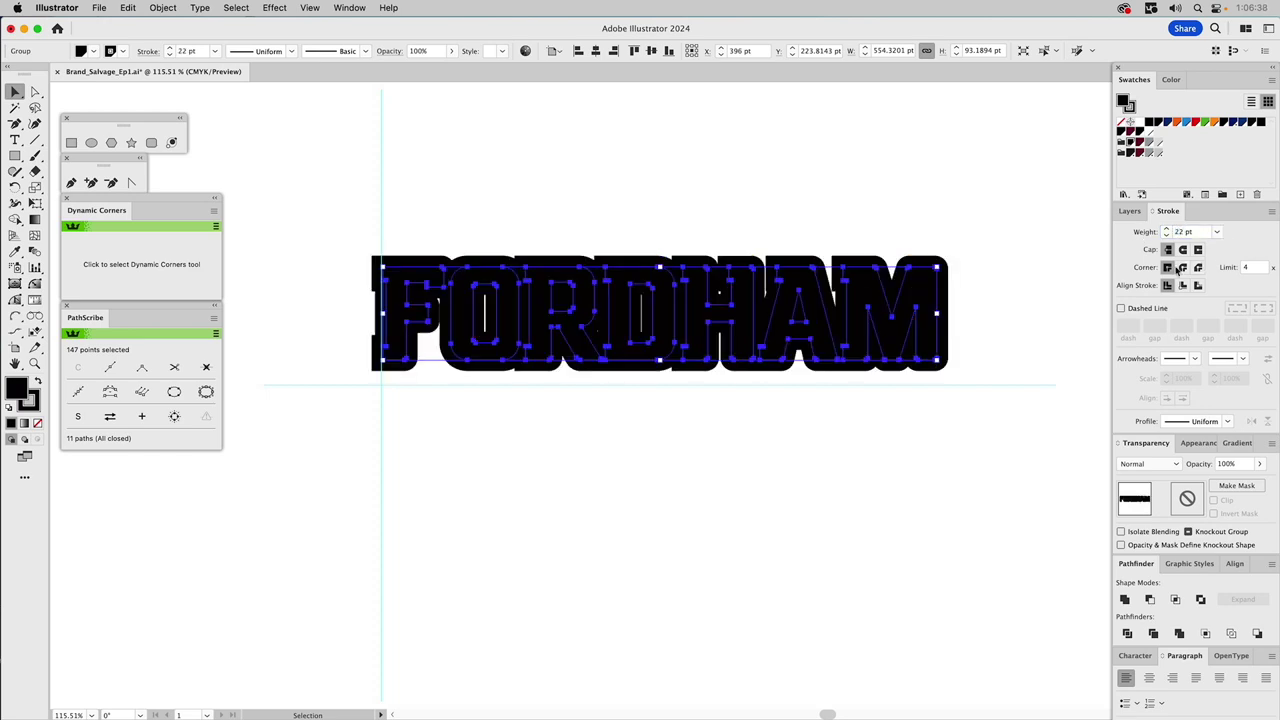
{"action": "left_click", "coordinate": [1183, 268]}
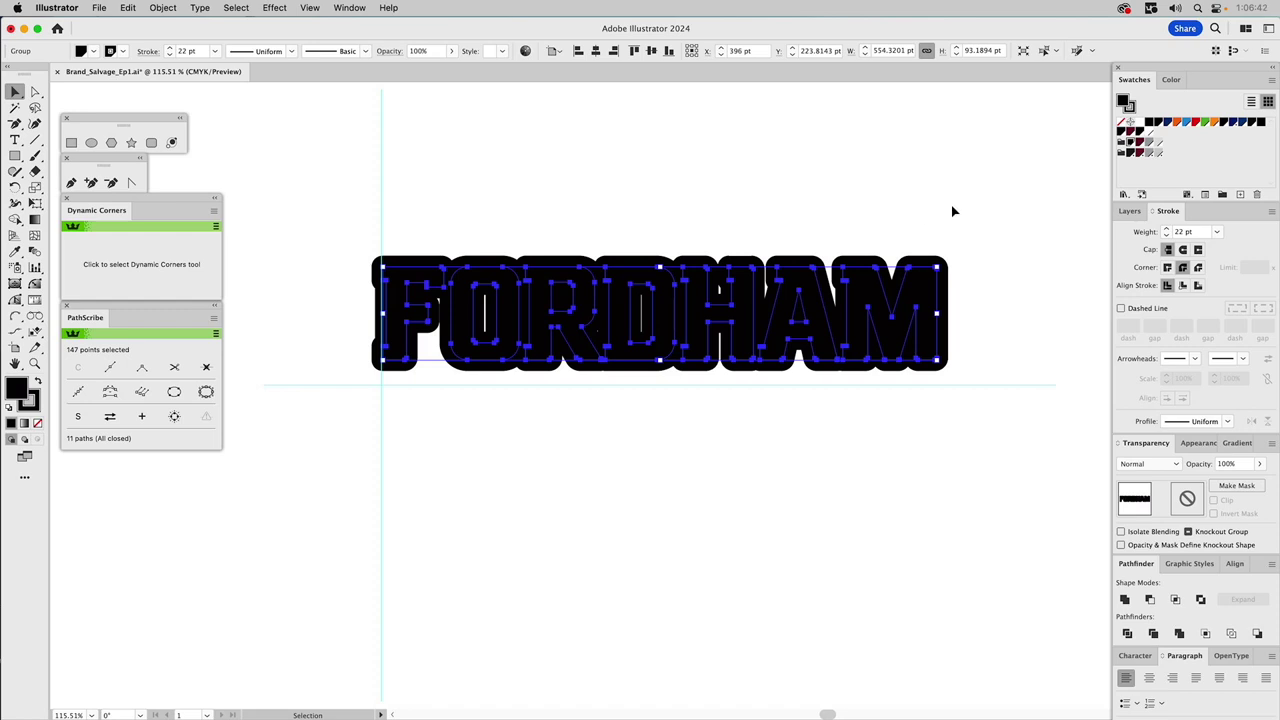
{"action": "left_click", "coordinate": [1167, 268]}
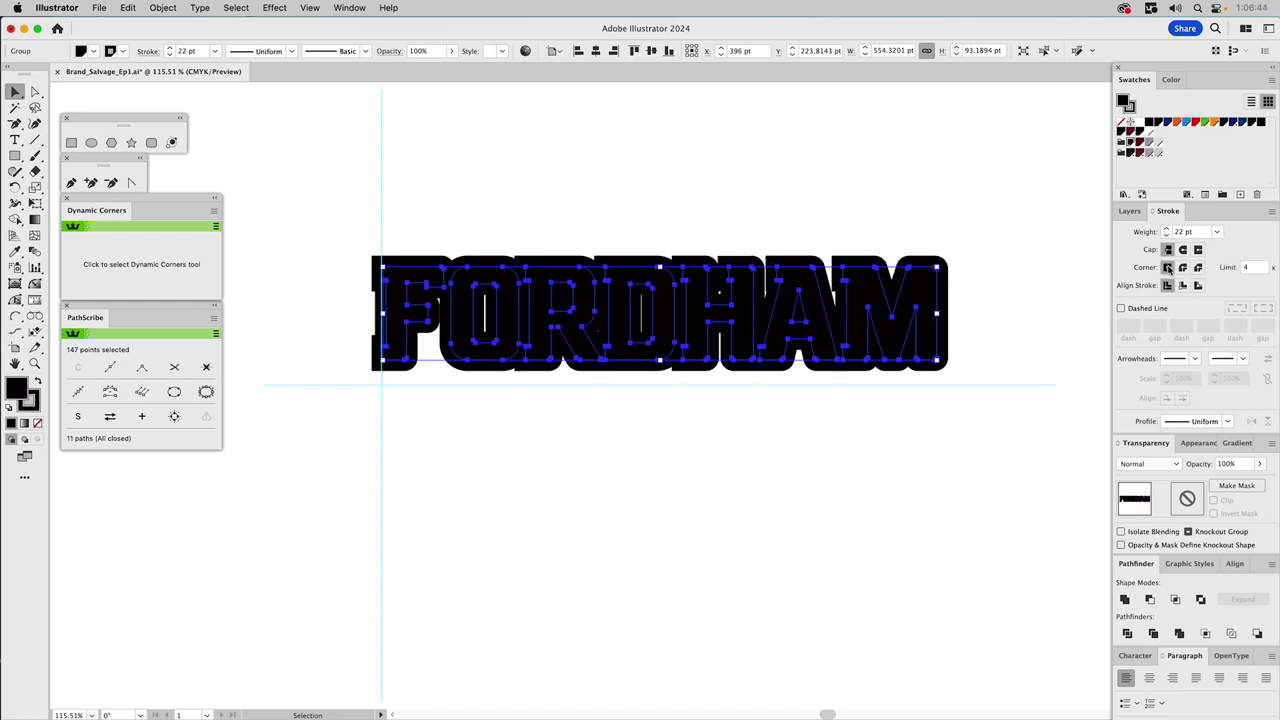
- Send the thick black outlined lettering behind the orange version and paste an unstroked black copy in front
{"action": "left_click", "coordinate": [902, 222]}
{"action": "left_click_drag", "start_coordinate": [897, 229], "coordinate": [848, 296]}
{"action": "key", "text": "super+shift+o"}
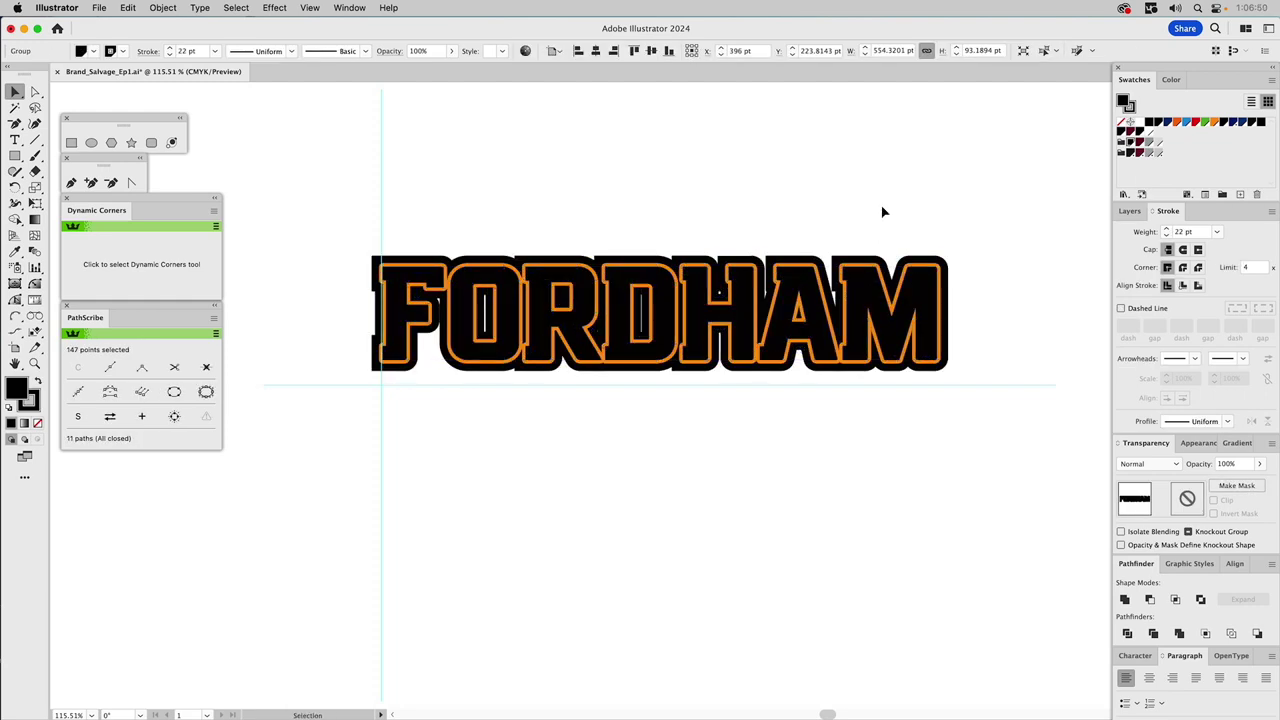
{"action": "key", "text": "slash"}
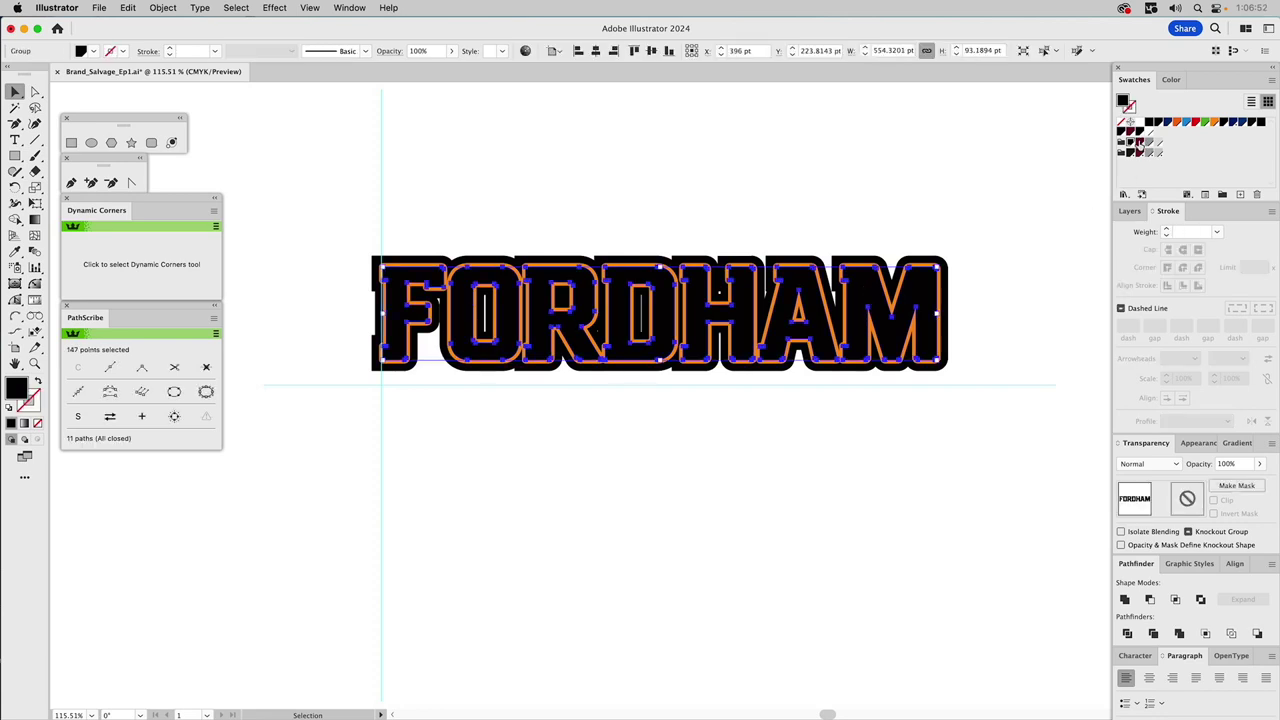
- Fill the front FORDHAM copy with the dark maroon swatch, cut it, and select the orange lettering beneath
{"action": "left_click", "coordinate": [1137, 143]}
{"action": "key", "text": "a"}
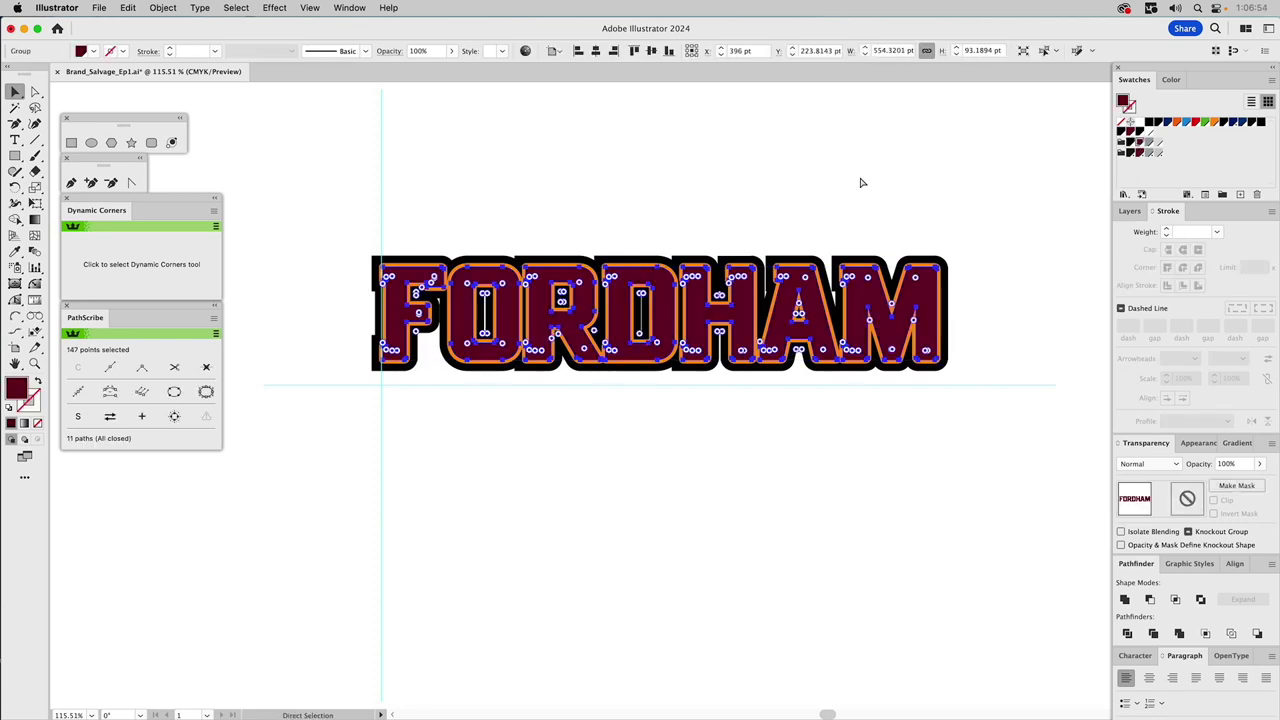
{"action": "key", "text": "super+z"}
{"action": "key", "text": "v"}
{"action": "key", "text": "super+z"}
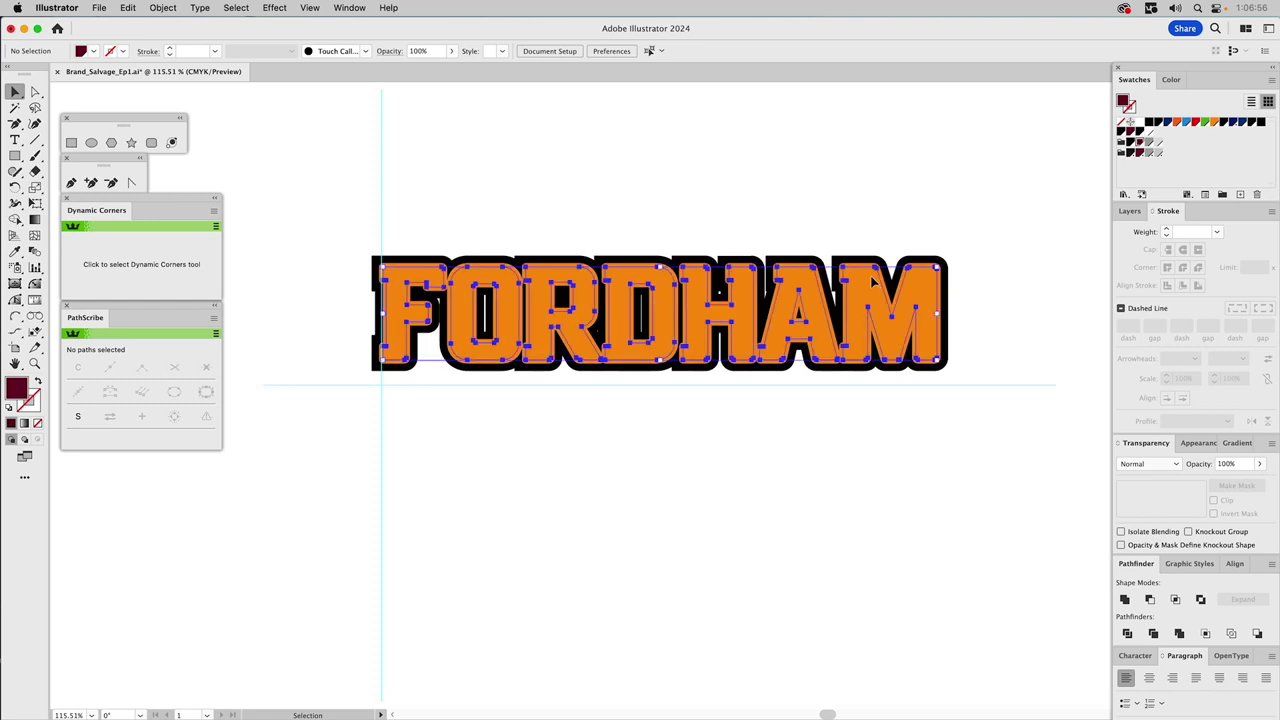
- Change the fill and stroke of the orange FORDHAM lettering to white
{"action": "left_click", "coordinate": [1138, 124]}
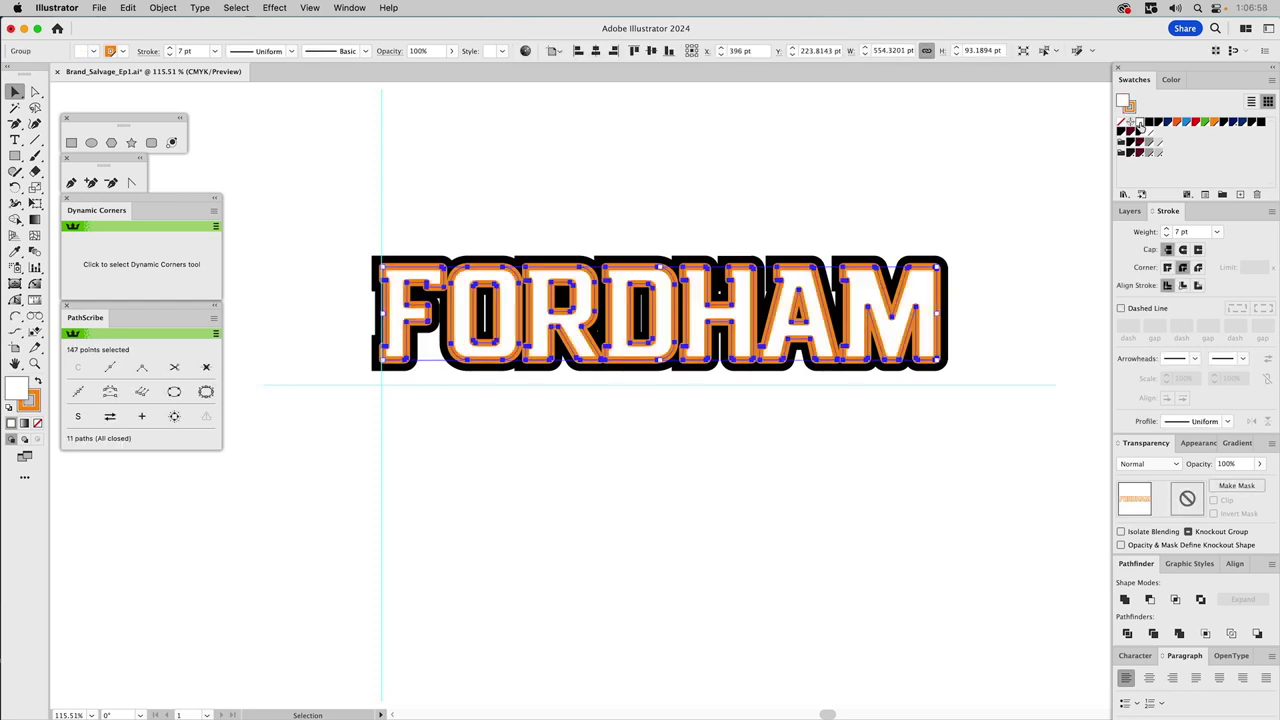
{"action": "left_click", "coordinate": [1130, 109]}
{"action": "left_click", "coordinate": [1138, 124]}
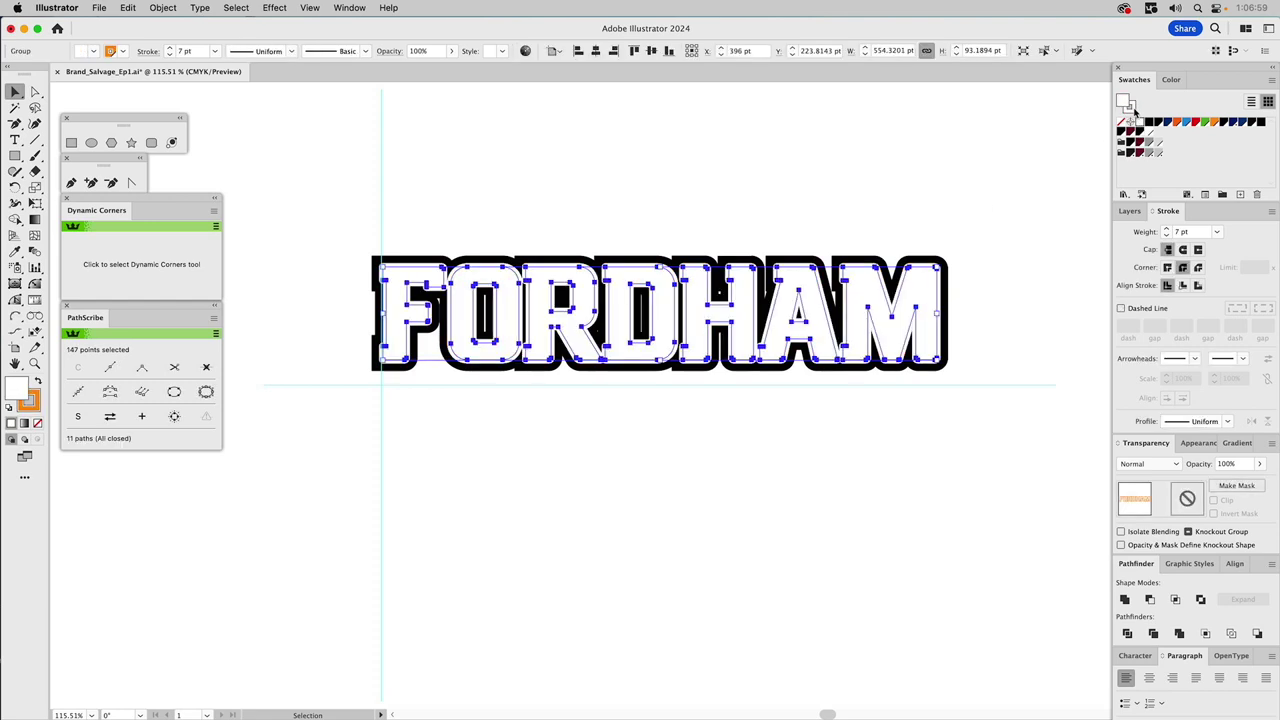
- Paste the maroon FORDHAM lettering in front of the white outlined version and deselect it
{"action": "left_click", "coordinate": [958, 223]}
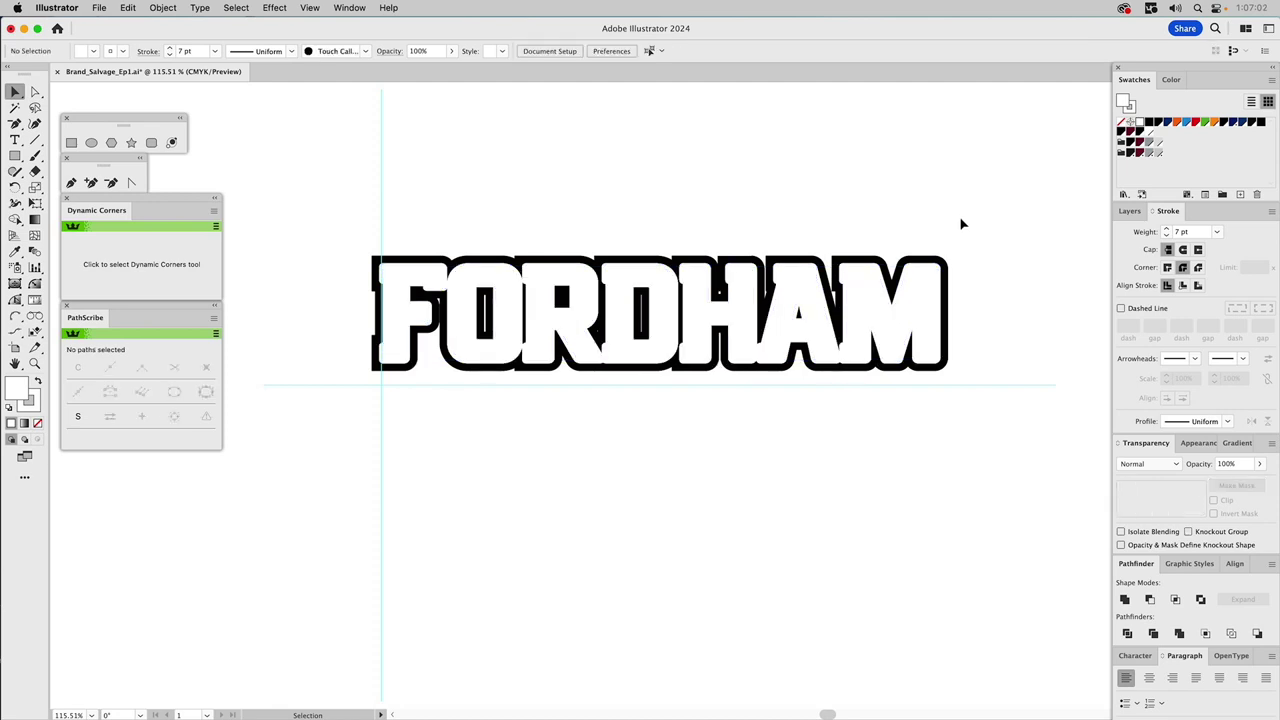
{"action": "key", "text": "super+f"}
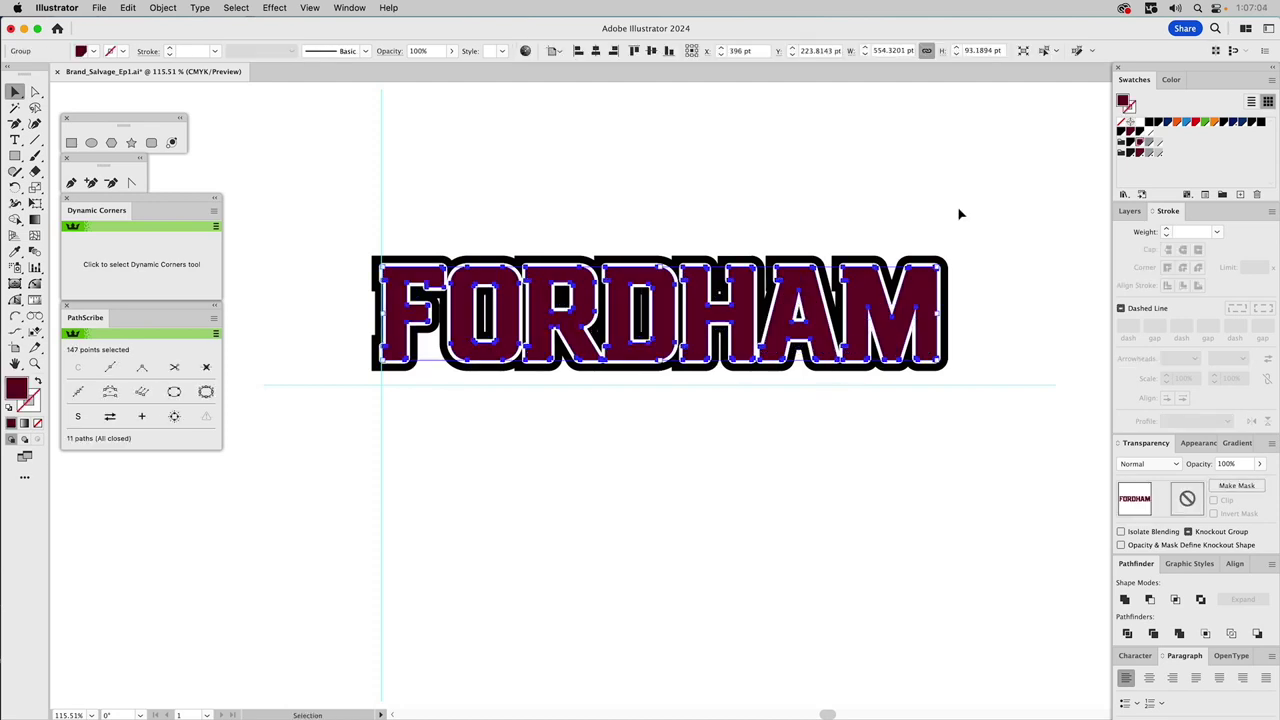
{"action": "left_click", "coordinate": [960, 207]}
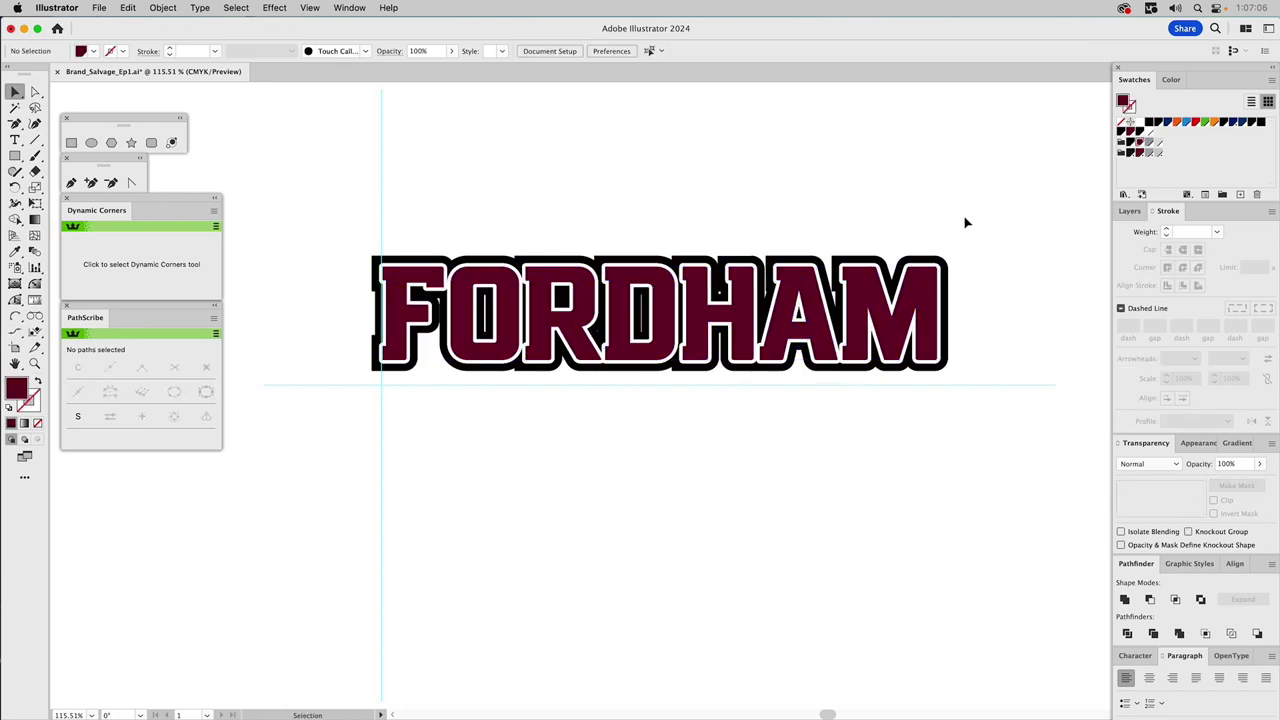
- Outline the strokes of the white and black FORDHAM lettering, leaving the front maroon lettering out of the selection
{"action": "left_click", "coordinate": [918, 290]}
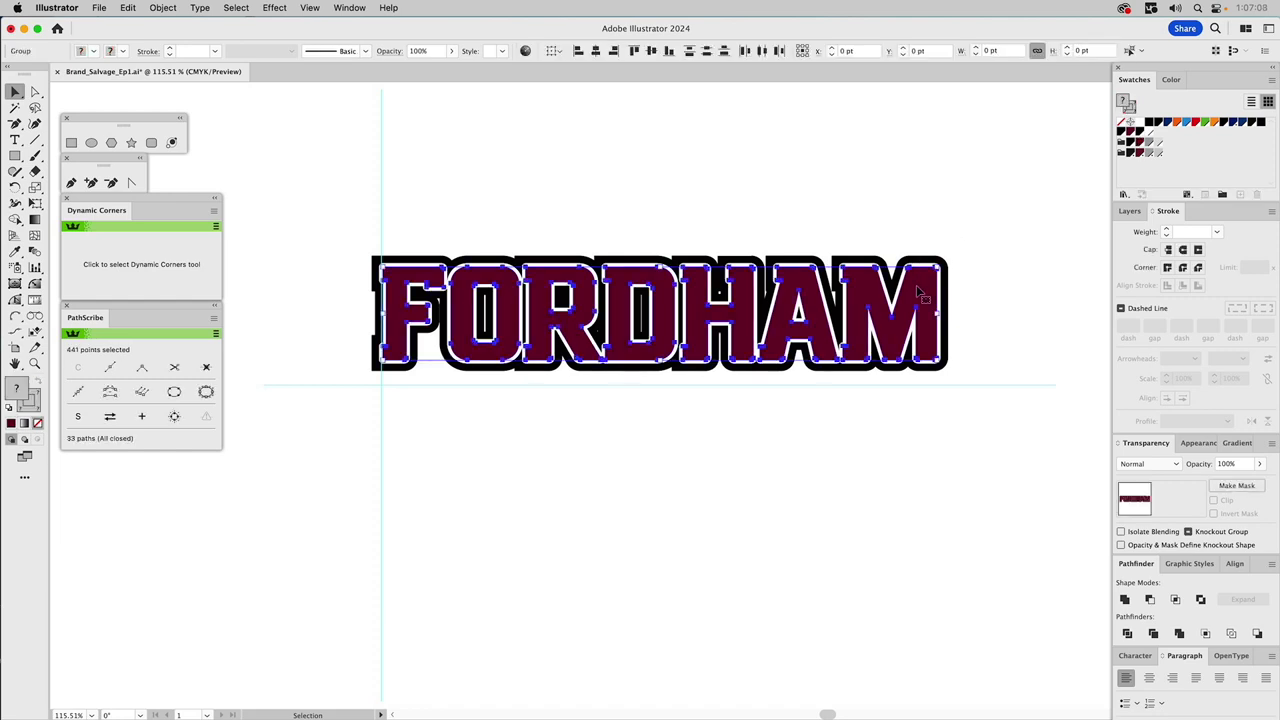
{"action": "left_click", "coordinate": [925, 287]}
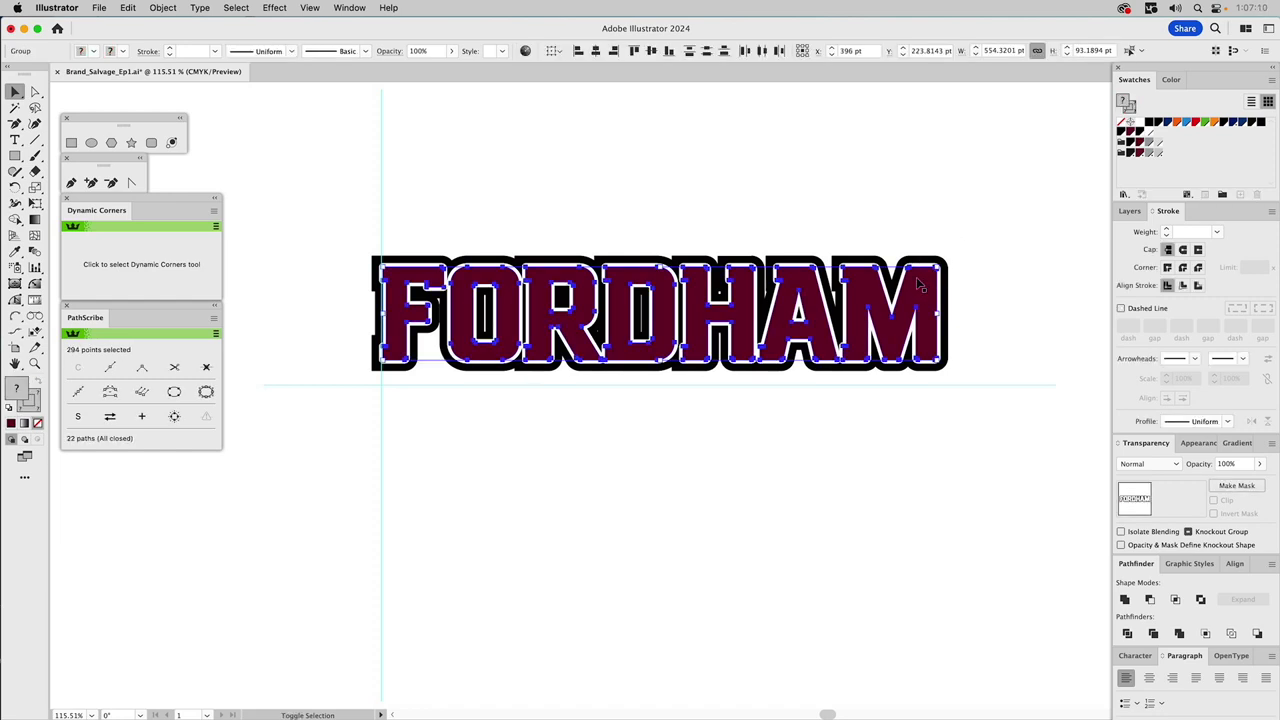
{"action": "left_click", "coordinate": [168, 8]}
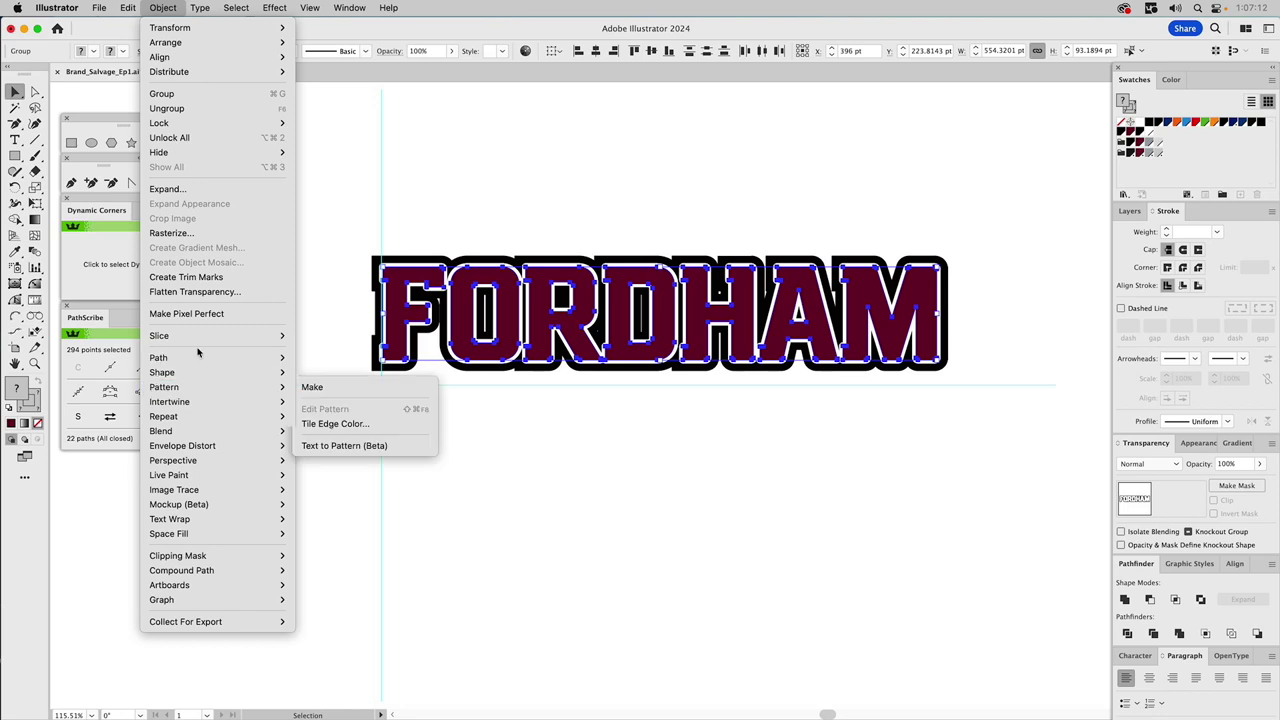
{"action": "mouse_move", "coordinate": [197, 358]}
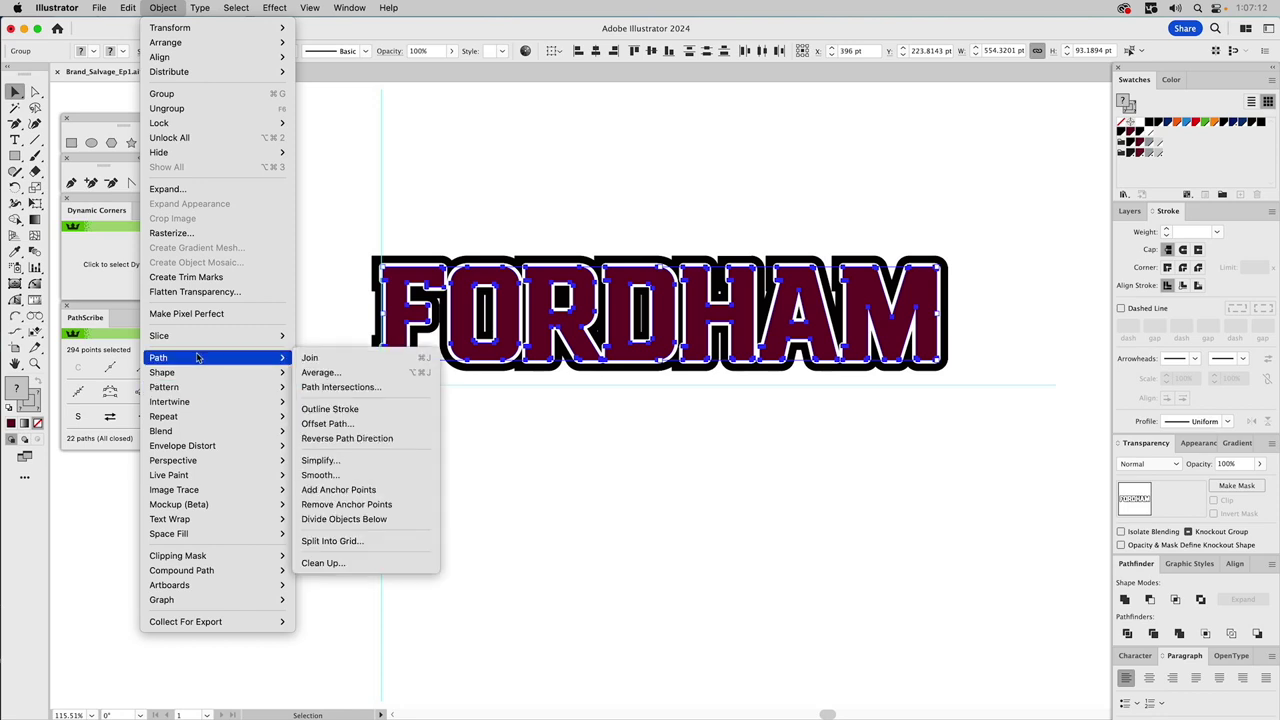
{"action": "left_click", "coordinate": [318, 409]}
{"action": "left_click", "coordinate": [983, 204]}
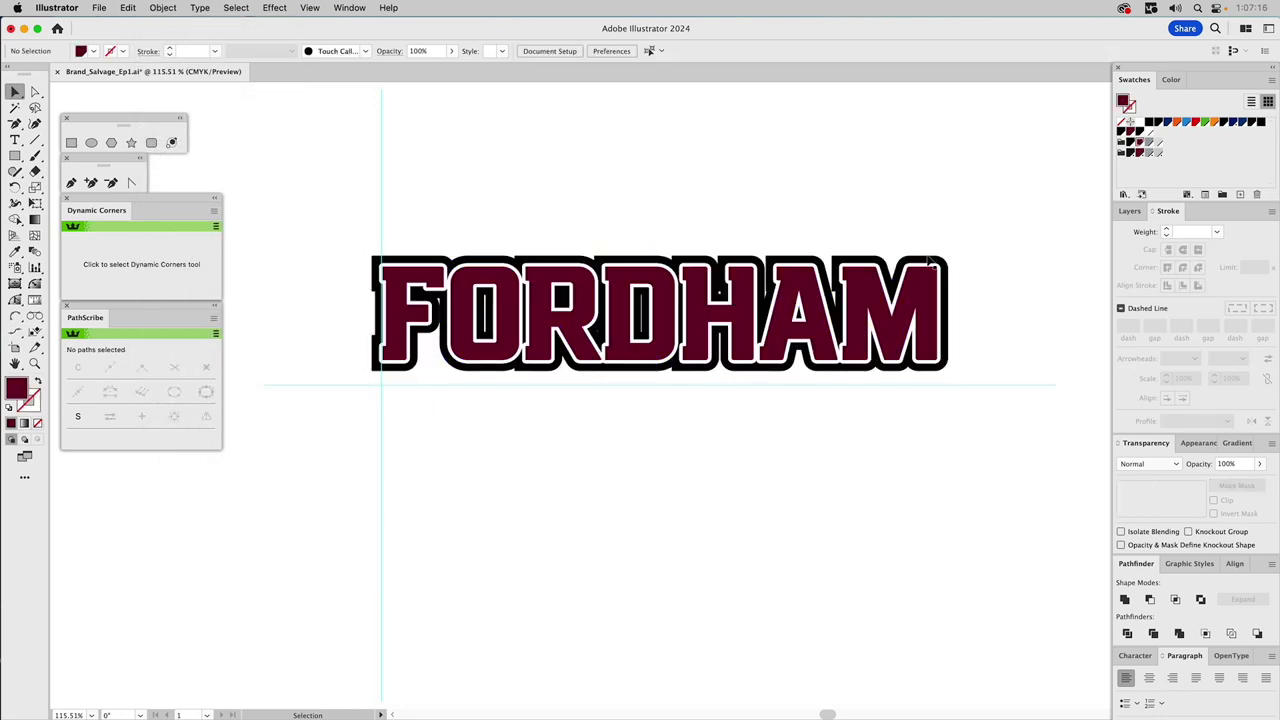
- Unite the expanded white lettering into one shape, and unite the expanded black lettering into another
{"action": "left_click", "coordinate": [931, 268]}
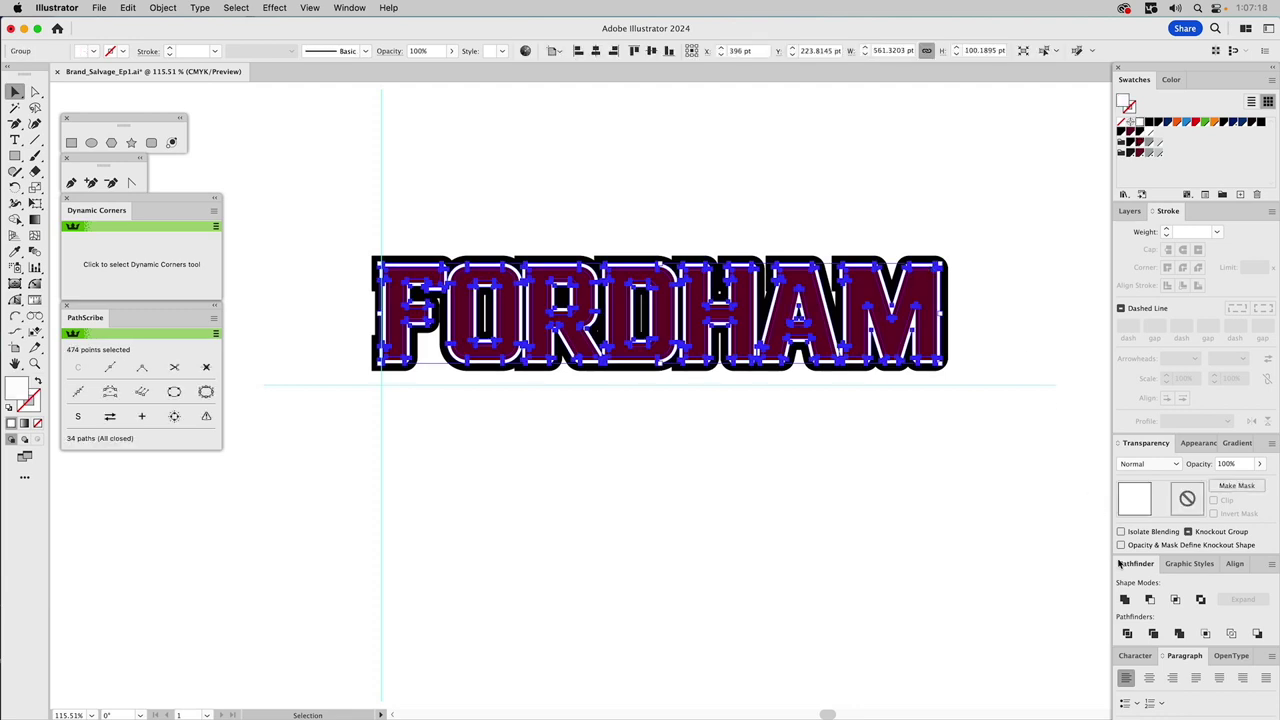
{"action": "left_click", "coordinate": [1124, 599]}
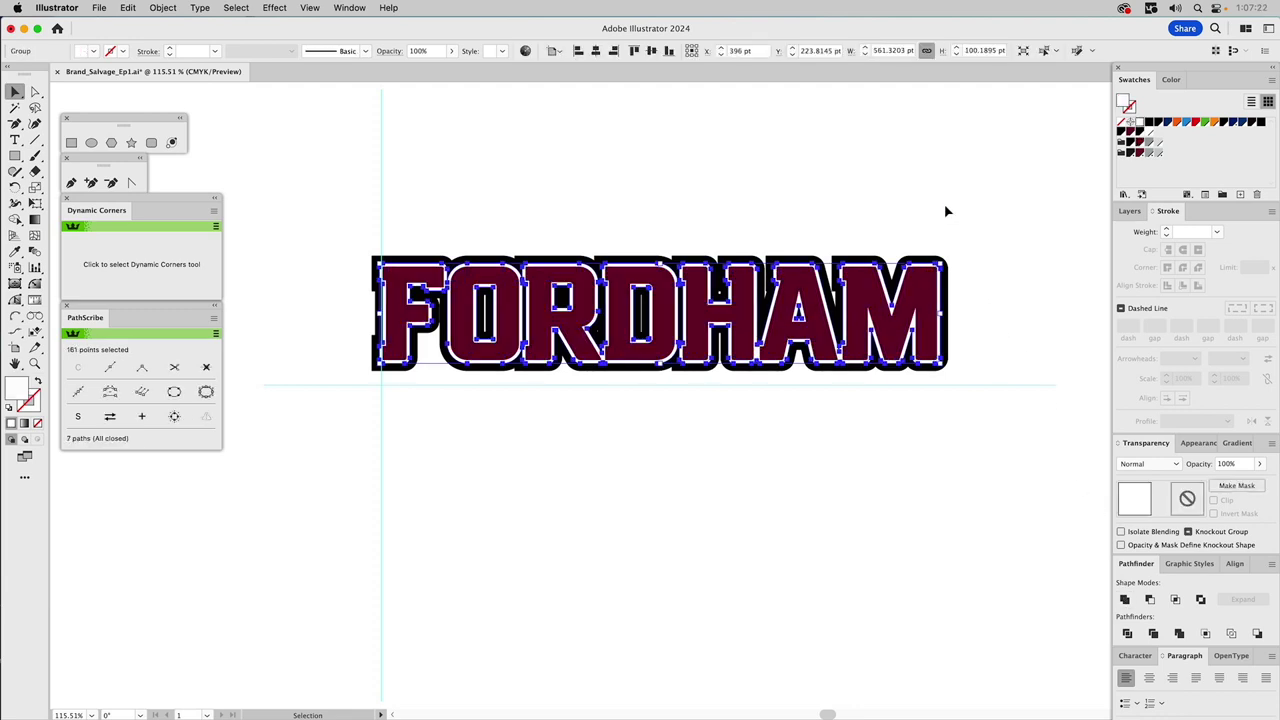
{"action": "left_click", "coordinate": [929, 265]}
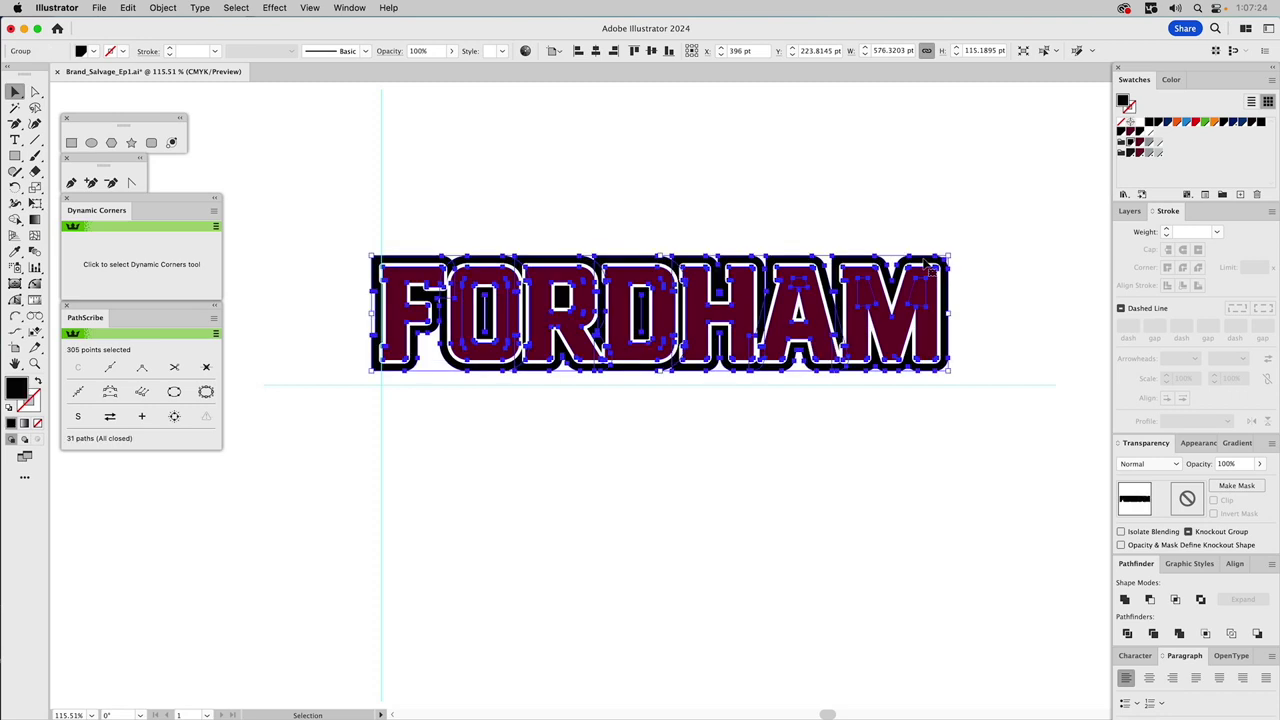
{"action": "left_click", "coordinate": [1124, 599]}
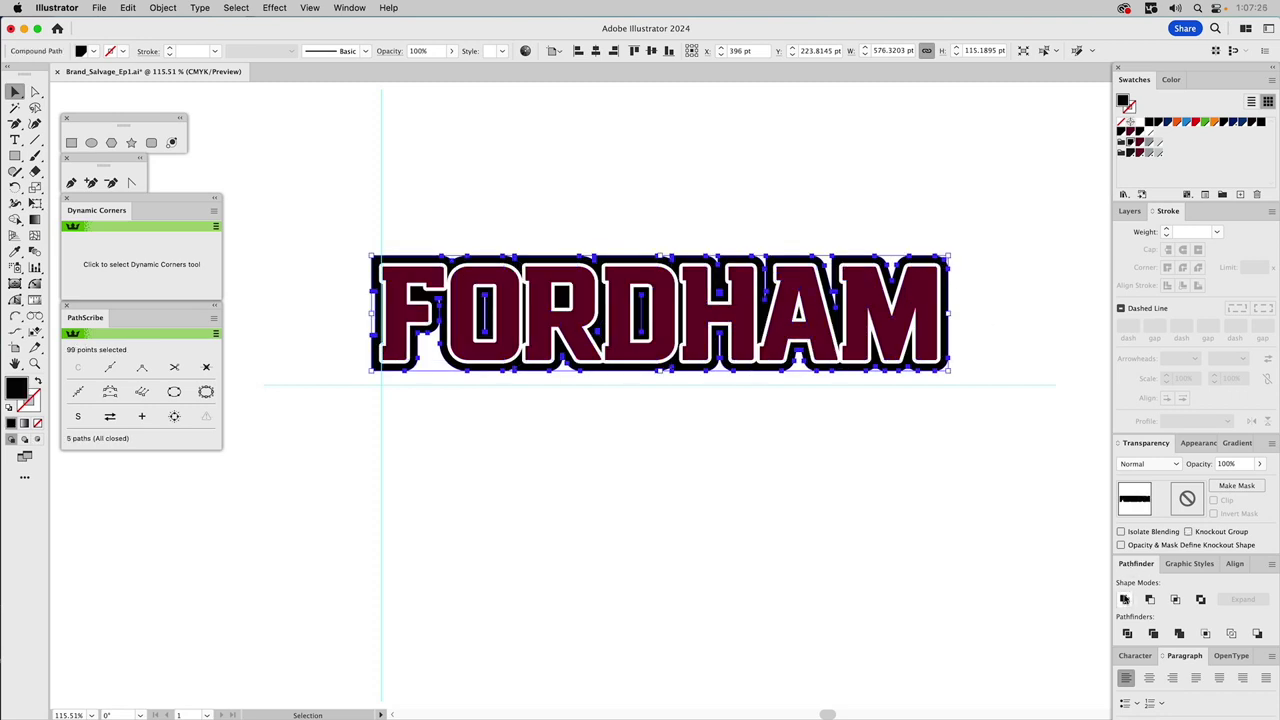
{"action": "left_click", "coordinate": [715, 175]}
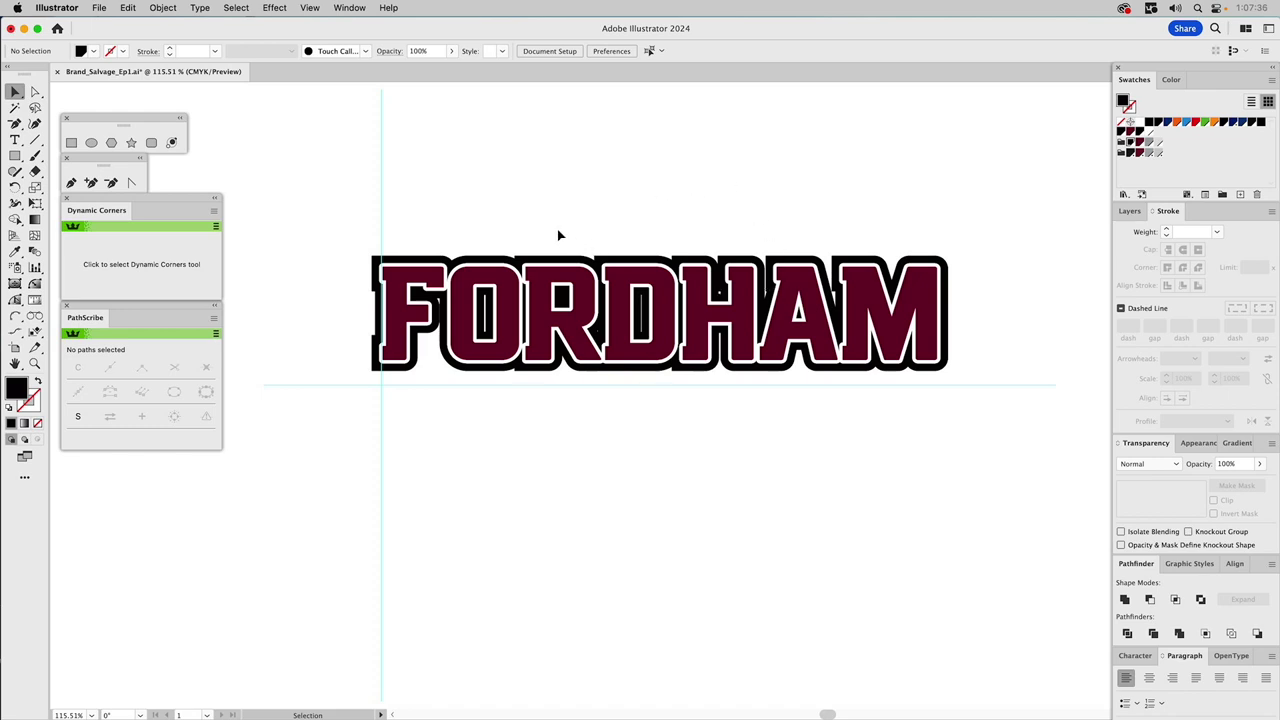
- Inspect the united black and white outline shapes around the maroon lettering one at a time
{"action": "left_click", "coordinate": [430, 266]}
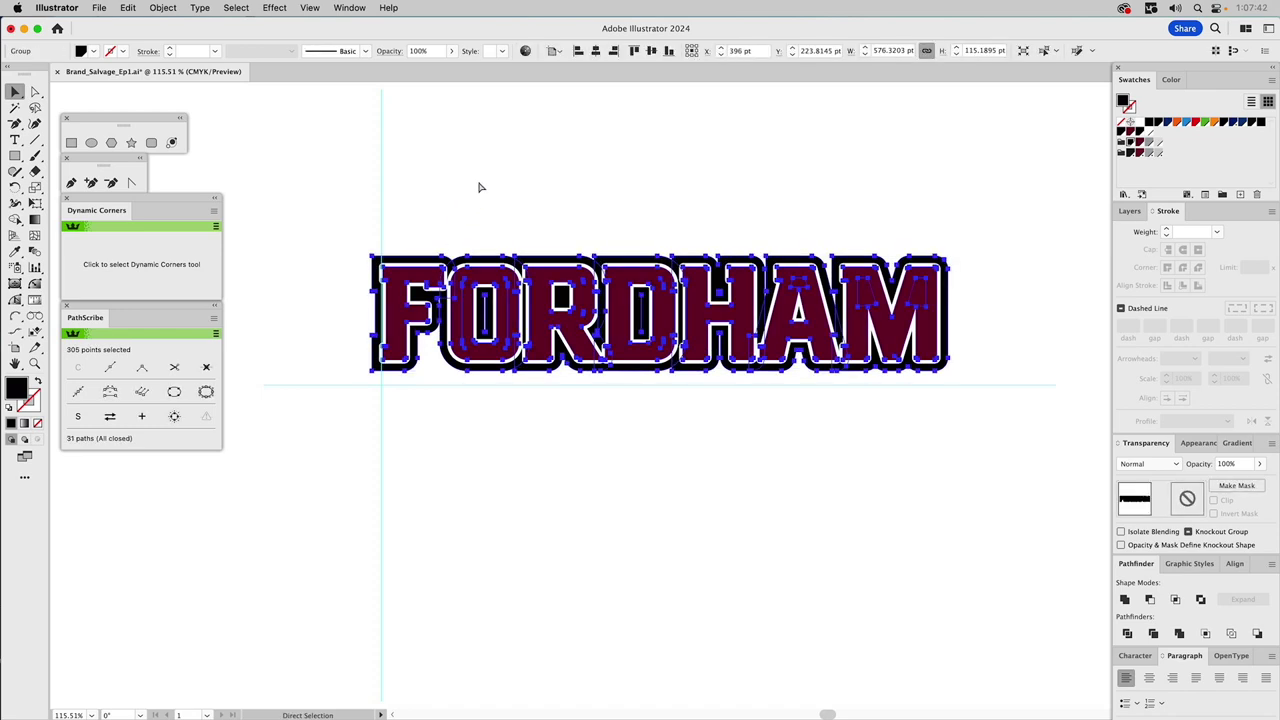
{"action": "left_click", "coordinate": [530, 205]}
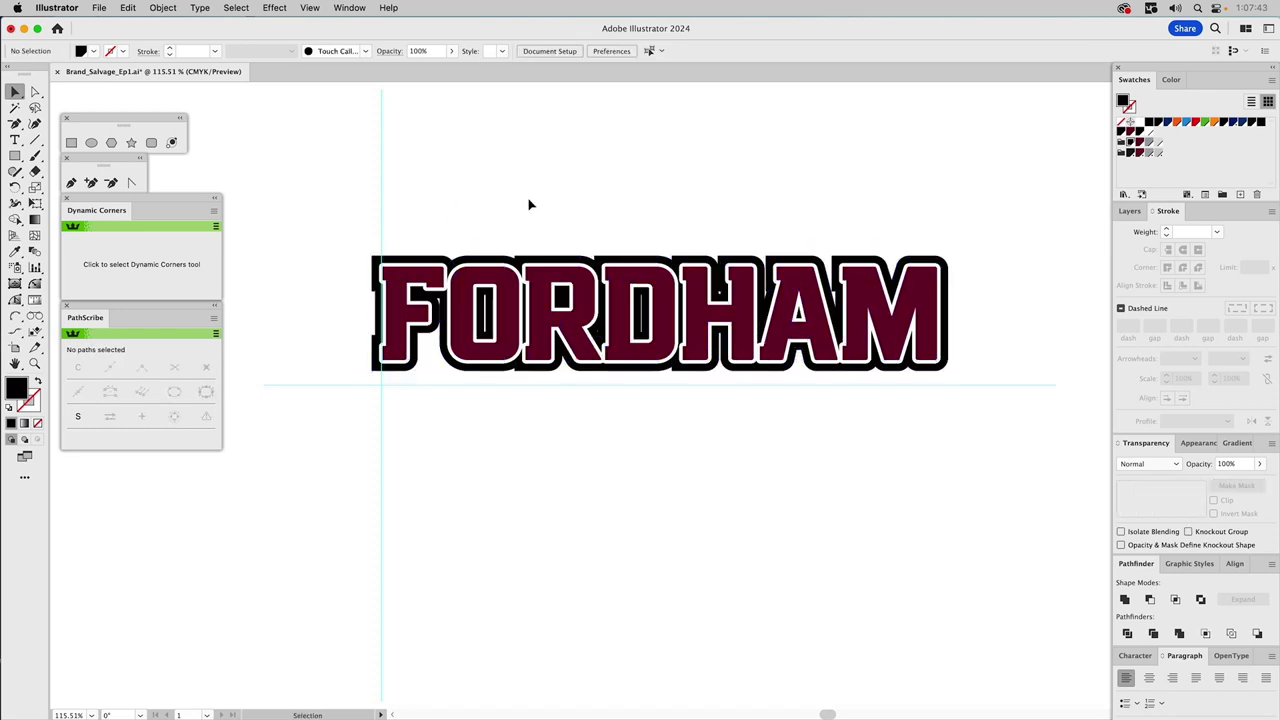
{"action": "left_click", "coordinate": [472, 262]}
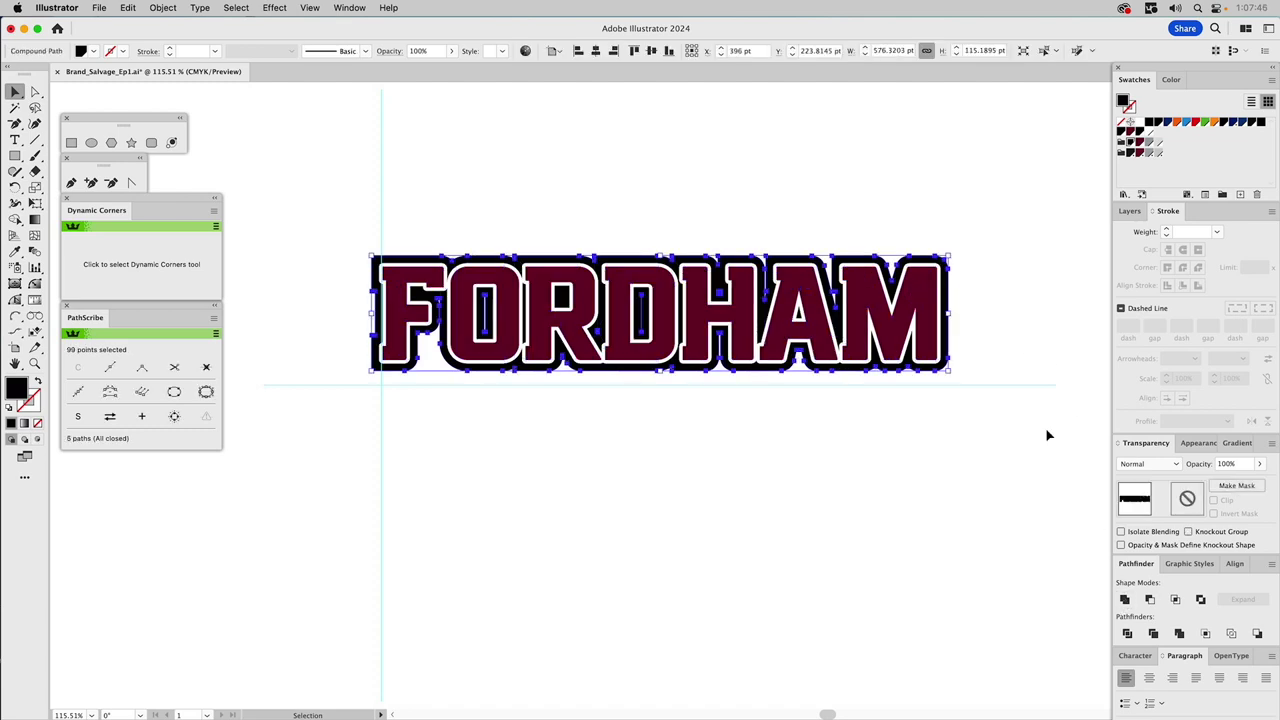
{"action": "left_click", "coordinate": [922, 193]}
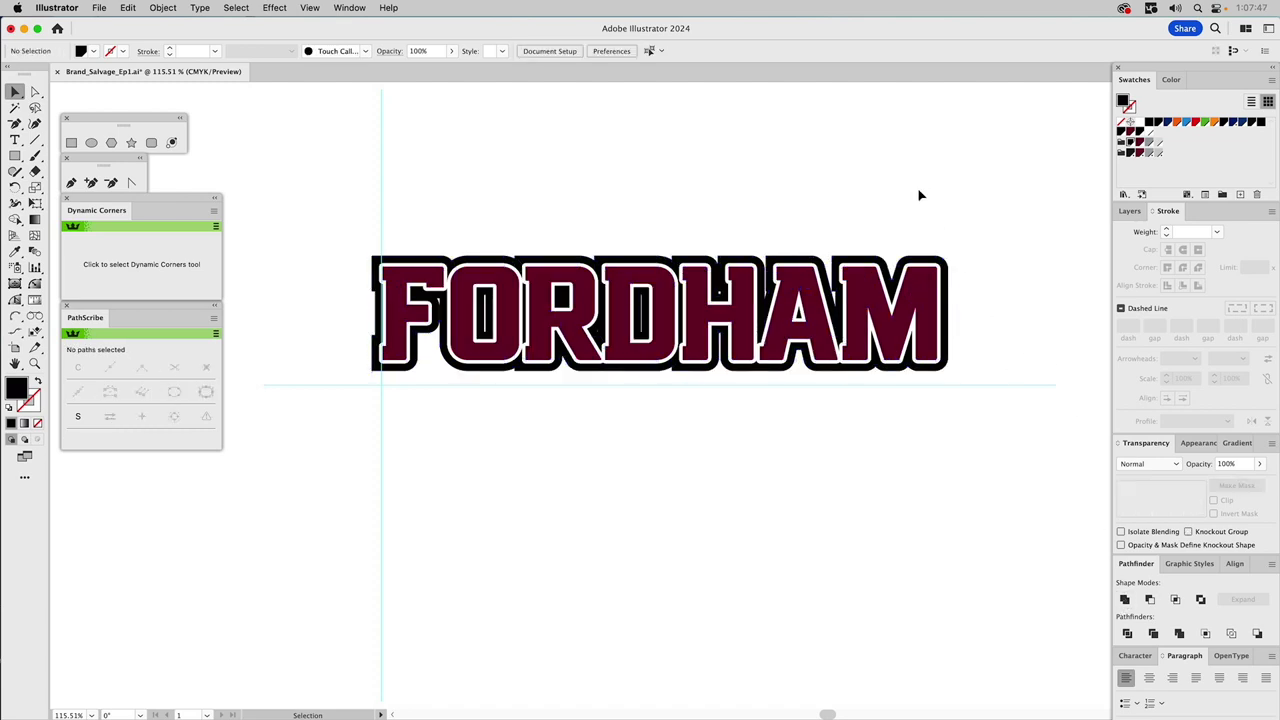
{"action": "left_click", "coordinate": [521, 259]}
{"action": "left_click", "coordinate": [553, 201]}
{"action": "left_click", "coordinate": [476, 267]}
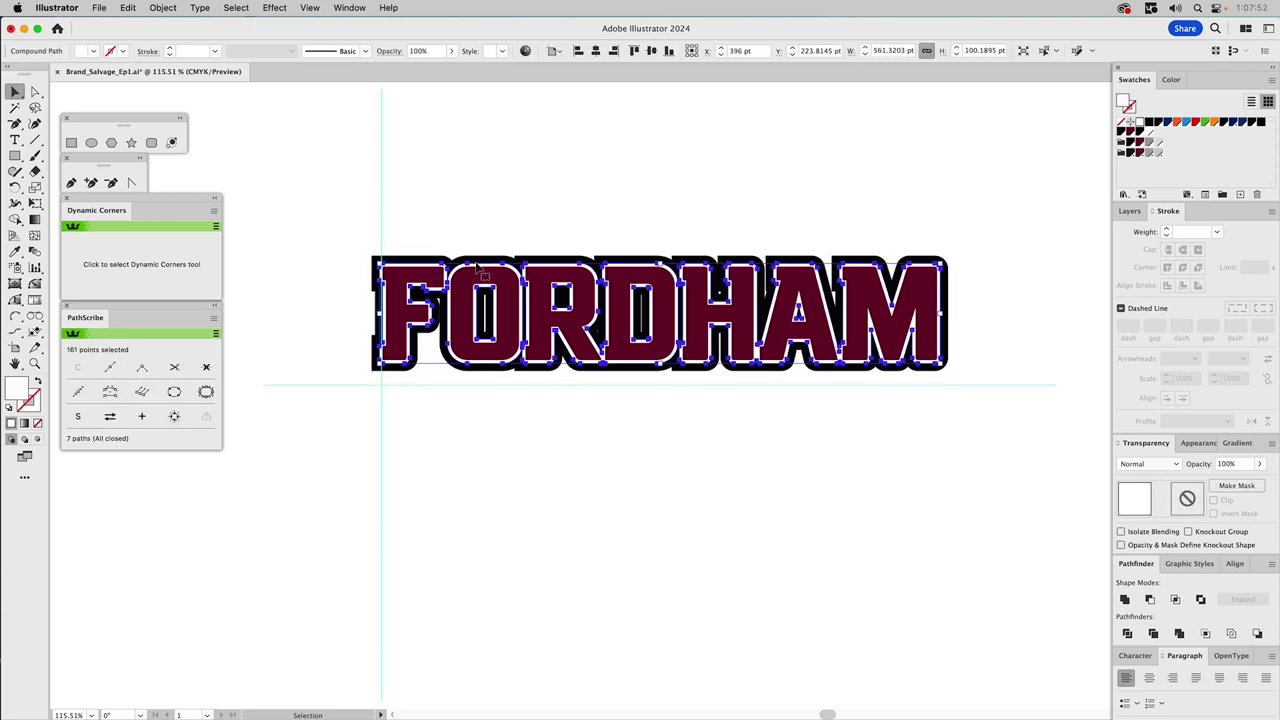
{"action": "left_click", "coordinate": [398, 236]}
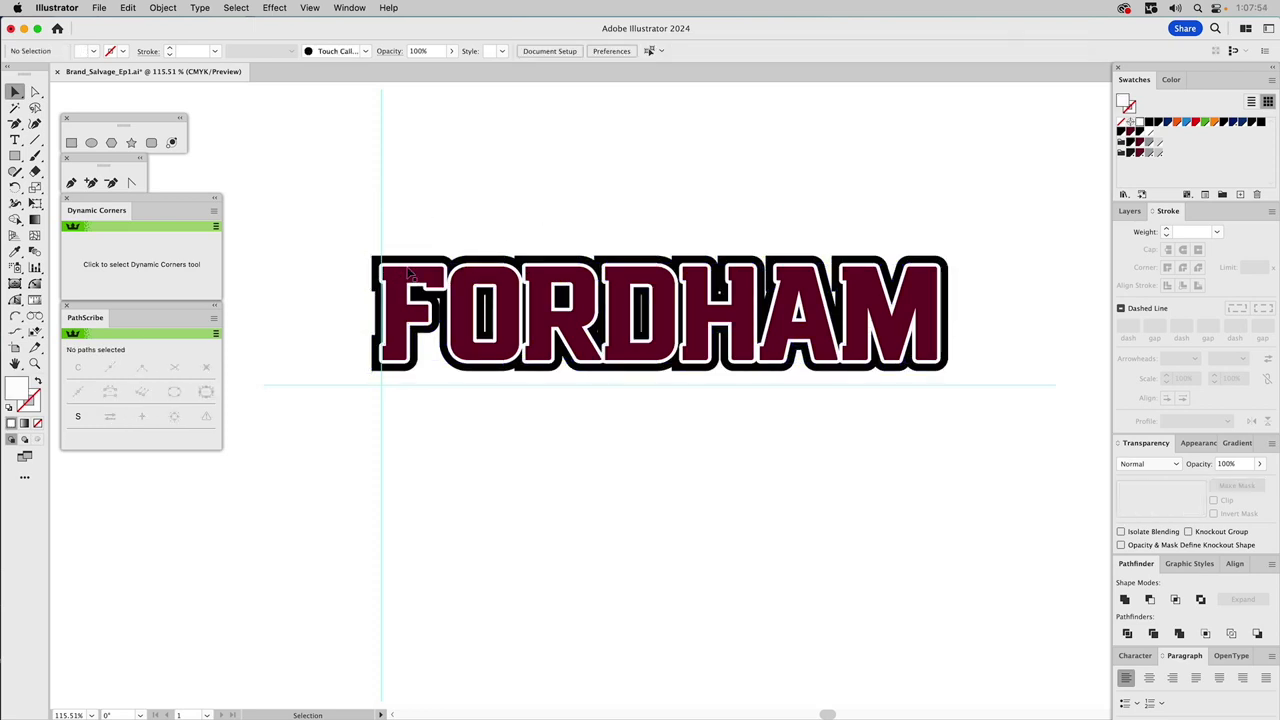
- Replace the united white outline with a front copy of the maroon lettering that has an orange fill and stroke
{"action": "left_click", "coordinate": [408, 268]}
{"action": "left_click", "coordinate": [492, 275]}
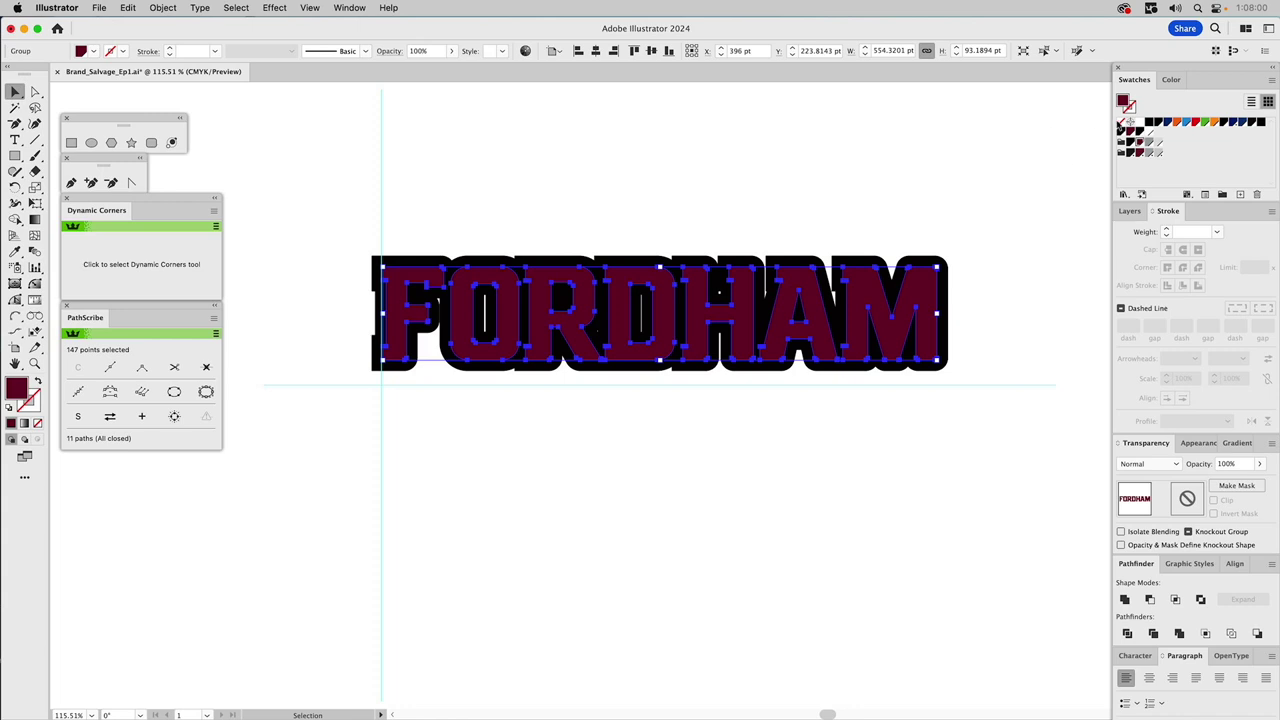
{"action": "left_click", "coordinate": [1215, 122]}
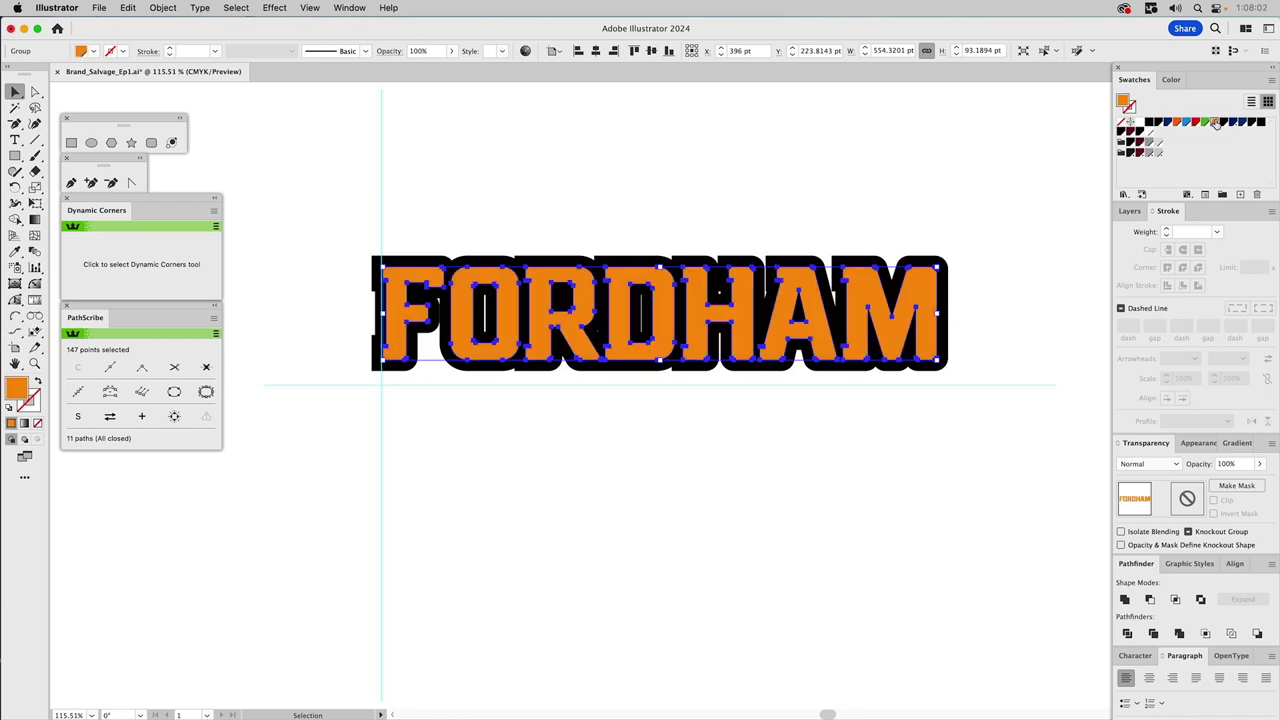
{"action": "left_click_drag", "start_coordinate": [1215, 122], "coordinate": [1129, 107]}
- Set the orange lettering's stroke weight to 7 pt and keep its corners mitered
{"action": "left_click", "coordinate": [1167, 229]}
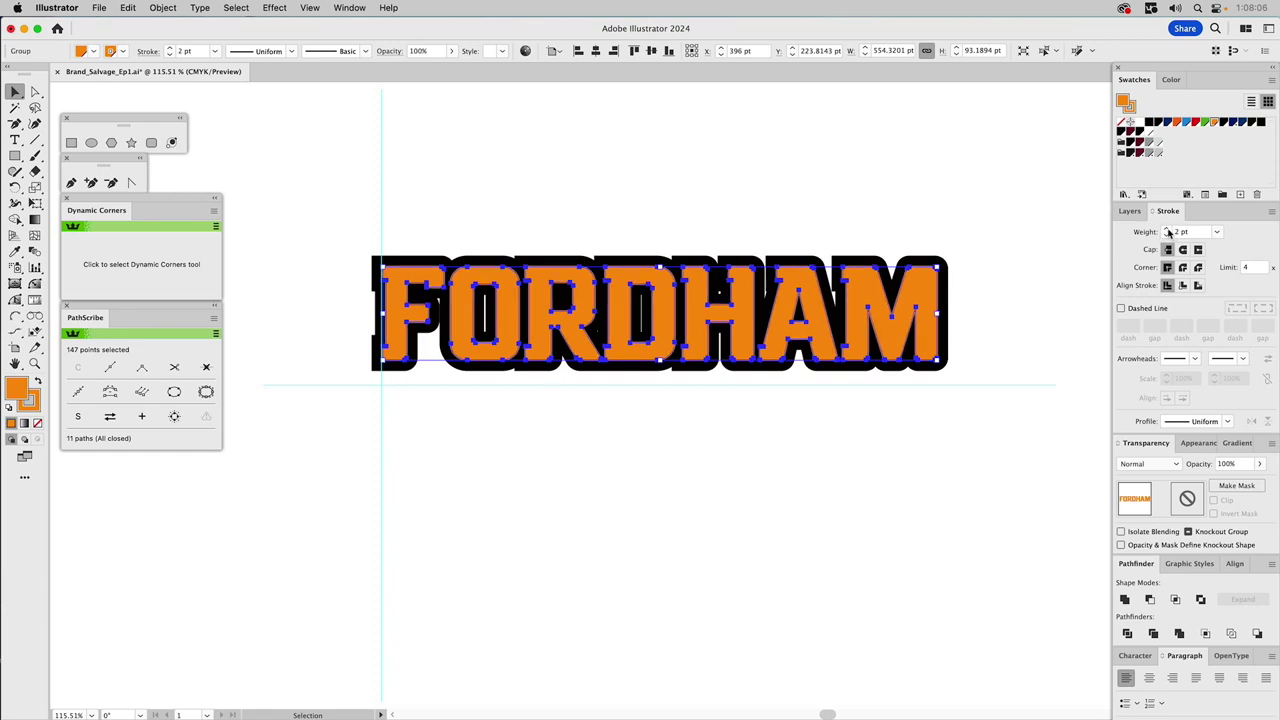
{"action": "left_click", "coordinate": [1167, 229]}
{"action": "left_click", "coordinate": [1167, 229]}
{"action": "left_click", "coordinate": [1167, 229]}
{"action": "left_click", "coordinate": [1167, 229]}
{"action": "left_click", "coordinate": [1167, 229]}
{"action": "left_click", "coordinate": [1183, 268]}
{"action": "left_click", "coordinate": [1167, 268]}
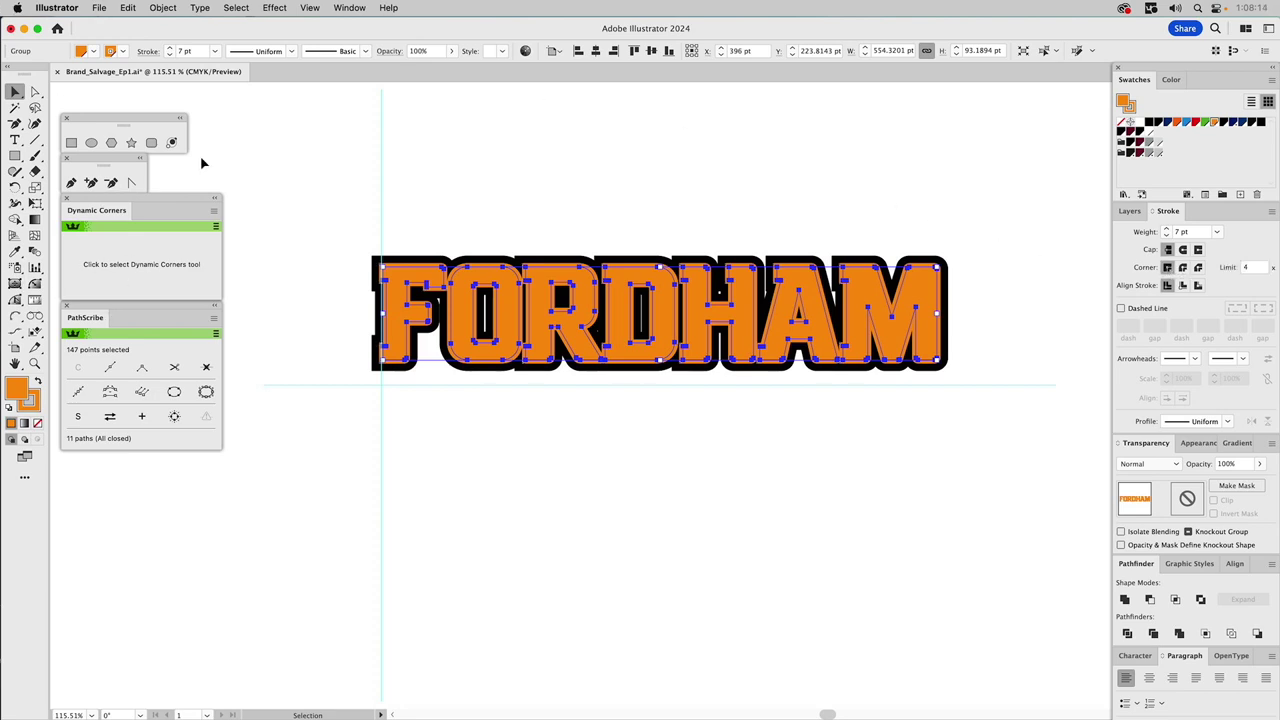
- Outline the stroke of the orange lettering and unite the resulting pieces into a single shape
{"action": "left_click", "coordinate": [165, 8]}
{"action": "mouse_move", "coordinate": [229, 359]}
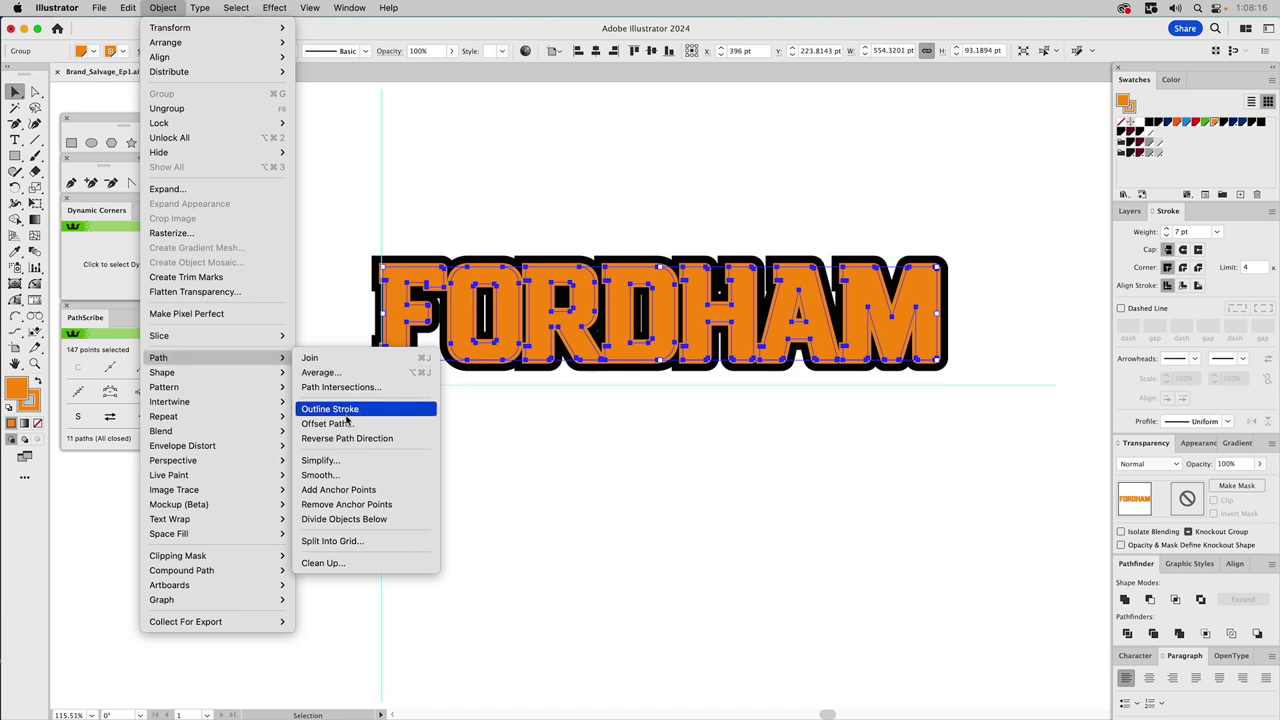
{"action": "left_click", "coordinate": [350, 410]}
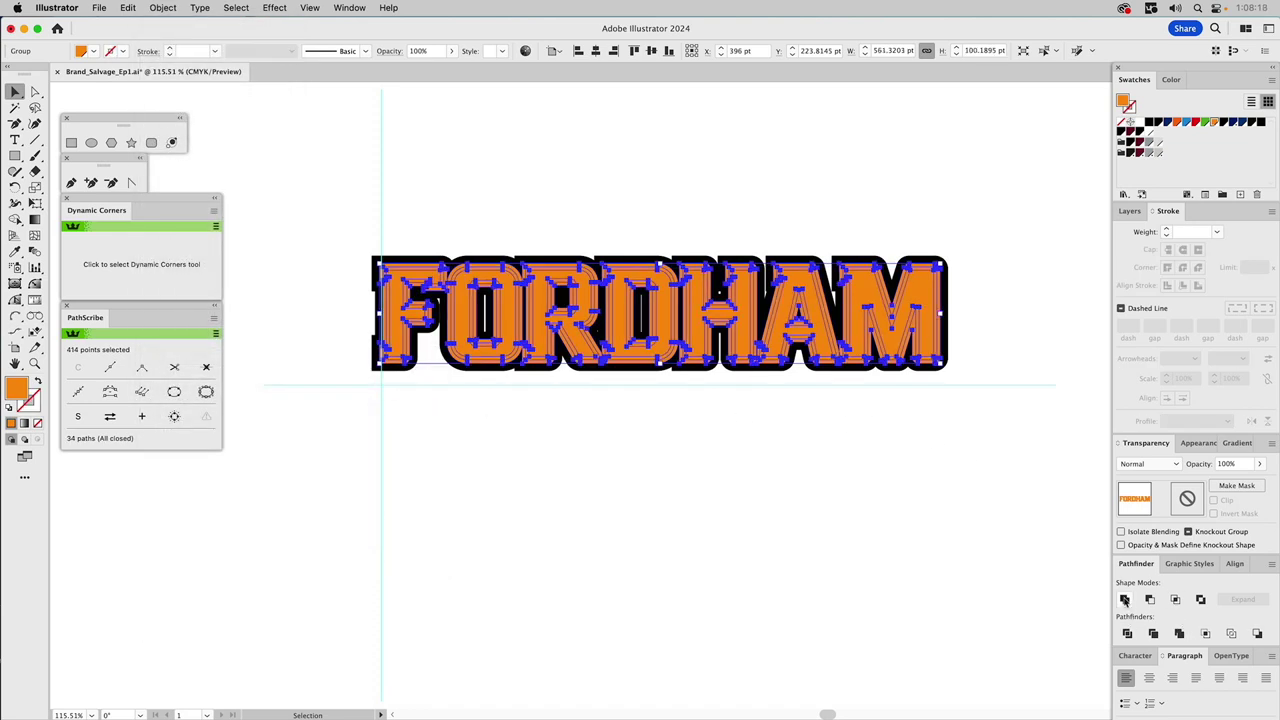
{"action": "key", "text": "super+8"}
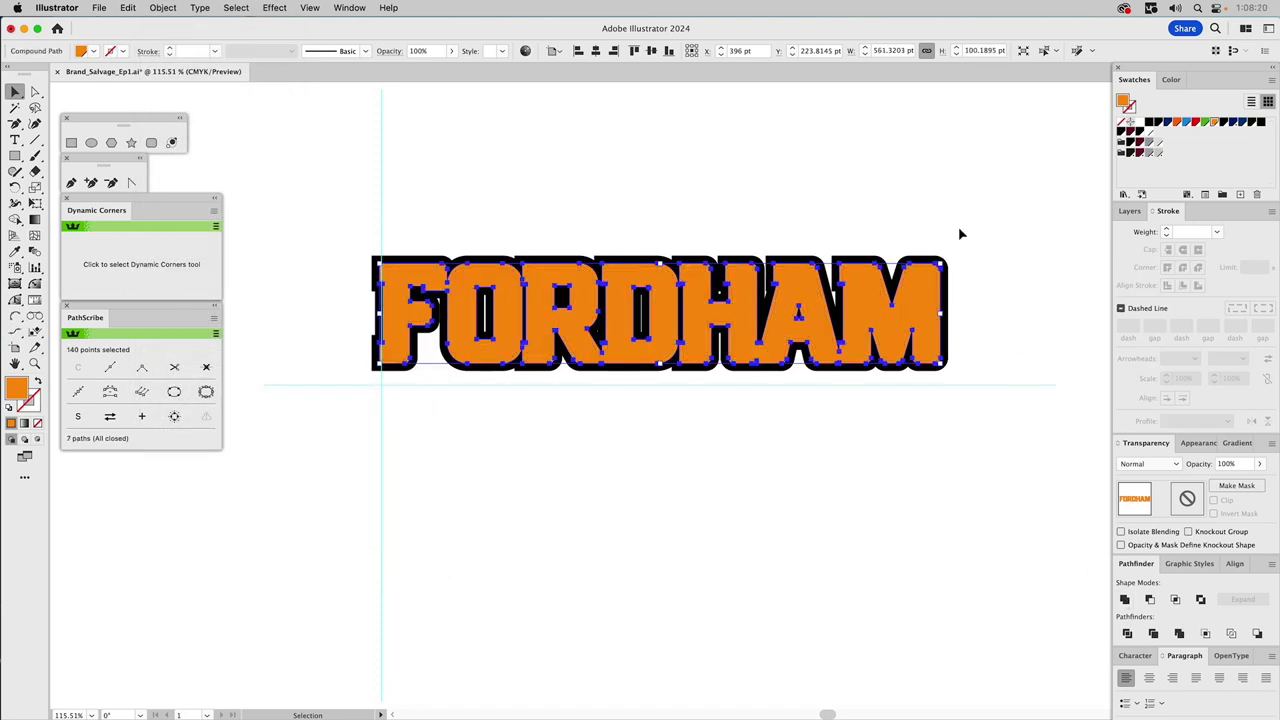
- Move the united orange shape directly behind the maroon lettering and fill it with white
{"action": "left_click", "coordinate": [932, 233]}
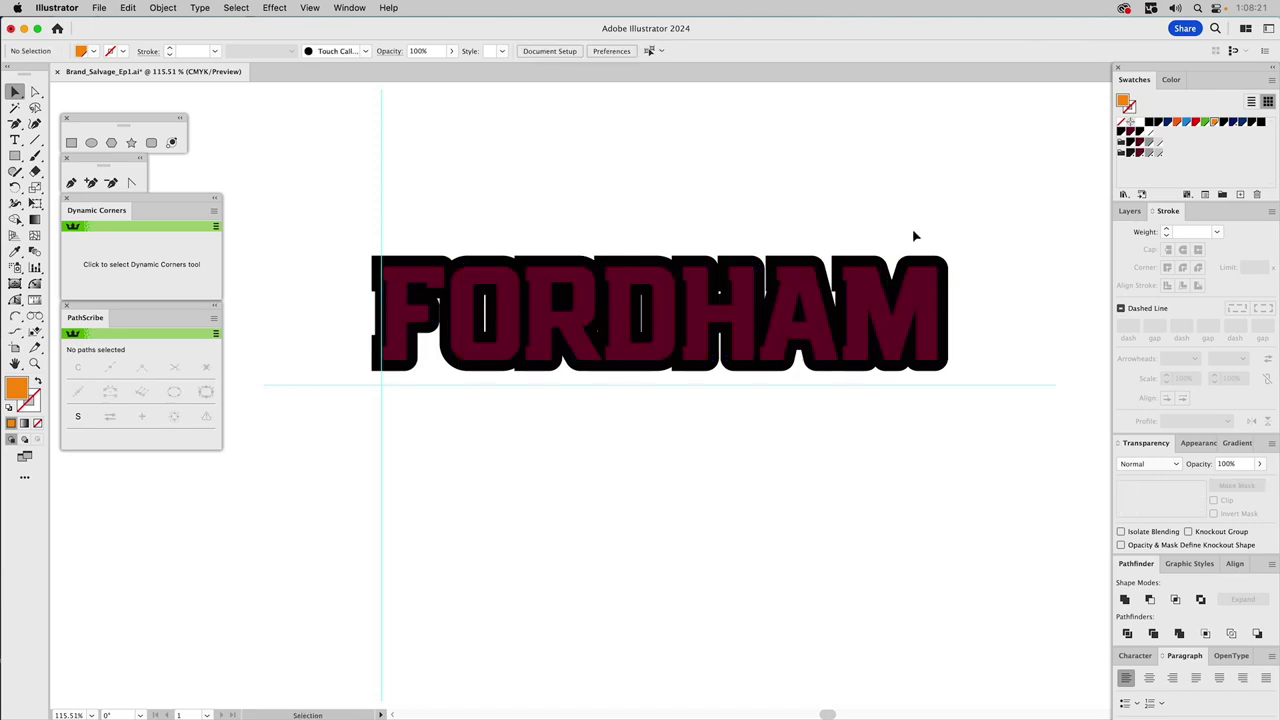
{"action": "left_click", "coordinate": [800, 281]}
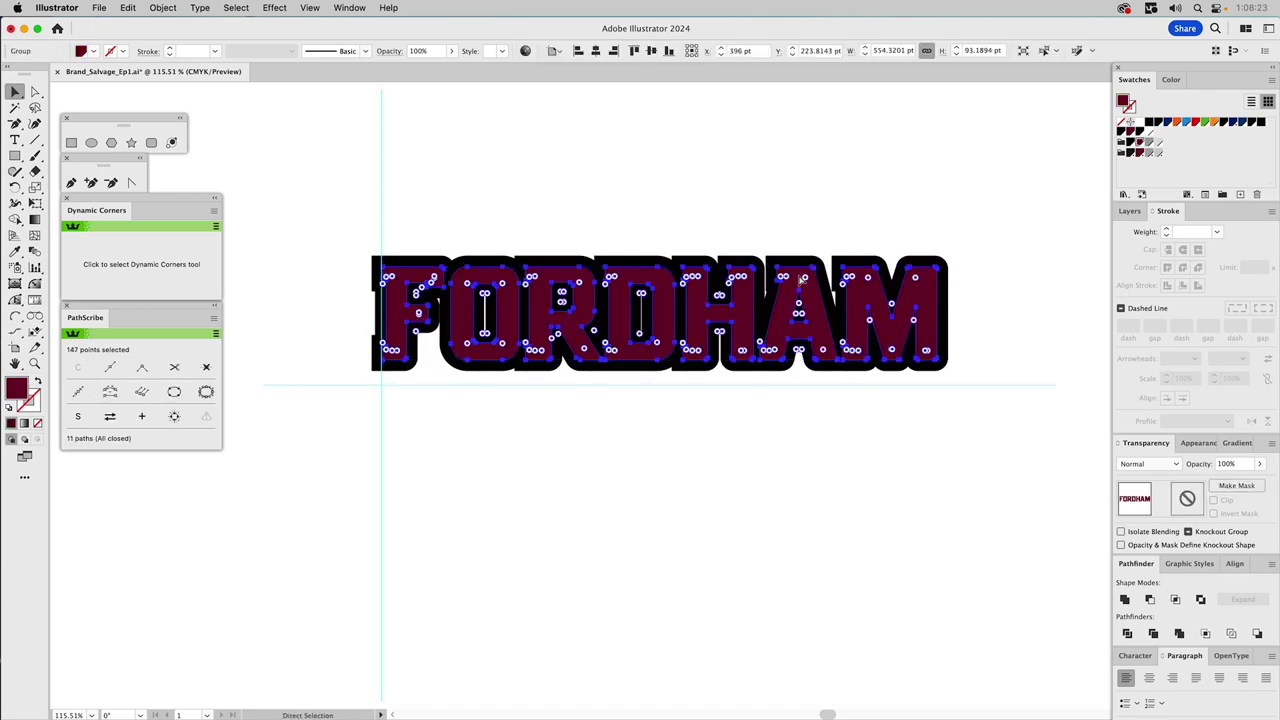
{"action": "left_click", "coordinate": [1148, 133]}
{"action": "left_click", "coordinate": [880, 185]}
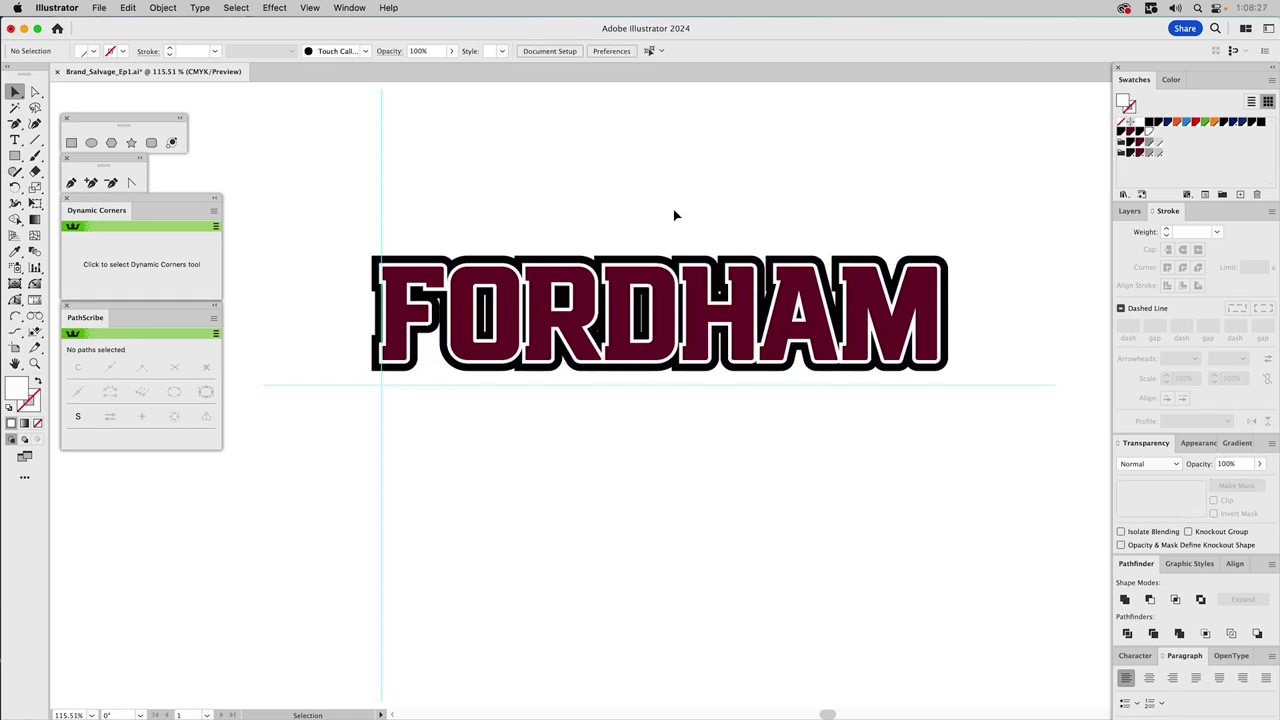
- Place a copy of the united black outline in front and give it a 1 pt blue stroke with no fill
{"action": "left_click", "coordinate": [427, 261]}
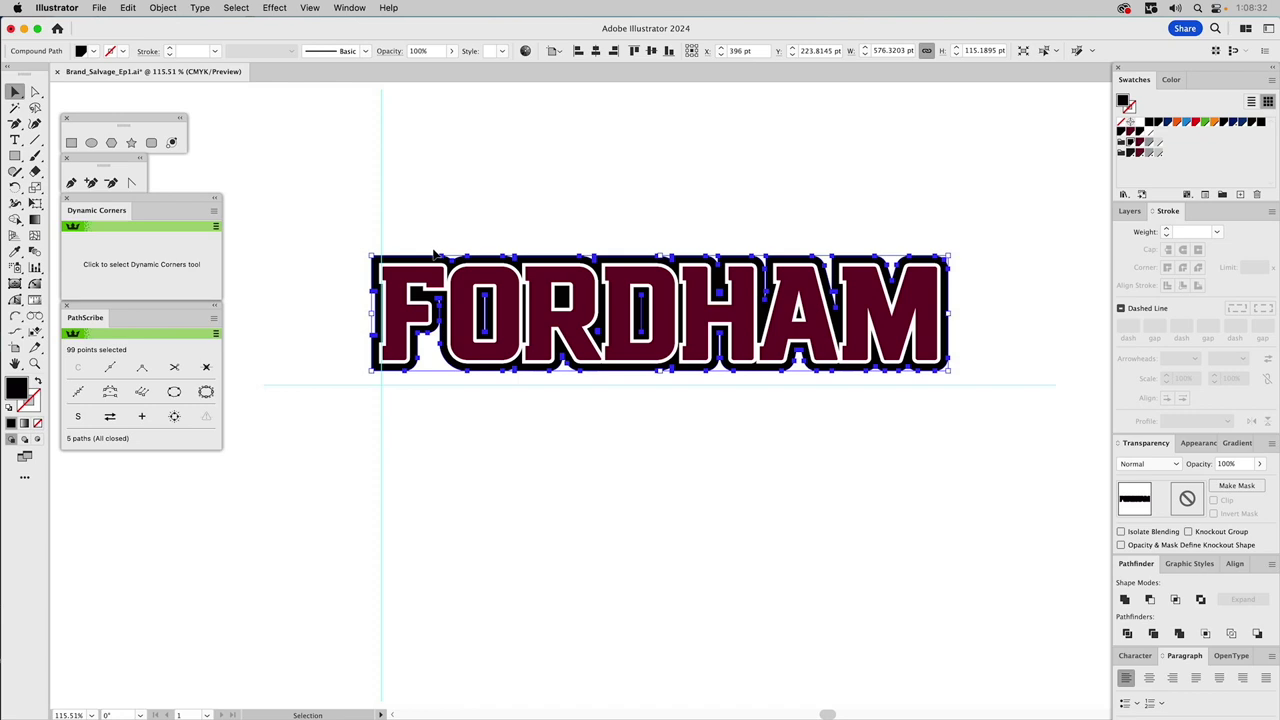
{"action": "key", "text": "super+shift+bracketright"}
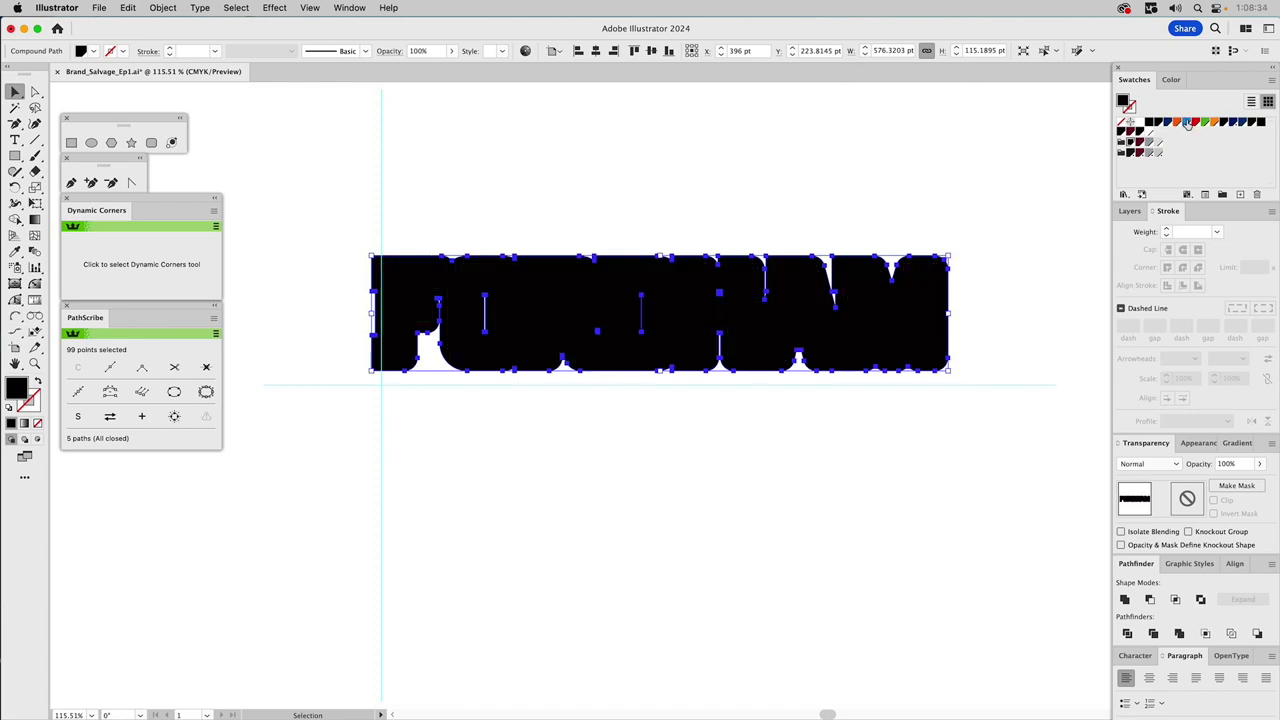
{"action": "left_click", "coordinate": [1129, 104]}
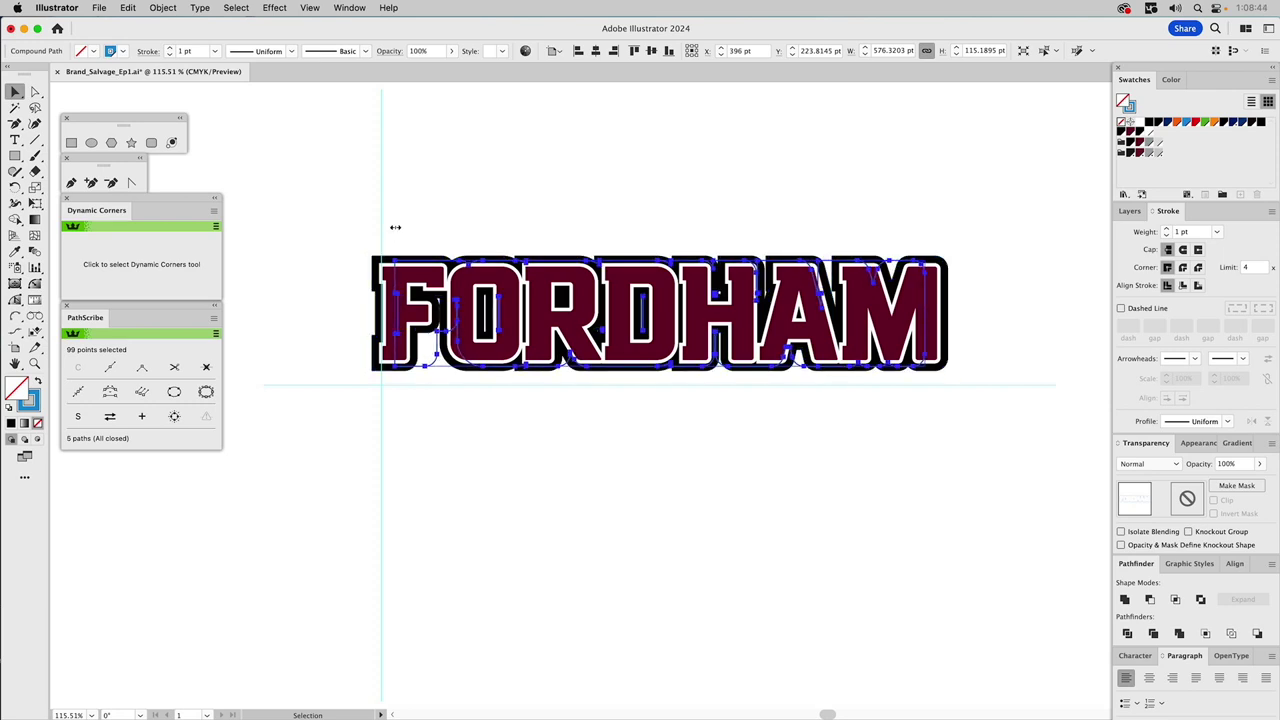
- Scale the blue outline to about 557 pt wide at the vertical guide, then lower its base onto the horizontal guide
{"action": "mouse_move", "coordinate": [381, 230]}
{"action": "left_mouse_down"}
{"action": "mouse_move", "coordinate": [406, 226]}
{"action": "mouse_move", "coordinate": [417, 249]}
{"action": "left_mouse_up"}
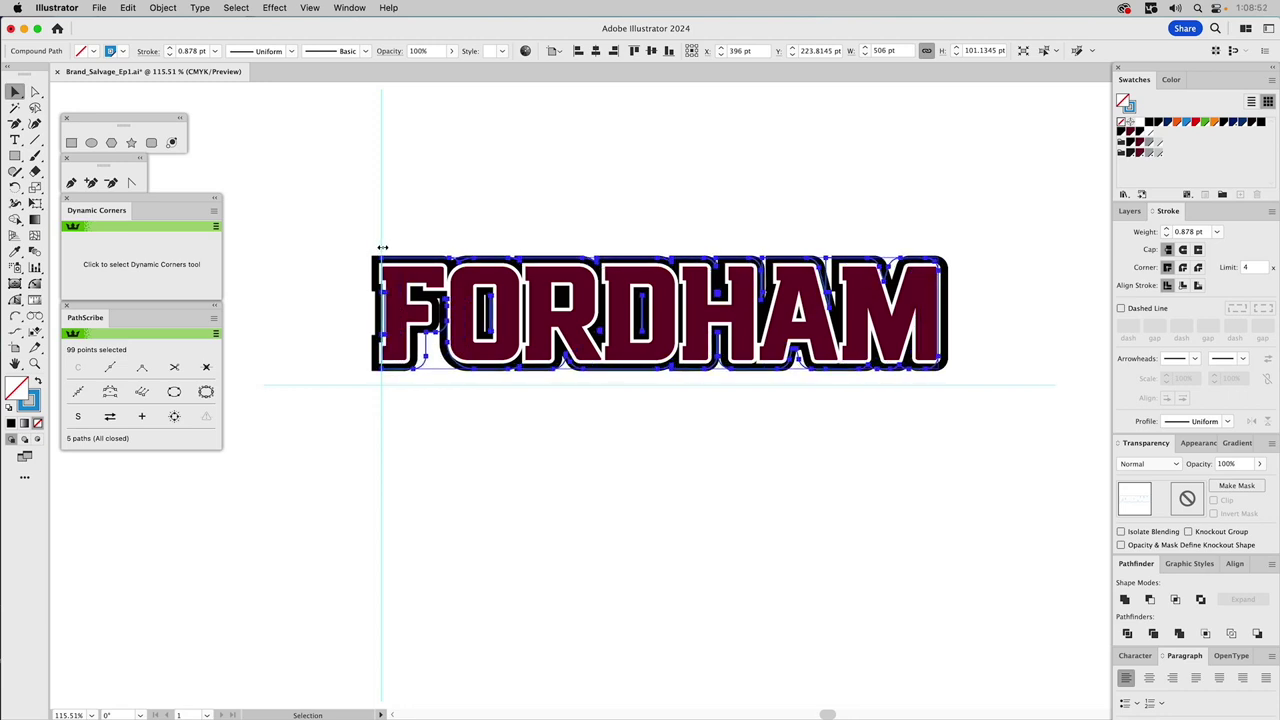
{"action": "left_click", "coordinate": [648, 180]}
{"action": "left_click", "coordinate": [428, 356]}
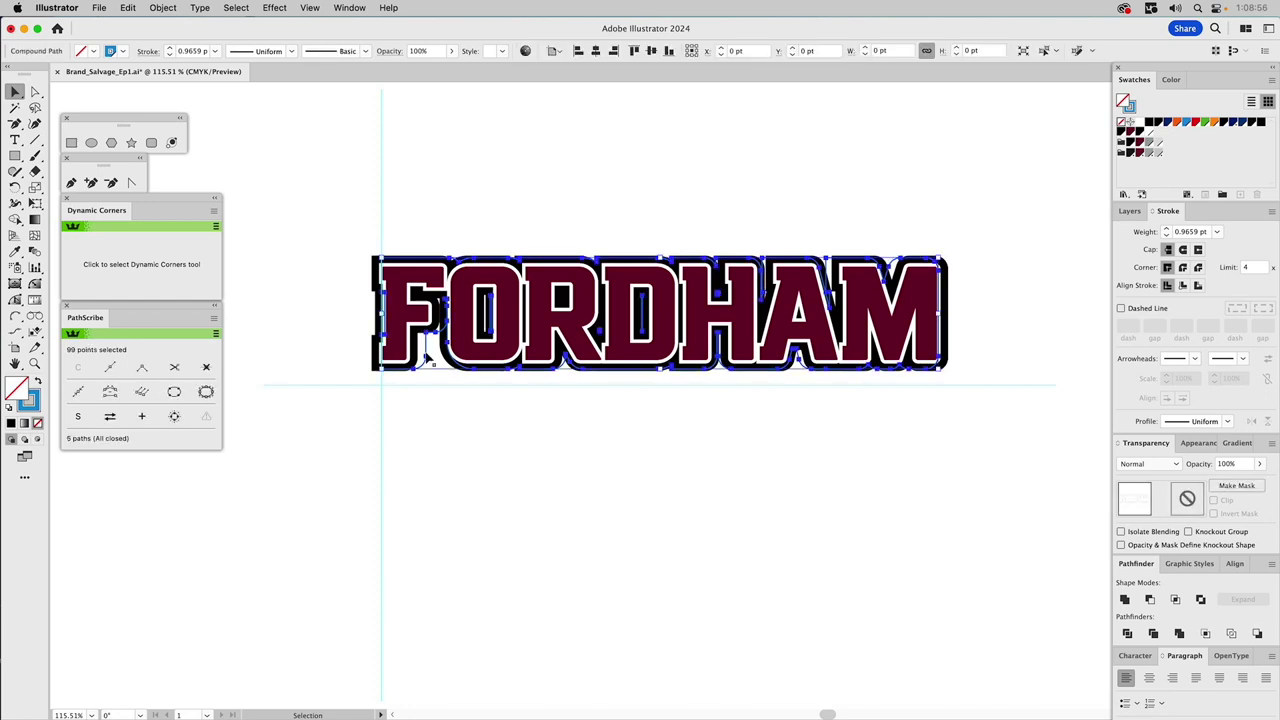
{"action": "key", "text": "a"}
{"action": "left_click_drag", "start_coordinate": [415, 373], "coordinate": [412, 390]}
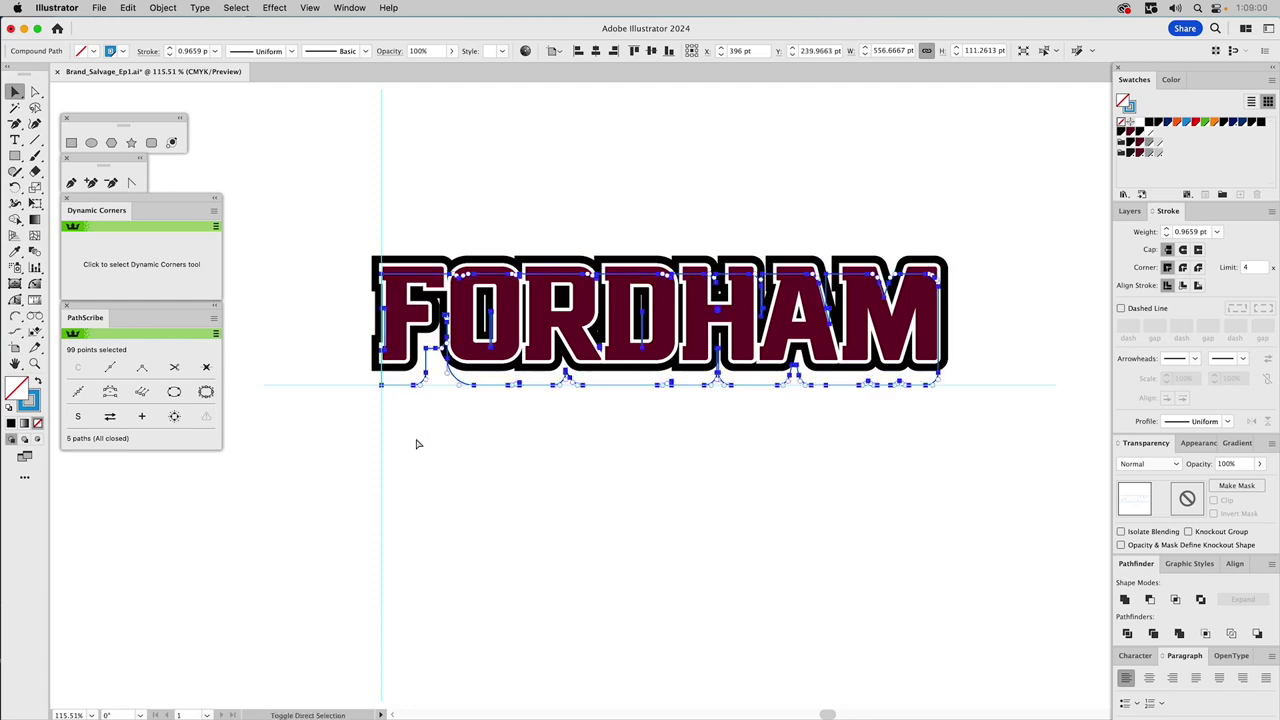
{"action": "left_click", "coordinate": [420, 444]}
{"action": "key", "text": "v"}
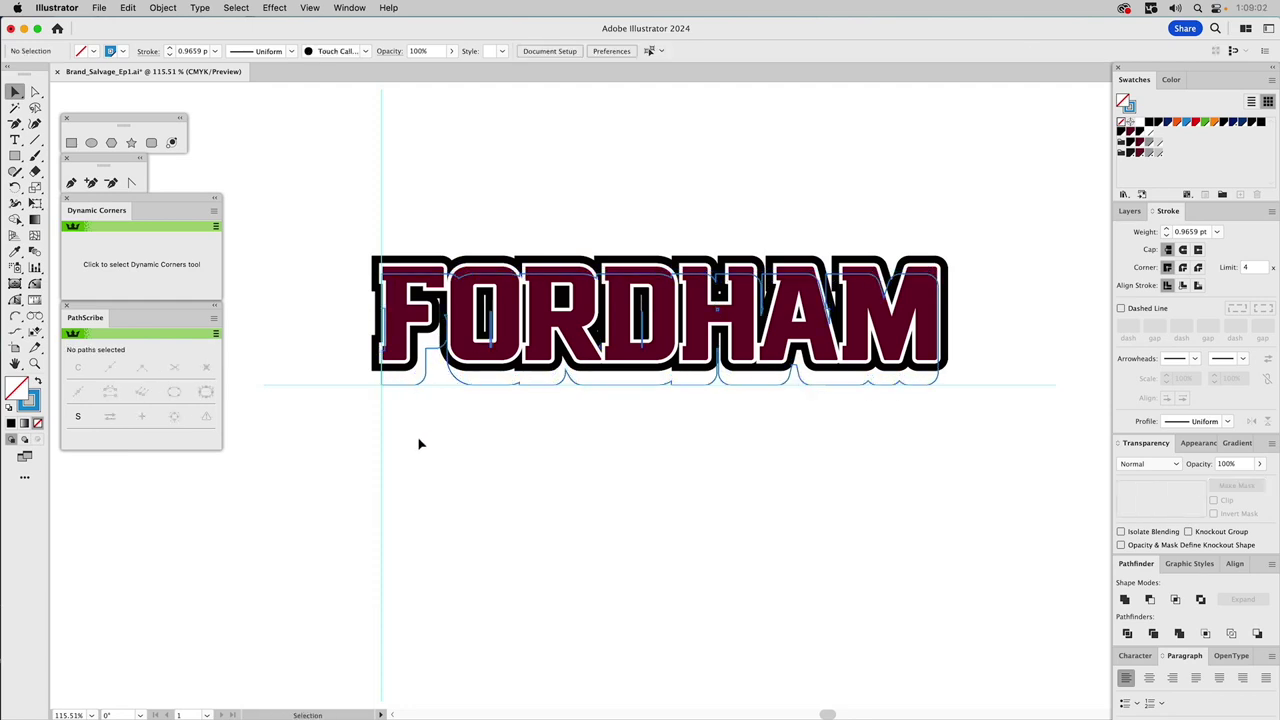
- Draw a closed four-sided Pen shape linking the black corner under the F's upper-left serif to the matching corner of the blue outline
{"action": "left_click", "coordinate": [34, 363]}
{"action": "left_click_drag", "start_coordinate": [316, 208], "coordinate": [977, 443]}
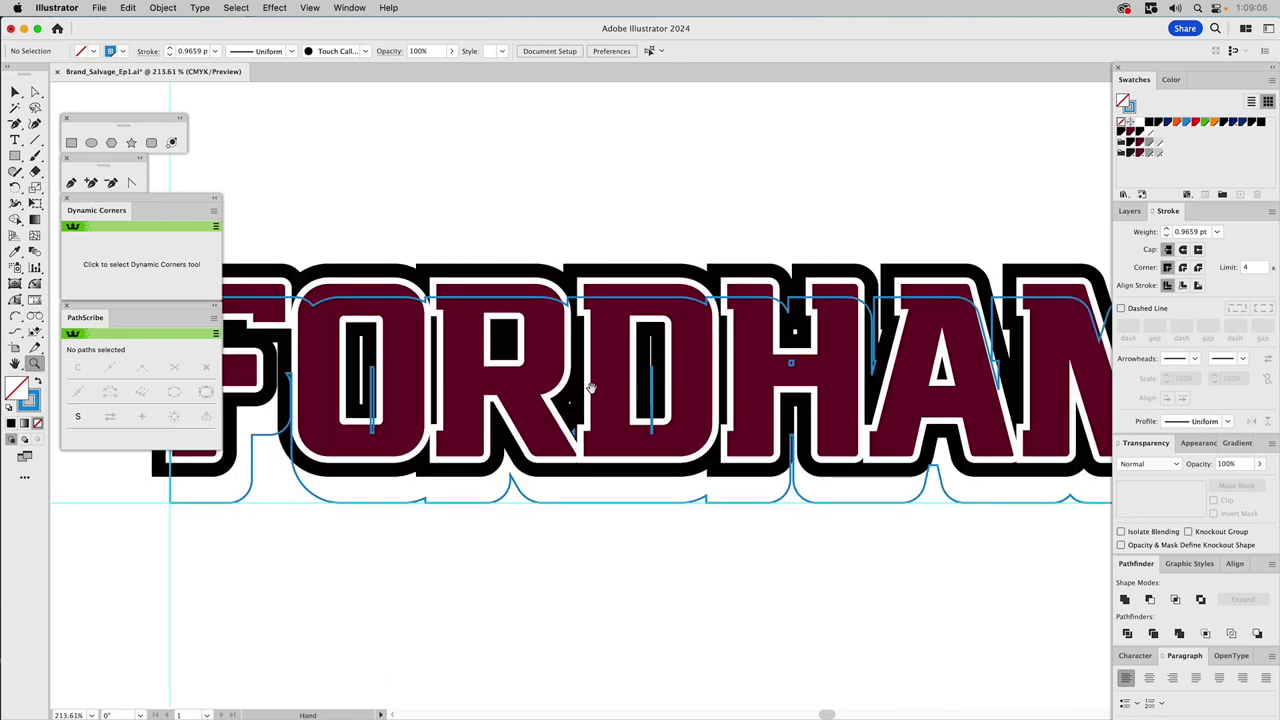
{"action": "left_click_drag", "start_coordinate": [658, 345], "coordinate": [710, 335]}
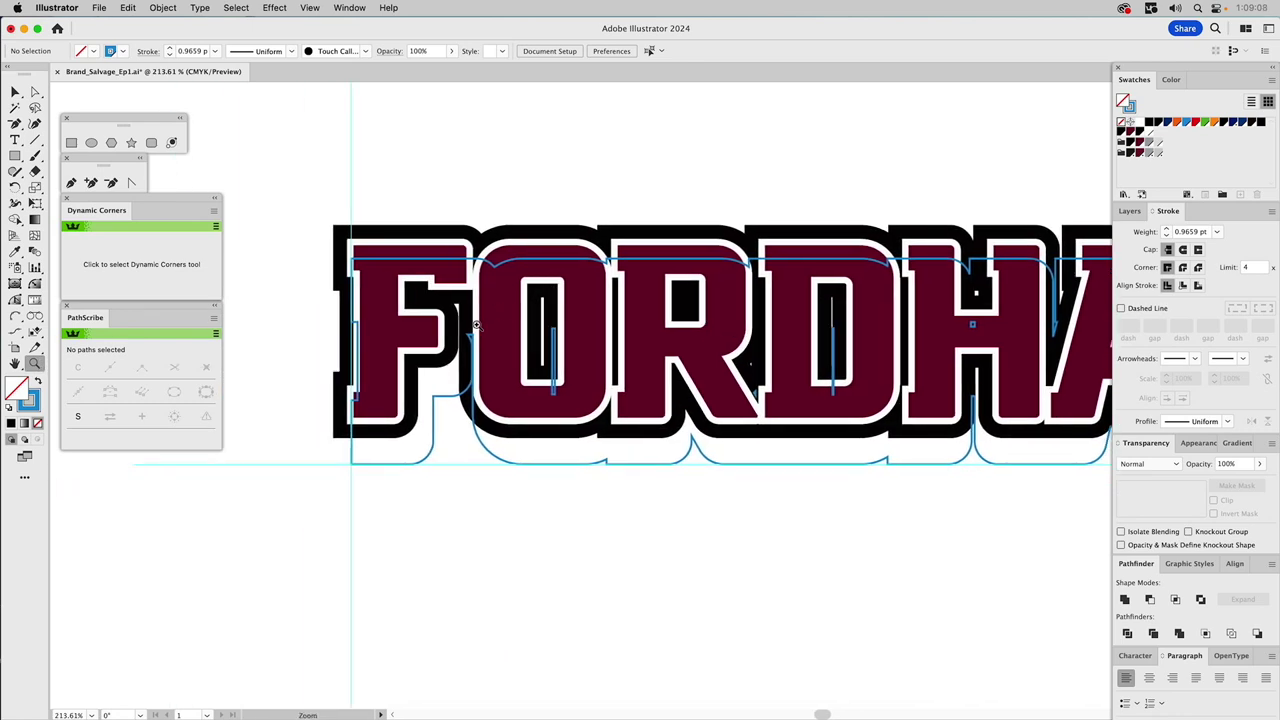
{"action": "left_click", "coordinate": [71, 183]}
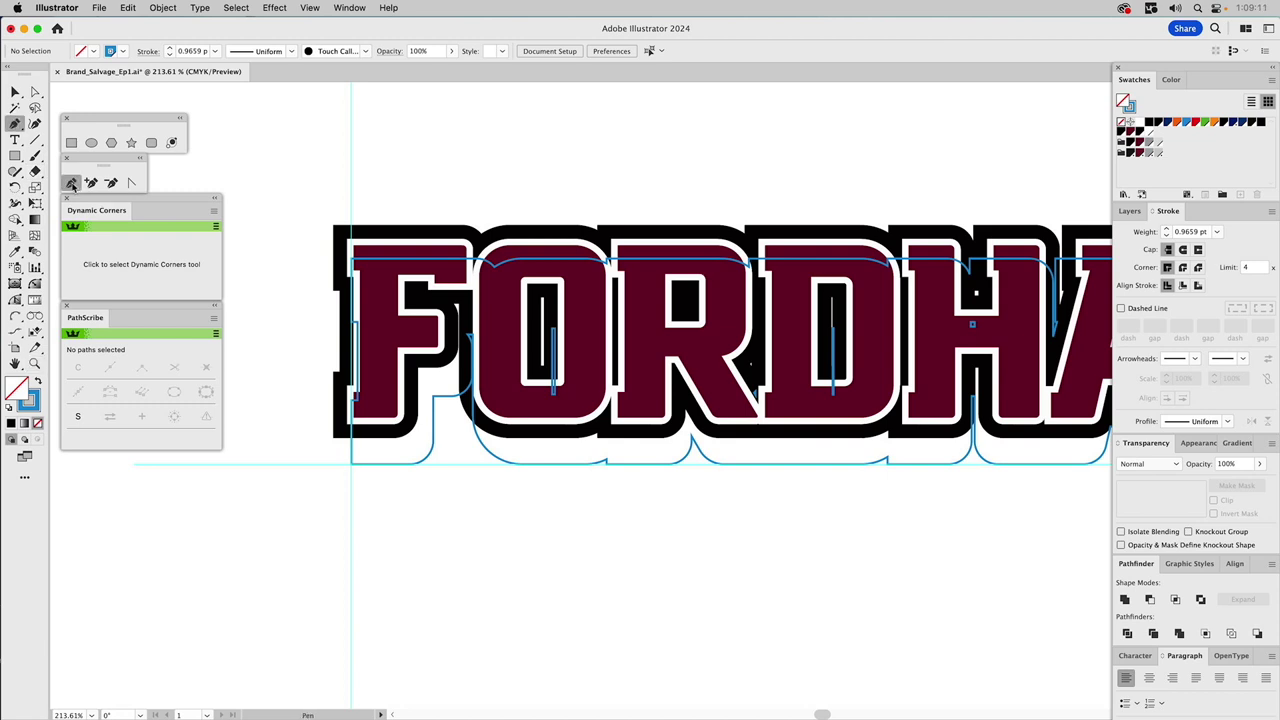
{"action": "left_click", "coordinate": [334, 292]}
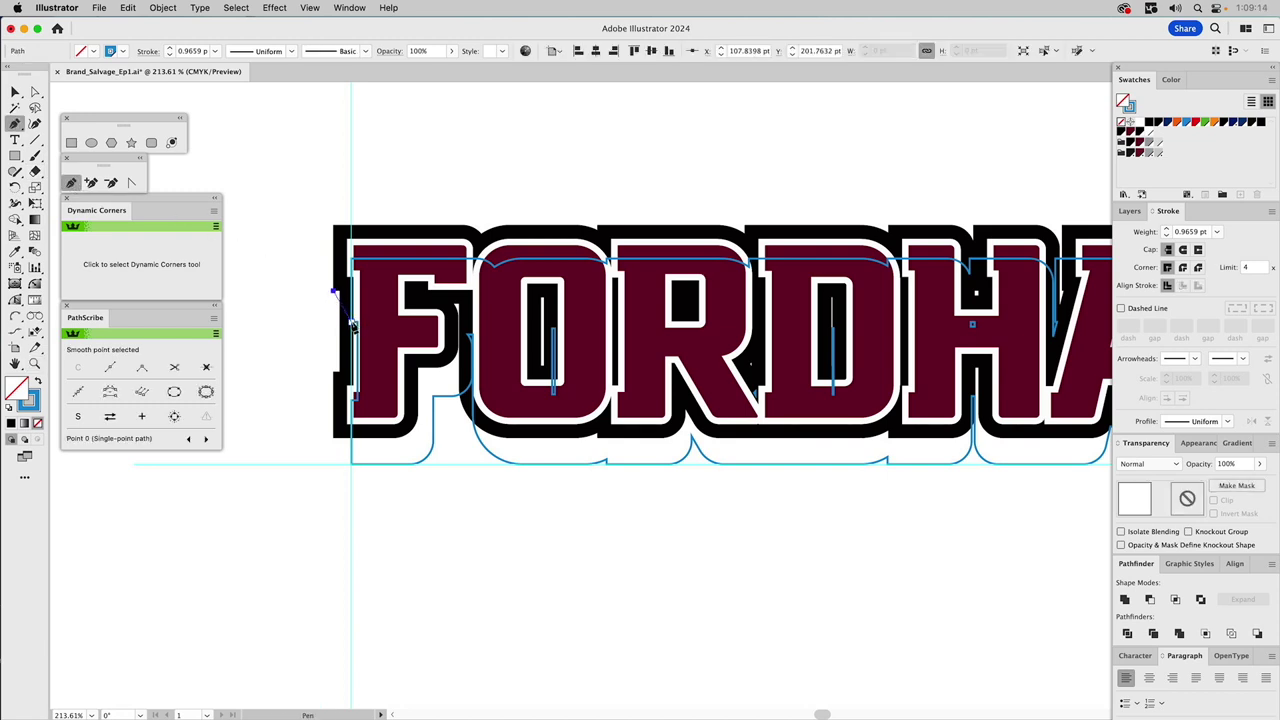
{"action": "left_click", "coordinate": [352, 321]}
{"action": "left_click", "coordinate": [370, 290]}
{"action": "left_click", "coordinate": [345, 272]}
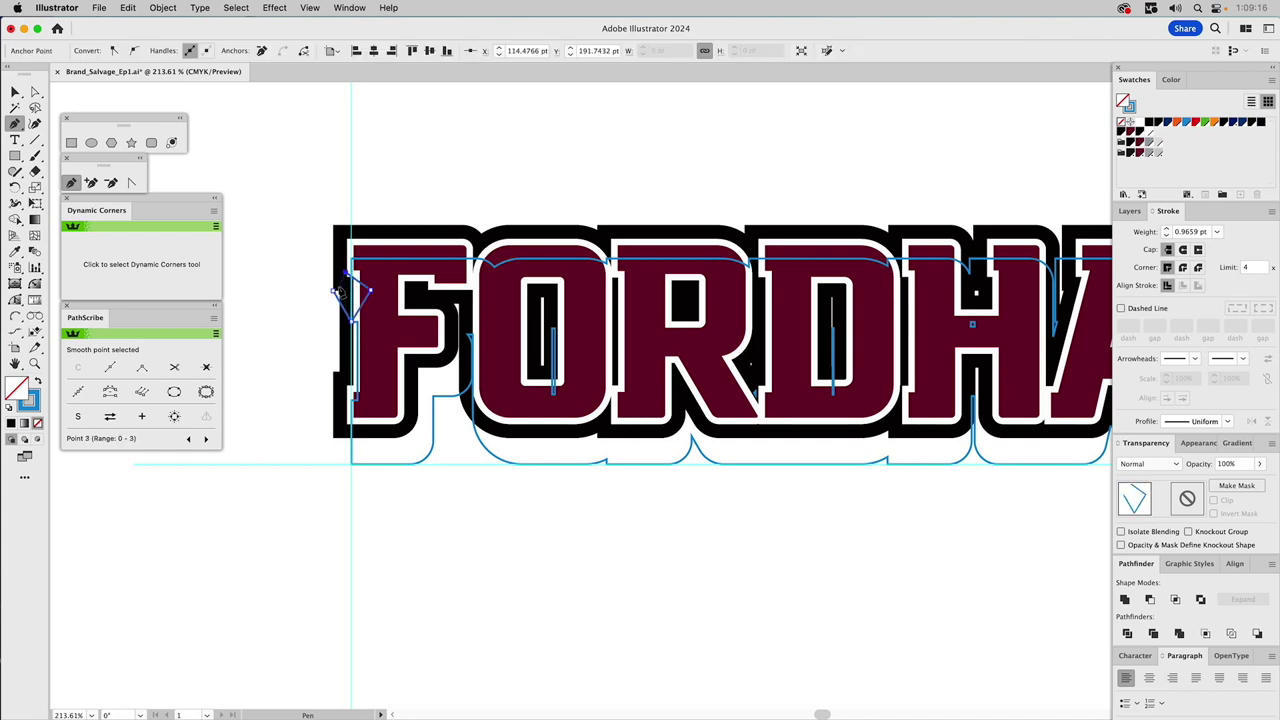
{"action": "left_click", "coordinate": [334, 292]}
- Draw a closed four-sided Pen shape linking the F's lower-left black corner to the blue outline's corner on the guides
{"action": "left_click", "coordinate": [362, 415]}
{"action": "left_click", "coordinate": [334, 437]}
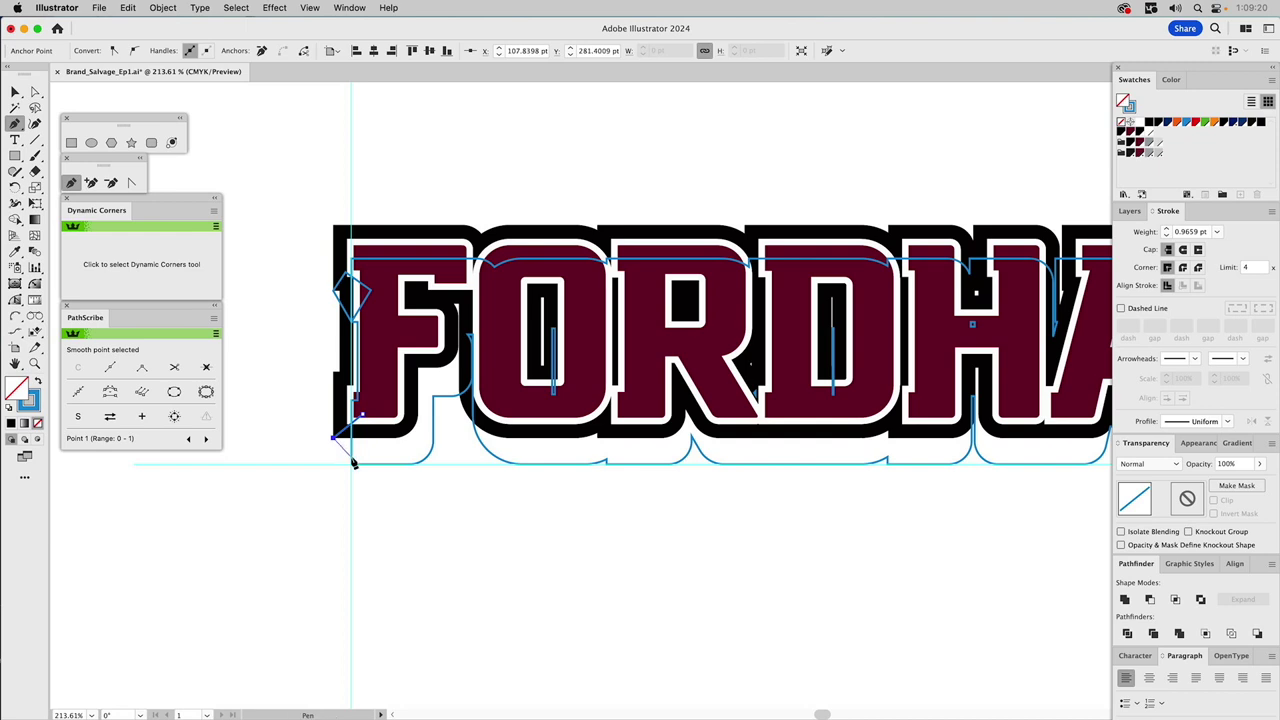
{"action": "left_click", "coordinate": [351, 462]}
{"action": "left_click", "coordinate": [369, 452]}
{"action": "left_click", "coordinate": [362, 414]}
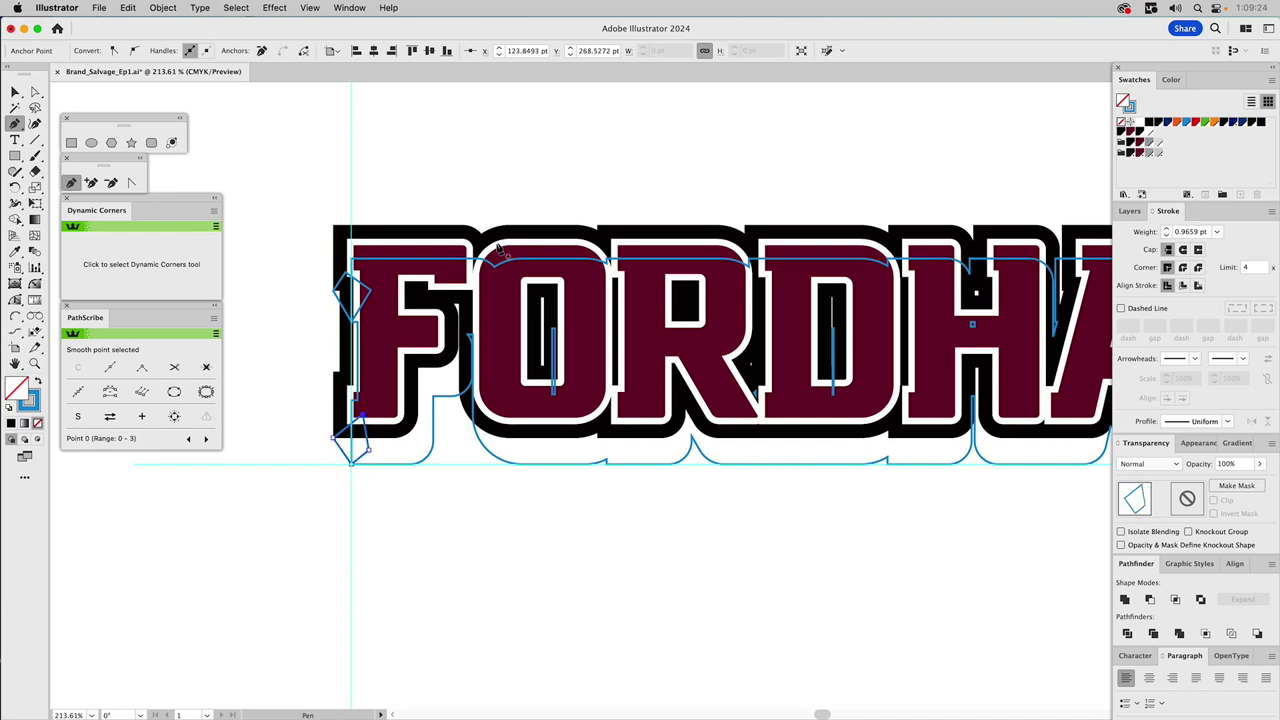
- Draw a closed four-sided Pen shape linking the R's lower-left black corner to the matching corner of the blue outline
{"action": "left_click_drag", "start_coordinate": [938, 273], "coordinate": [784, 262]}
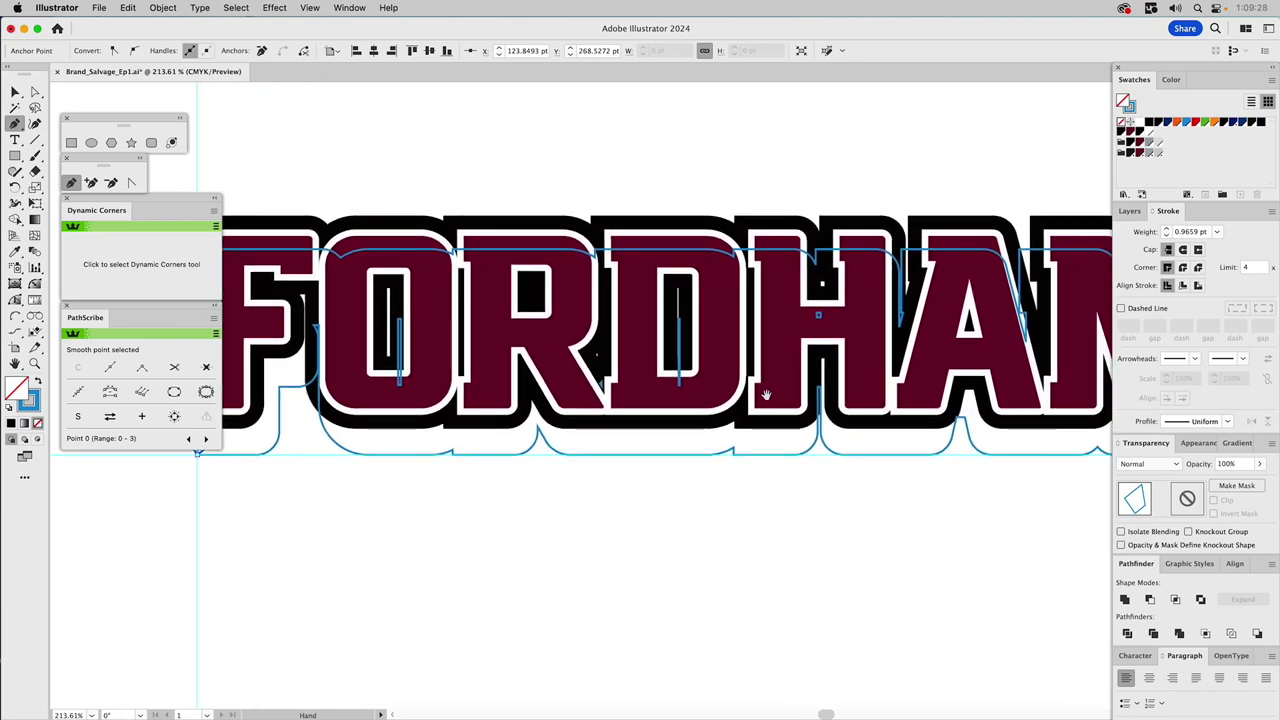
{"action": "left_click", "coordinate": [471, 401]}
{"action": "left_click_drag", "start_coordinate": [444, 428], "coordinate": [455, 458]}
{"action": "left_click", "coordinate": [454, 456]}
{"action": "left_click", "coordinate": [478, 445]}
{"action": "left_click", "coordinate": [471, 401]}
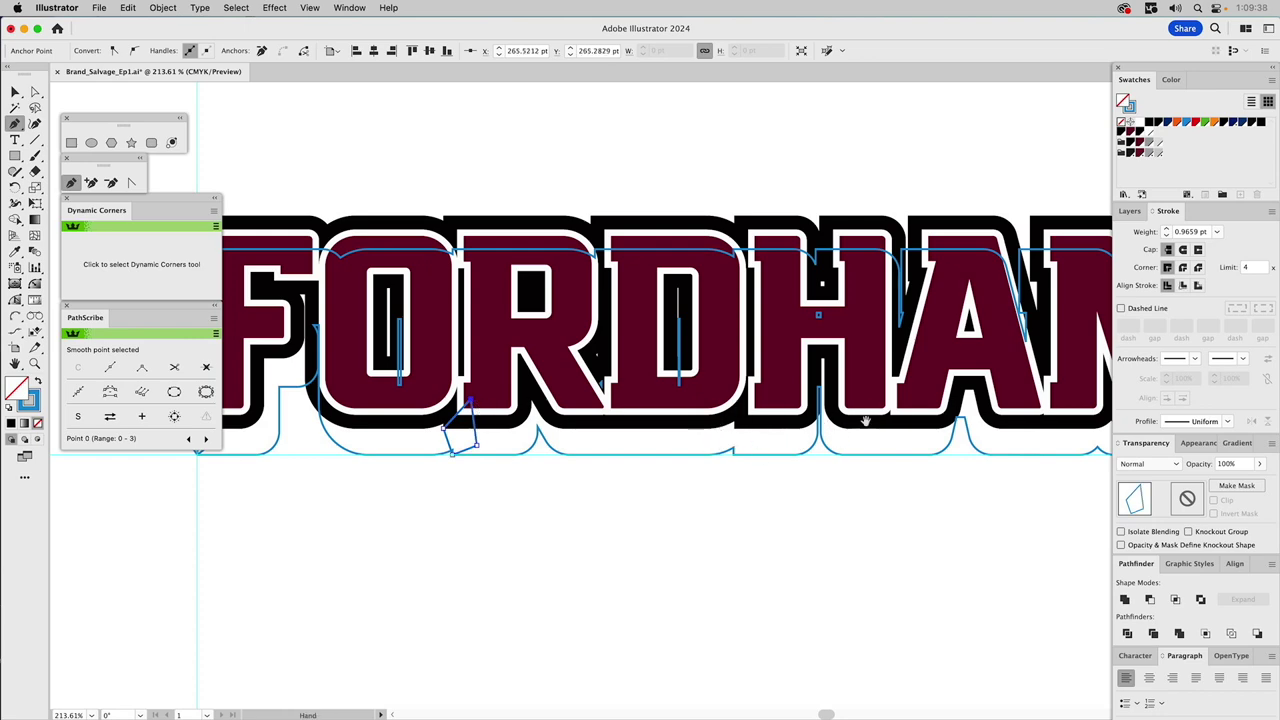
- Draw a closed four-sided Pen shape linking the M's upper-left black corner to the matching corner of the blue outline
{"action": "scroll", "coordinate": [740, 457], "scroll_direction": "right", "scroll_amount": 5}
{"action": "left_click_drag", "start_coordinate": [585, 421], "coordinate": [588, 423]}
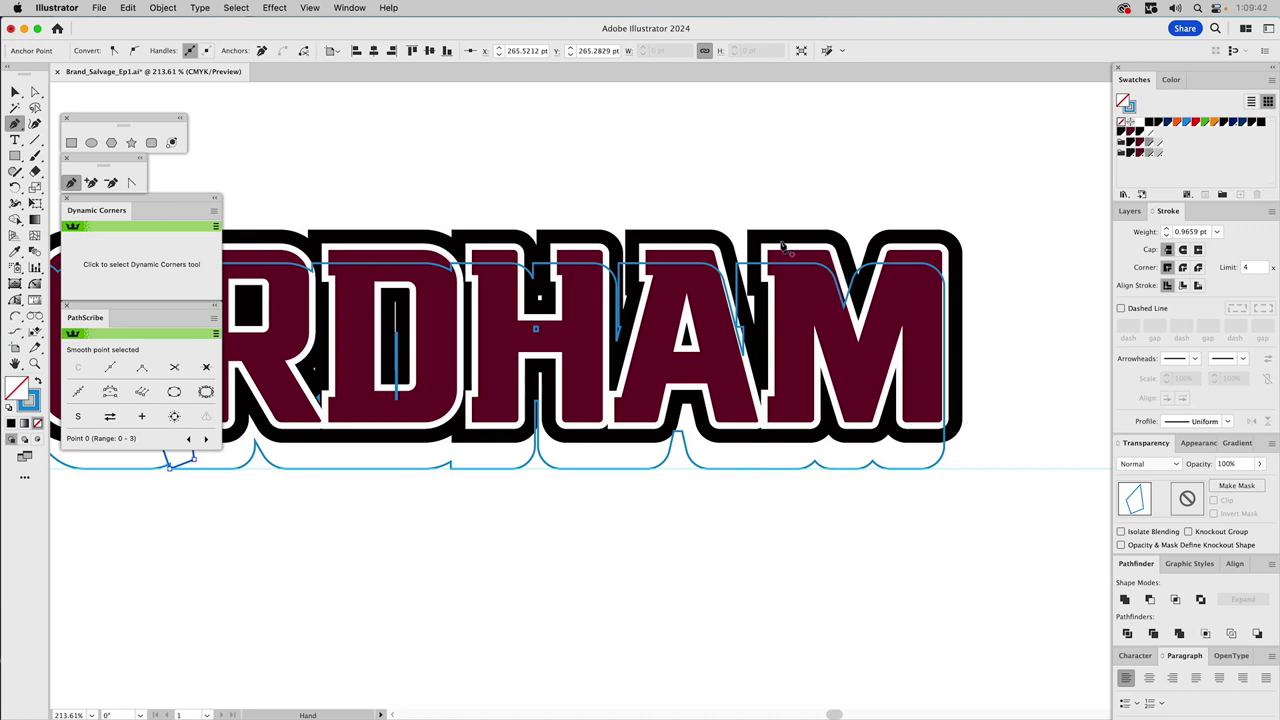
{"action": "left_click", "coordinate": [746, 232]}
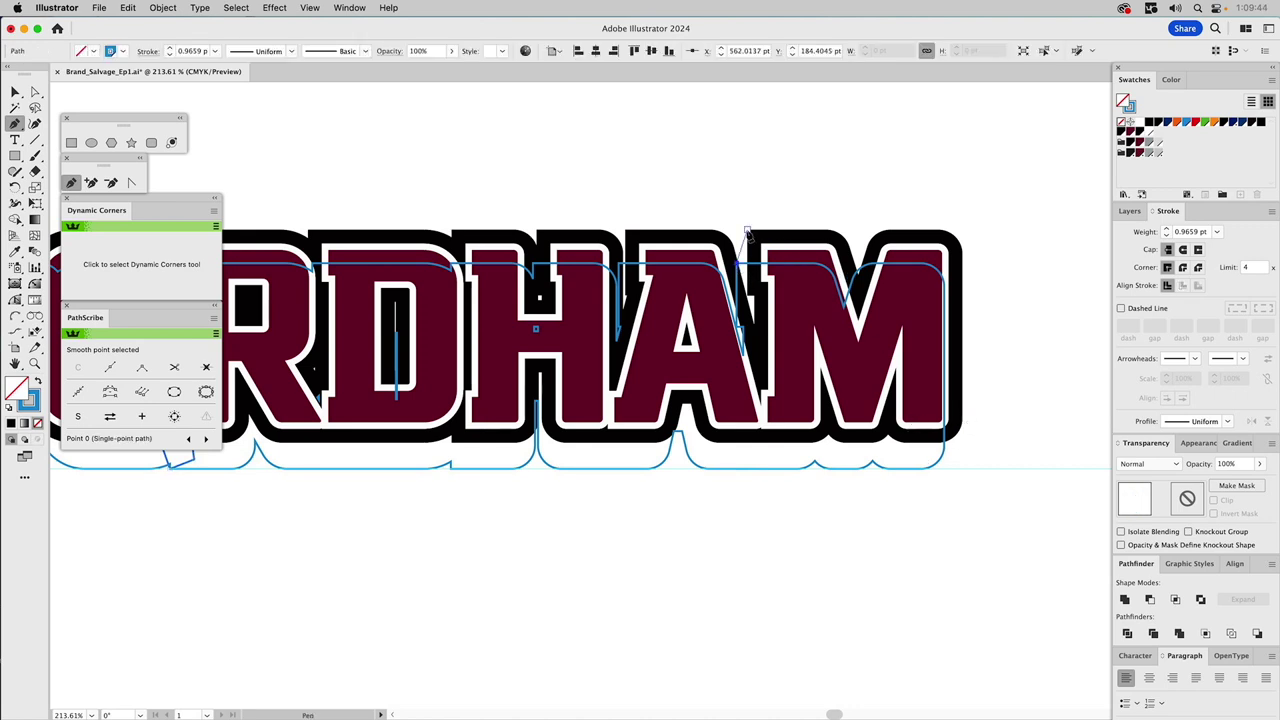
{"action": "left_click", "coordinate": [788, 246]}
{"action": "left_click", "coordinate": [763, 281]}
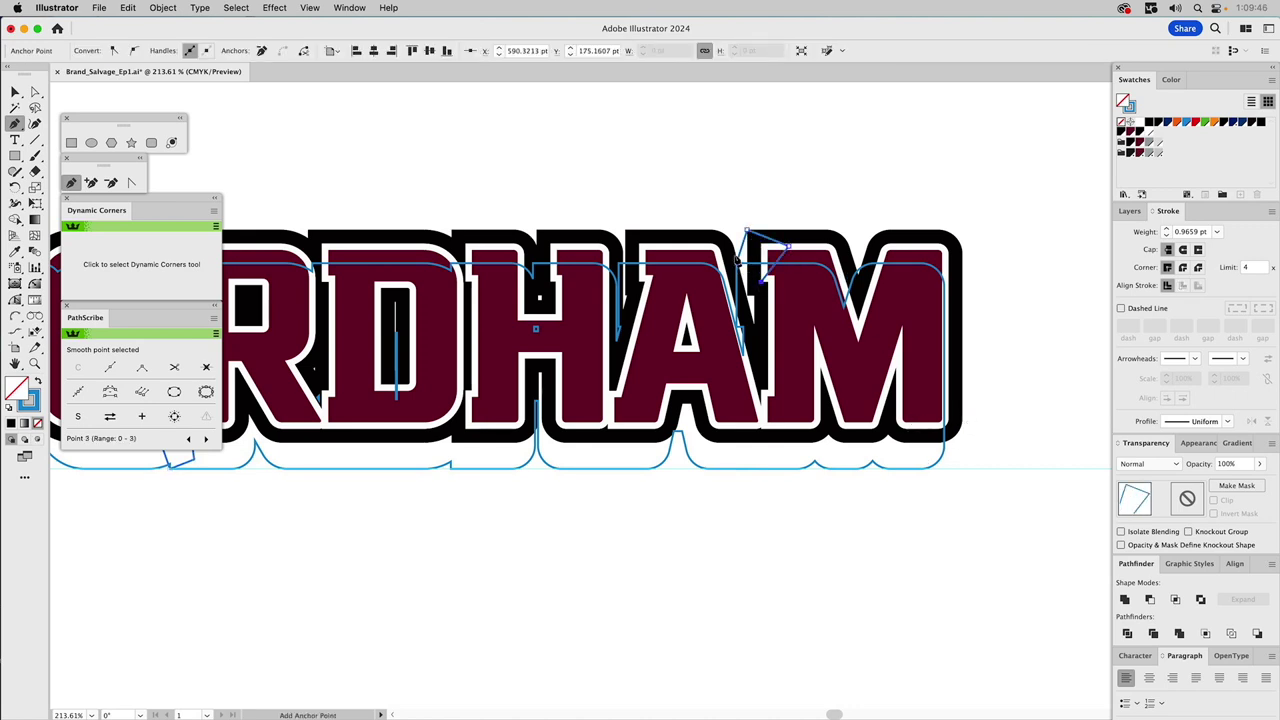
{"action": "left_click", "coordinate": [737, 259]}
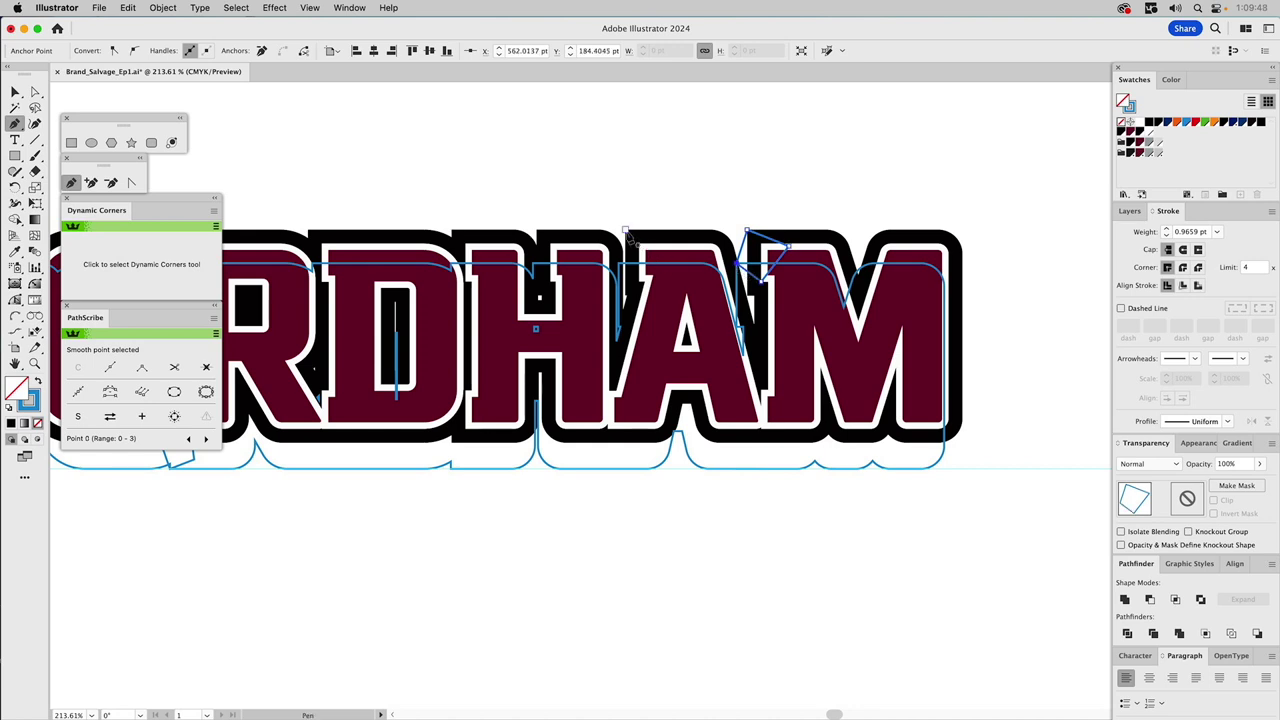
- Draw a closed four-sided Pen shape linking the A's upper-left black corner to the matching corner of the blue outline
{"action": "left_click", "coordinate": [625, 231]}
{"action": "left_click", "coordinate": [636, 276]}
{"action": "left_click", "coordinate": [652, 244]}
{"action": "left_click", "coordinate": [632, 236]}
{"action": "left_click", "coordinate": [625, 231]}
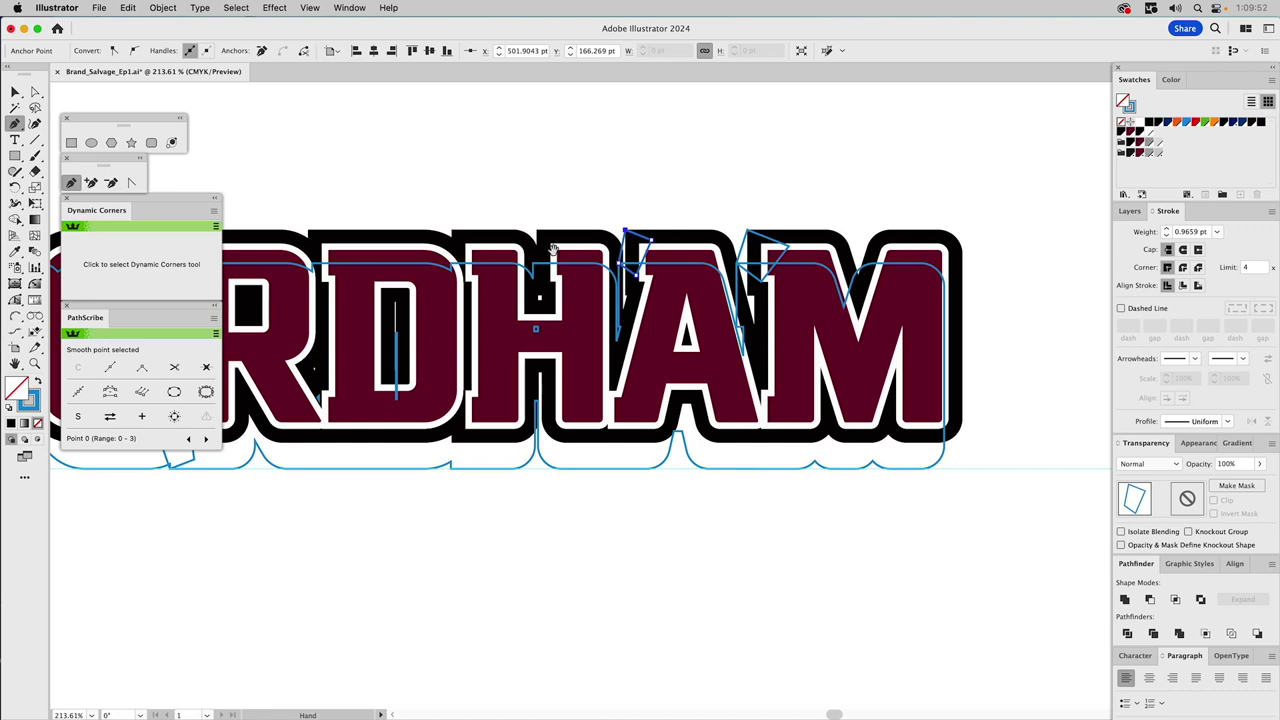
- Draw a closed four-sided Pen shape linking the upper-left black corner of the H's right stem to the matching blue outline corner
{"action": "scroll", "coordinate": [650, 250], "scroll_direction": "left", "scroll_amount": 5}
{"action": "scroll", "coordinate": [650, 250], "scroll_direction": "up", "scroll_amount": 1}
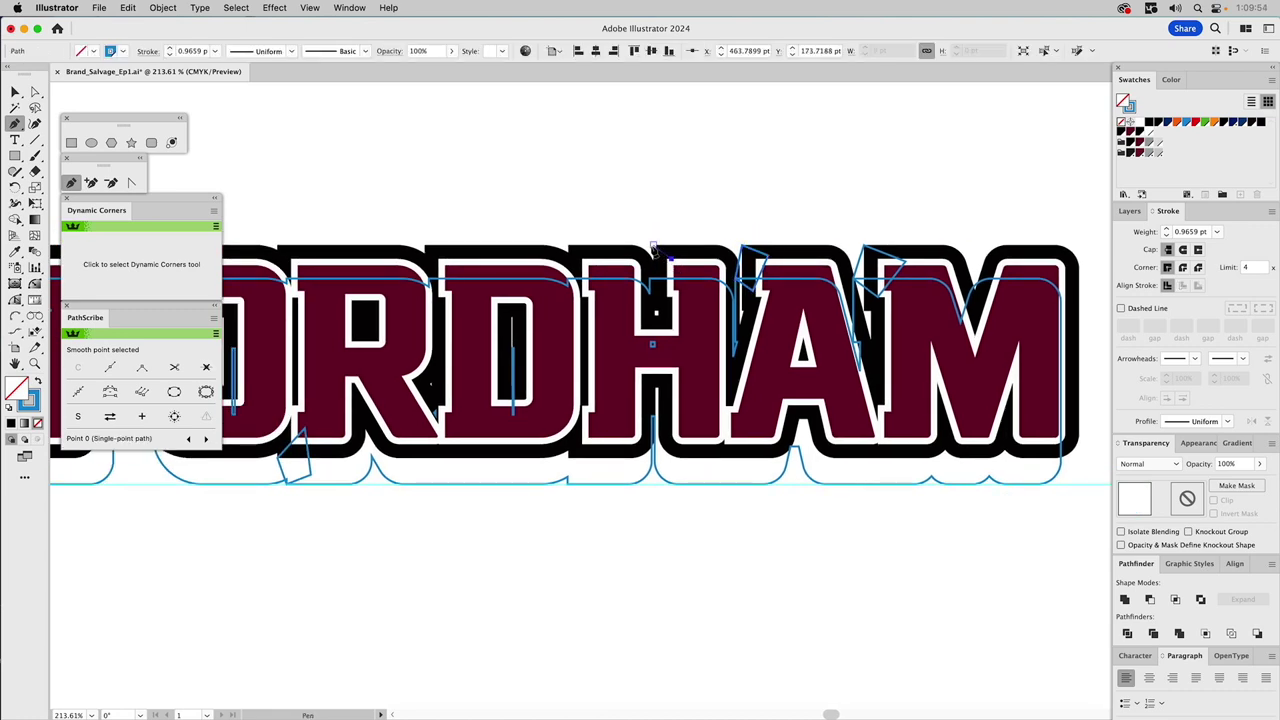
{"action": "left_click", "coordinate": [652, 250]}
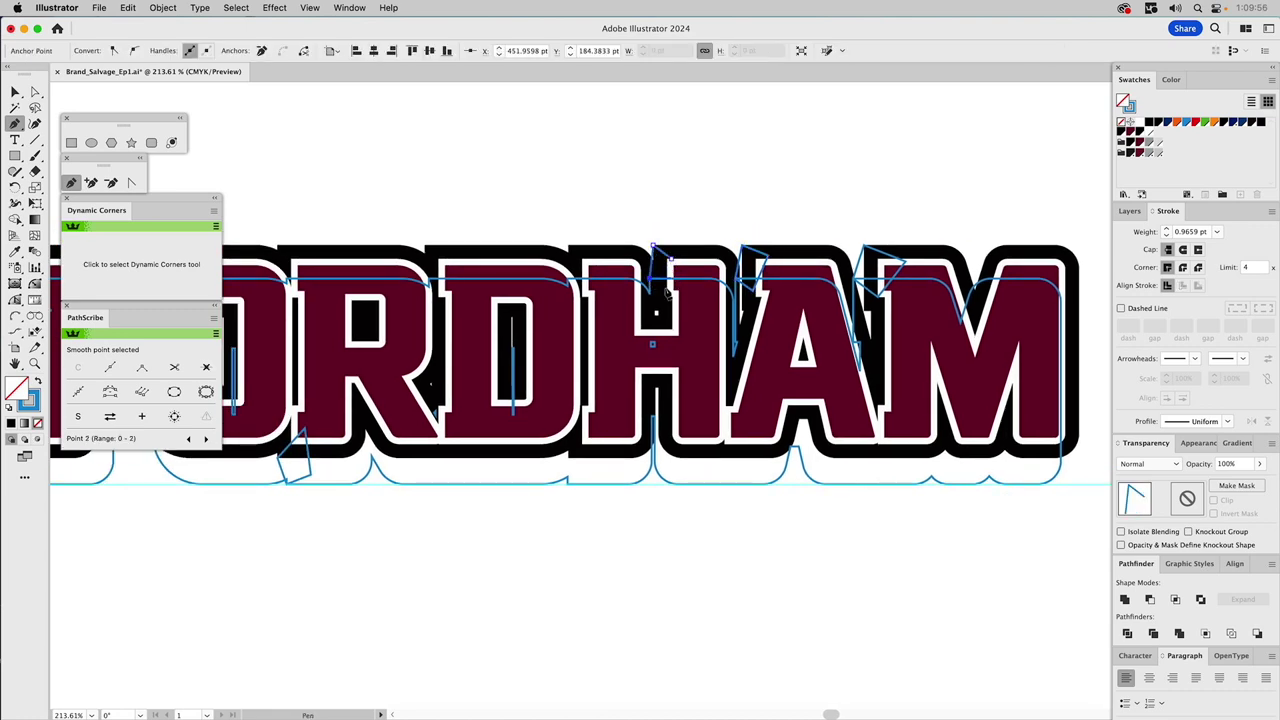
{"action": "left_click", "coordinate": [670, 295]}
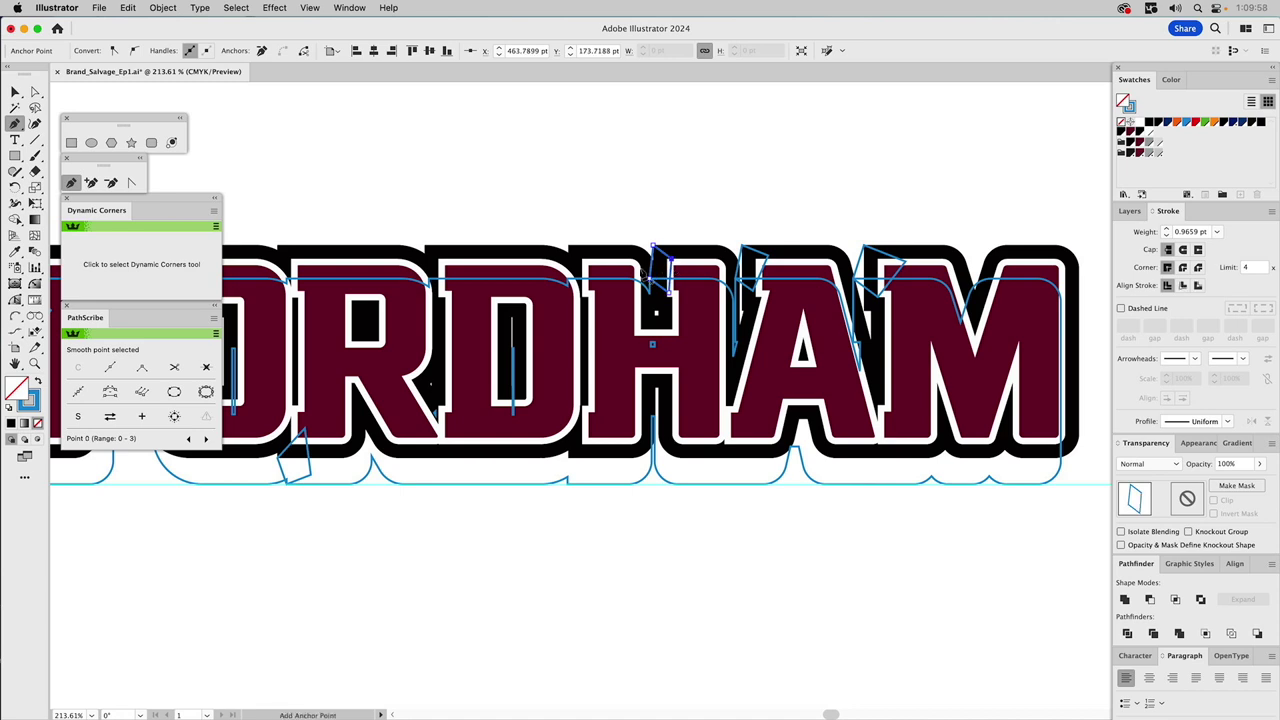
- Try to link the black and blue curves at the O's lower-left side with a four-sided Pen shape placed by eye
{"action": "scroll", "coordinate": [675, 268], "scroll_direction": "left", "scroll_amount": 5}
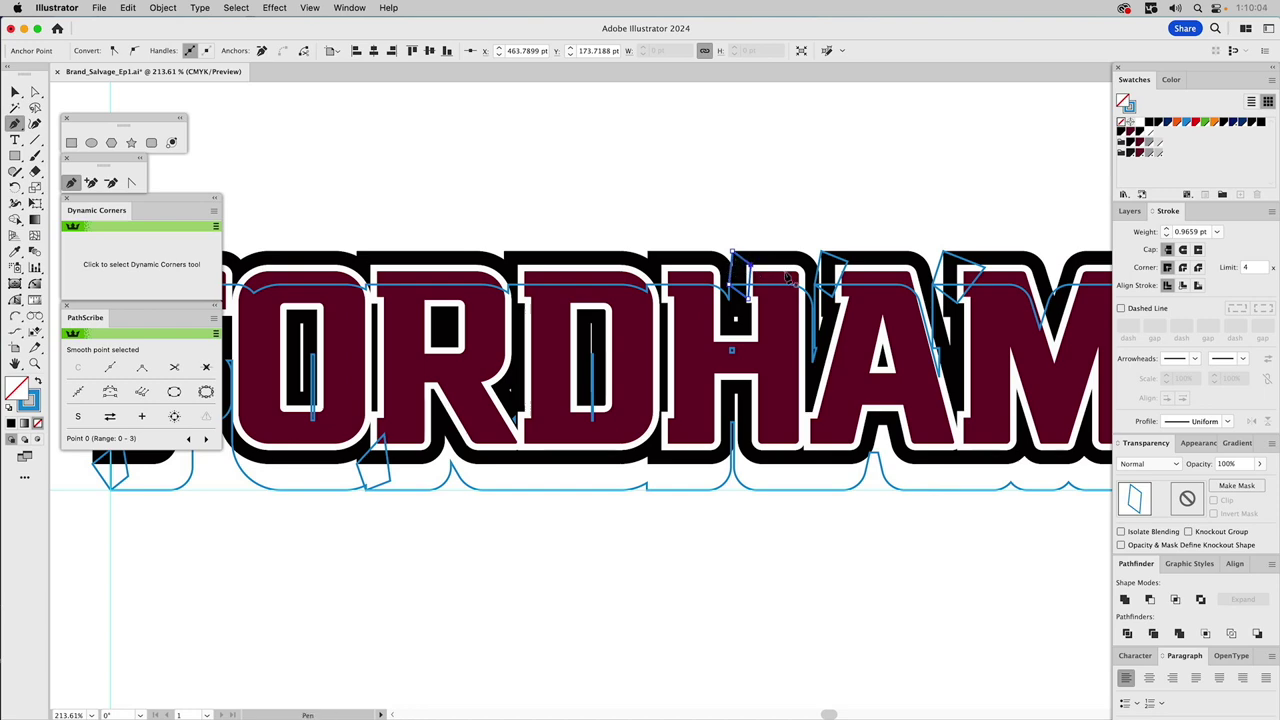
{"action": "key", "text": "super+shift+a"}
{"action": "left_click_drag", "start_coordinate": [580, 265], "coordinate": [738, 230]}
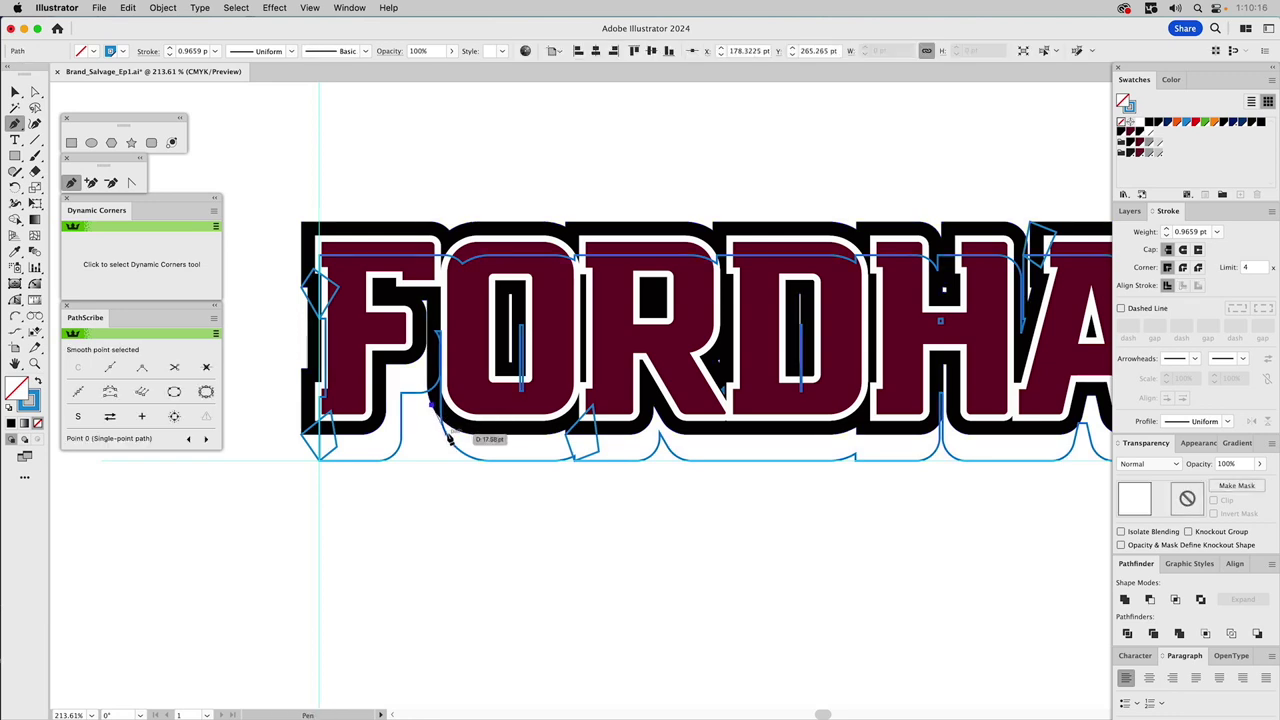
{"action": "left_click_drag", "start_coordinate": [447, 433], "coordinate": [469, 390]}
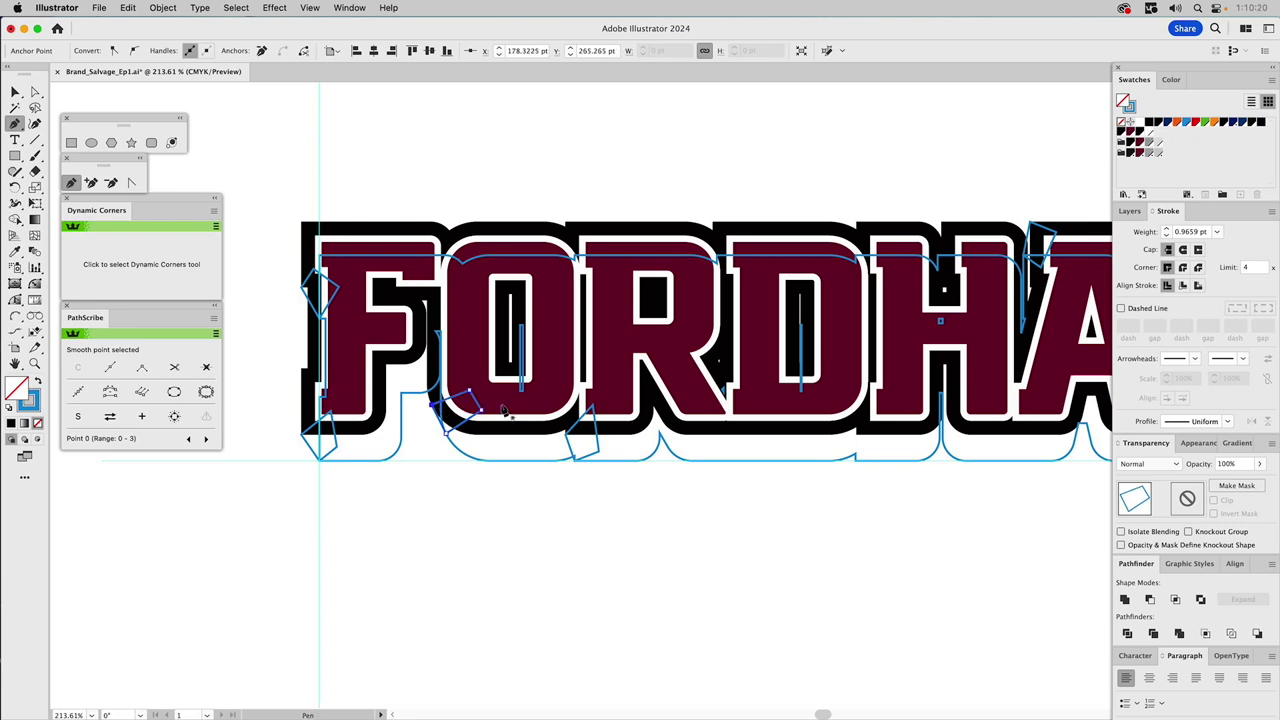
{"action": "key", "text": "super+shift+a"}
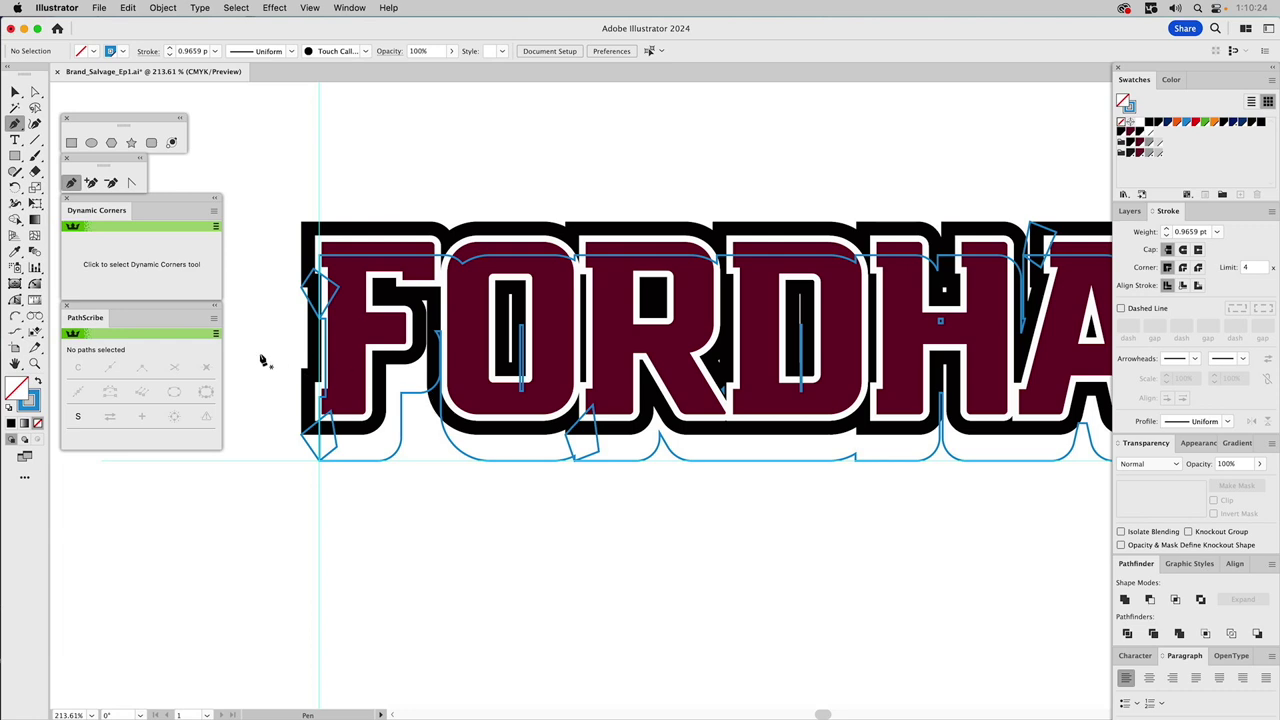
- Draw a tangent line about 16 pt long between the black and blue curves at the O's lower left and close it into a four-sided shape
{"action": "left_click", "coordinate": [35, 317]}
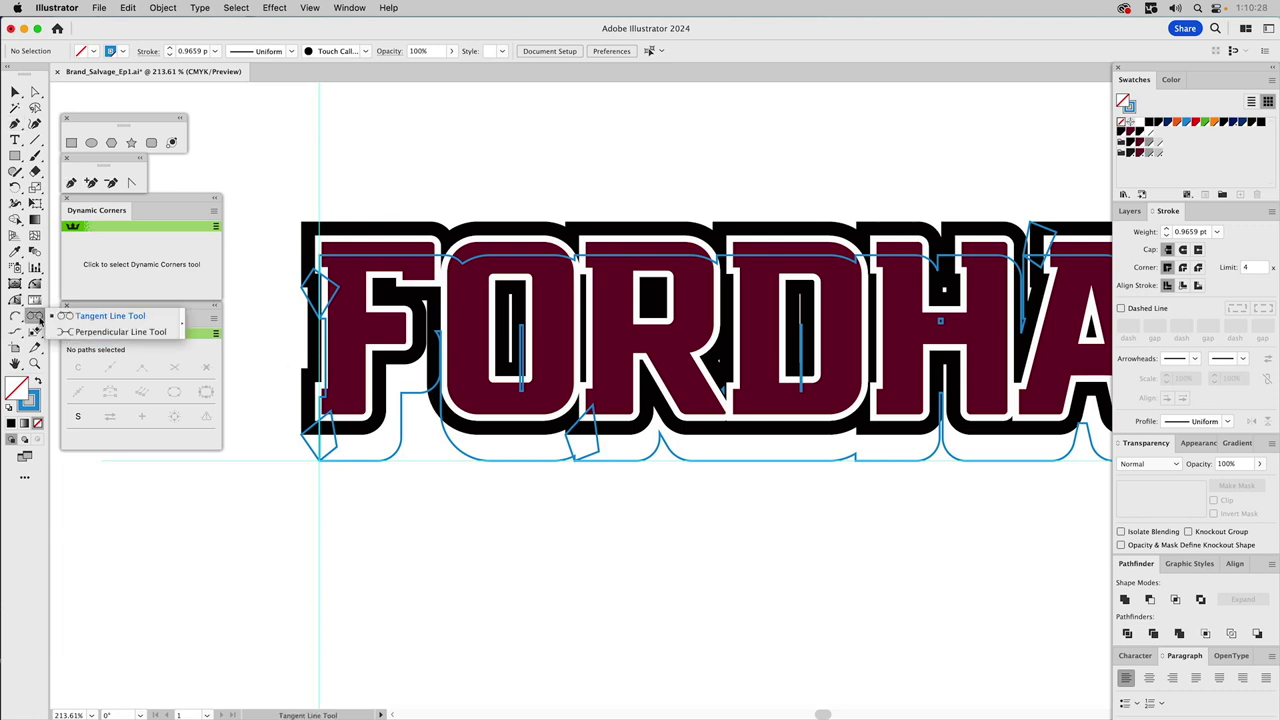
{"action": "left_click", "coordinate": [94, 318]}
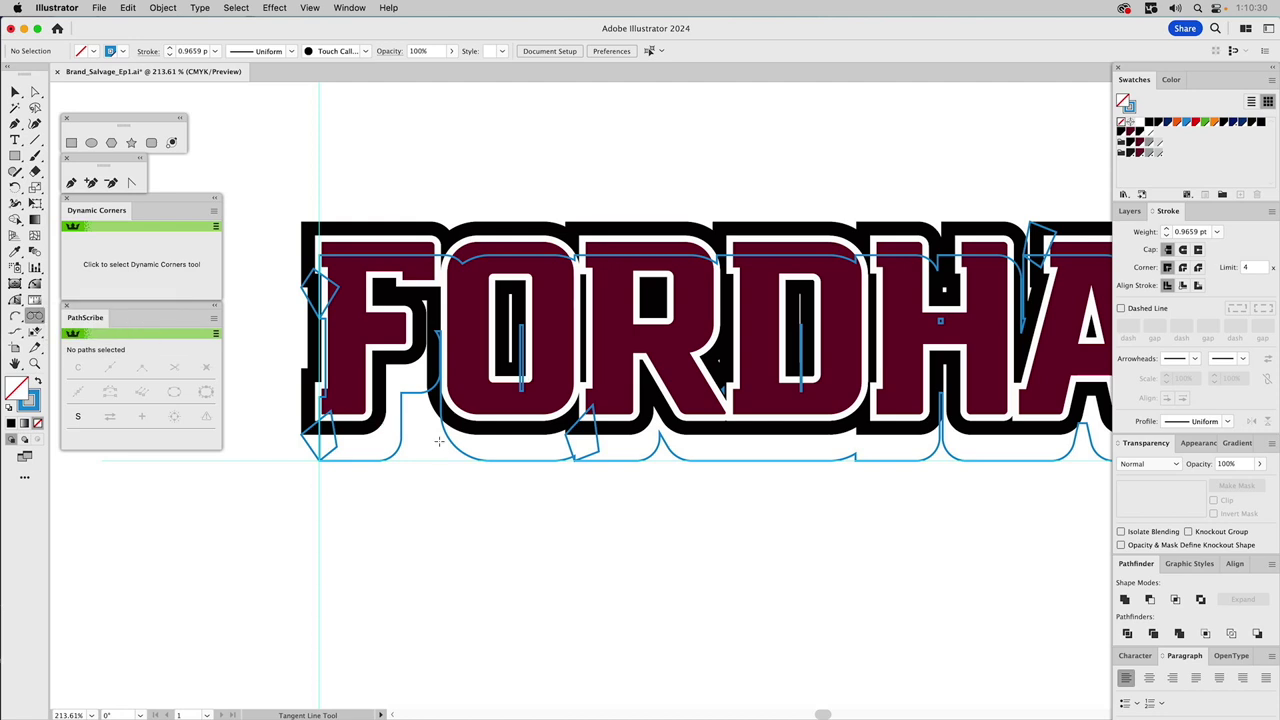
{"action": "left_click_drag", "start_coordinate": [447, 436], "coordinate": [432, 408]}
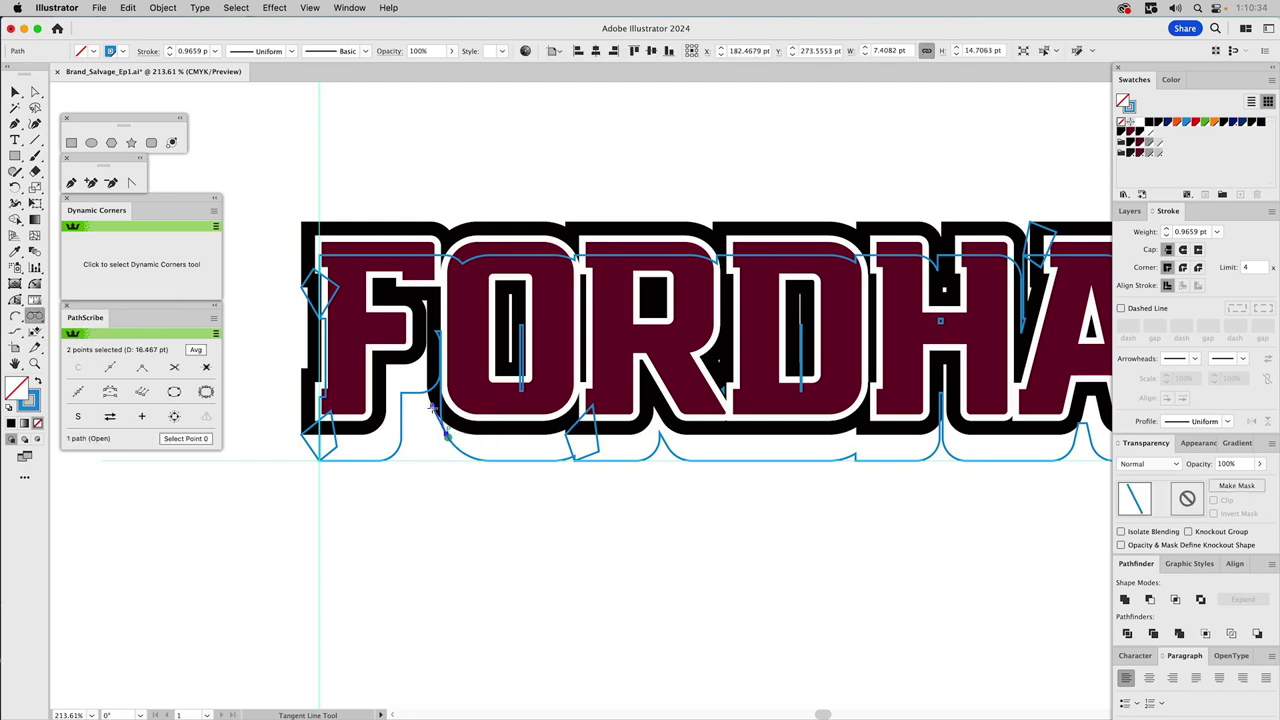
{"action": "key", "text": "p"}
{"action": "left_click_drag", "start_coordinate": [432, 408], "coordinate": [450, 440]}
- Try to draw a tangent line between the blue and black curves in the gap beneath the H
{"action": "left_click_drag", "start_coordinate": [865, 425], "coordinate": [555, 415]}
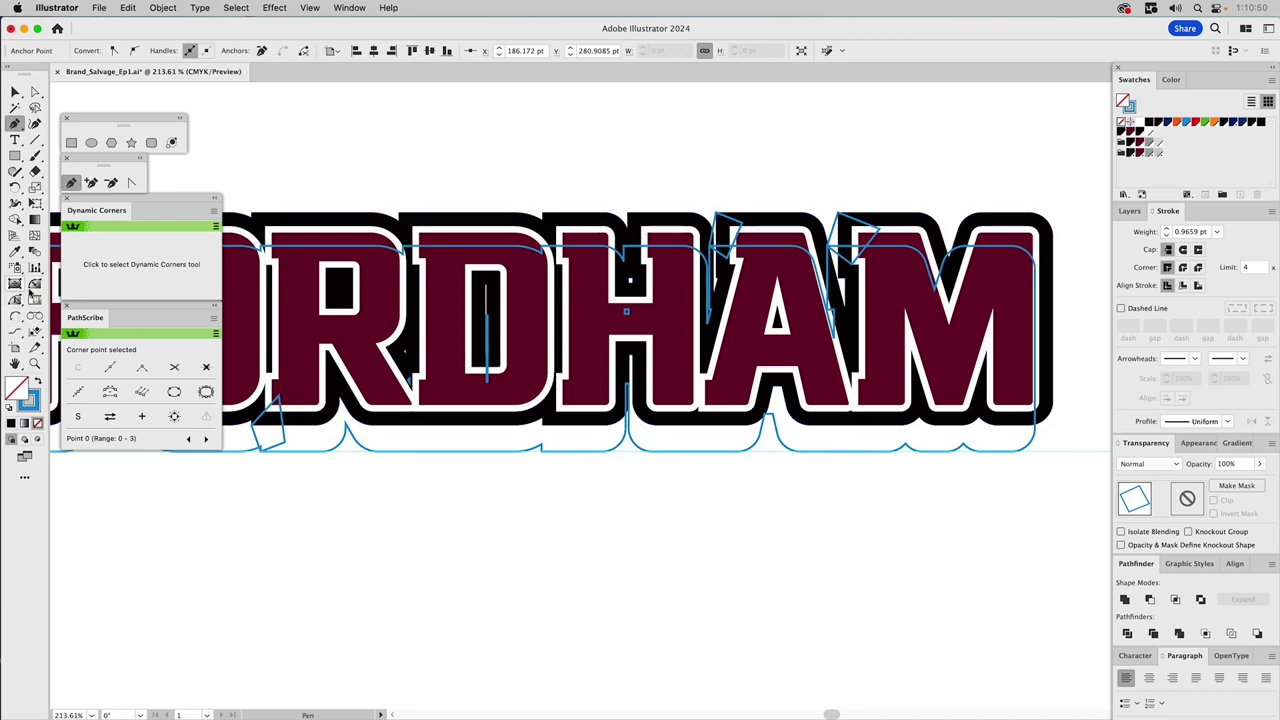
{"action": "left_click", "coordinate": [35, 317]}
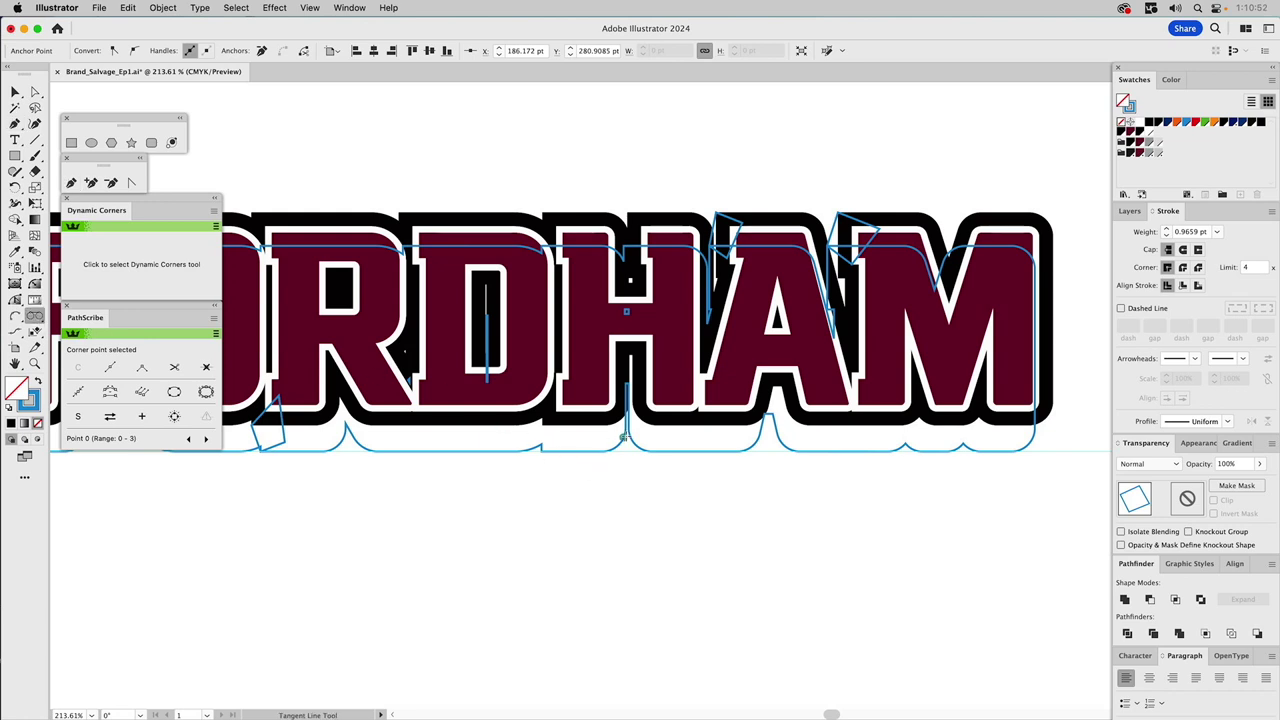
{"action": "left_click_drag", "start_coordinate": [622, 437], "coordinate": [630, 400]}
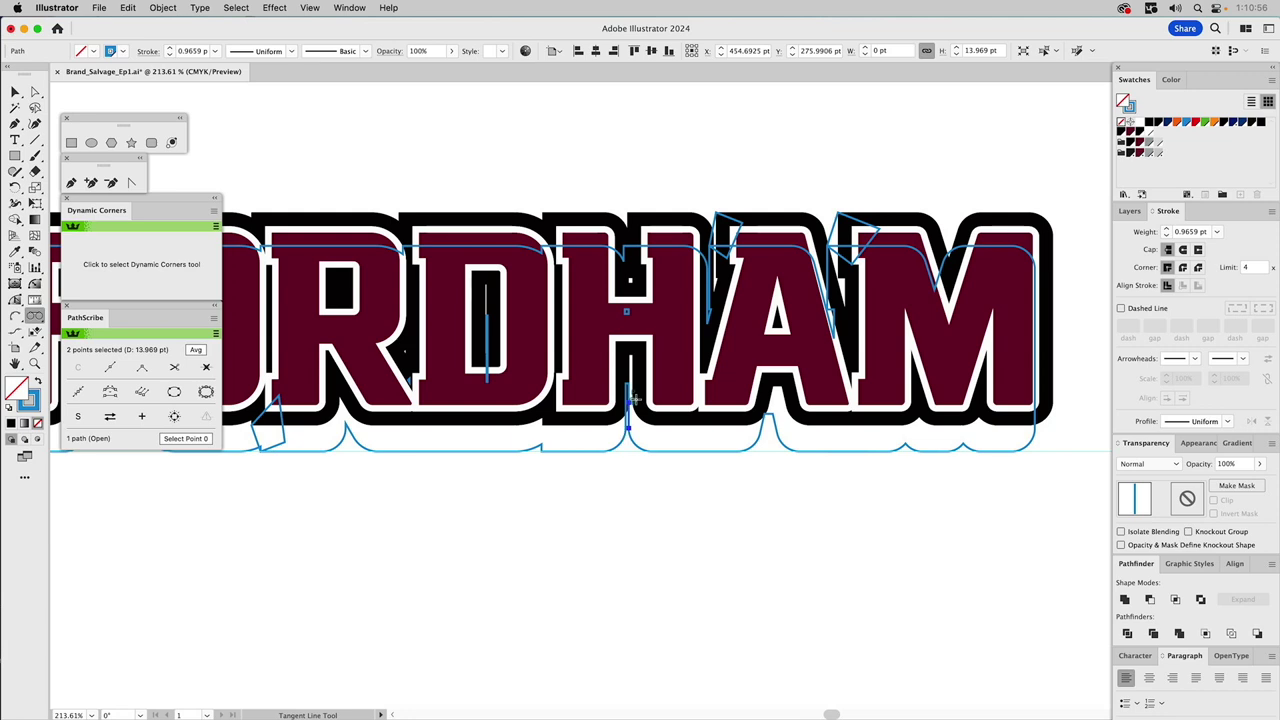
{"action": "left_click", "coordinate": [634, 412]}
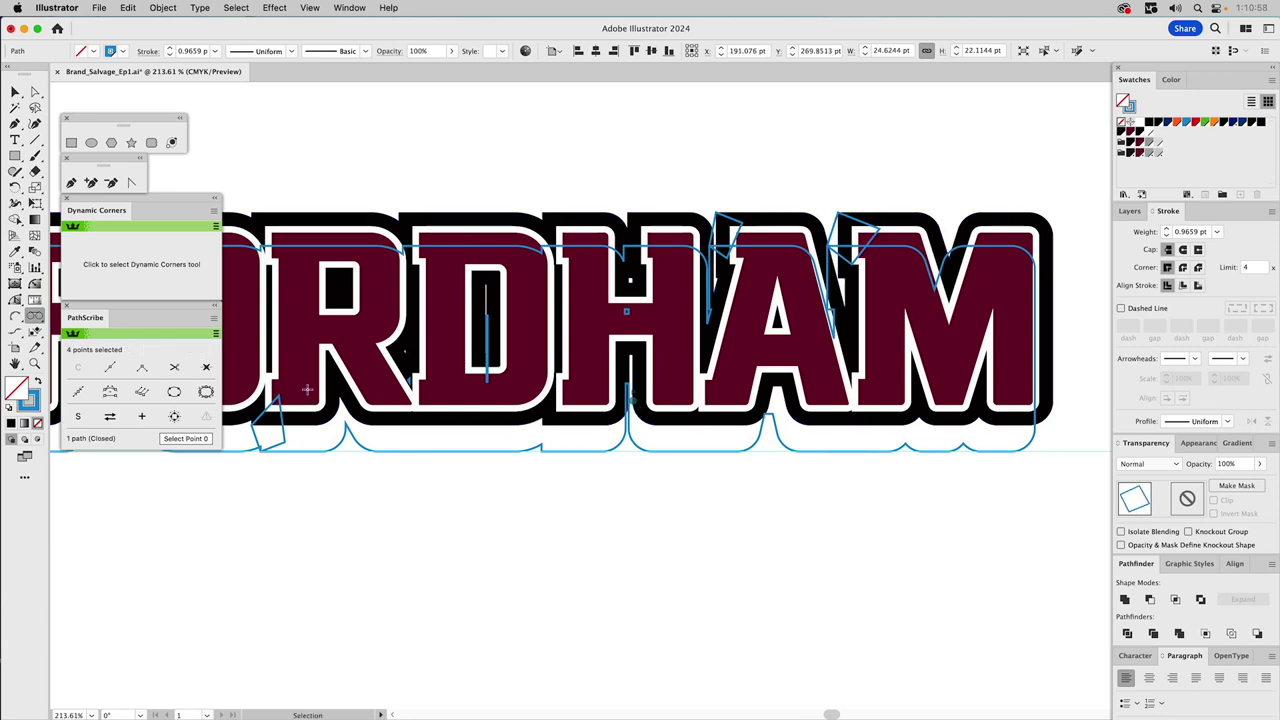
- Draw a tangent line about 14.7 pt long from the H's left-leg black curve to the blue curve, and match its stroke to the blue outline
{"action": "left_click", "coordinate": [34, 364]}
{"action": "left_click_drag", "start_coordinate": [572, 371], "coordinate": [722, 514]}
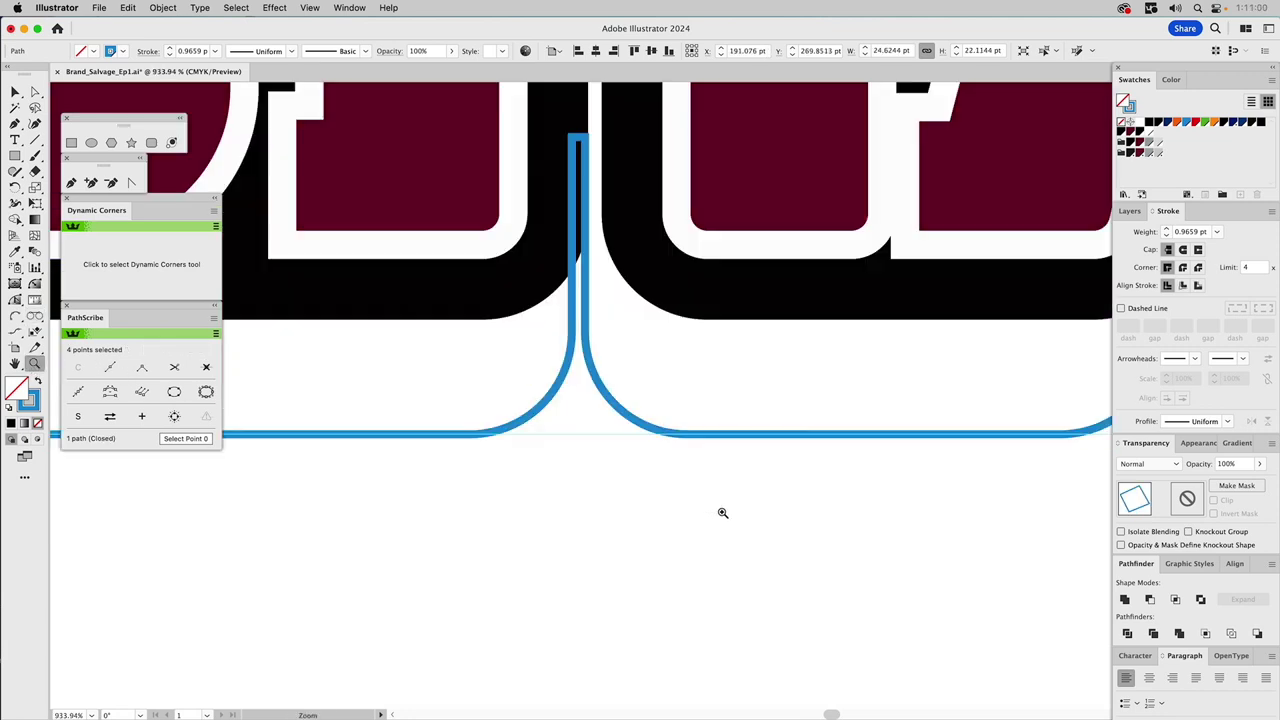
{"action": "left_click", "coordinate": [523, 286], "text": "super"}
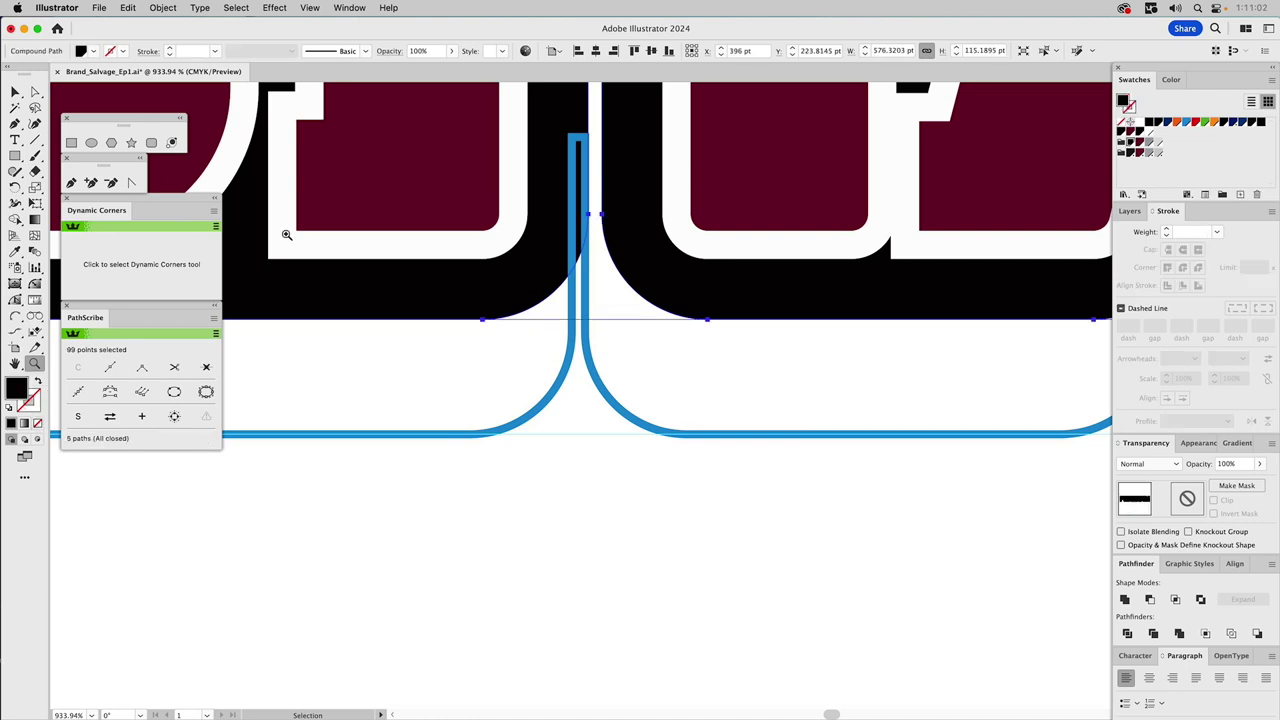
{"action": "left_click", "coordinate": [34, 316]}
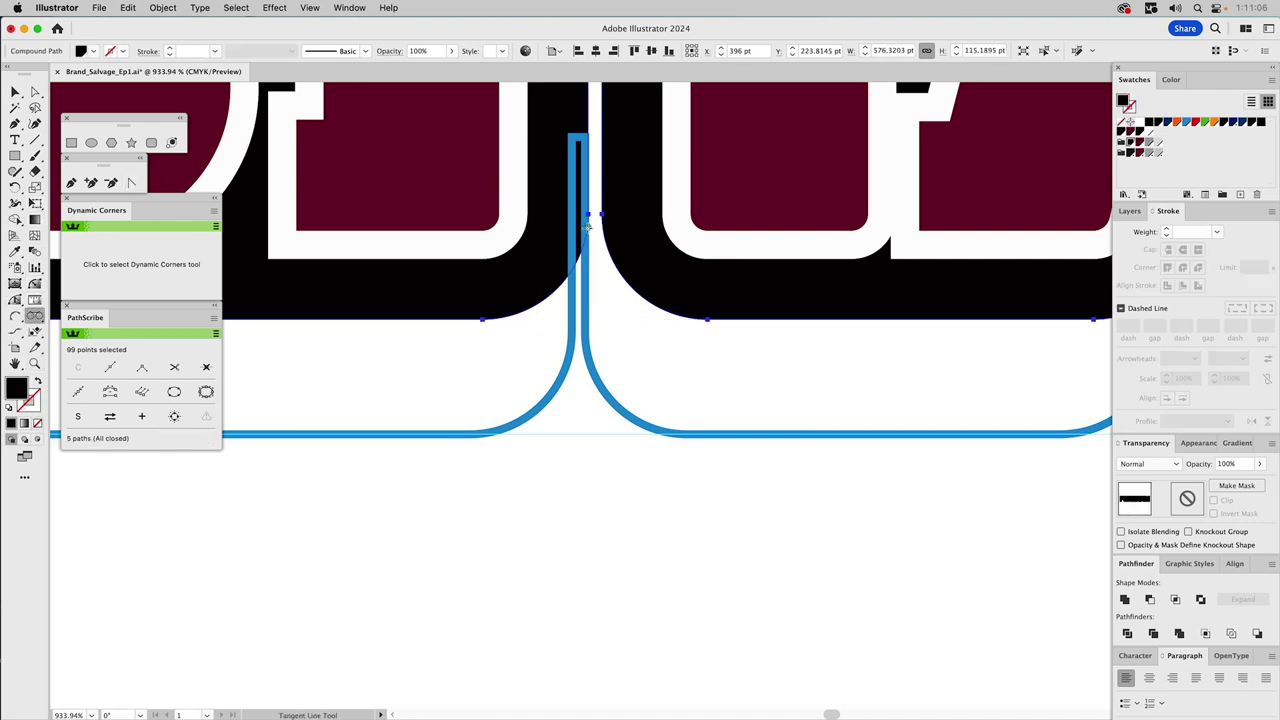
{"action": "left_click_drag", "start_coordinate": [586, 230], "coordinate": [575, 348]}
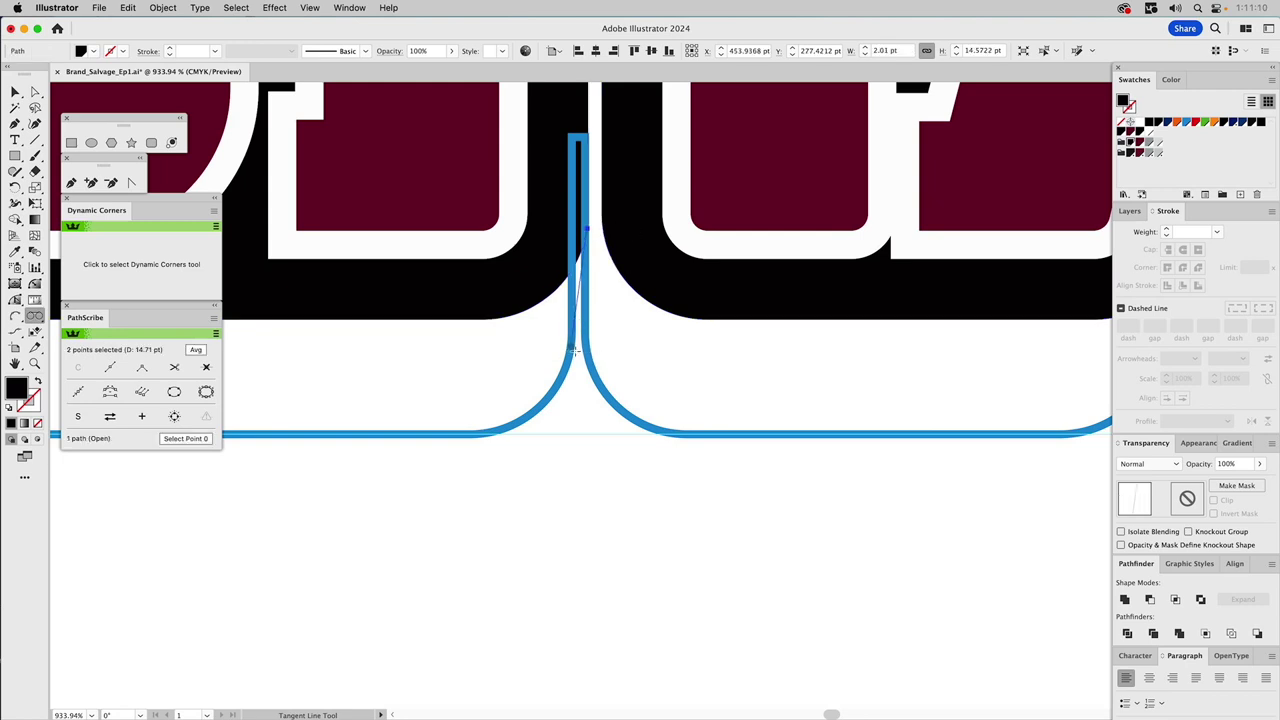
{"action": "key", "text": "i"}
{"action": "left_click", "coordinate": [589, 346]}
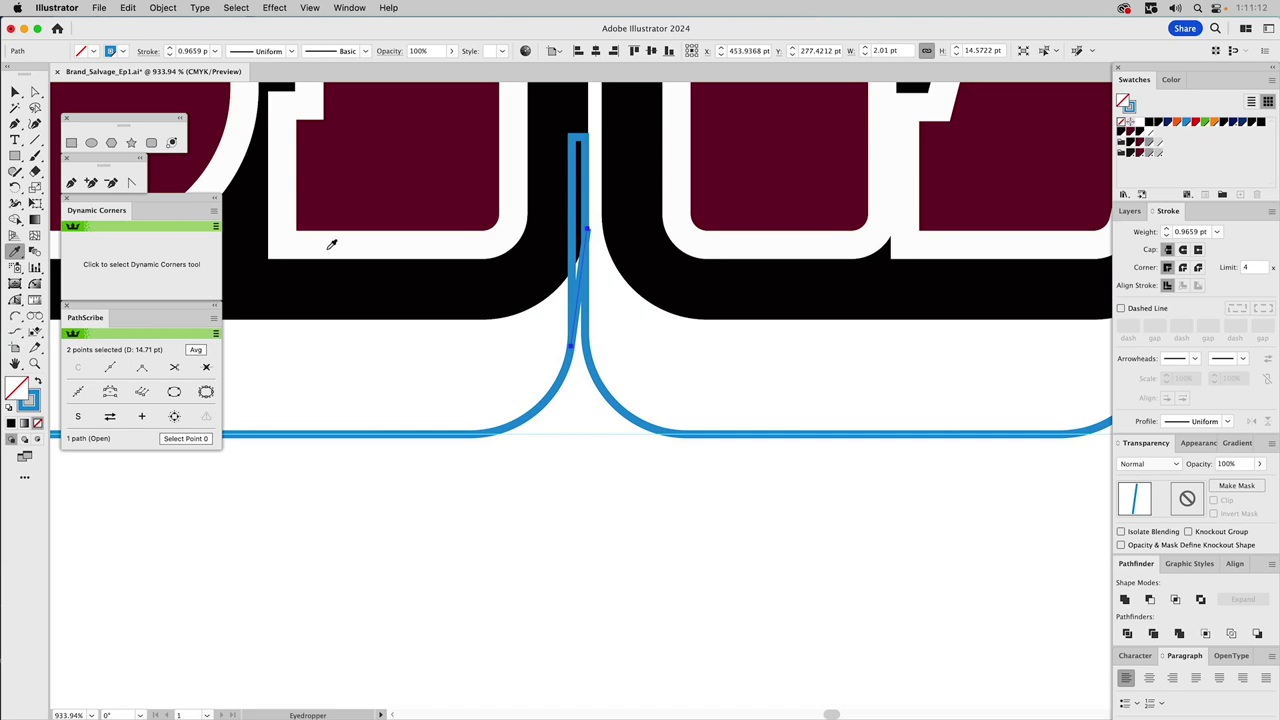
- Extend the tangent line at the H's left leg with the Pen tool into a closed shape overlapping the black lettering
{"action": "left_click", "coordinate": [71, 184]}
{"action": "left_click", "coordinate": [586, 230]}
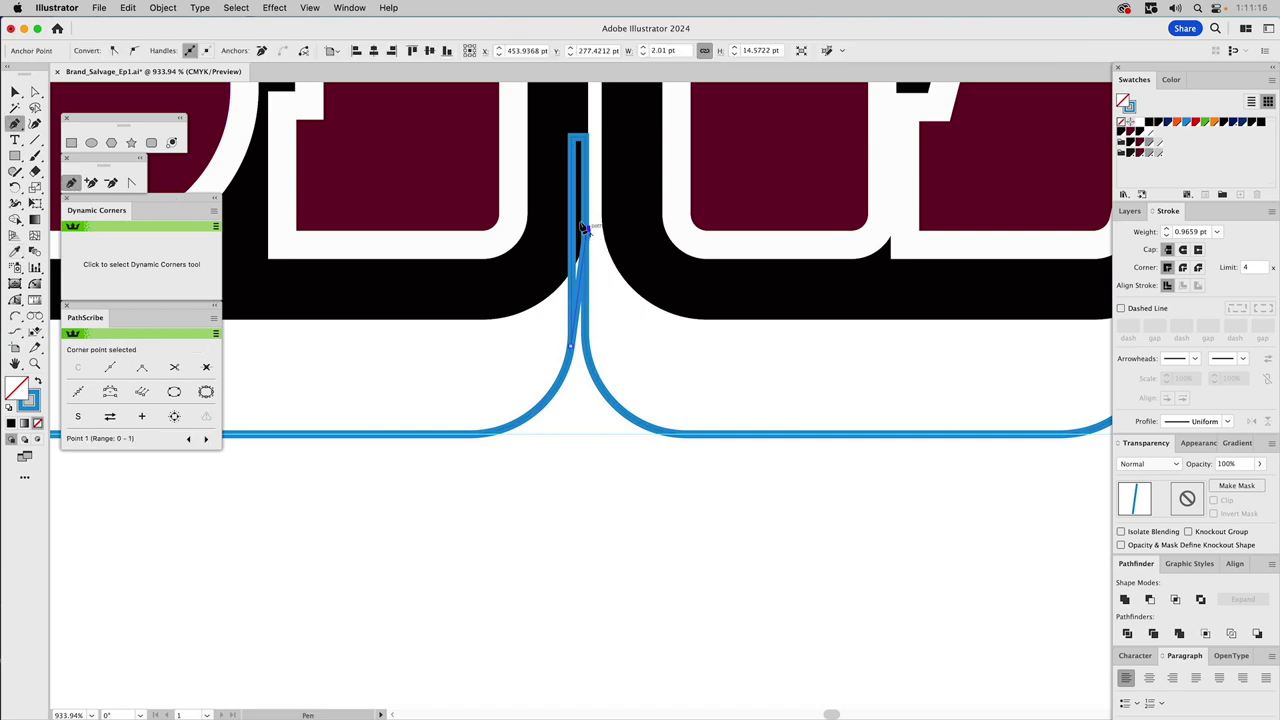
{"action": "left_click", "coordinate": [607, 112]}
{"action": "left_click", "coordinate": [514, 113]}
{"action": "left_click", "coordinate": [453, 359]}
{"action": "left_click", "coordinate": [571, 347]}
{"action": "key", "text": "z"}
{"action": "left_click", "coordinate": [921, 359], "text": "alt"}
{"action": "left_click", "coordinate": [921, 359], "text": "alt"}
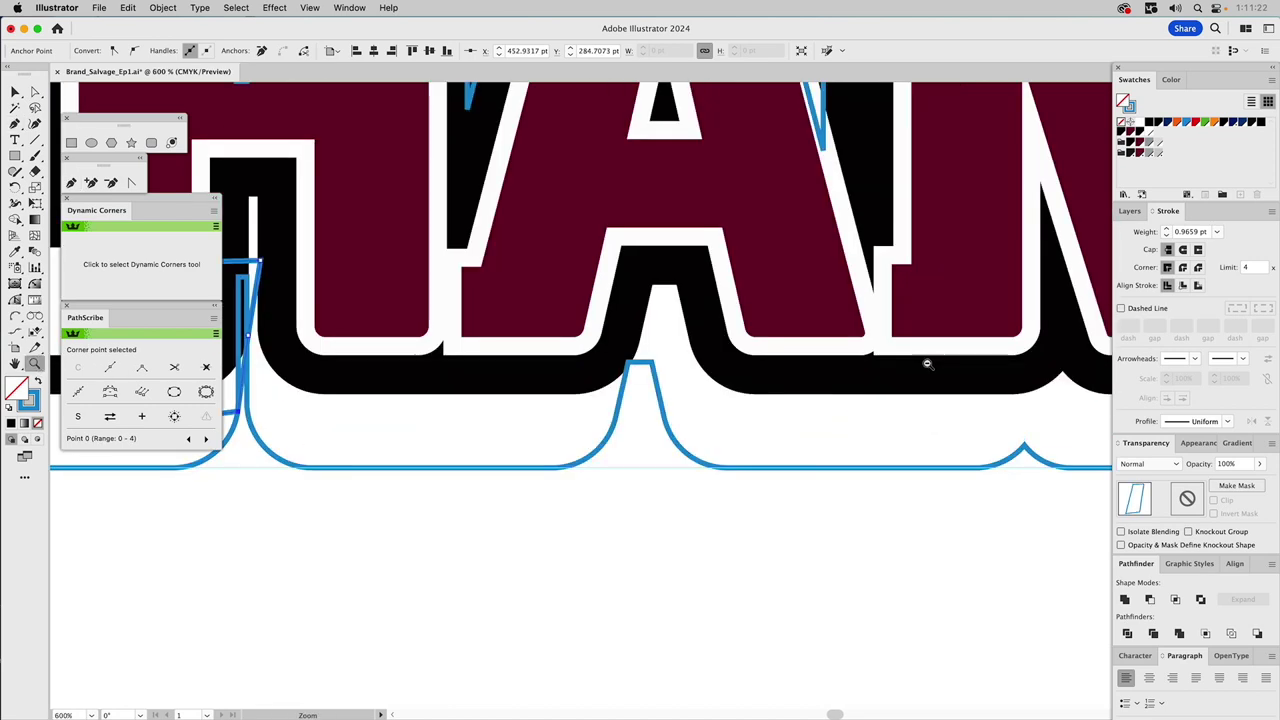
- Draw a tangent line about 15.2 pt long between the blue and black curves at the A's left leg and close it into a four-sided shape
{"action": "left_click", "coordinate": [921, 359], "text": "alt"}
{"action": "mouse_move", "coordinate": [894, 367]}
{"action": "left_mouse_down"}
{"action": "mouse_move", "coordinate": [871, 384]}
{"action": "mouse_move", "coordinate": [871, 352]}
{"action": "mouse_move", "coordinate": [884, 347]}
{"action": "left_mouse_up"}
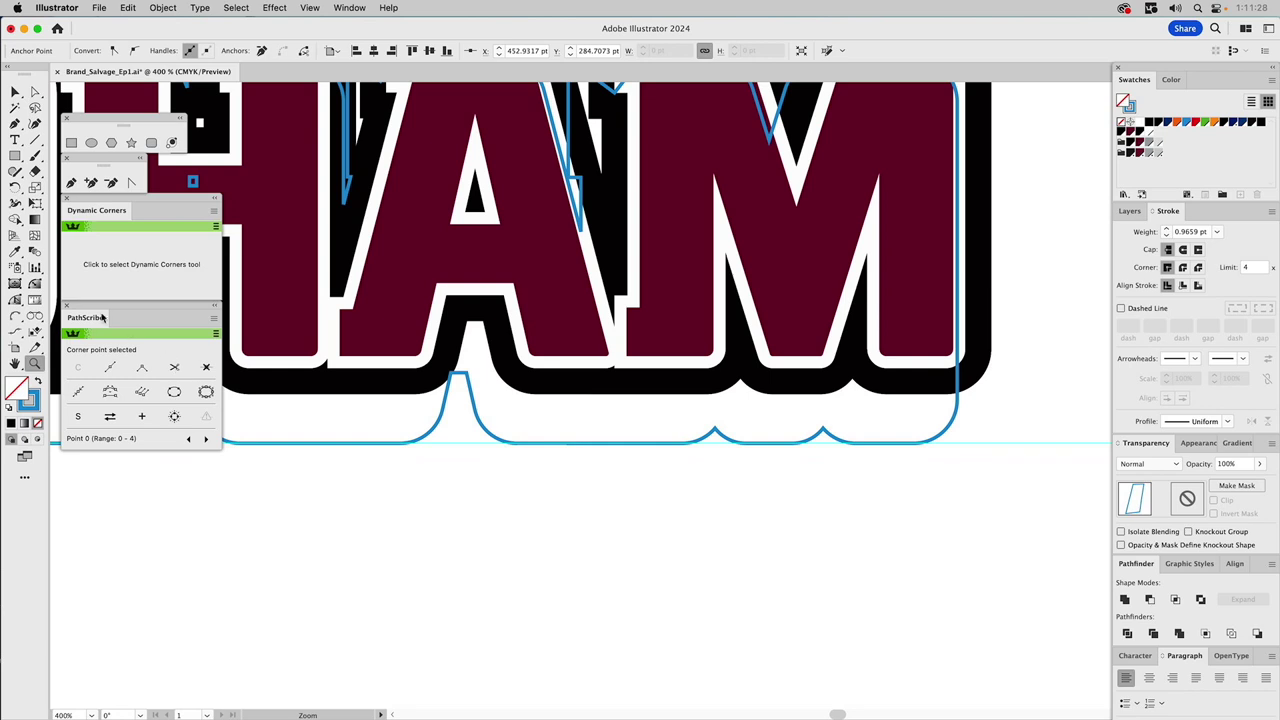
{"action": "left_click", "coordinate": [35, 317]}
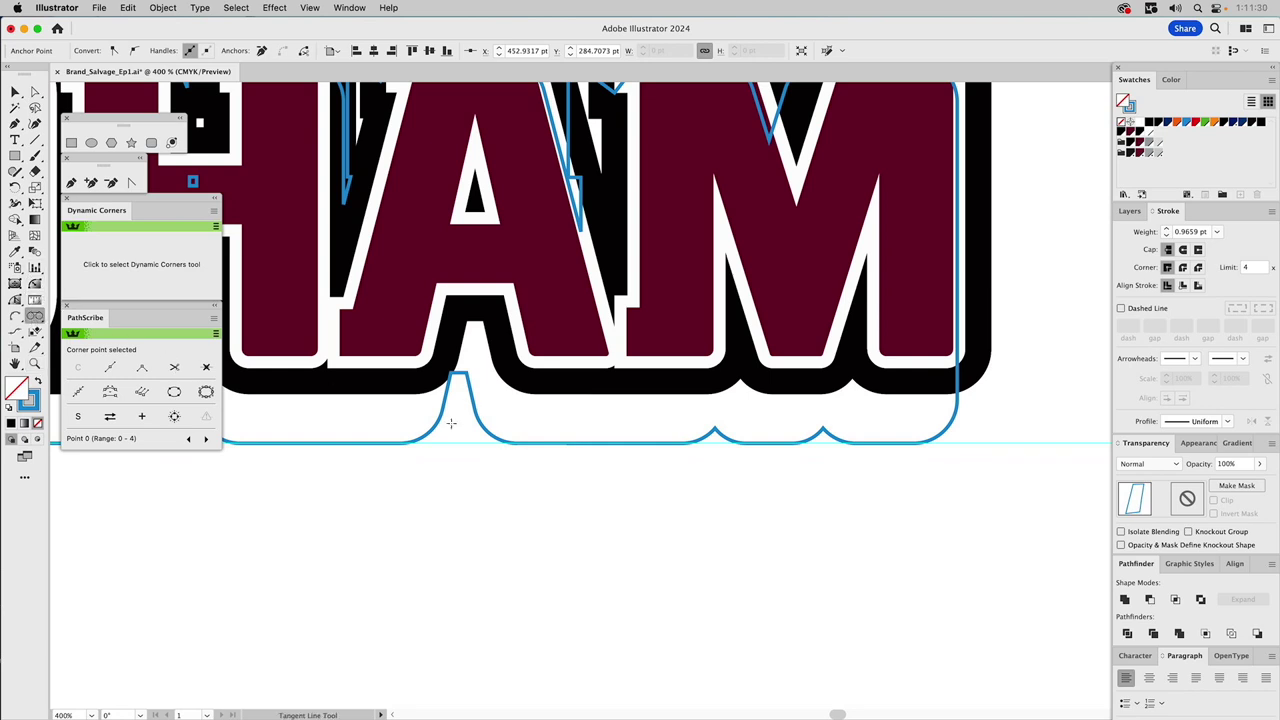
{"action": "left_click_drag", "start_coordinate": [440, 421], "coordinate": [457, 365]}
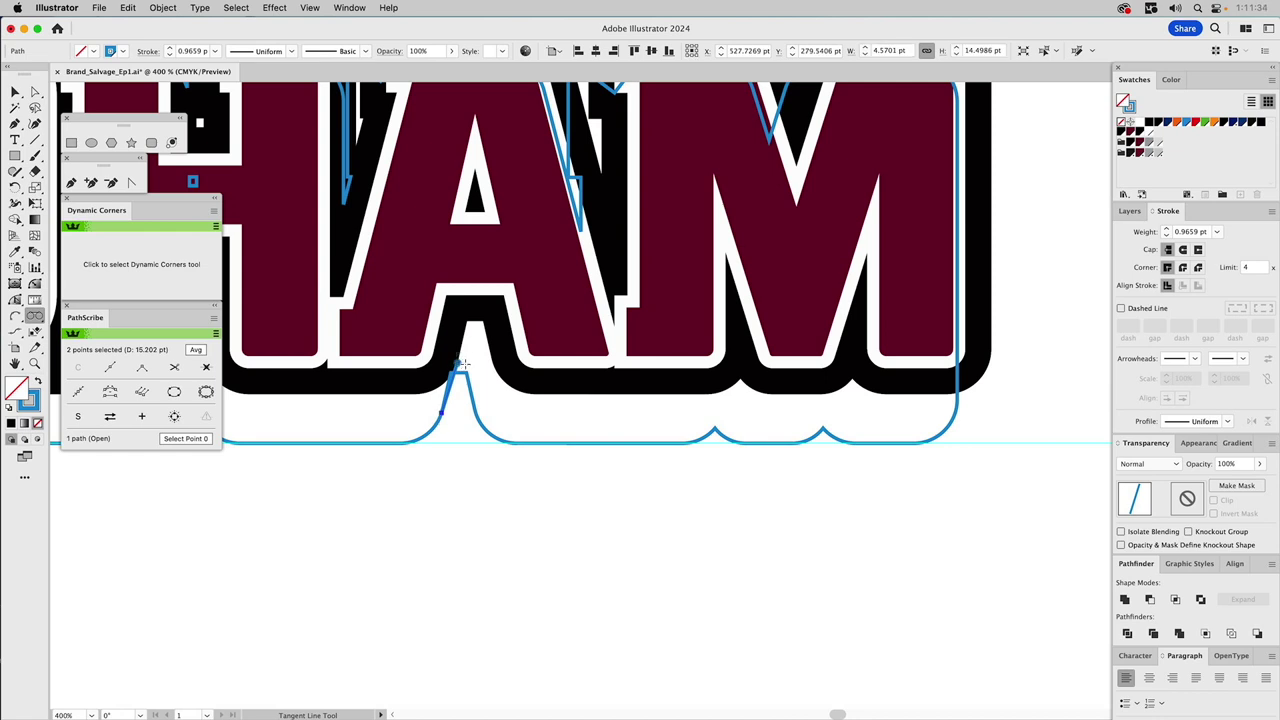
{"action": "key", "text": "i"}
{"action": "key", "text": "p"}
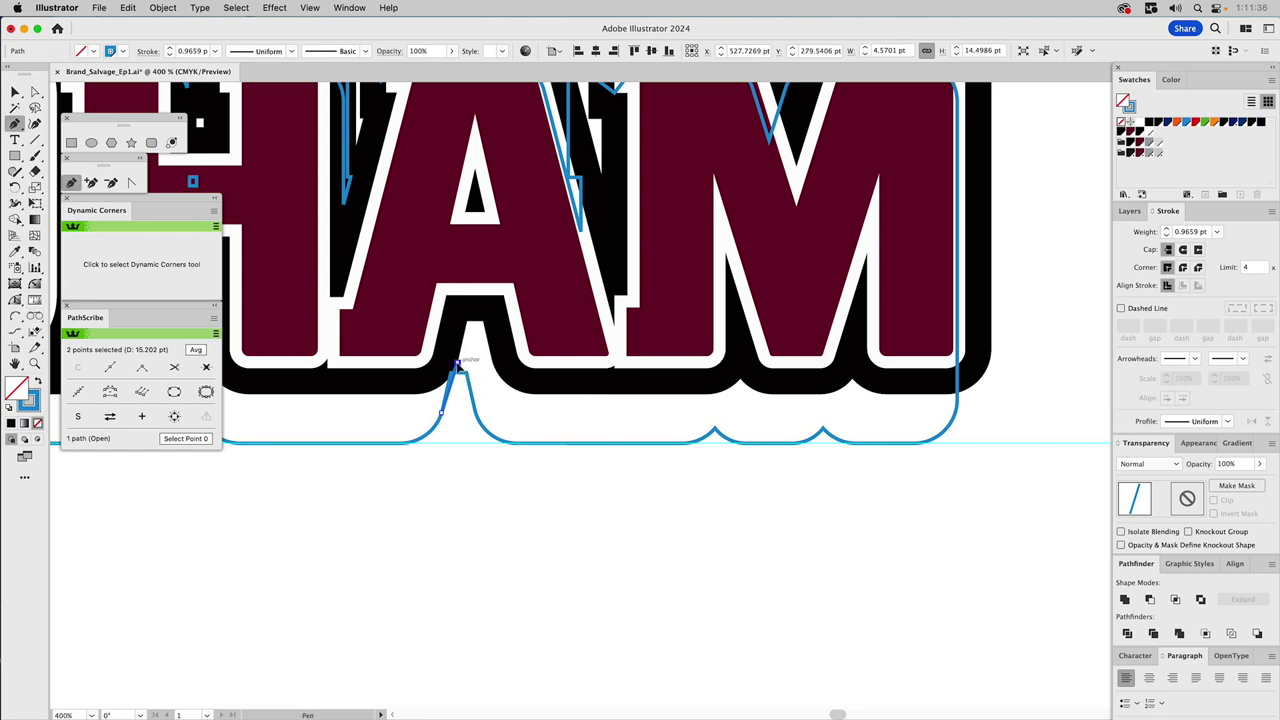
{"action": "left_click", "coordinate": [421, 351]}
{"action": "left_click", "coordinate": [403, 408]}
{"action": "left_click", "coordinate": [441, 411]}
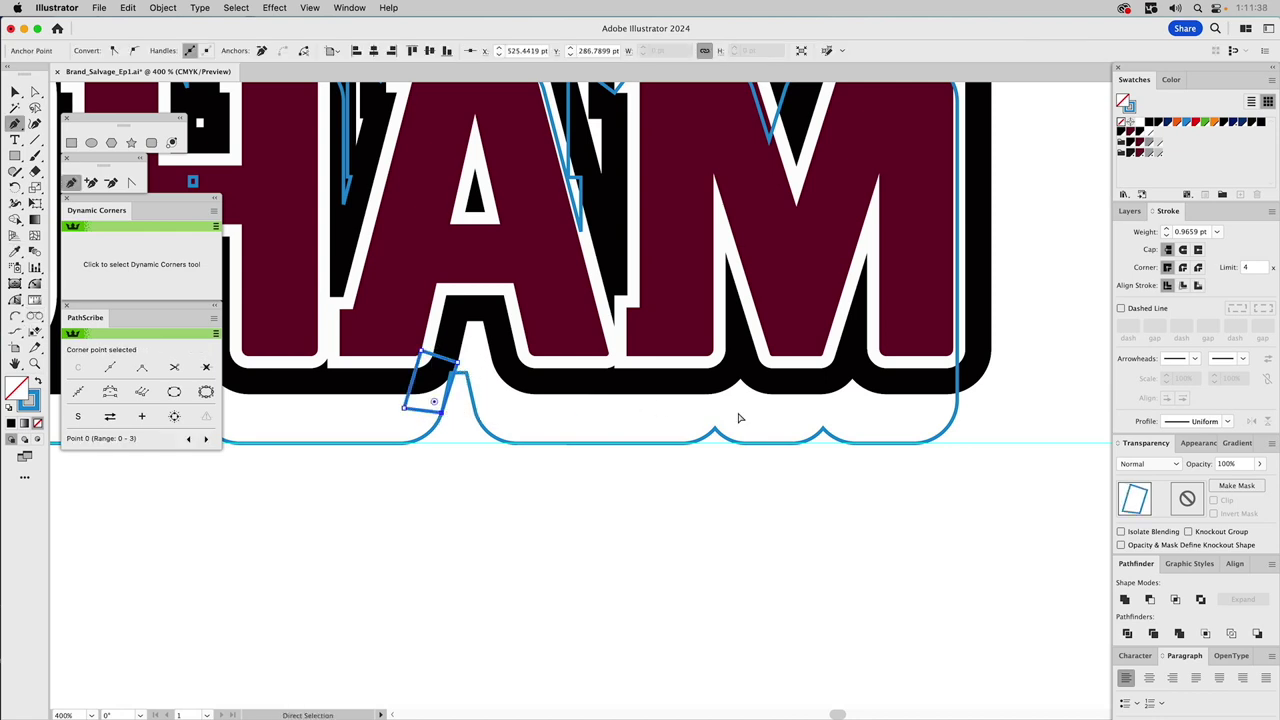
{"action": "left_click", "coordinate": [803, 516], "text": "super"}
- Draw a tangent line about 17.4 pt long from the blue to the black curve at the M's lower-right corner and close it into a four-sided shape
{"action": "scroll", "coordinate": [929, 457], "scroll_direction": "up", "scroll_amount": 3}
{"action": "scroll", "coordinate": [600, 400], "scroll_direction": "right", "scroll_amount": 5}
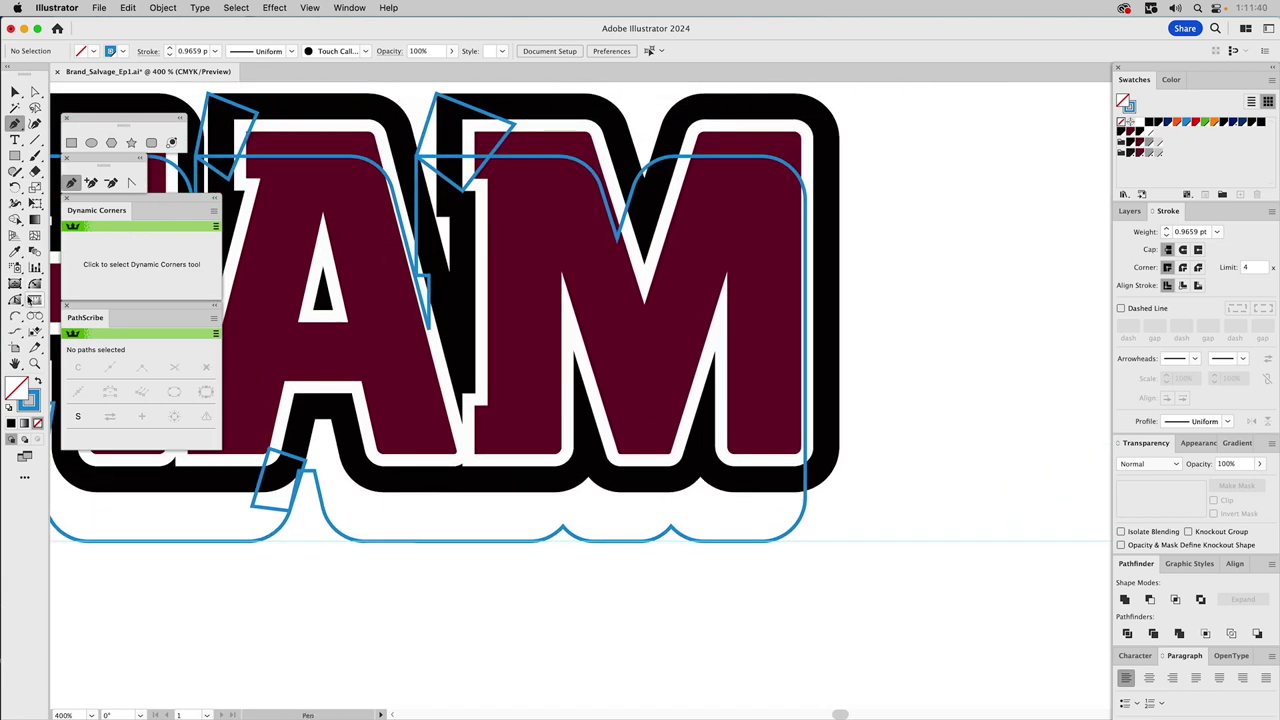
{"action": "left_click", "coordinate": [34, 316]}
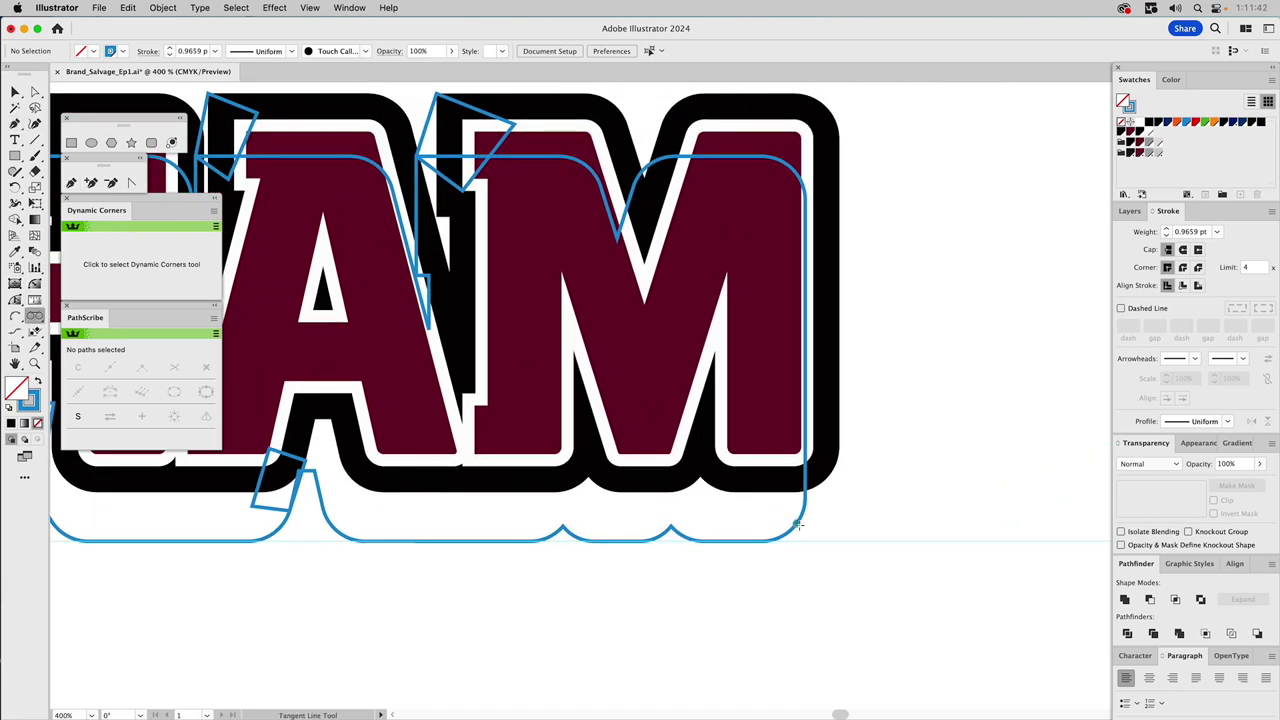
{"action": "left_click_drag", "start_coordinate": [797, 527], "coordinate": [832, 470]}
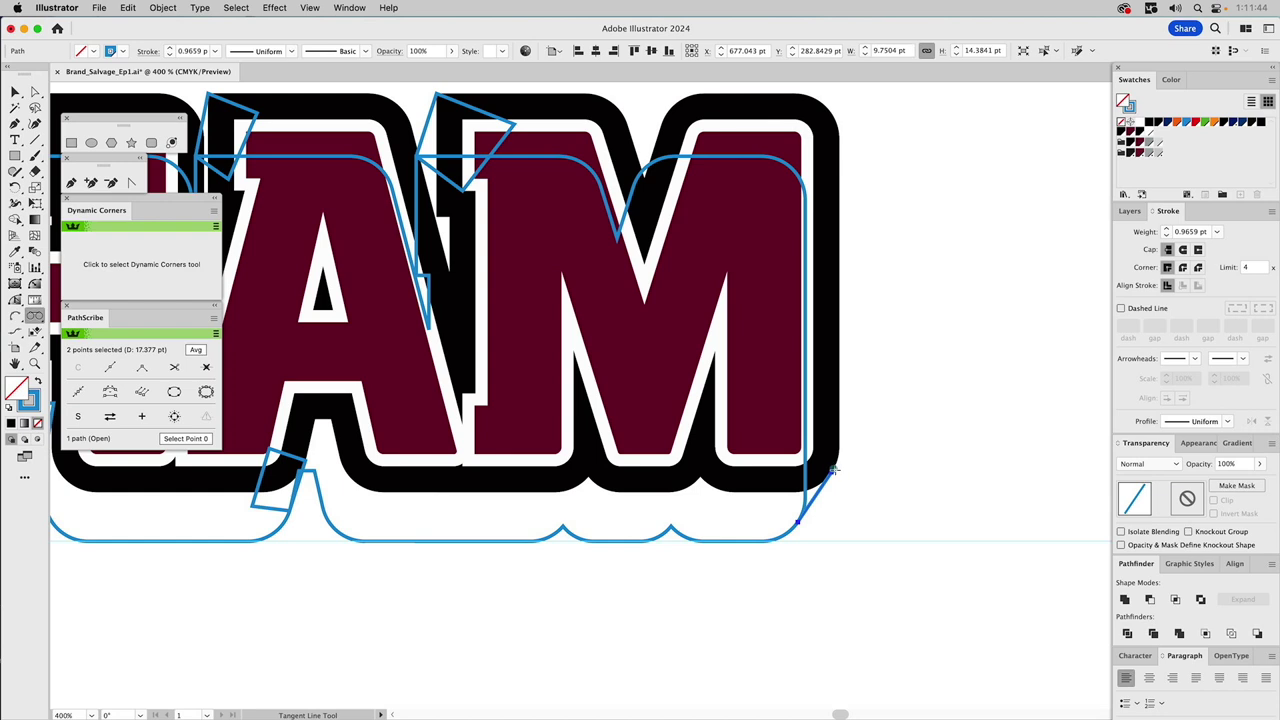
{"action": "key", "text": "p"}
{"action": "left_click", "coordinate": [832, 470]}
{"action": "left_click", "coordinate": [775, 442]}
{"action": "left_click", "coordinate": [756, 512]}
{"action": "left_click", "coordinate": [798, 522]}
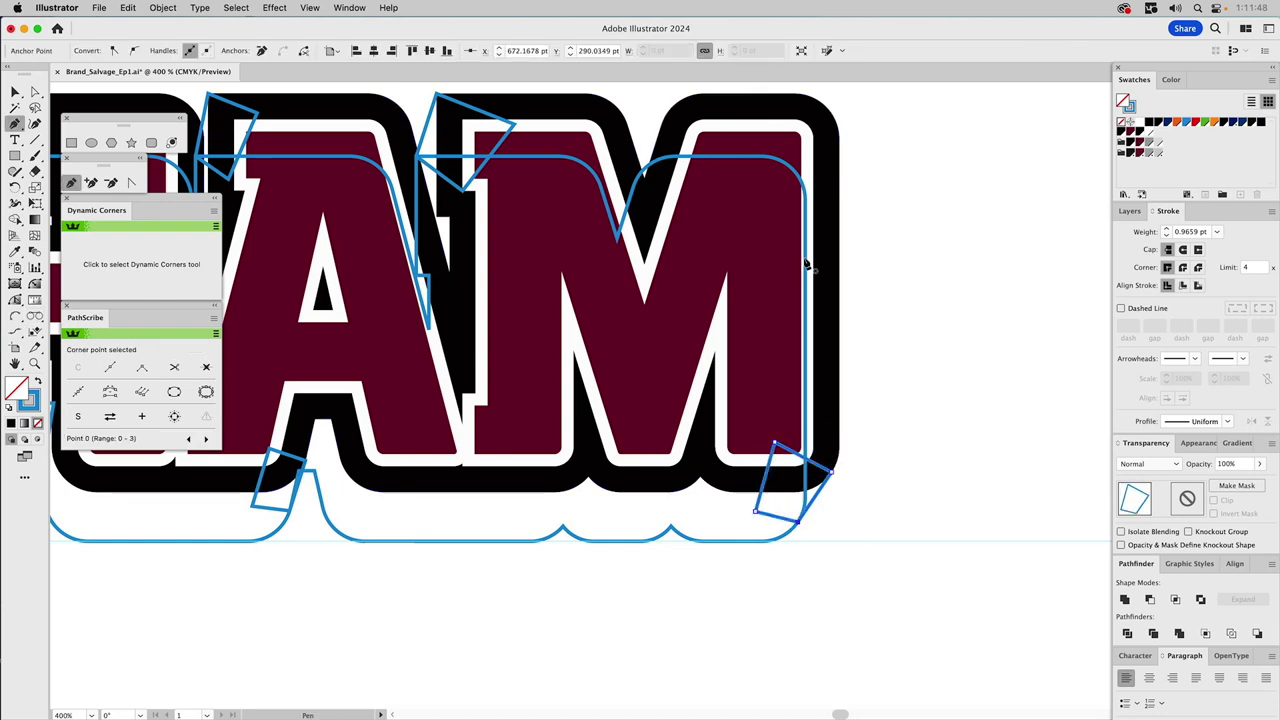
- Draw a tangent line about 19.6 pt long between the black and blue curves on the right side of the M's upper notch
{"action": "scroll", "coordinate": [265, 265], "scroll_direction": "up", "scroll_amount": 5}
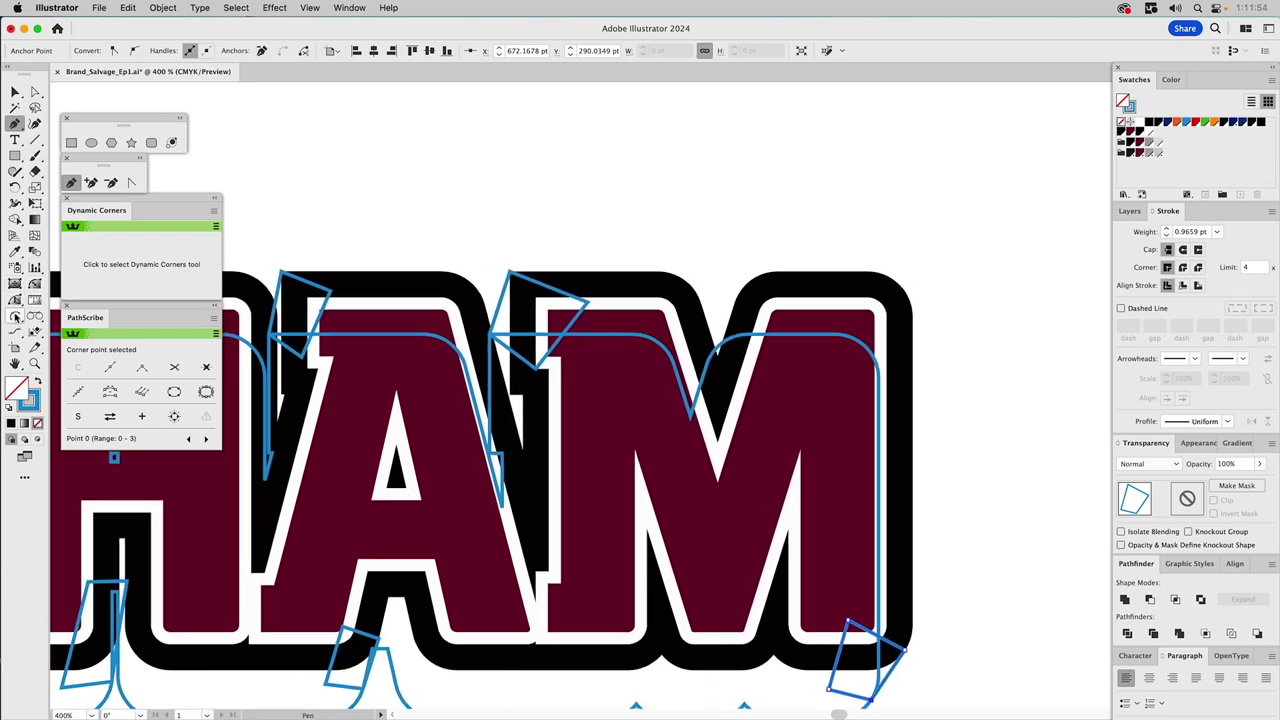
{"action": "left_click", "coordinate": [35, 316]}
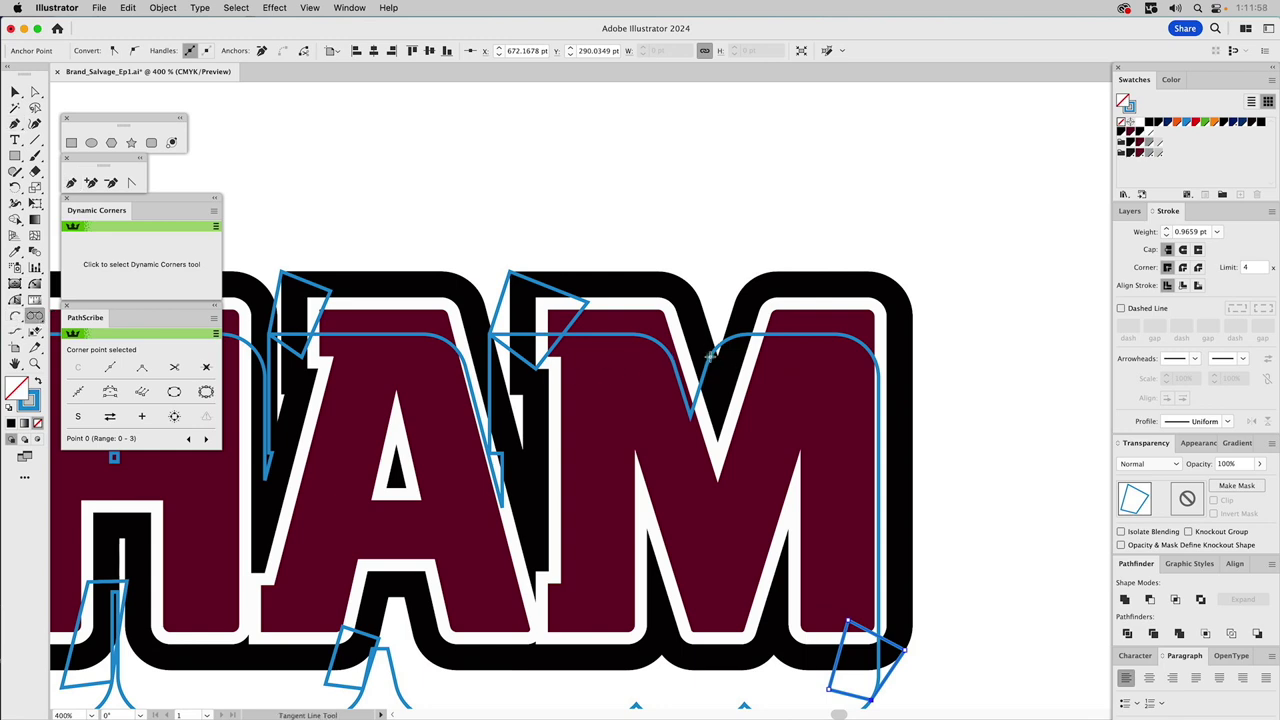
{"action": "left_click_drag", "start_coordinate": [711, 354], "coordinate": [748, 289]}
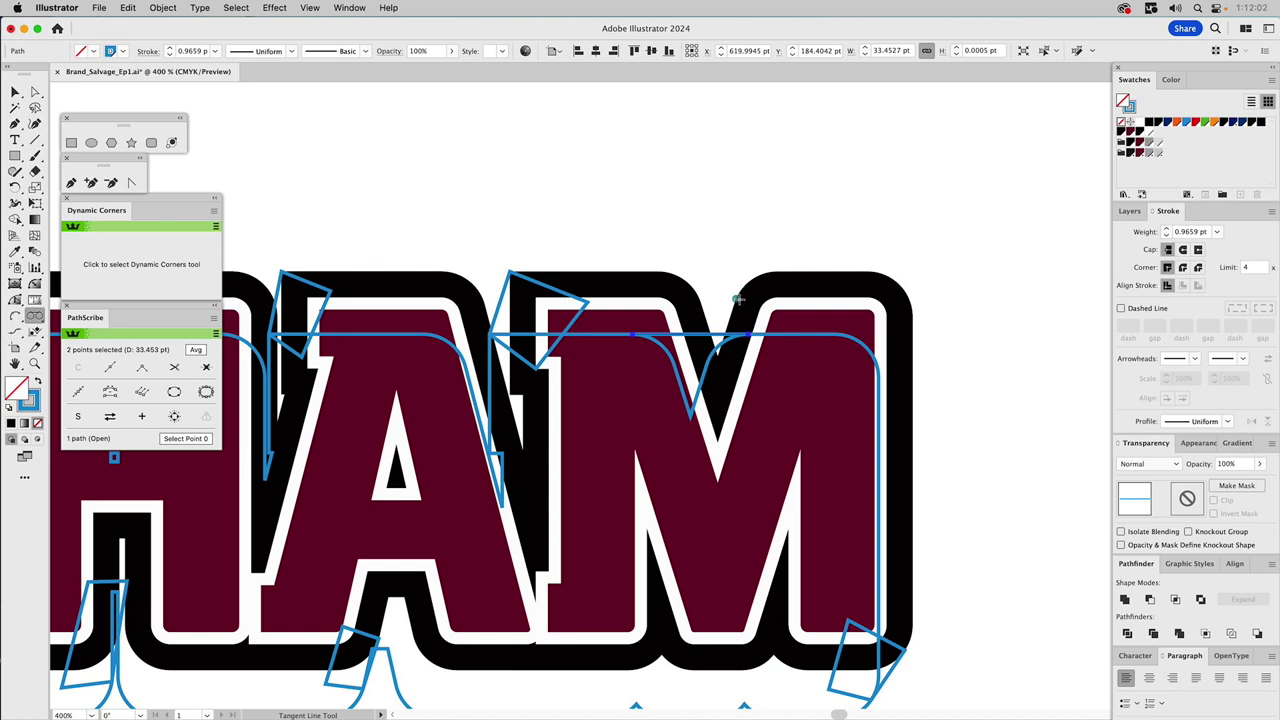
{"action": "left_click_drag", "start_coordinate": [736, 297], "coordinate": [710, 354]}
{"action": "key", "text": "i"}
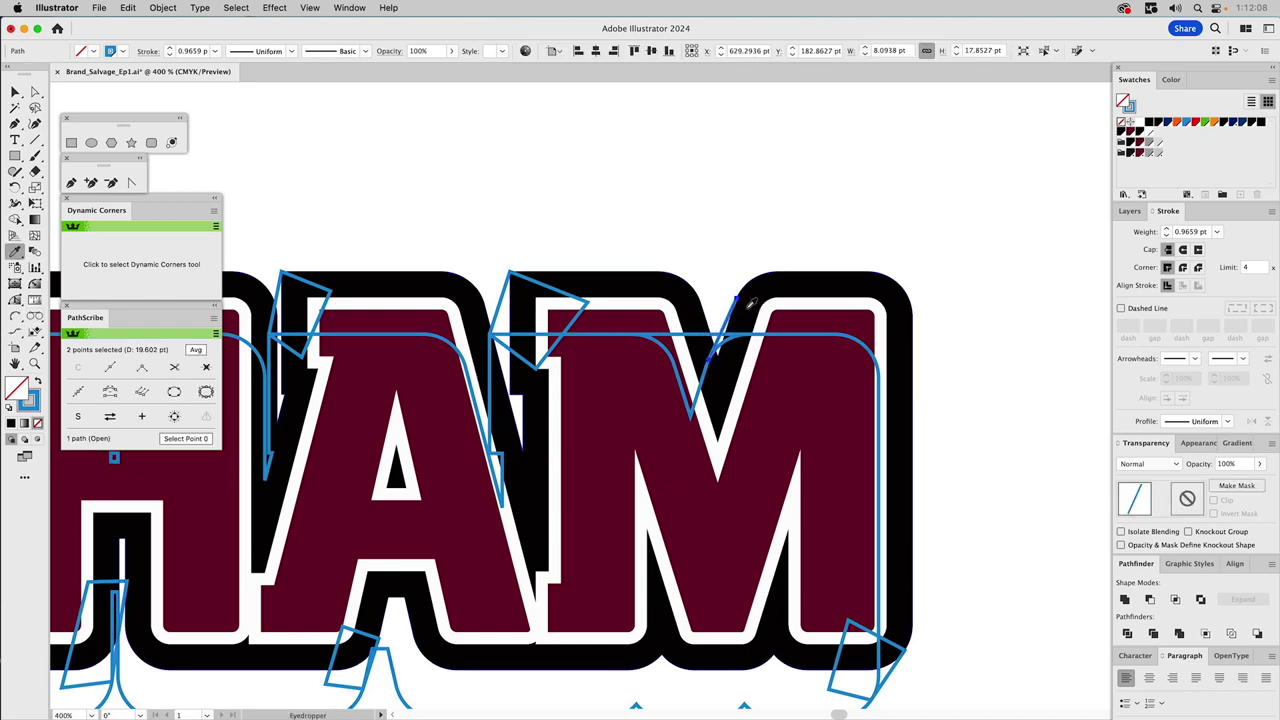
- Extend the tangent line in the M's upper notch with the Pen tool into a closed four-sided shape overlapping the M
{"action": "key", "text": "p"}
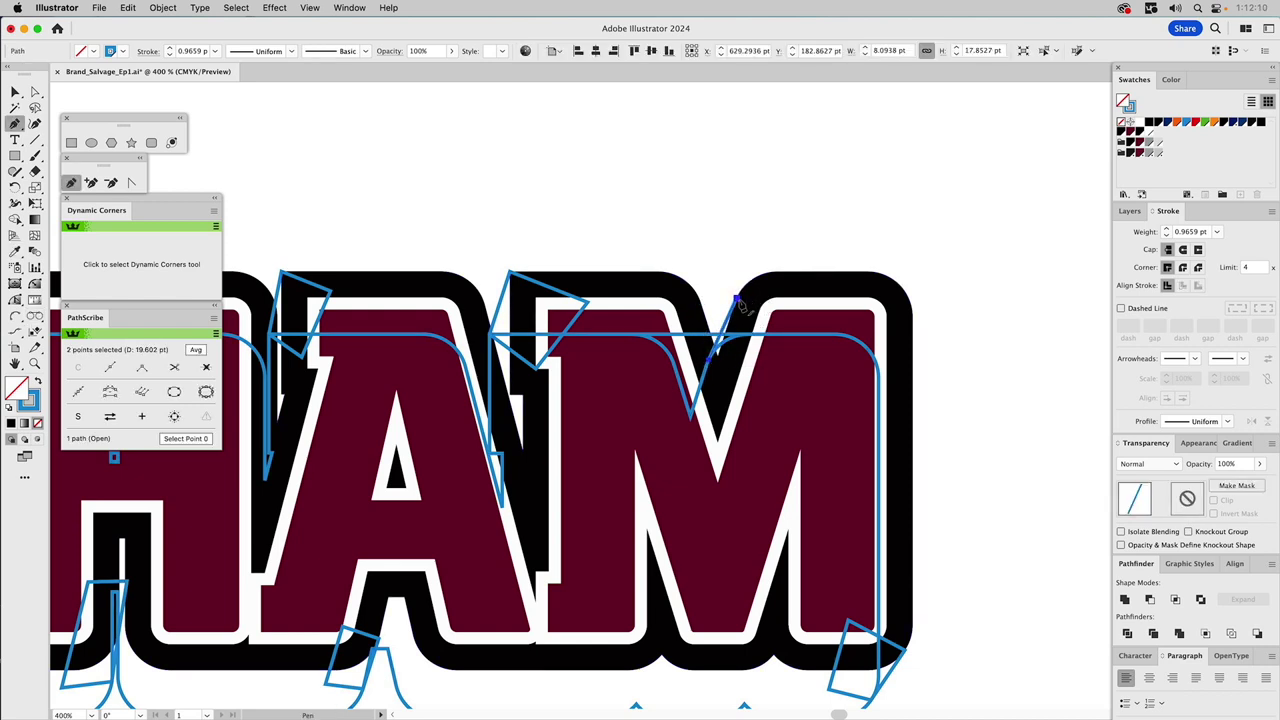
{"action": "left_click_drag", "start_coordinate": [749, 304], "coordinate": [768, 306]}
{"action": "left_click", "coordinate": [805, 308]}
{"action": "left_click", "coordinate": [758, 386]}
{"action": "left_click", "coordinate": [712, 360]}
- Select all the wordmark artwork except the maroon letters and their white outline, and unite the selected shapes
{"action": "scroll", "coordinate": [804, 257], "scroll_direction": "left", "scroll_amount": 8}
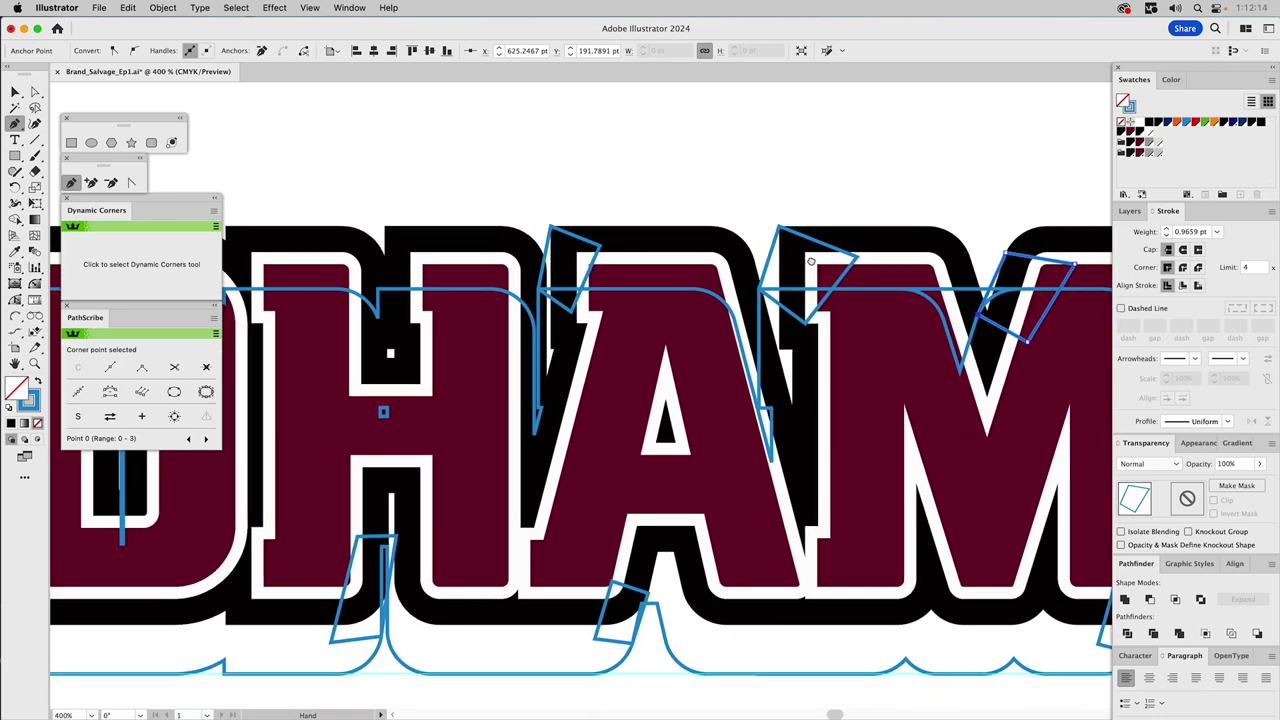
{"action": "scroll", "coordinate": [804, 257], "scroll_direction": "right", "scroll_amount": 4}
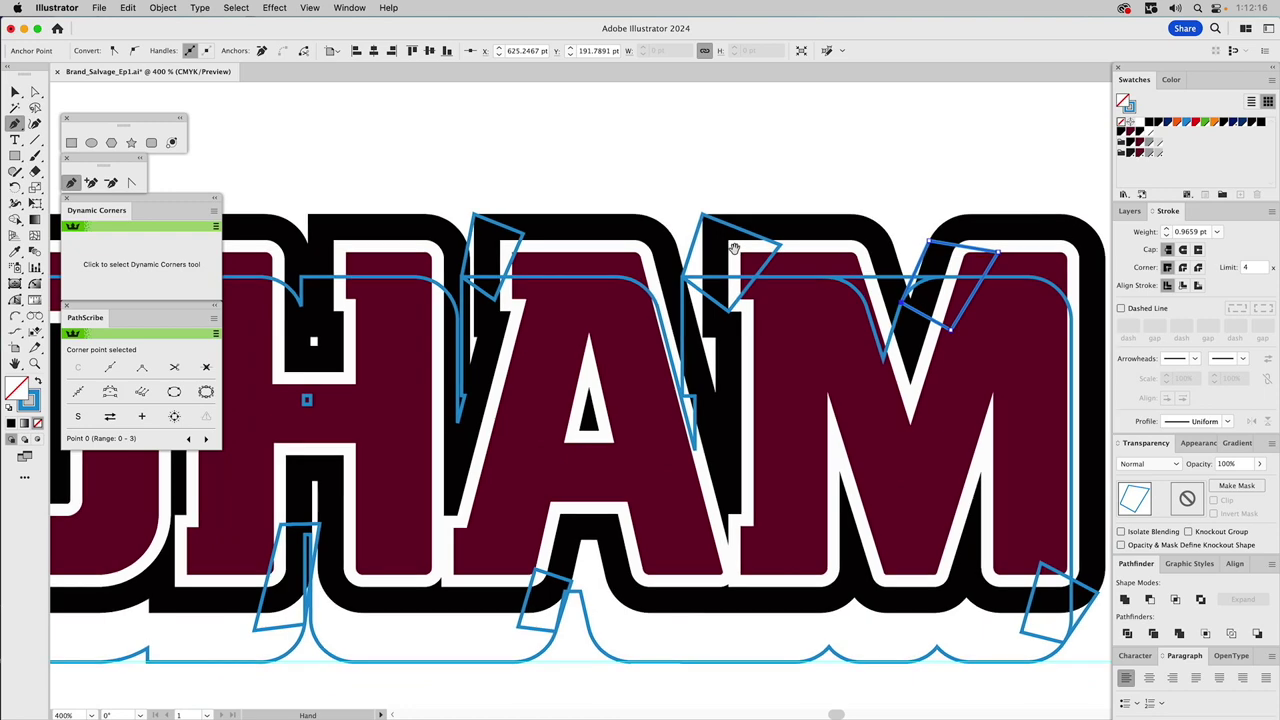
{"action": "left_click", "coordinate": [35, 363]}
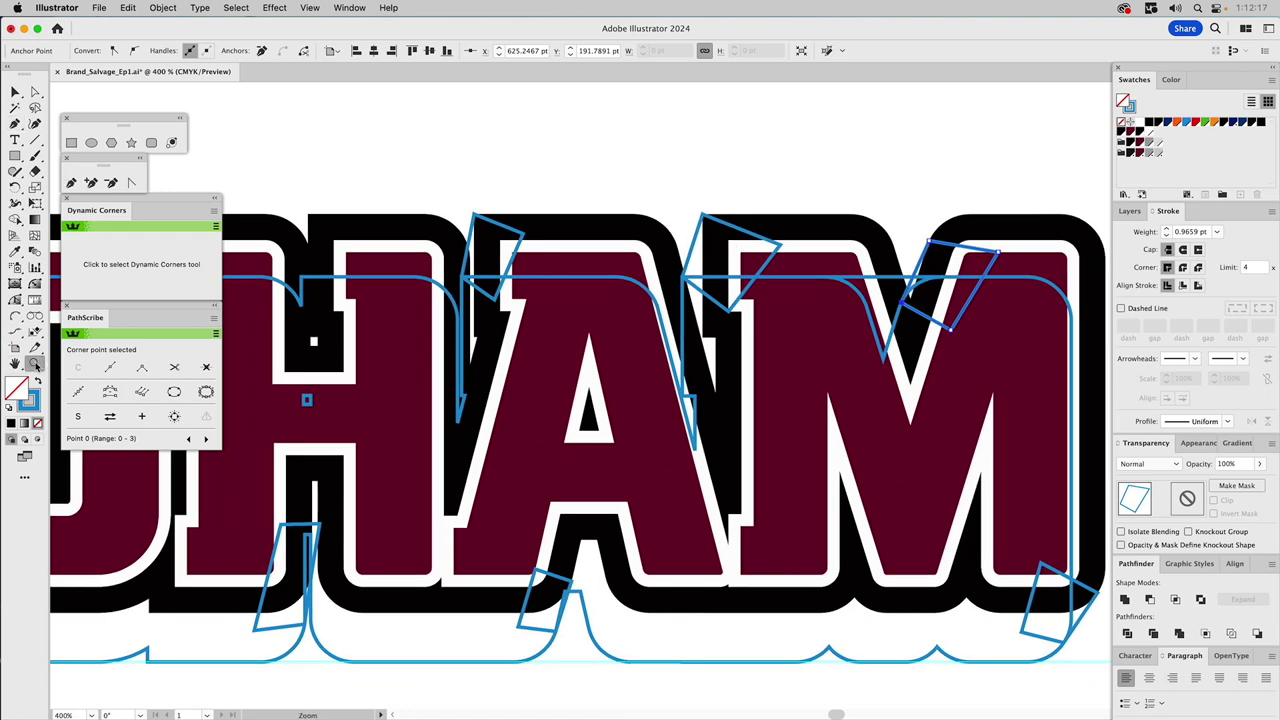
{"action": "left_click", "coordinate": [773, 384], "text": "alt"}
{"action": "left_click", "coordinate": [604, 388], "text": "alt"}
{"action": "scroll", "coordinate": [604, 388], "scroll_direction": "left", "scroll_amount": 4}
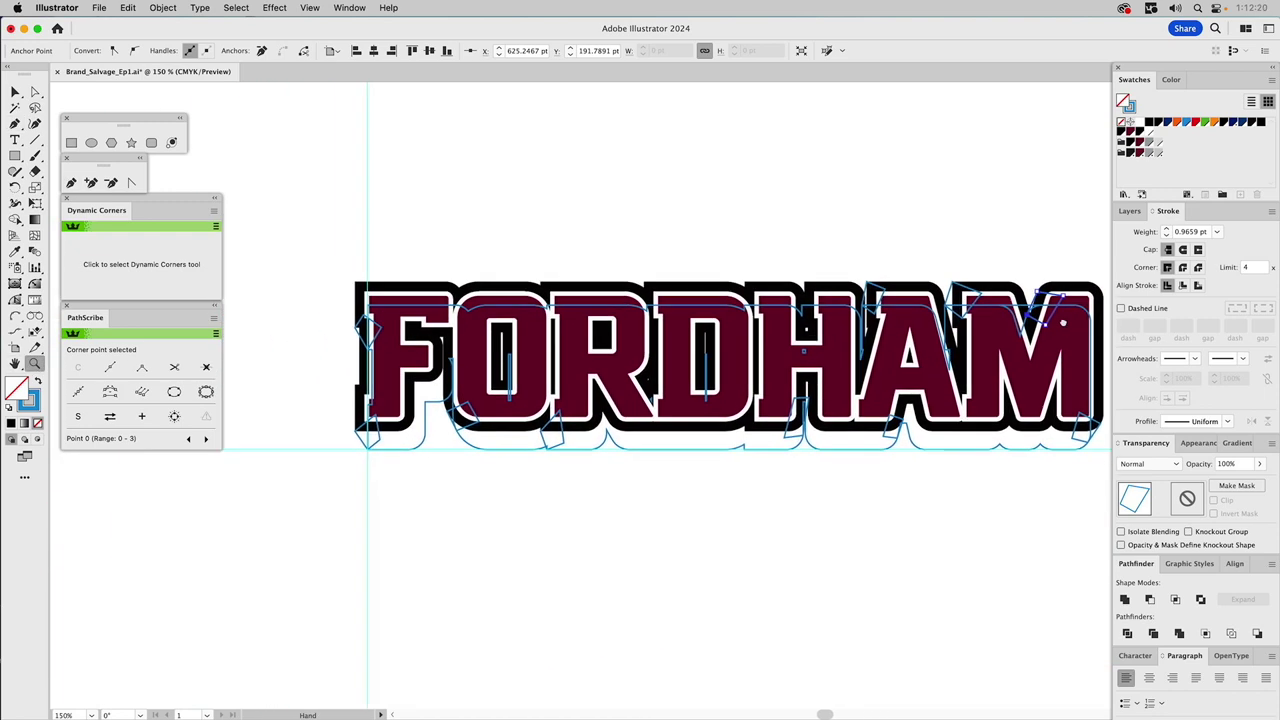
{"action": "scroll", "coordinate": [604, 388], "scroll_direction": "down", "scroll_amount": 3}
{"action": "scroll", "coordinate": [668, 395], "scroll_direction": "down", "scroll_amount": 2}
{"action": "scroll", "coordinate": [668, 395], "scroll_direction": "right", "scroll_amount": 1}
{"action": "key", "text": "v"}
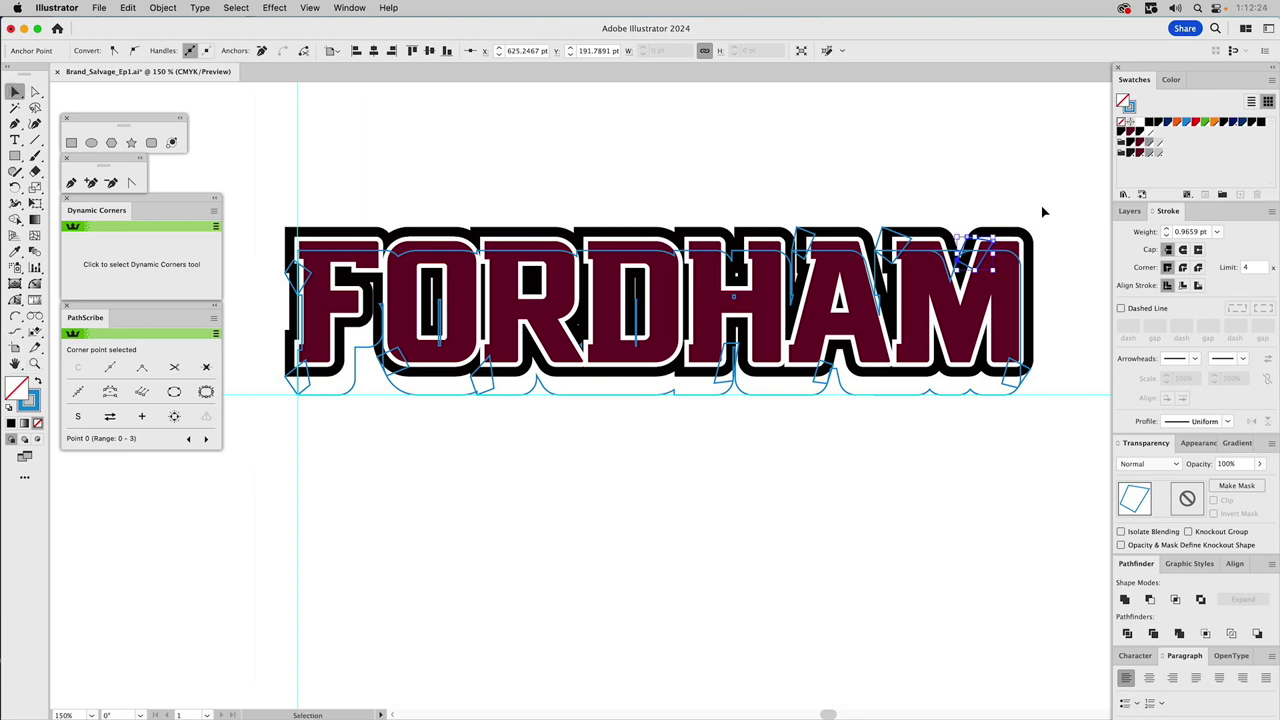
{"action": "left_click_drag", "start_coordinate": [1042, 209], "coordinate": [267, 326]}
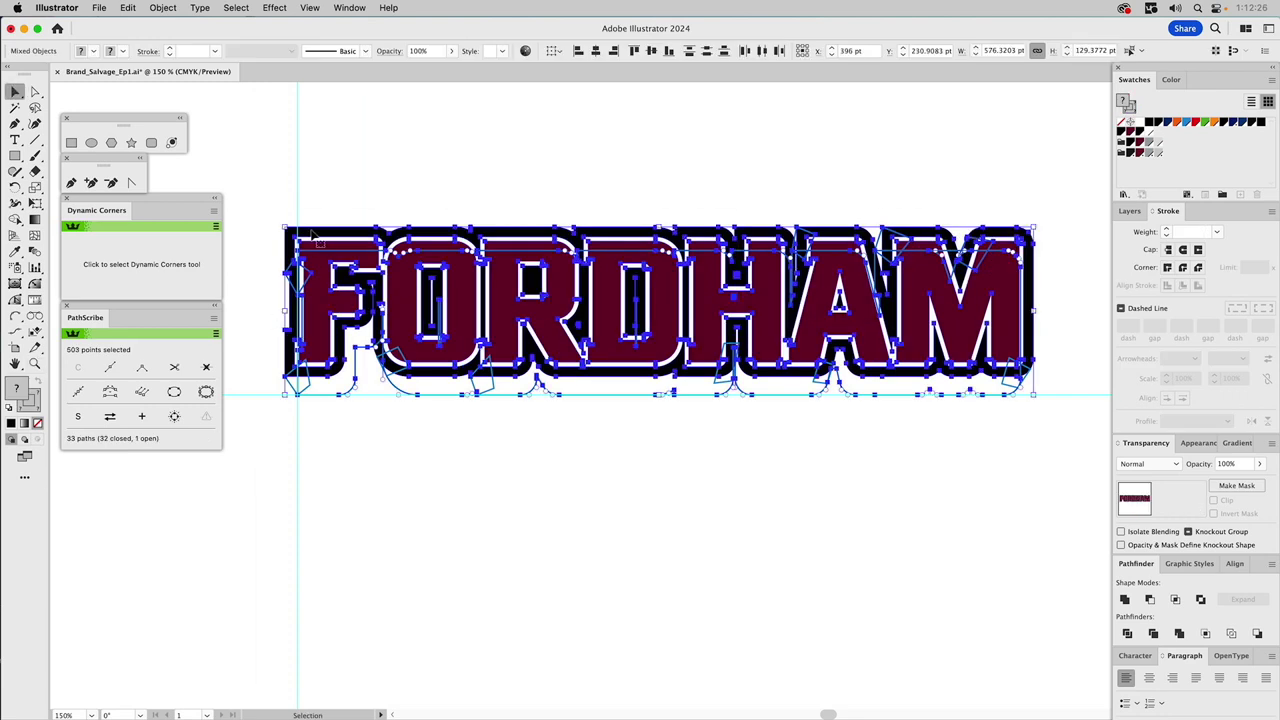
{"action": "left_click", "coordinate": [319, 250], "text": "shift"}
{"action": "left_click", "coordinate": [318, 246], "text": "shift"}
{"action": "left_click", "coordinate": [318, 241], "text": "shift"}
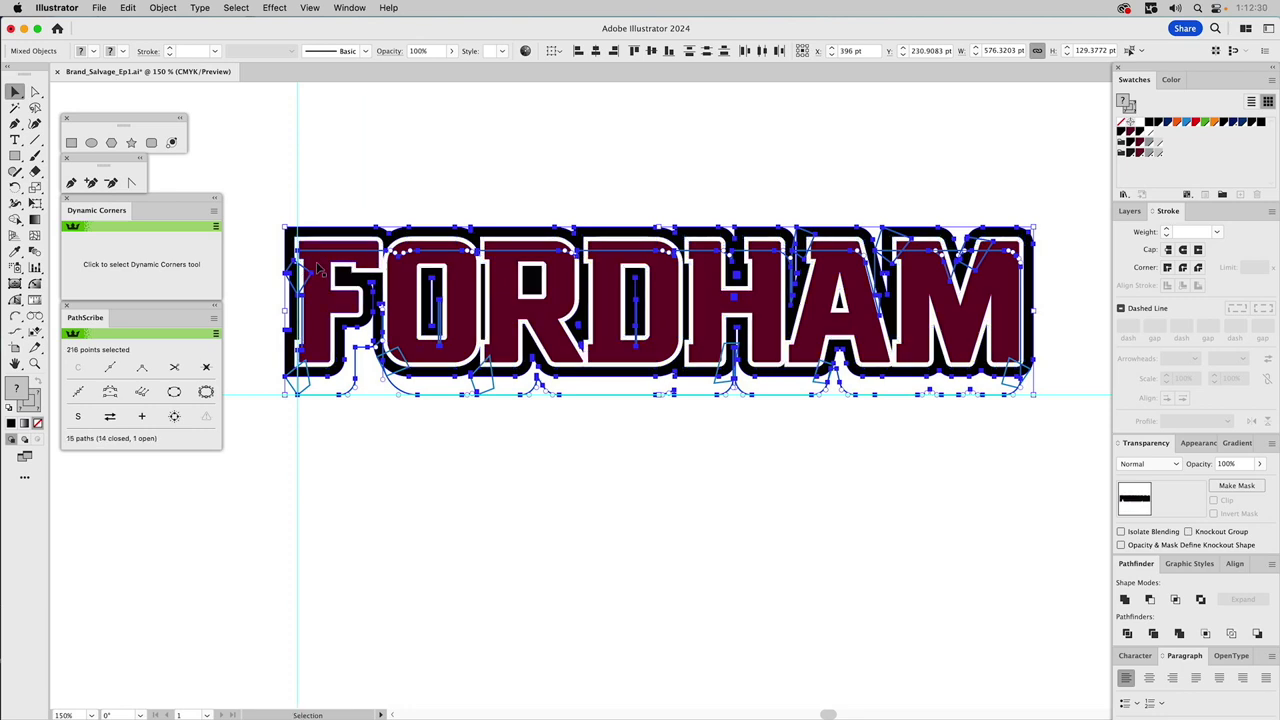
{"action": "left_click", "coordinate": [1124, 599]}
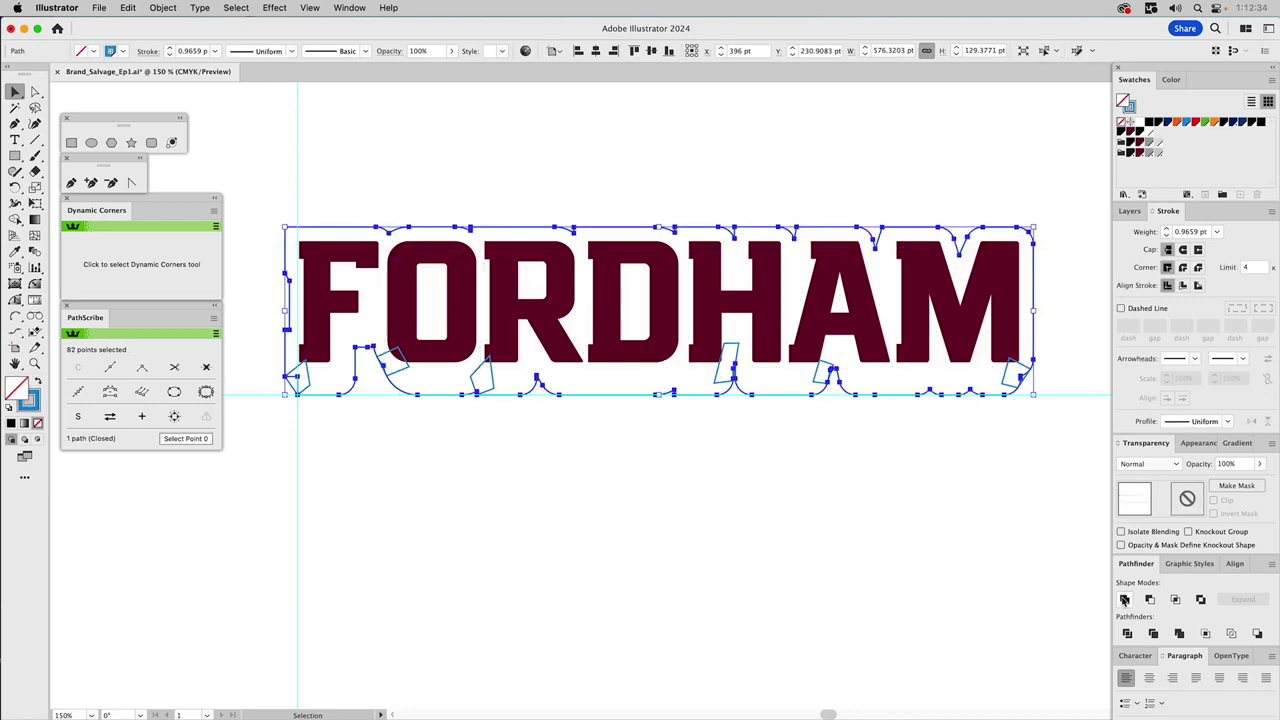
- Add the remaining linking shapes along the lower edge to the selection and unite them with the blue outline
{"action": "left_click", "coordinate": [372, 372], "text": "shift"}
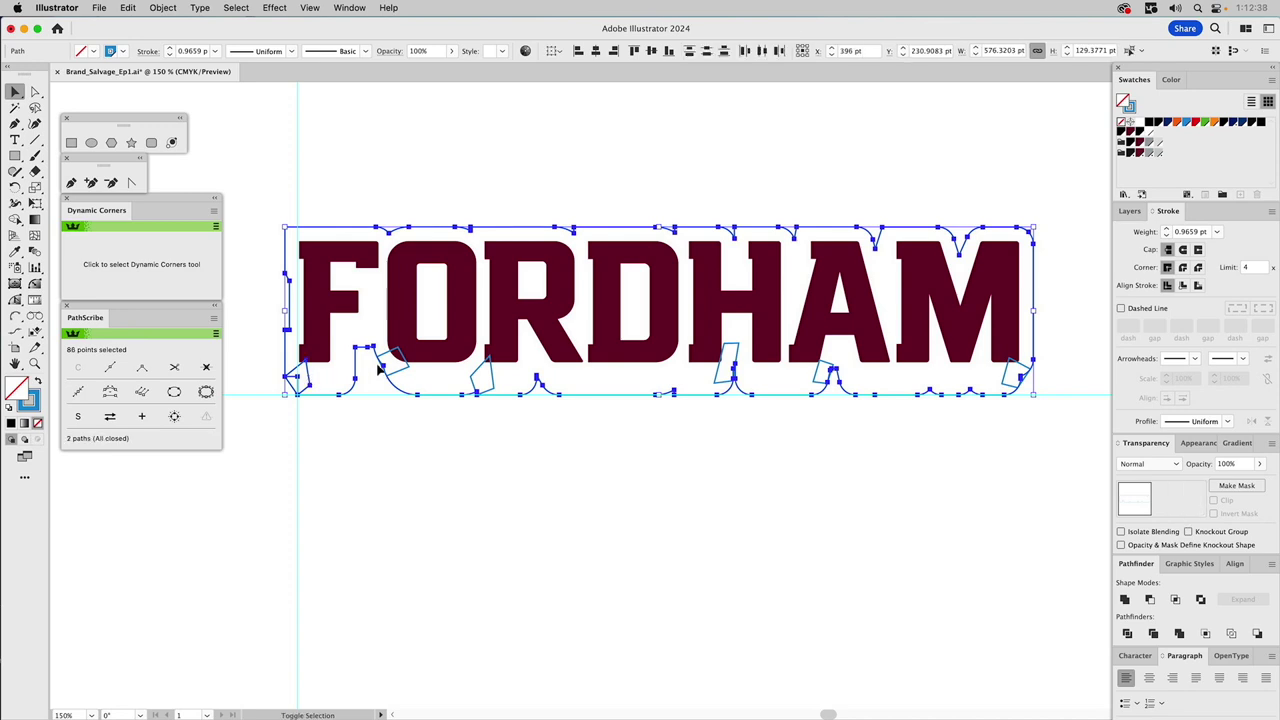
{"action": "left_click", "coordinate": [400, 366], "text": "shift"}
{"action": "left_click", "coordinate": [480, 370], "text": "shift"}
{"action": "left_click", "coordinate": [1007, 394], "text": "shift"}
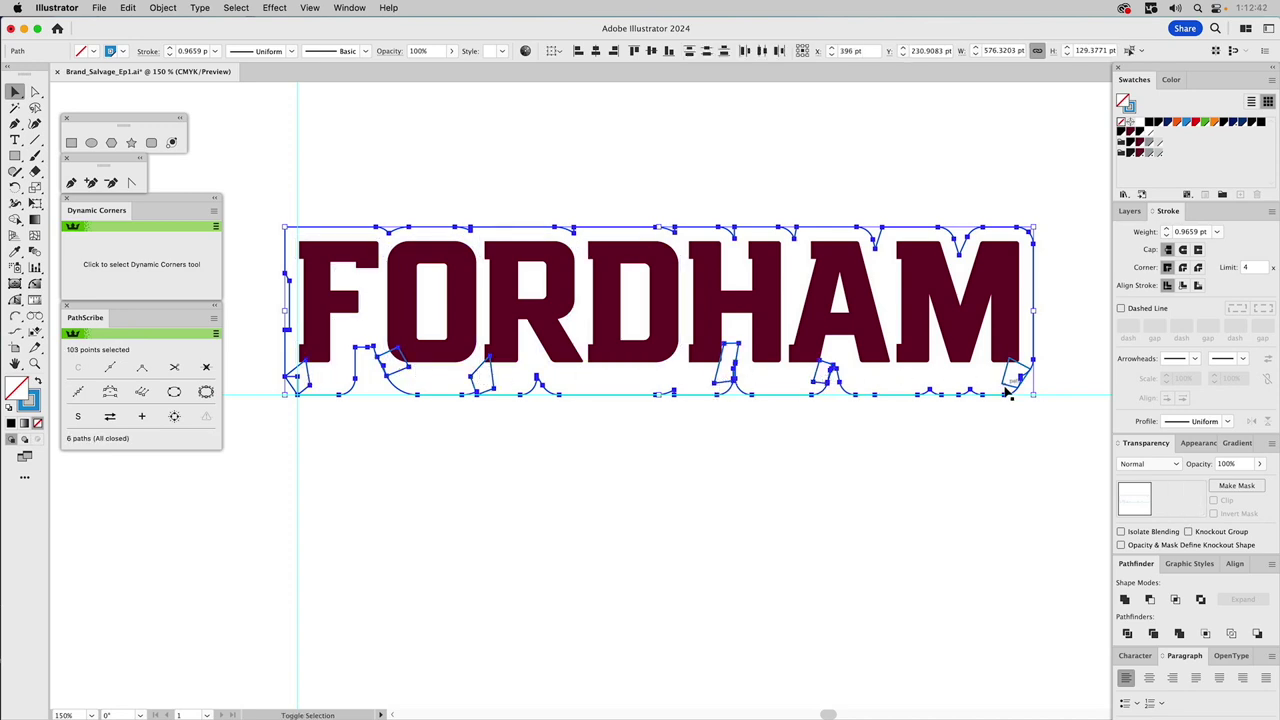
{"action": "left_click", "coordinate": [1124, 599]}
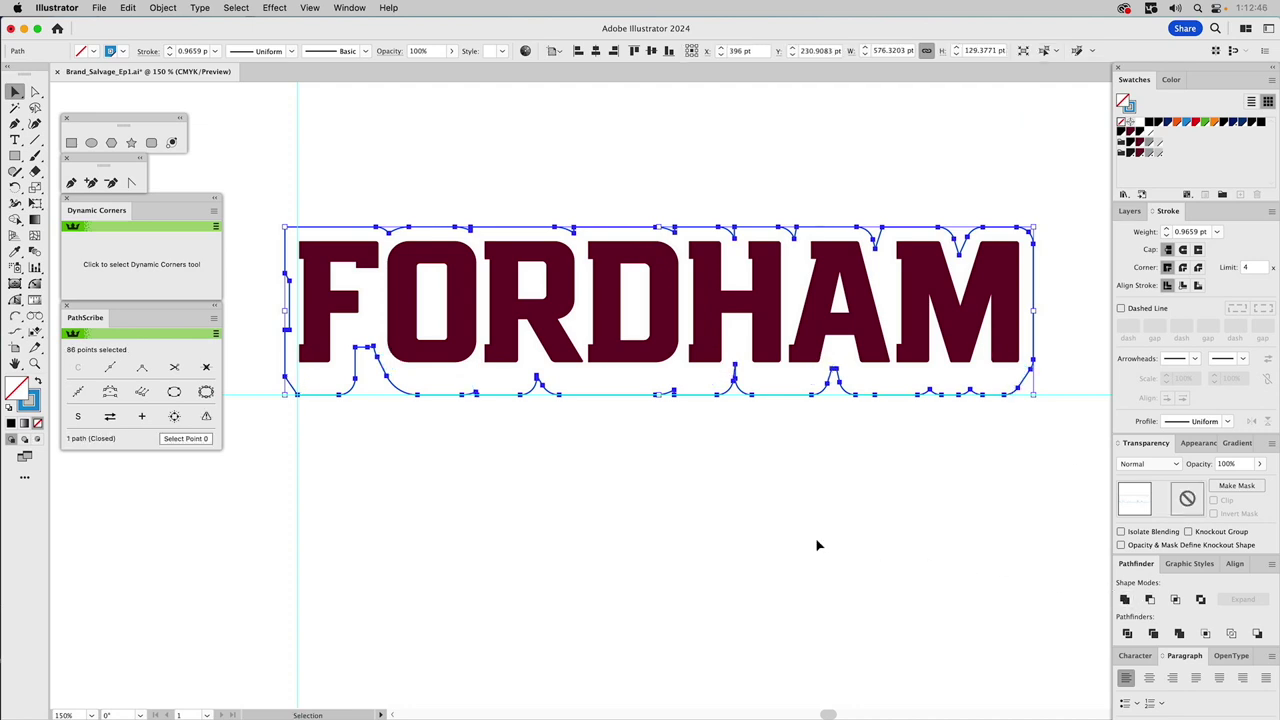
- Make the united outline a compound path without redundant points, filled black with no stroke
{"action": "key", "text": "super+8"}
{"action": "left_click", "coordinate": [206, 418]}
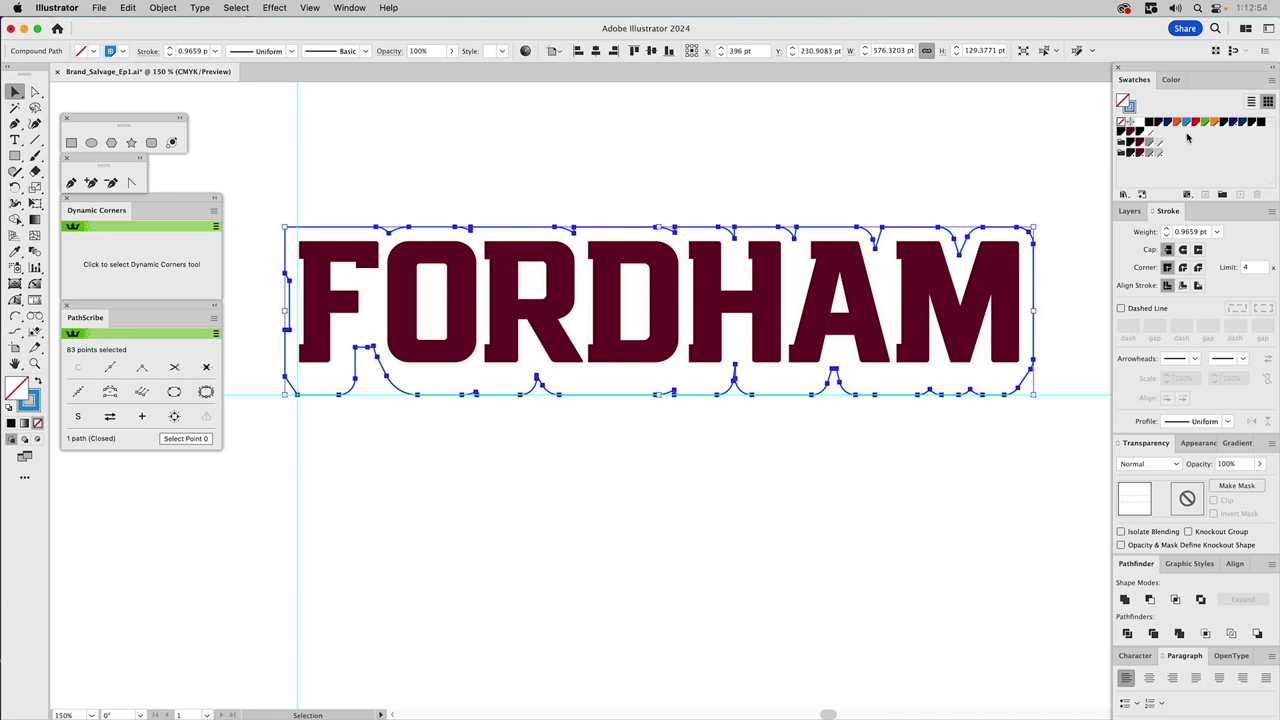
{"action": "left_click", "coordinate": [1128, 130]}
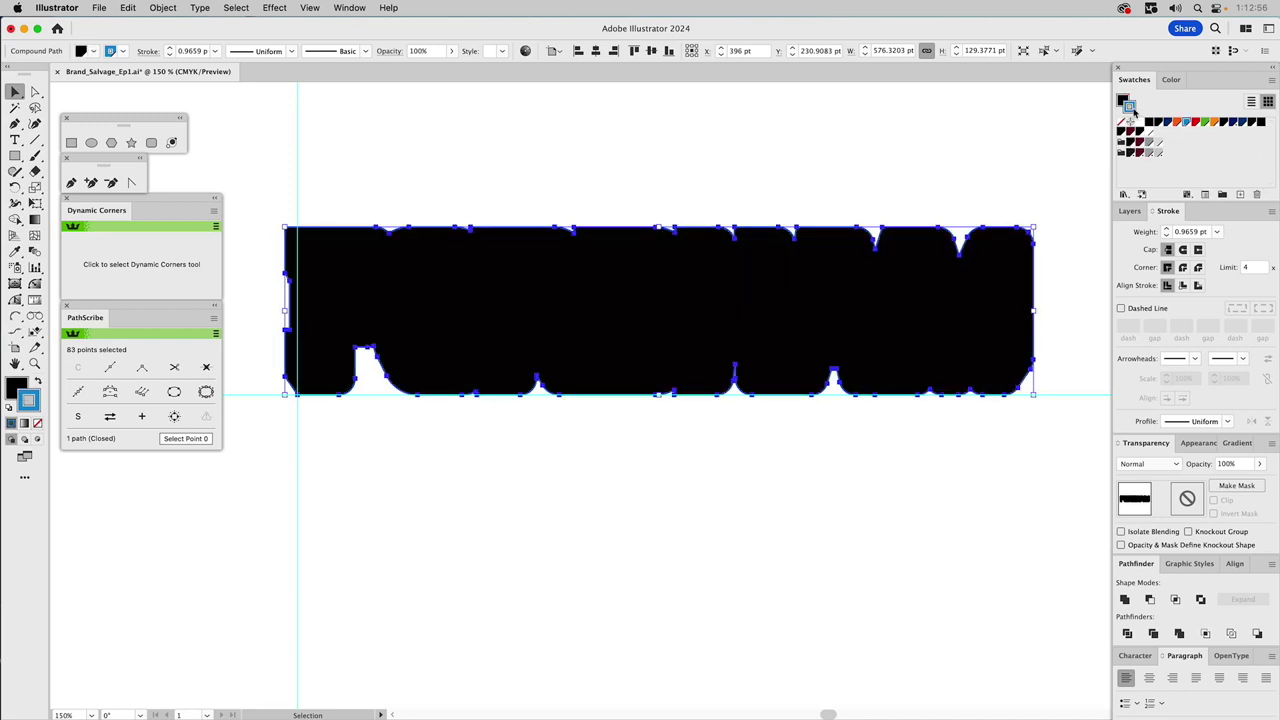
{"action": "left_click", "coordinate": [1122, 122]}
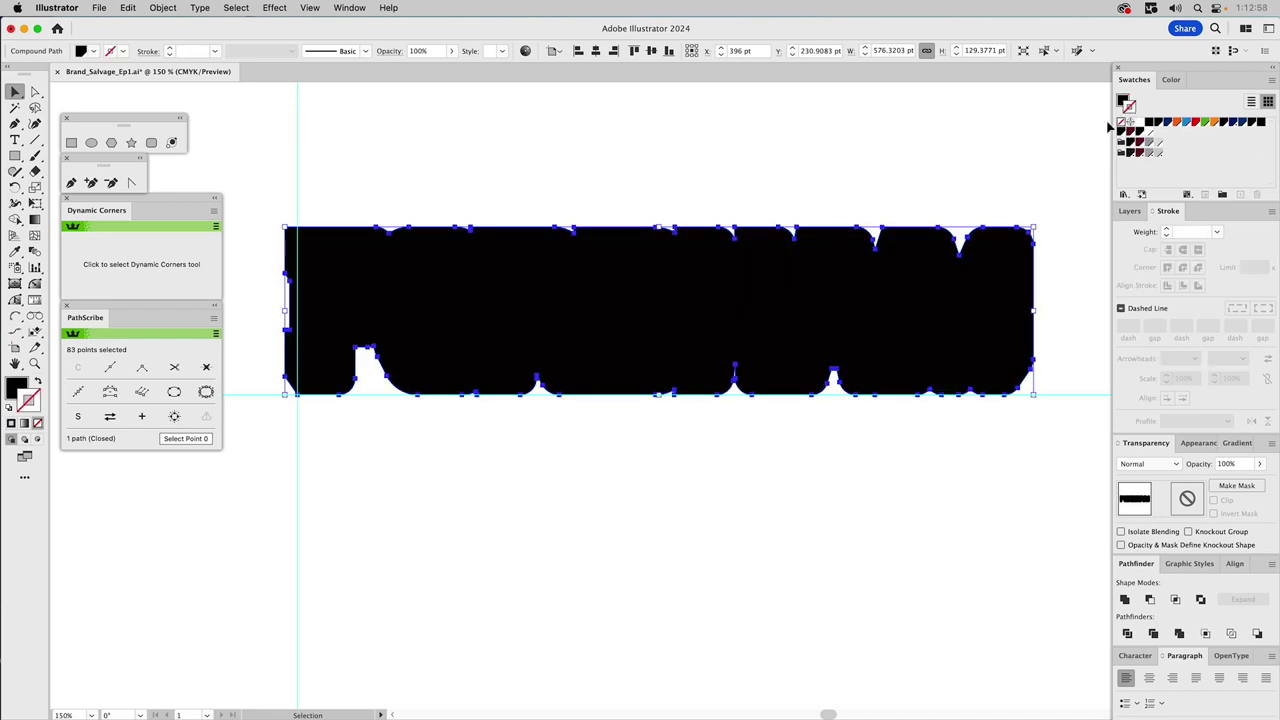
- Place the black dimensional shape behind the maroon letters and their white outline, and deselect it
{"action": "key", "text": "Delete"}
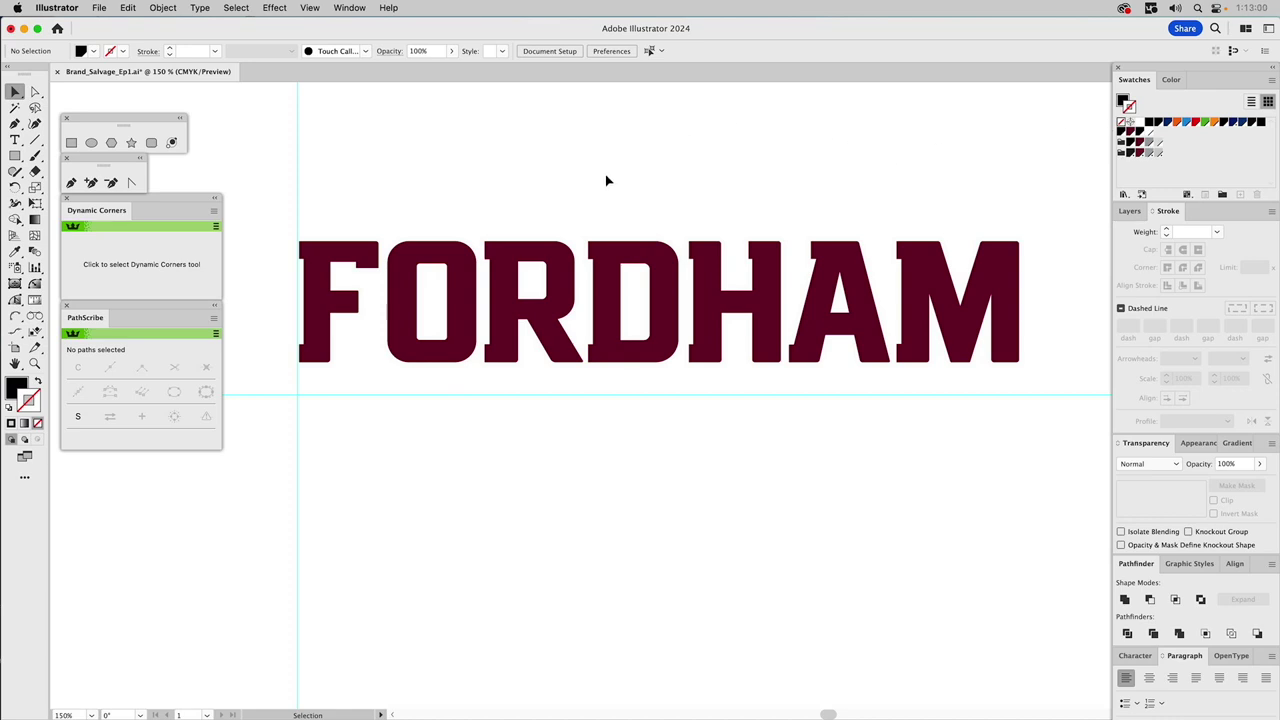
{"action": "key", "text": "a"}
{"action": "key", "text": "super+a"}
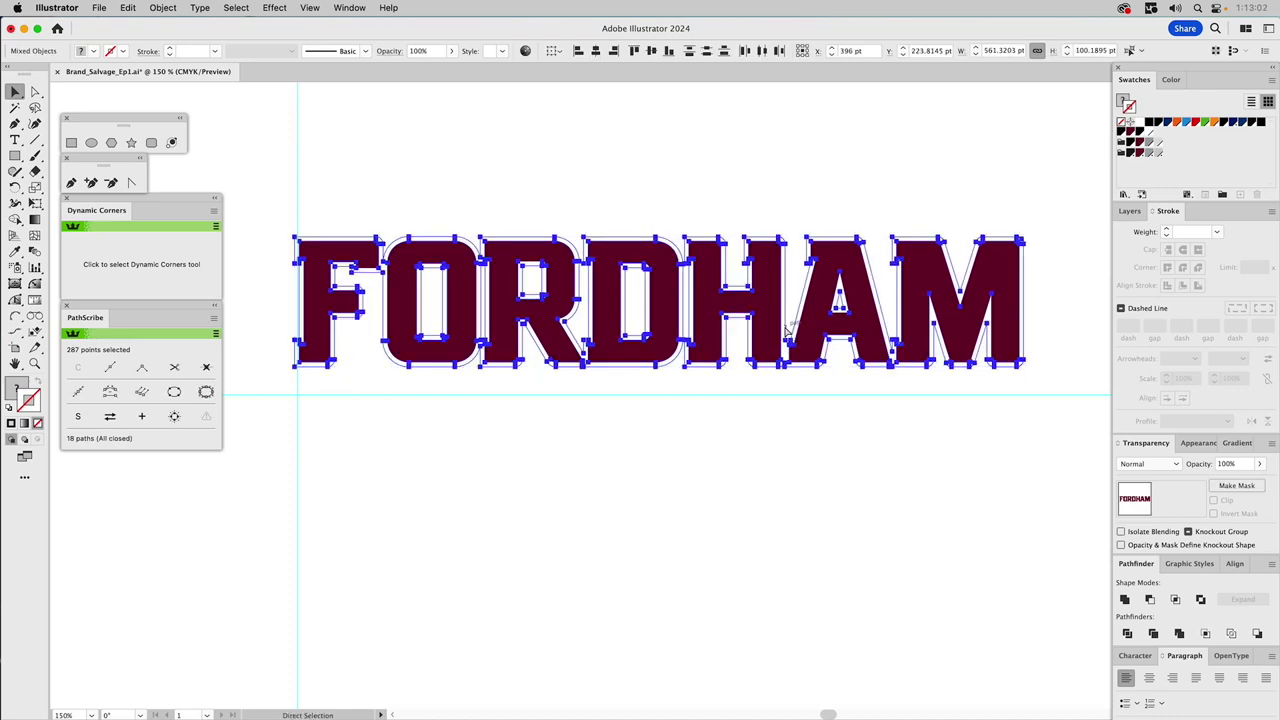
{"action": "key", "text": "super+z"}
{"action": "key", "text": "v"}
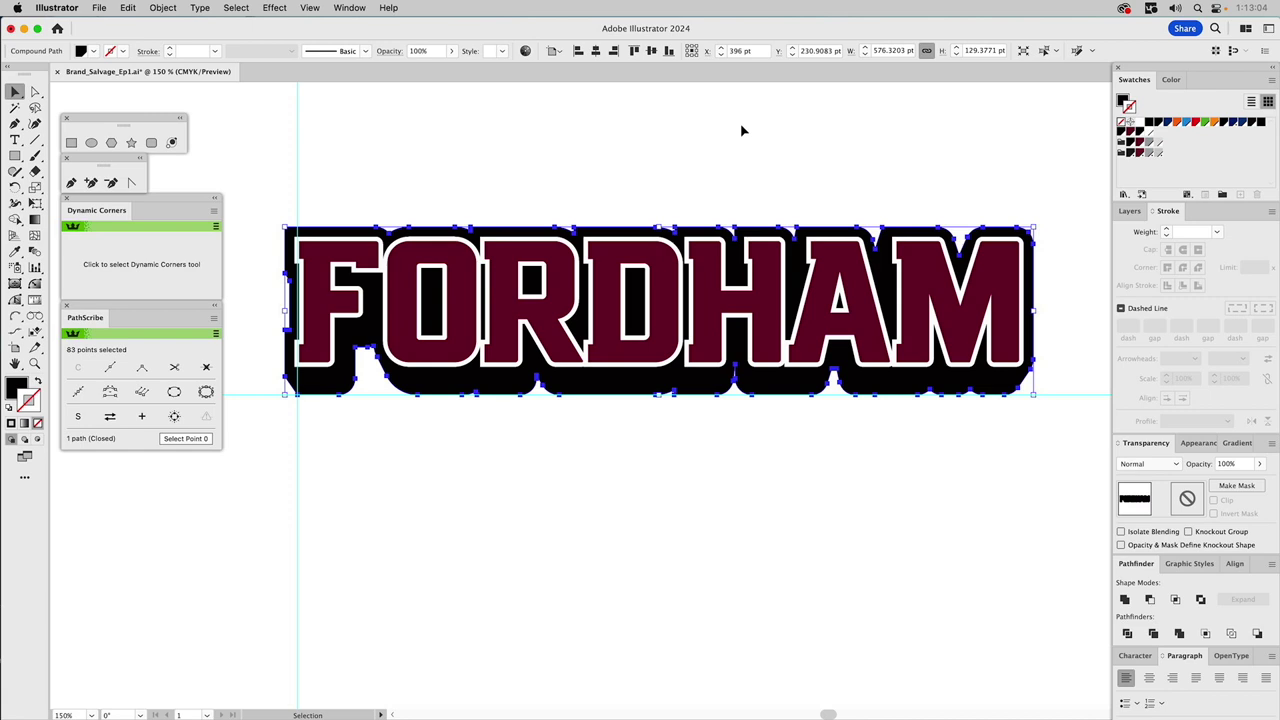
{"action": "left_click", "coordinate": [740, 123]}
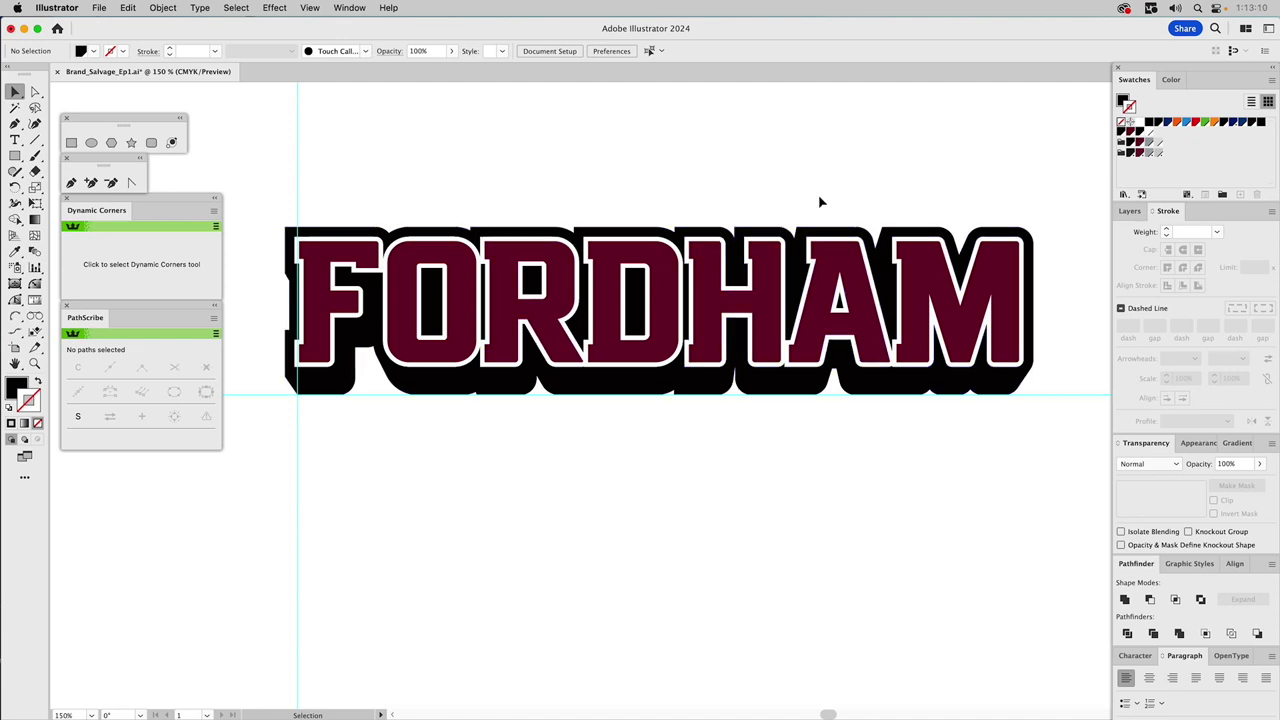
- Duplicate the maroon letters and their white outline straight below the dimensional wordmark
{"action": "left_click_drag", "start_coordinate": [706, 177], "coordinate": [742, 127]}
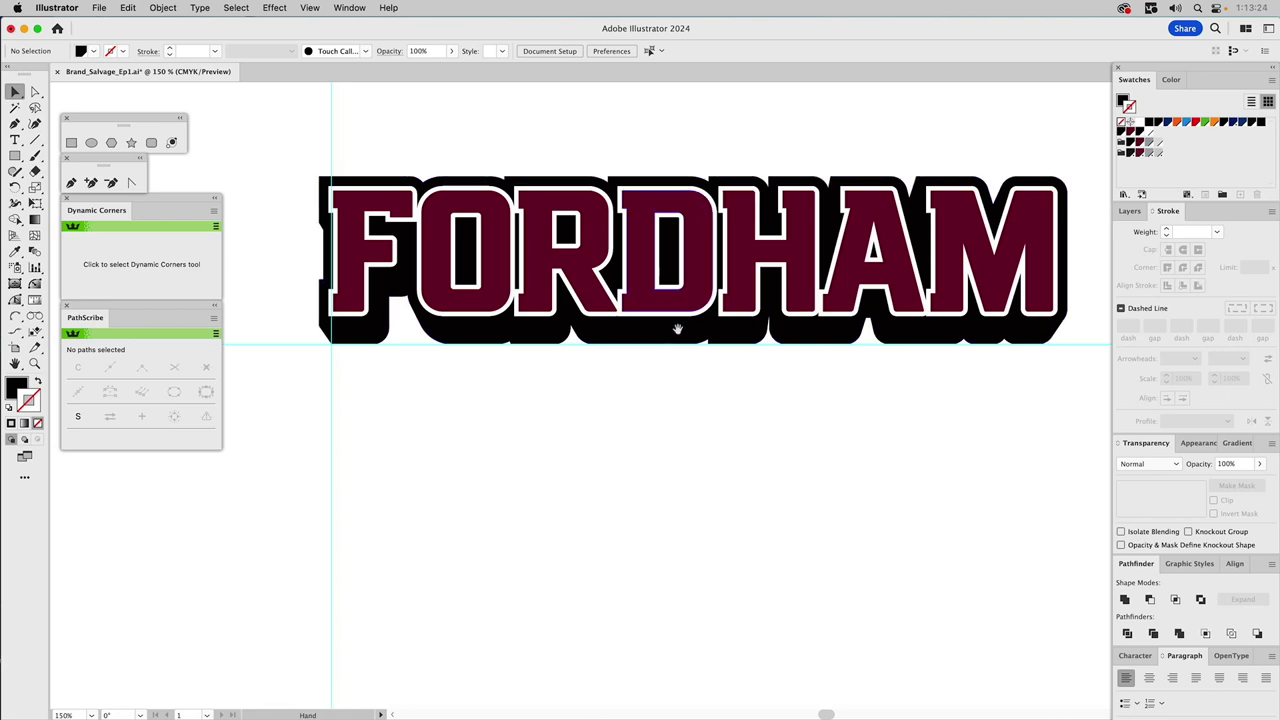
{"action": "left_click", "coordinate": [637, 250]}
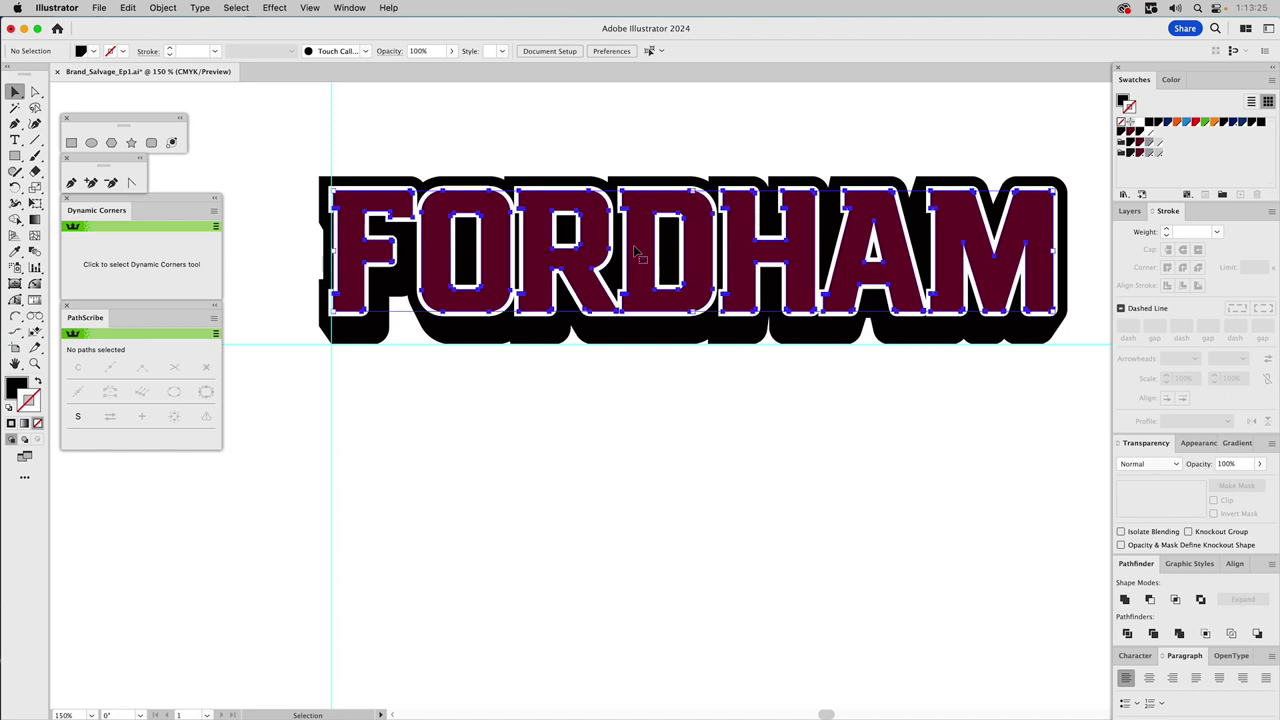
{"action": "left_click", "coordinate": [648, 194], "text": "shift"}
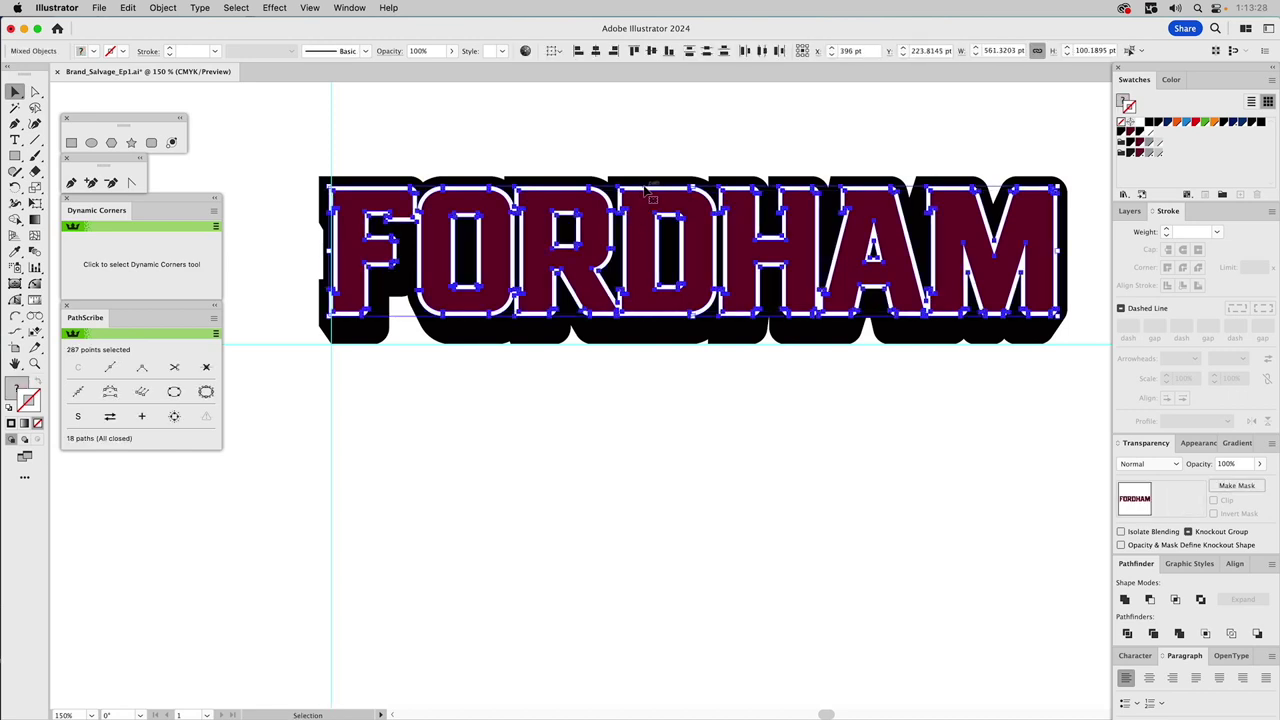
{"action": "left_click_drag", "start_coordinate": [648, 232], "coordinate": [657, 505], "text": "alt"}
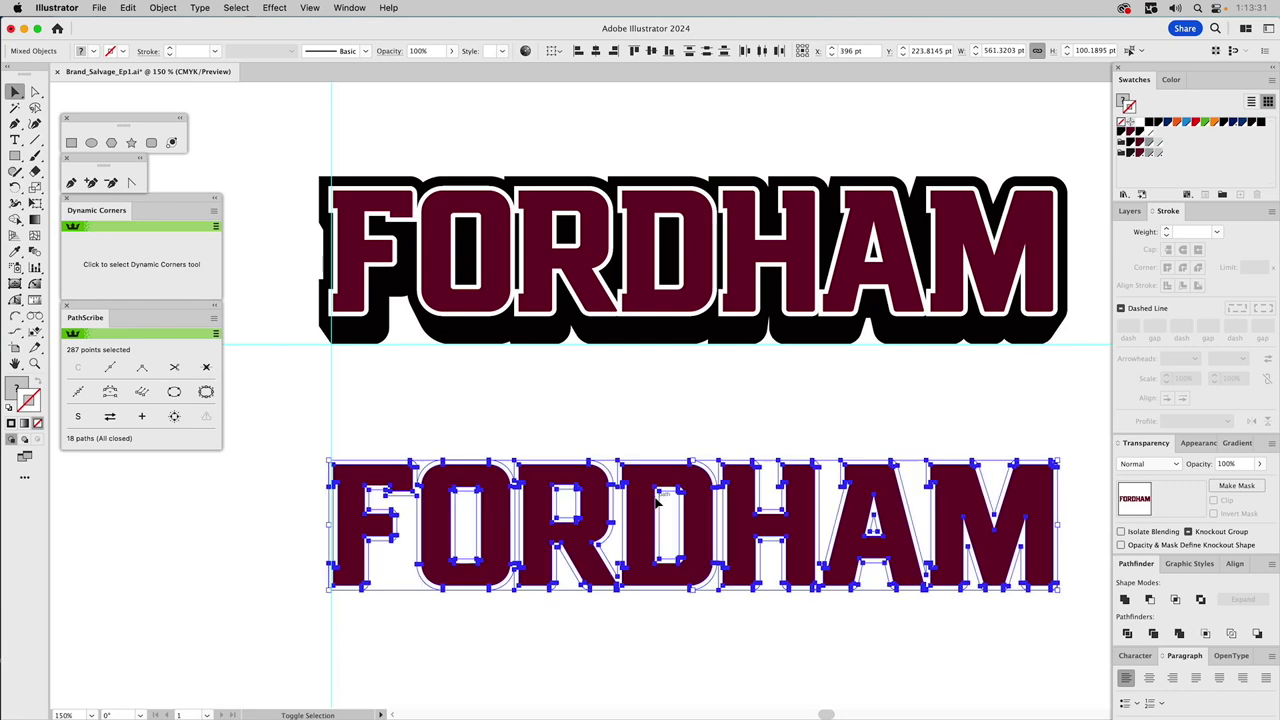
- Duplicate the lower maroon letters in place and recolour the duplicate with the black of the dimensional shape
{"action": "left_click", "coordinate": [645, 429]}
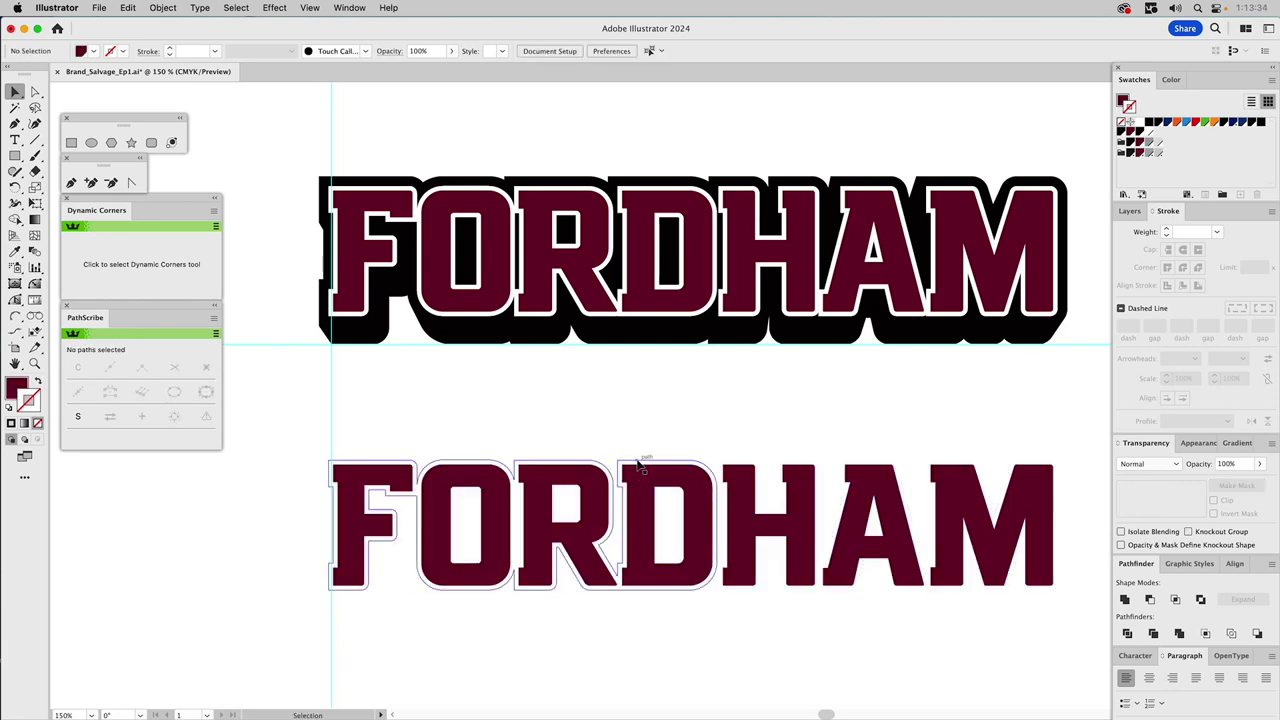
{"action": "left_click", "coordinate": [636, 460]}
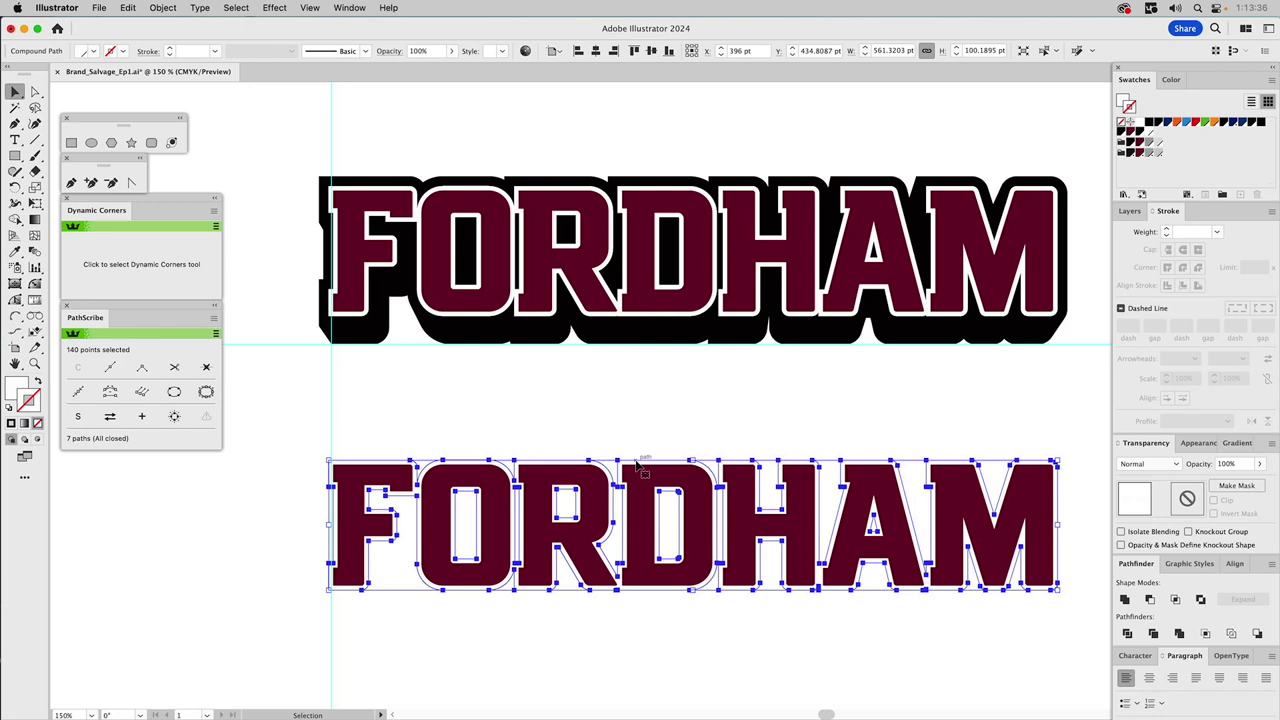
{"action": "key", "text": "super+z"}
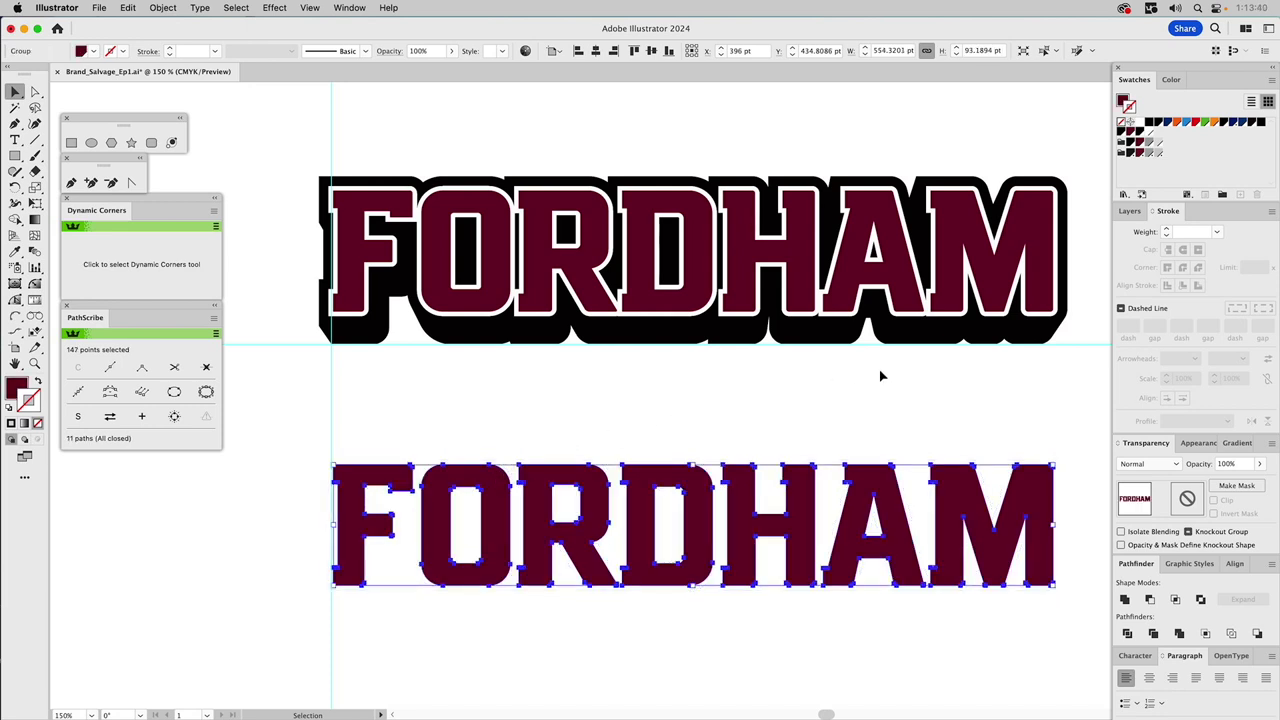
{"action": "key", "text": "i"}
{"action": "left_click", "coordinate": [914, 325]}
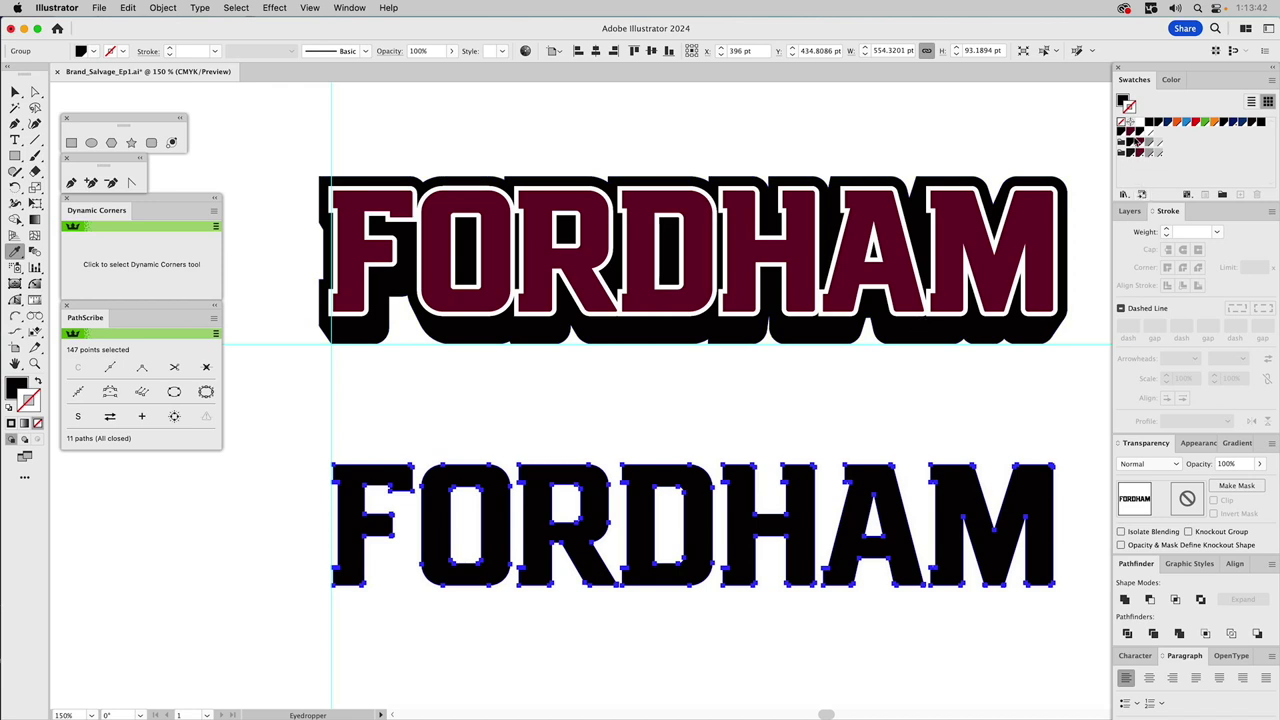
- Give the black duplicate letters a 22 pt stroke
{"action": "left_click", "coordinate": [1130, 106]}
{"action": "left_click", "coordinate": [1178, 232]}
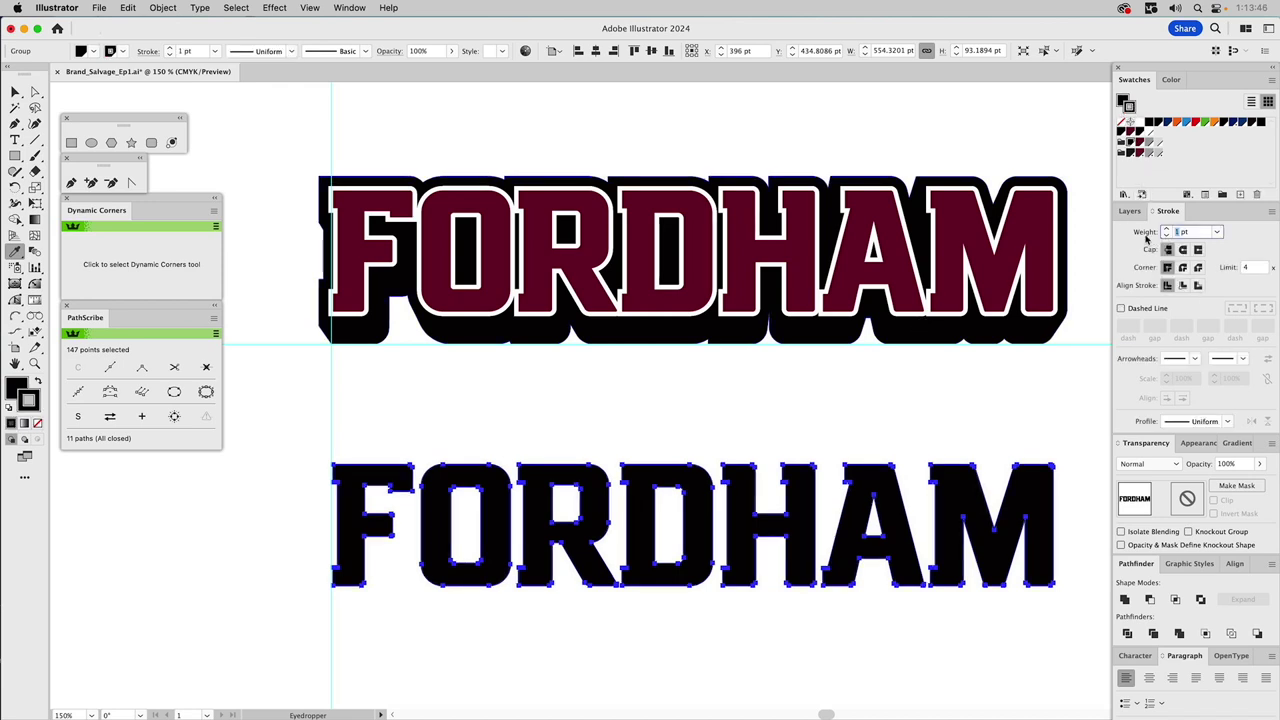
{"action": "type", "text": "22"}
{"action": "key", "text": "Return"}
- Outline the stroke of the black letters and unite the resulting shapes
{"action": "left_click", "coordinate": [166, 7]}
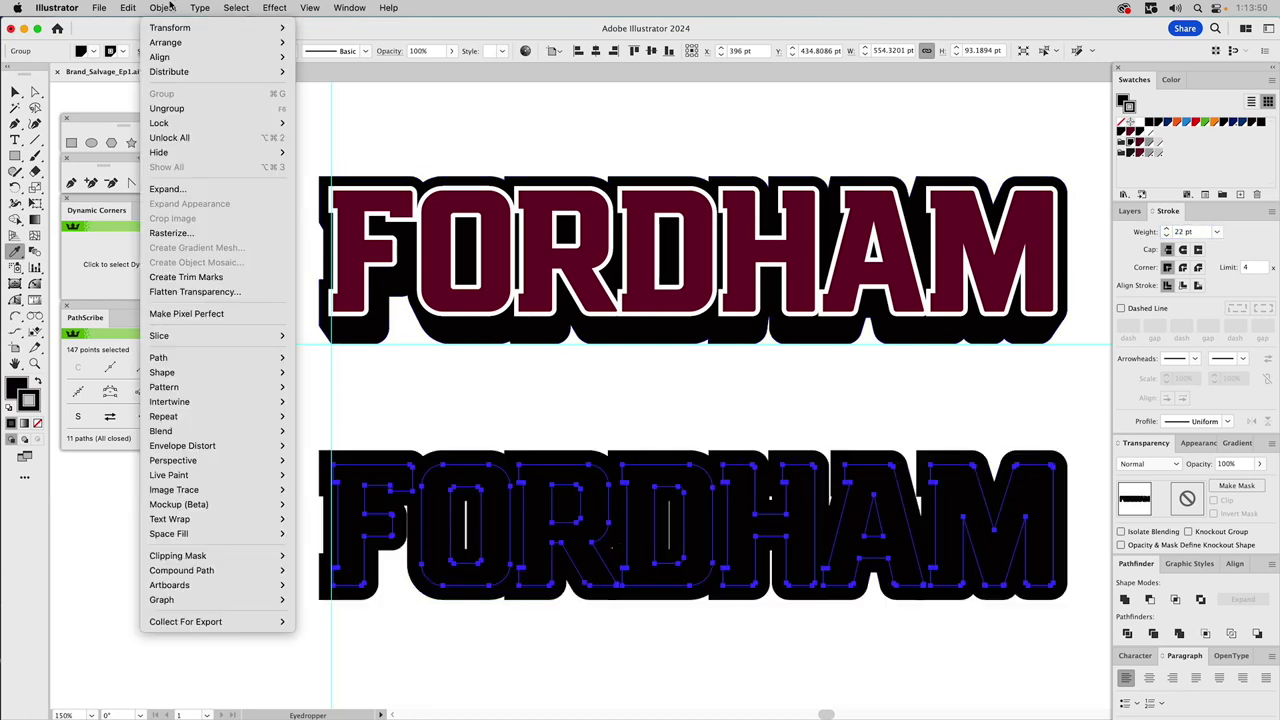
{"action": "mouse_move", "coordinate": [172, 357]}
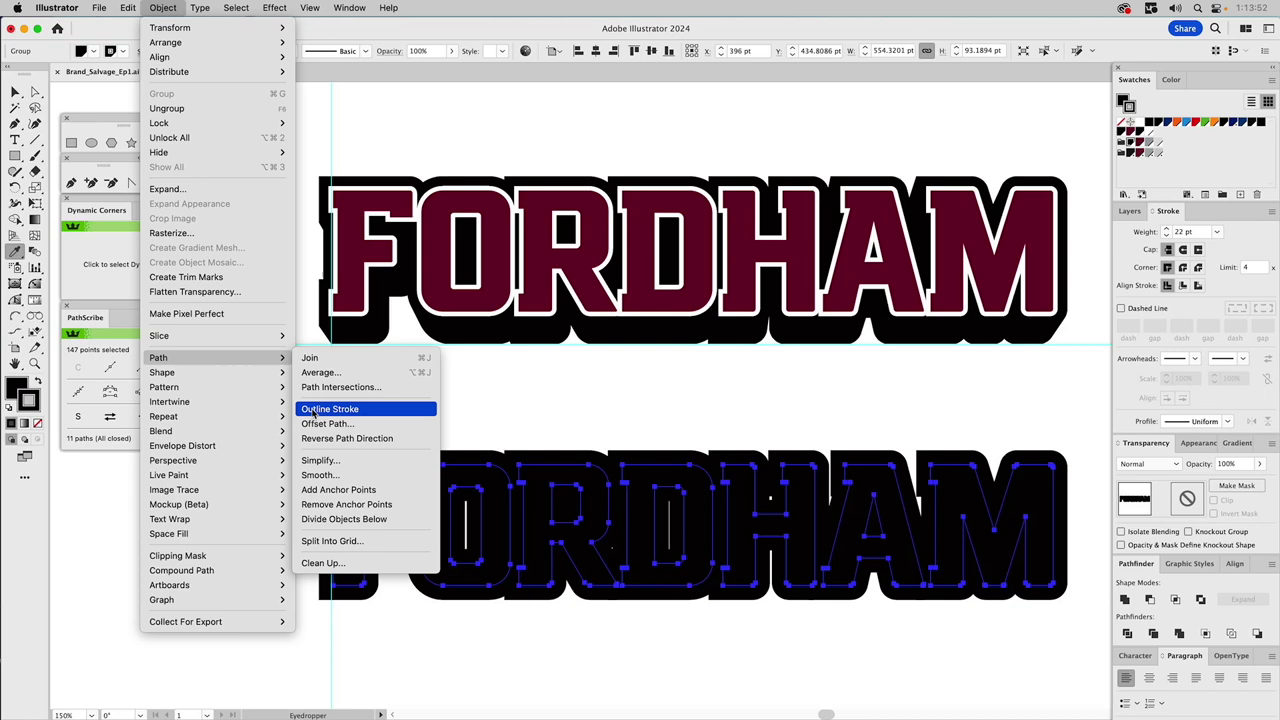
{"action": "left_click", "coordinate": [330, 409]}
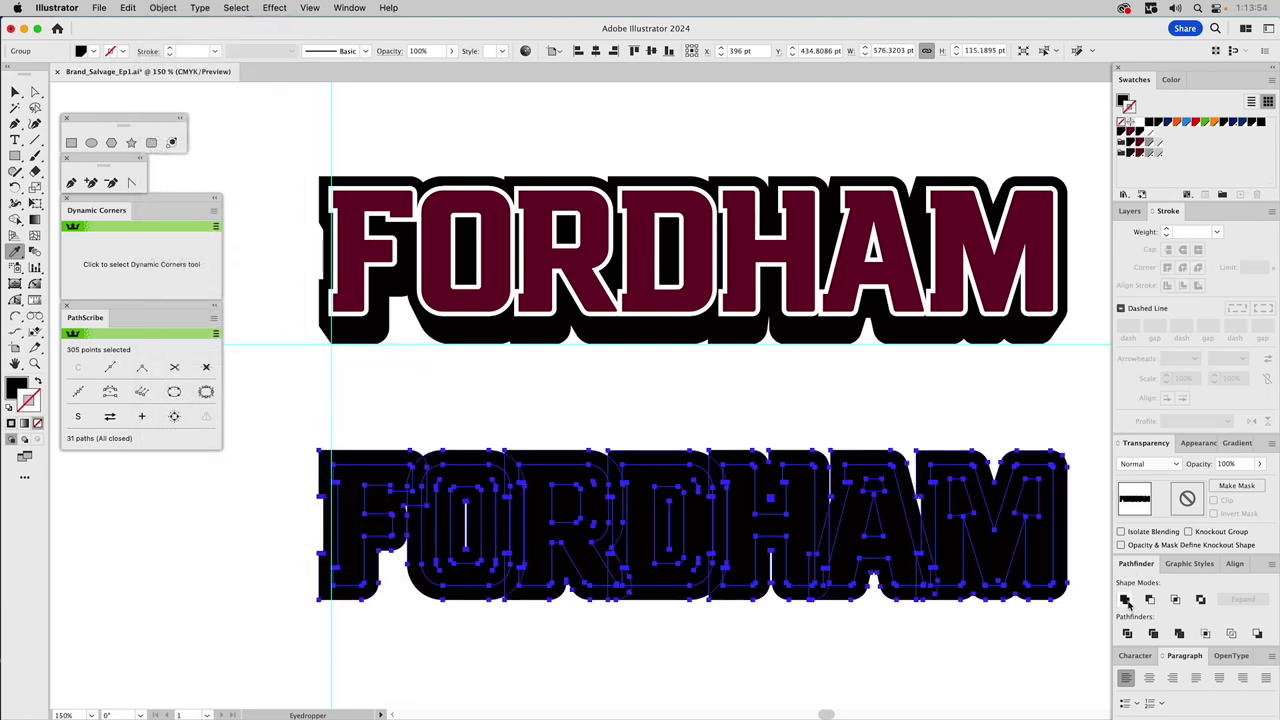
{"action": "left_click", "coordinate": [1127, 601]}
- Place the united black outline behind the lower maroon letters and their white outline, and deselect it
{"action": "key", "text": "Delete"}
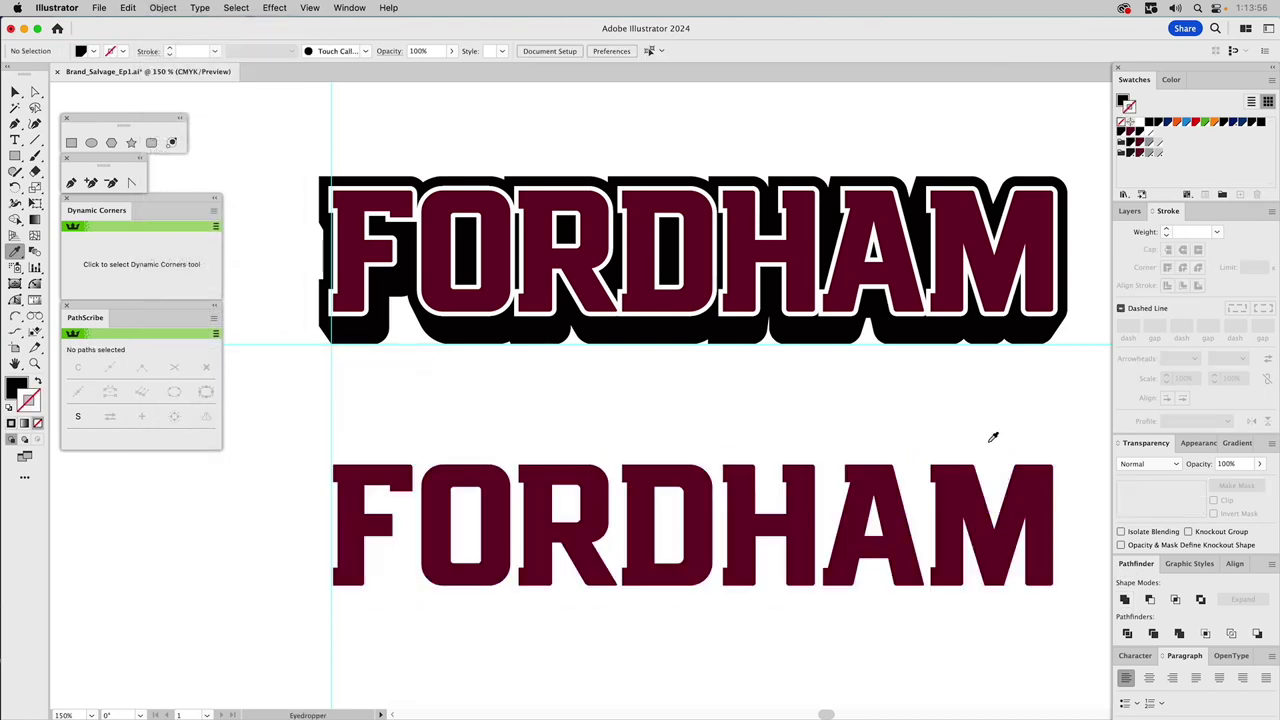
{"action": "key", "text": "v"}
{"action": "left_click", "coordinate": [907, 512]}
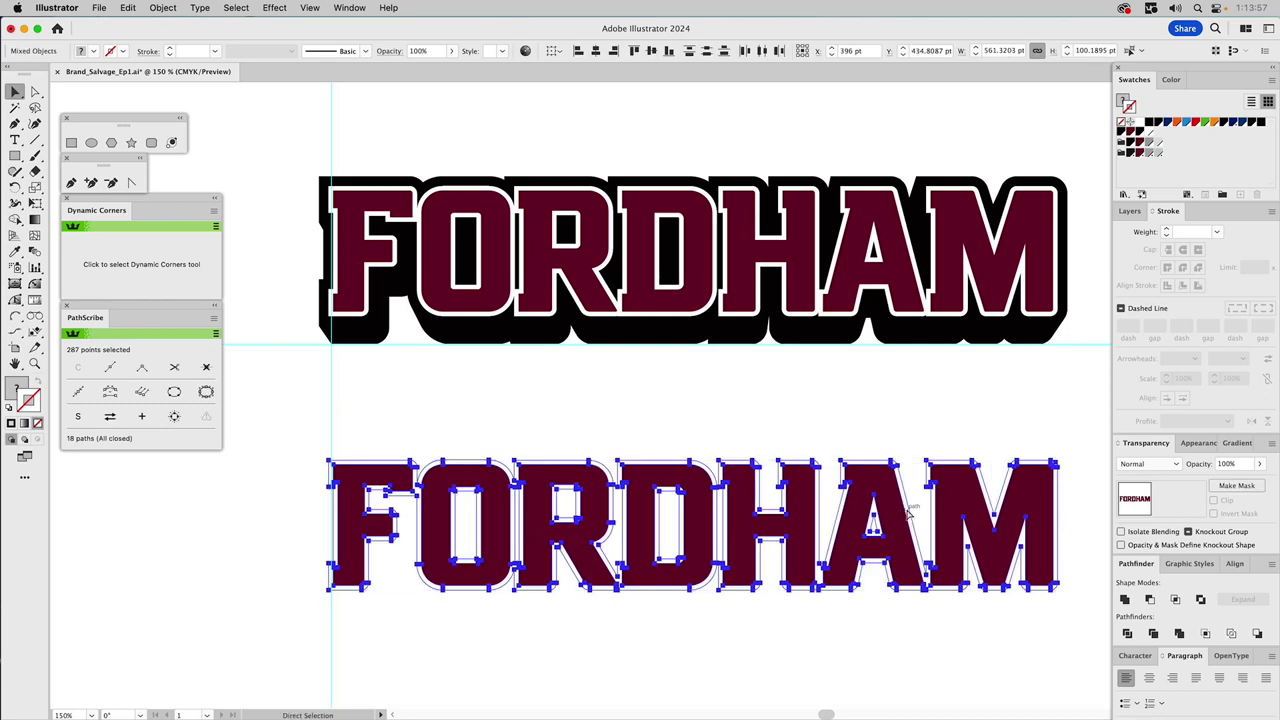
{"action": "key", "text": "super+z"}
{"action": "left_click", "coordinate": [788, 411]}
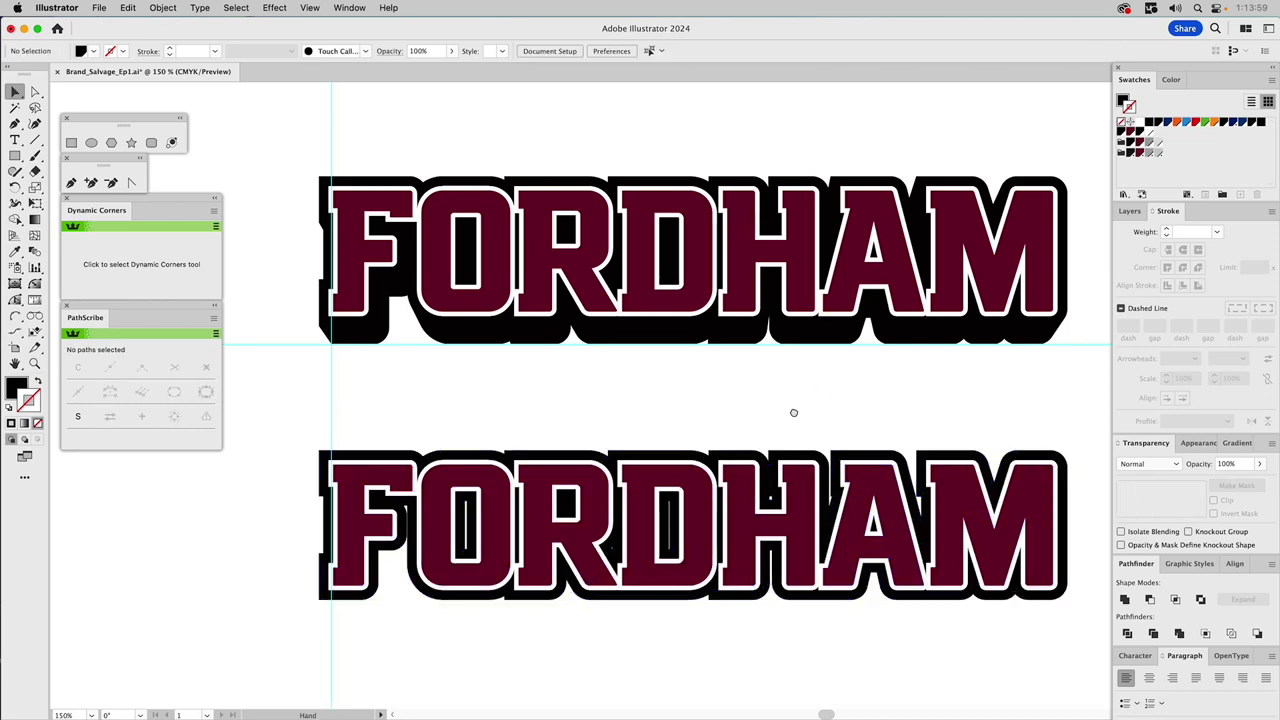
- Warp the whole lower wordmark with a horizontal Arch envelope distortion at 24% bend
{"action": "left_click_drag", "start_coordinate": [791, 411], "coordinate": [793, 231]}
{"action": "left_click_drag", "start_coordinate": [739, 309], "coordinate": [739, 375]}
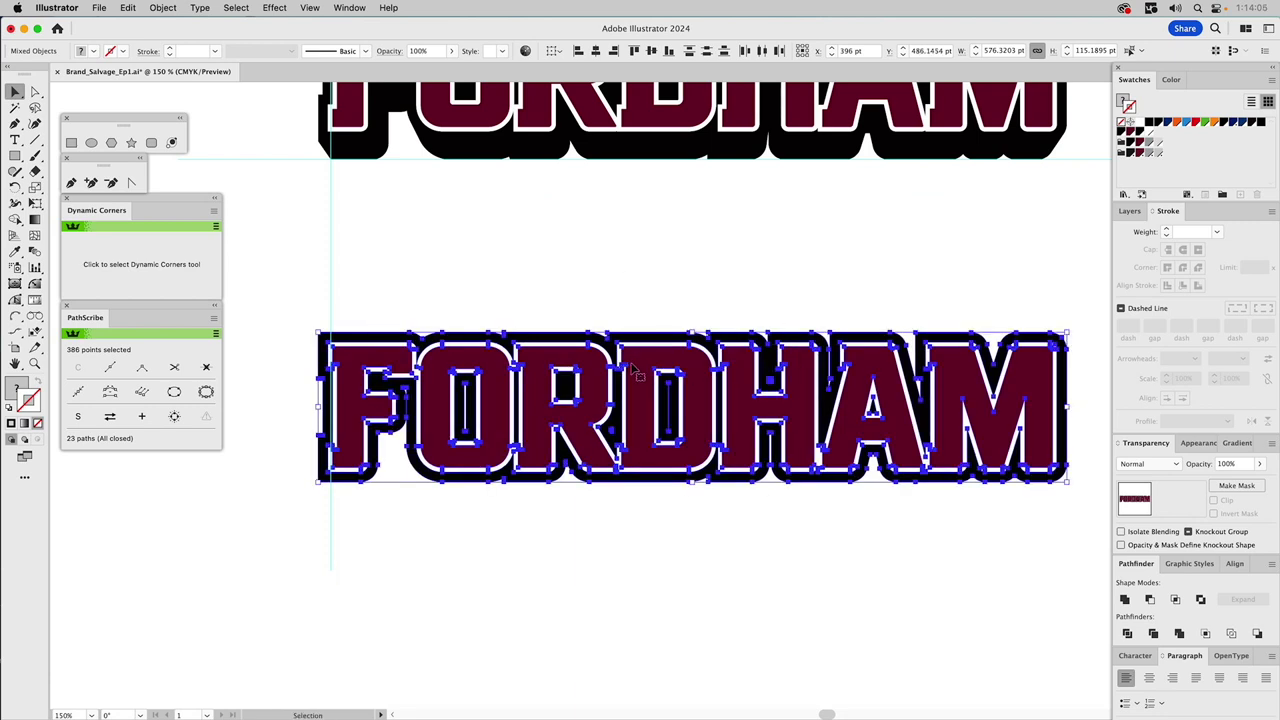
{"action": "left_click", "coordinate": [160, 8]}
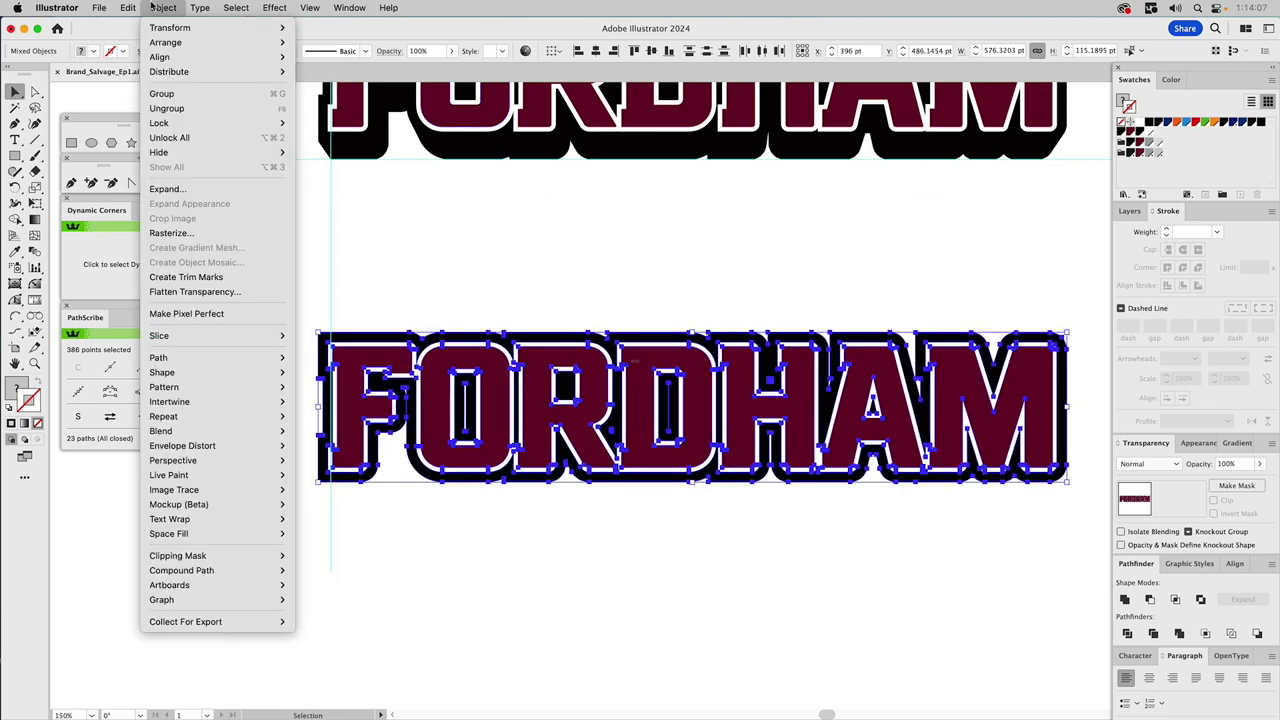
{"action": "mouse_move", "coordinate": [170, 446]}
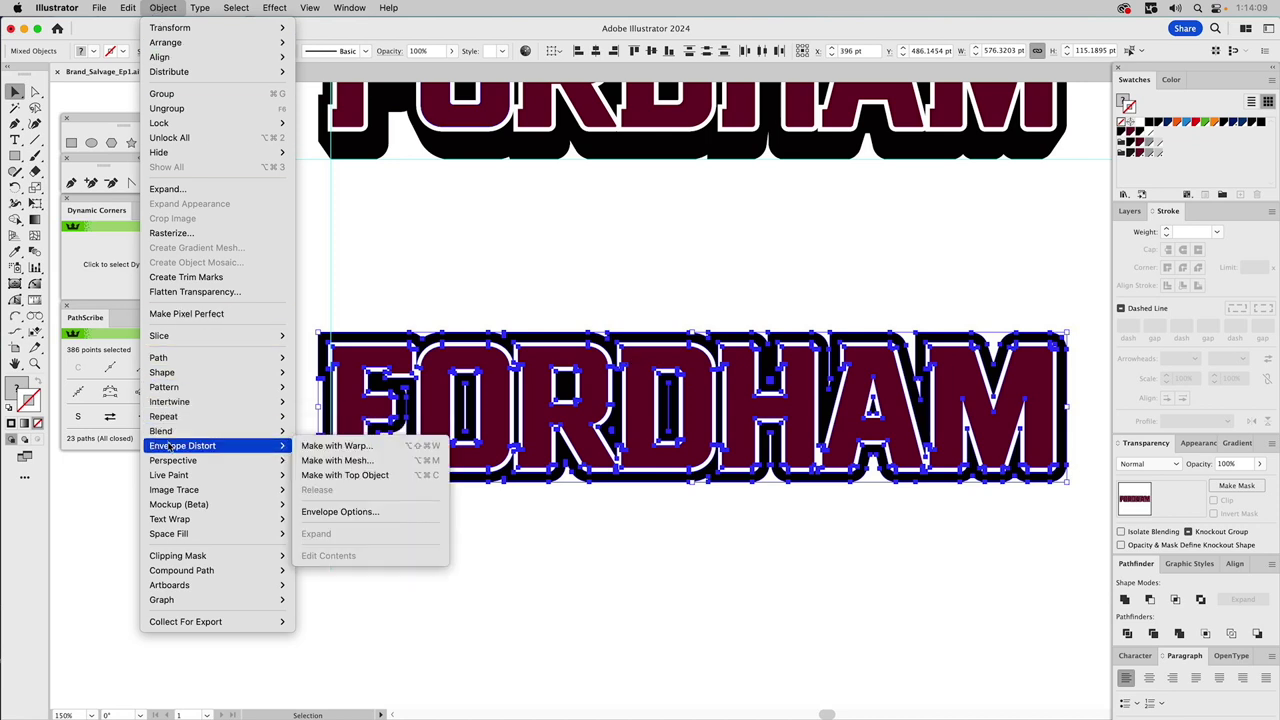
{"action": "left_click", "coordinate": [358, 447]}
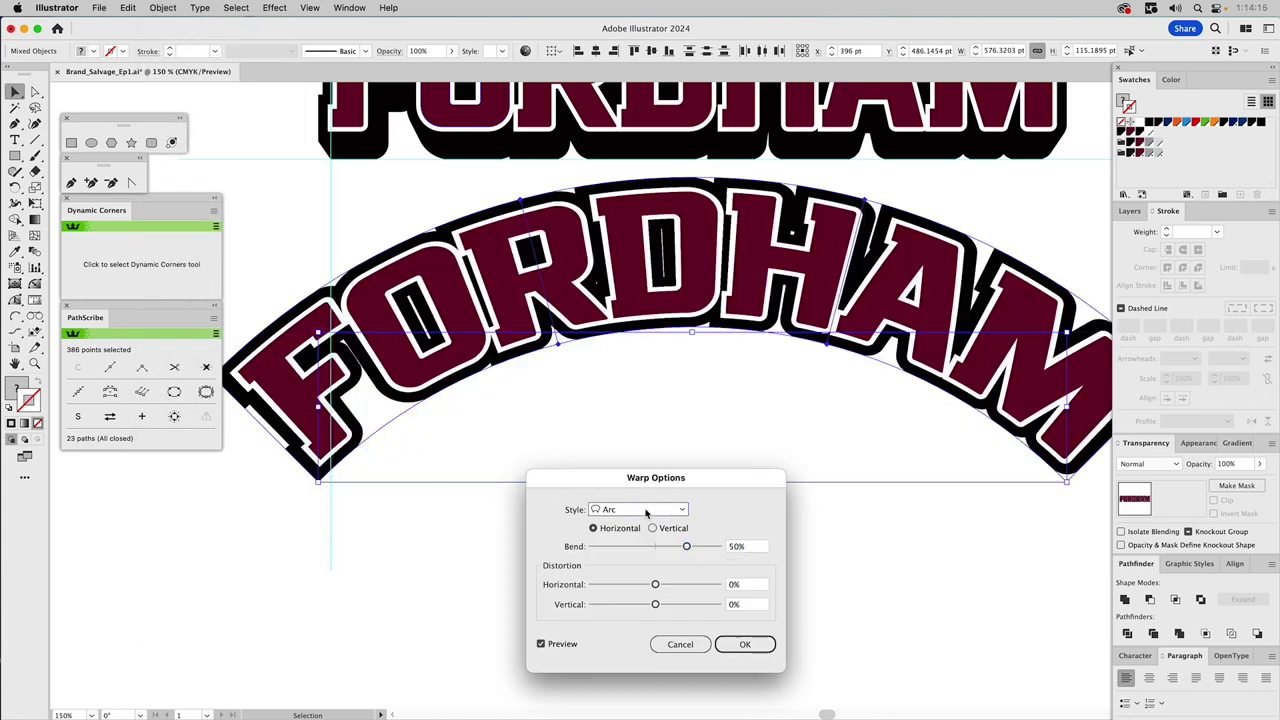
{"action": "left_click", "coordinate": [646, 512]}
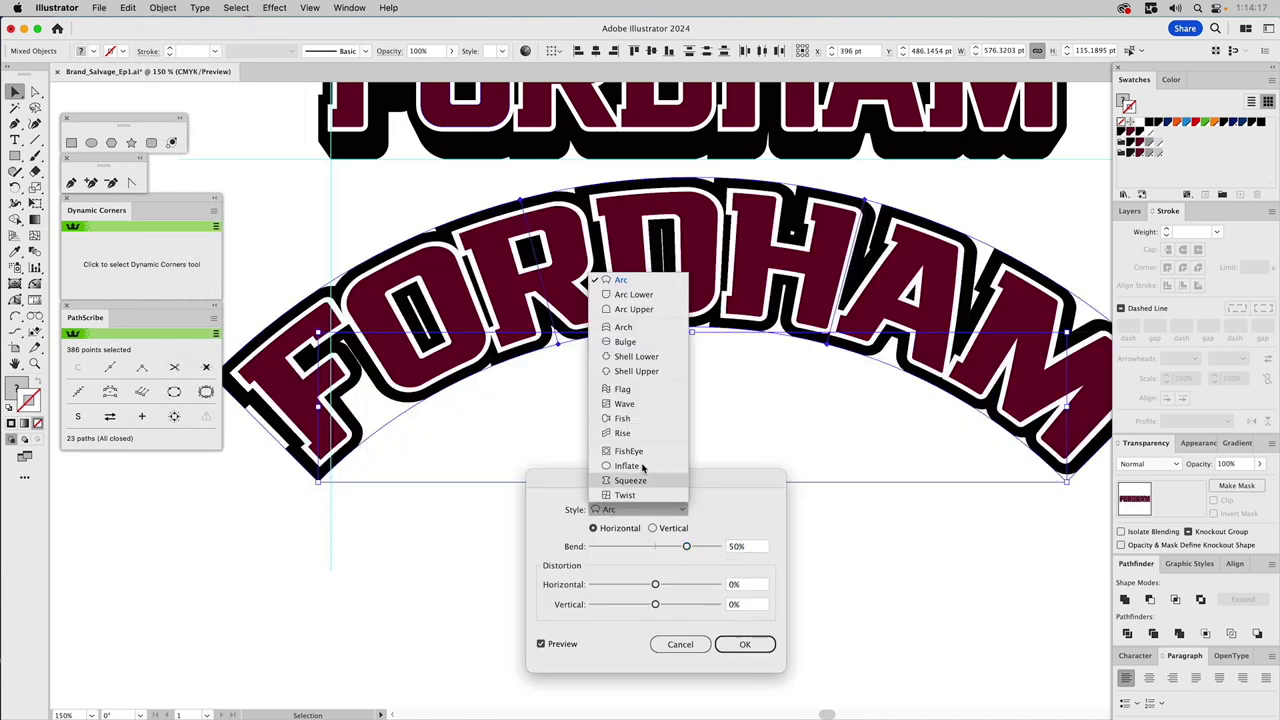
{"action": "left_click", "coordinate": [630, 327]}
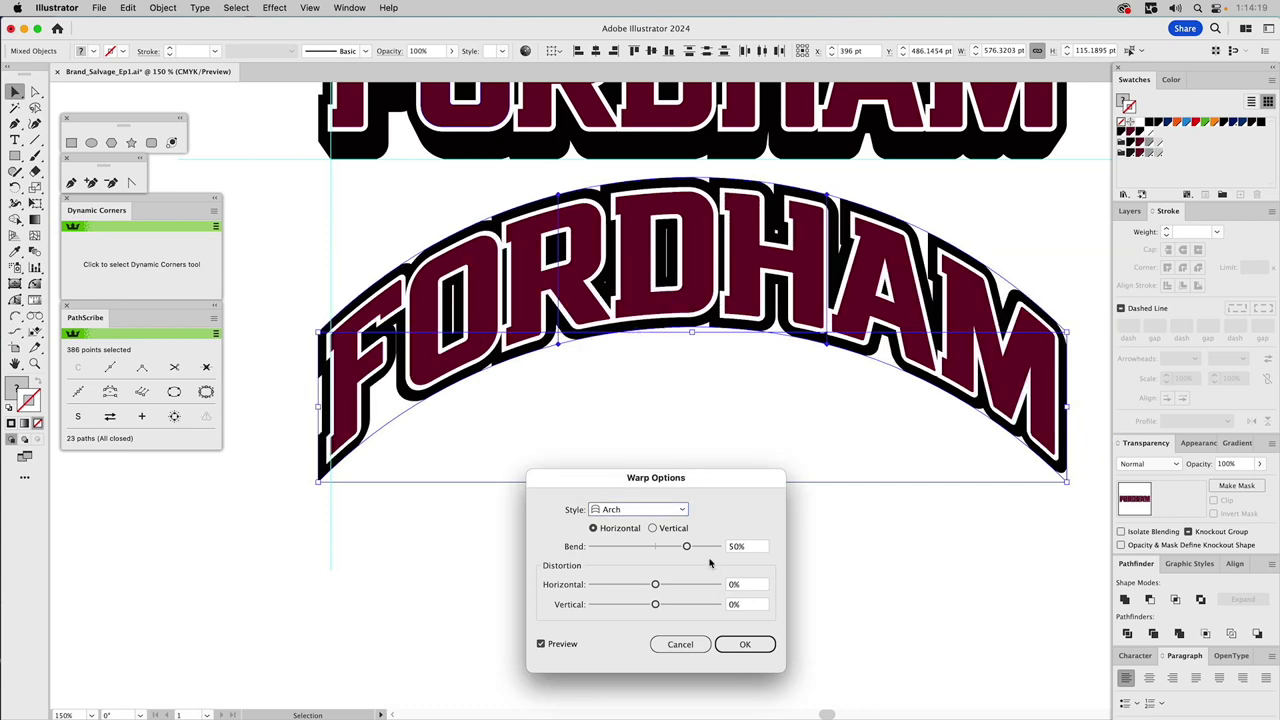
{"action": "left_click_drag", "start_coordinate": [686, 548], "coordinate": [669, 550]}
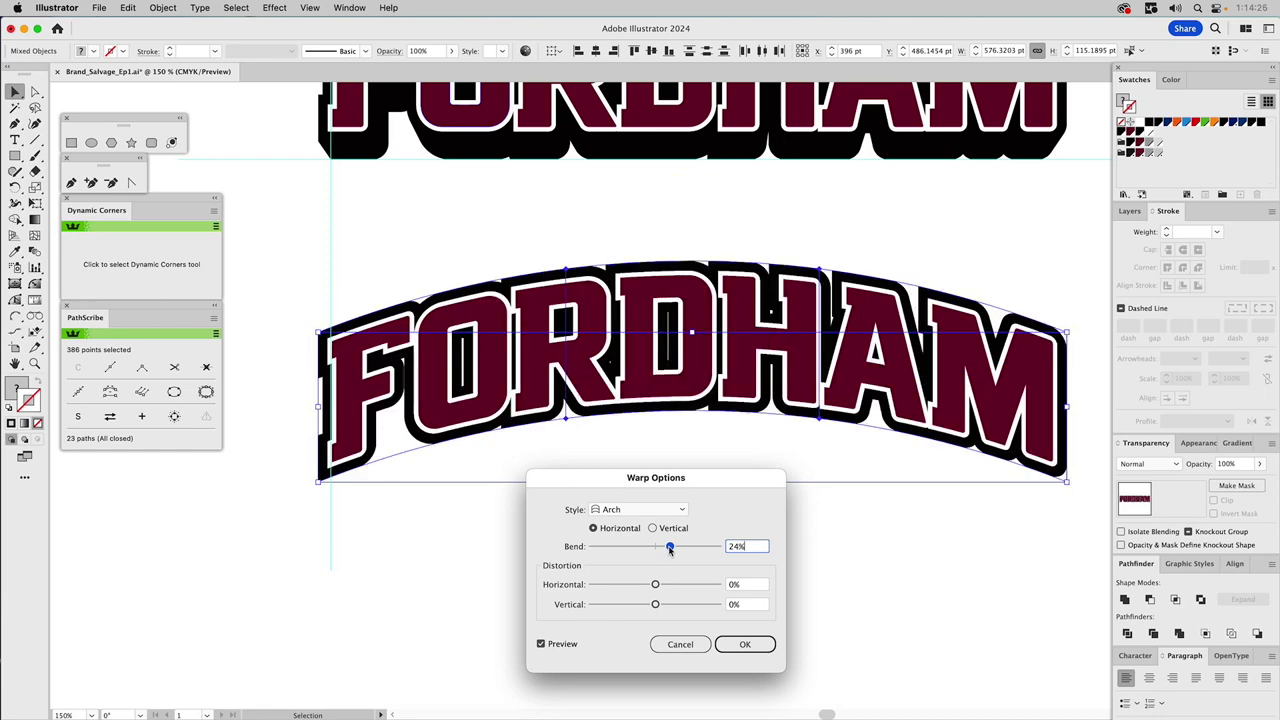
{"action": "left_click", "coordinate": [737, 643]}
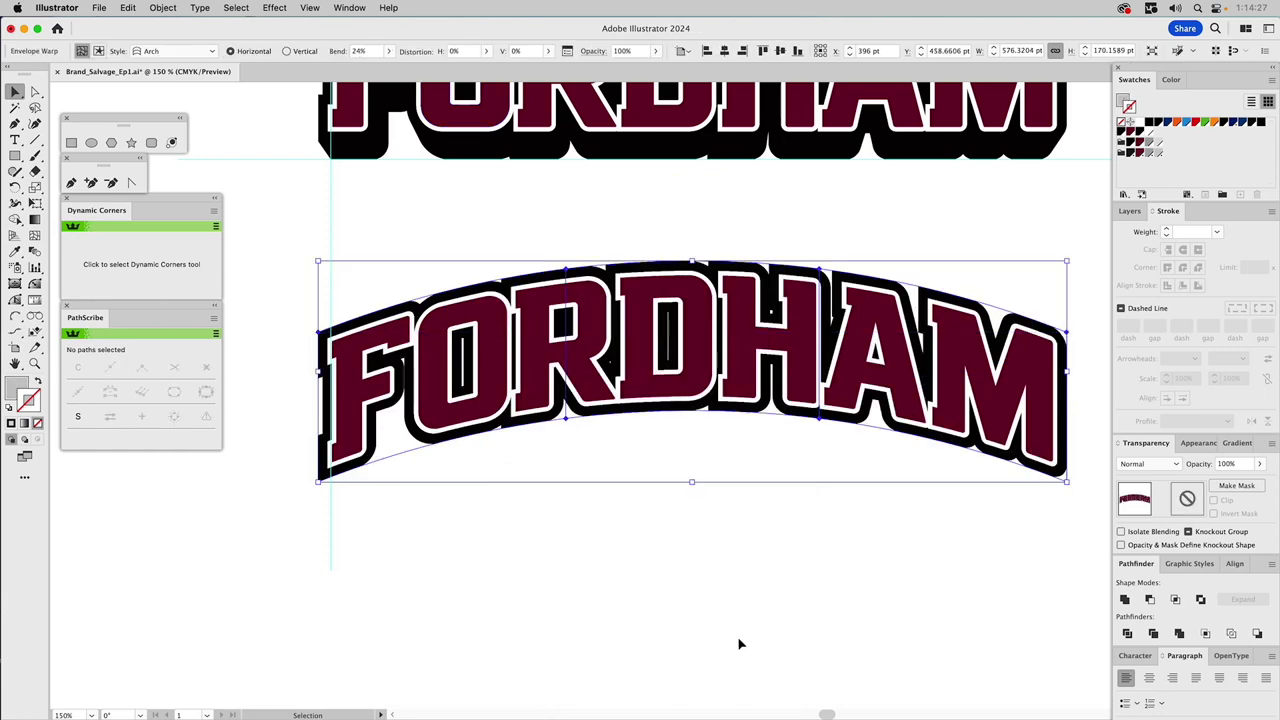
- Expand the arched envelope into editable paths and ungroup the artwork
{"action": "left_click", "coordinate": [163, 8]}
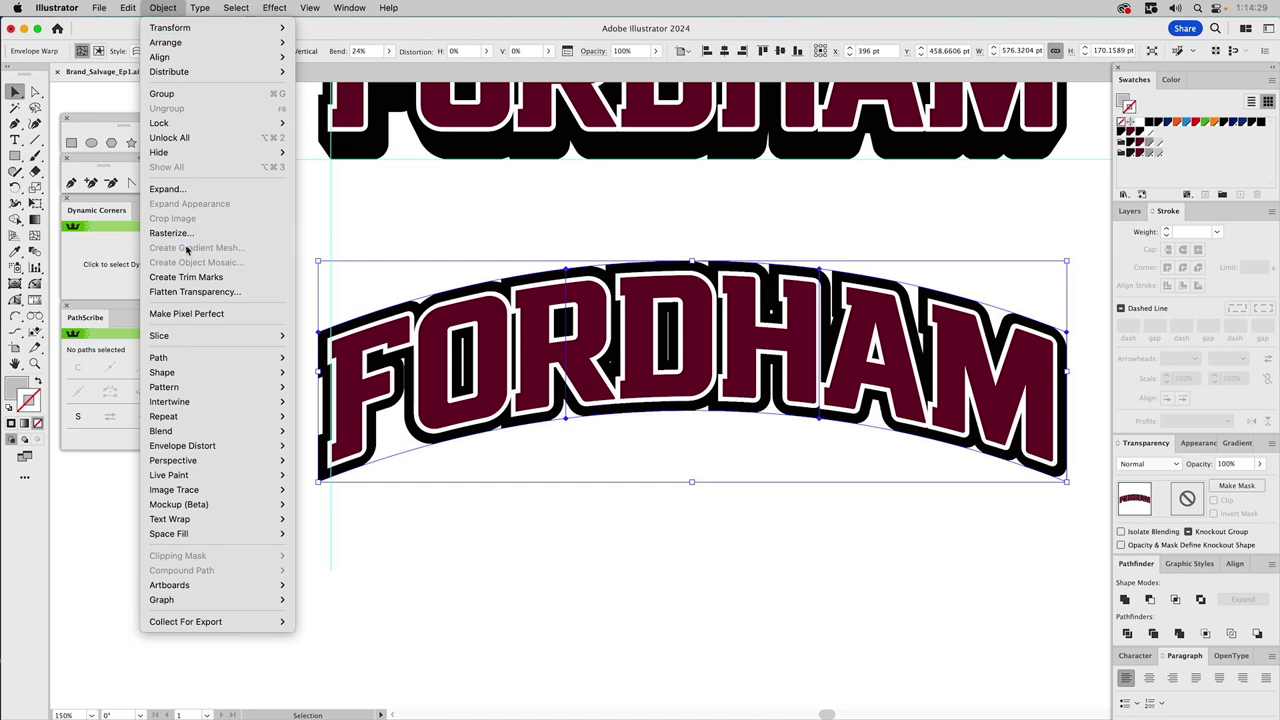
{"action": "left_click", "coordinate": [179, 190]}
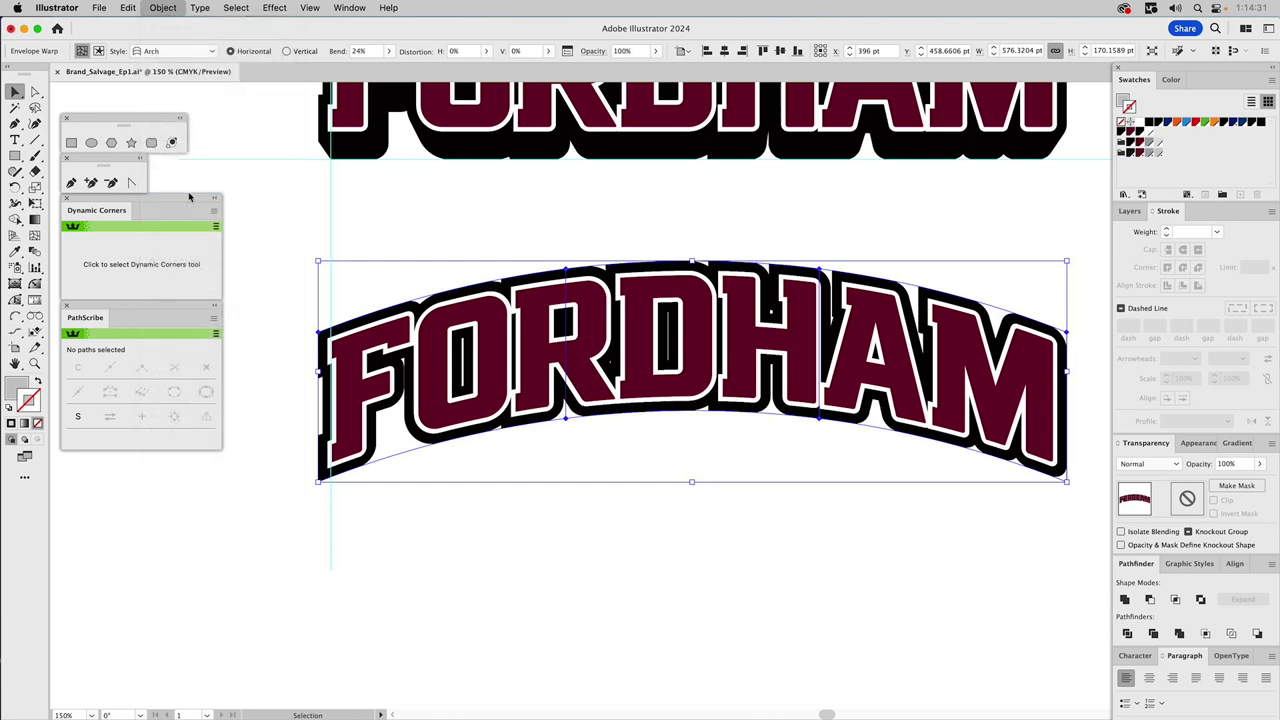
{"action": "left_click", "coordinate": [696, 450]}
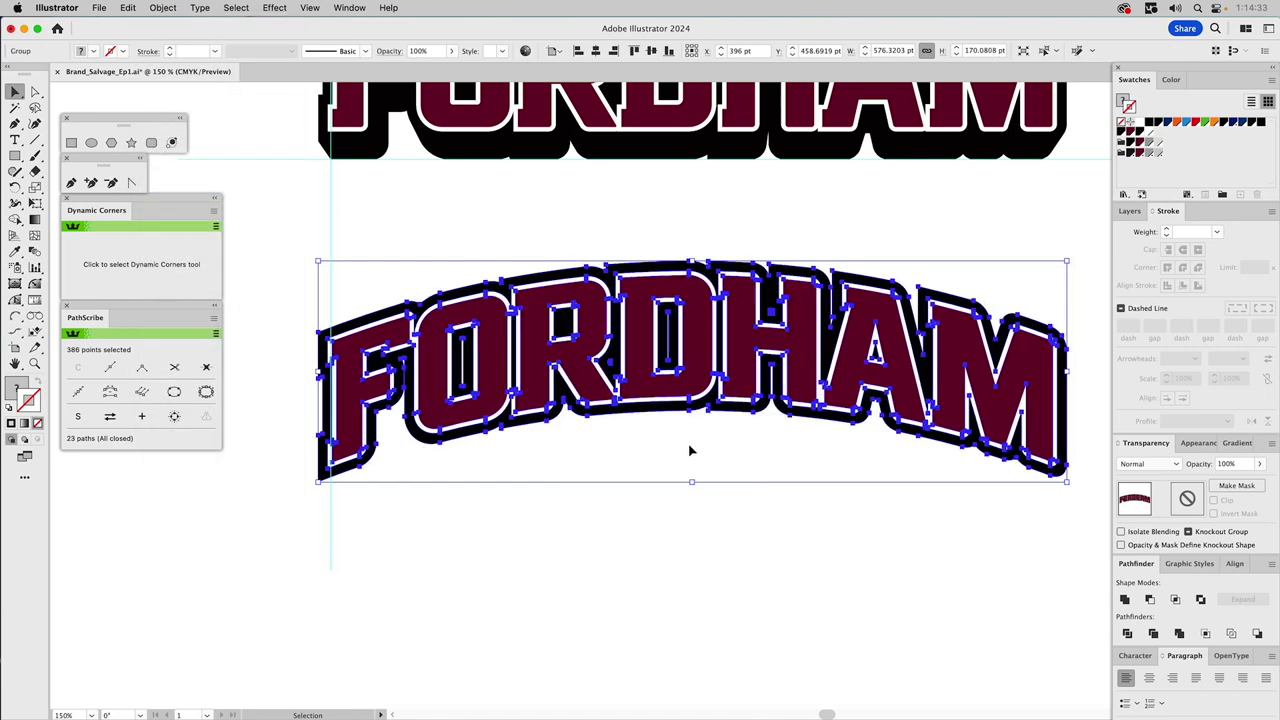
{"action": "left_click", "coordinate": [686, 451]}
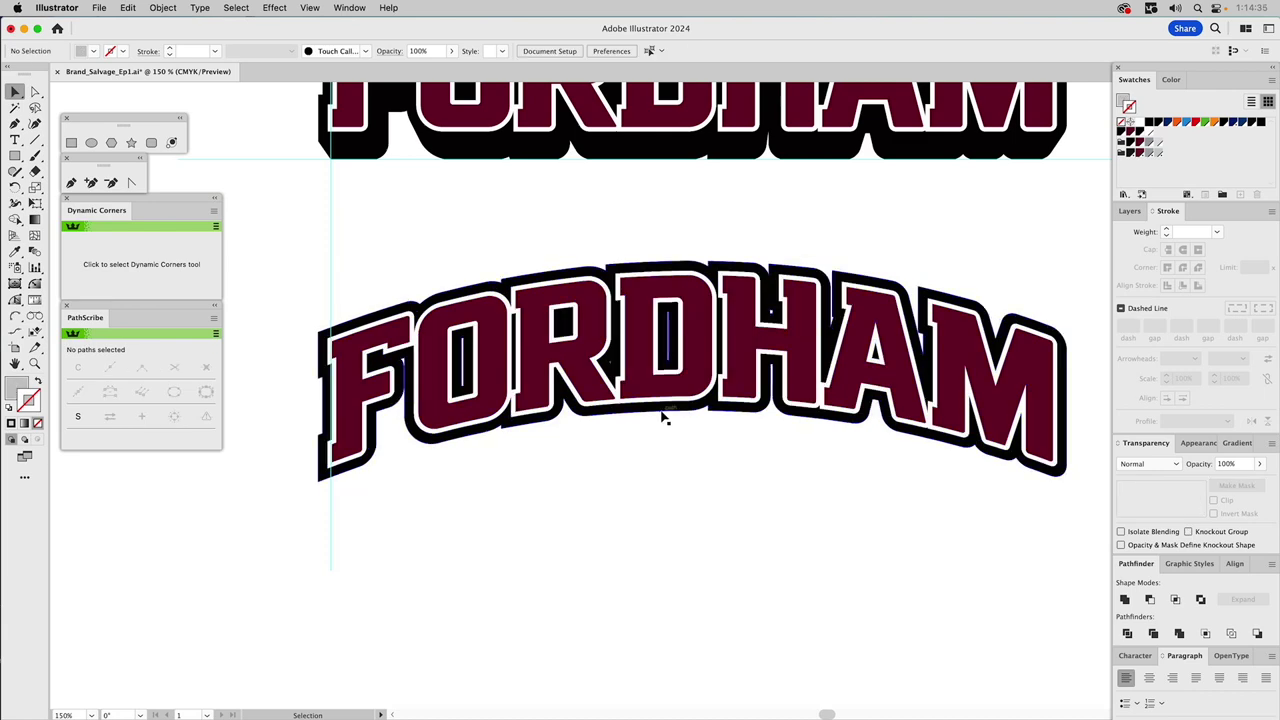
{"action": "left_click", "coordinate": [662, 418]}
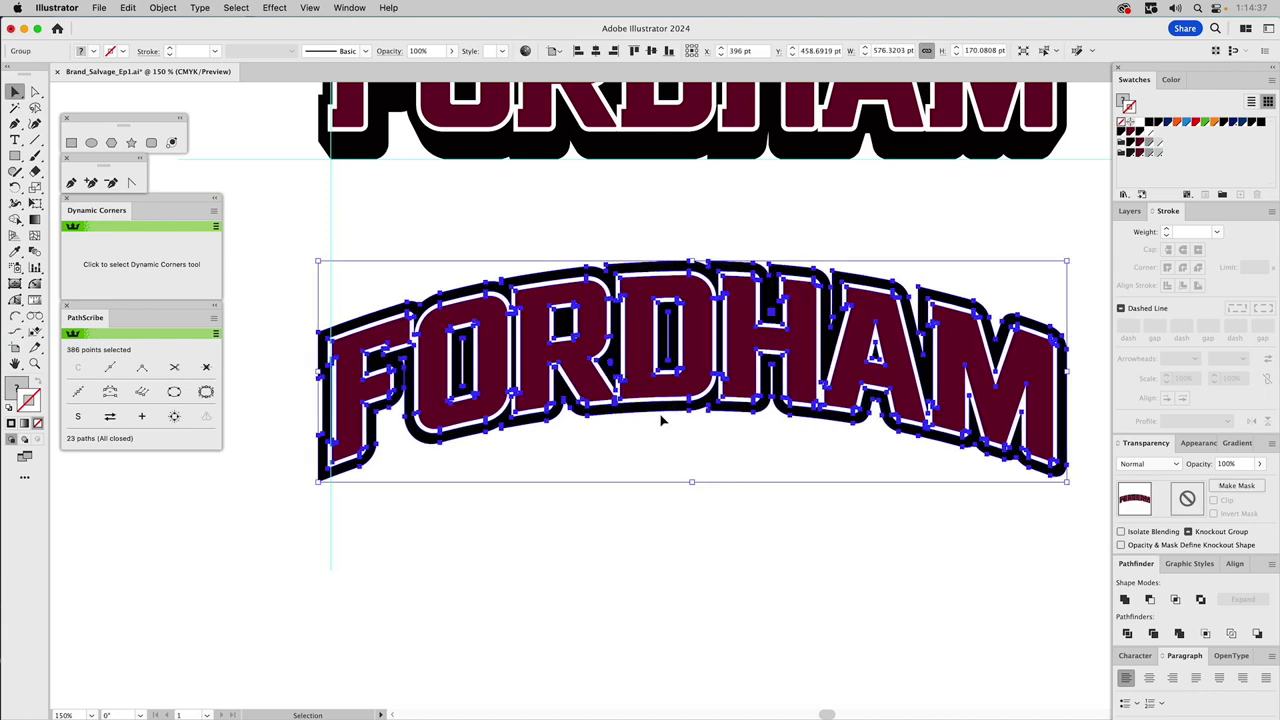
{"action": "key", "text": "shift+super+g"}
{"action": "left_click", "coordinate": [631, 441]}
- Duplicate the arched black outline in front of all artwork and shrink the duplicate about its centre to about 549 by 162 pt
{"action": "left_click", "coordinate": [637, 417]}
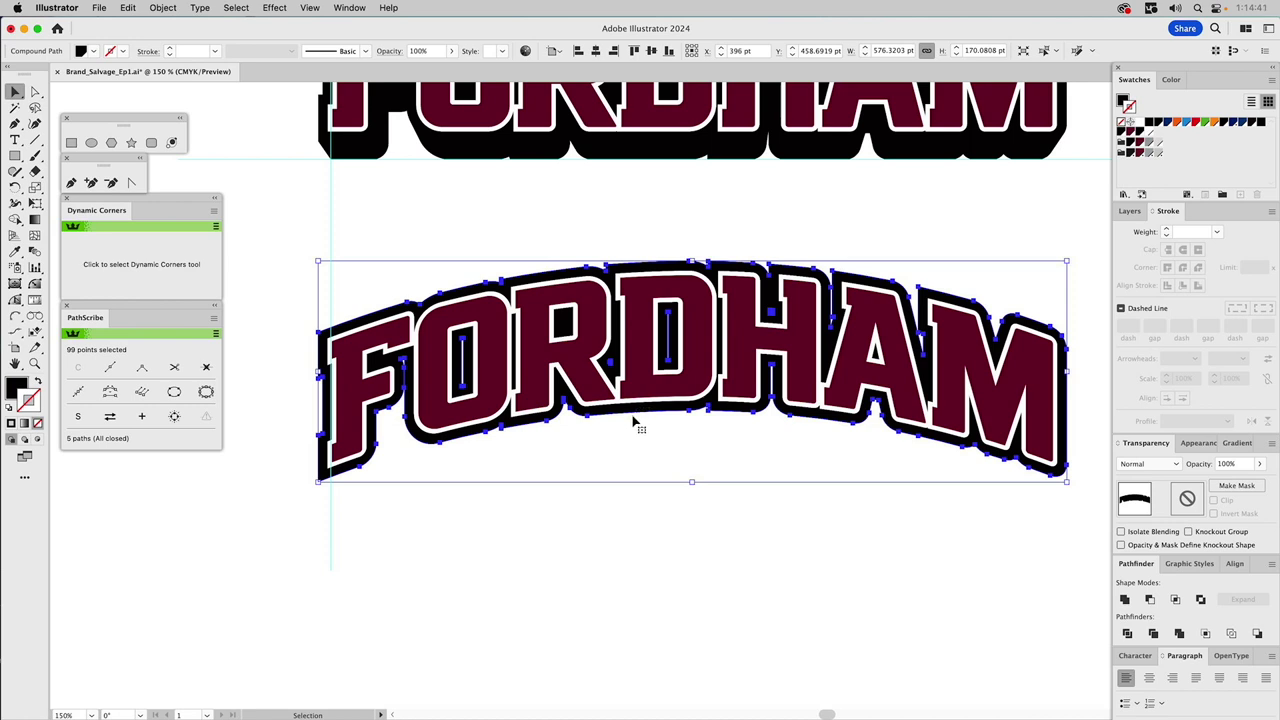
{"action": "key", "text": "shift+super+bracketright"}
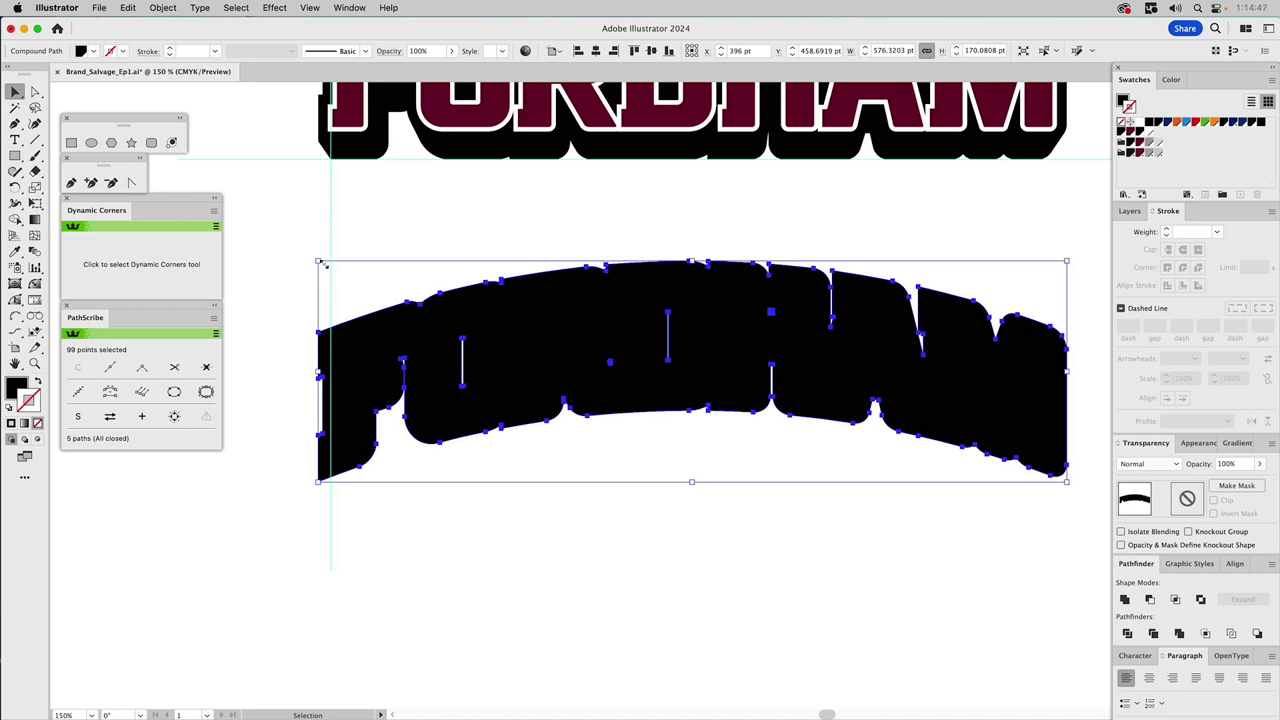
{"action": "left_click_drag", "start_coordinate": [320, 262], "coordinate": [330, 266]}
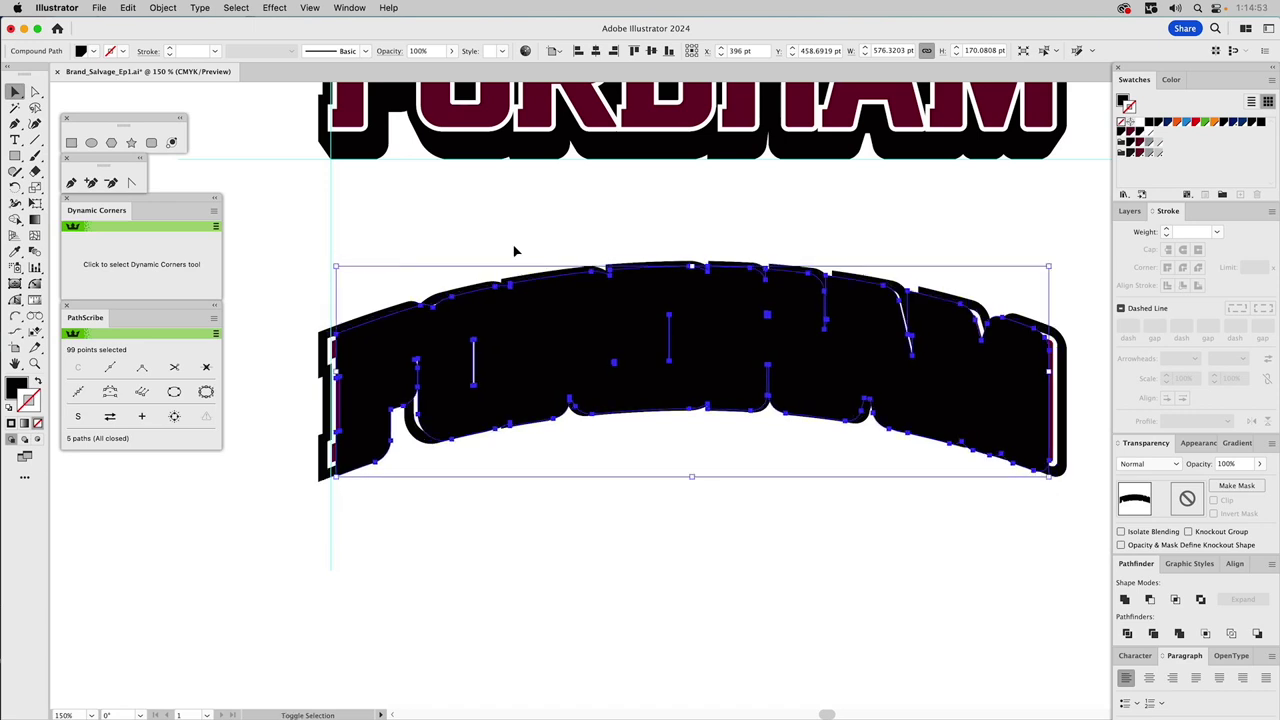
- Give the smaller arched outline no fill and a 1 pt blue stroke, and move it straight down about 13 pt
{"action": "left_click", "coordinate": [1124, 104]}
{"action": "left_click", "coordinate": [1121, 122]}
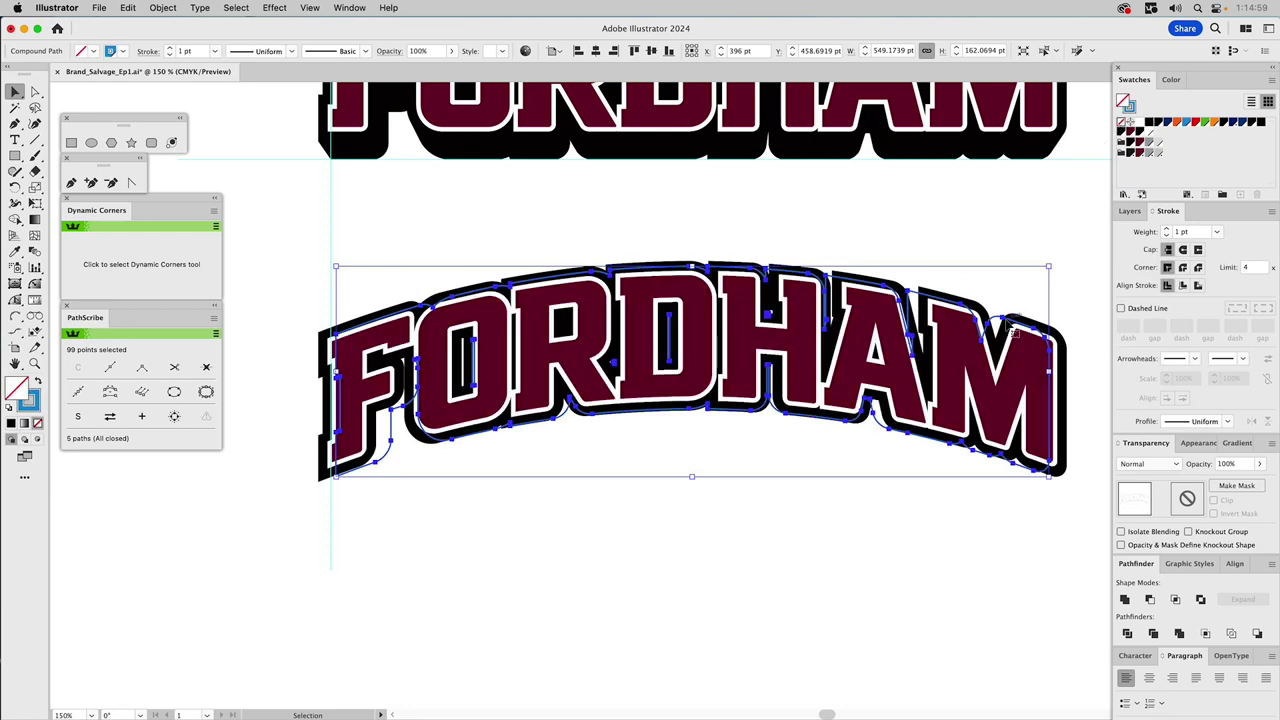
{"action": "left_click_drag", "start_coordinate": [1002, 320], "coordinate": [998, 344]}
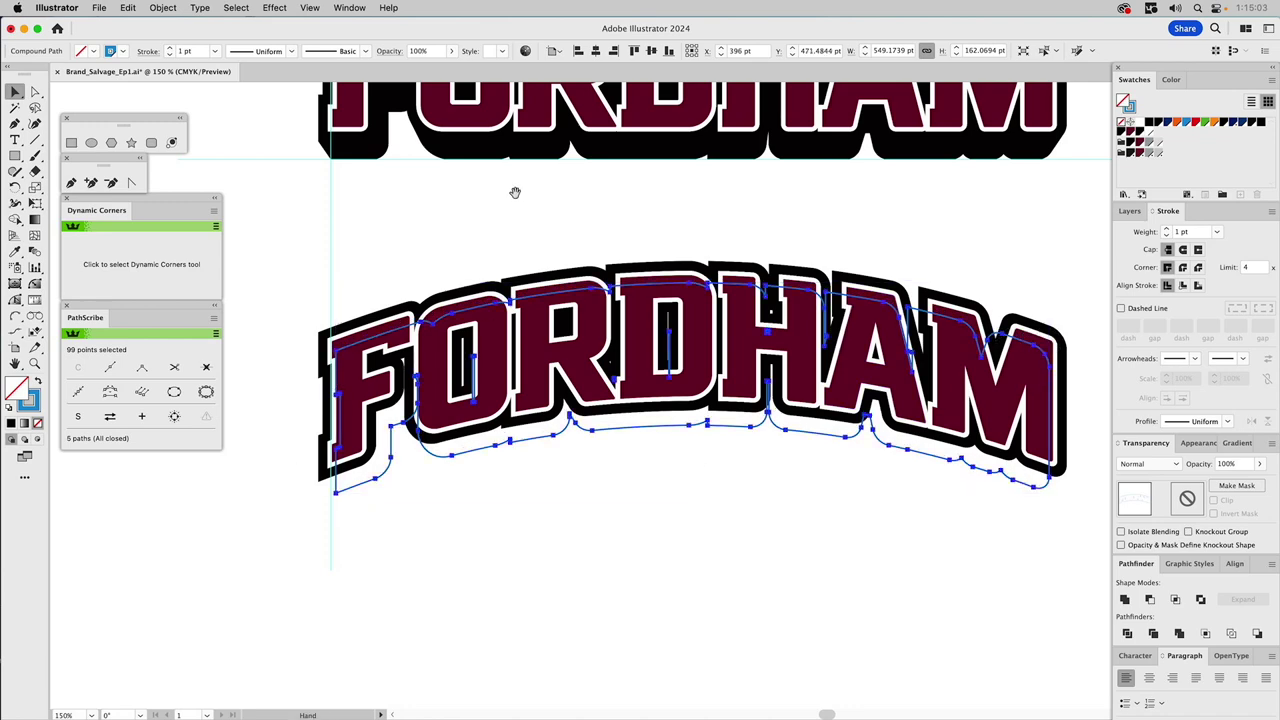
{"action": "left_click_drag", "start_coordinate": [514, 191], "coordinate": [486, 372]}
{"action": "left_click_drag", "start_coordinate": [689, 411], "coordinate": [694, 374]}
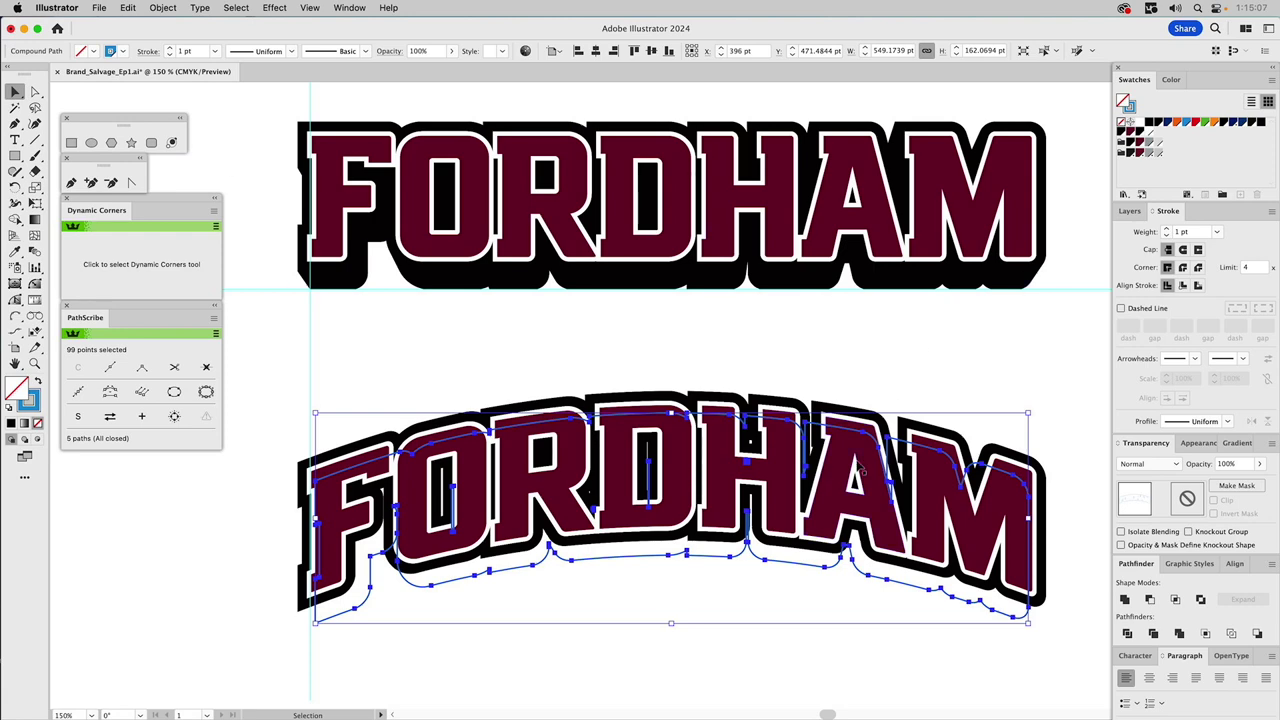
{"action": "left_click_drag", "start_coordinate": [860, 470], "coordinate": [846, 363]}
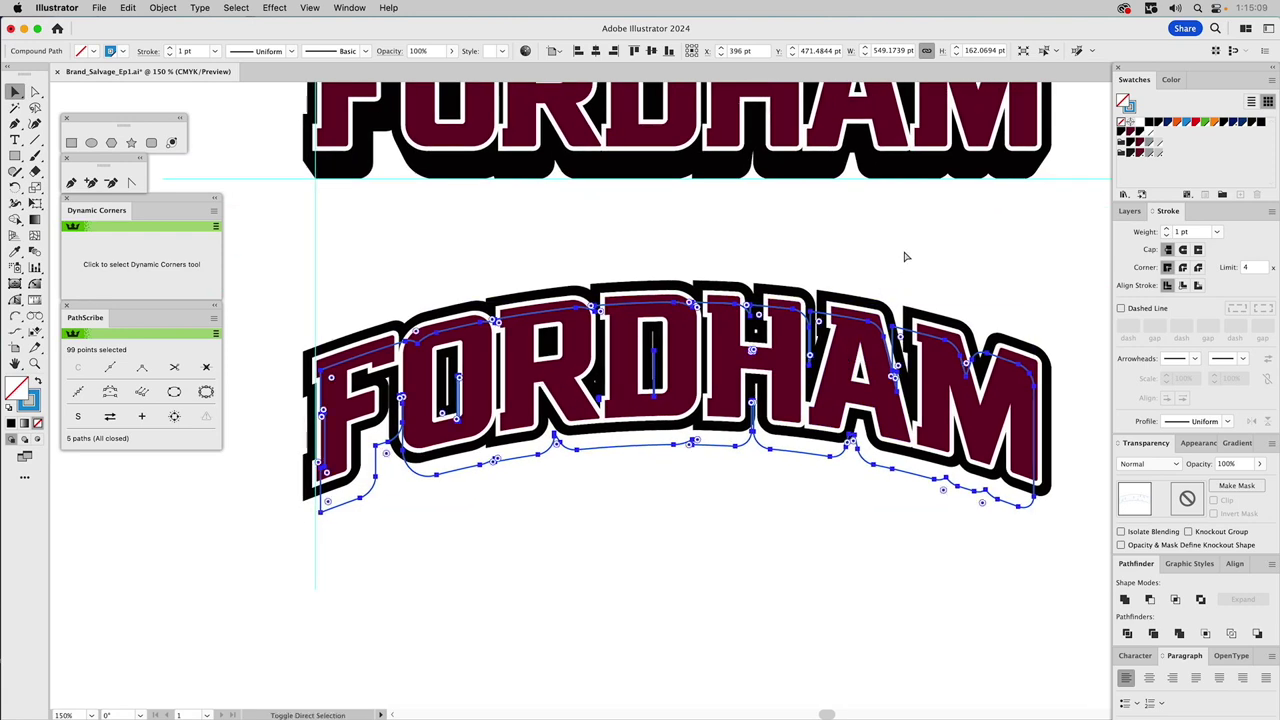
- Hide the layer starting with "Distorting" and show the "Final Com..." layer containing the arched wordmark and ram head
{"action": "scroll", "coordinate": [906, 254], "scroll_direction": "down", "scroll_amount": 3}
{"action": "left_click", "coordinate": [905, 430]}
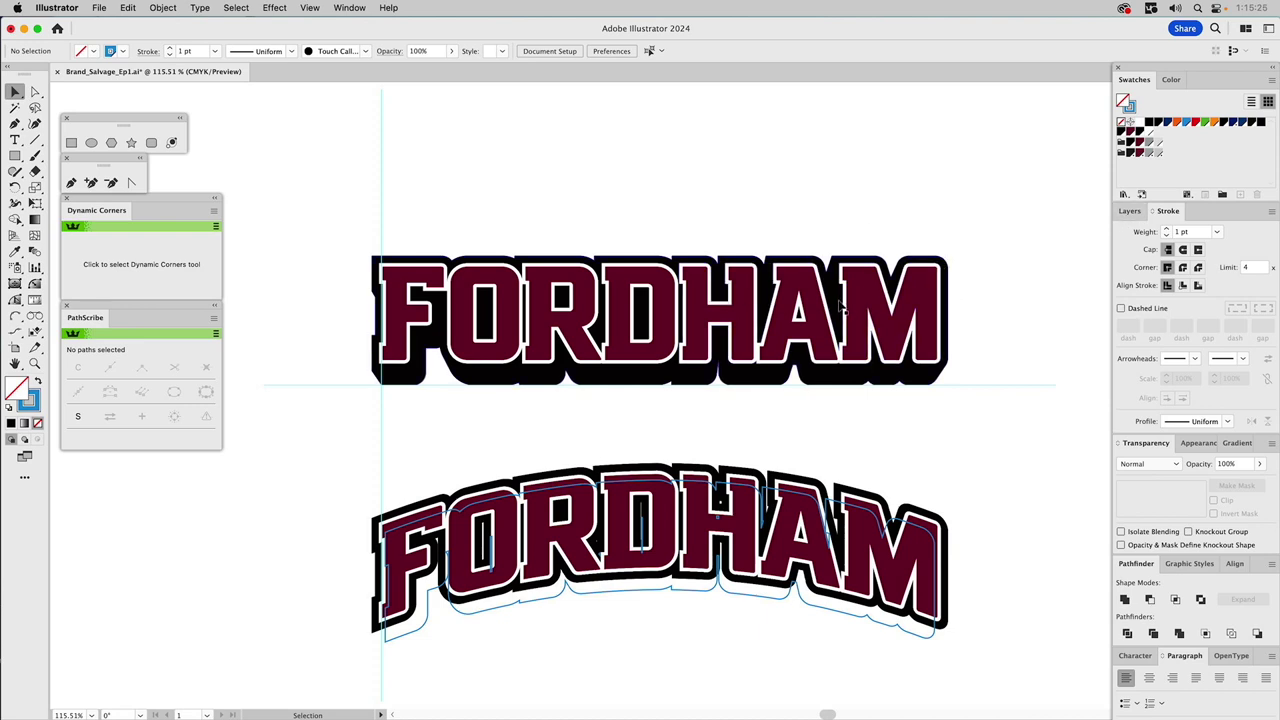
{"action": "left_click", "coordinate": [1128, 212]}
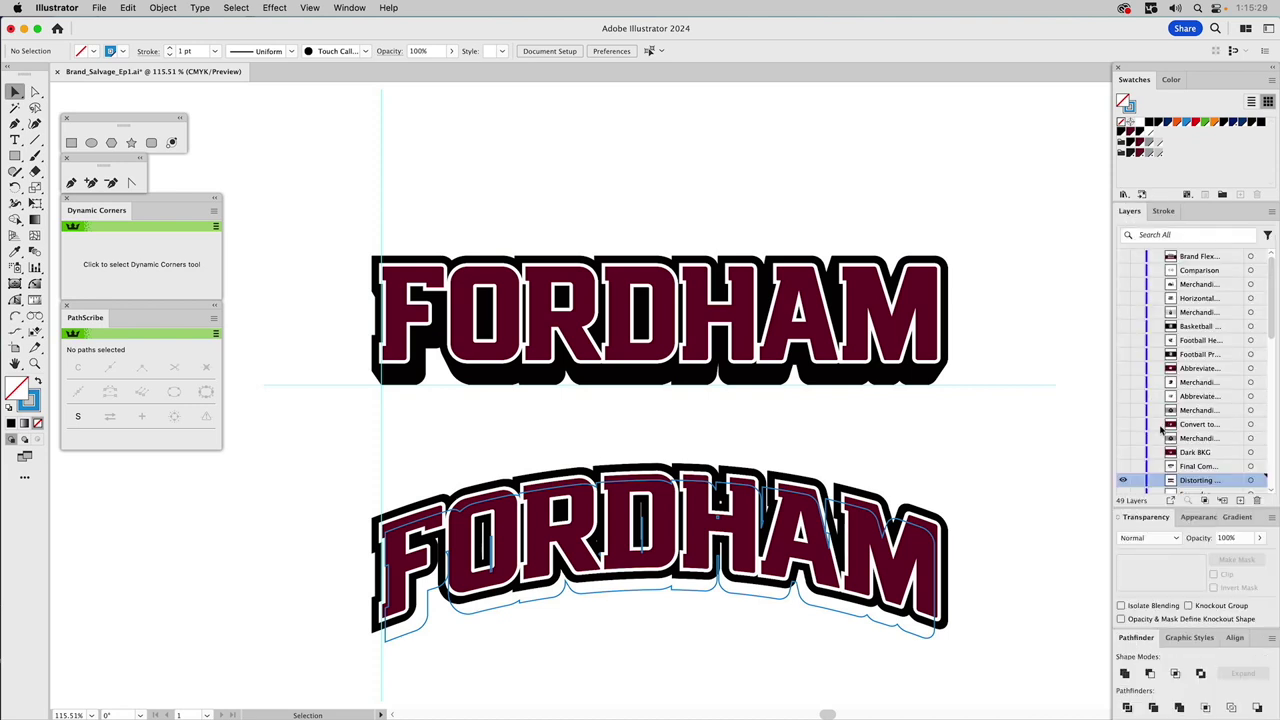
{"action": "scroll", "coordinate": [1131, 467], "scroll_direction": "down", "scroll_amount": 1}
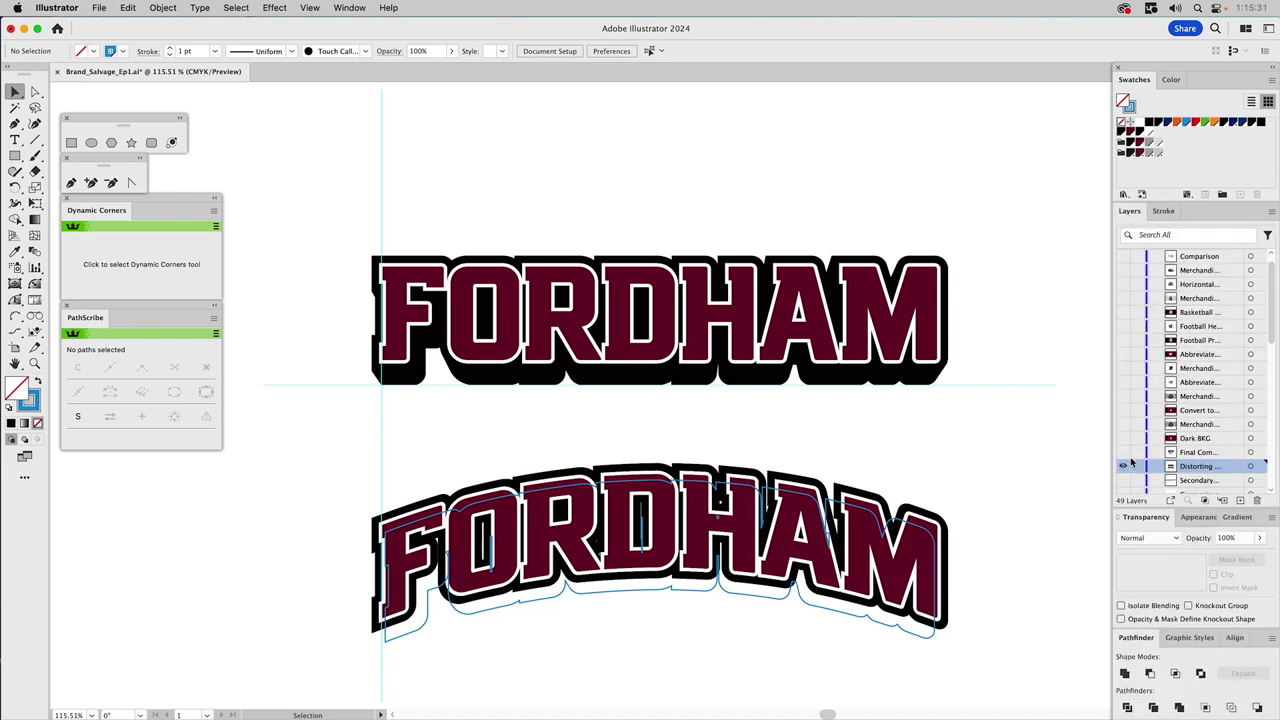
{"action": "left_click", "coordinate": [1122, 452]}
{"action": "left_click", "coordinate": [1122, 466]}
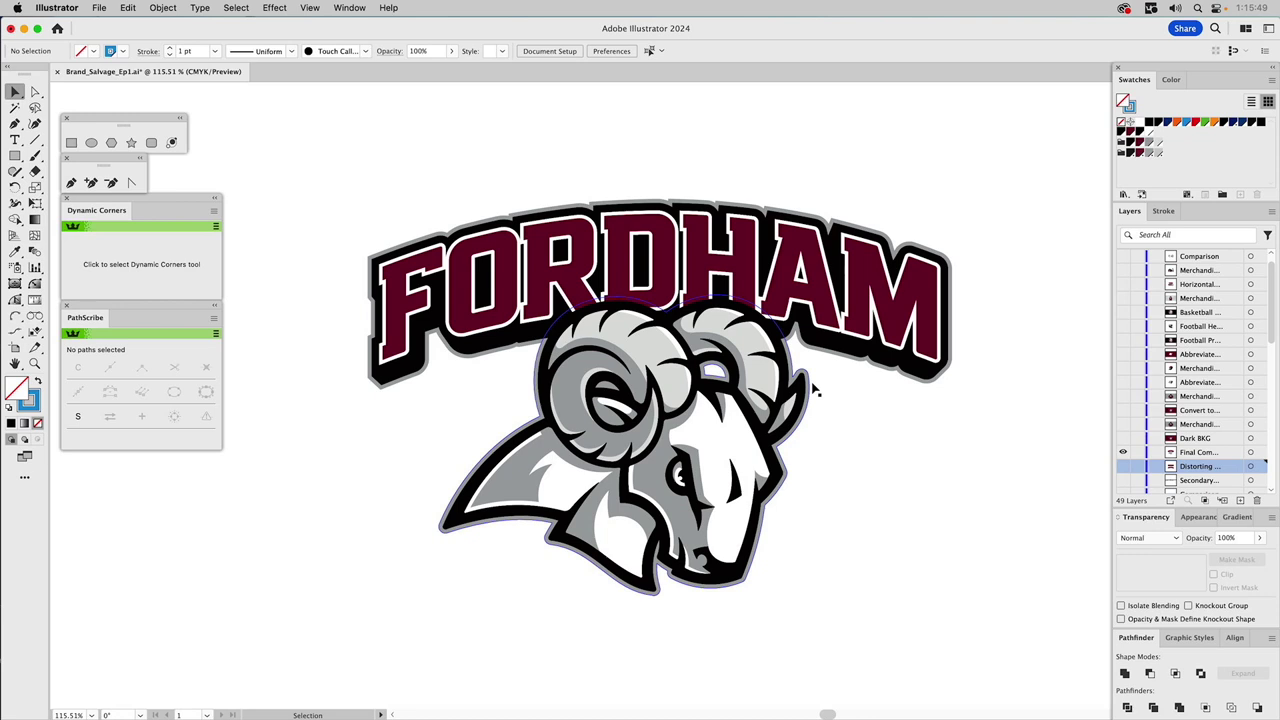
- Give the ram head's grey outer outline a matching grey stroke 4 pt wide
{"action": "left_click", "coordinate": [814, 390]}
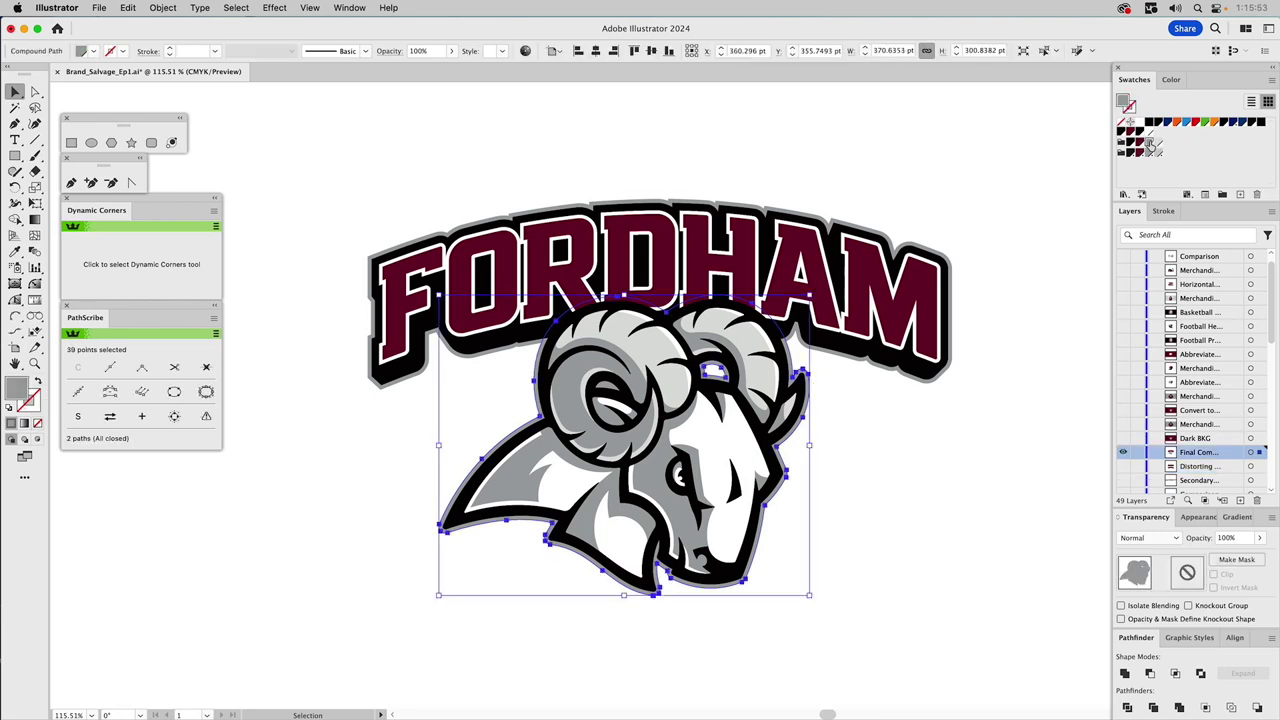
{"action": "left_click", "coordinate": [1131, 106]}
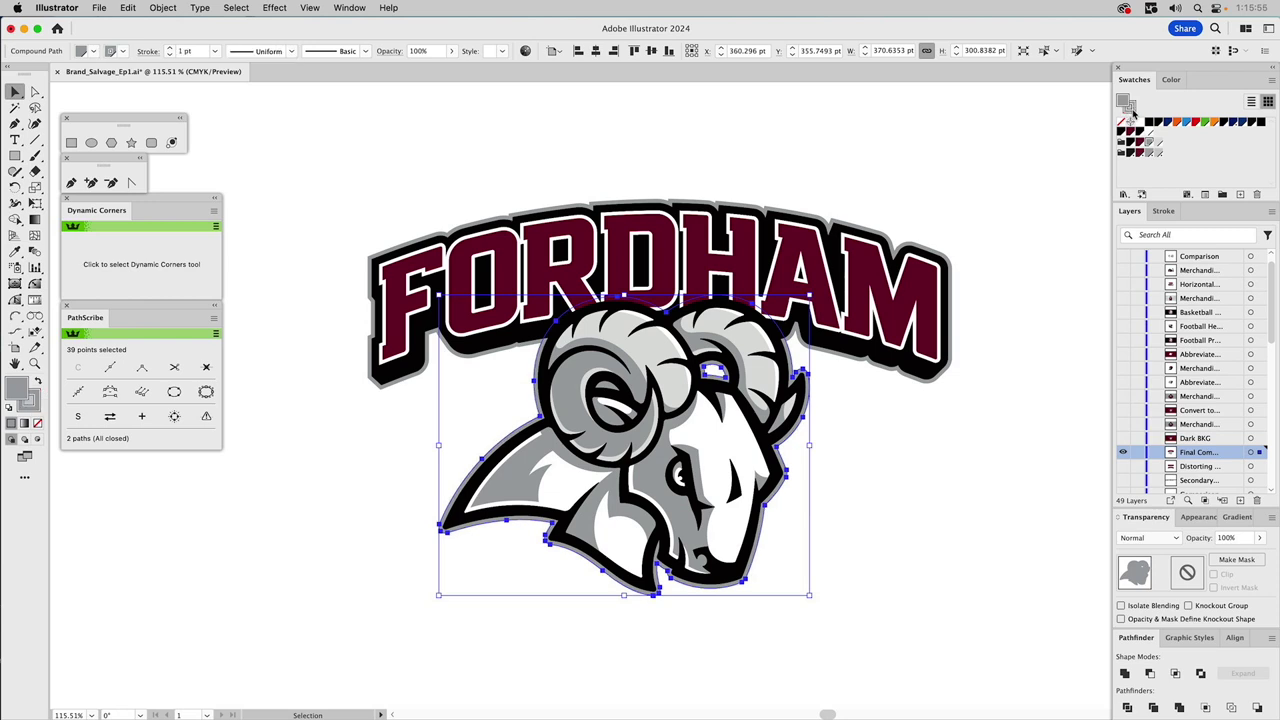
{"action": "left_click", "coordinate": [1163, 210]}
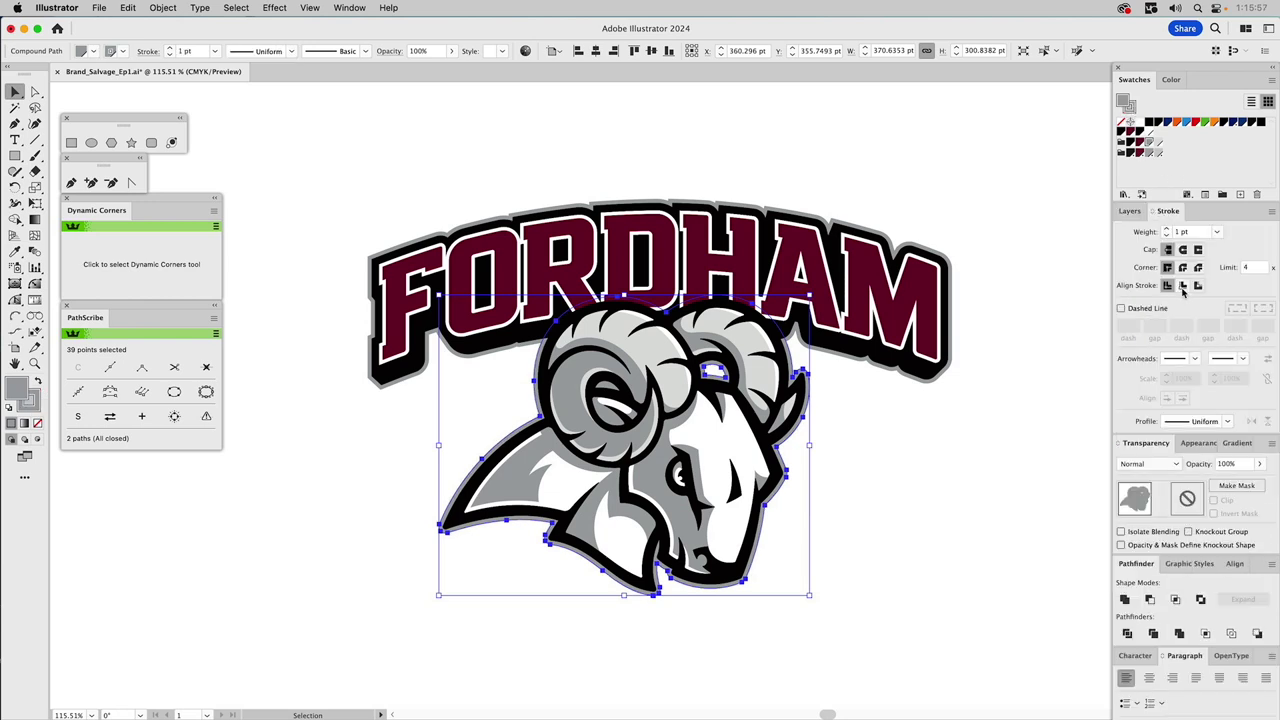
{"action": "left_click", "coordinate": [1166, 229]}
{"action": "left_click", "coordinate": [1166, 229]}
{"action": "left_click", "coordinate": [1166, 229]}
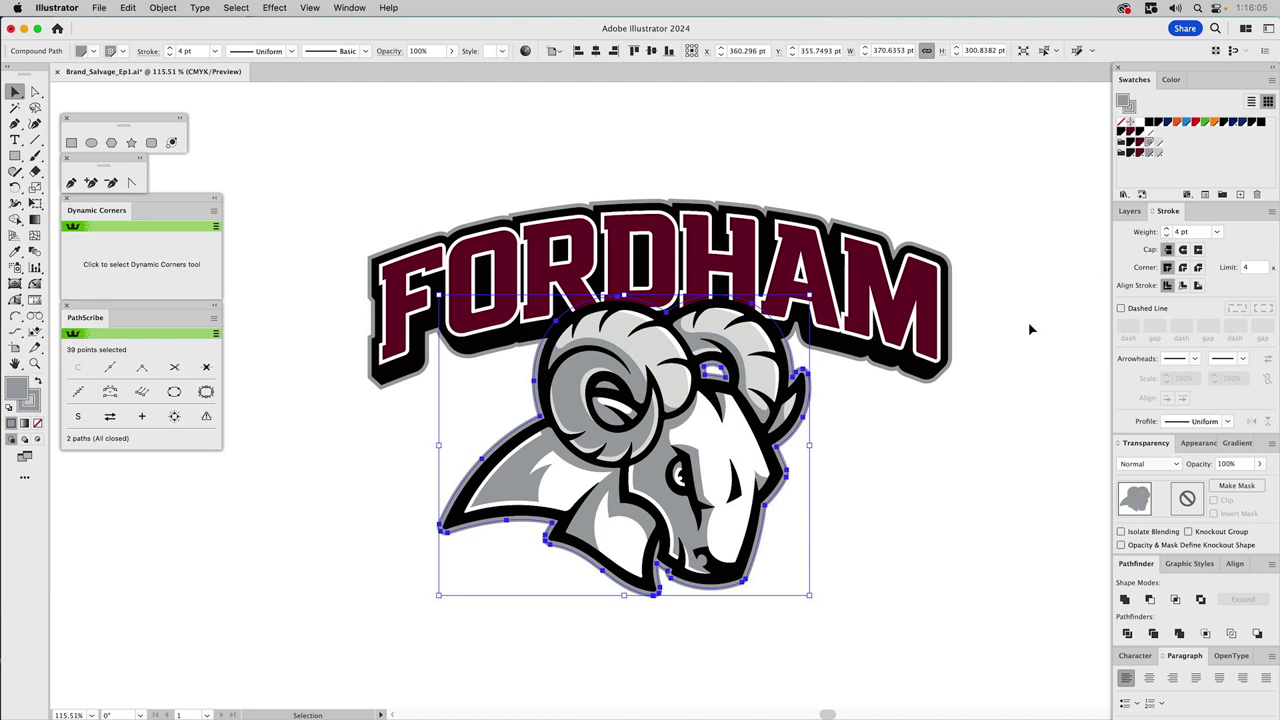
- Copy the ram outline's grey fill and 4 pt stroke onto the wordmark's grey outer outline with the Eyedropper
{"action": "left_click", "coordinate": [948, 410]}
{"action": "left_click", "coordinate": [954, 311]}
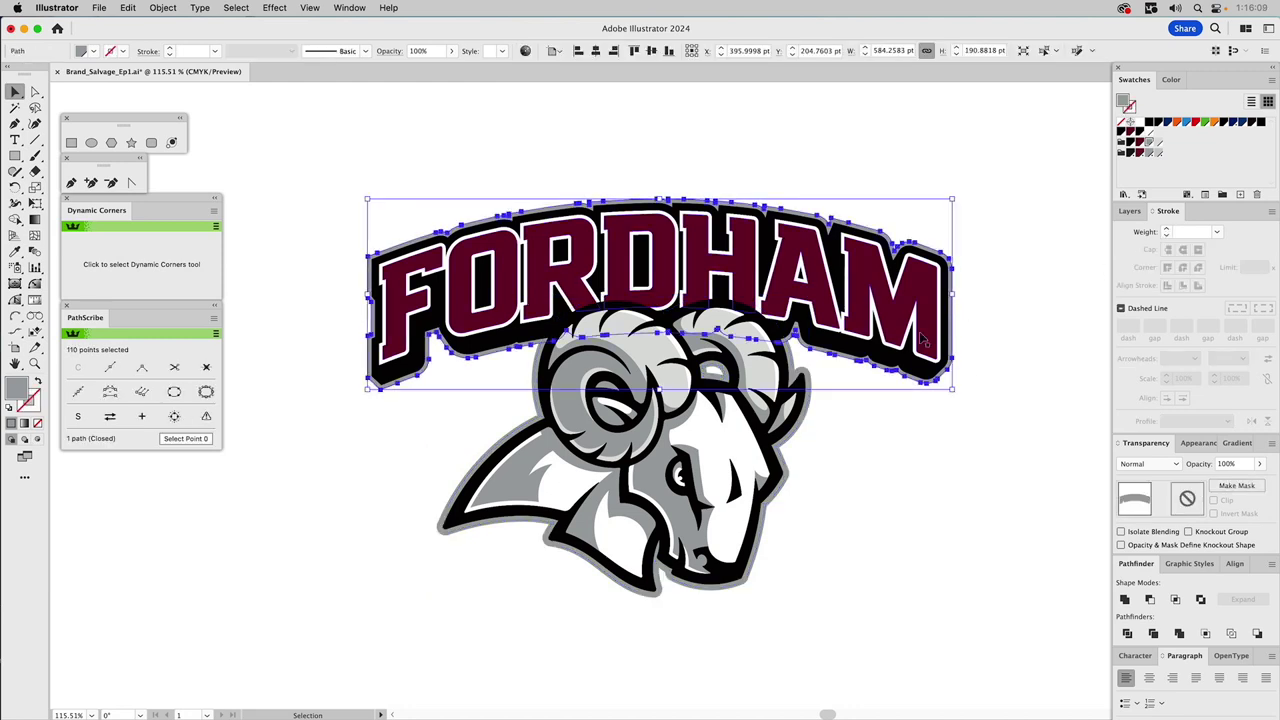
{"action": "key", "text": "i"}
{"action": "left_click", "coordinate": [812, 370]}
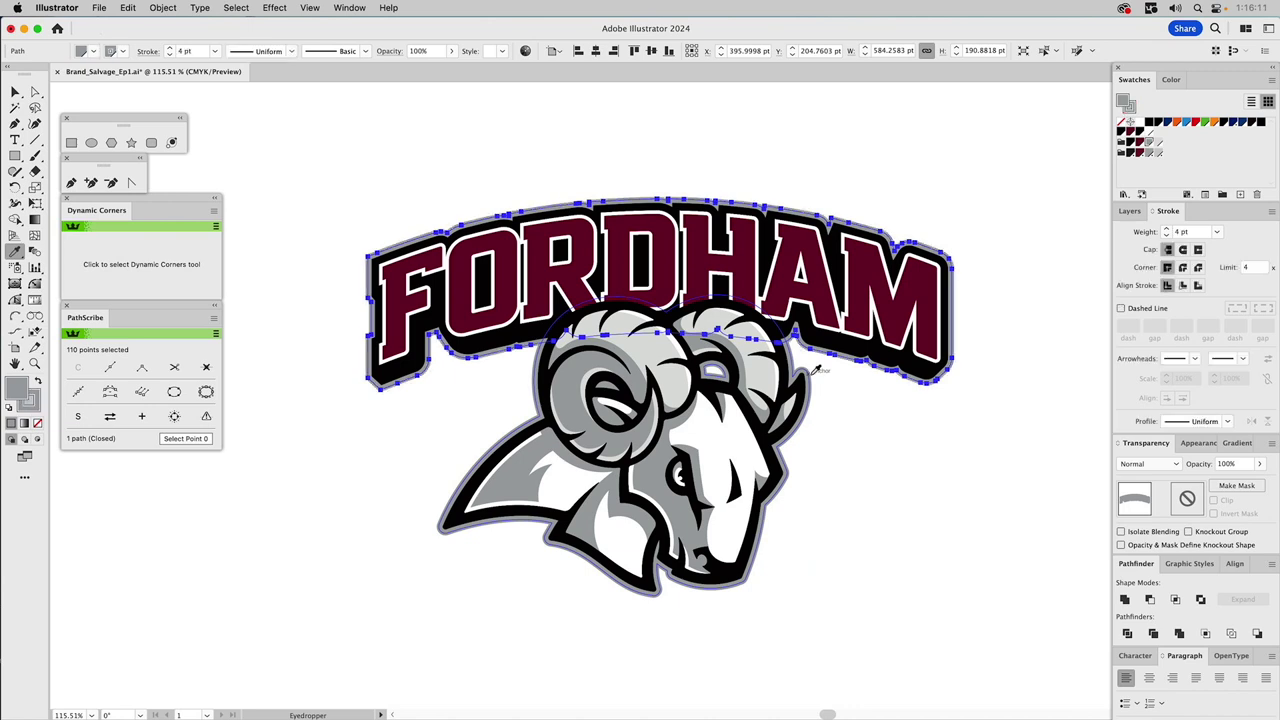
{"action": "key", "text": "super+shift+a"}
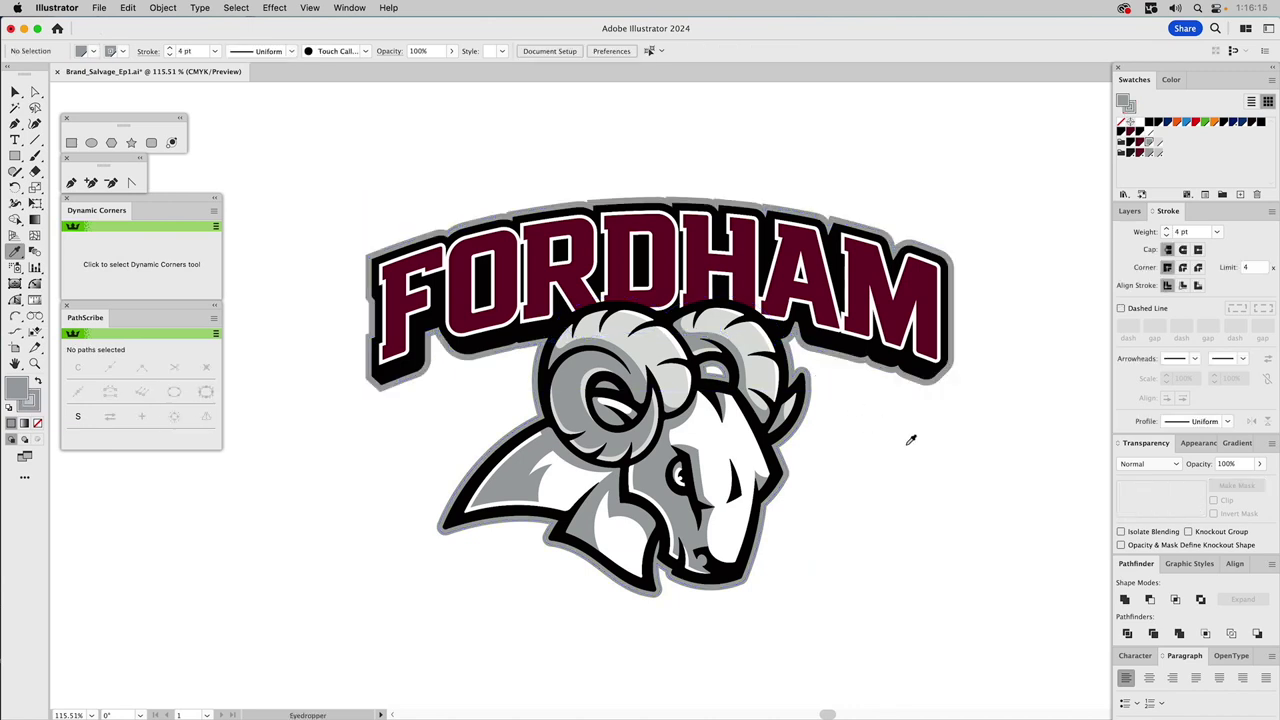
- Convert the strokes of both grey outer outlines, wordmark and ram head, into filled shapes with Outline Stroke
{"action": "key", "text": "v"}
{"action": "left_click", "coordinate": [1129, 211]}
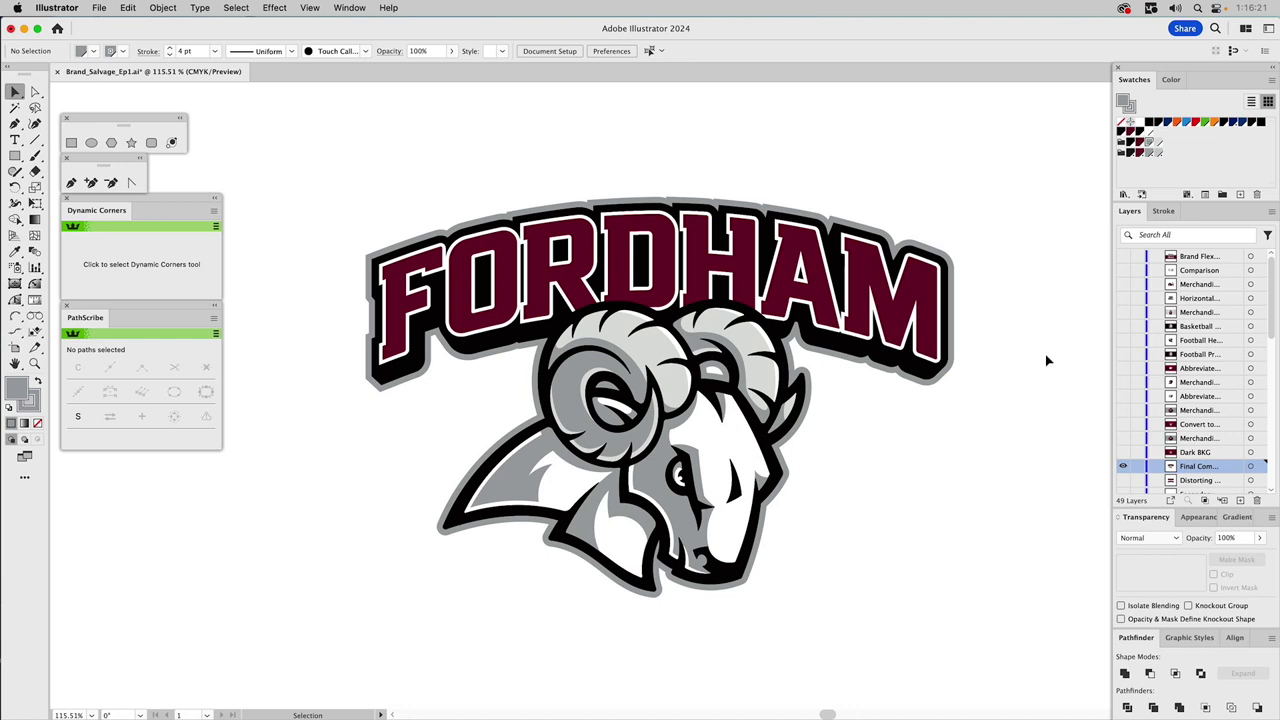
{"action": "left_click_drag", "start_coordinate": [881, 218], "coordinate": [860, 233]}
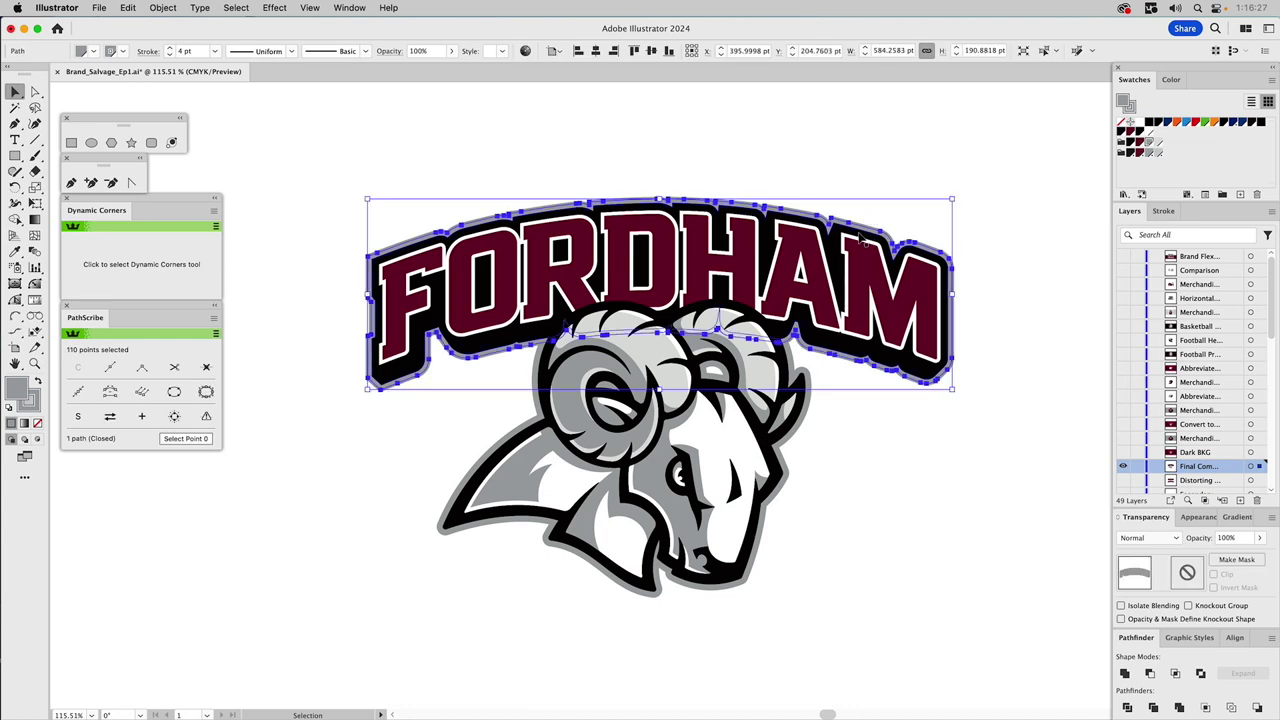
{"action": "left_click", "coordinate": [796, 357], "text": "shift"}
{"action": "left_click", "coordinate": [163, 8]}
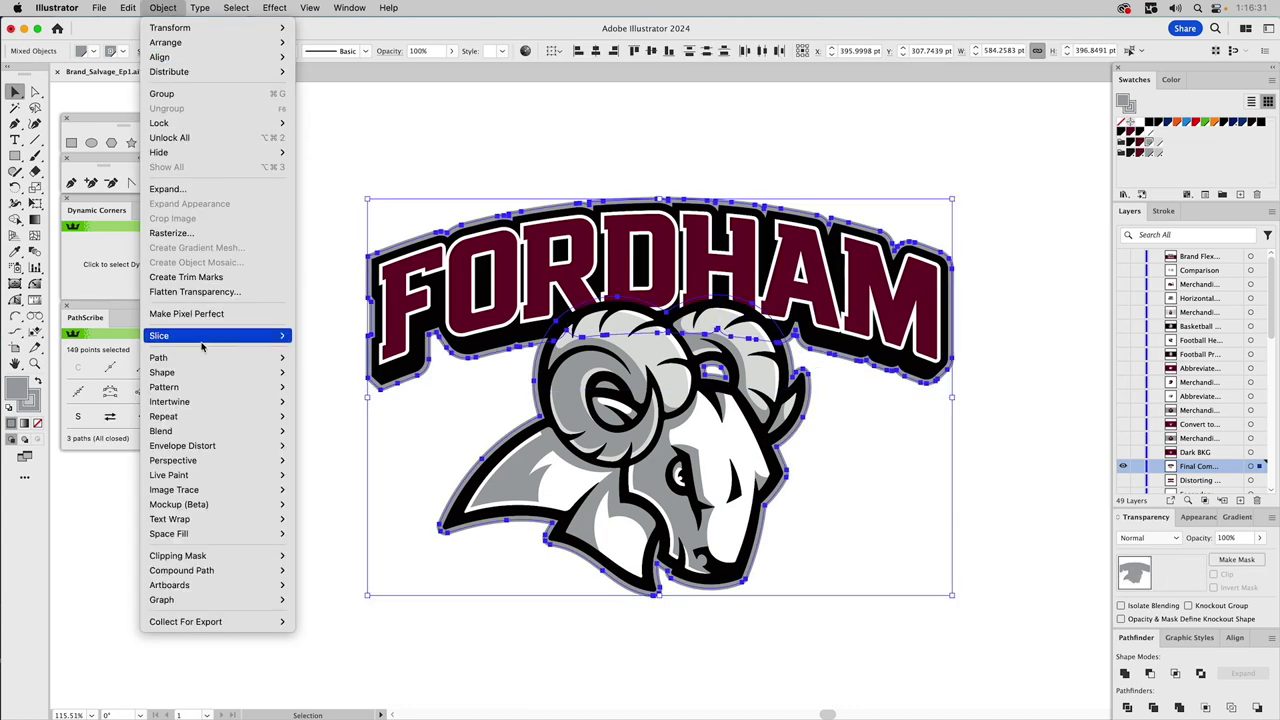
{"action": "mouse_move", "coordinate": [190, 370]}
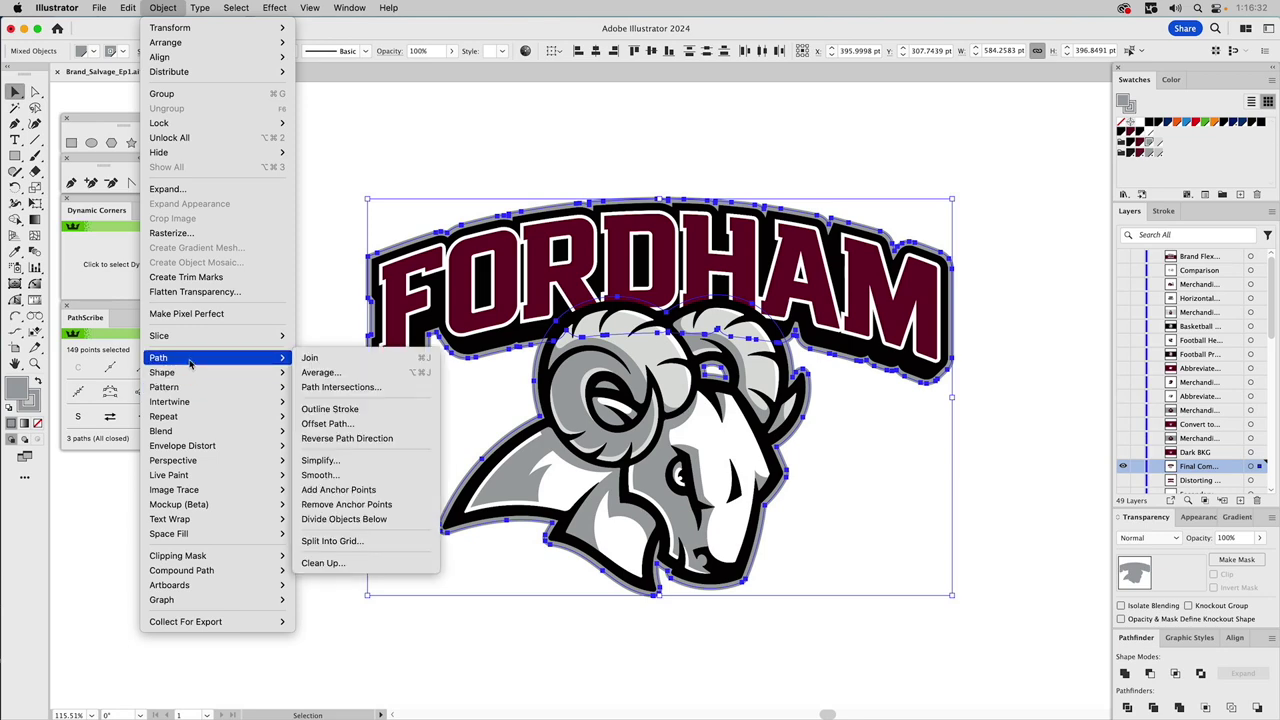
{"action": "left_click", "coordinate": [340, 407]}
{"action": "left_click", "coordinate": [907, 448]}
- Unite the pieces of the wordmark's grey outline into one shape, and do the same for the ram's outline
{"action": "left_click", "coordinate": [947, 374]}
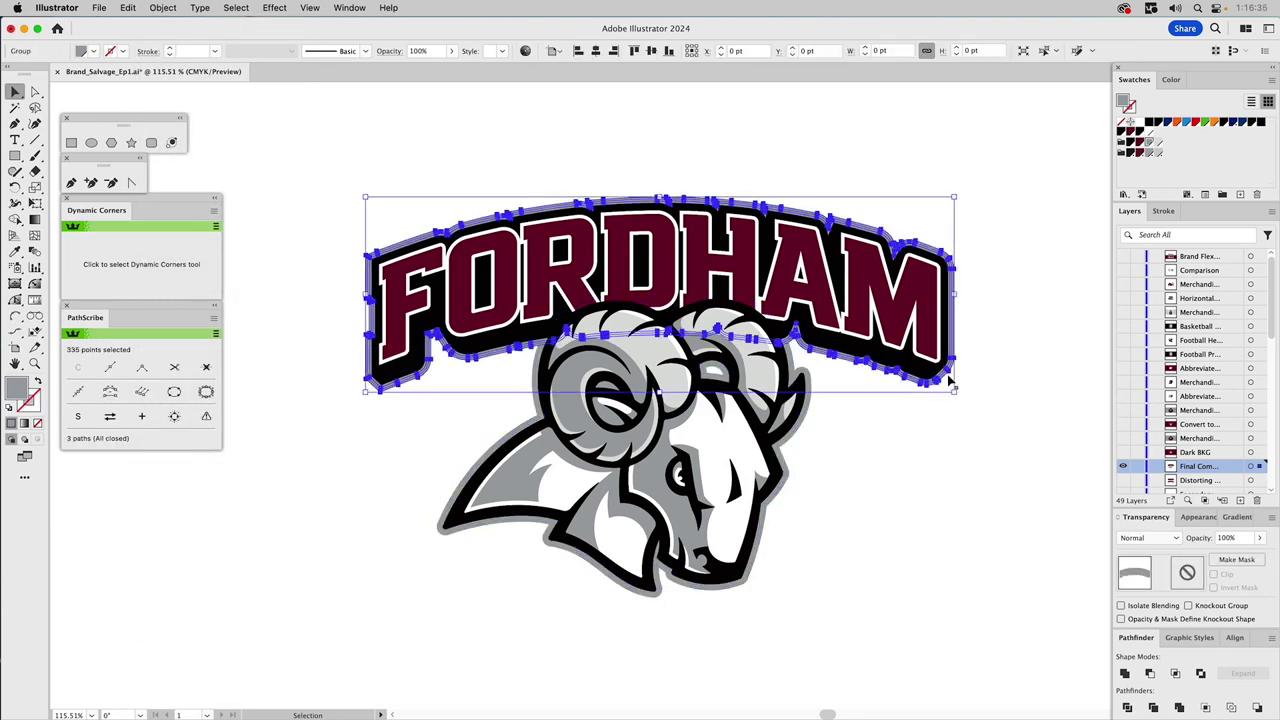
{"action": "left_click", "coordinate": [921, 438]}
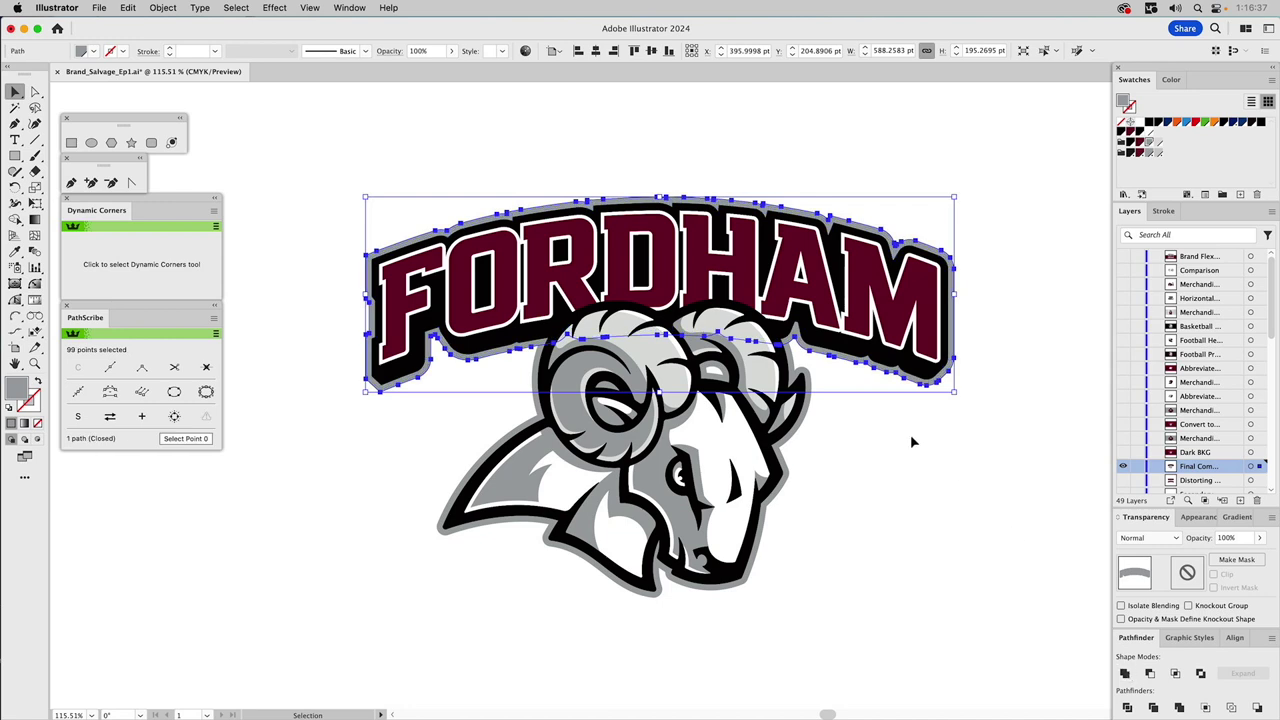
{"action": "left_click", "coordinate": [813, 405]}
{"action": "left_click", "coordinate": [813, 405]}
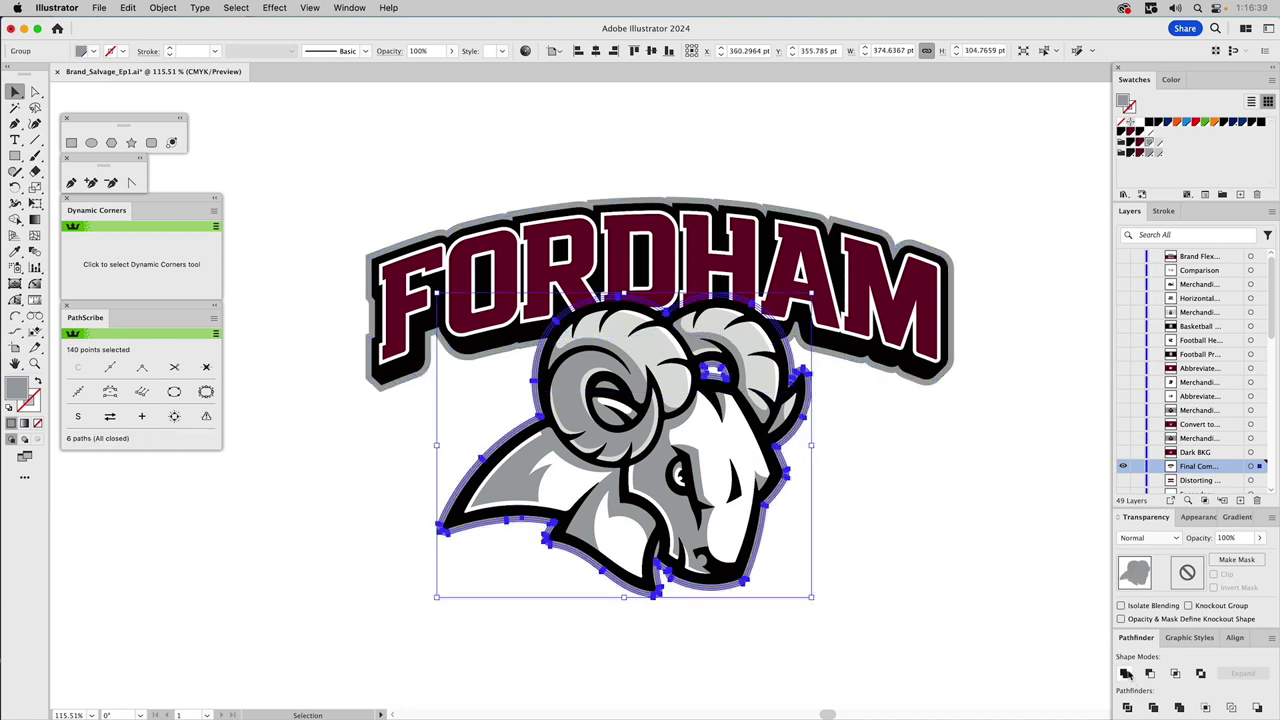
{"action": "left_click", "coordinate": [972, 505]}
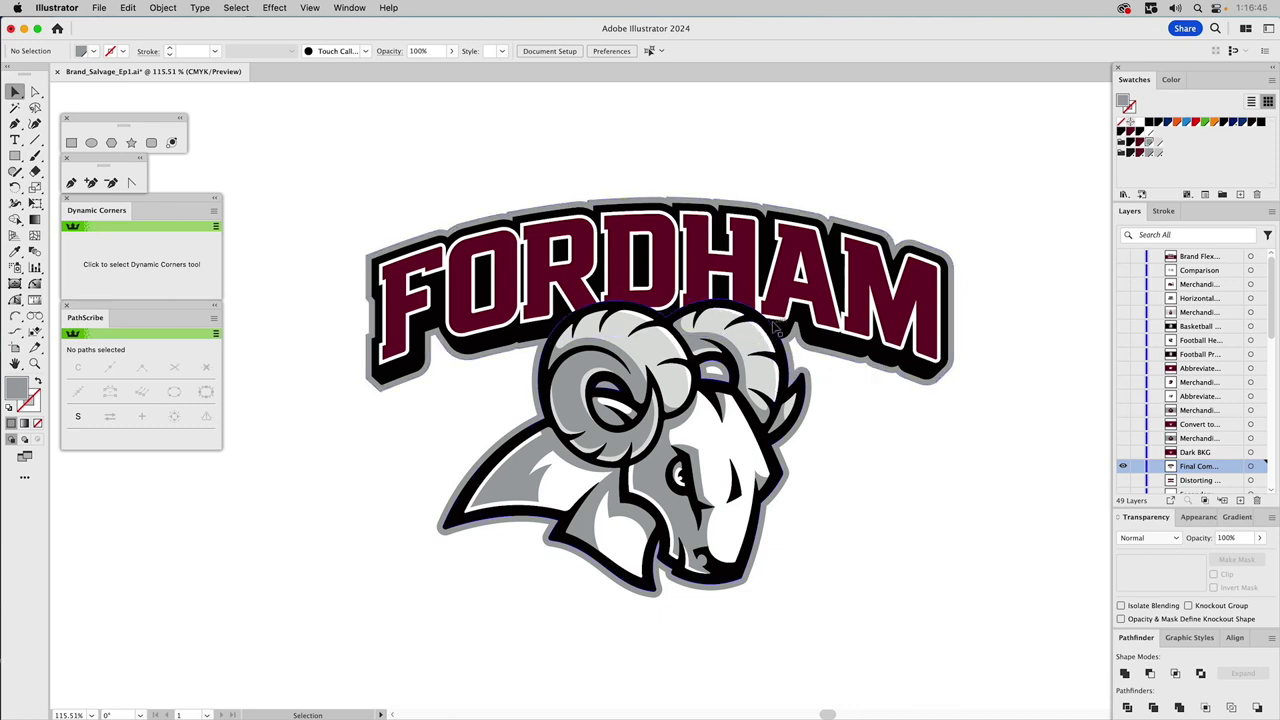
{"action": "left_click_drag", "start_coordinate": [778, 358], "coordinate": [895, 425]}
{"action": "key", "text": "super+z"}
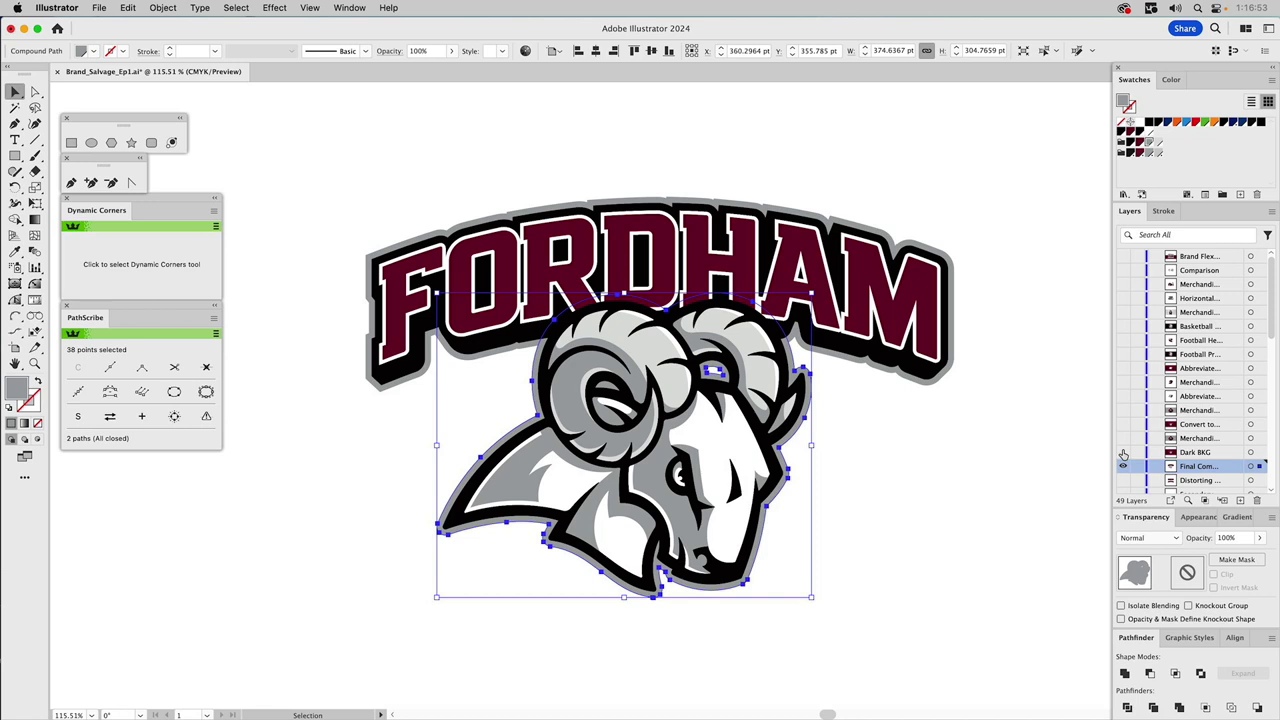
{"action": "left_click", "coordinate": [1026, 433]}
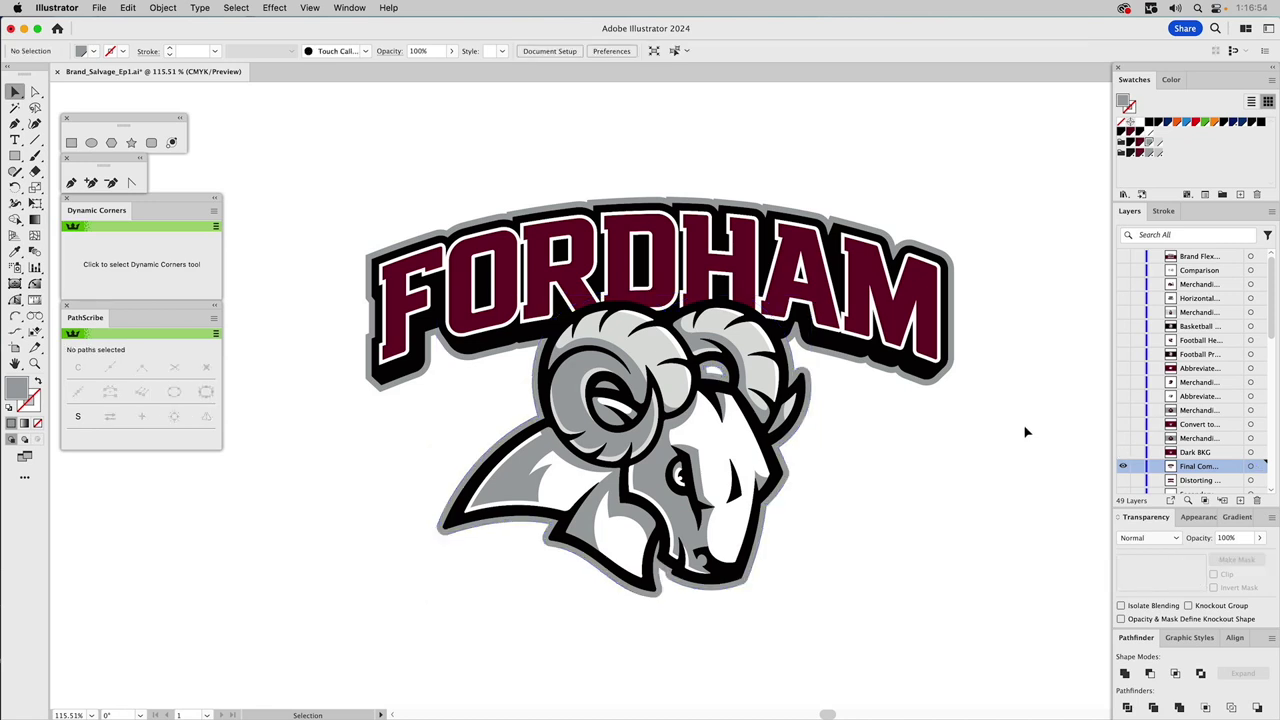
- View the Dark BKG layer and the maroon hoodie mockup, and leave only the layer starting with "Convert to" visible
{"action": "left_click", "coordinate": [1123, 453]}
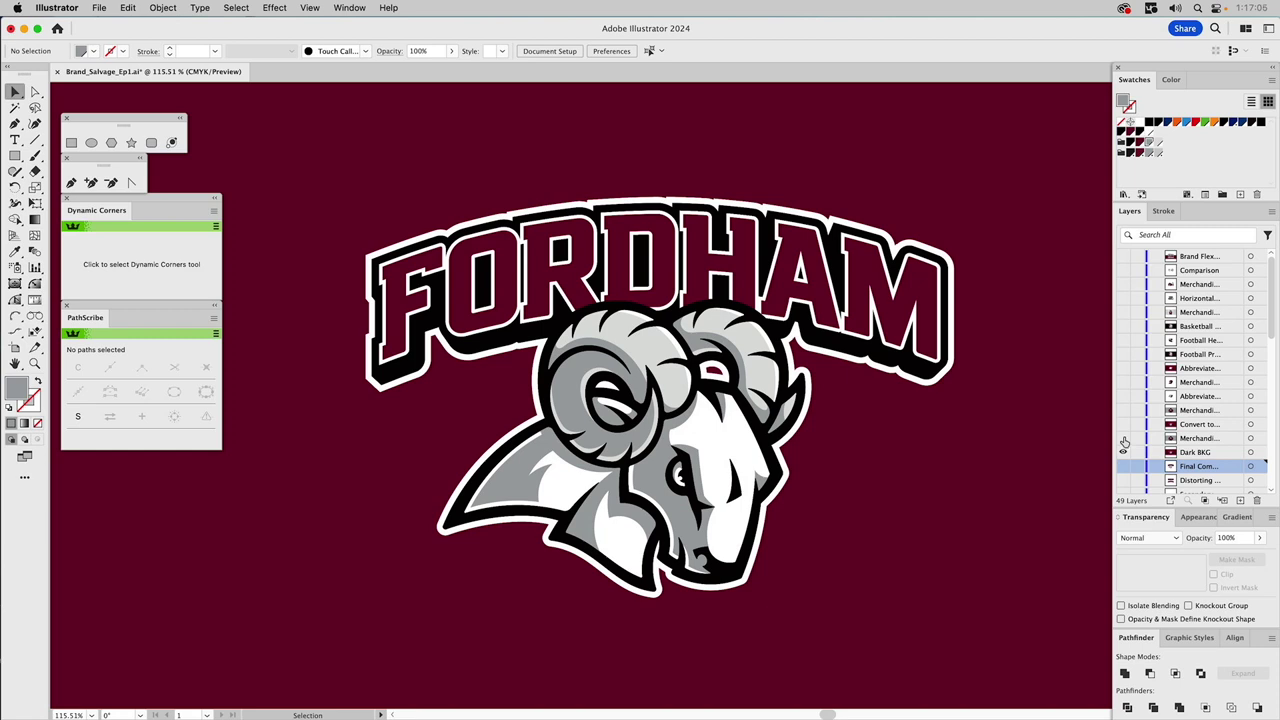
{"action": "left_click", "coordinate": [1123, 439]}
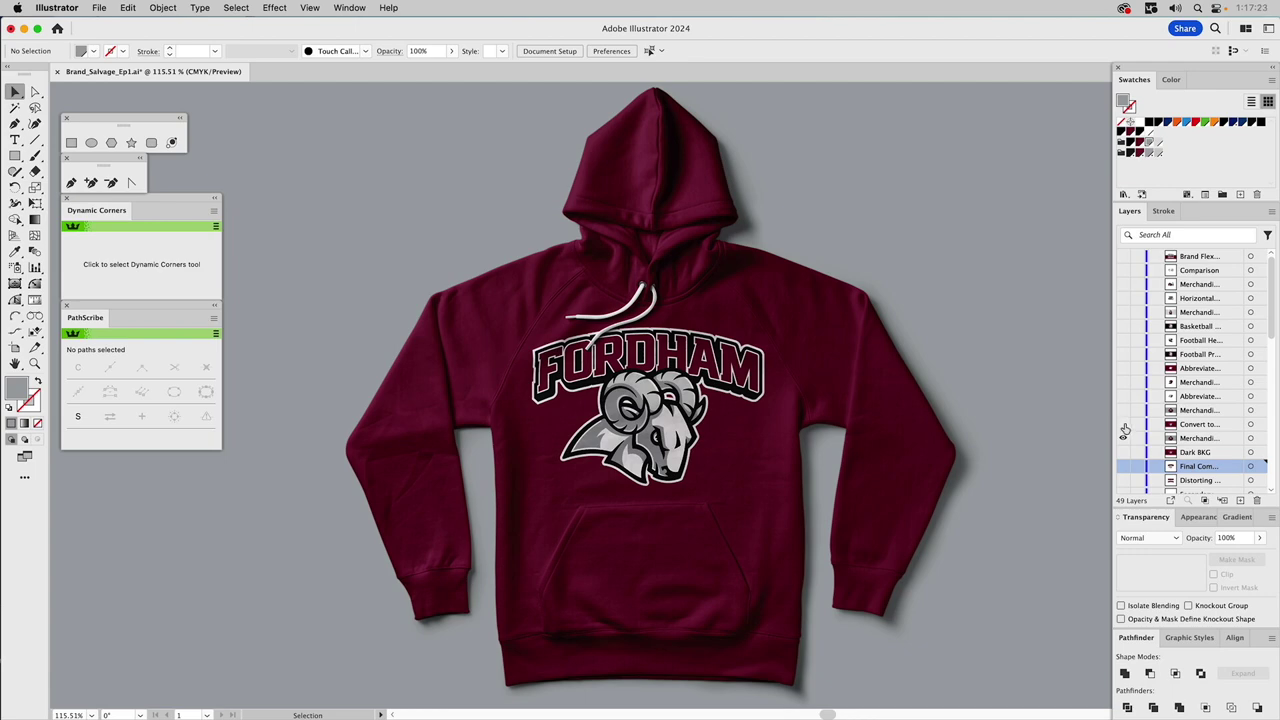
{"action": "left_click", "coordinate": [1123, 425]}
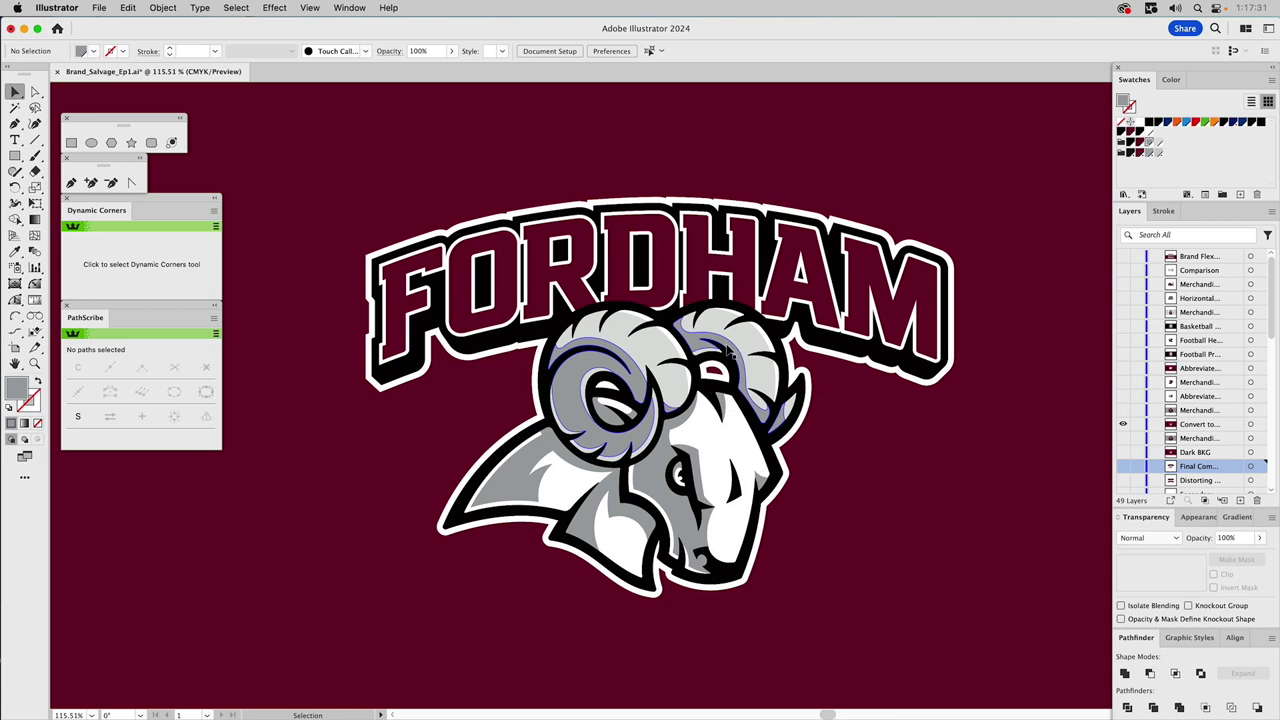
- Ungroup the logo artwork and subtract the wordmark's black backing shape from its white outer outline with Minus Front
{"action": "left_click", "coordinate": [640, 207]}
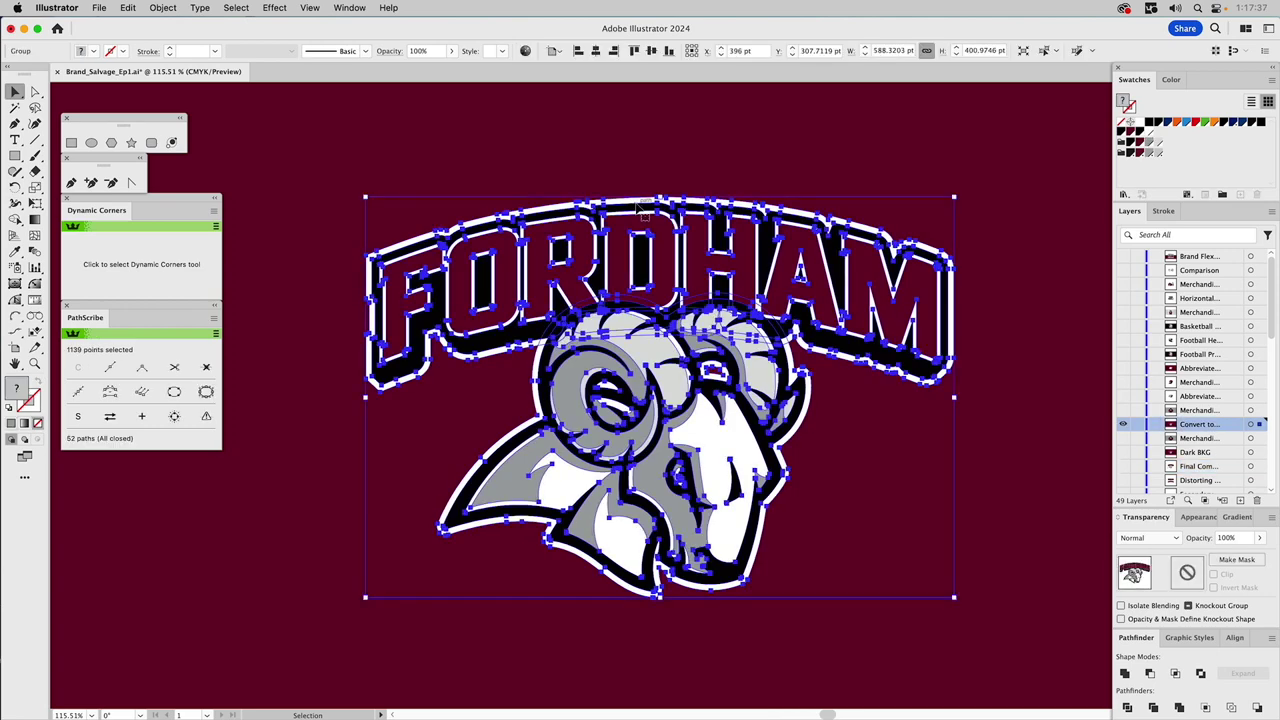
{"action": "left_click", "coordinate": [646, 170]}
{"action": "left_click", "coordinate": [622, 214]}
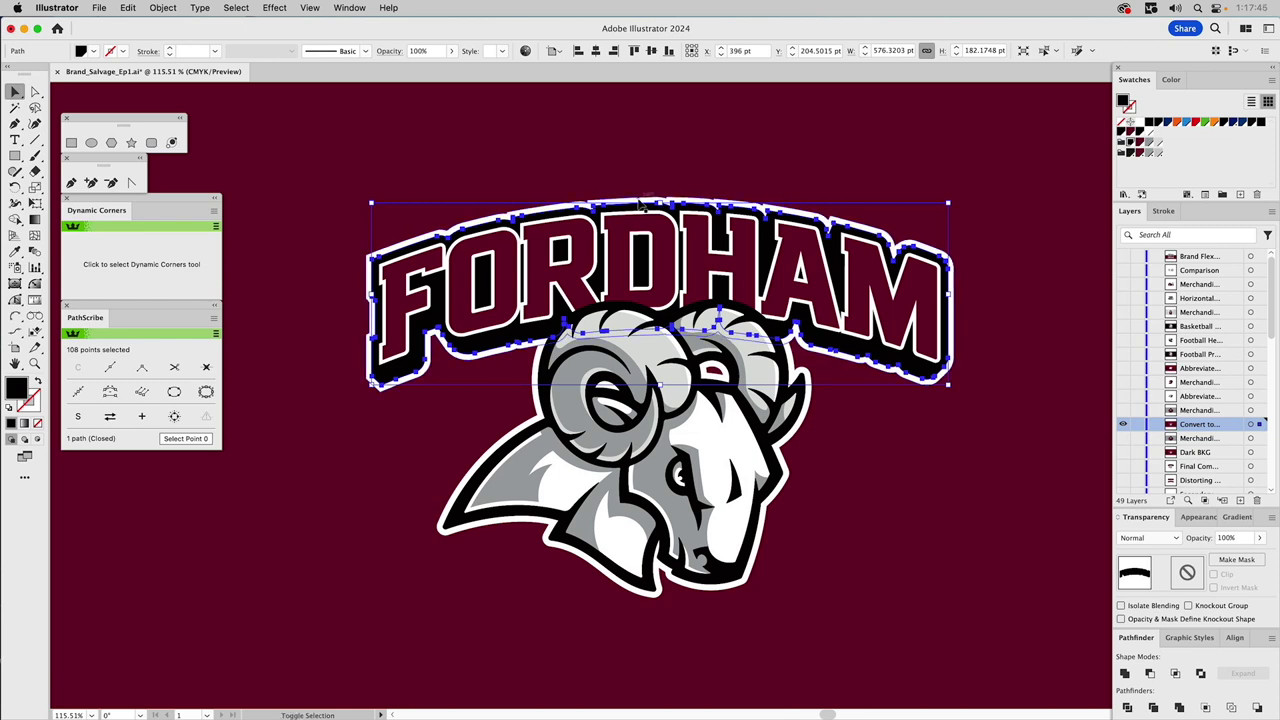
{"action": "left_click", "coordinate": [640, 204], "text": "shift"}
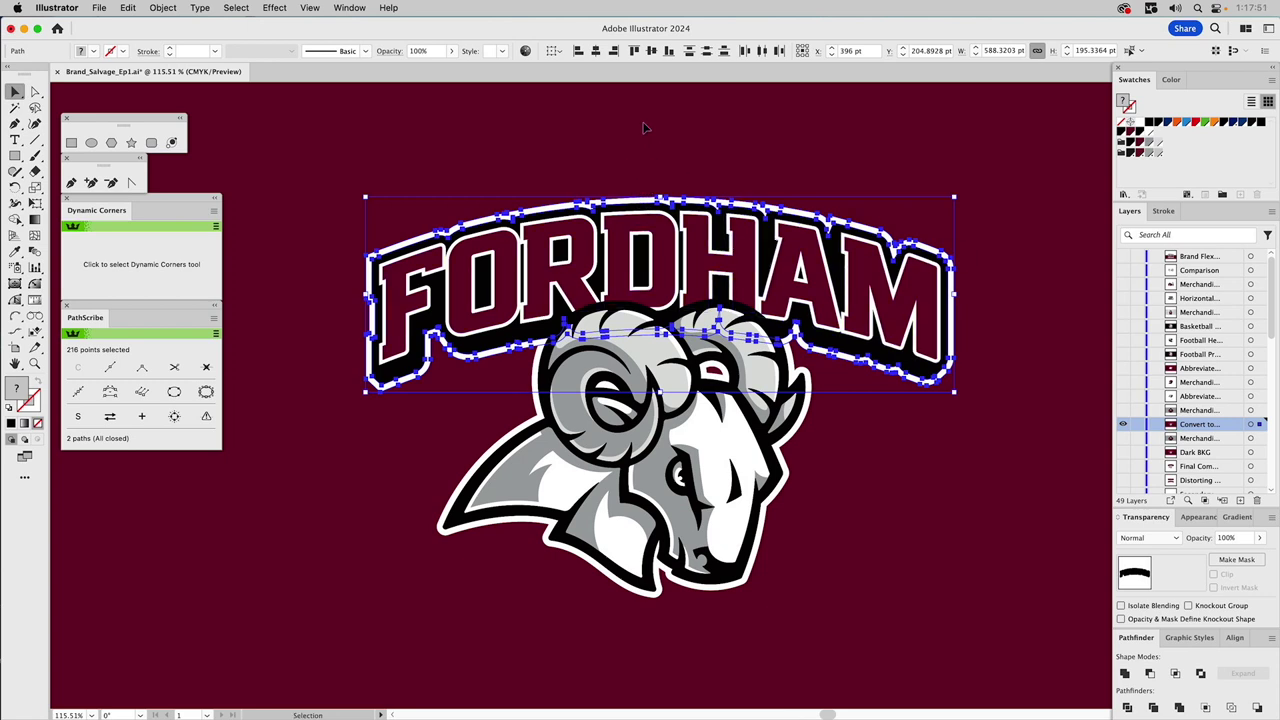
{"action": "left_click", "coordinate": [1150, 675]}
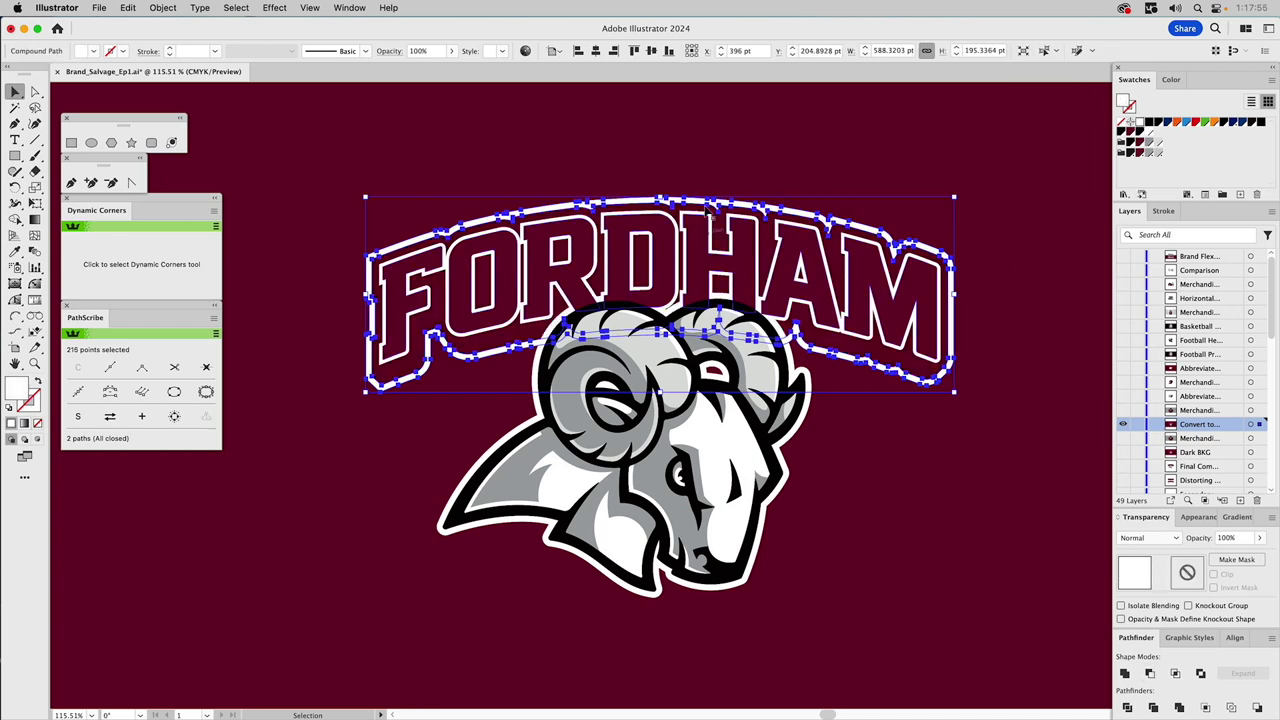
{"action": "left_click", "coordinate": [688, 140]}
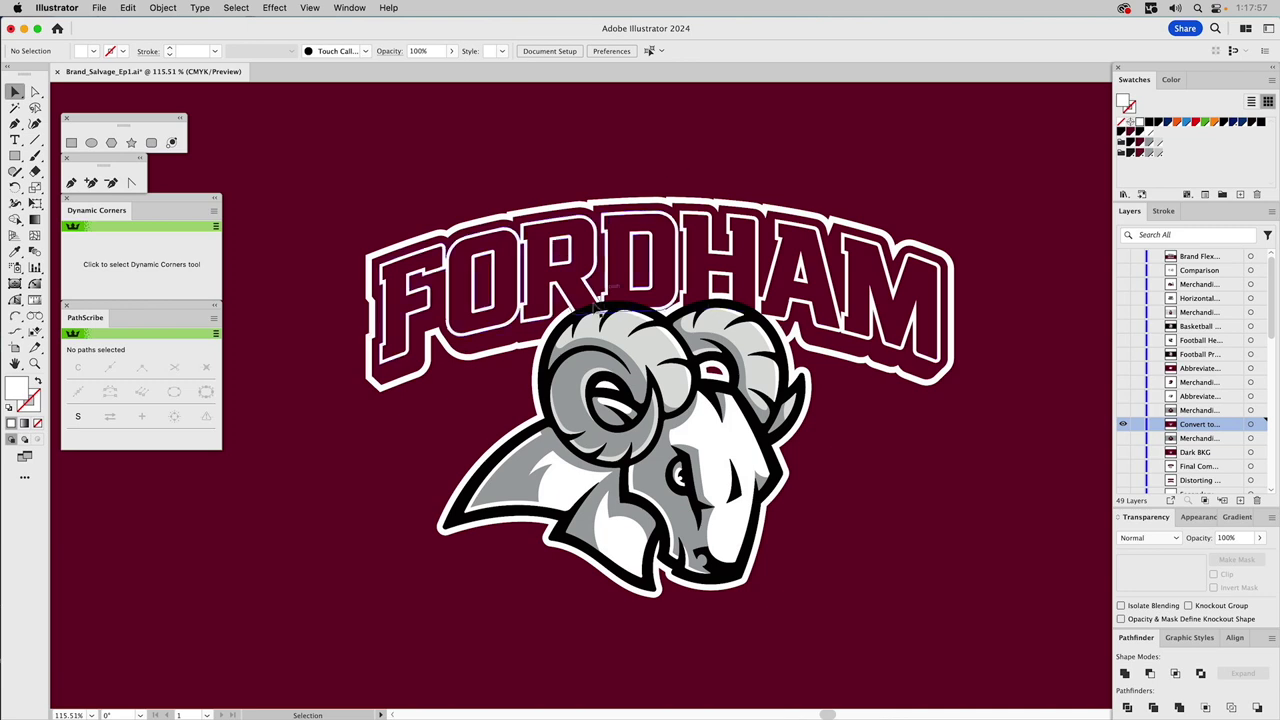
- Delete the white inline shapes around the letters FORD and HAM, keeping the maroon letters and the white outer outline
{"action": "left_click", "coordinate": [536, 376]}
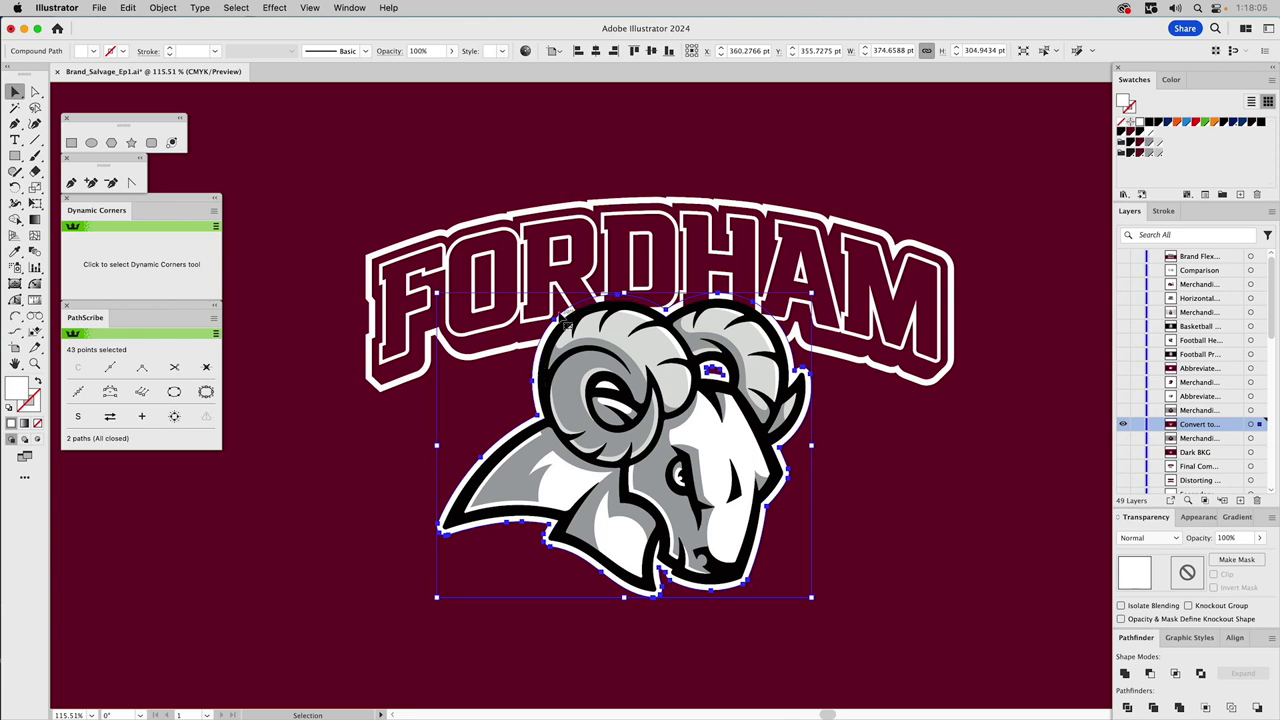
{"action": "left_click", "coordinate": [592, 221]}
{"action": "left_click", "coordinate": [593, 223]}
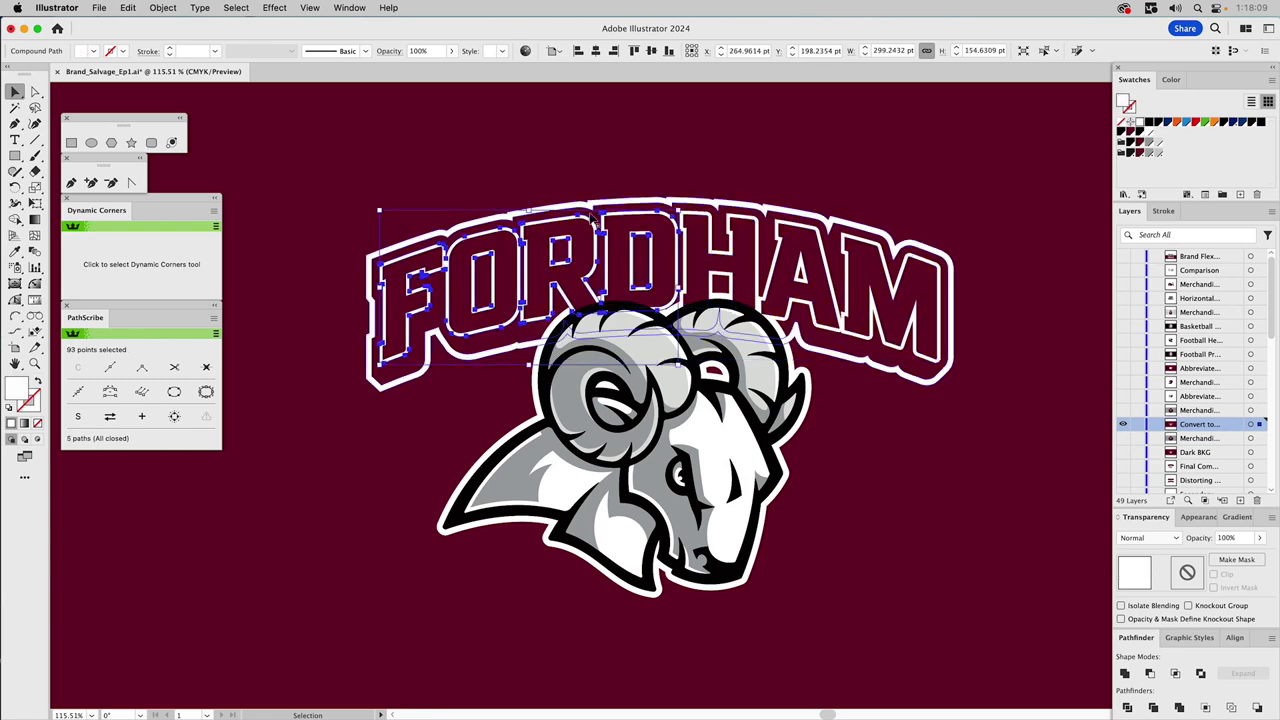
{"action": "key", "text": "Delete"}
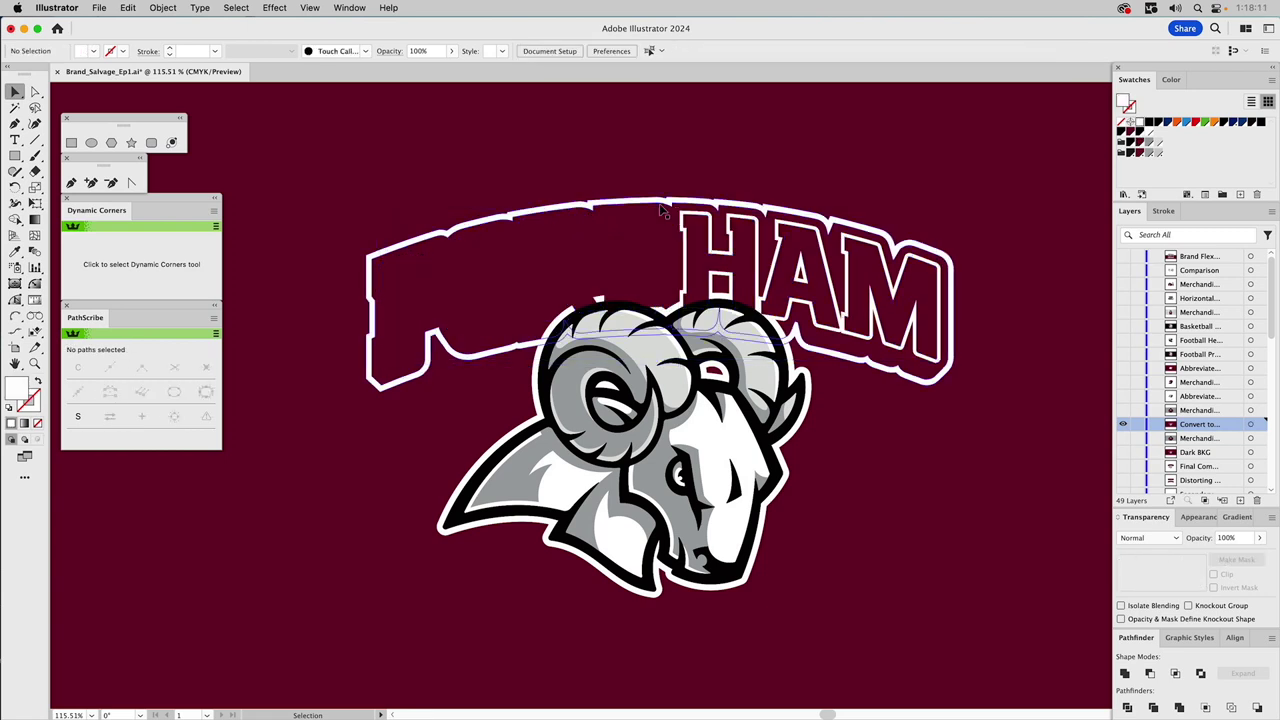
{"action": "left_click", "coordinate": [706, 212]}
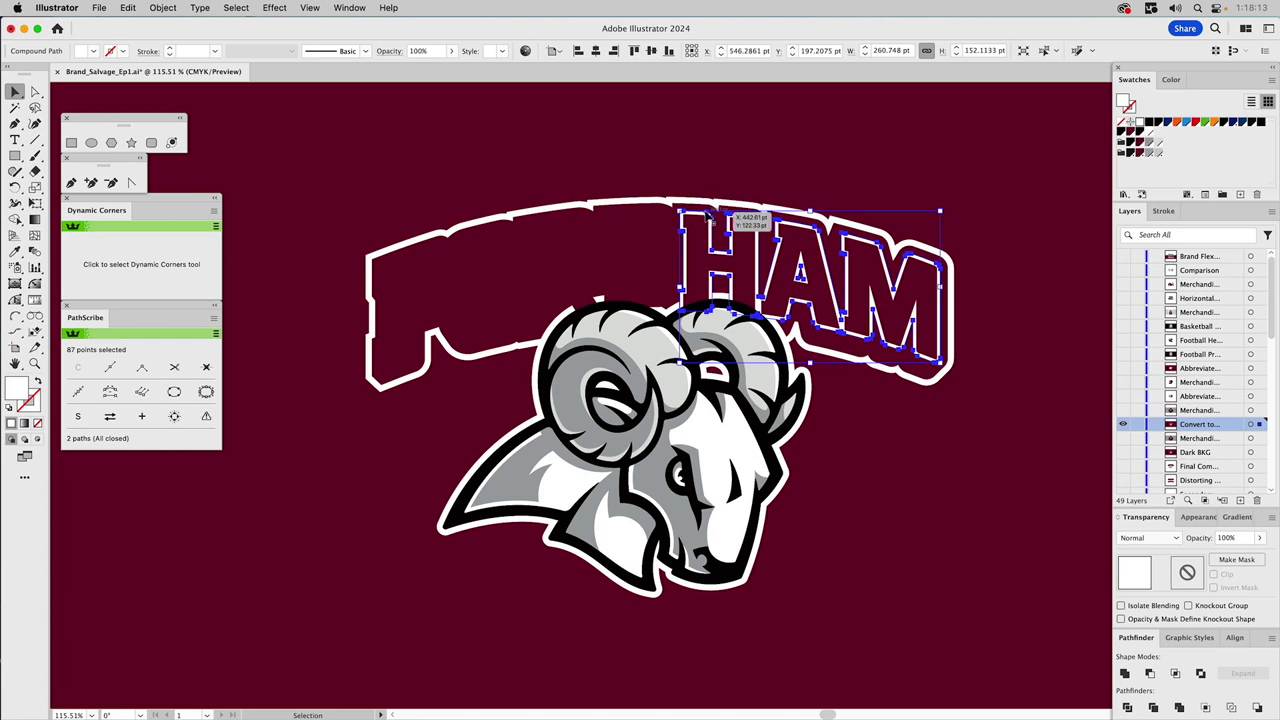
{"action": "key", "text": "cmd+z"}
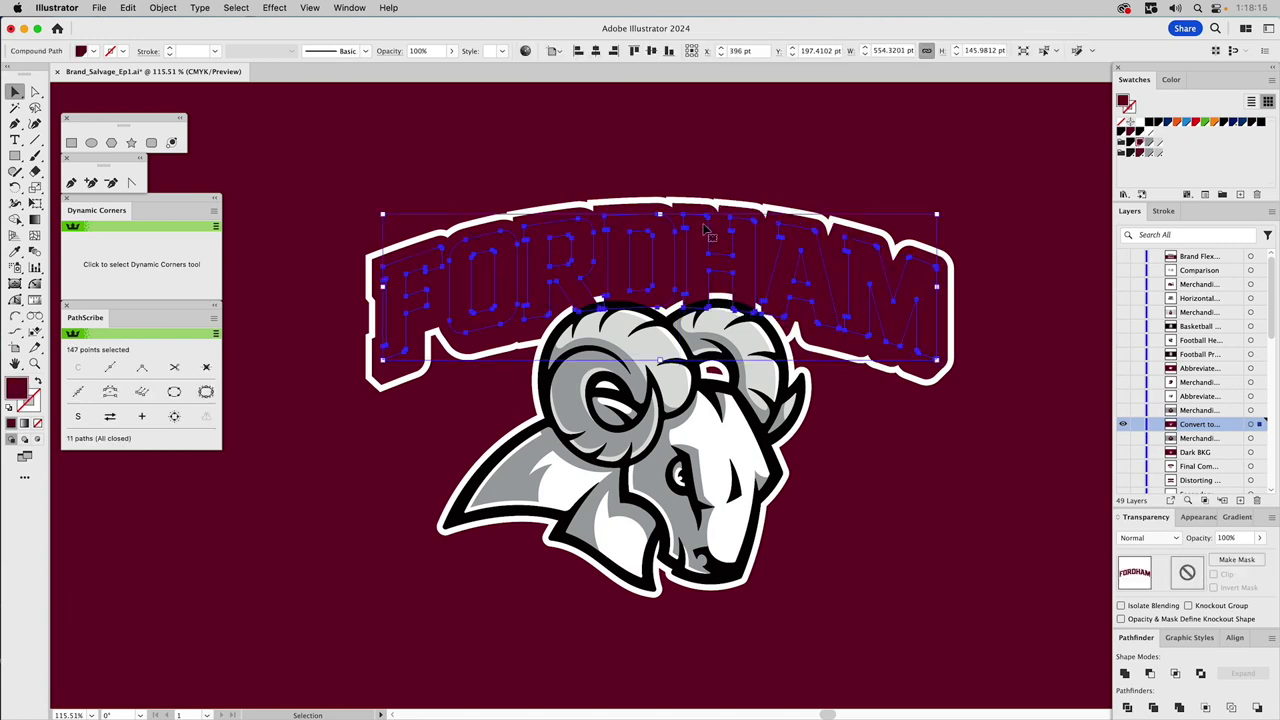
- Recolour the maroon FORDHAM letters white by sampling the ram head's white outline with the Eyedropper
{"action": "key", "text": "i"}
{"action": "left_click", "coordinate": [541, 372]}
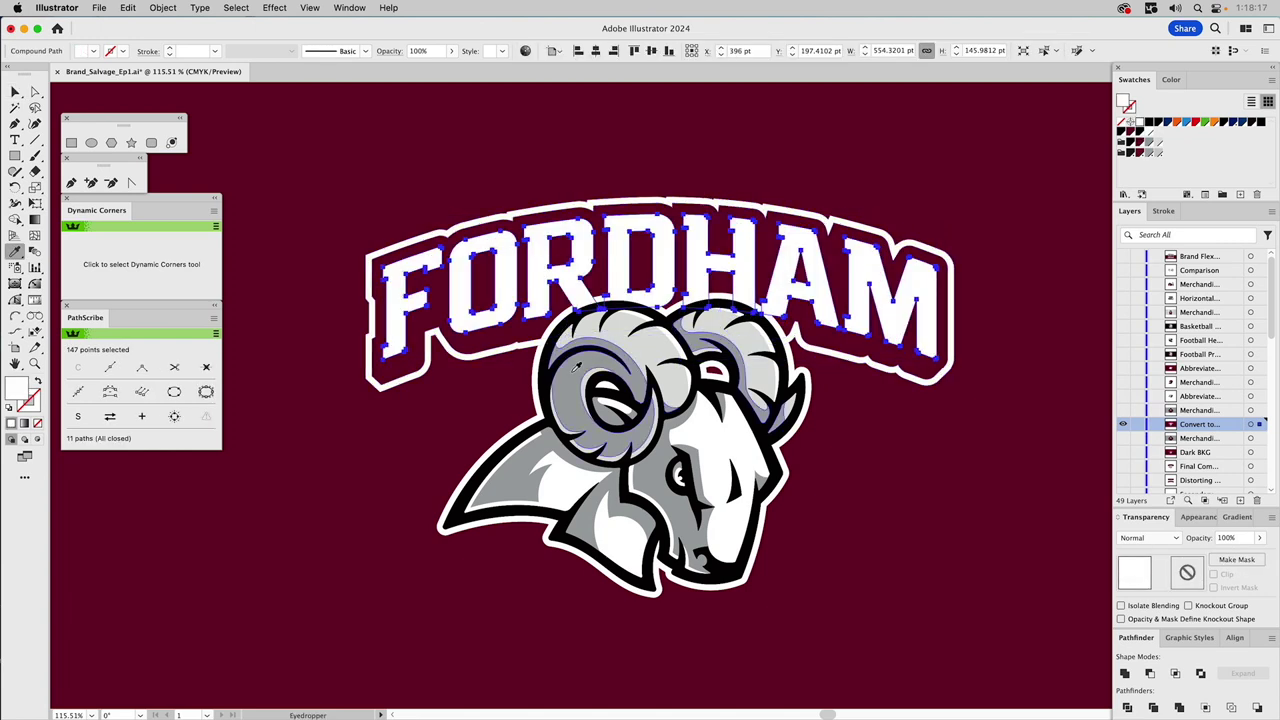
- Delete the dark grey shading and white highlights from the ram's horns, keeping the light grey horn shapes
{"action": "key", "text": "v"}
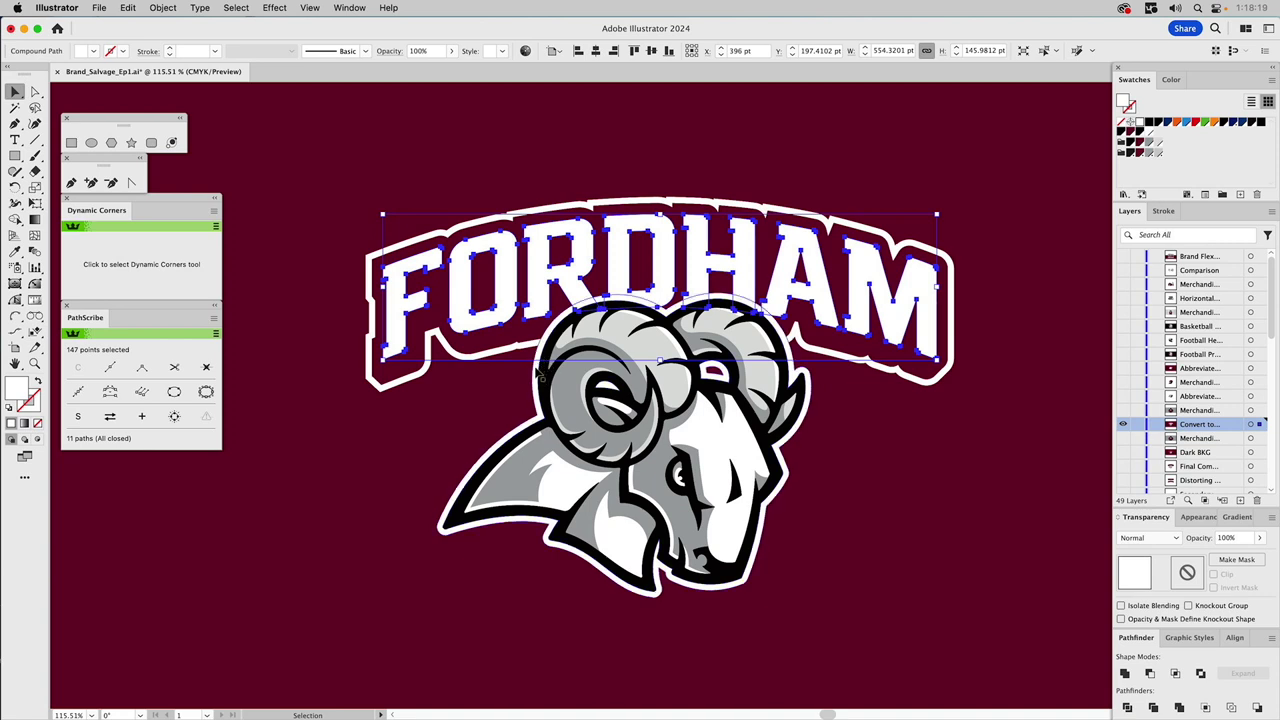
{"action": "left_click", "coordinate": [592, 343]}
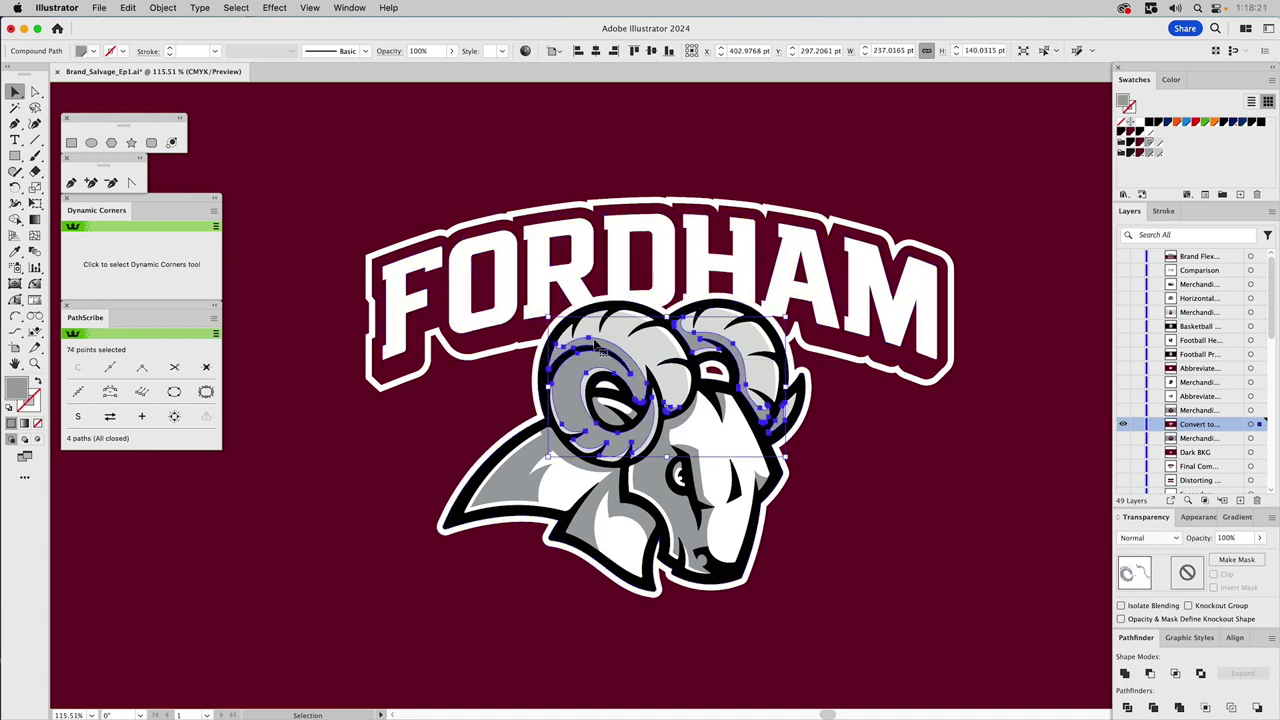
{"action": "key", "text": "Delete"}
{"action": "left_click", "coordinate": [674, 379]}
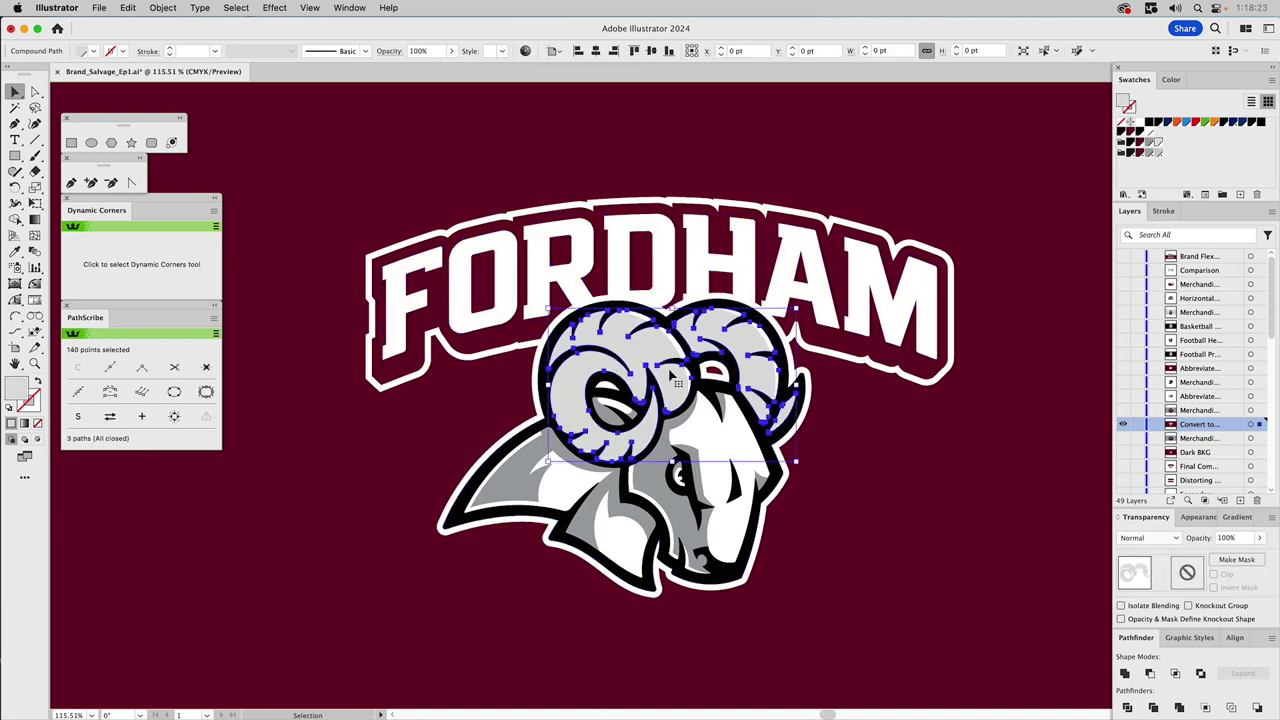
{"action": "key", "text": "Delete"}
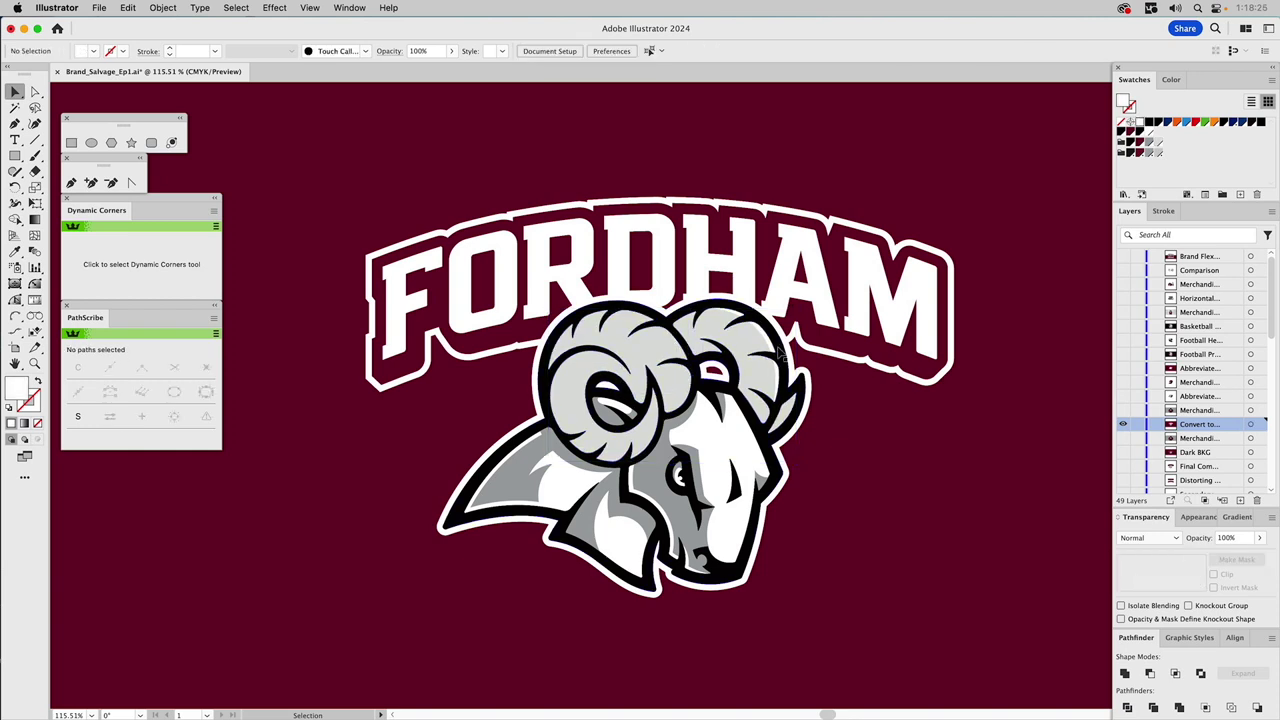
- Delete the grey shading shapes from the ram's face and neck, keeping the white areas and black linework
{"action": "left_click", "coordinate": [678, 470]}
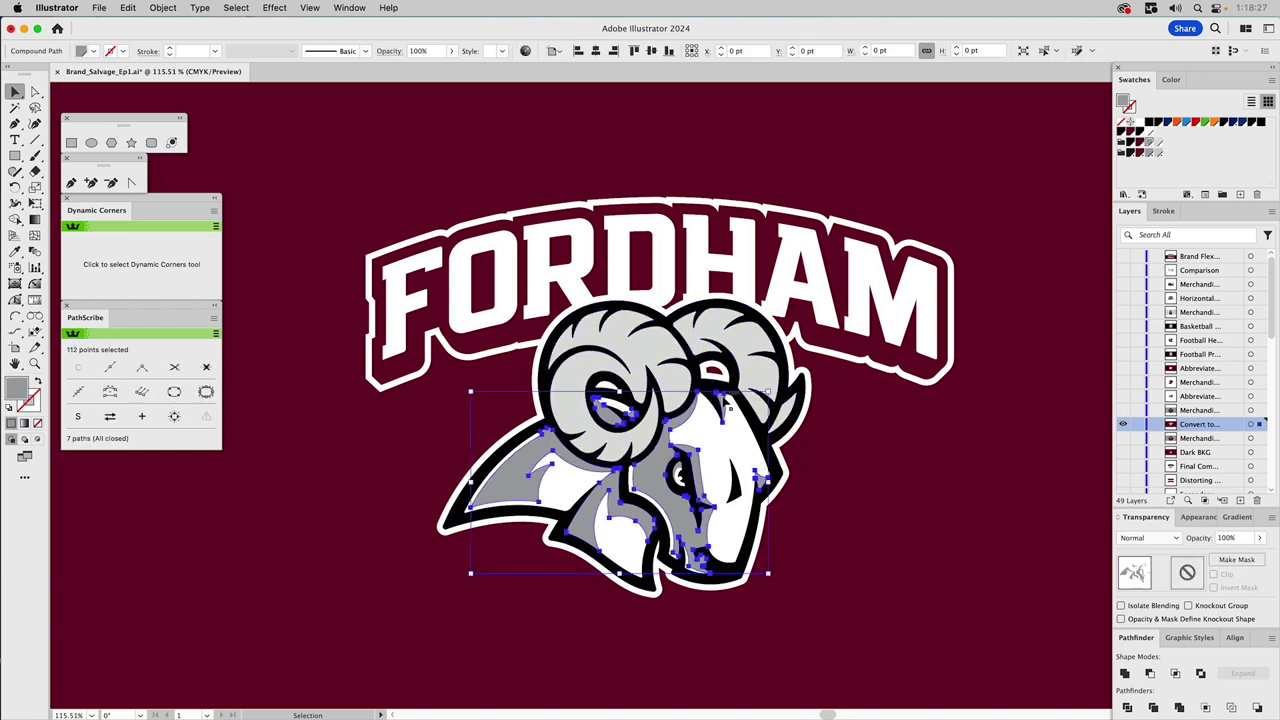
{"action": "key", "text": "Delete"}
{"action": "left_click", "coordinate": [680, 475]}
{"action": "key", "text": "Delete"}
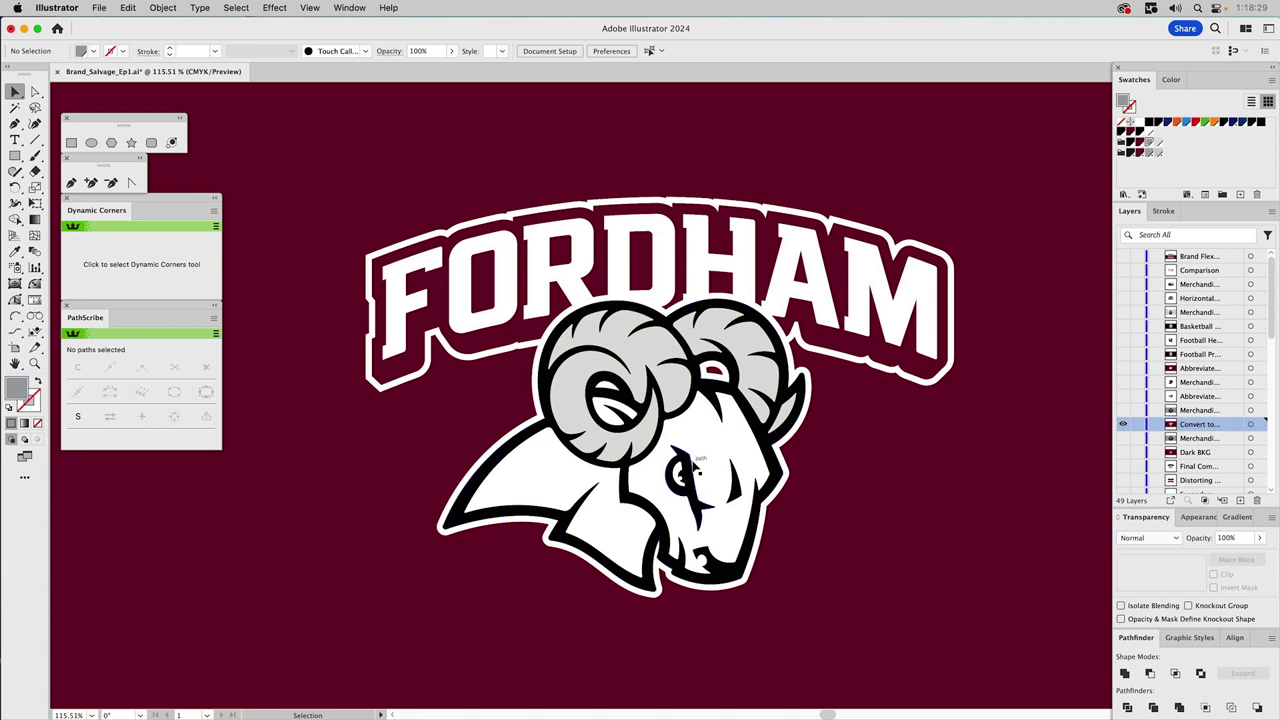
- Fill the ram's light grey horns and white face shapes with orange and unite them into one shape
{"action": "left_click", "coordinate": [676, 399]}
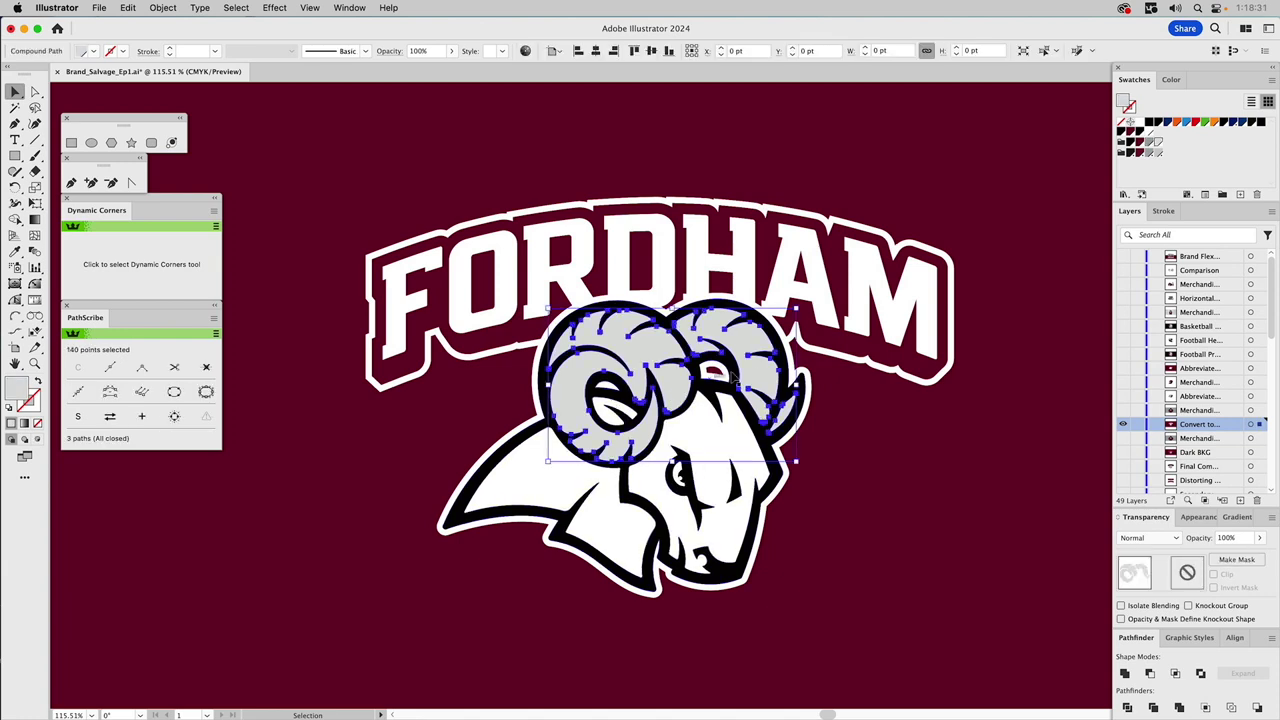
{"action": "left_click", "coordinate": [713, 440], "text": "shift"}
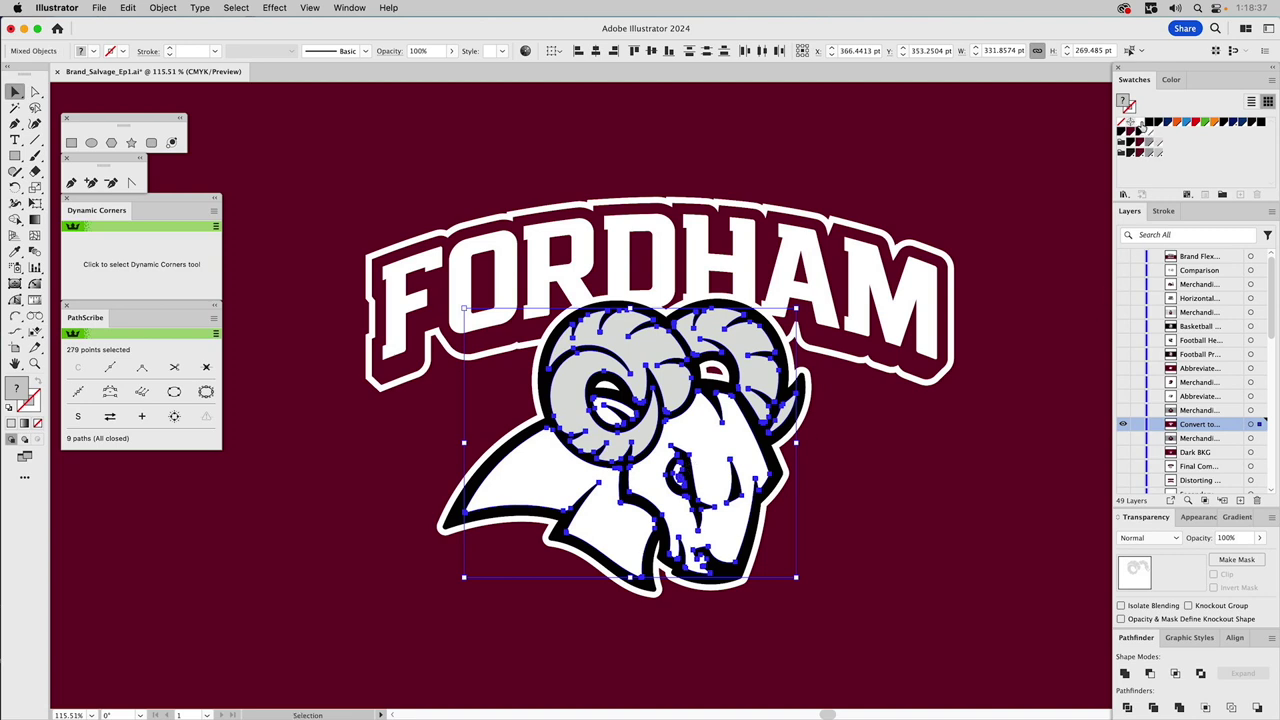
{"action": "left_click", "coordinate": [1214, 121]}
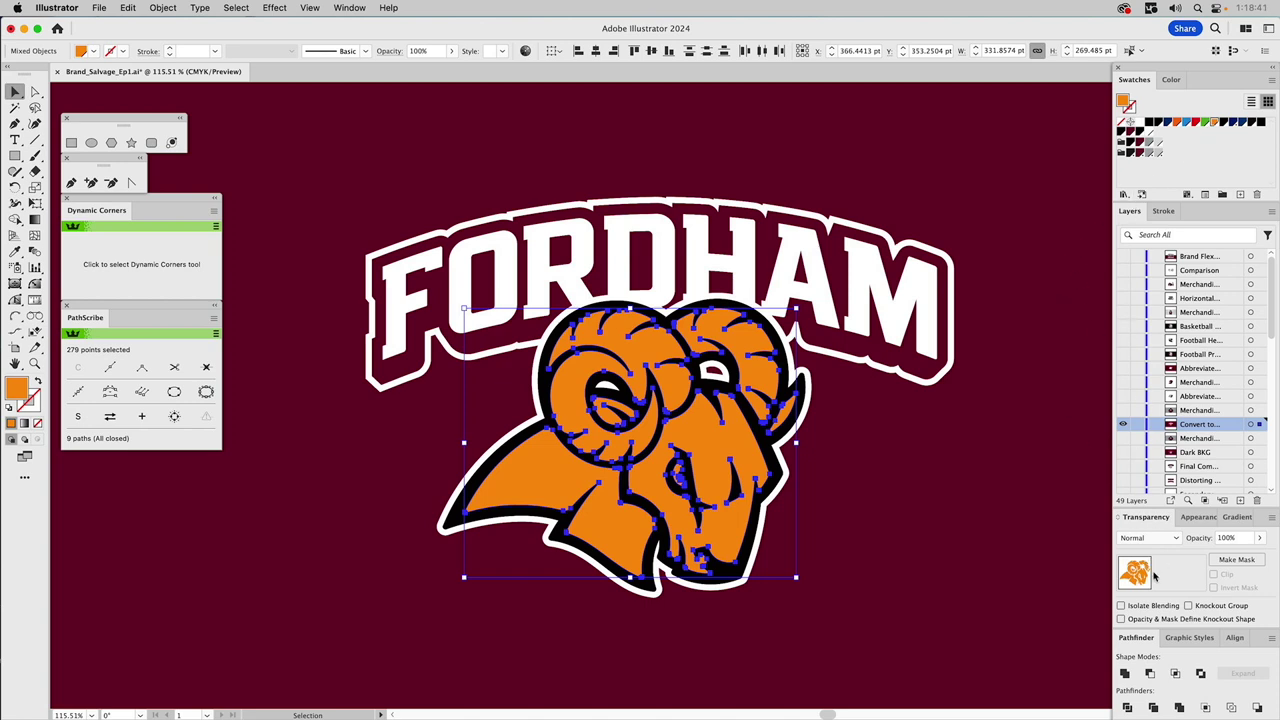
{"action": "left_click", "coordinate": [1124, 673]}
{"action": "left_click", "coordinate": [1124, 673]}
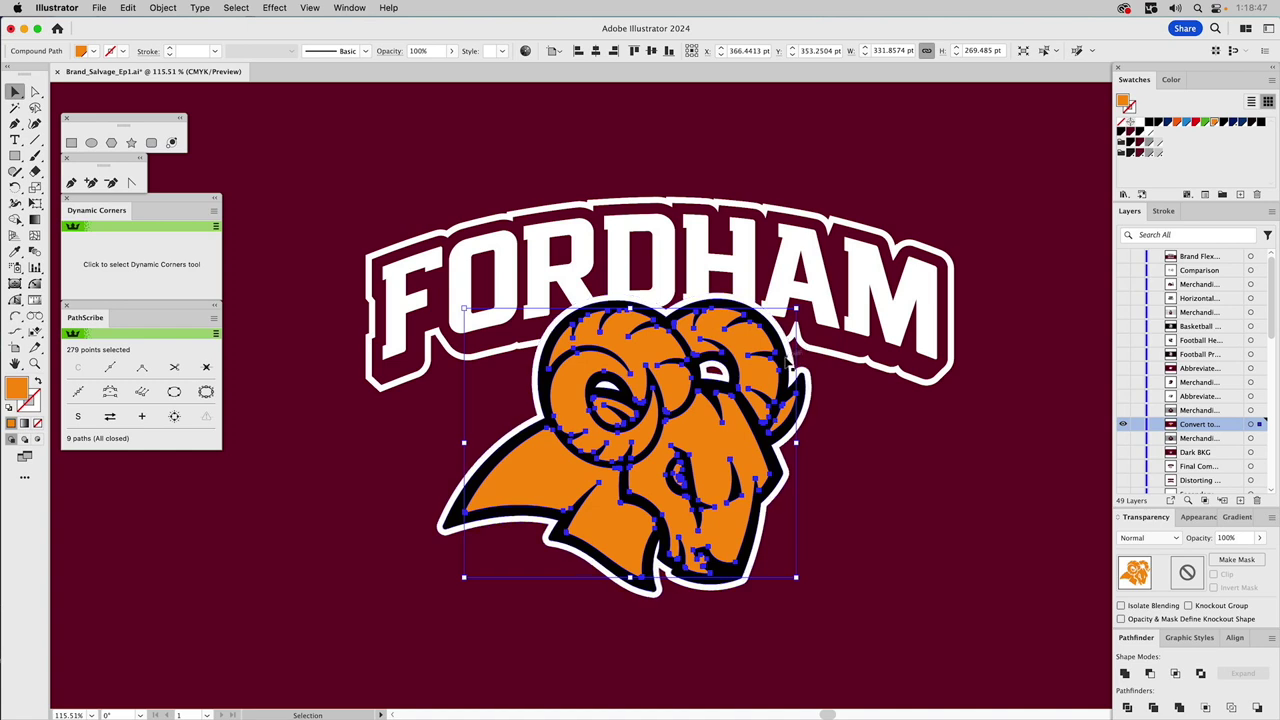
- Unite the ram's white outline with the wordmark's white outline and FORDHAM letters, and make the result a compound path
{"action": "left_click", "coordinate": [798, 356]}
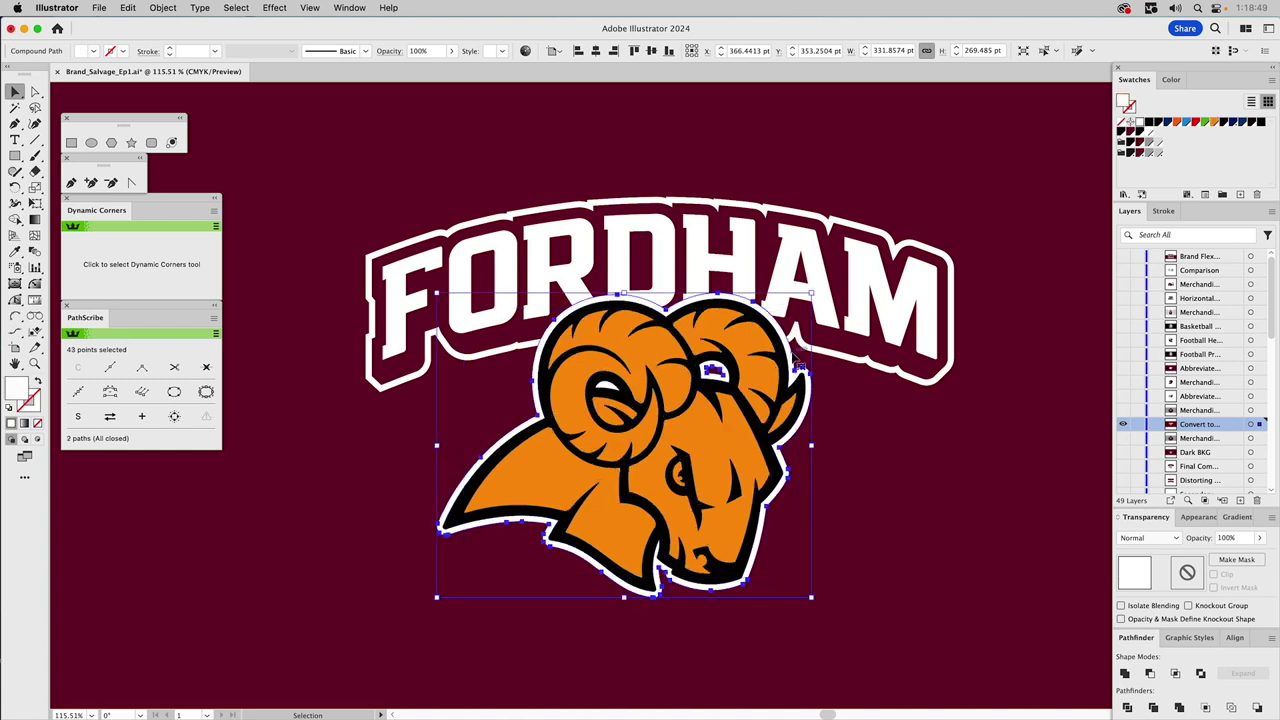
{"action": "left_click", "coordinate": [820, 304], "text": "shift"}
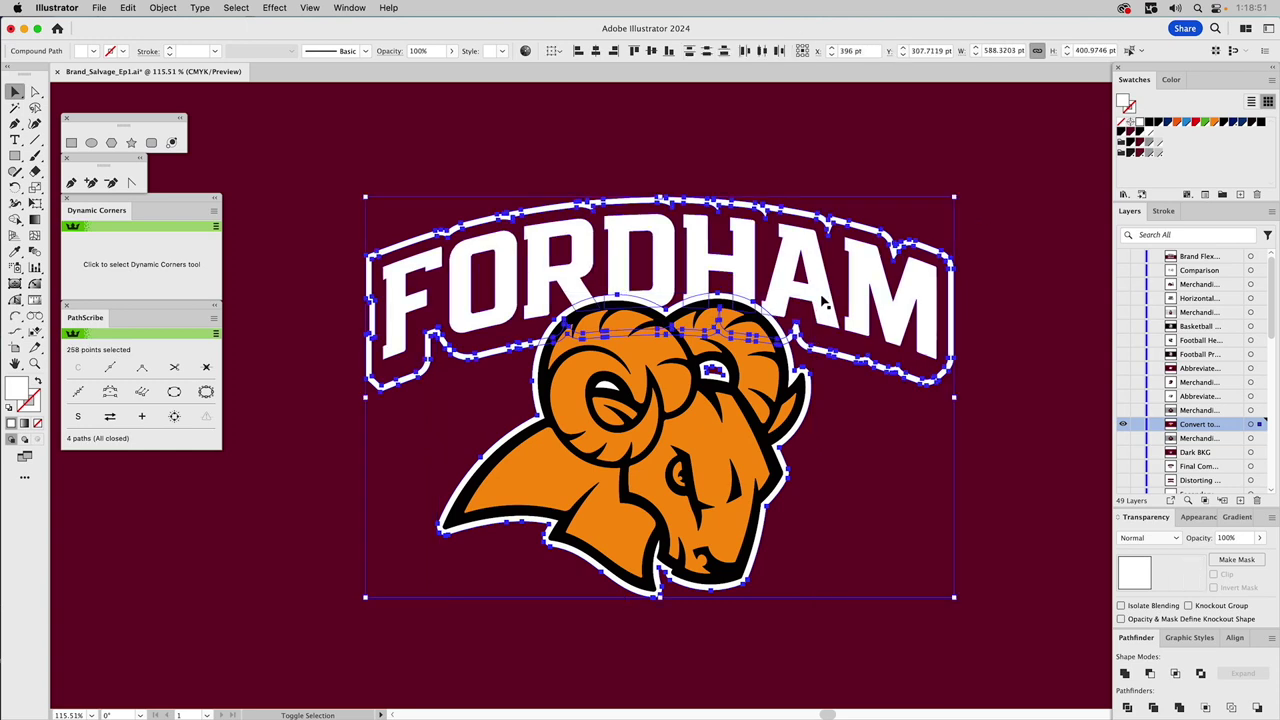
{"action": "left_click", "coordinate": [821, 298], "text": "shift"}
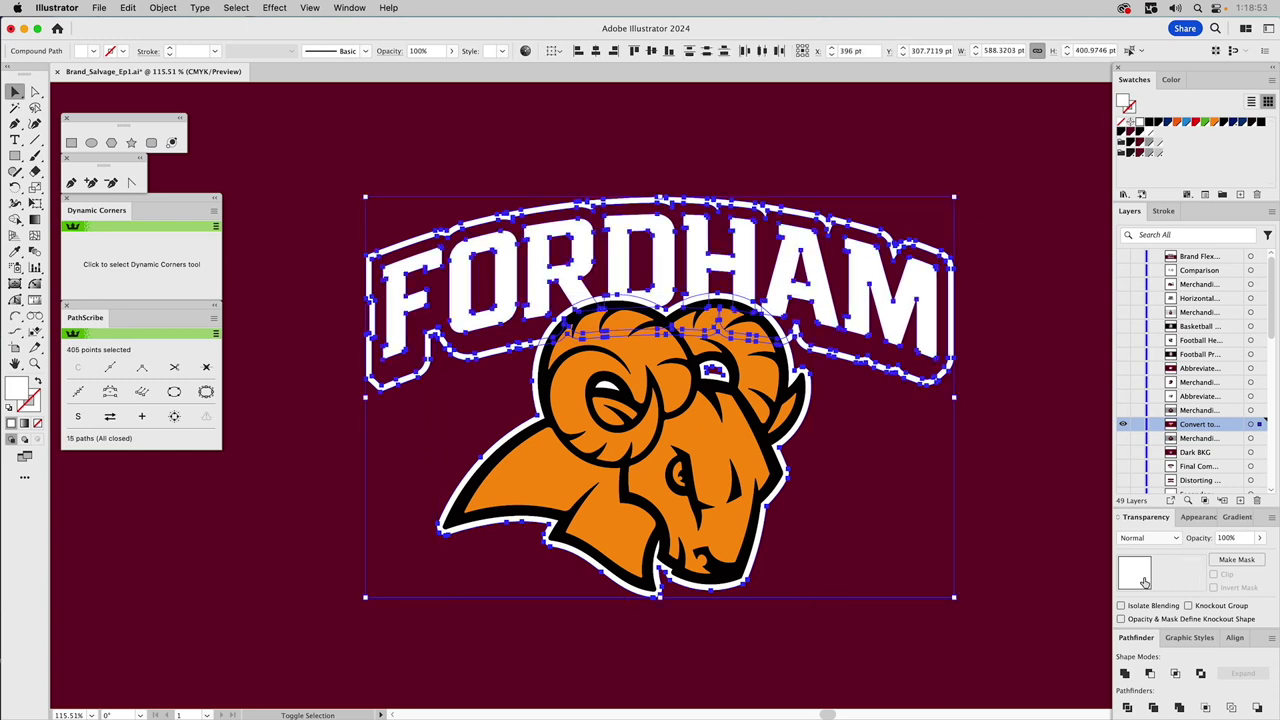
{"action": "left_click", "coordinate": [1124, 674]}
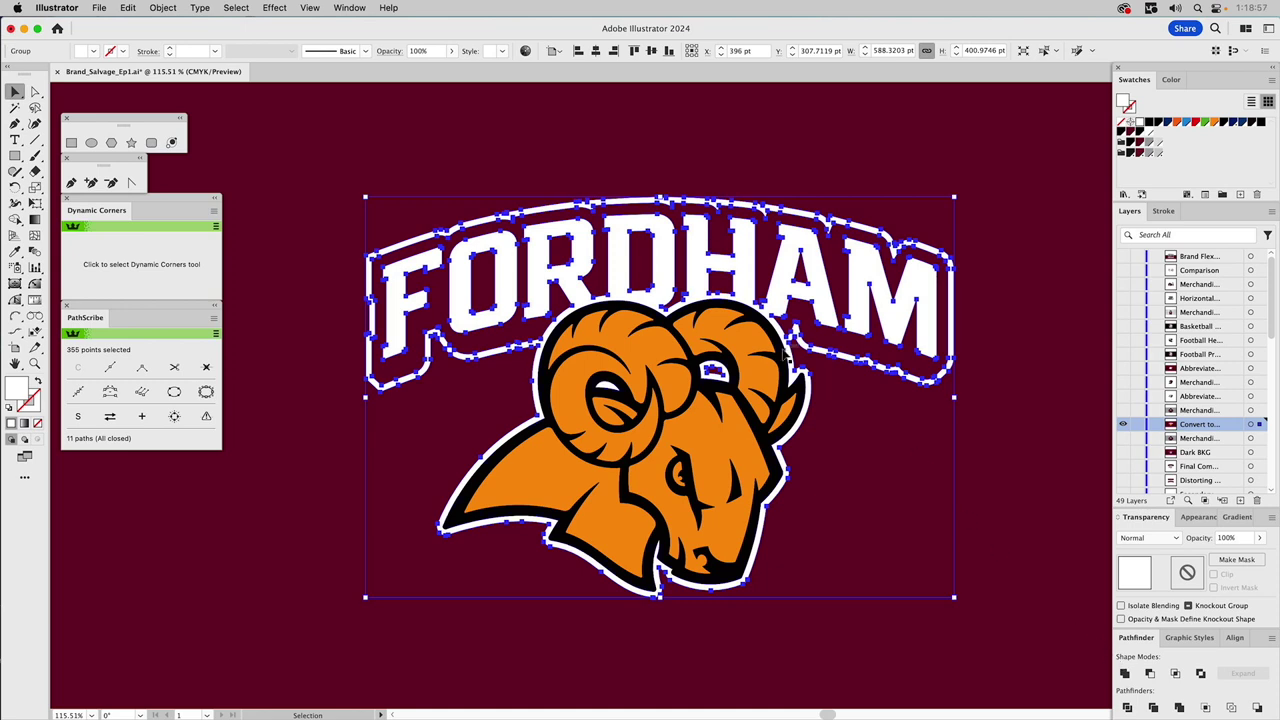
{"action": "key", "text": "super+8"}
- Subtract the ram's black backing shape from the united white outline and letters with Minus Front
{"action": "left_click", "coordinate": [826, 354], "text": "shift"}
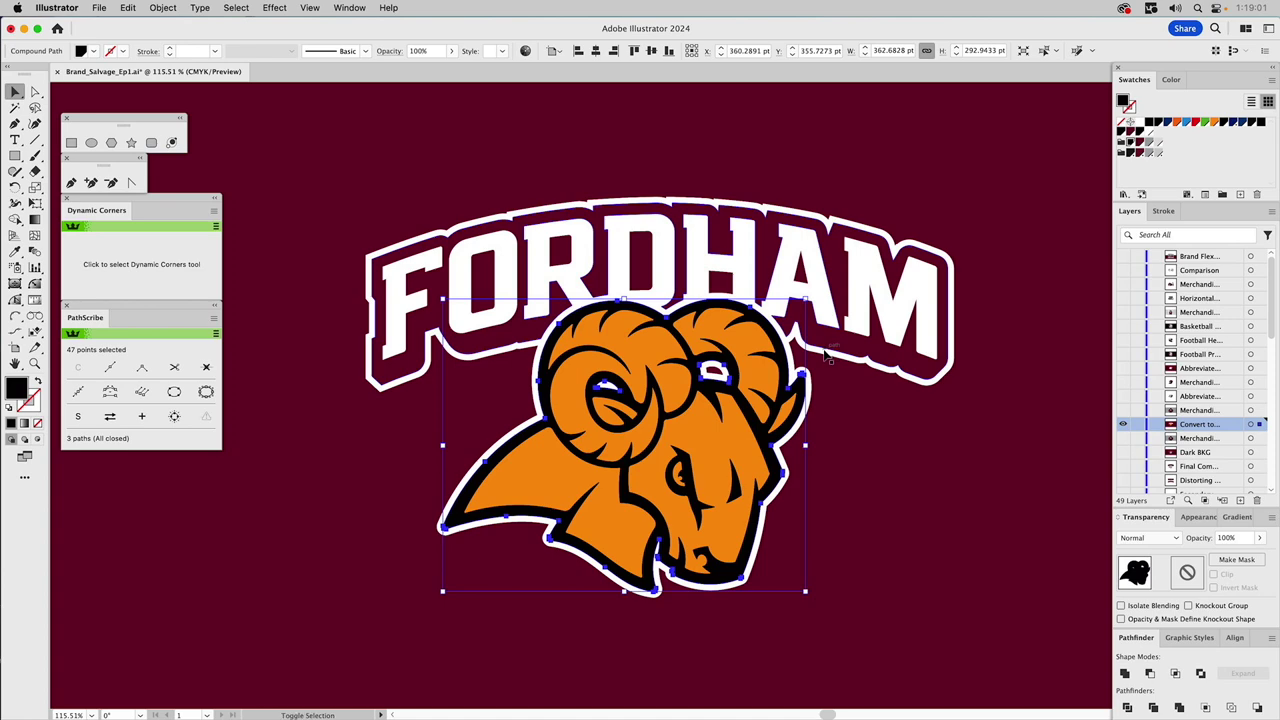
{"action": "left_click", "coordinate": [826, 354], "text": "shift"}
{"action": "left_click", "coordinate": [1149, 673]}
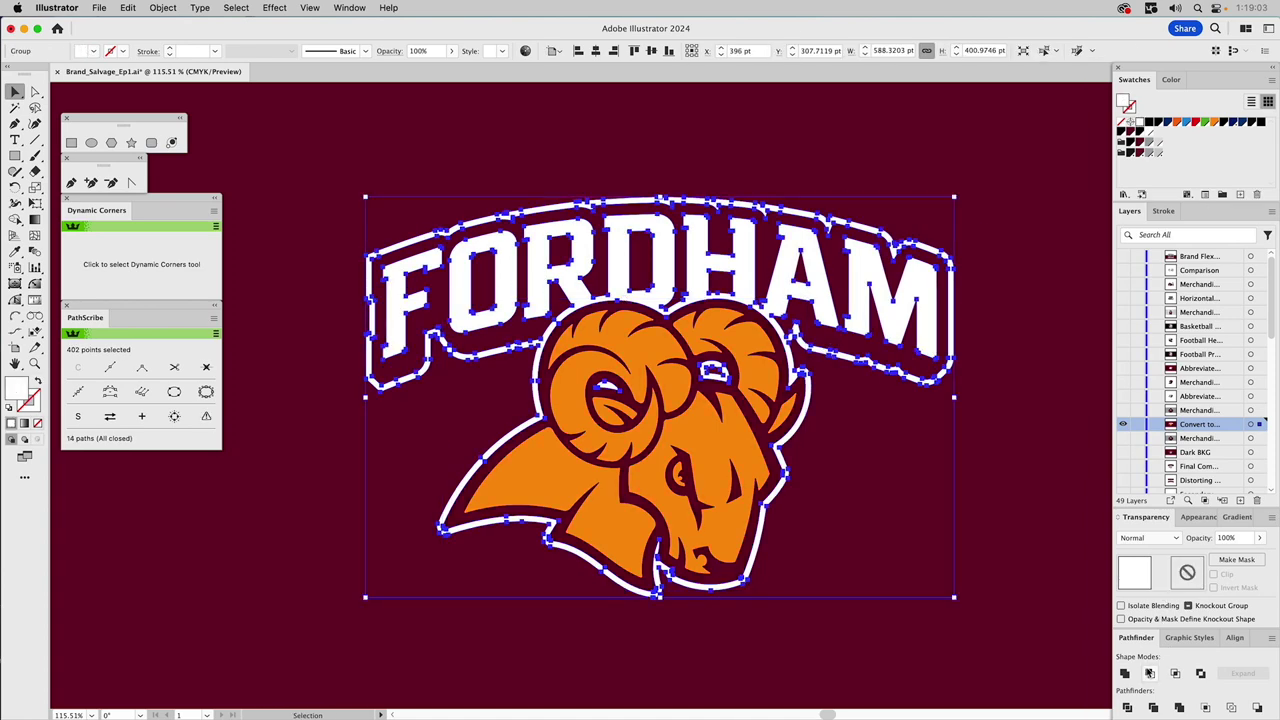
- Recolour the orange ram shapes white by sampling the FORDHAM letters with the Eyedropper
{"action": "left_click", "coordinate": [752, 376]}
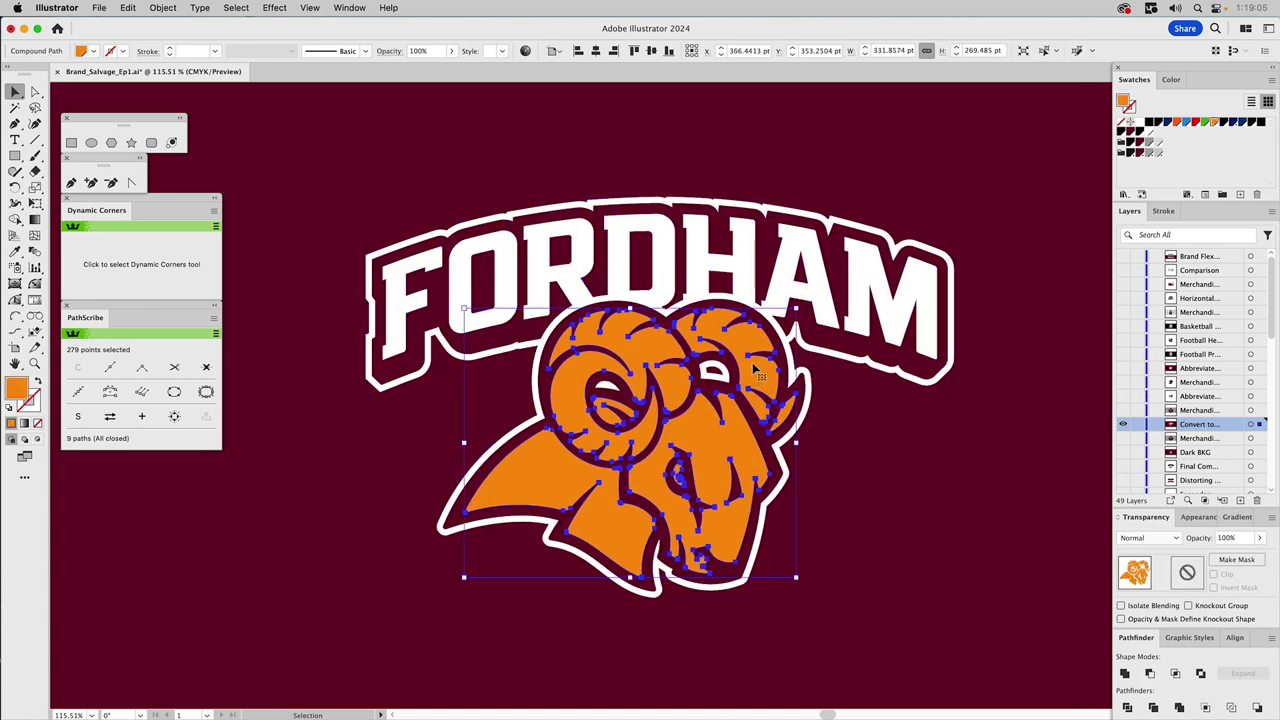
{"action": "key", "text": "i"}
{"action": "left_click", "coordinate": [781, 291]}
{"action": "key", "text": "v"}
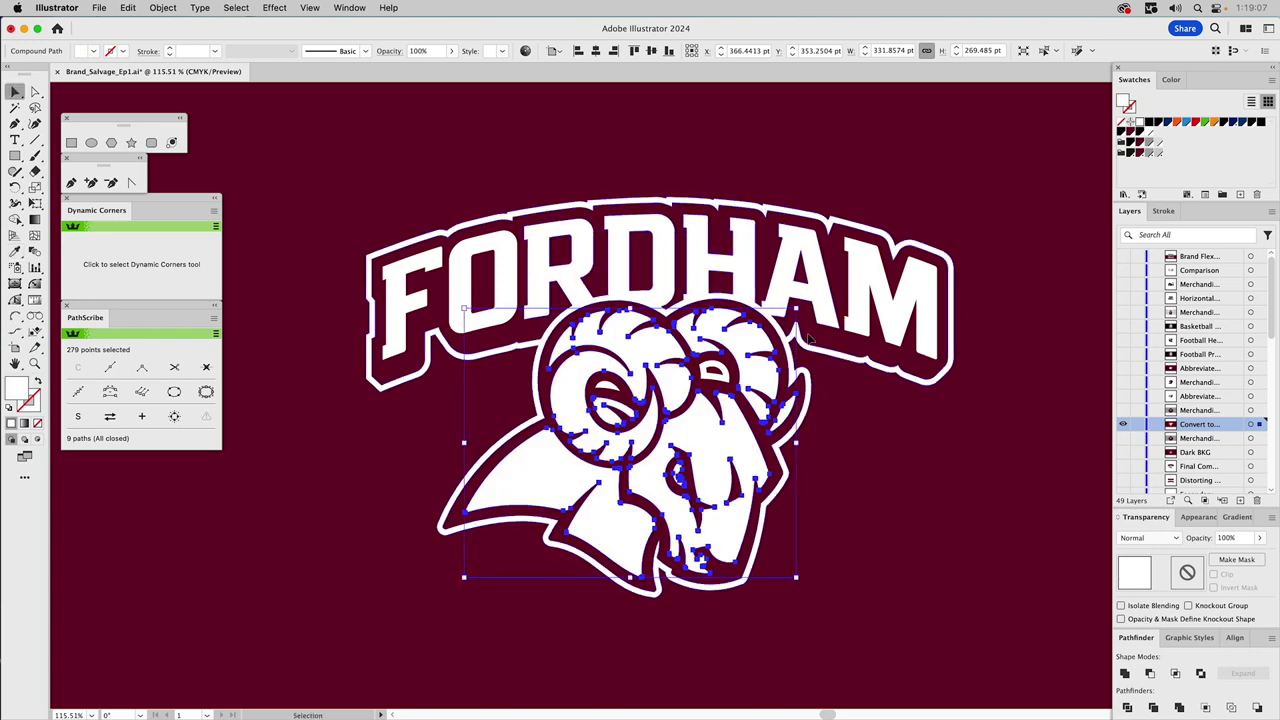
- Unite the white ram shapes with the white wordmark and outlines, and deselect the artwork
{"action": "left_click", "coordinate": [810, 352], "text": "shift"}
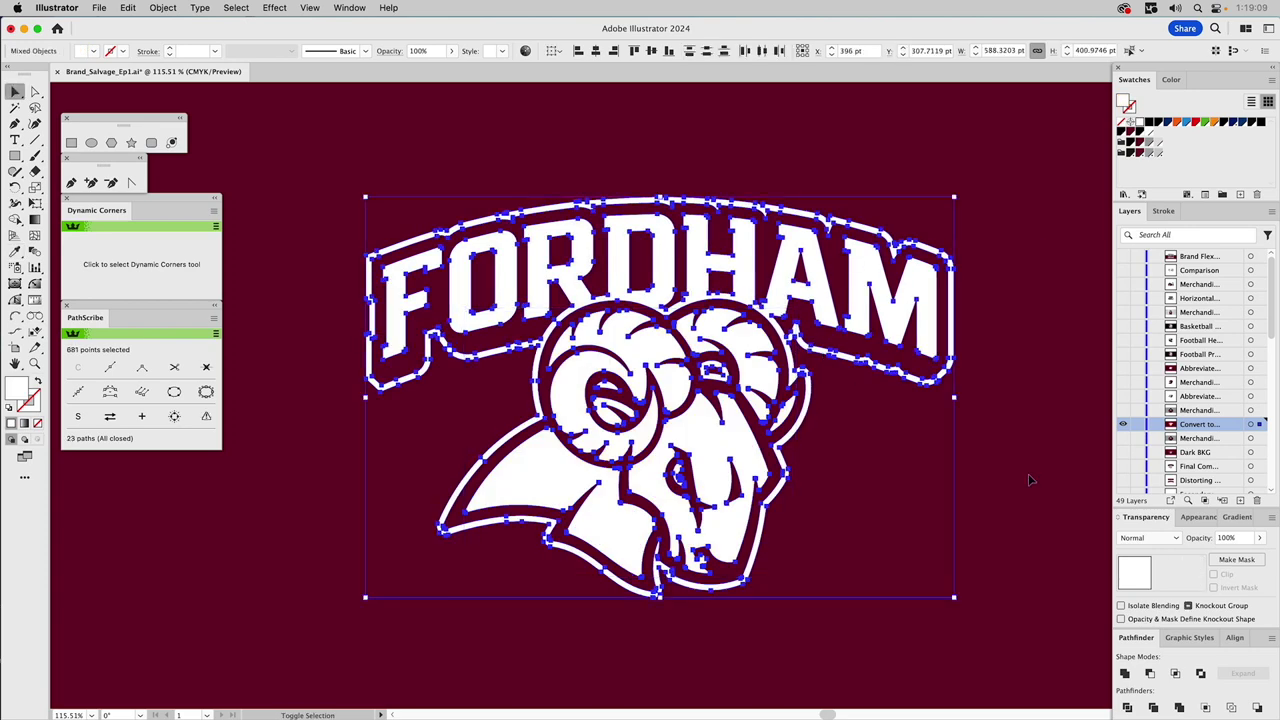
{"action": "left_click", "coordinate": [1124, 675]}
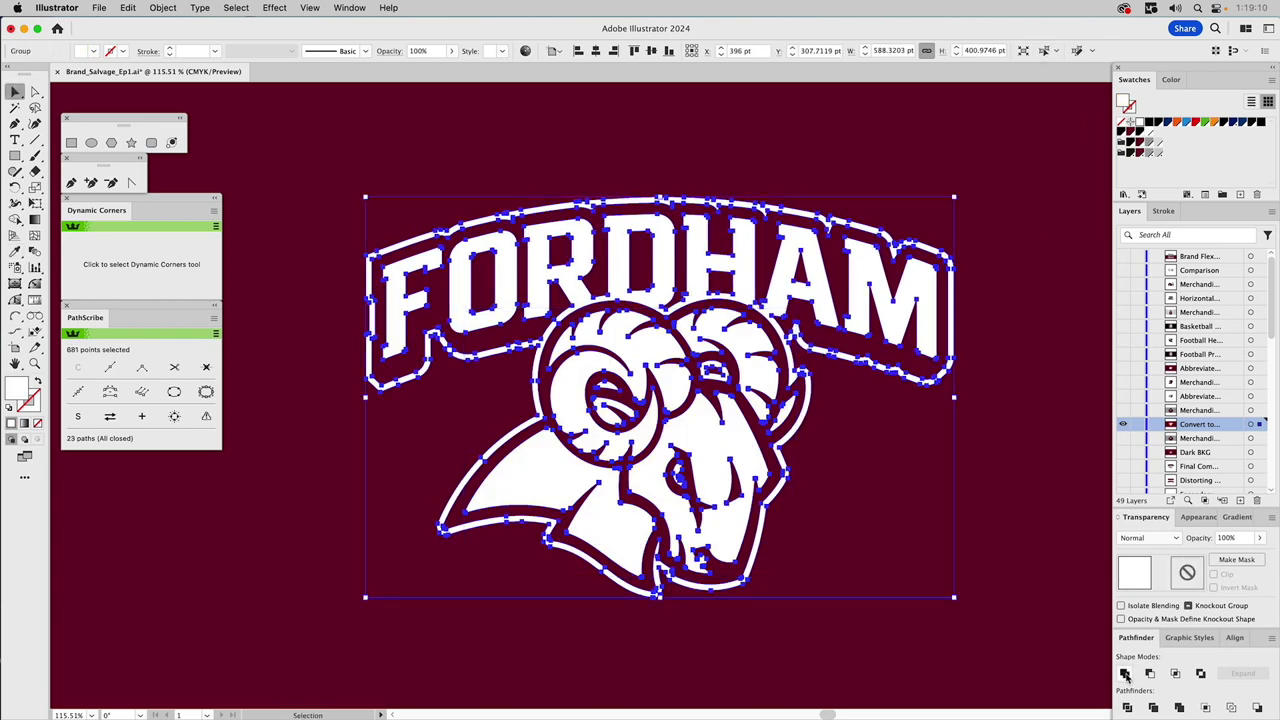
{"action": "left_click", "coordinate": [1020, 546]}
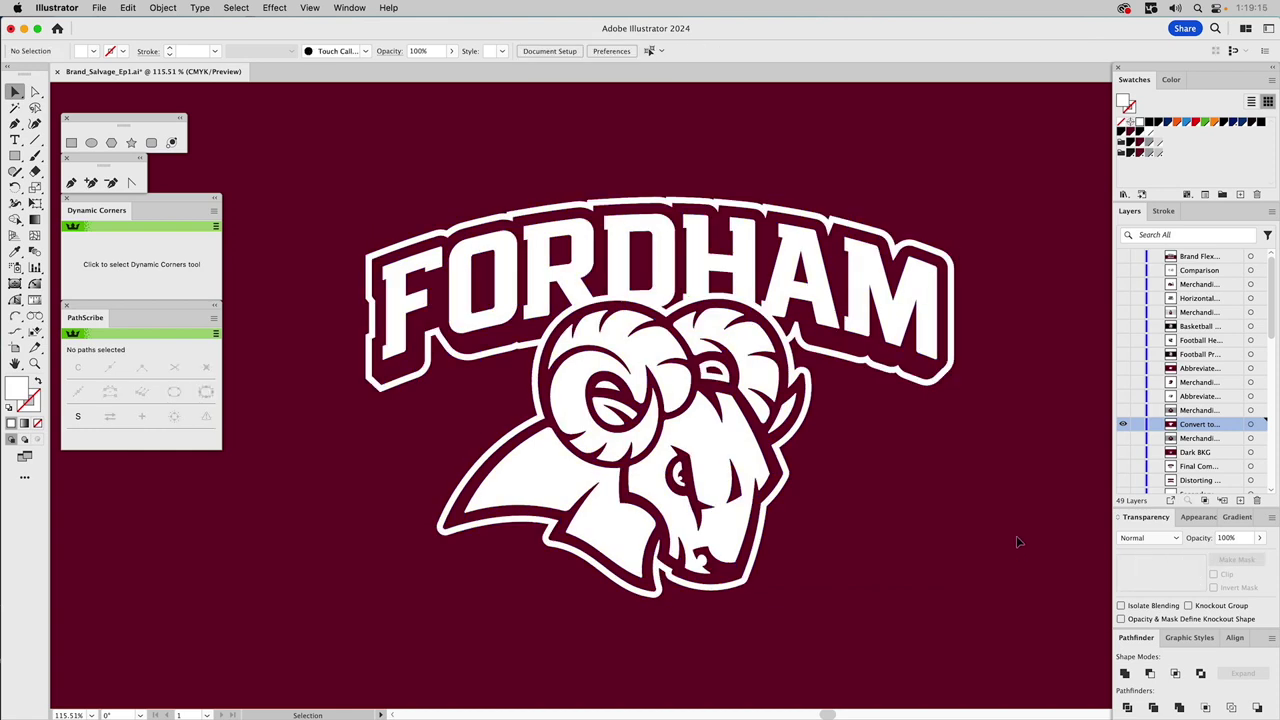
- View the one-colour hoodie mockup, the ram-and-F logo, its cap mockup and its one-colour version on maroon
{"action": "left_click", "coordinate": [1123, 411]}
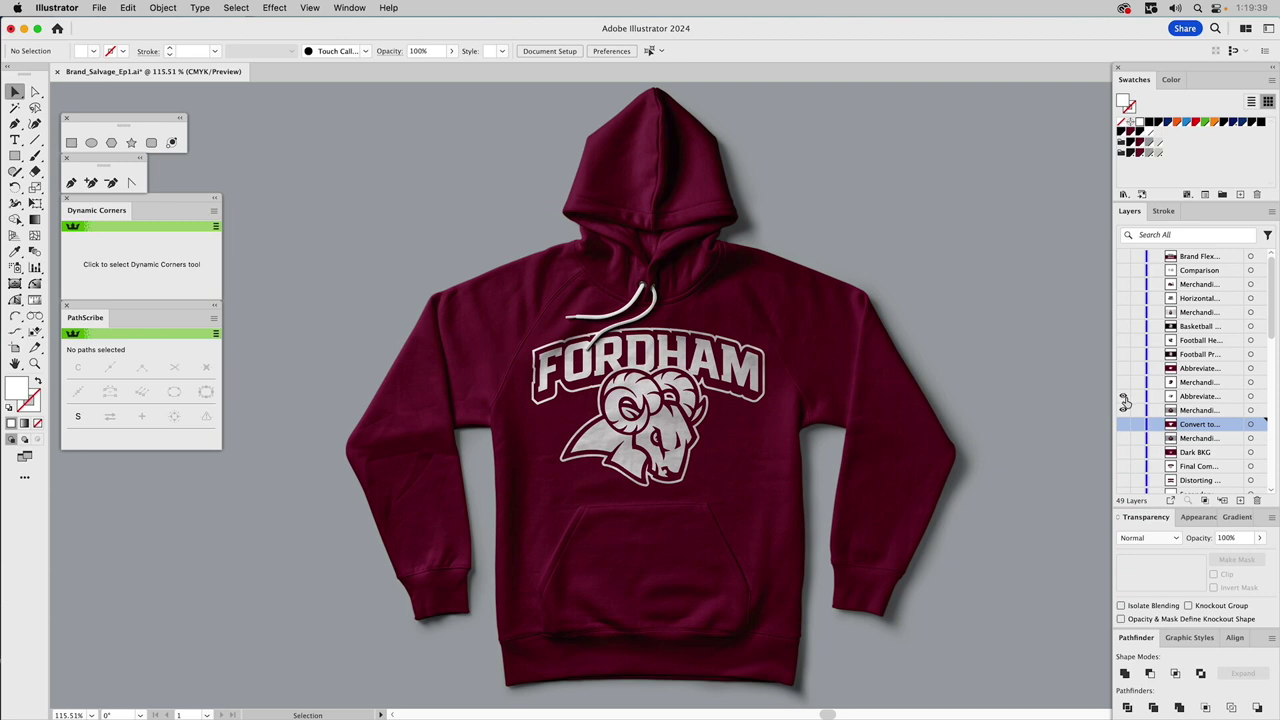
{"action": "left_click", "coordinate": [1123, 397]}
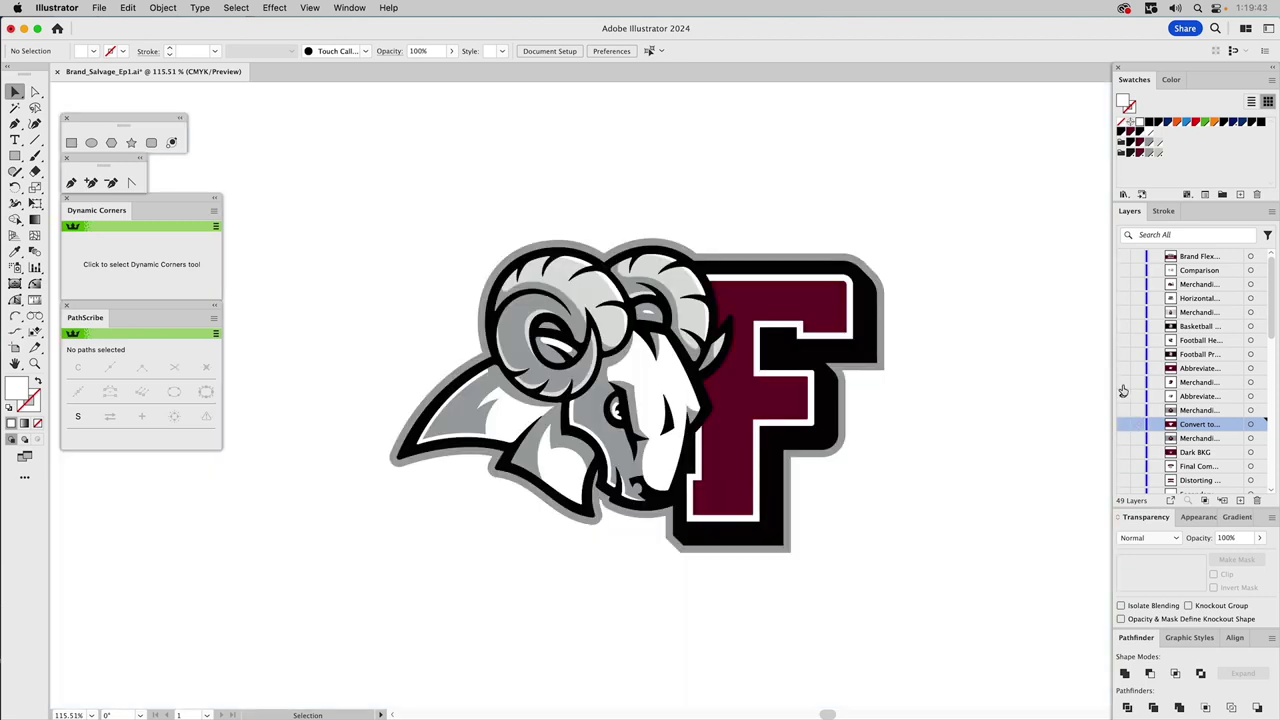
{"action": "left_click", "coordinate": [1123, 383]}
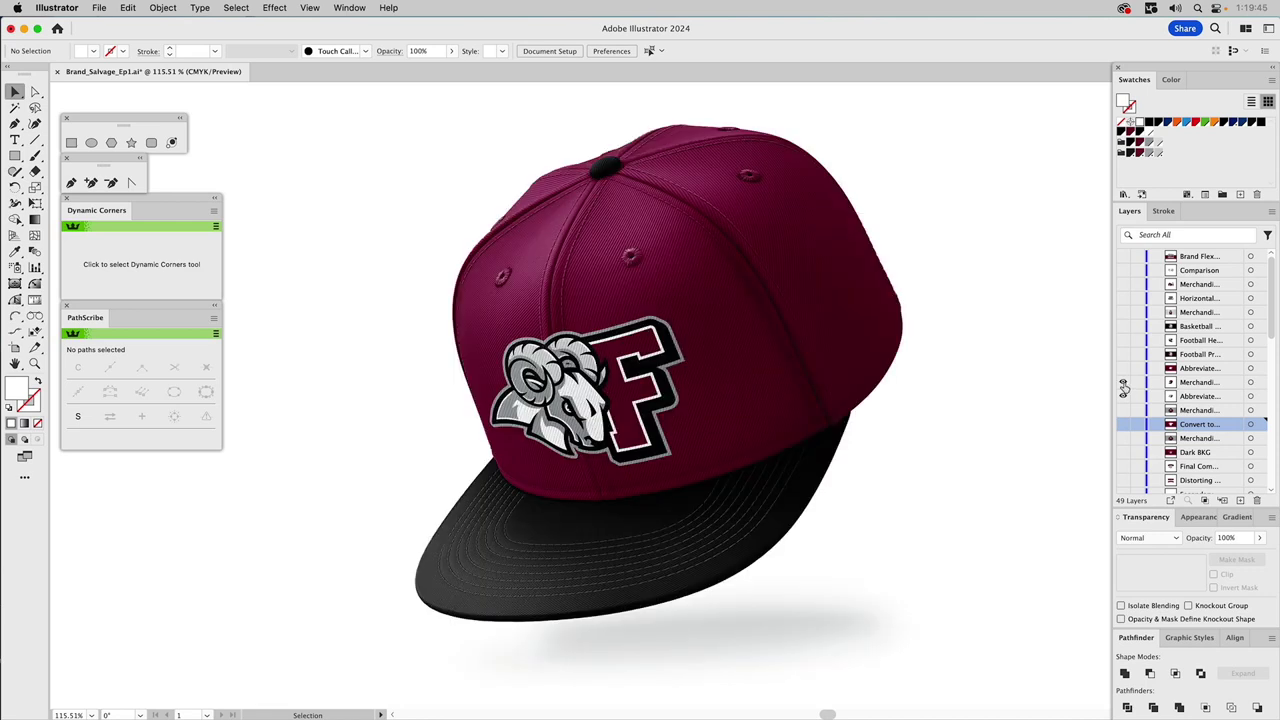
{"action": "left_click", "coordinate": [1123, 394]}
{"action": "left_click", "coordinate": [1123, 369]}
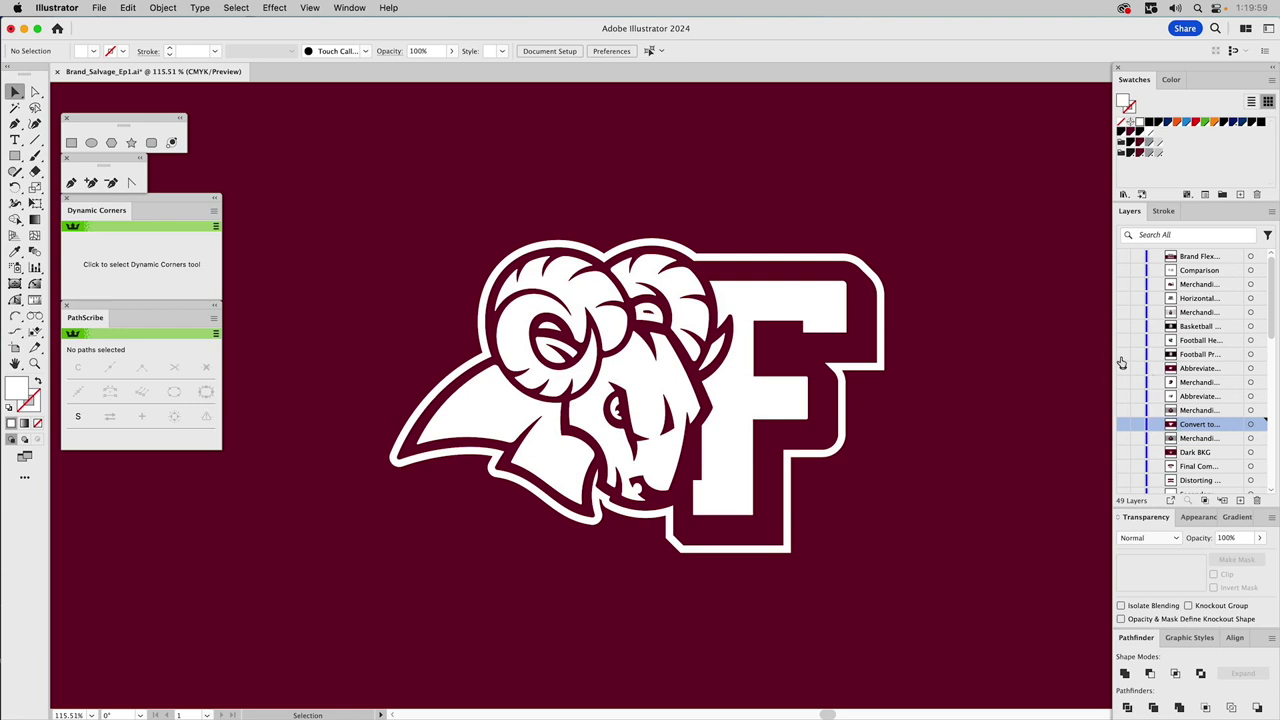
- View the football badge, football helmet mockup, basketball badge and basketball jersey mockup layers
{"action": "left_click", "coordinate": [1122, 355]}
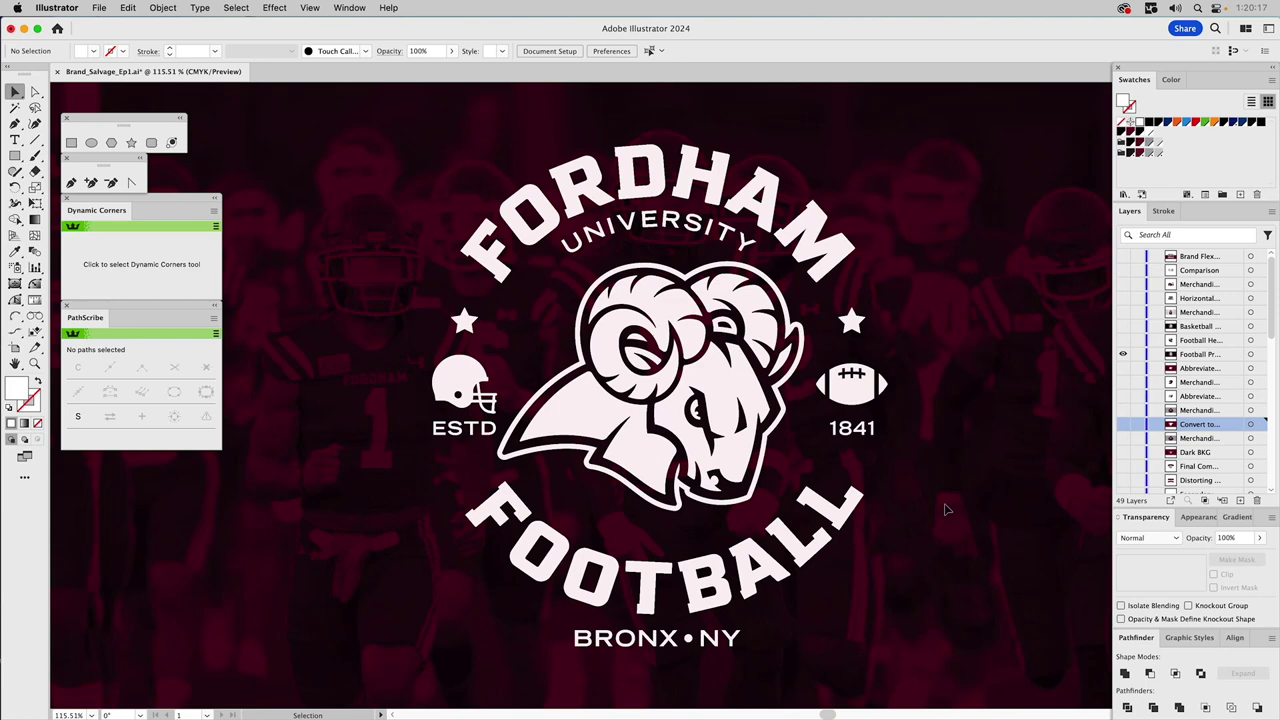
{"action": "left_click", "coordinate": [1122, 341]}
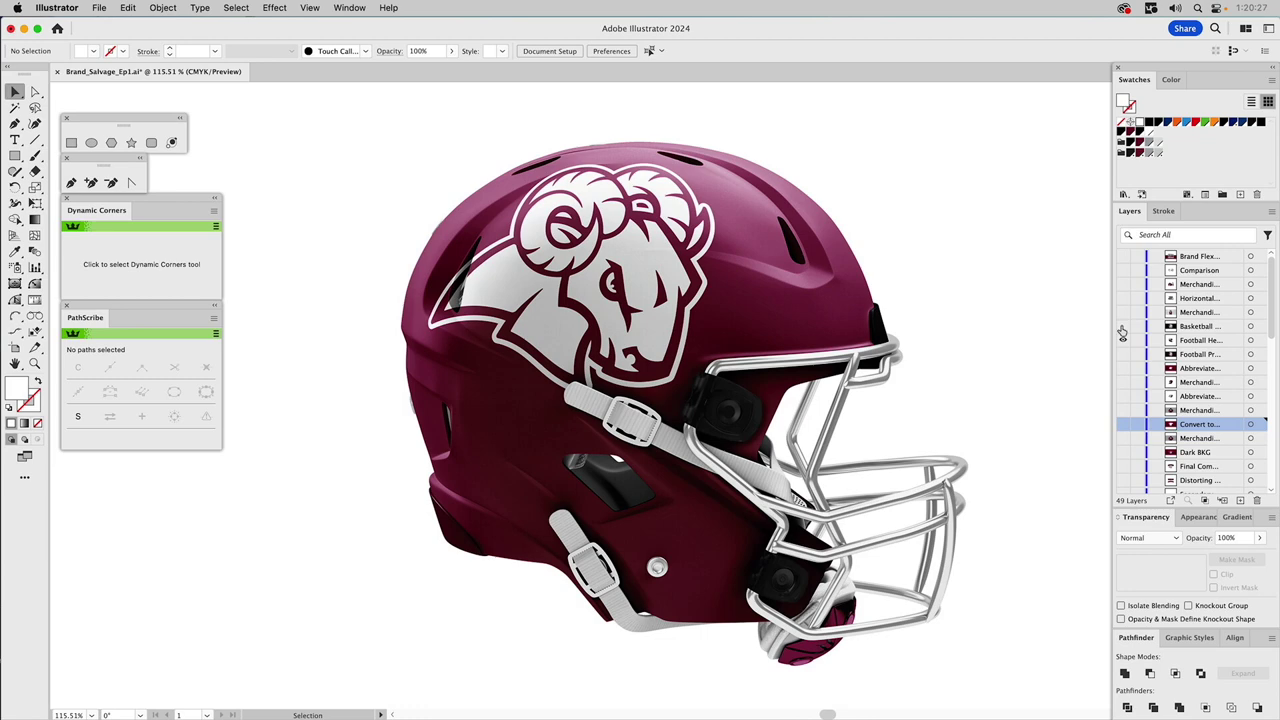
{"action": "left_click", "coordinate": [1122, 327]}
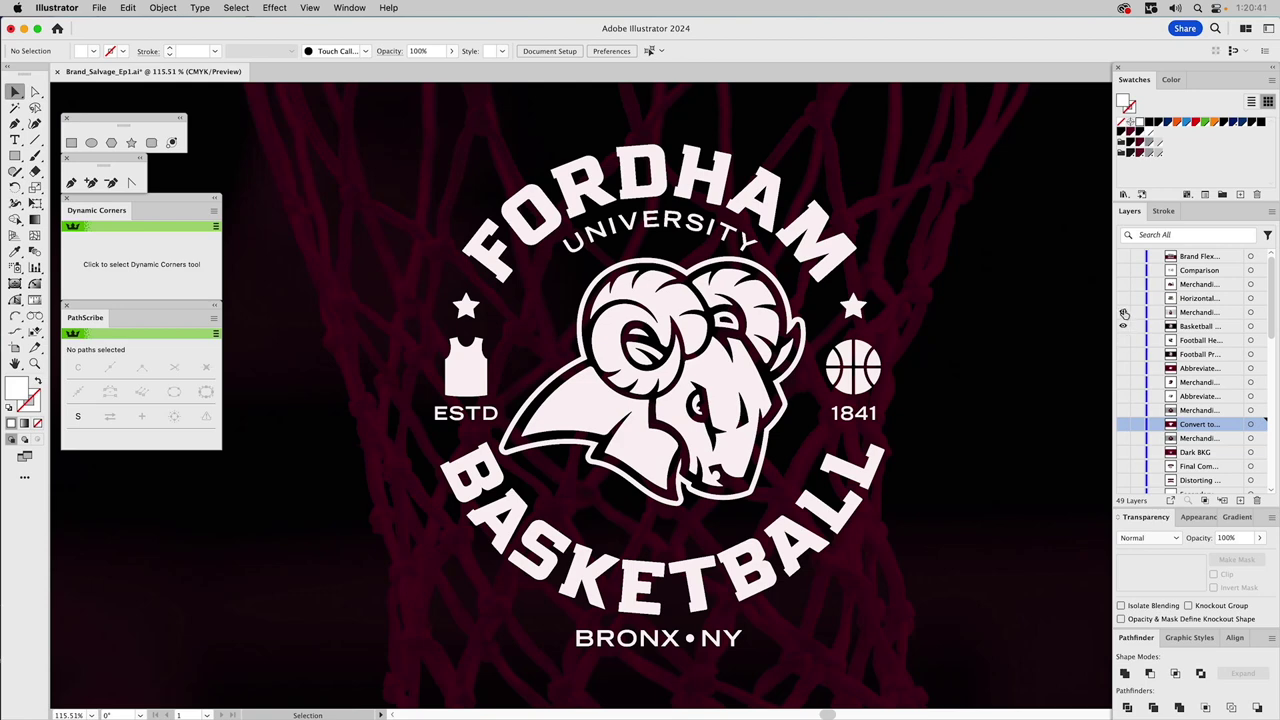
{"action": "left_click", "coordinate": [1123, 312]}
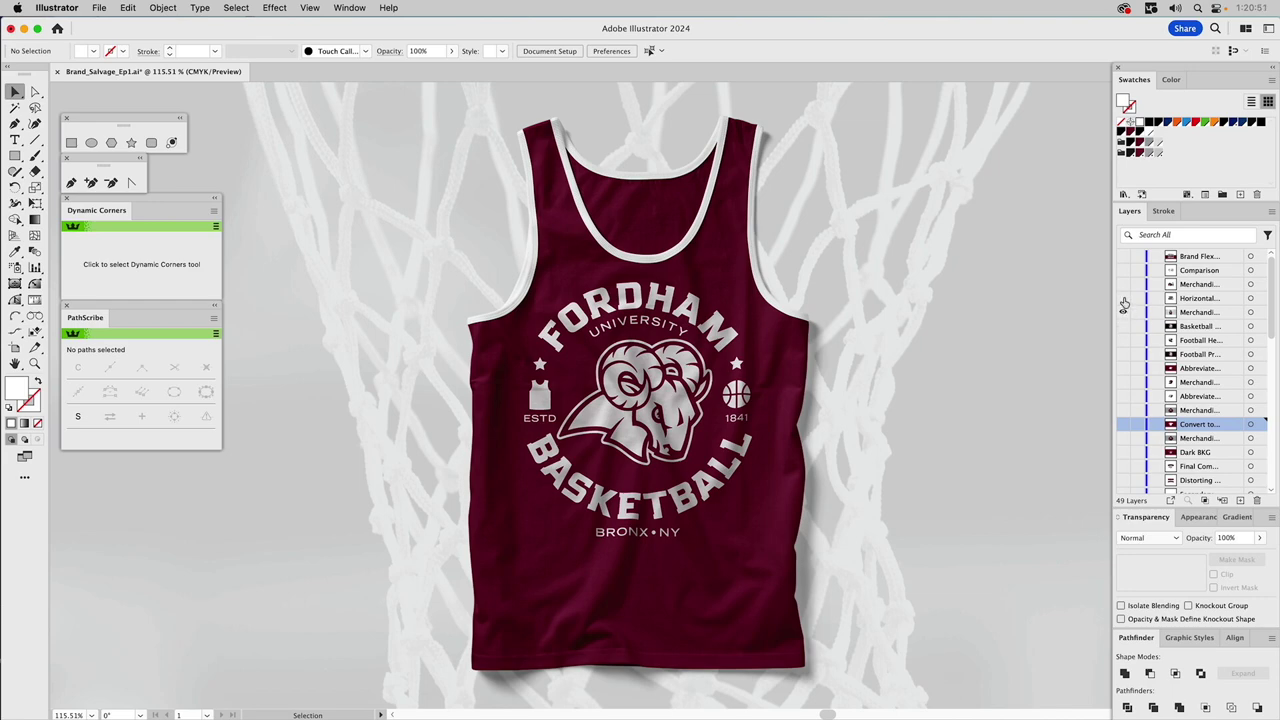
- View the horizontal FORDHAM UNIVERSITY logos and their duffel bag and water bottle mockups
{"action": "left_click", "coordinate": [1123, 299]}
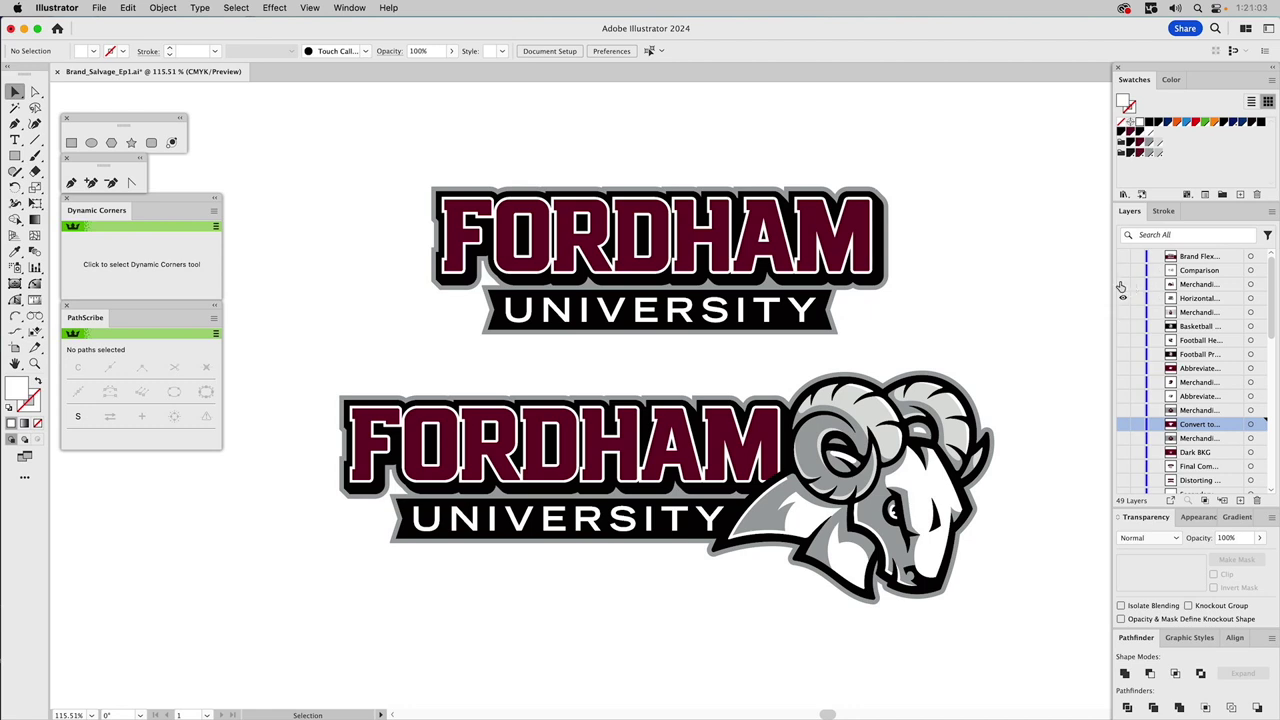
{"action": "left_click", "coordinate": [1122, 285]}
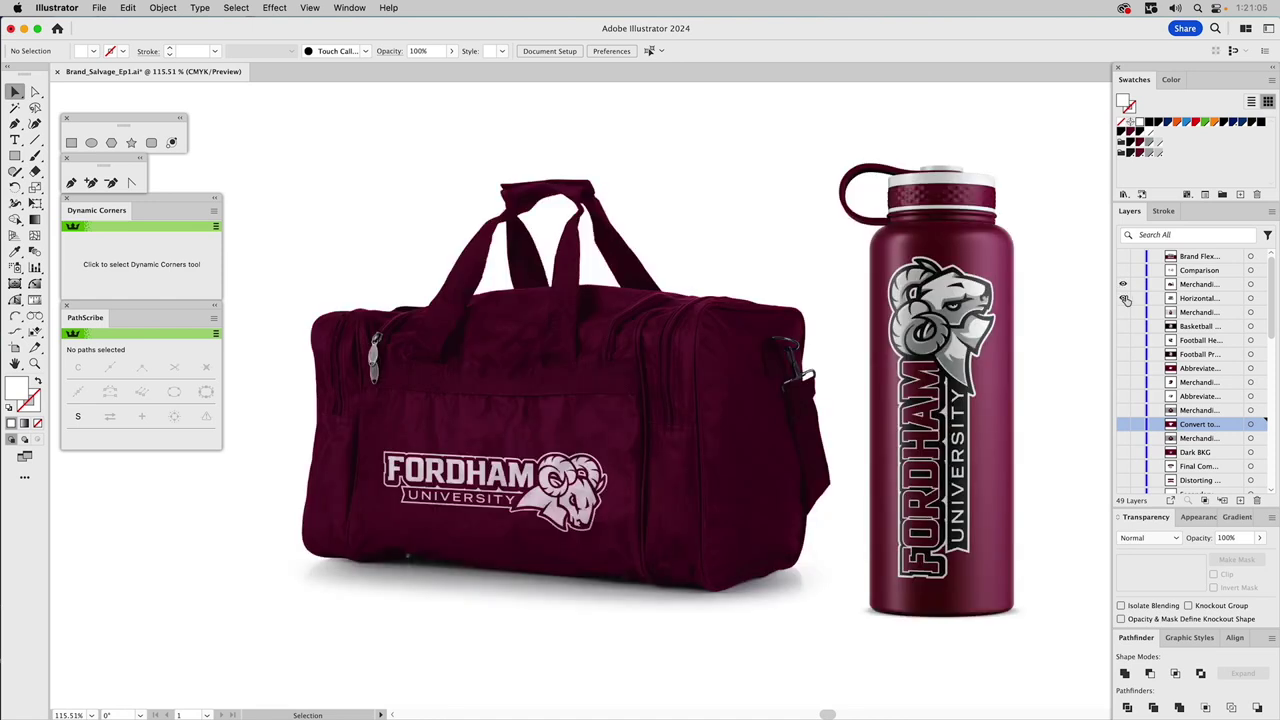
{"action": "left_click", "coordinate": [1188, 286]}
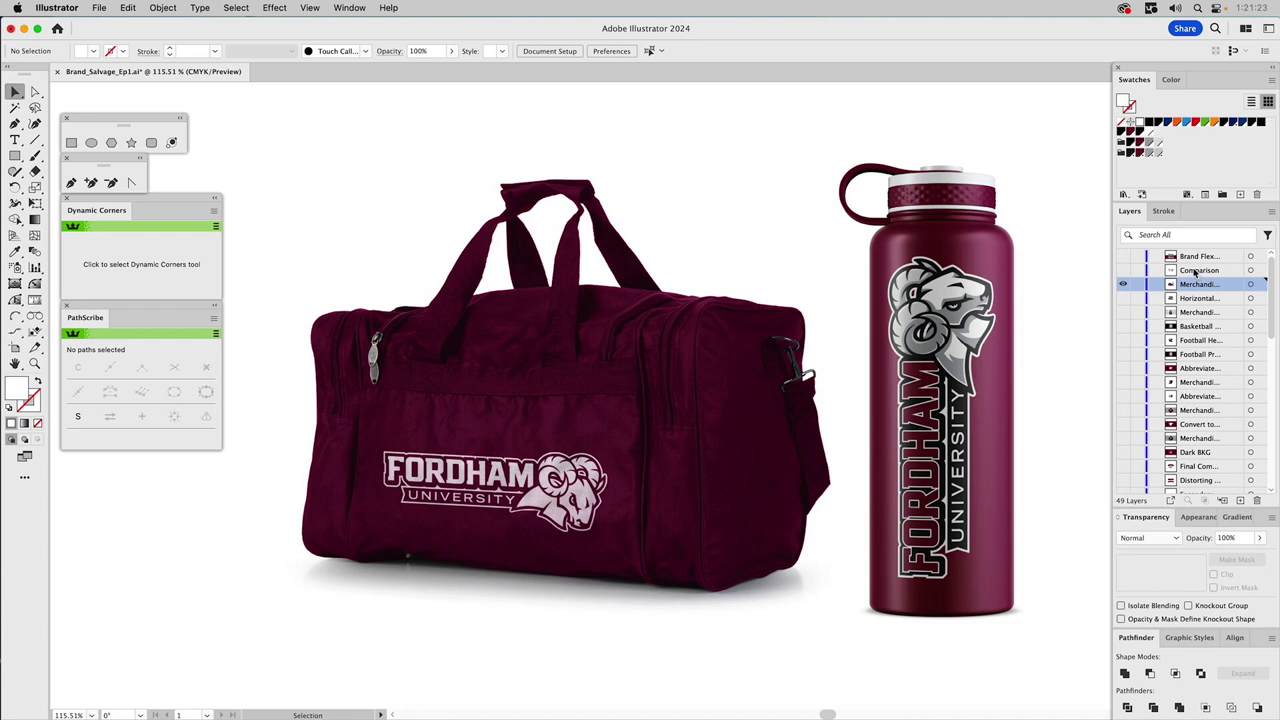
- View the Comparison layer with the two ram heads, and show only the layer starting with "Brand Flex"
{"action": "left_click", "coordinate": [1122, 271], "text": "alt"}
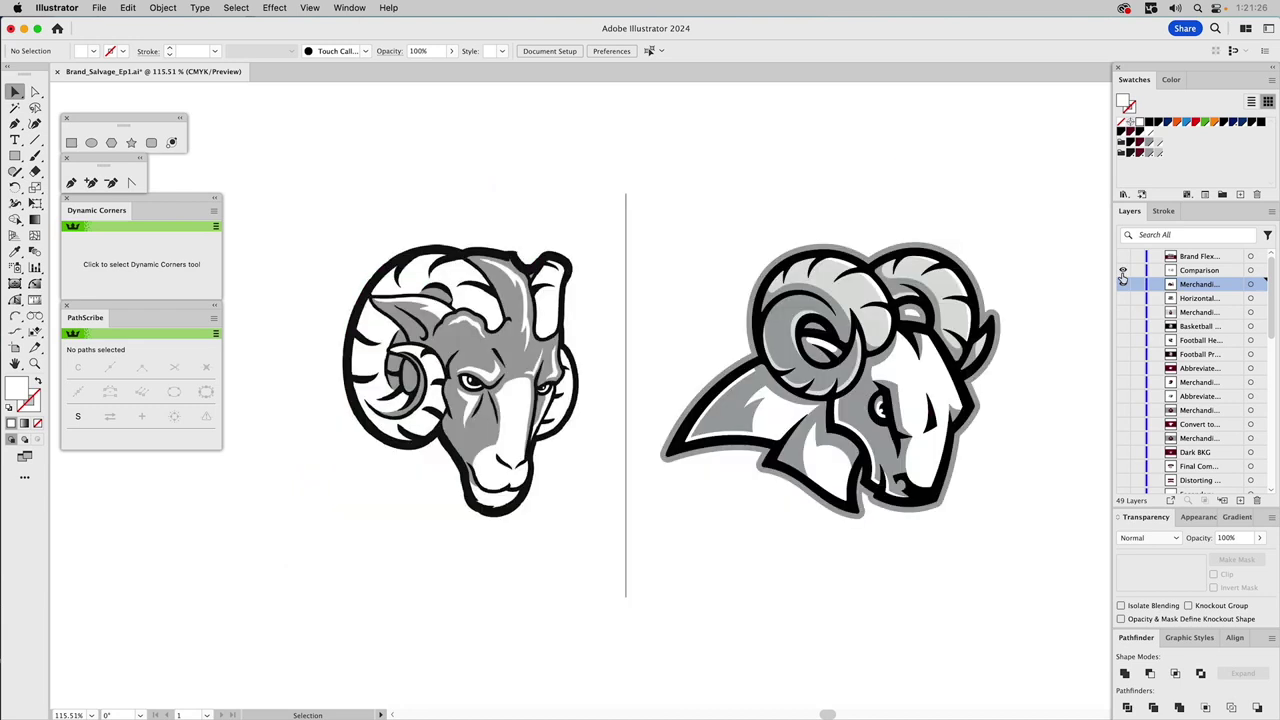
{"action": "left_click", "coordinate": [1199, 272]}
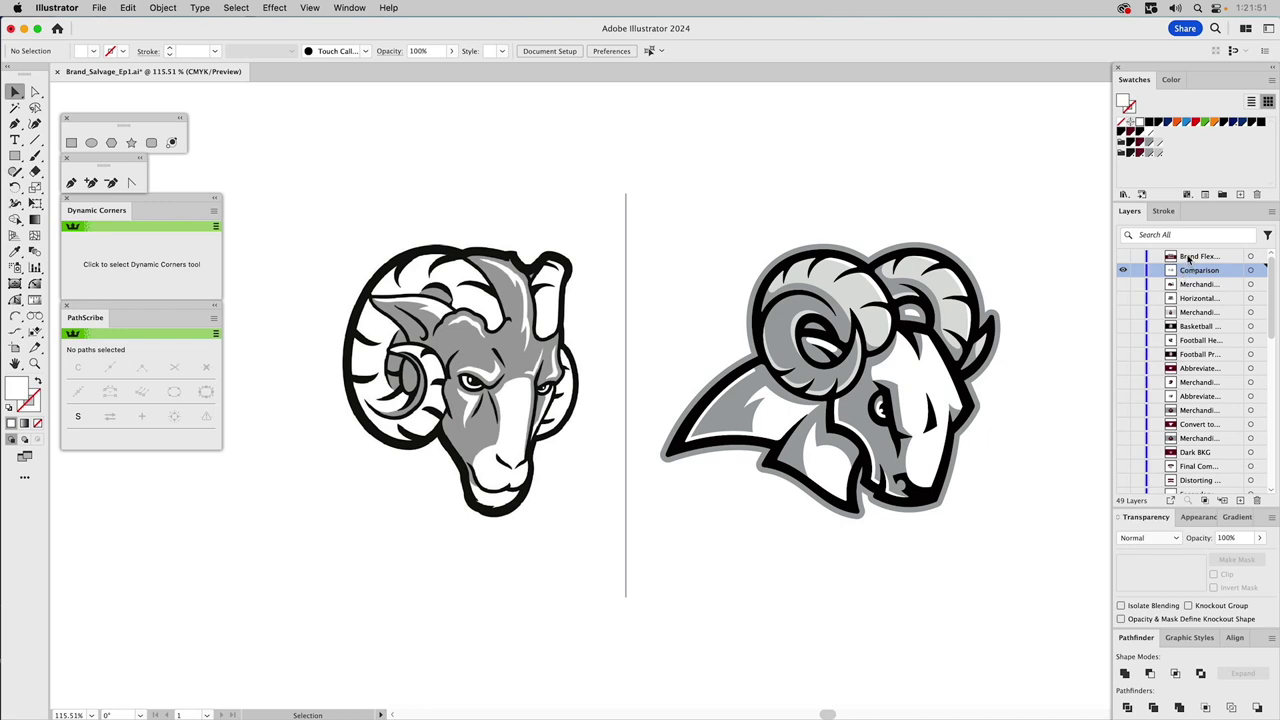
{"action": "left_click", "coordinate": [1122, 257]}
{"action": "left_click", "coordinate": [1122, 270]}
{"action": "left_click", "coordinate": [1200, 257]}
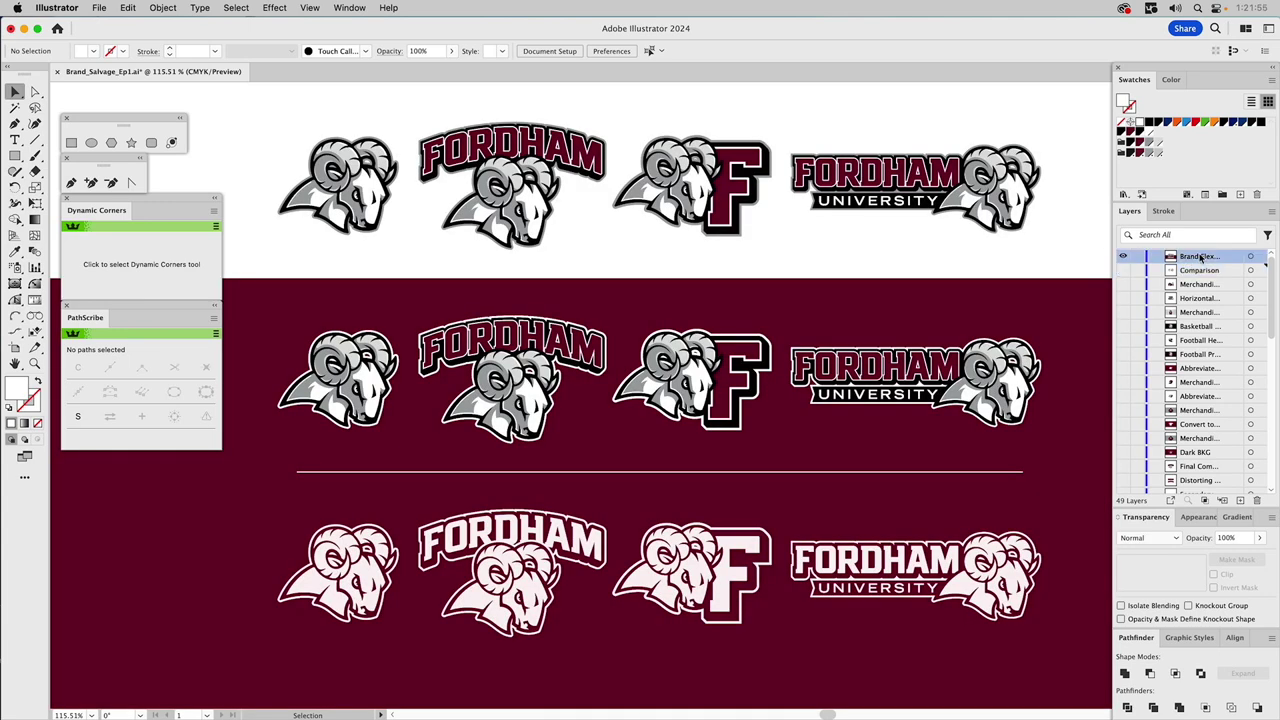